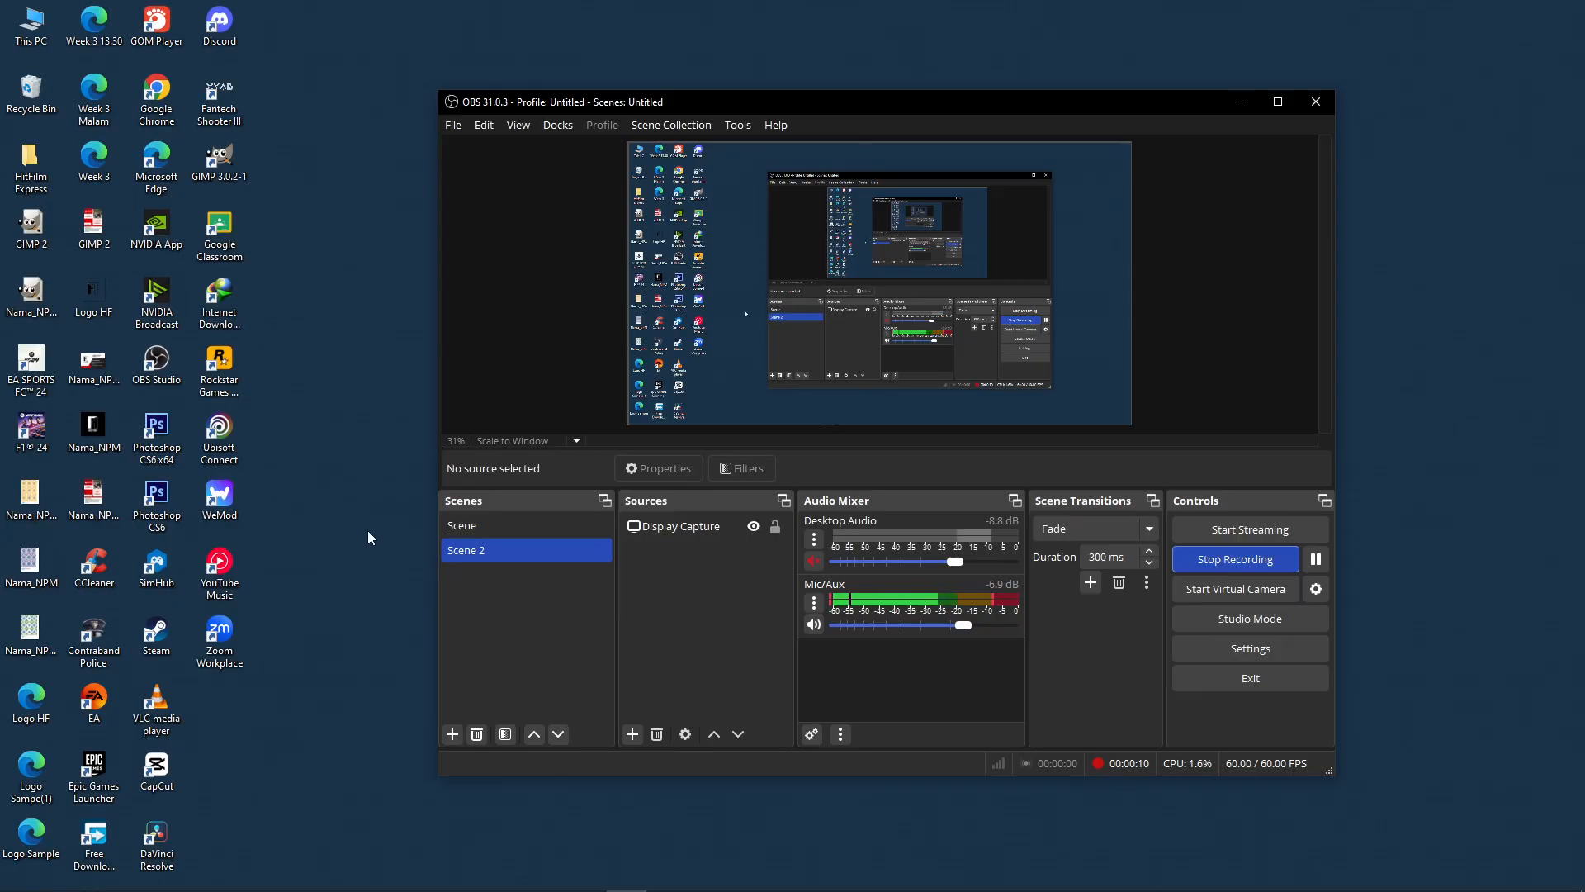
- Review the finished GIMP 2.png poster in Photos, then launch GIMP 3.0.2
double_click(94, 246)
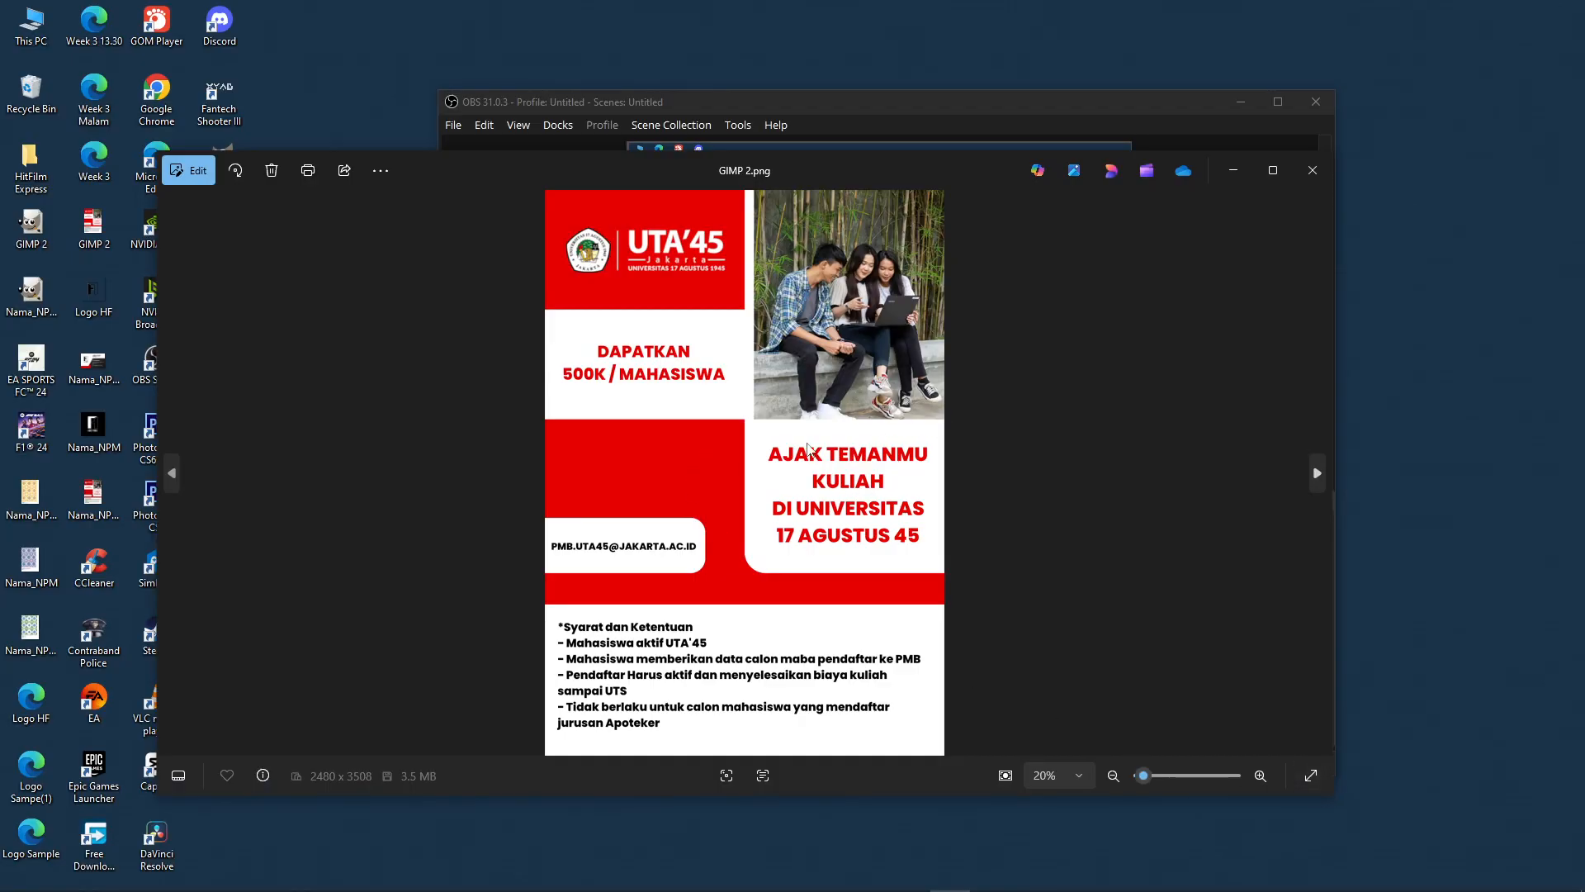
click(1321, 181)
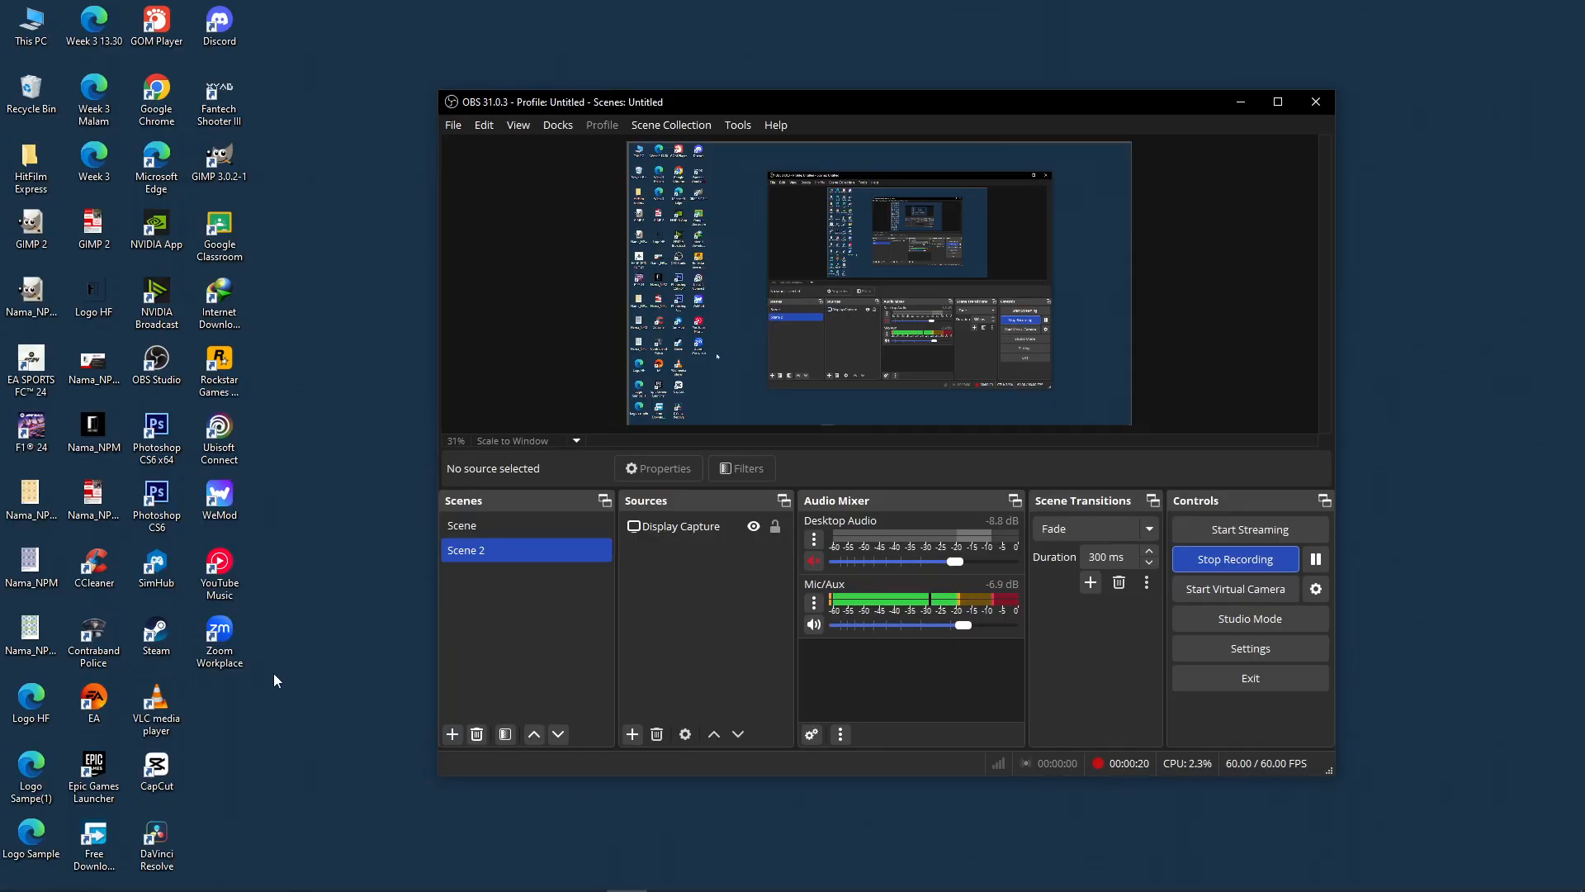
double_click(224, 182)
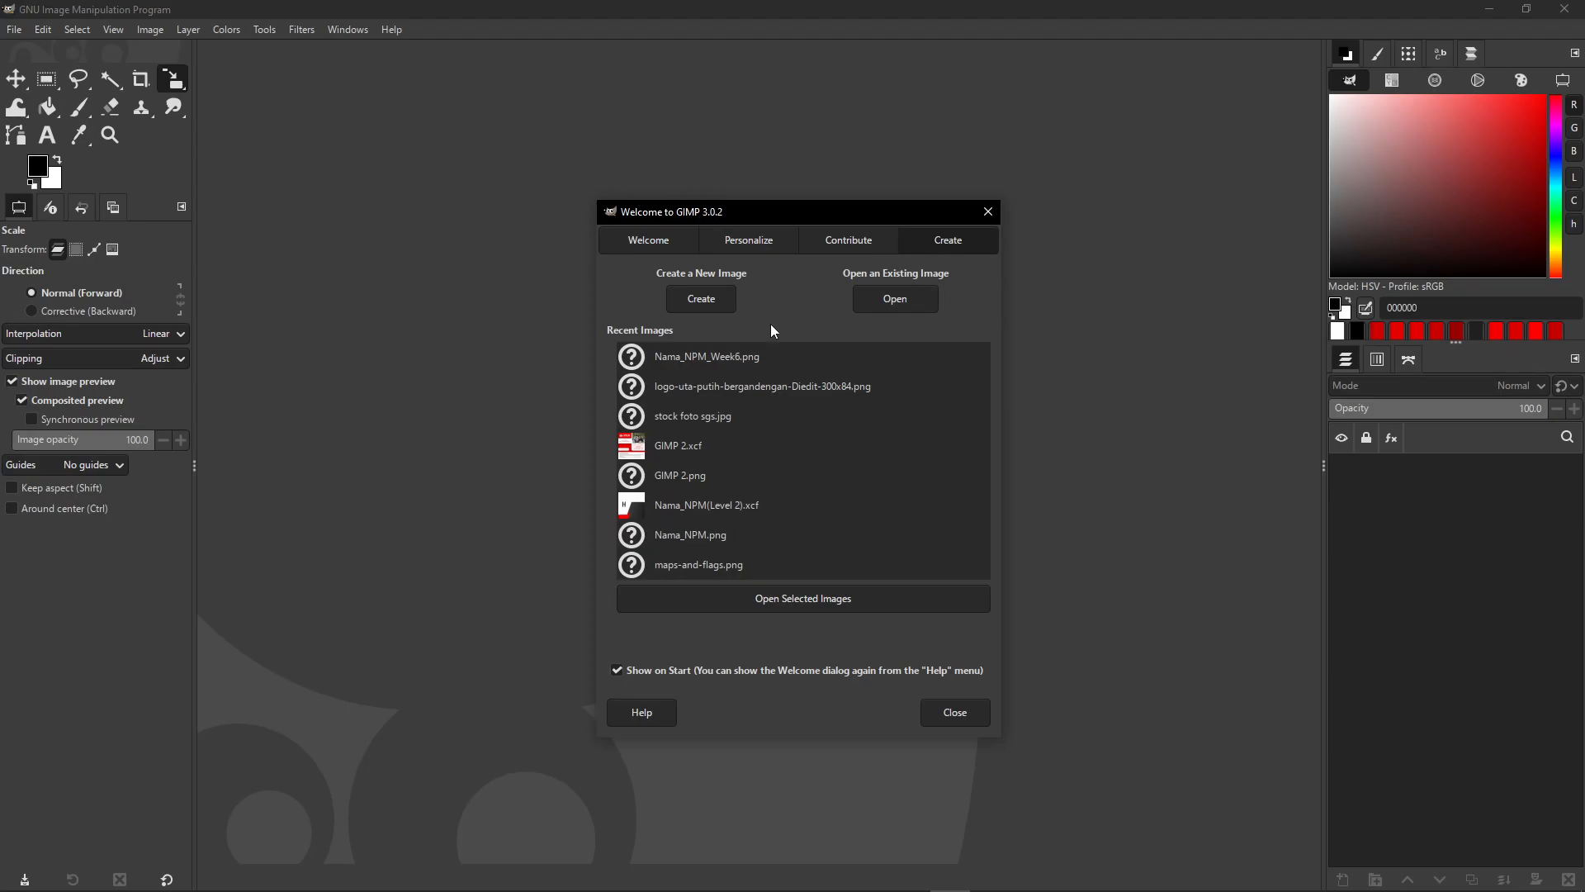
- Dismiss the GIMP Welcome dialog and start a new image from the File menu
click(981, 717)
click(16, 33)
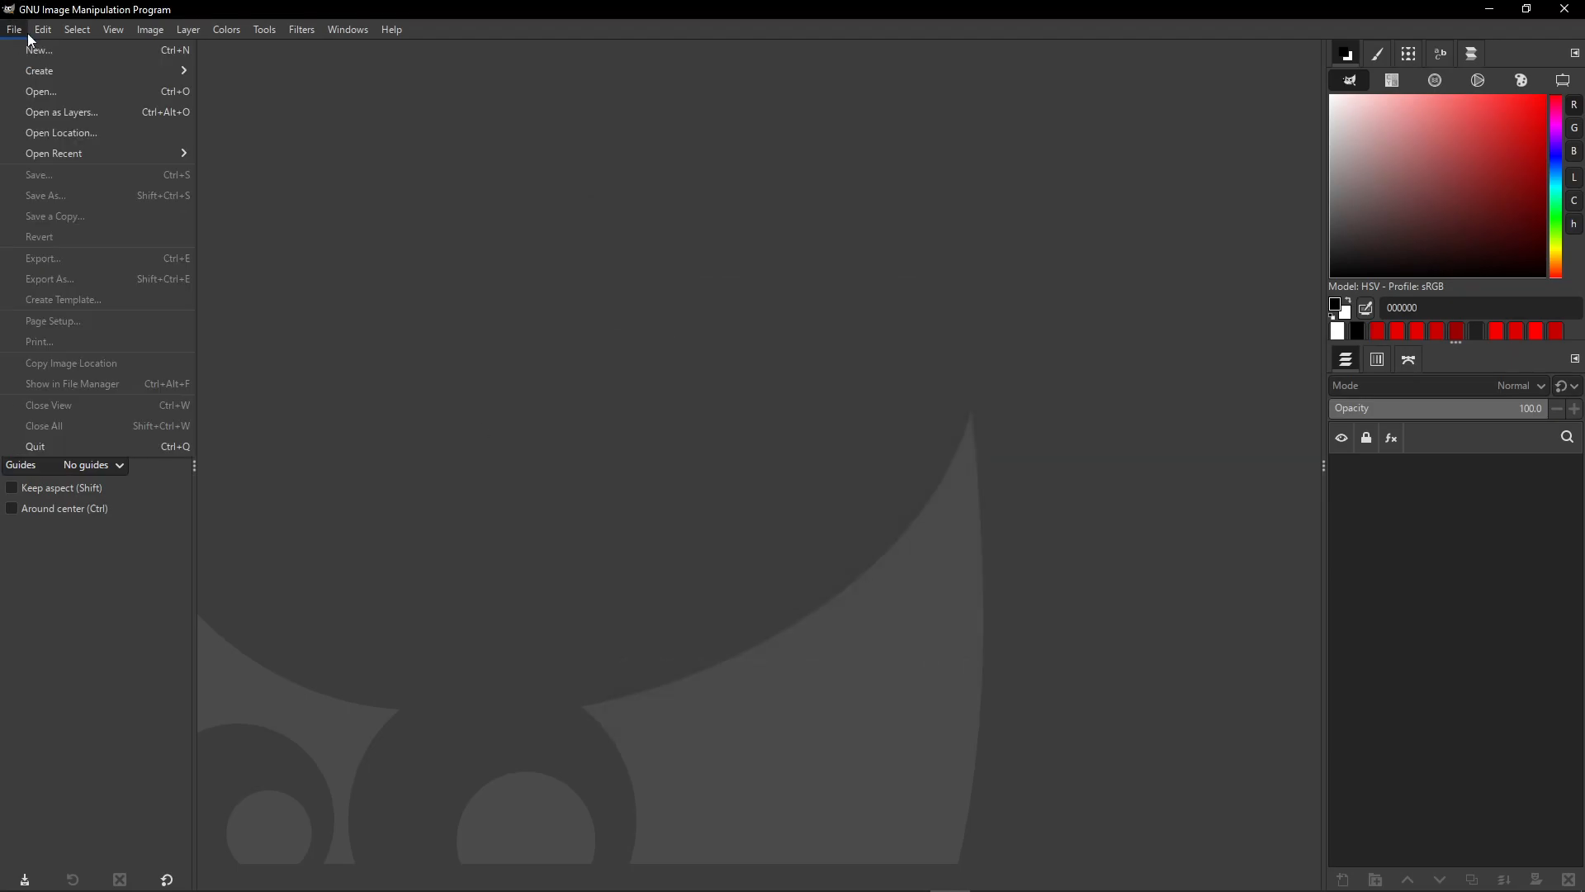
click(31, 48)
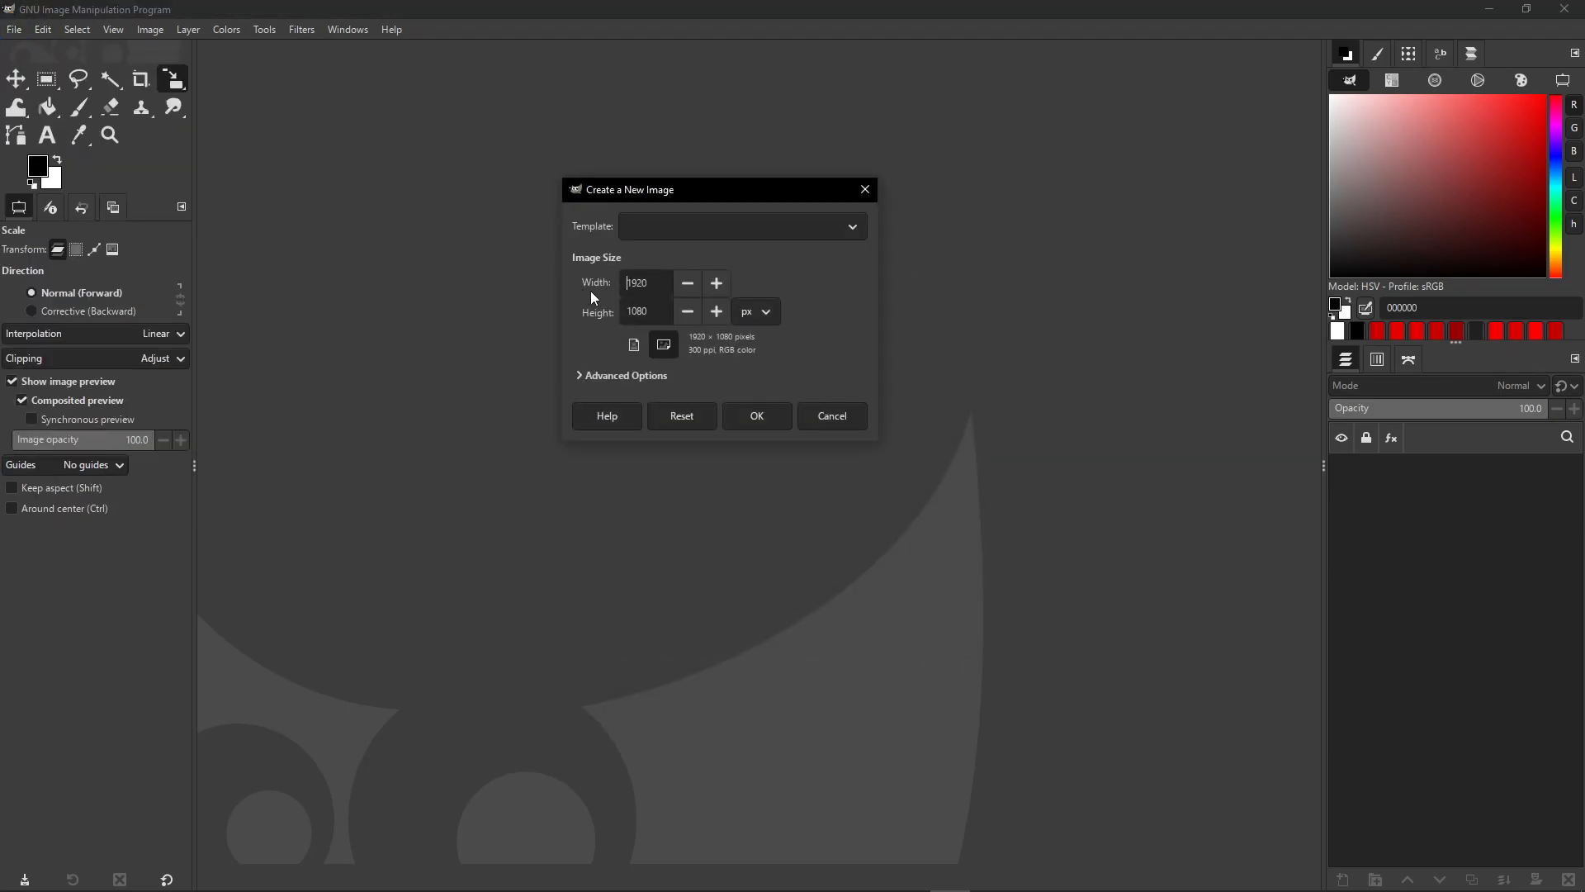
- Start the Windows Magnifier and zoom the screen to 200%
key(super)
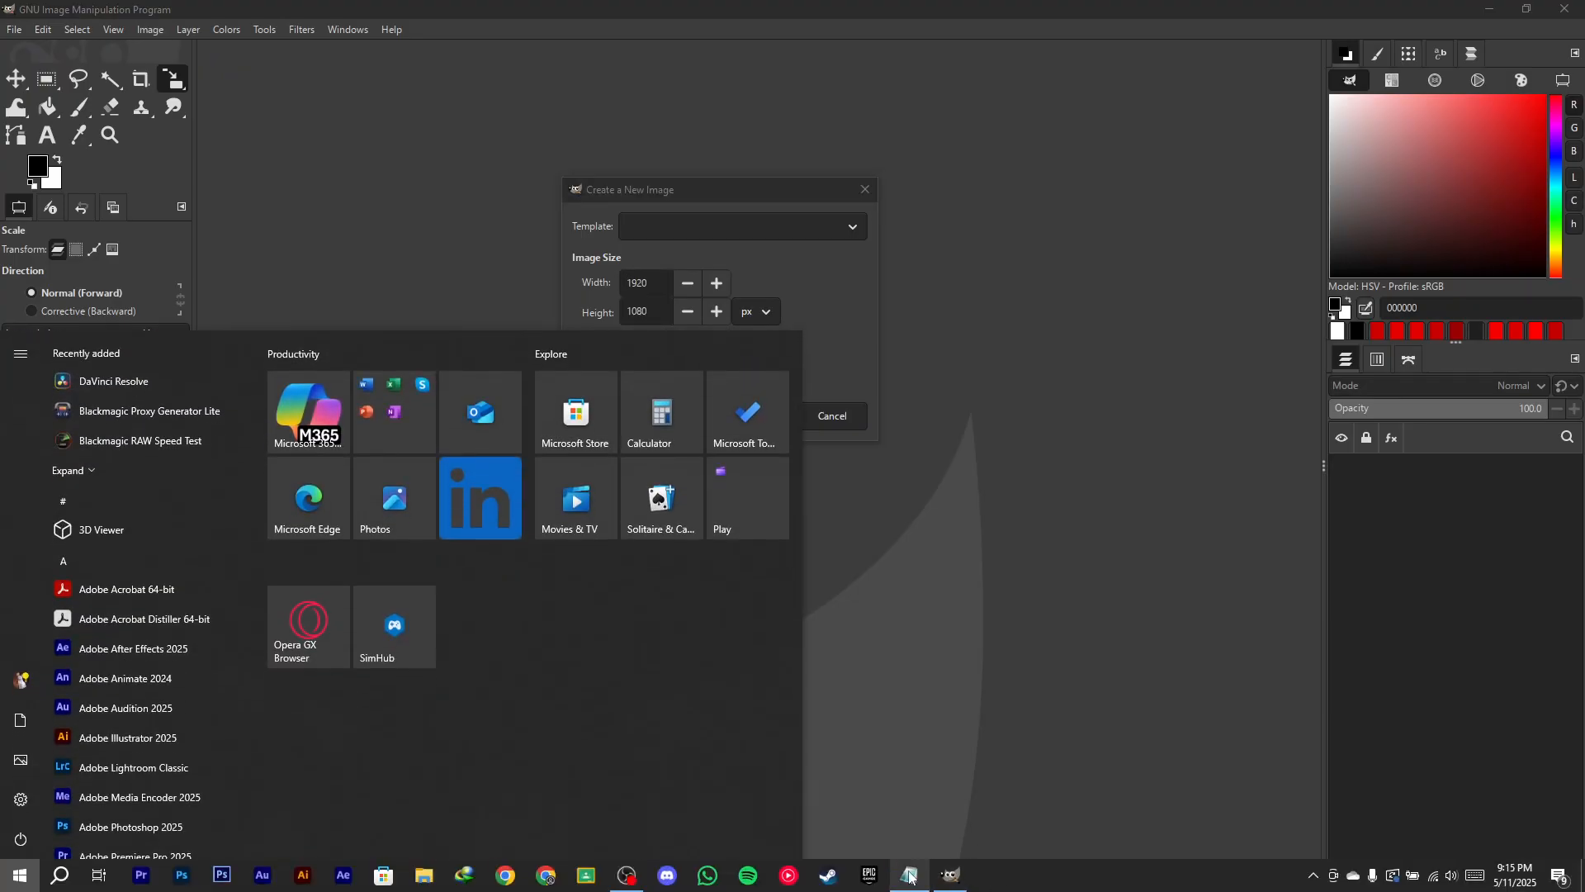
text(ma)
key(Return)
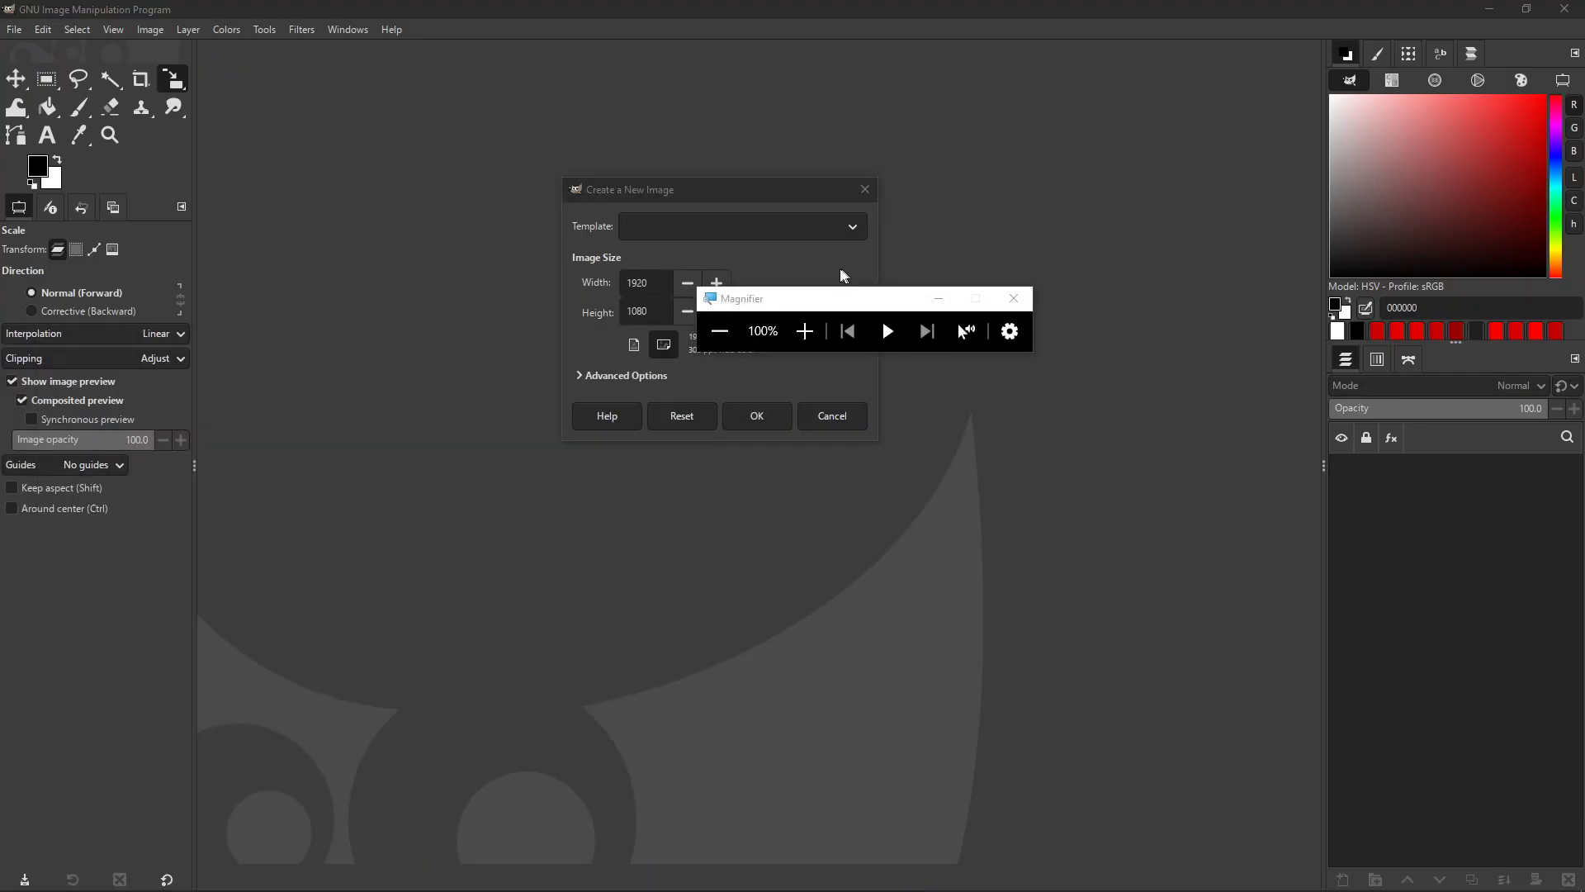
drag(807, 309, 987, 291)
click(980, 311)
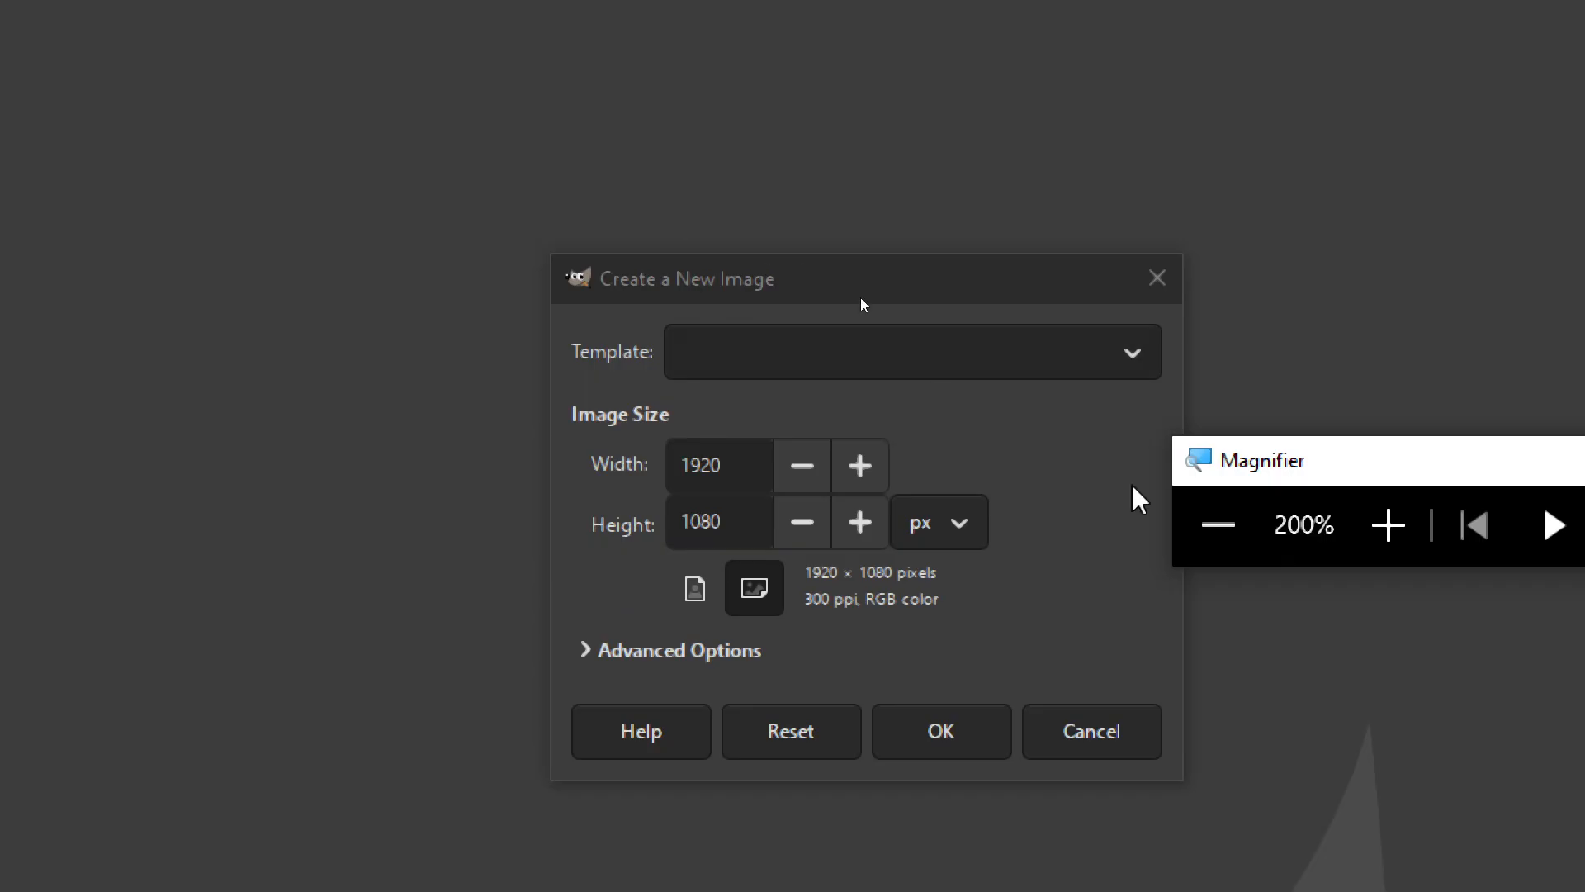
scroll(871, 350, down, 1)
- Create the image from the A4 (300 ppi) template, then reset magnification to 100%
click(792, 355)
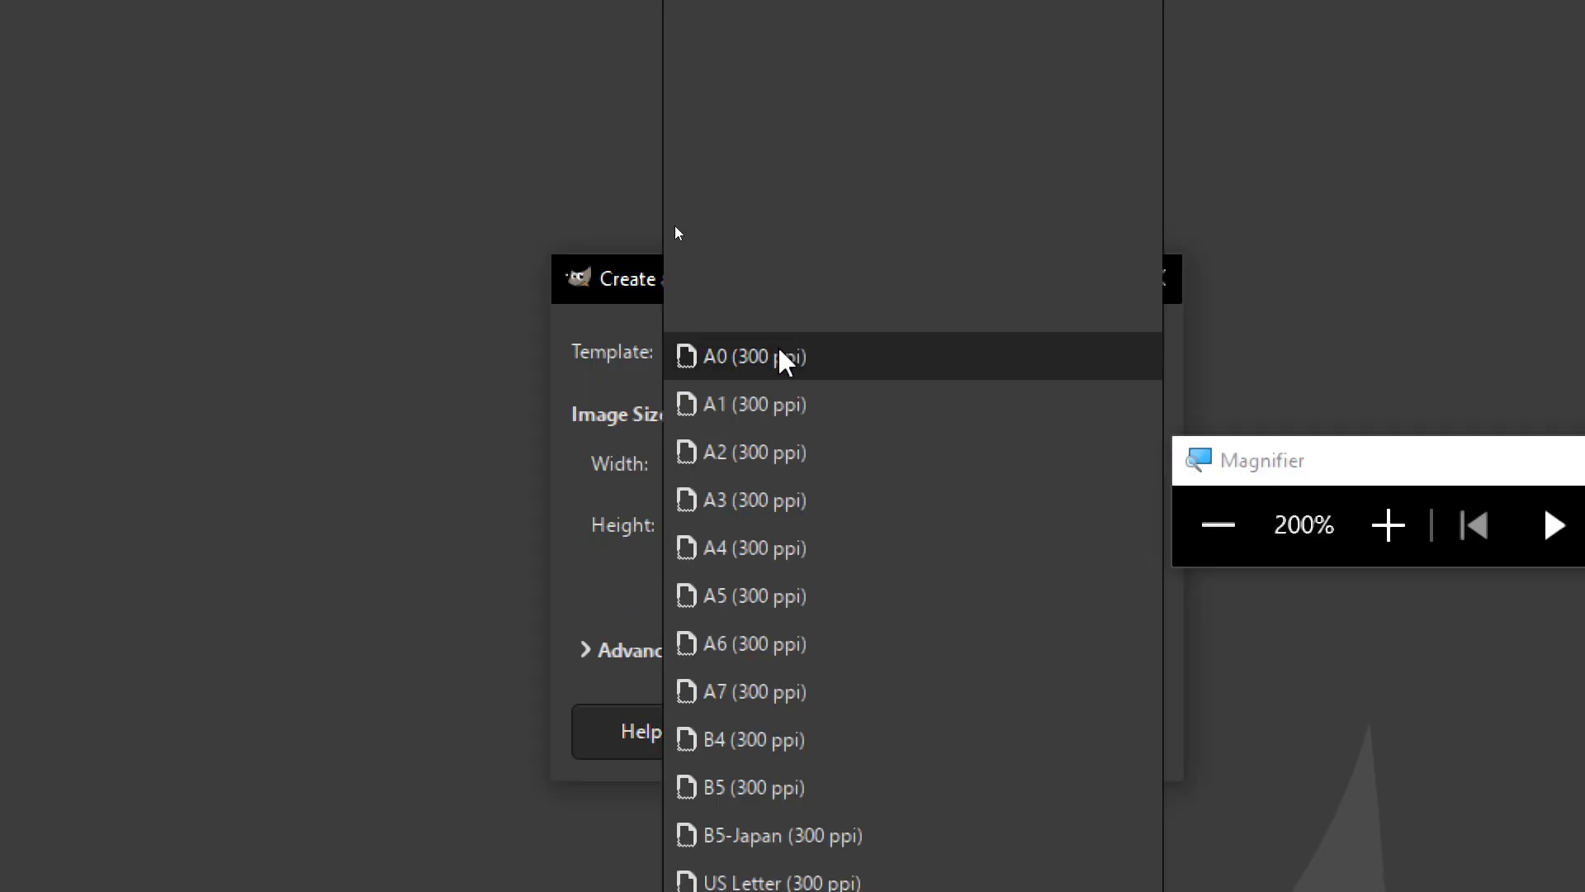
click(768, 549)
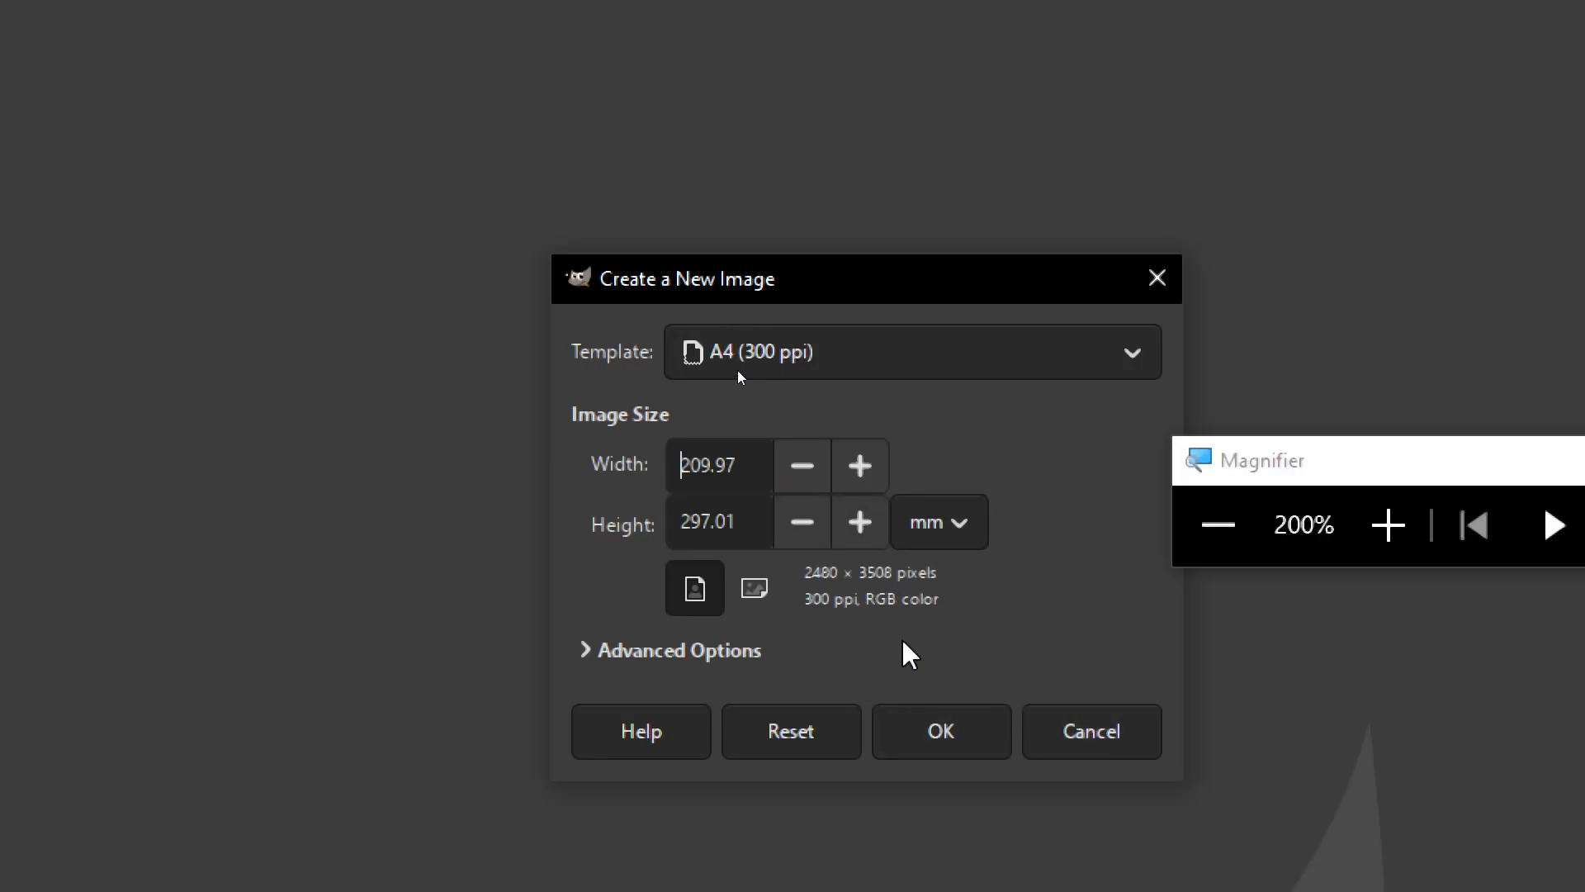
click(954, 737)
click(1218, 525)
drag(948, 287, 1067, 158)
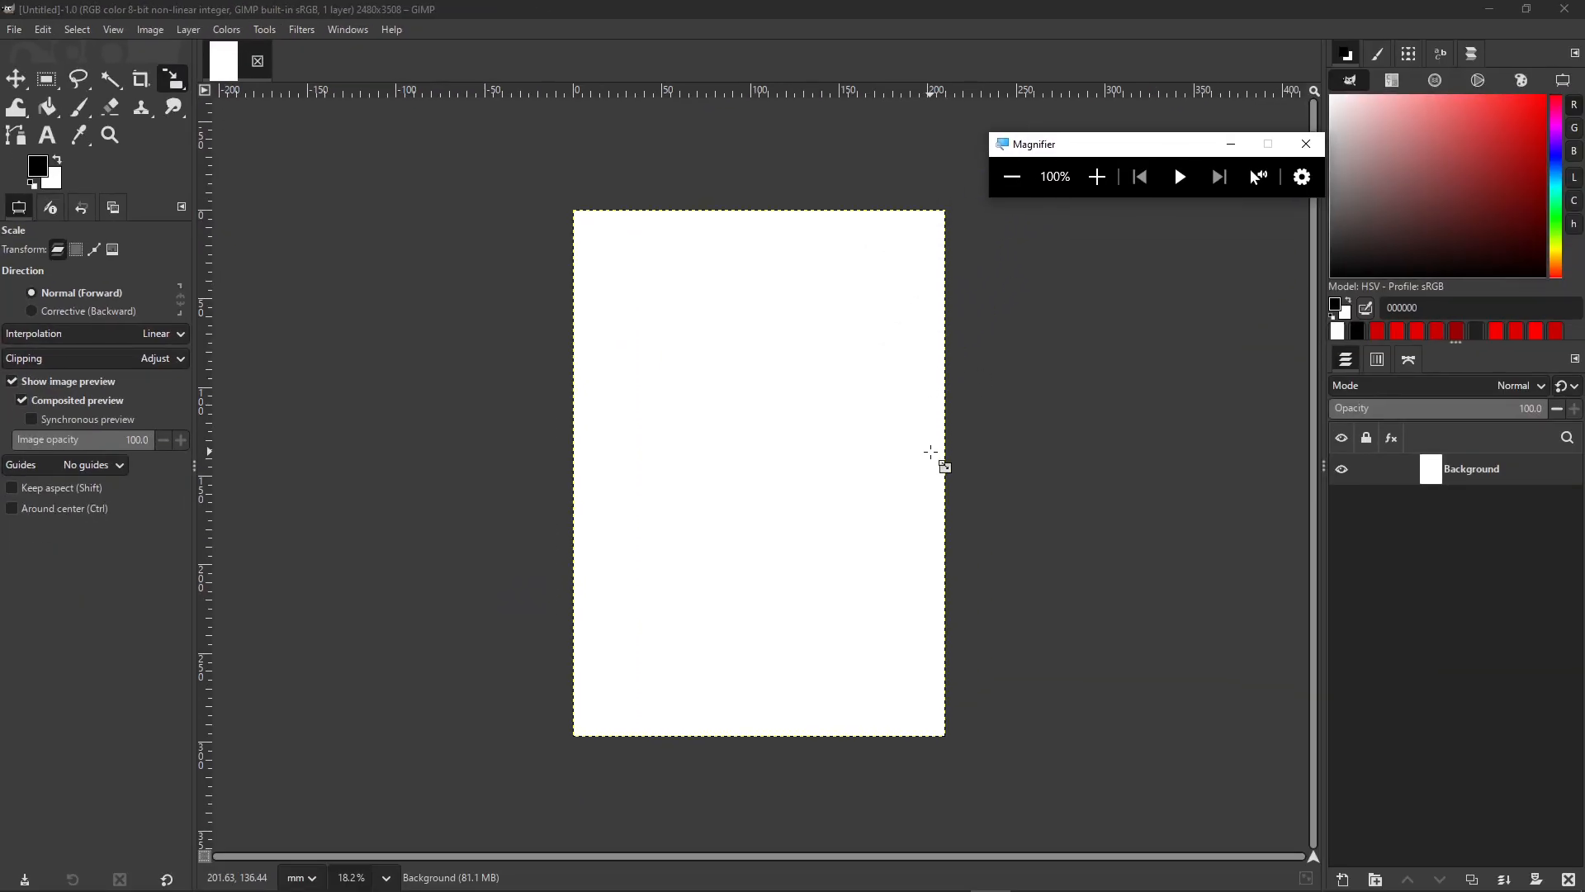
- Enable Lock position and size on the Background layer
scroll(931, 452, up, 2)
scroll(934, 460, down, 1)
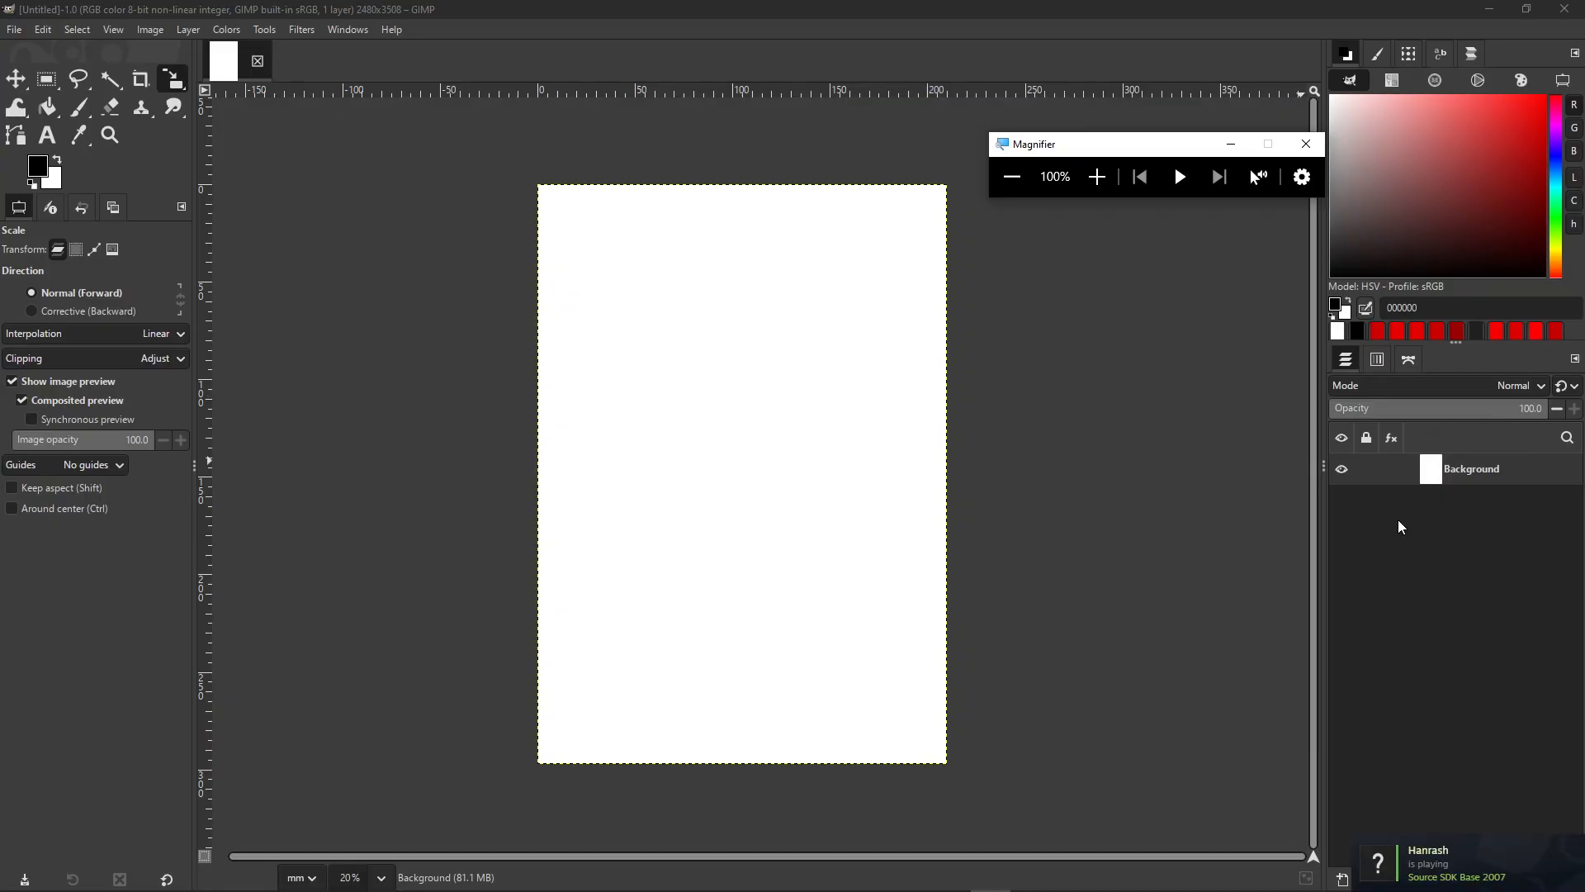
click(1097, 176)
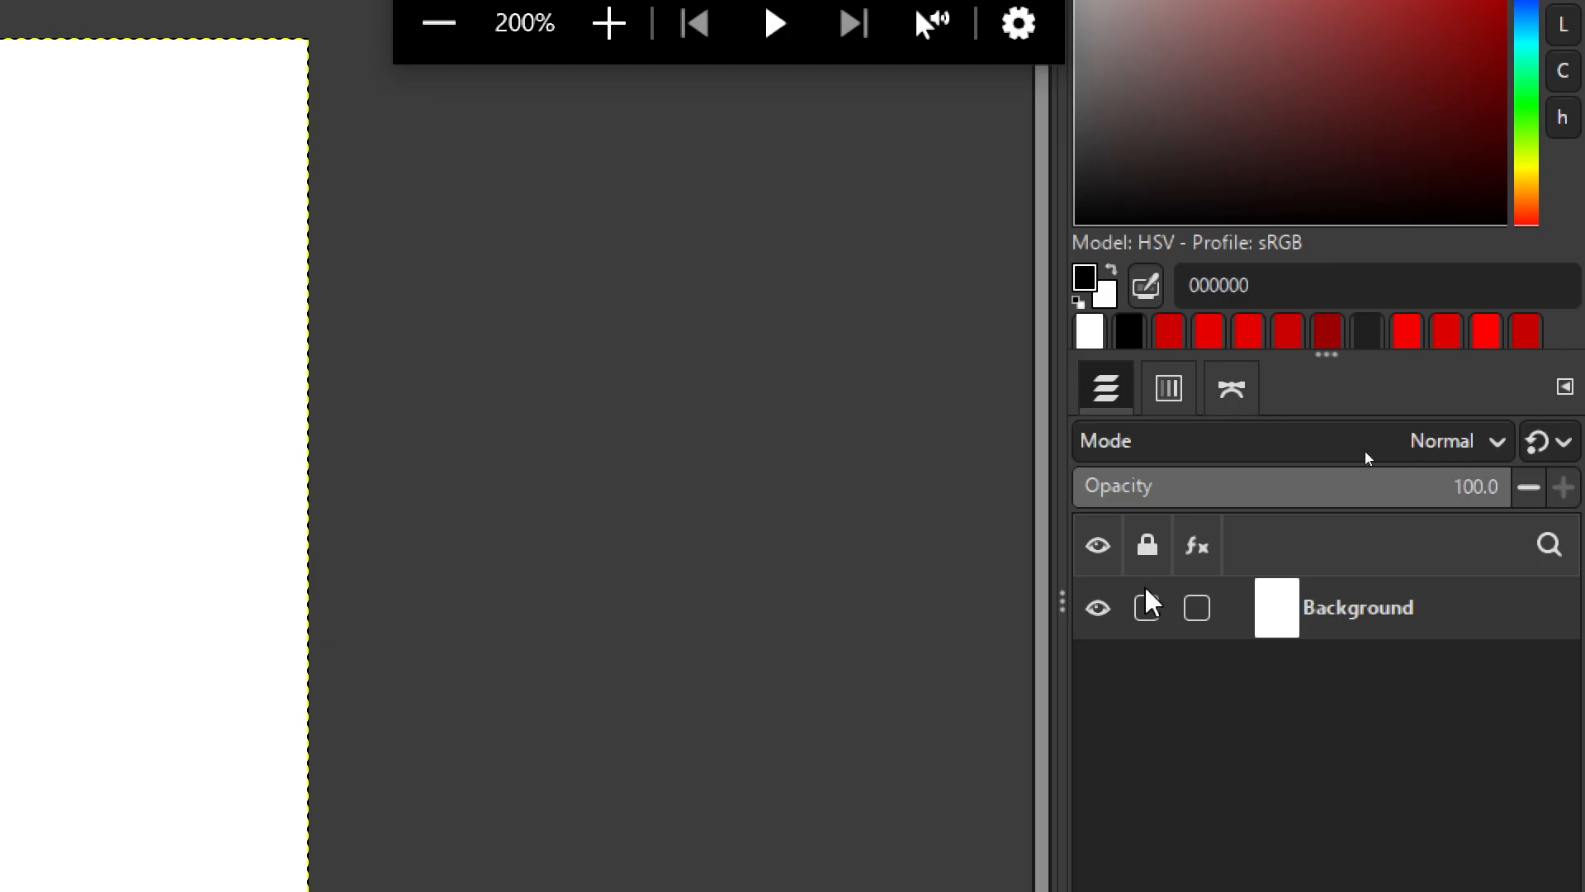
click(1149, 611)
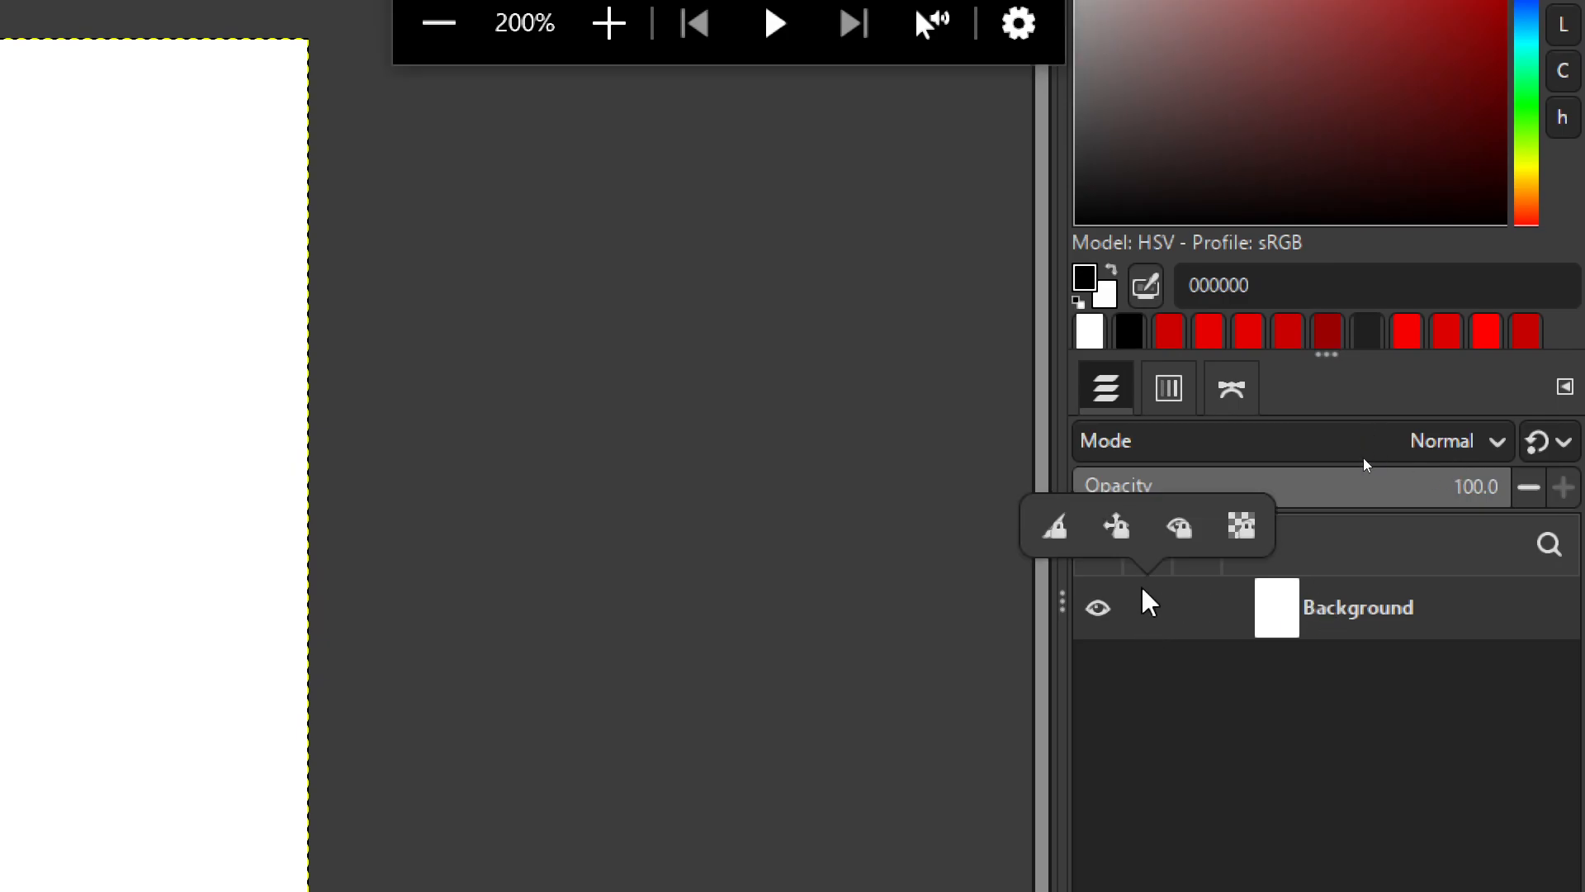
click(1119, 529)
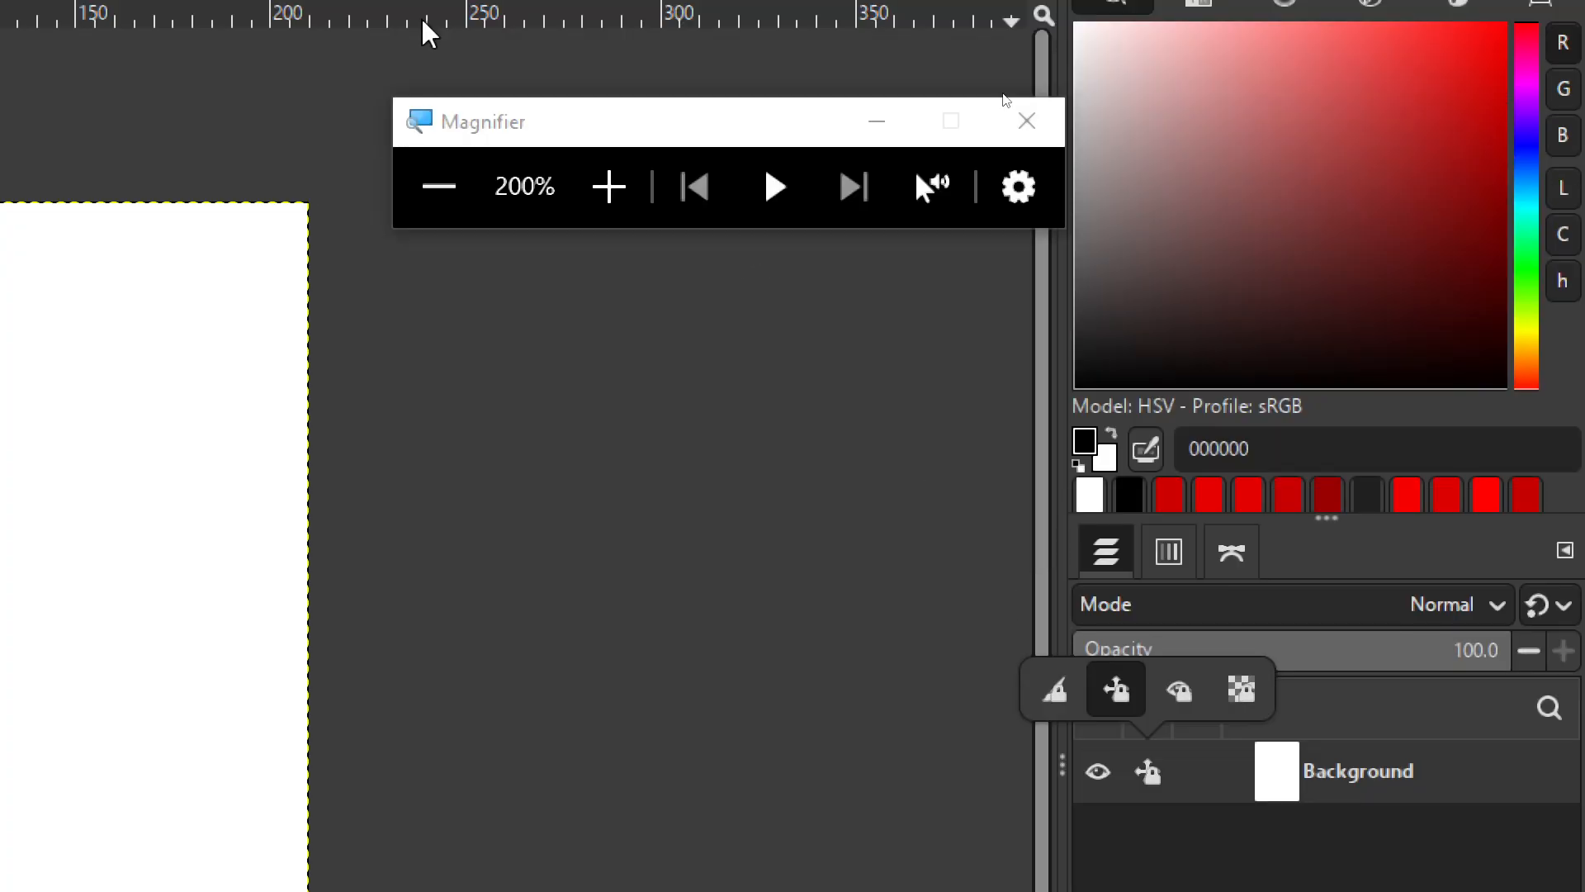
click(436, 188)
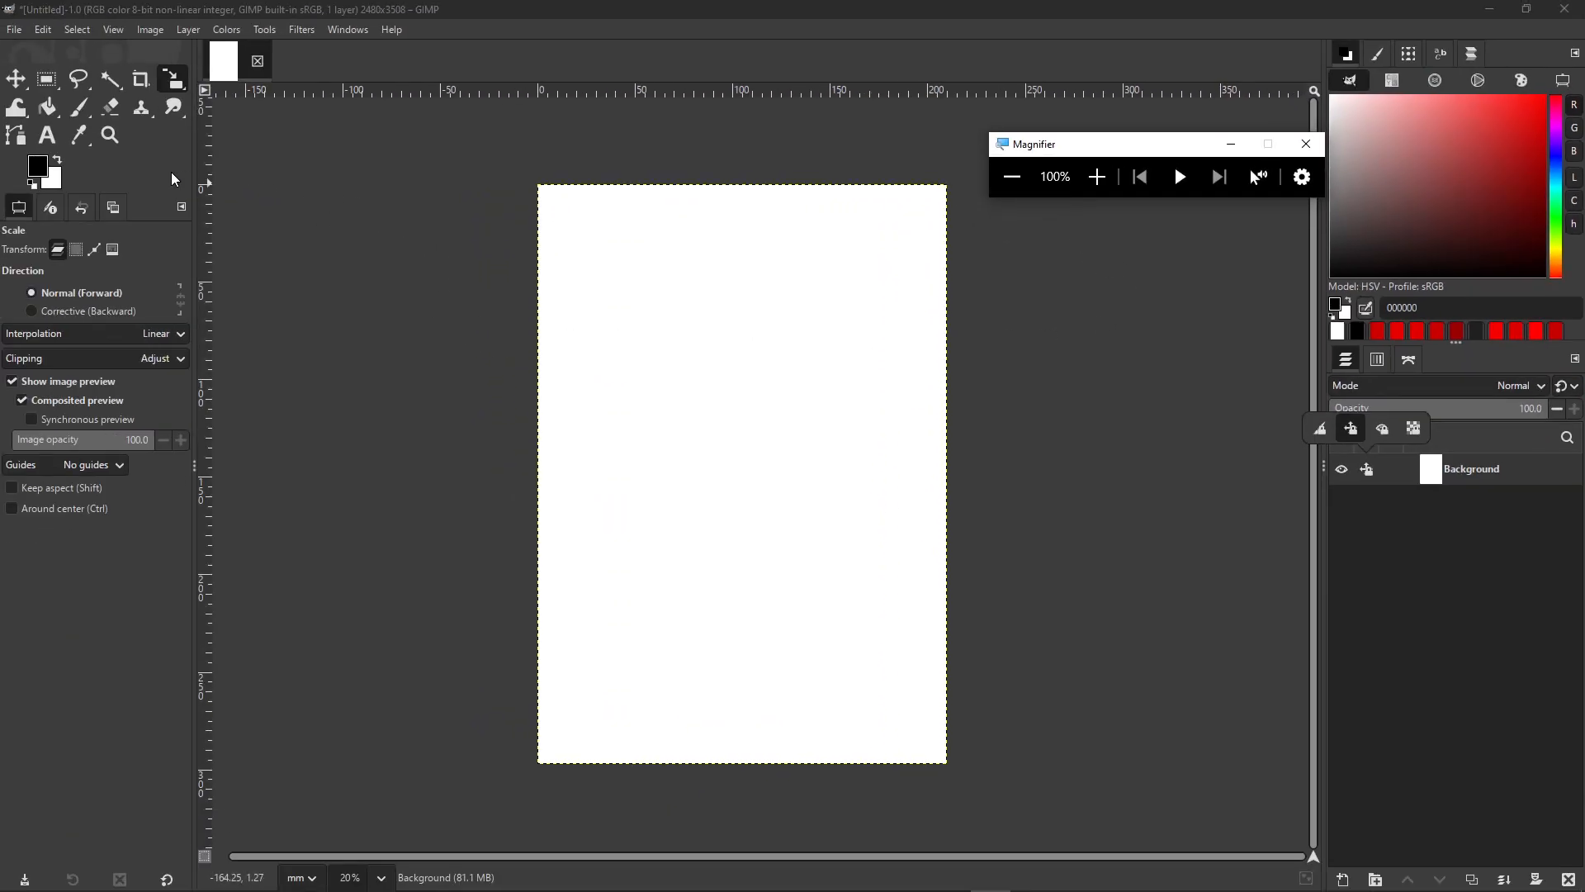
- Toggle the Background layer's visibility and confirm it can no longer be scaled
click(1342, 469)
click(764, 488)
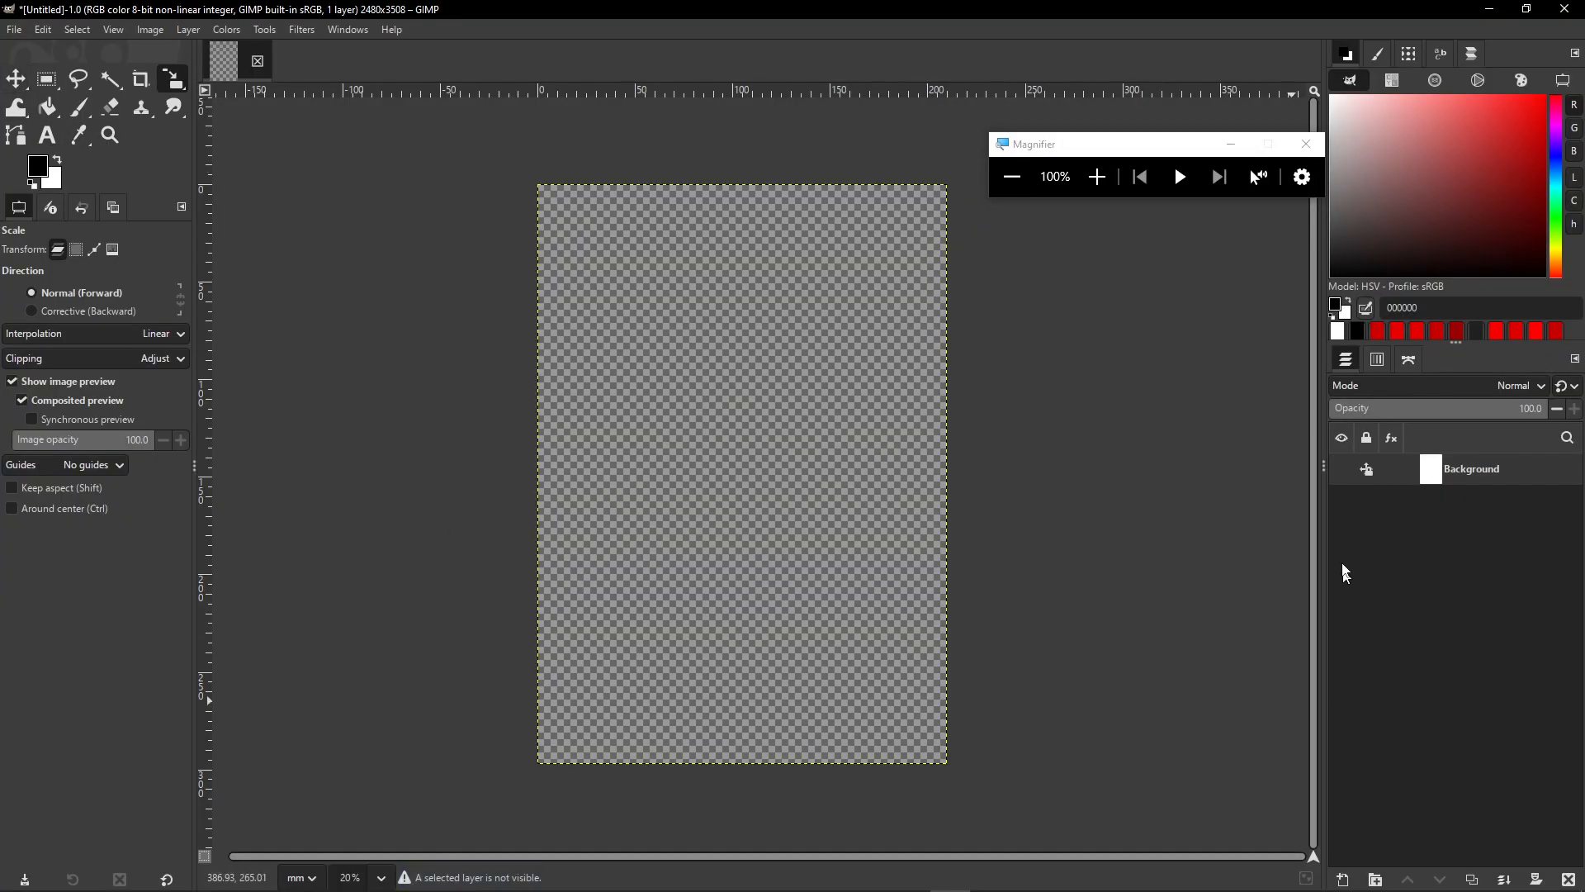
click(1343, 471)
click(742, 413)
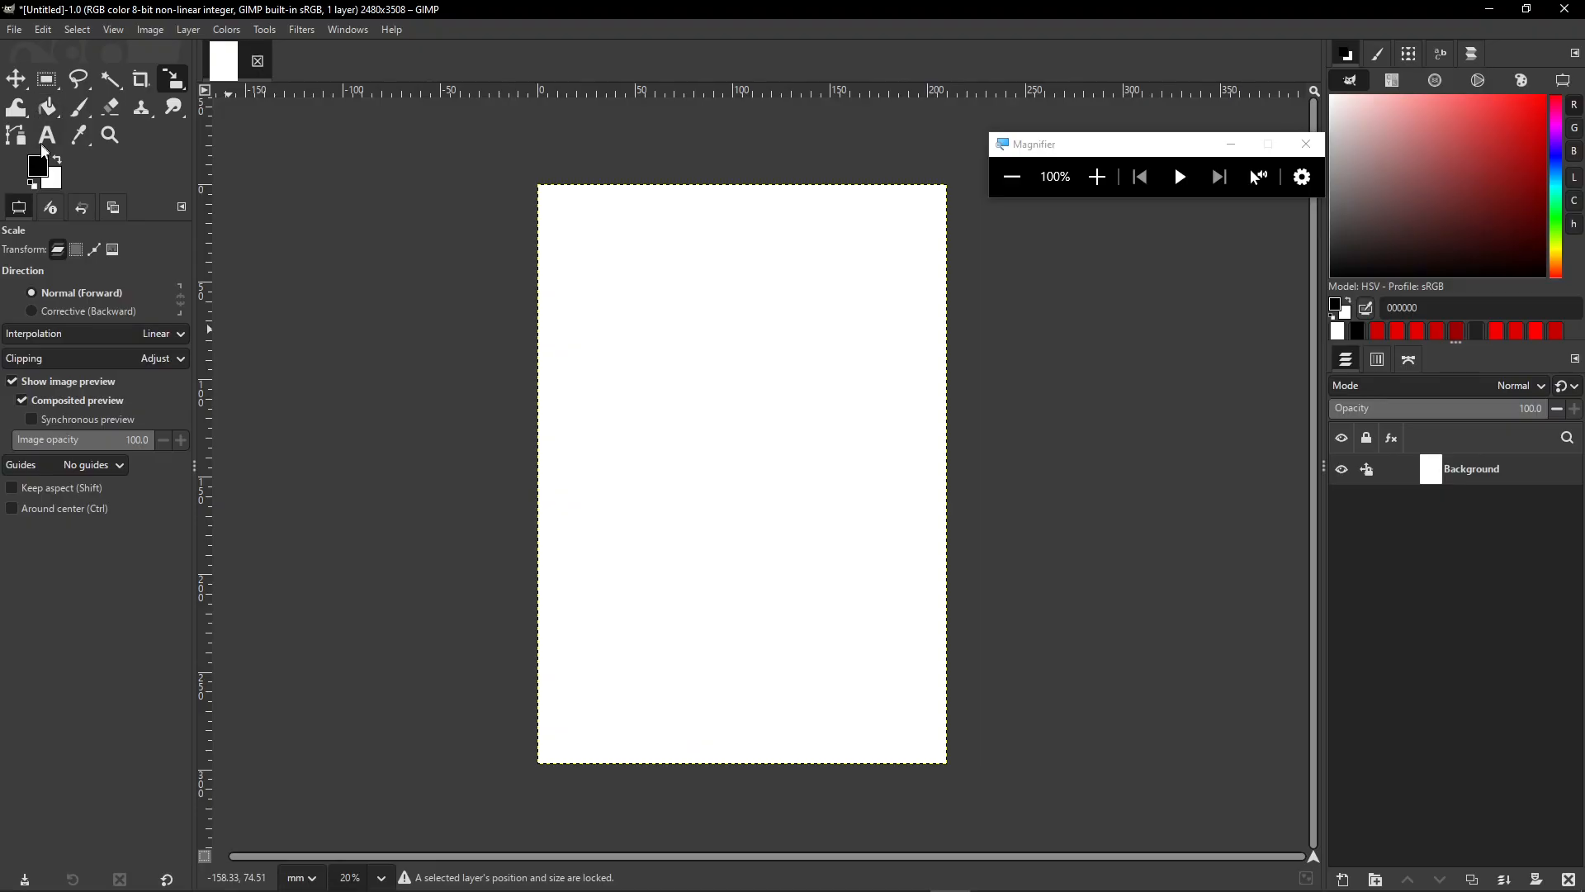
click(37, 167)
- Set the foreground to red e00000 and bucket-fill the whole page with it
drag(158, 200, 221, 92)
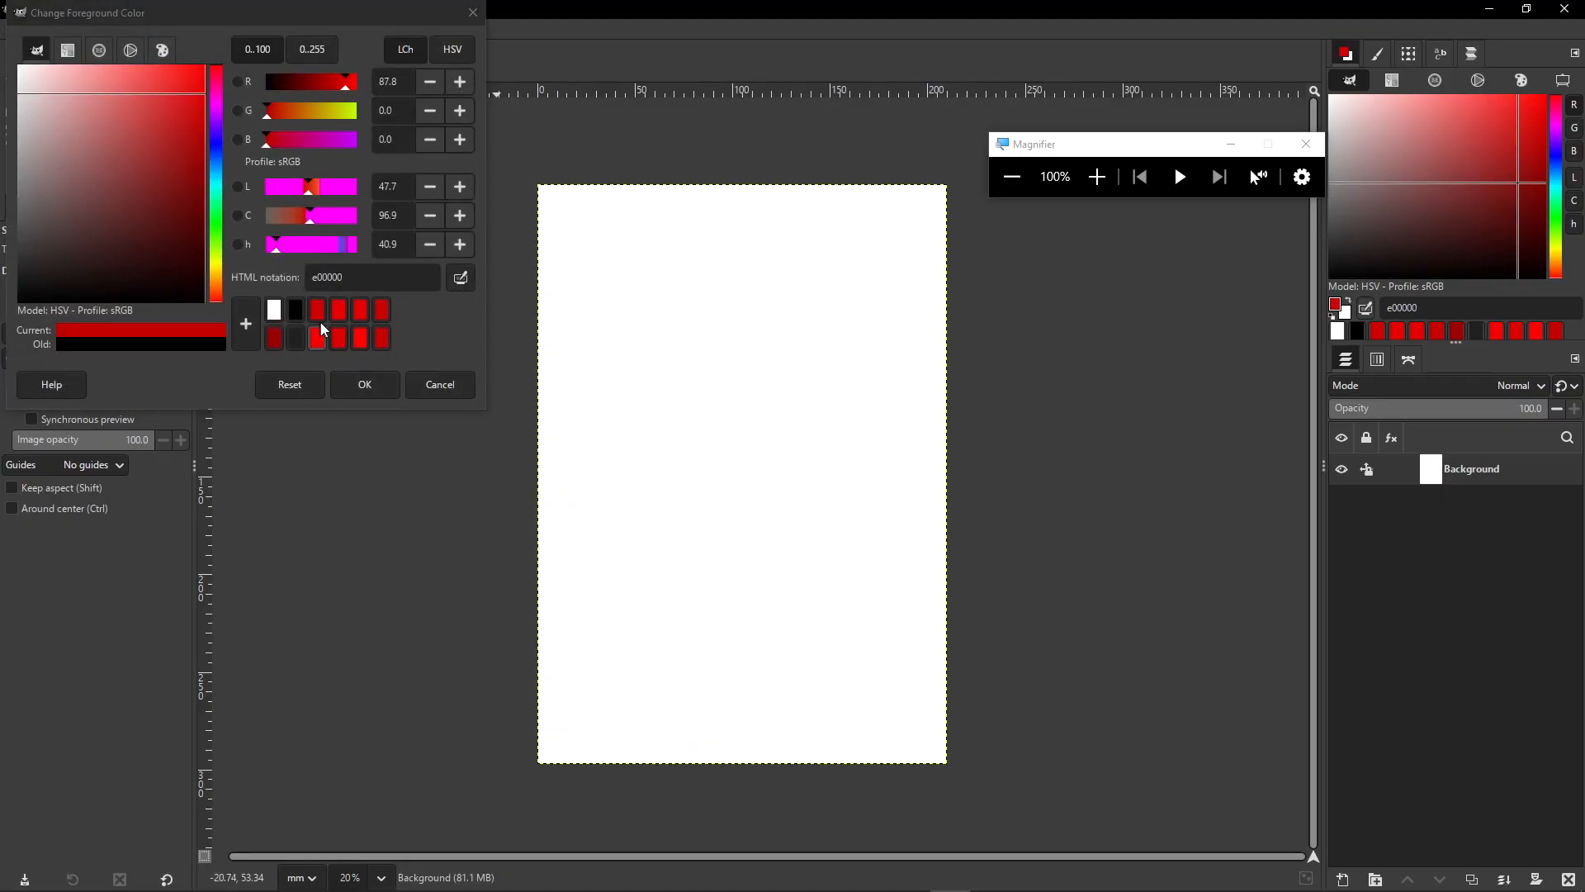
click(365, 385)
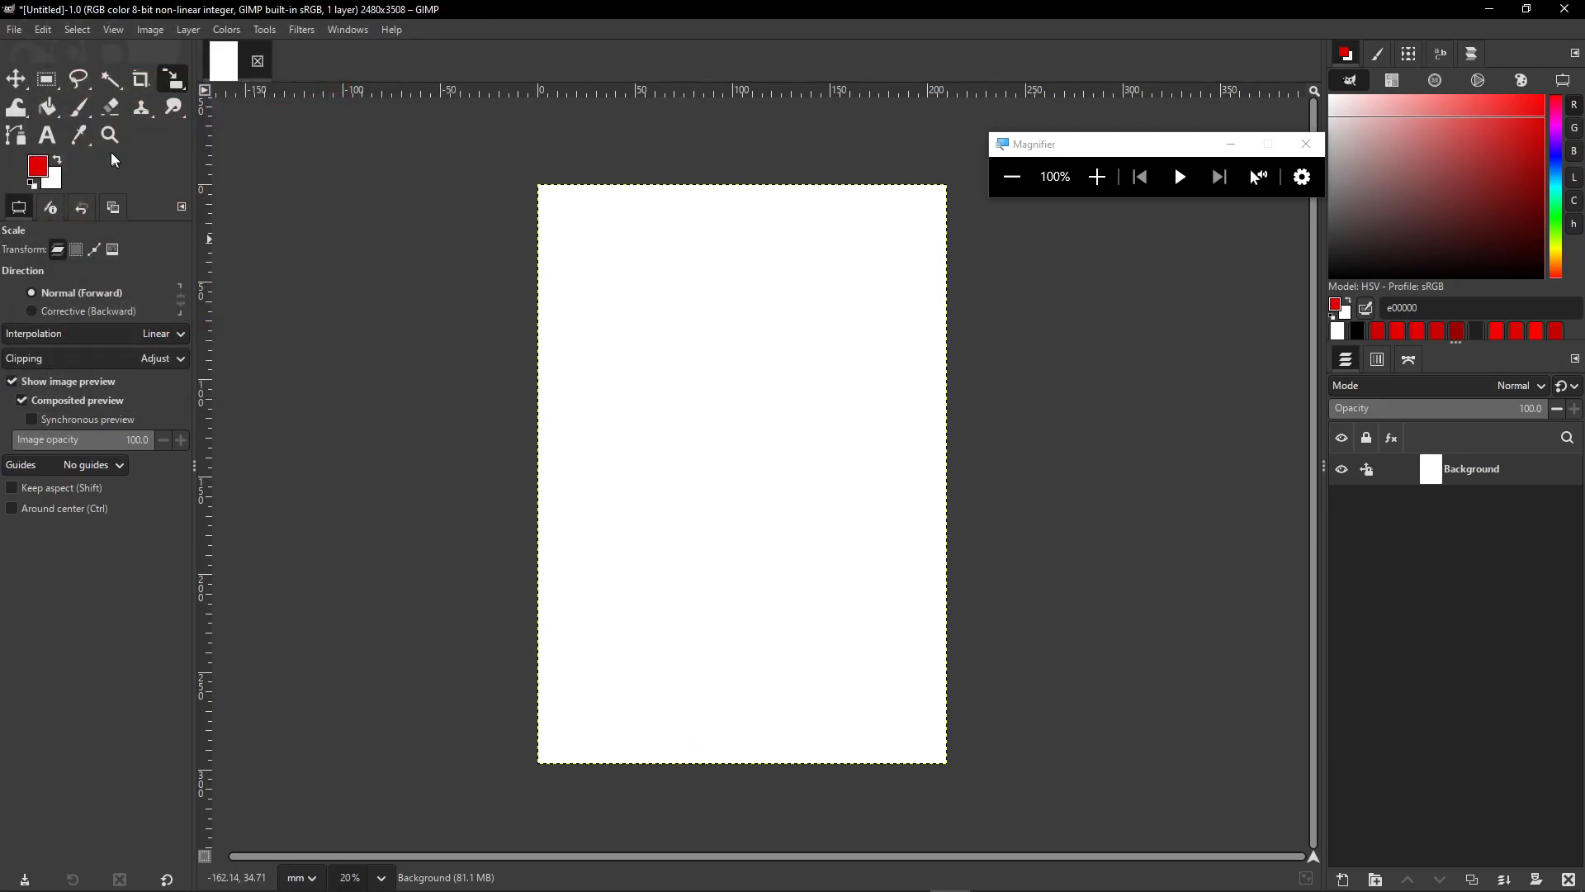
click(49, 109)
click(643, 380)
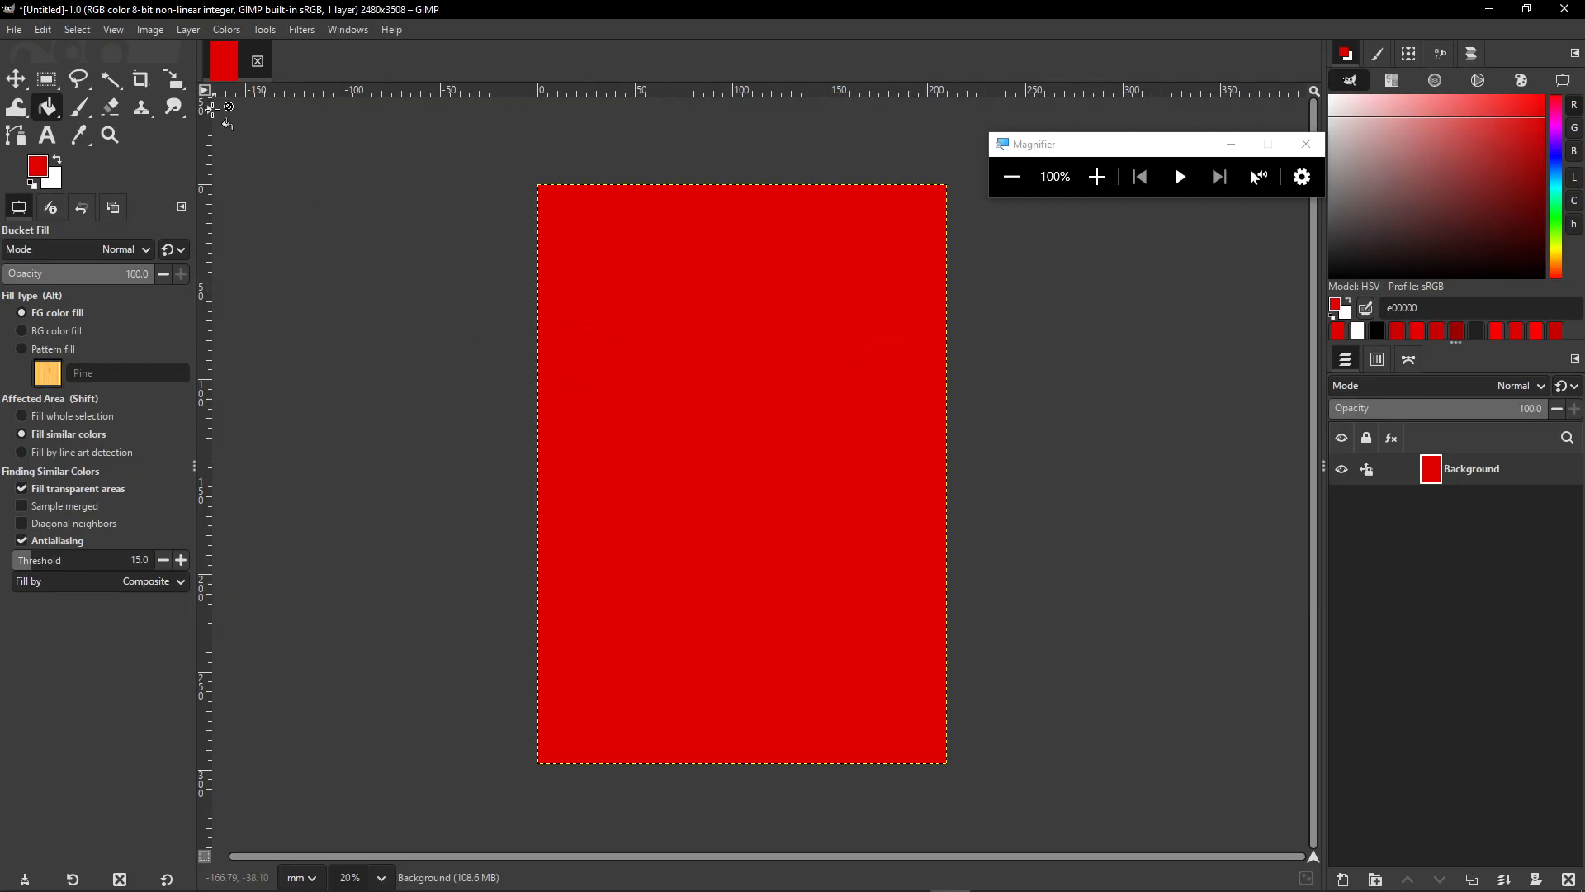
click(149, 31)
mouse_move(209, 409)
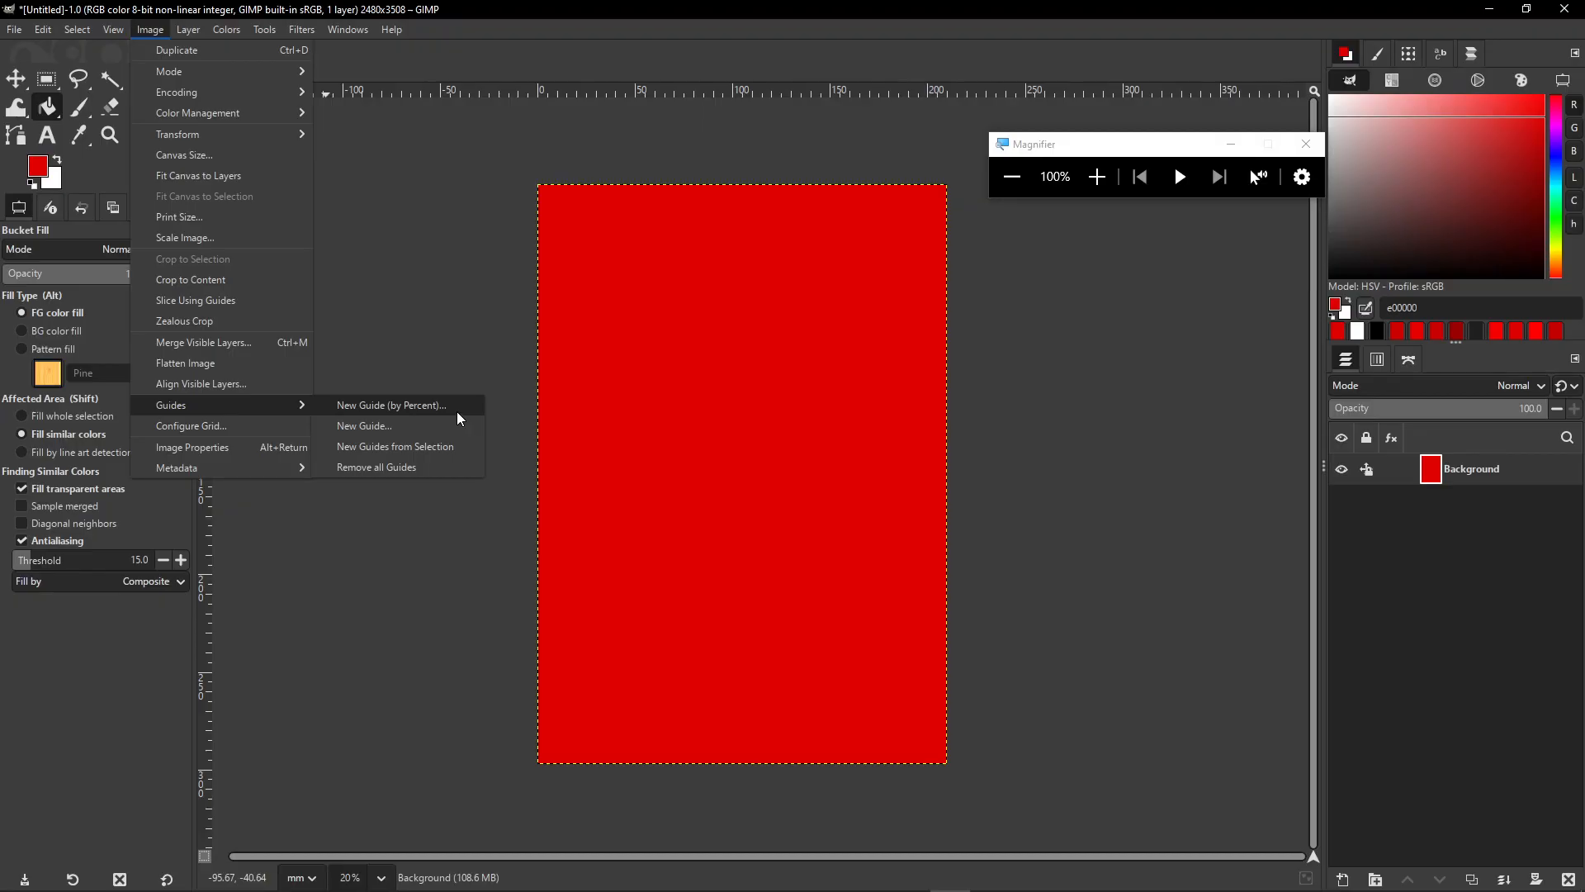
- Add a 50% vertical guide and two horizontal guides near 223 mm, undoing an extra one
click(429, 405)
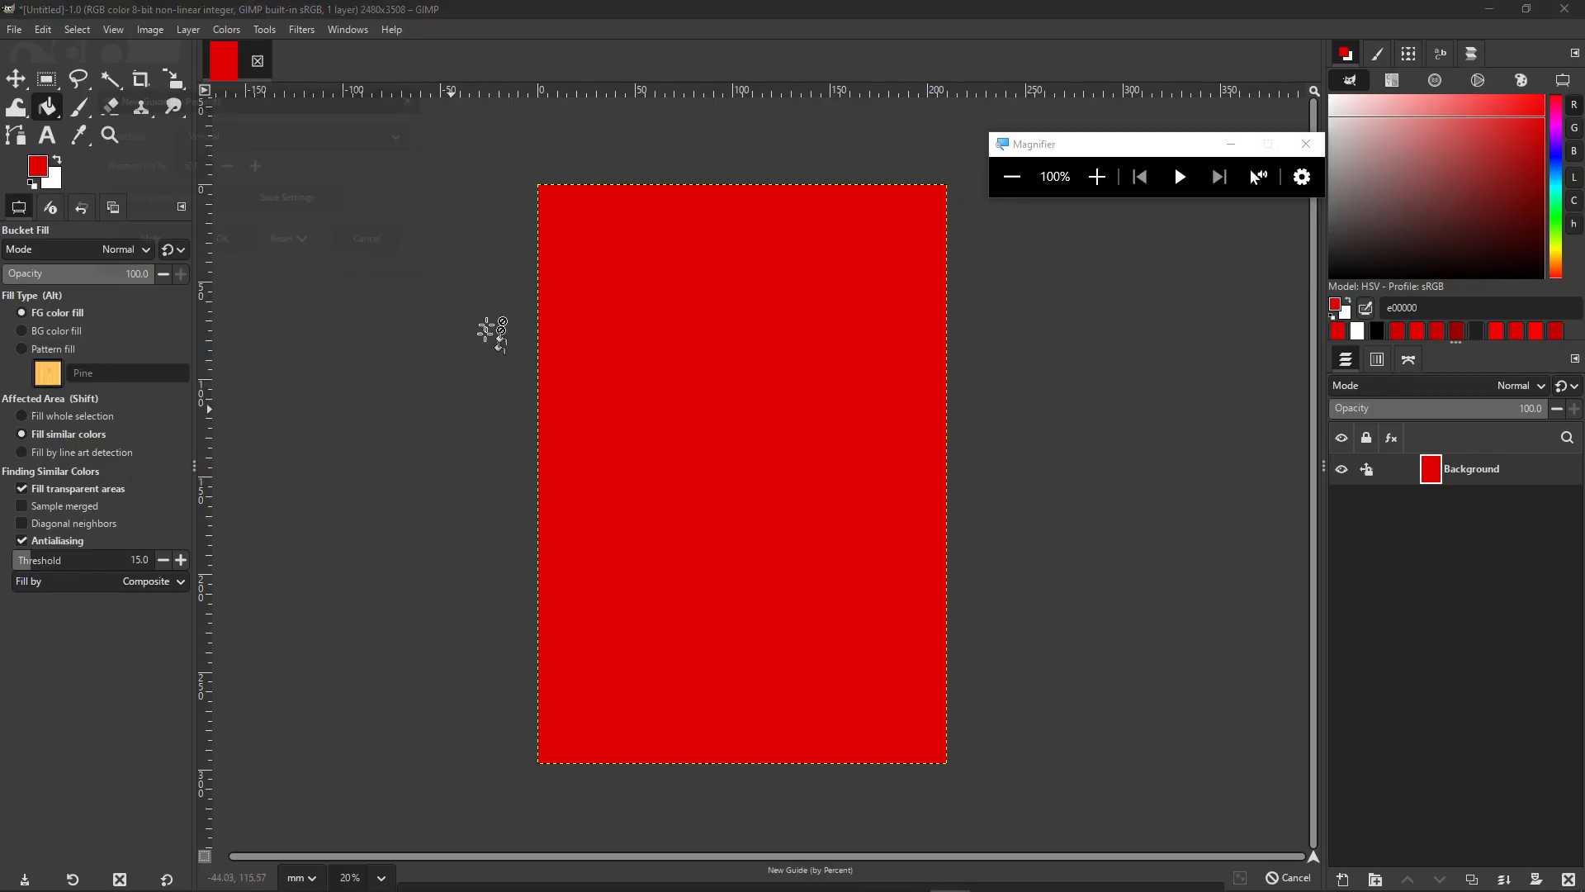
click(222, 241)
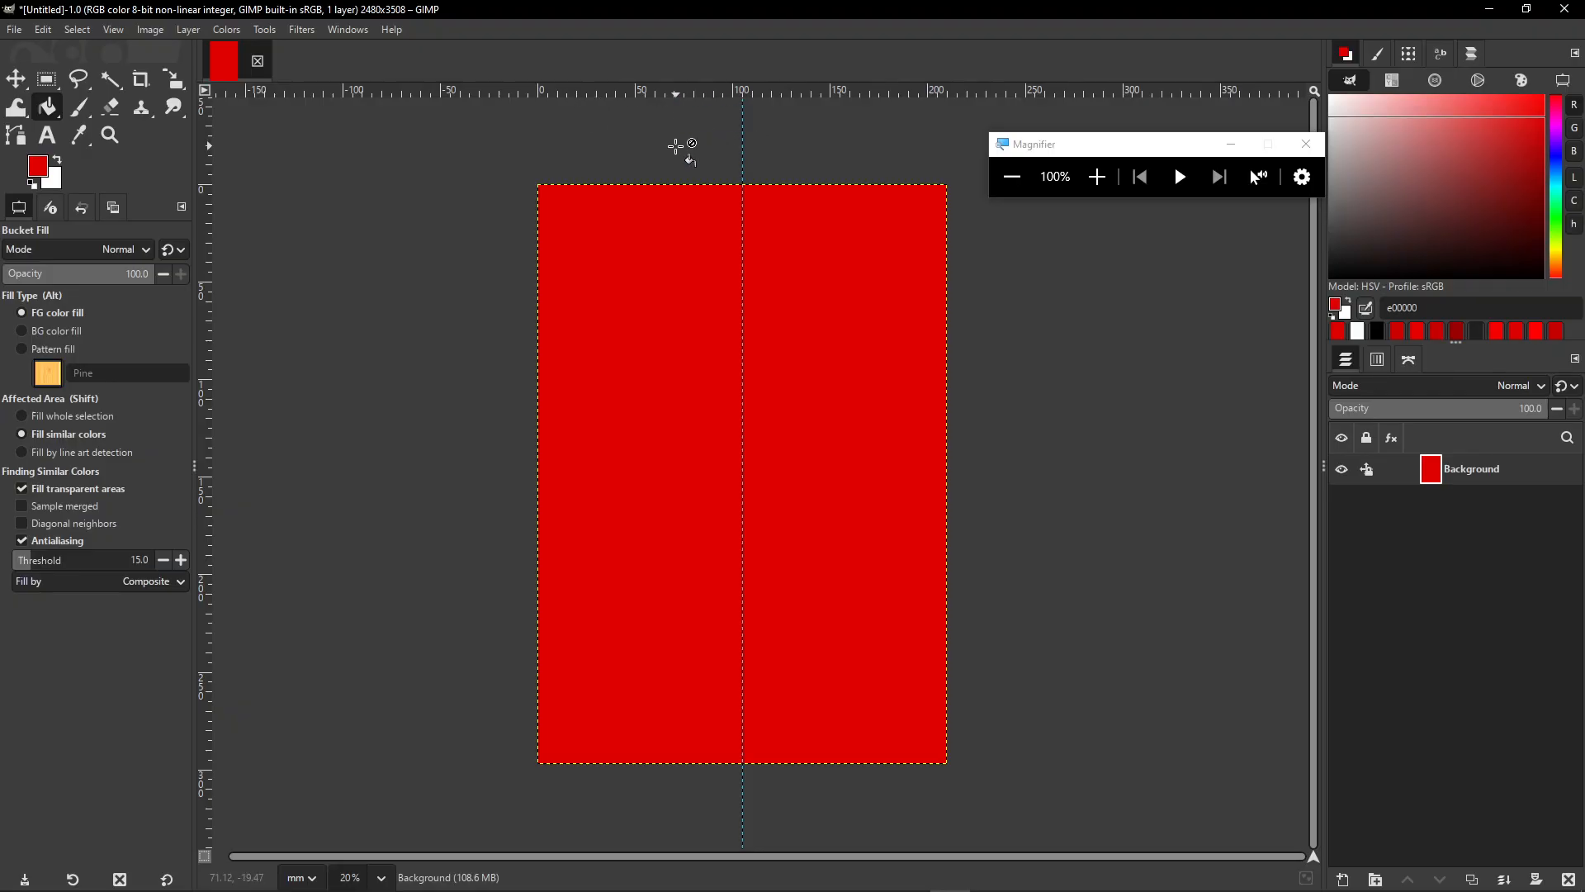
drag(581, 91, 958, 620)
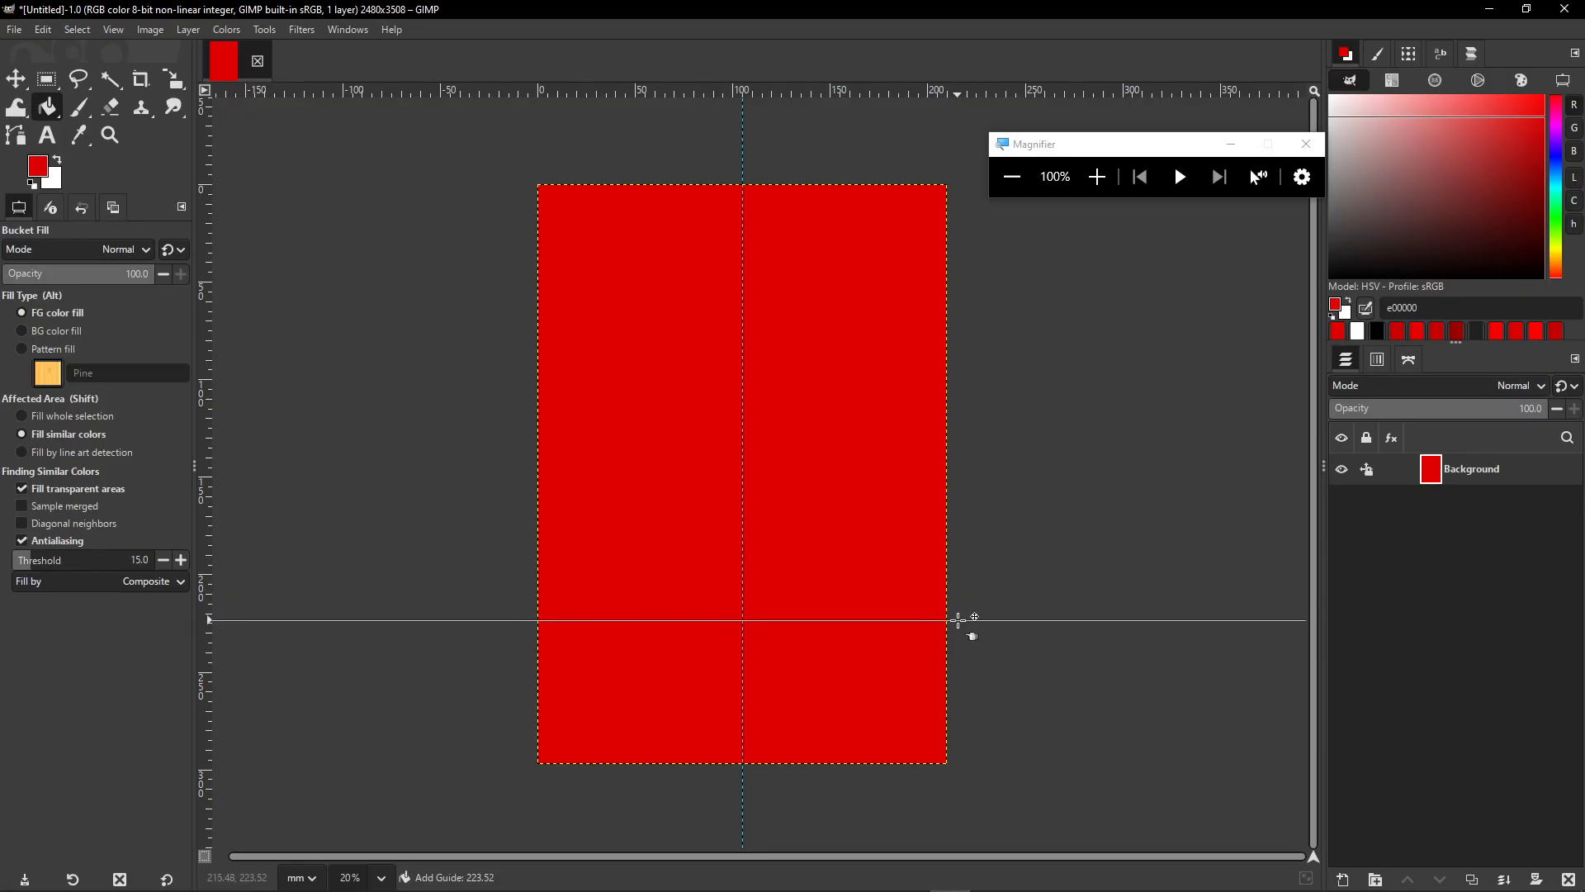
drag(958, 620, 960, 618)
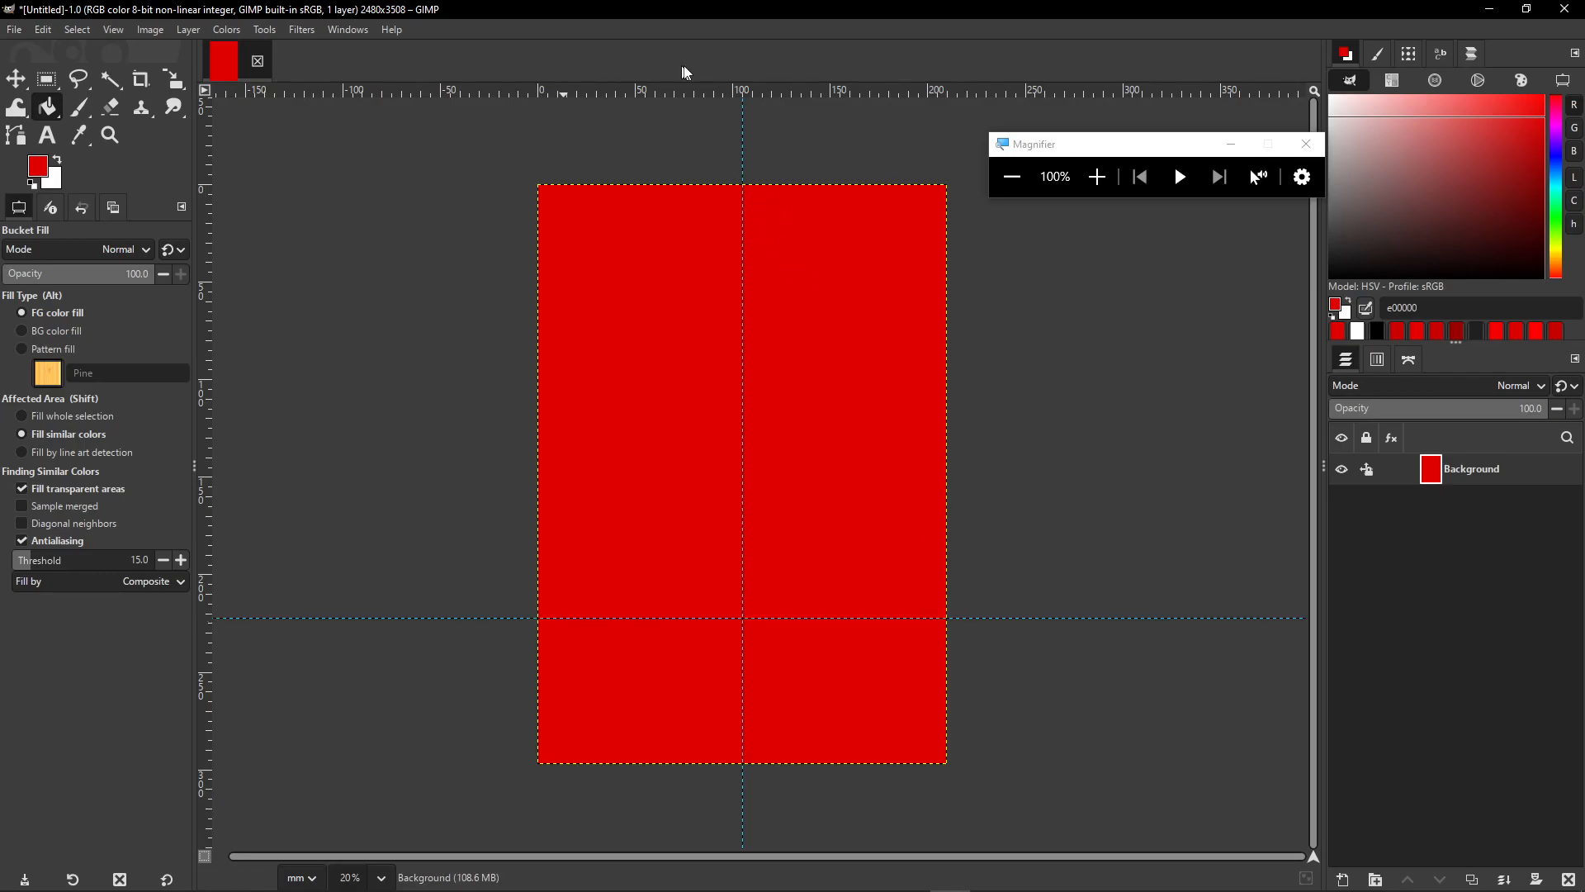
drag(826, 90, 833, 599)
drag(644, 93, 800, 554)
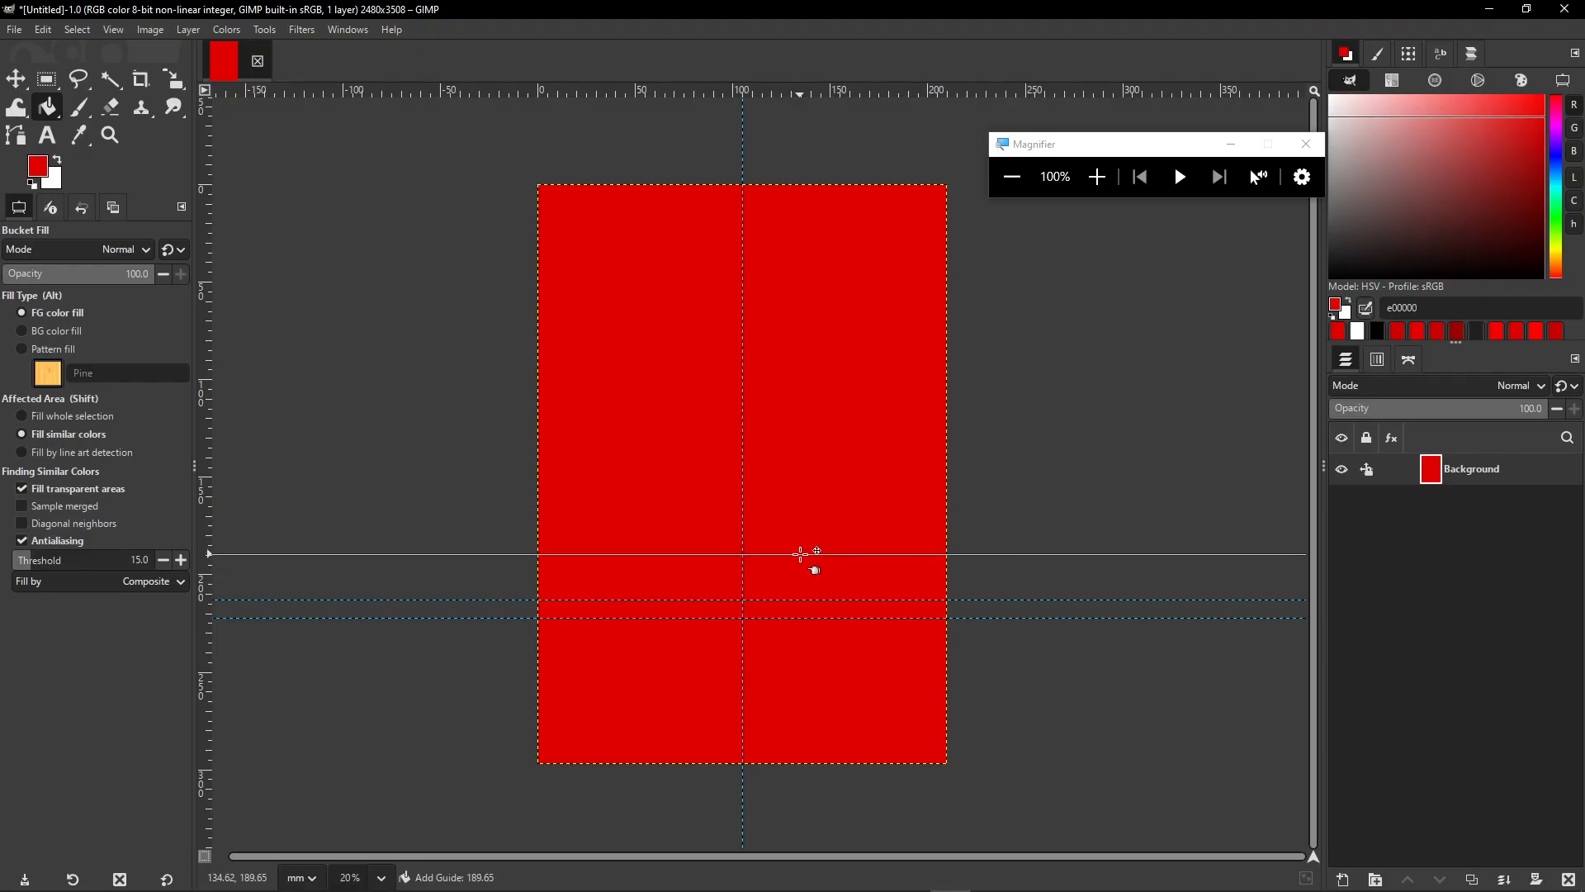
drag(800, 554, 800, 554)
key(ctrl+z)
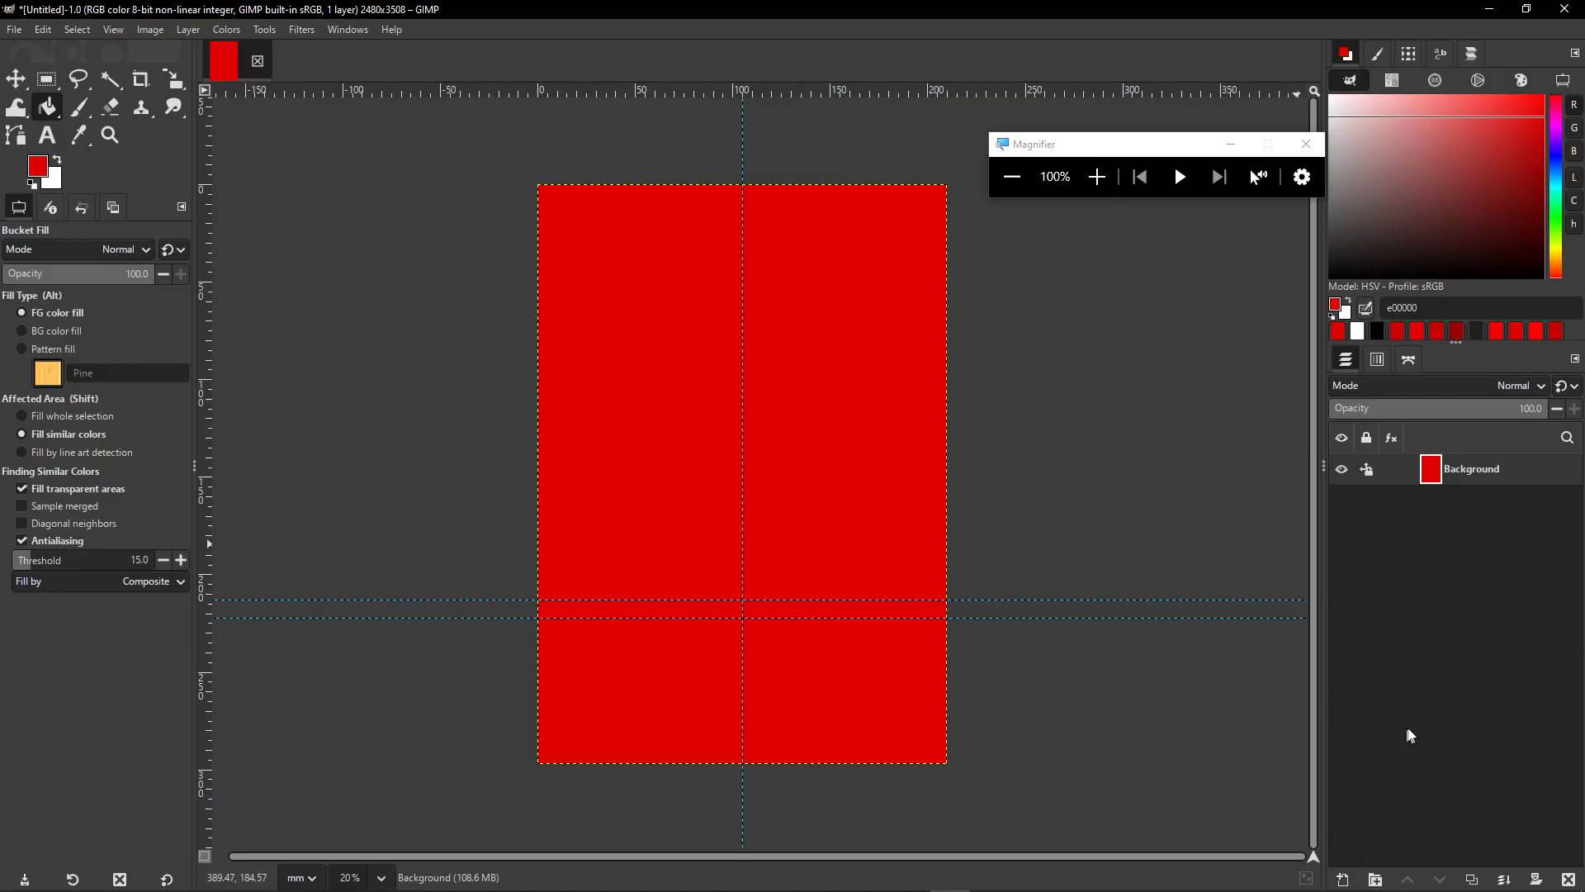
- Add a transparent layer named 'Layer' above the red Background
click(1346, 880)
click(999, 692)
click(1097, 177)
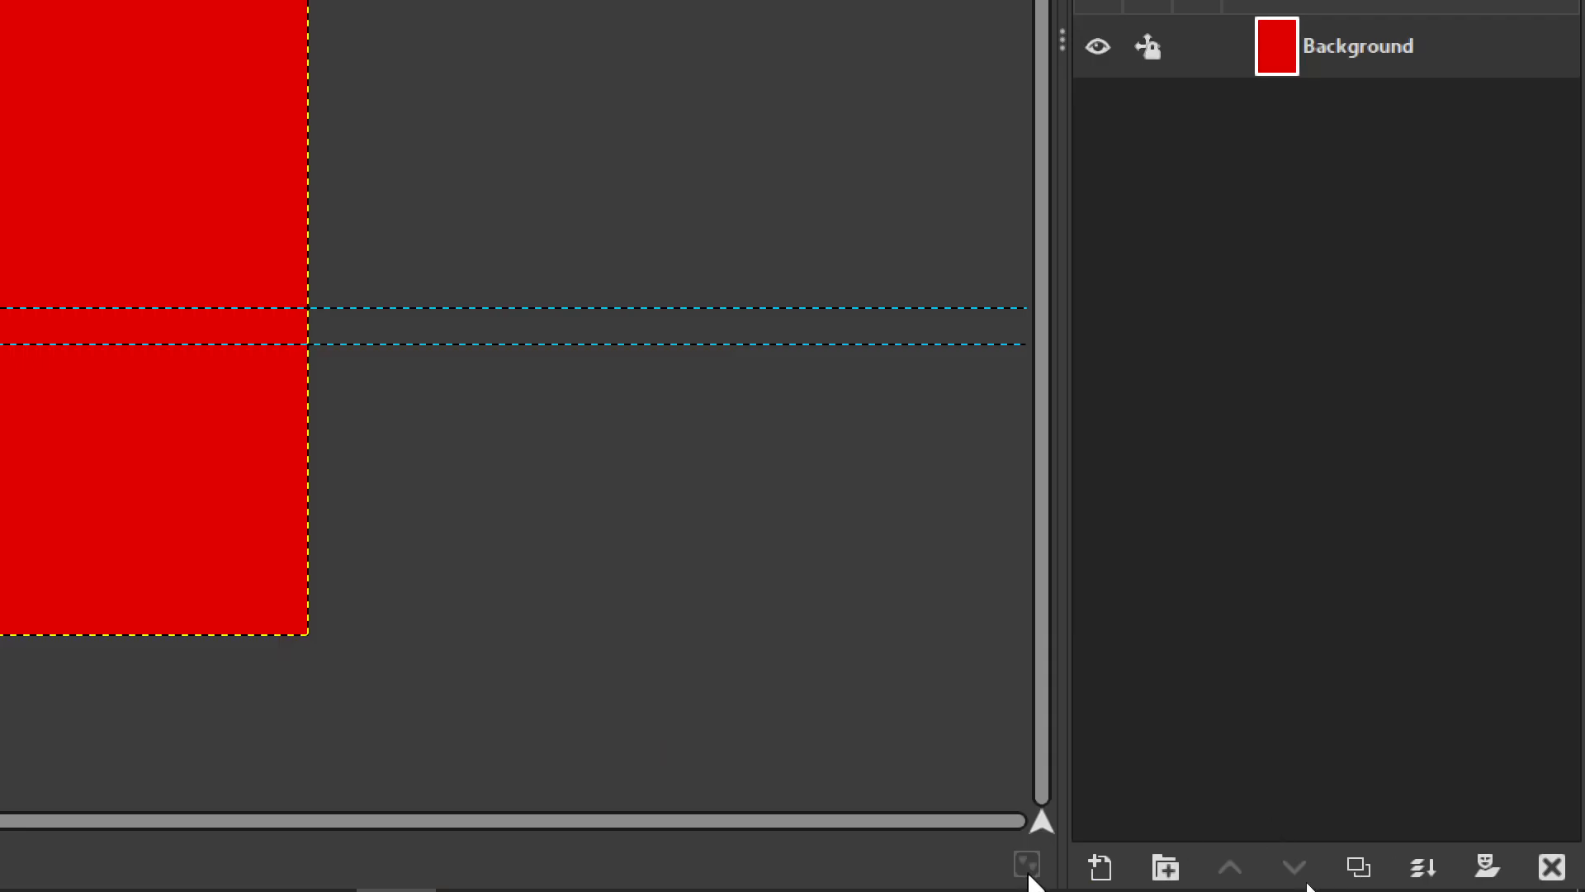
click(1103, 871)
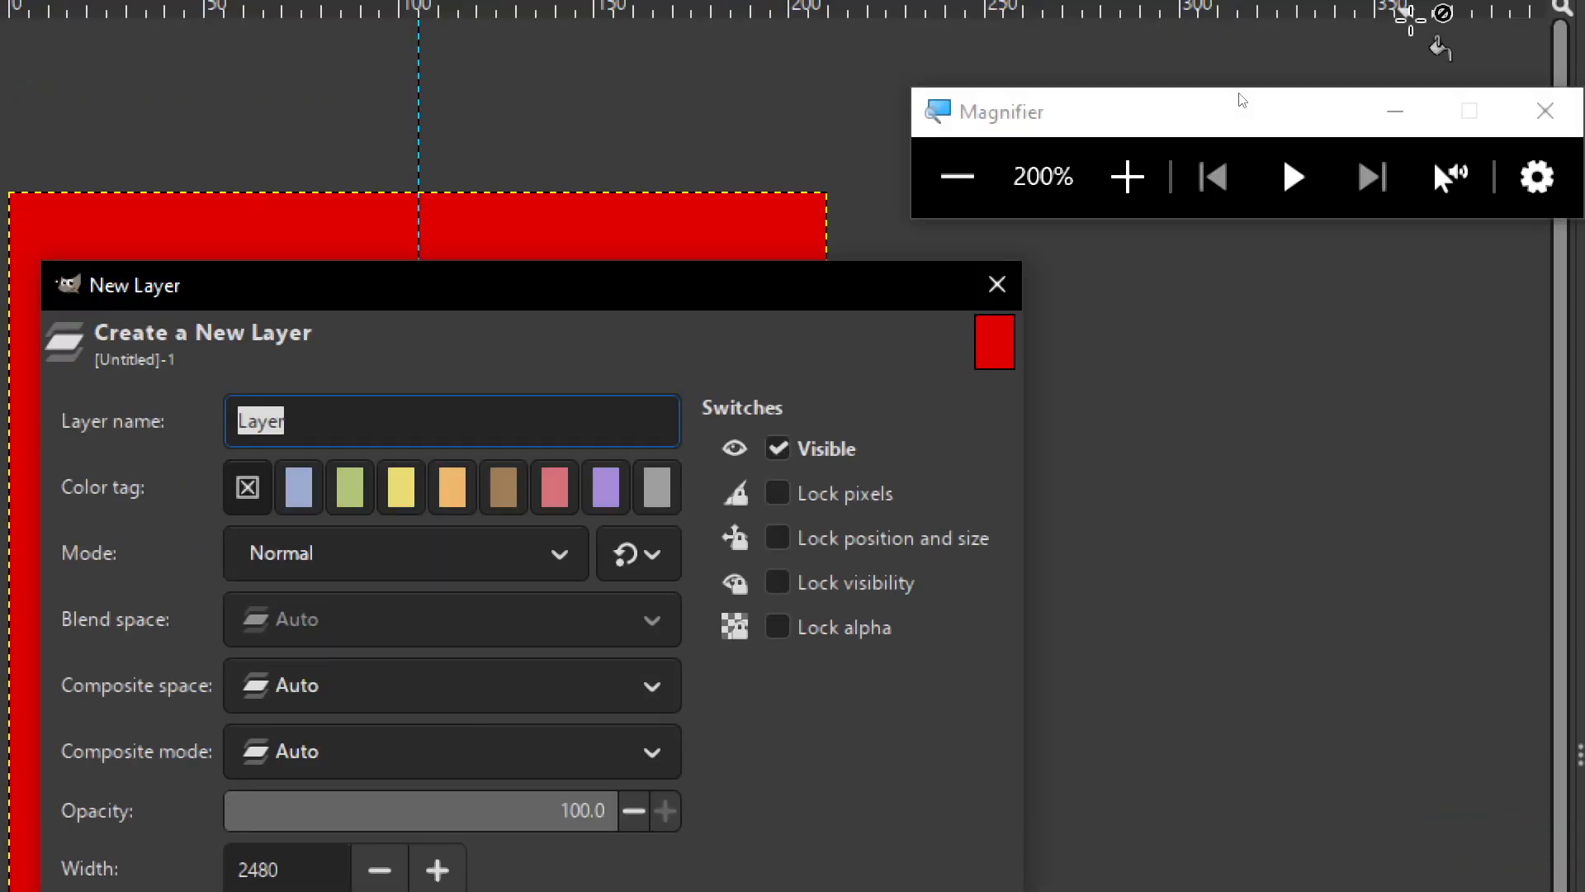
click(958, 176)
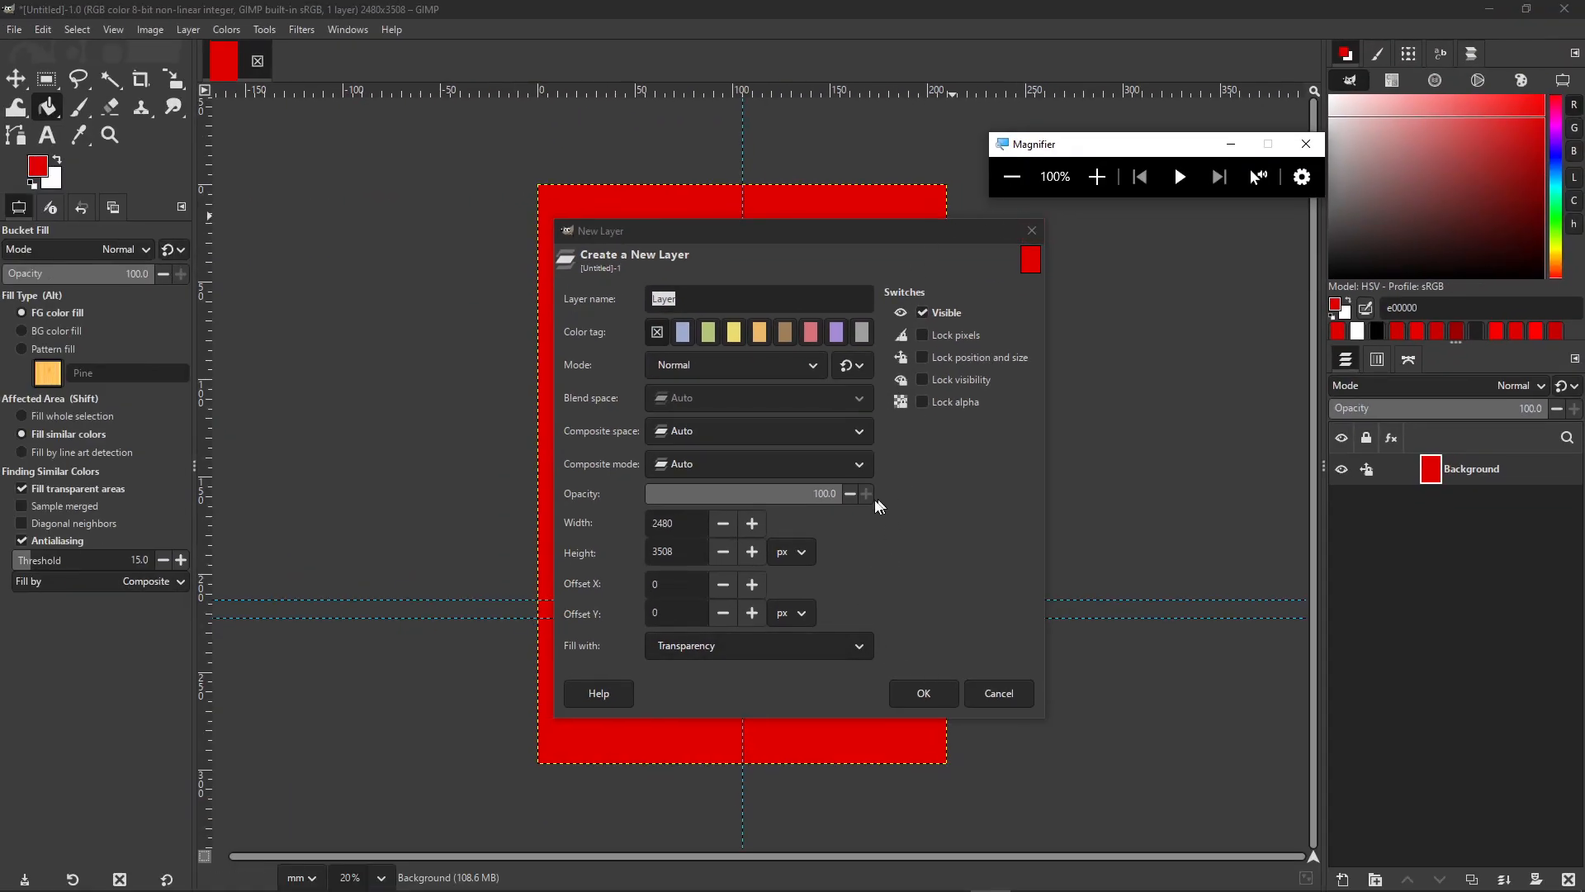
click(805, 646)
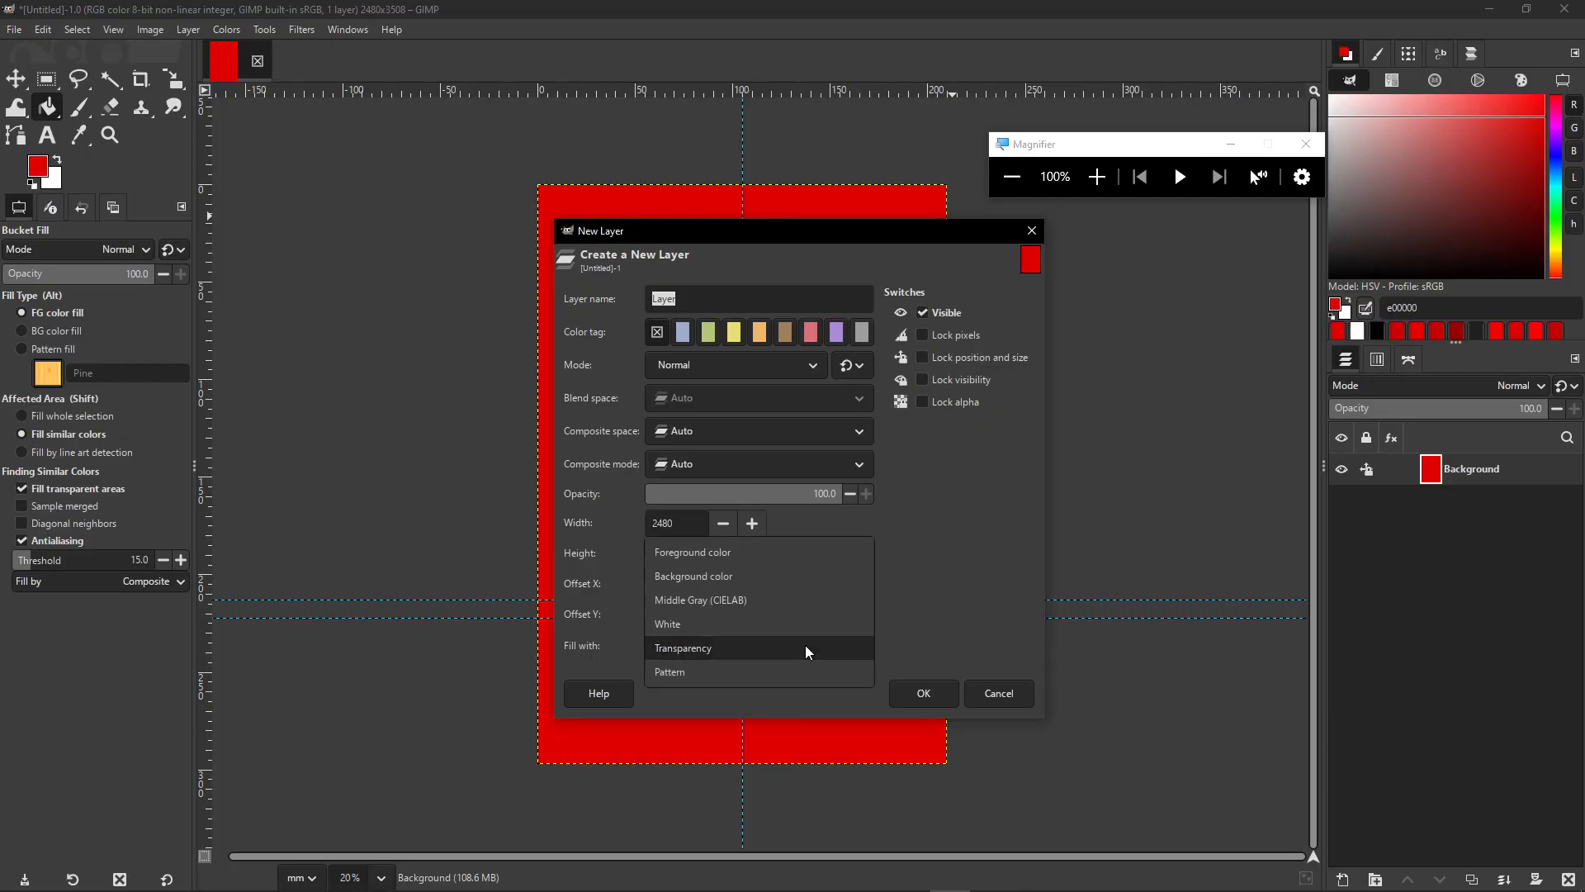
click(747, 646)
click(932, 687)
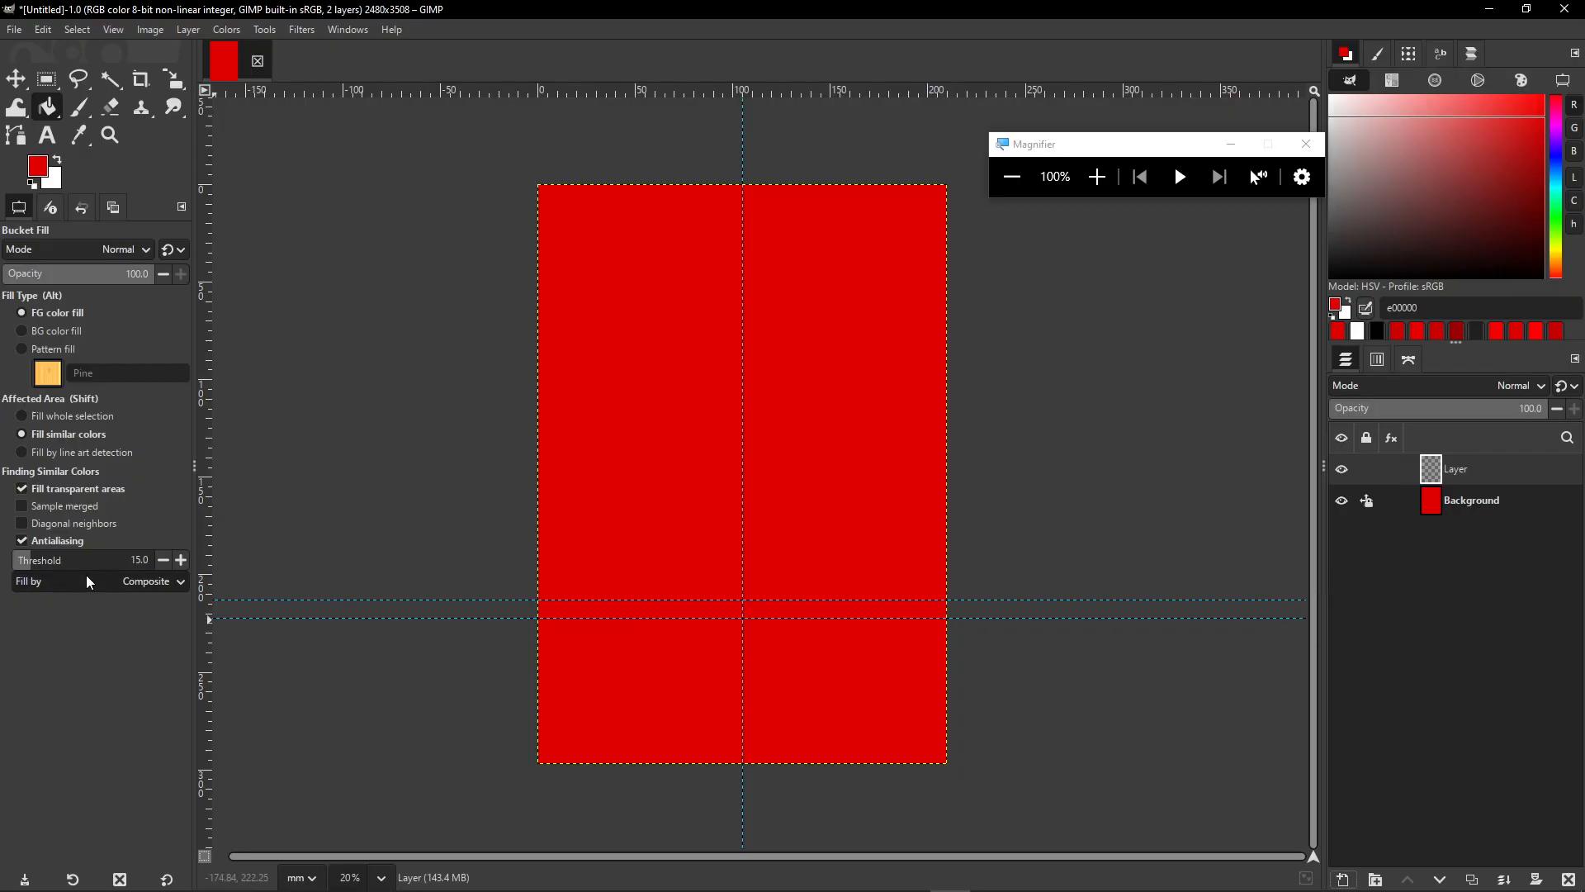
- Draw a rectangle selection from the centre guide across the right half, down to the horizontal guide
click(48, 79)
drag(1098, 159, 1369, 731)
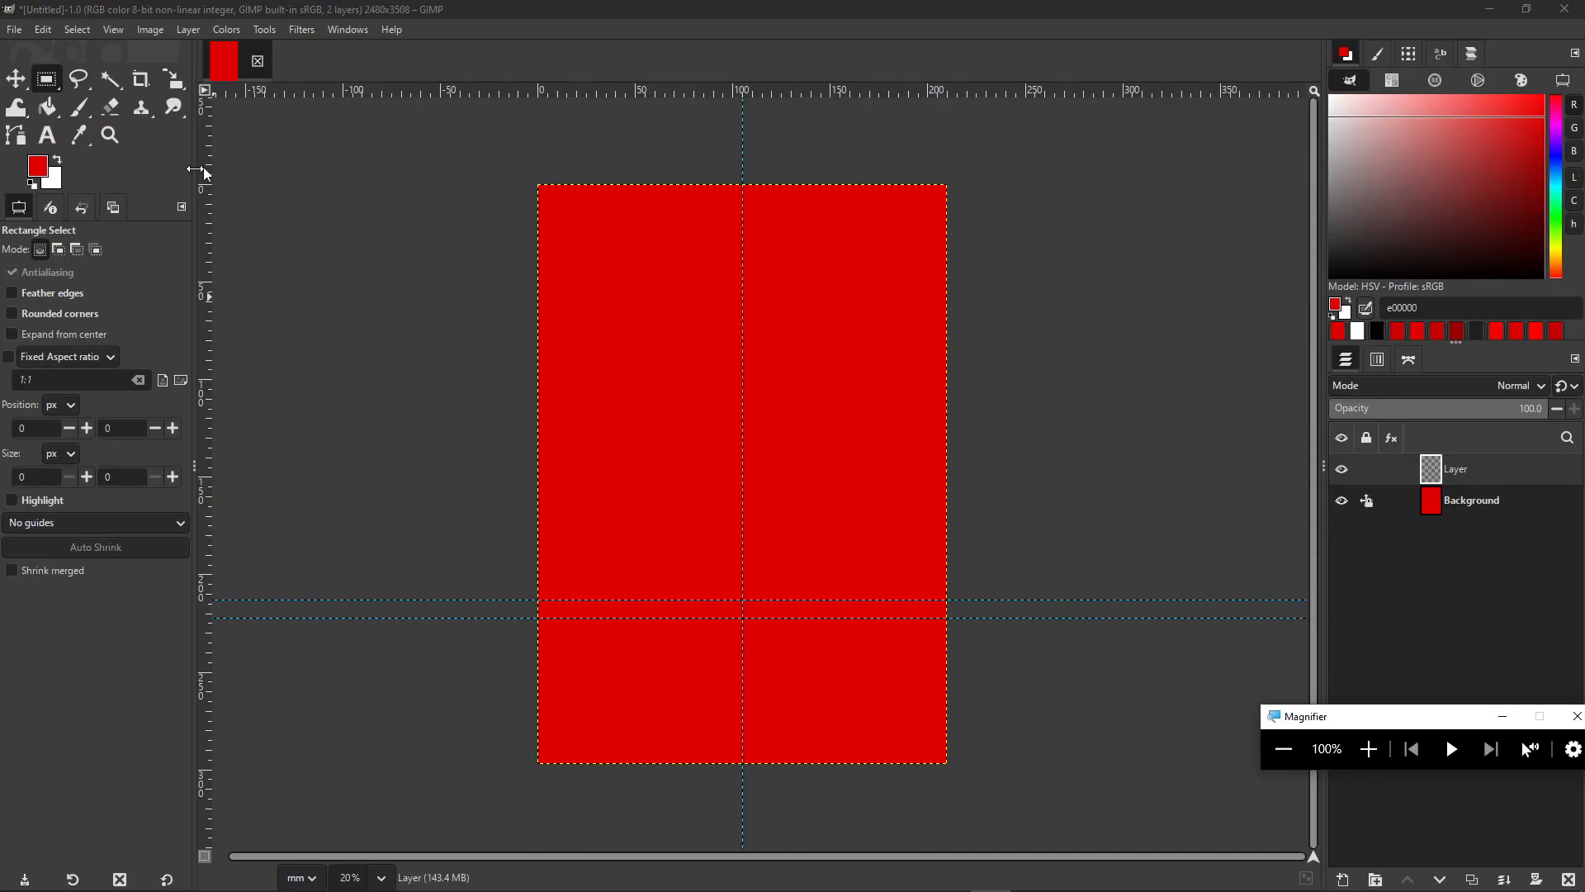
drag(1002, 189, 966, 247)
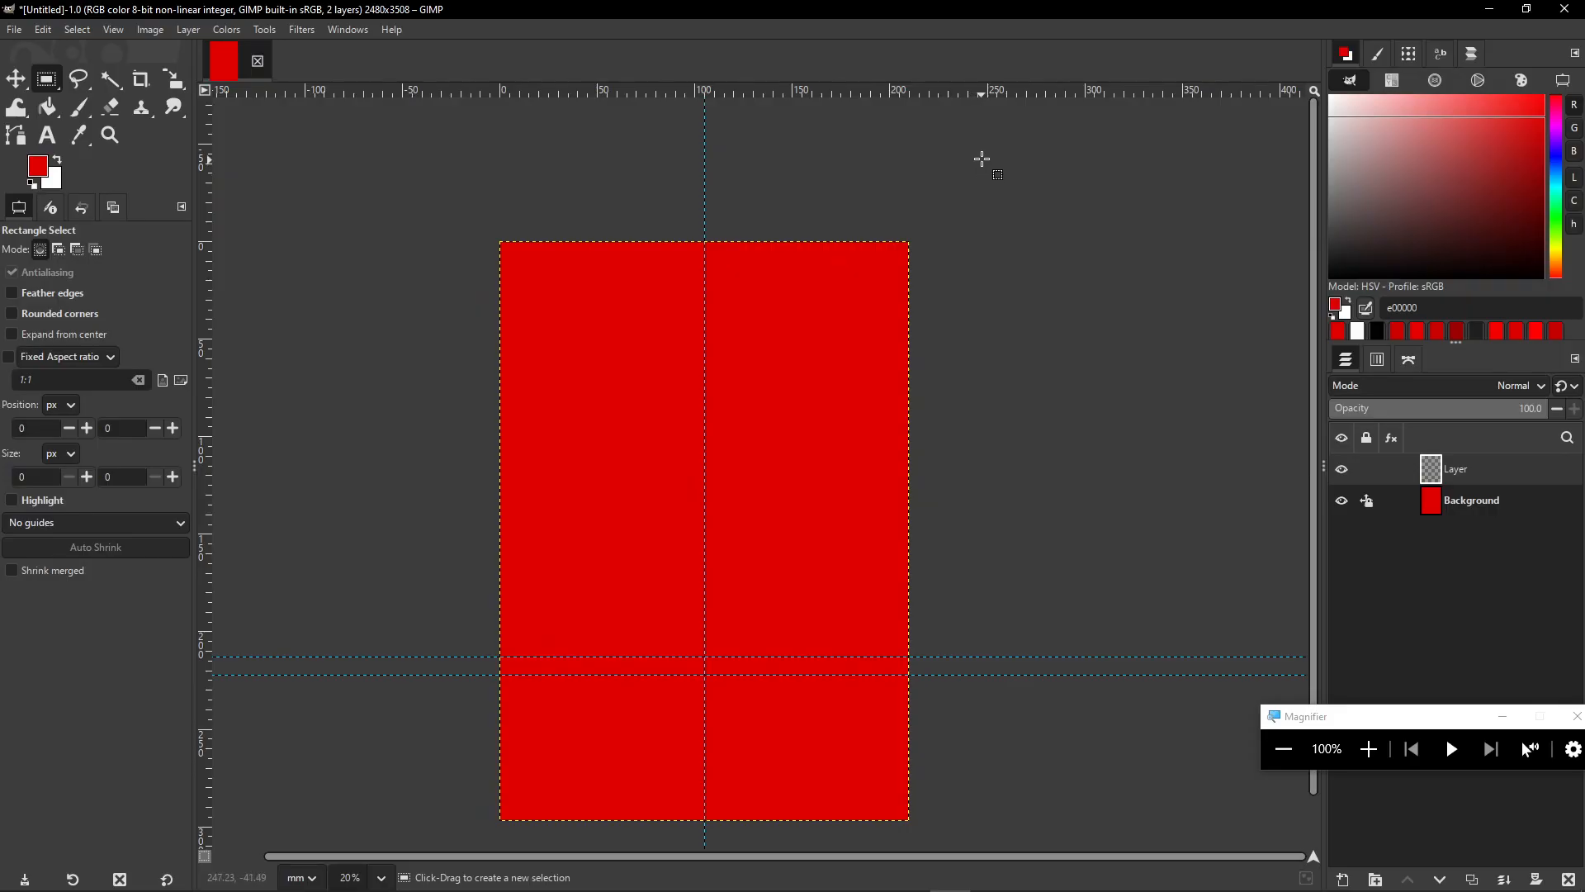
drag(982, 158, 792, 376)
drag(656, 518, 708, 675)
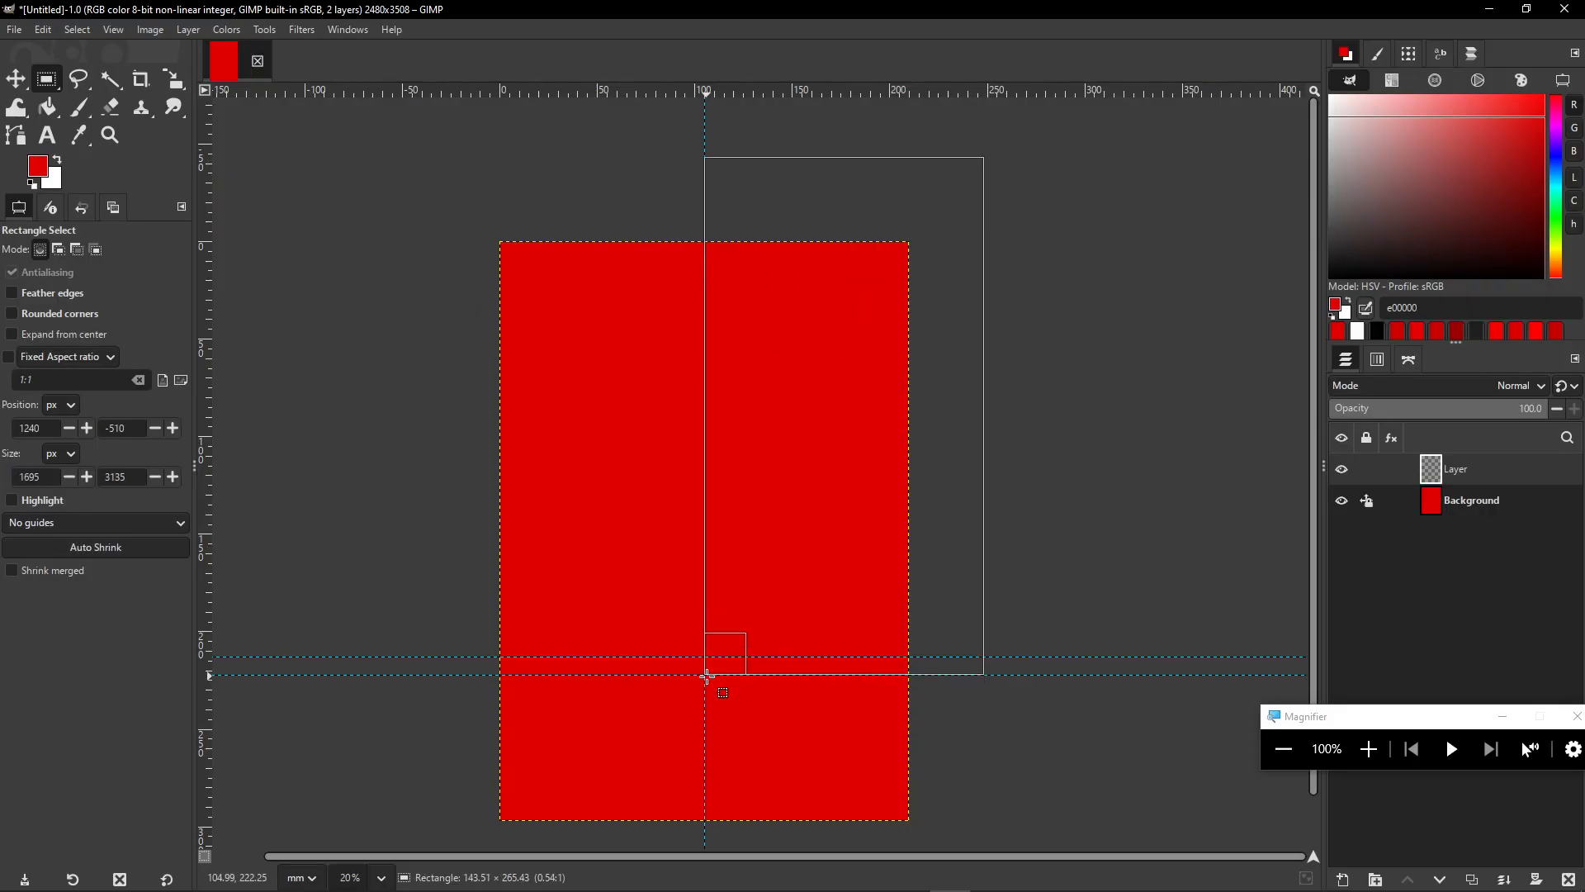
drag(708, 677, 708, 658)
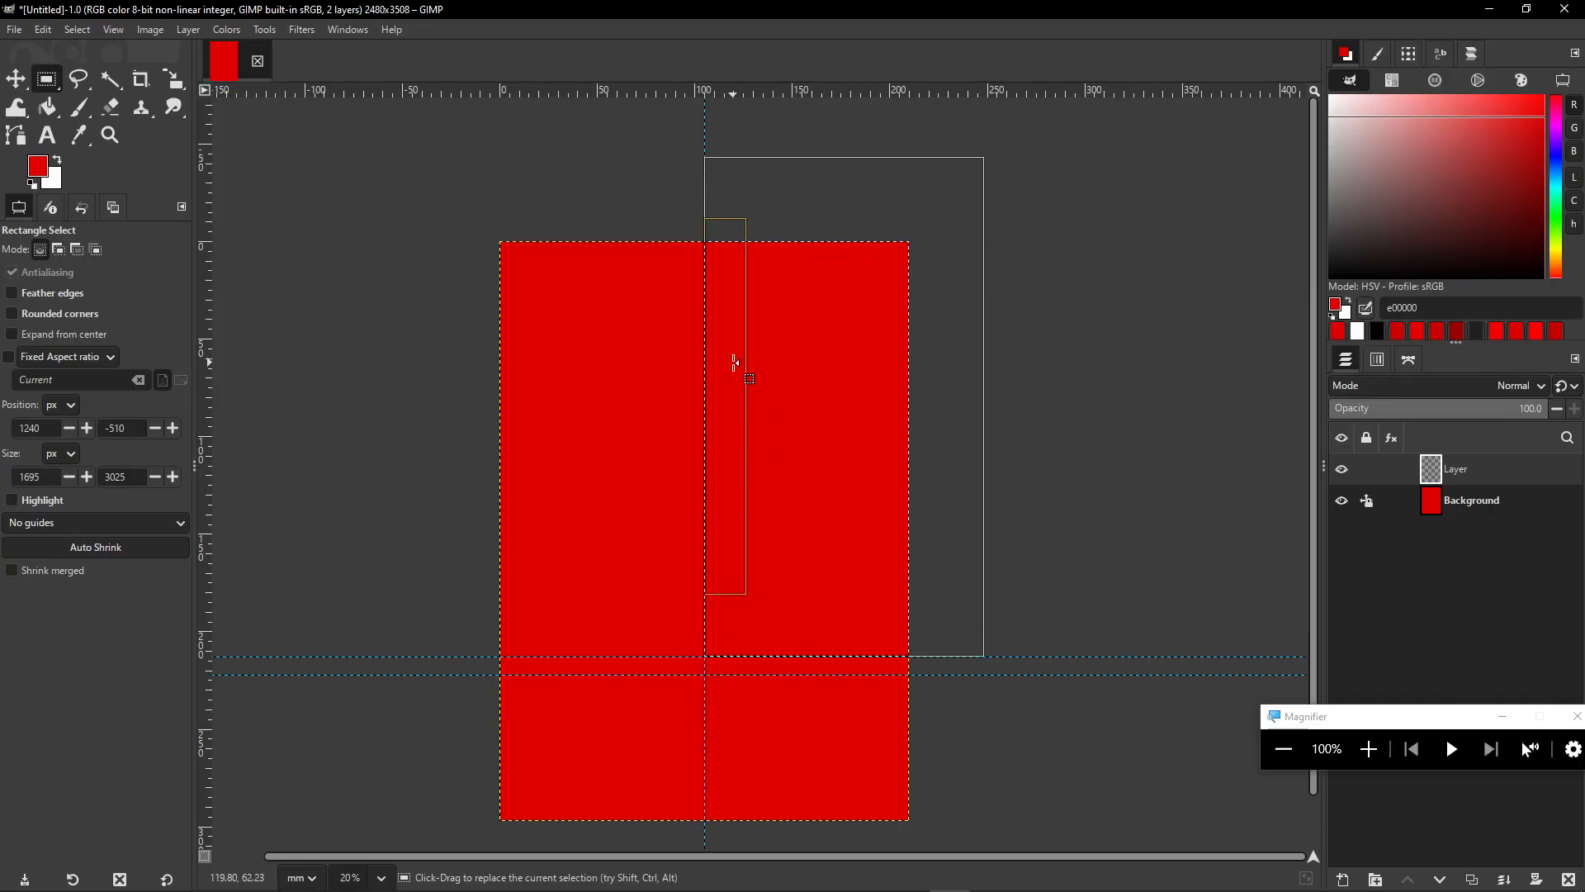
drag(1362, 716, 377, 388)
click(383, 424)
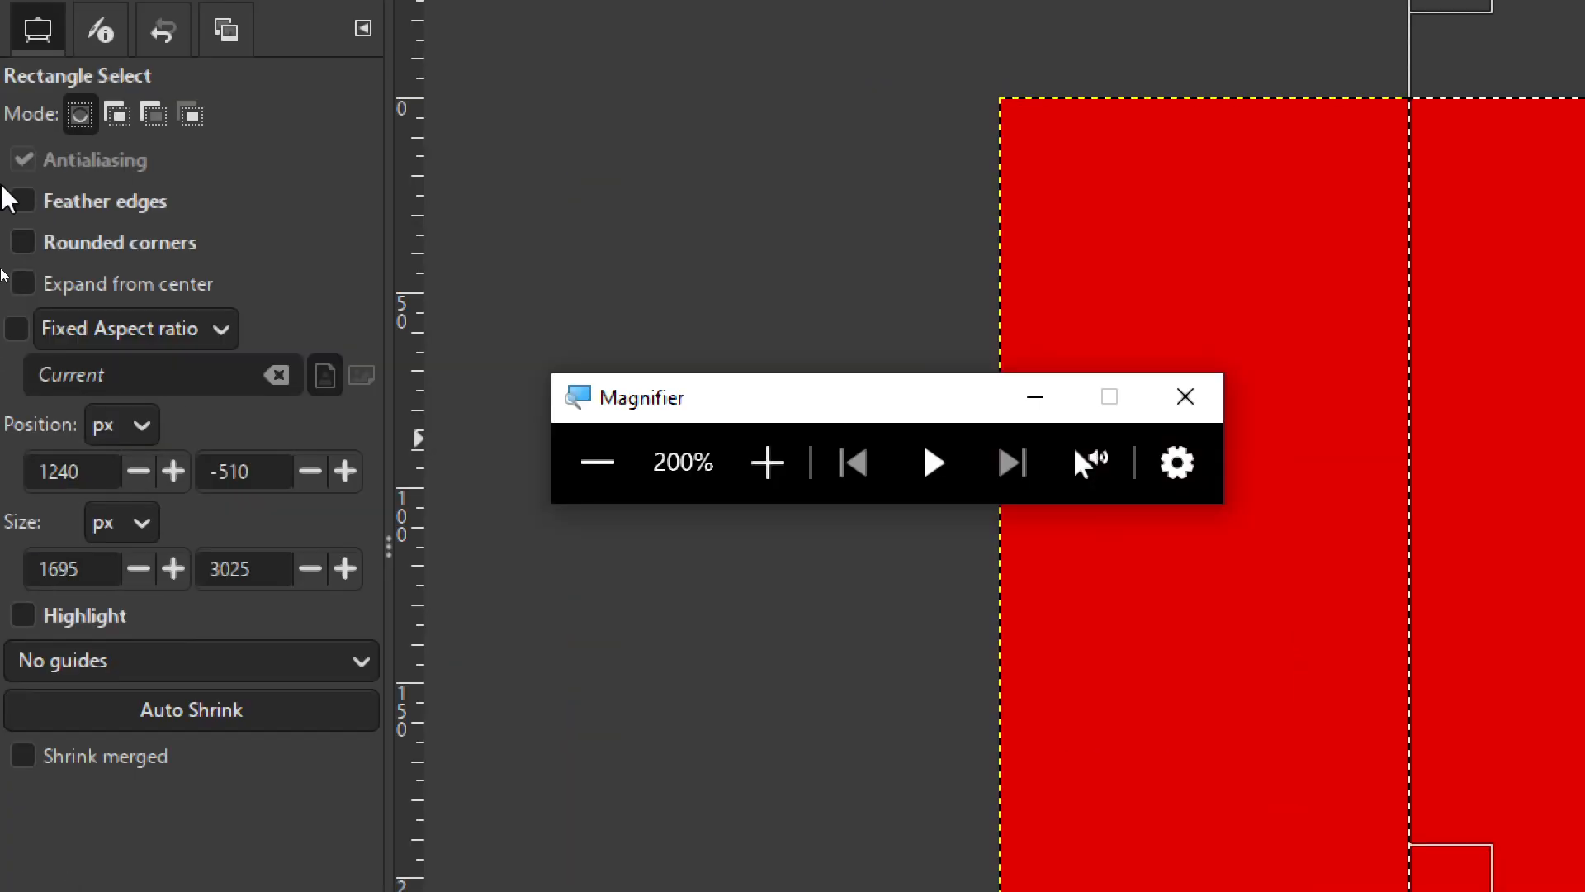
- Give the selection rounded corners with radius 85
click(23, 242)
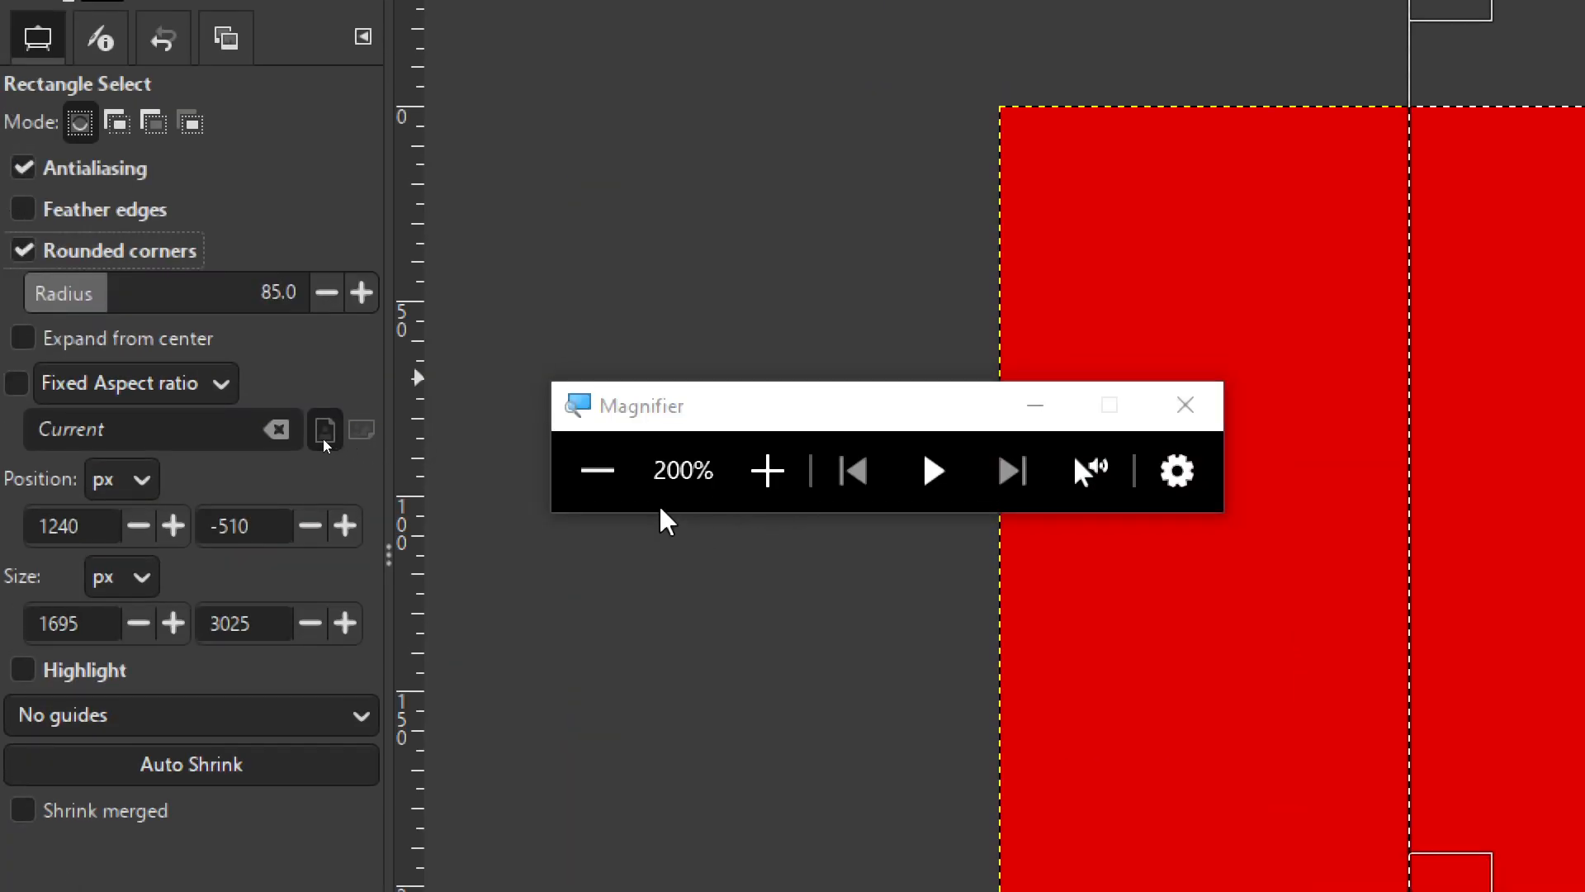
click(598, 470)
click(384, 423)
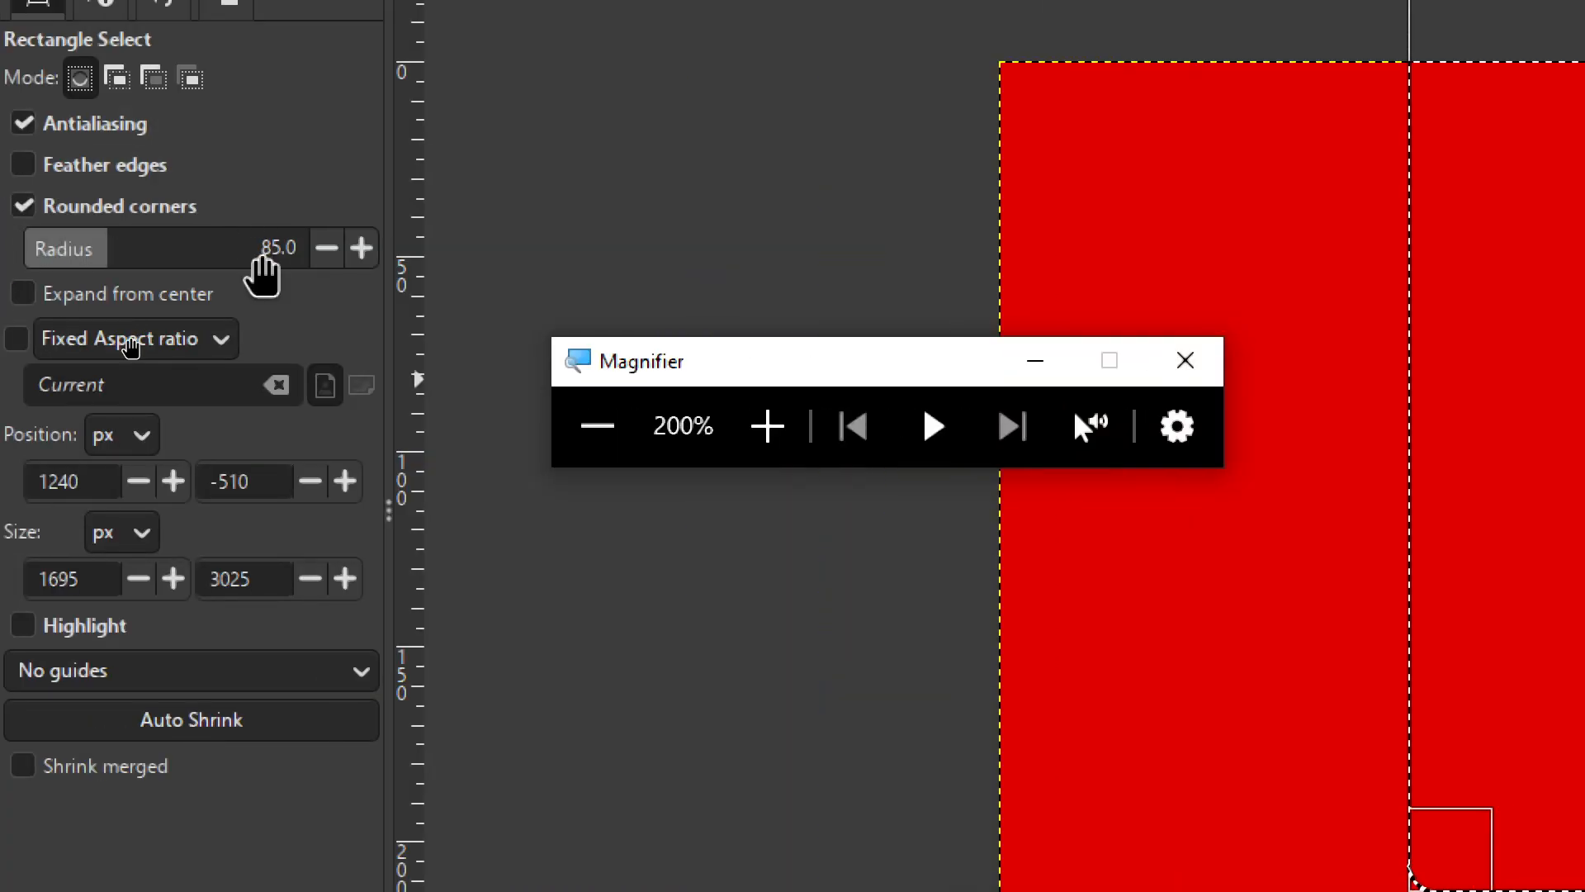
click(275, 245)
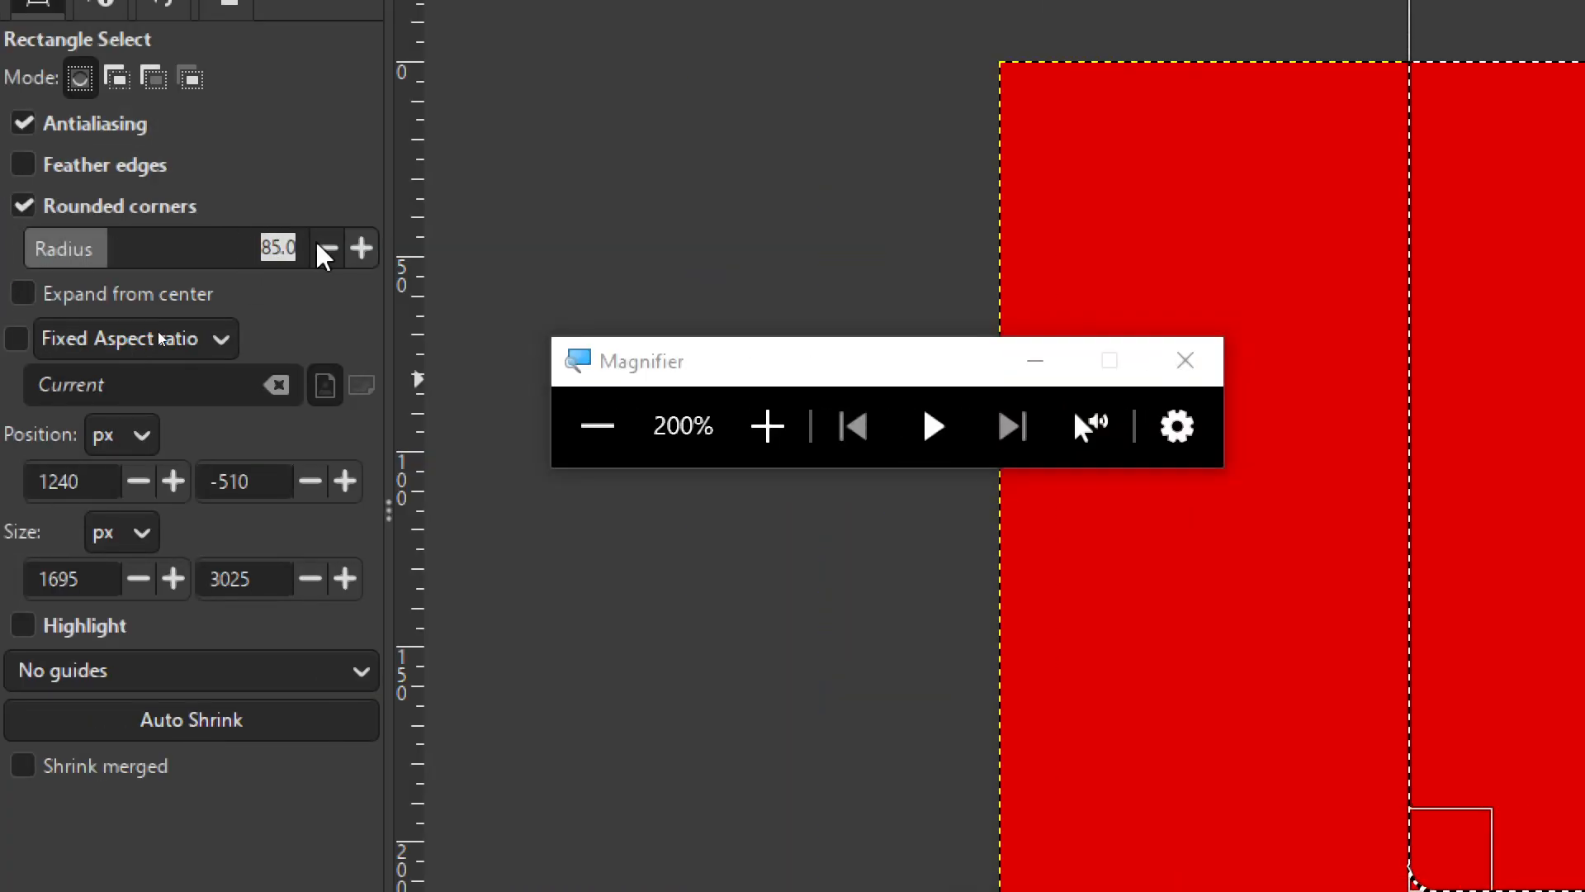
text(85)
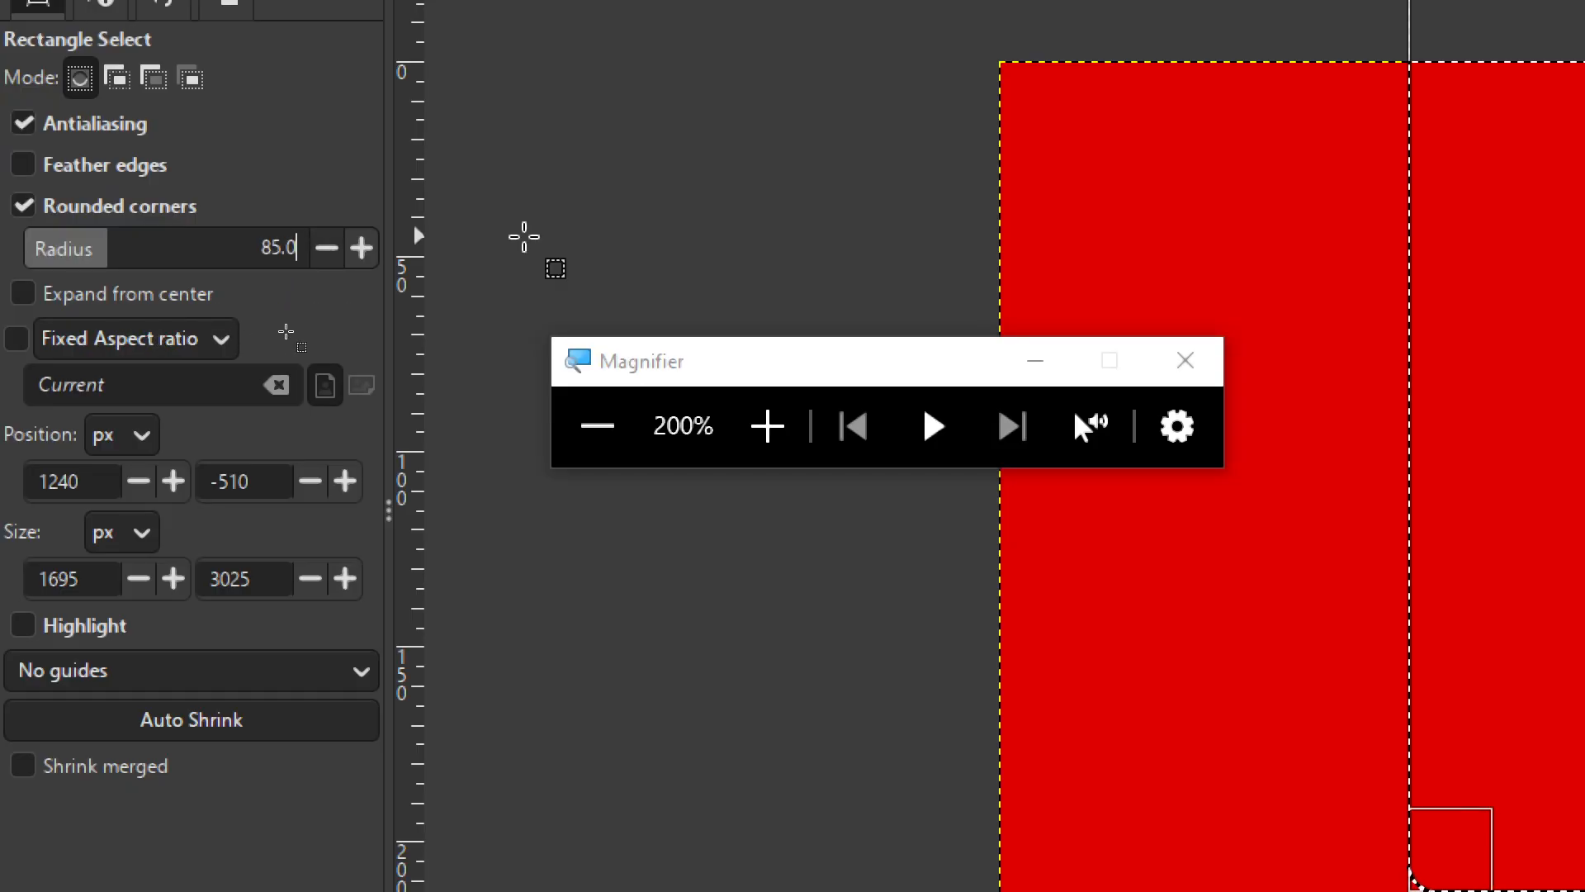
click(615, 426)
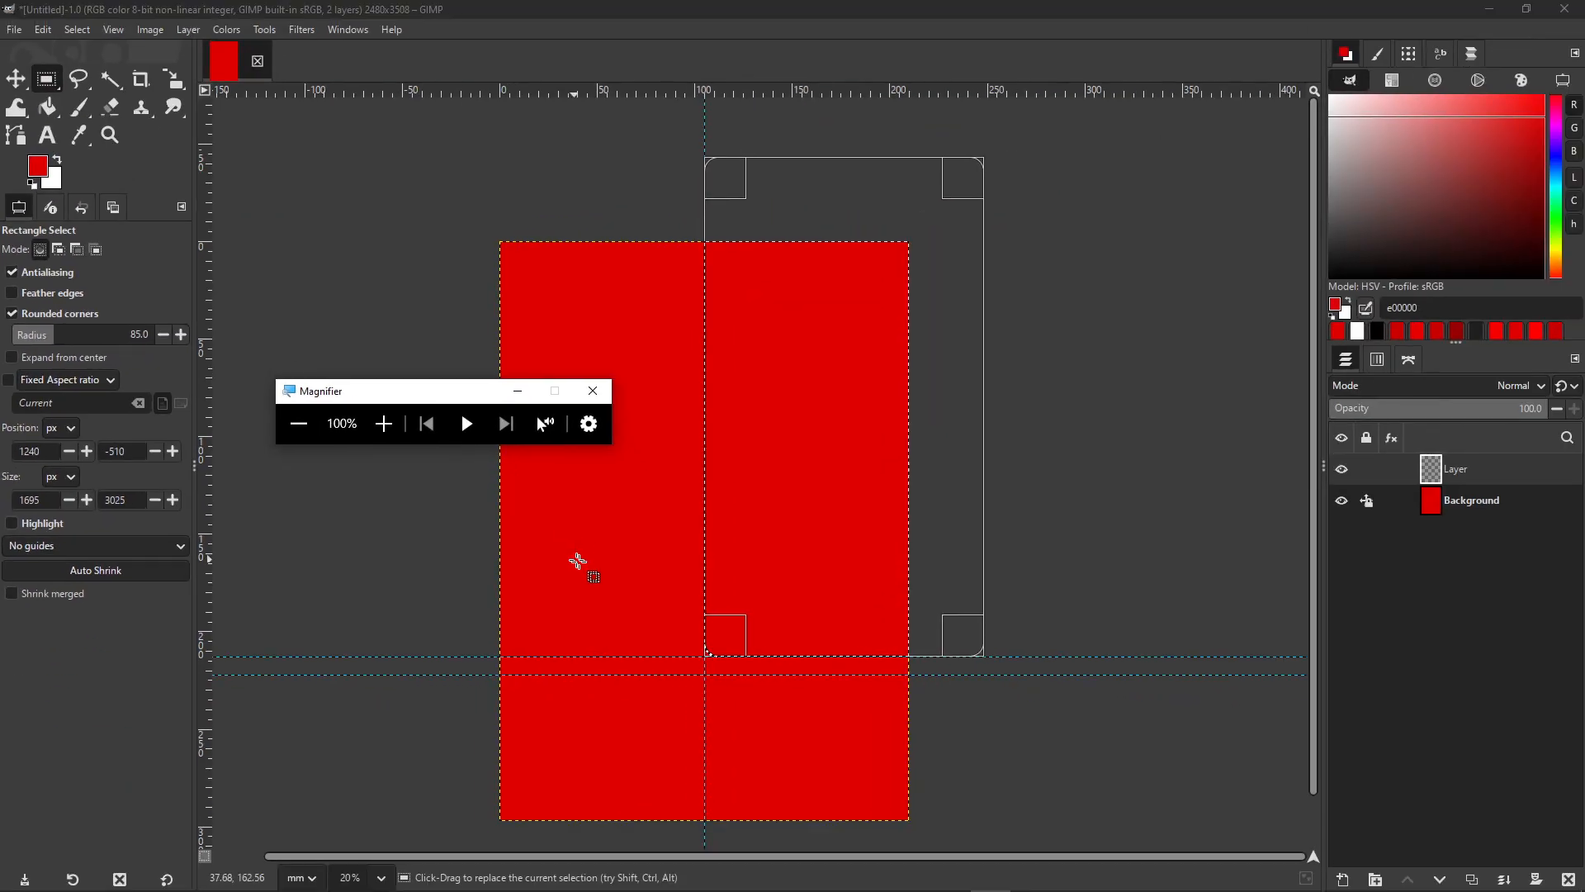
scroll(750, 653, up, 8)
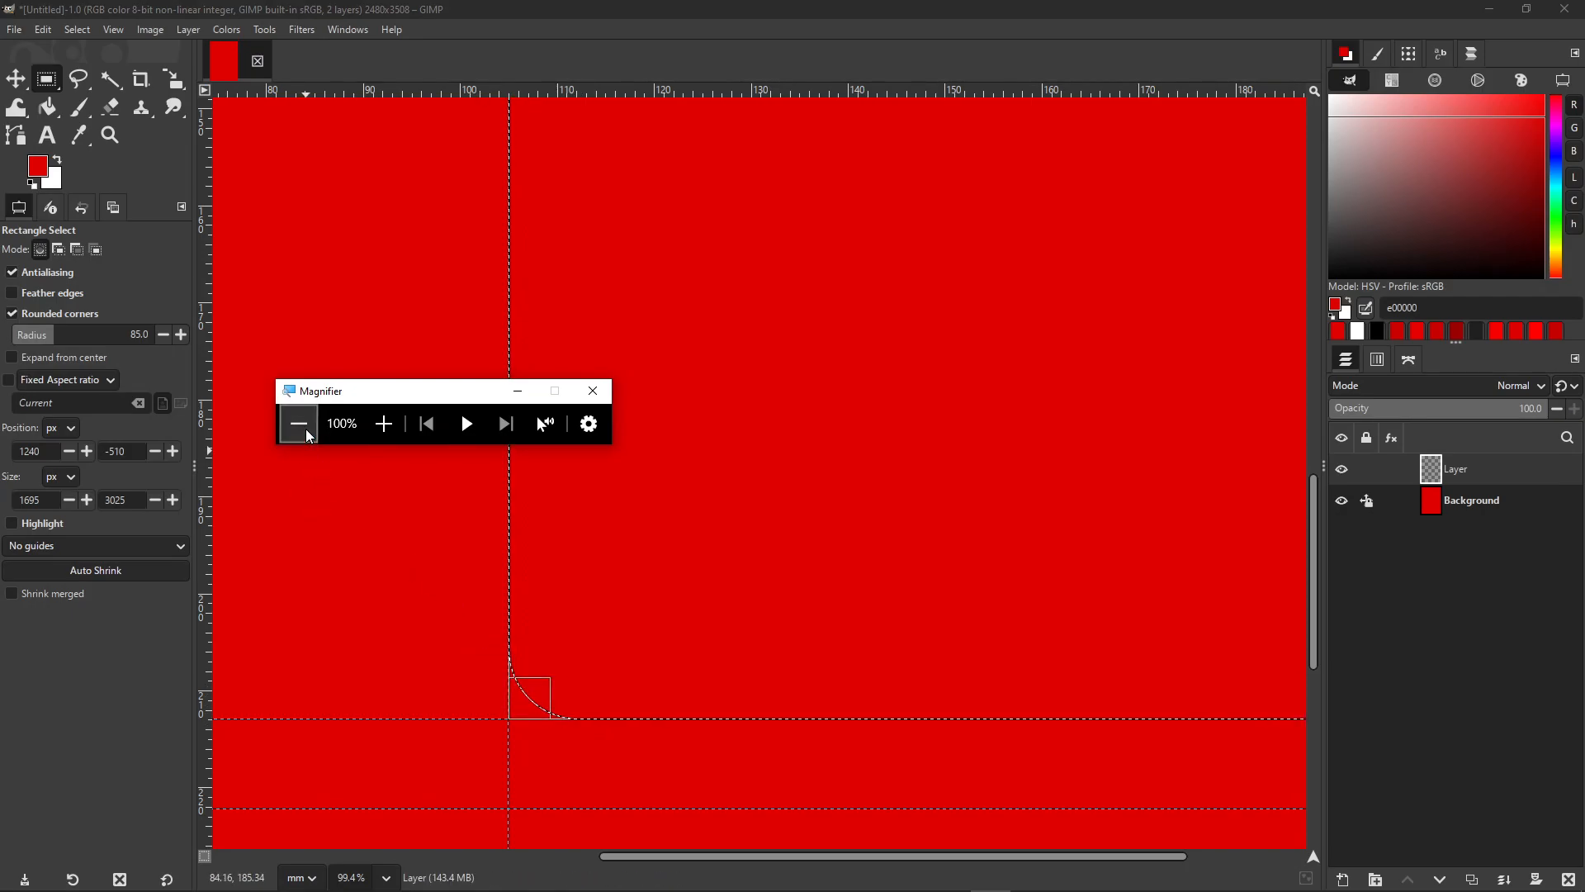
drag(347, 390, 1358, 573)
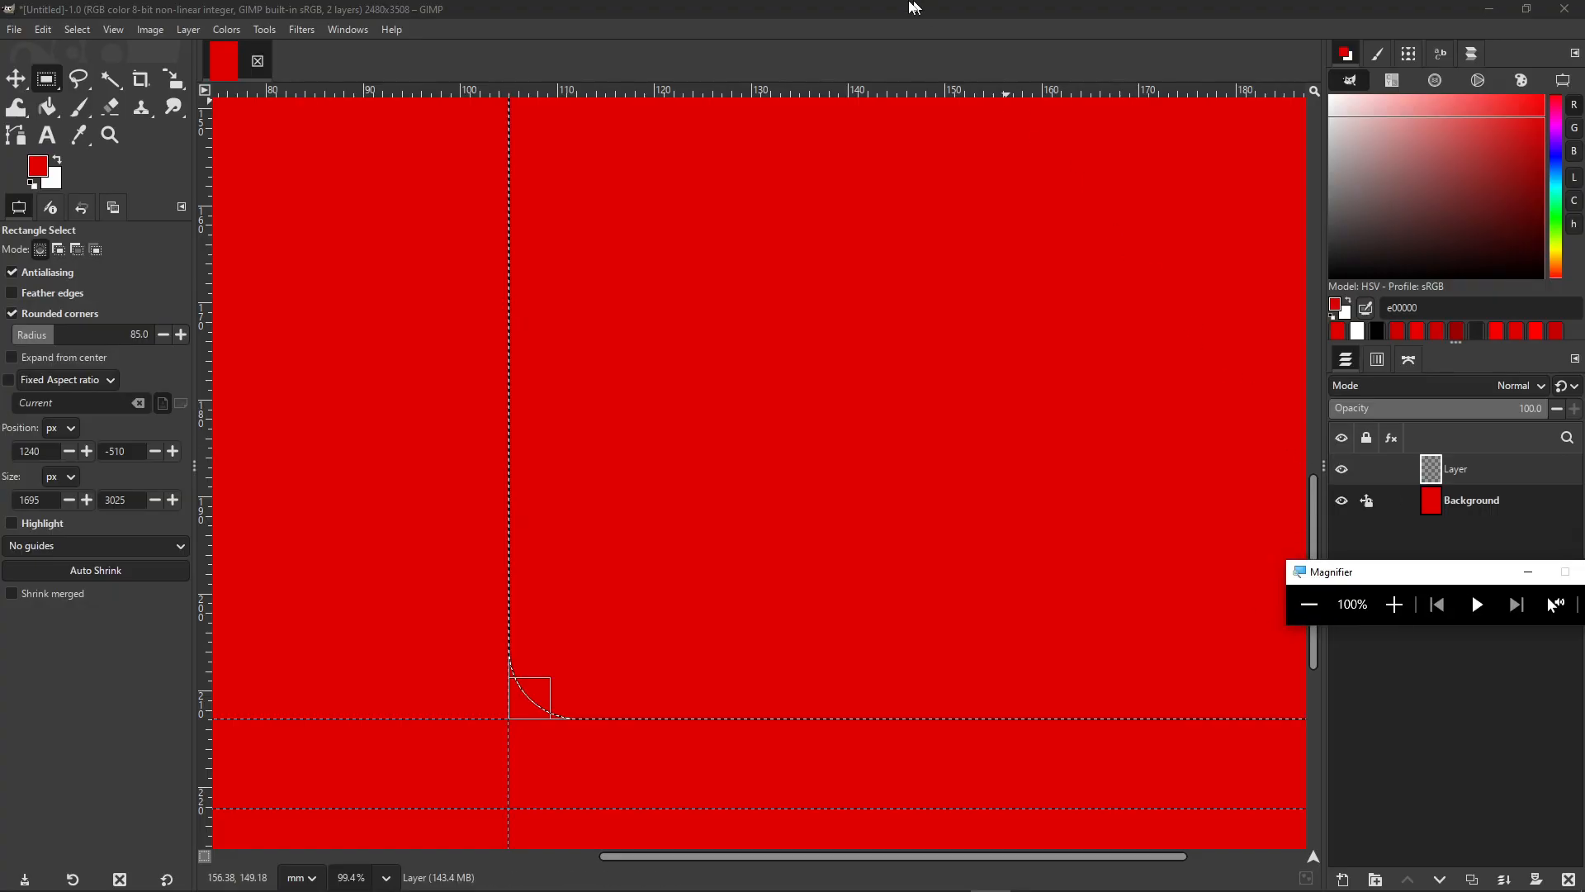
click(935, 14)
scroll(810, 319, down, 5)
scroll(763, 470, down, 2)
scroll(749, 485, down, 2)
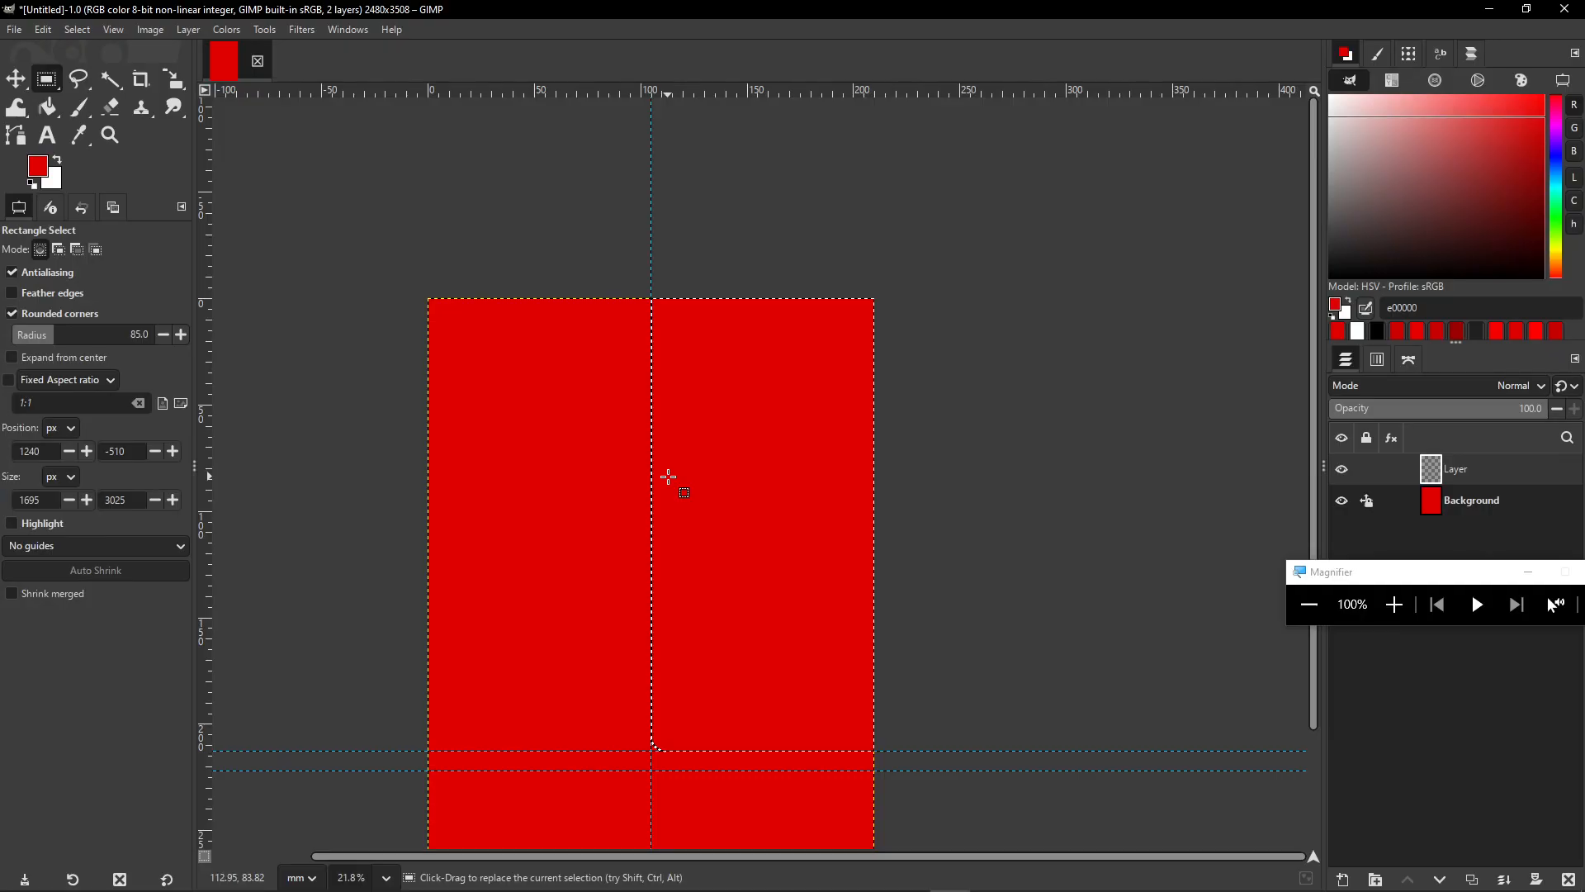
- Bucket-fill the rounded selection on the new layer with white ffffff
click(37, 169)
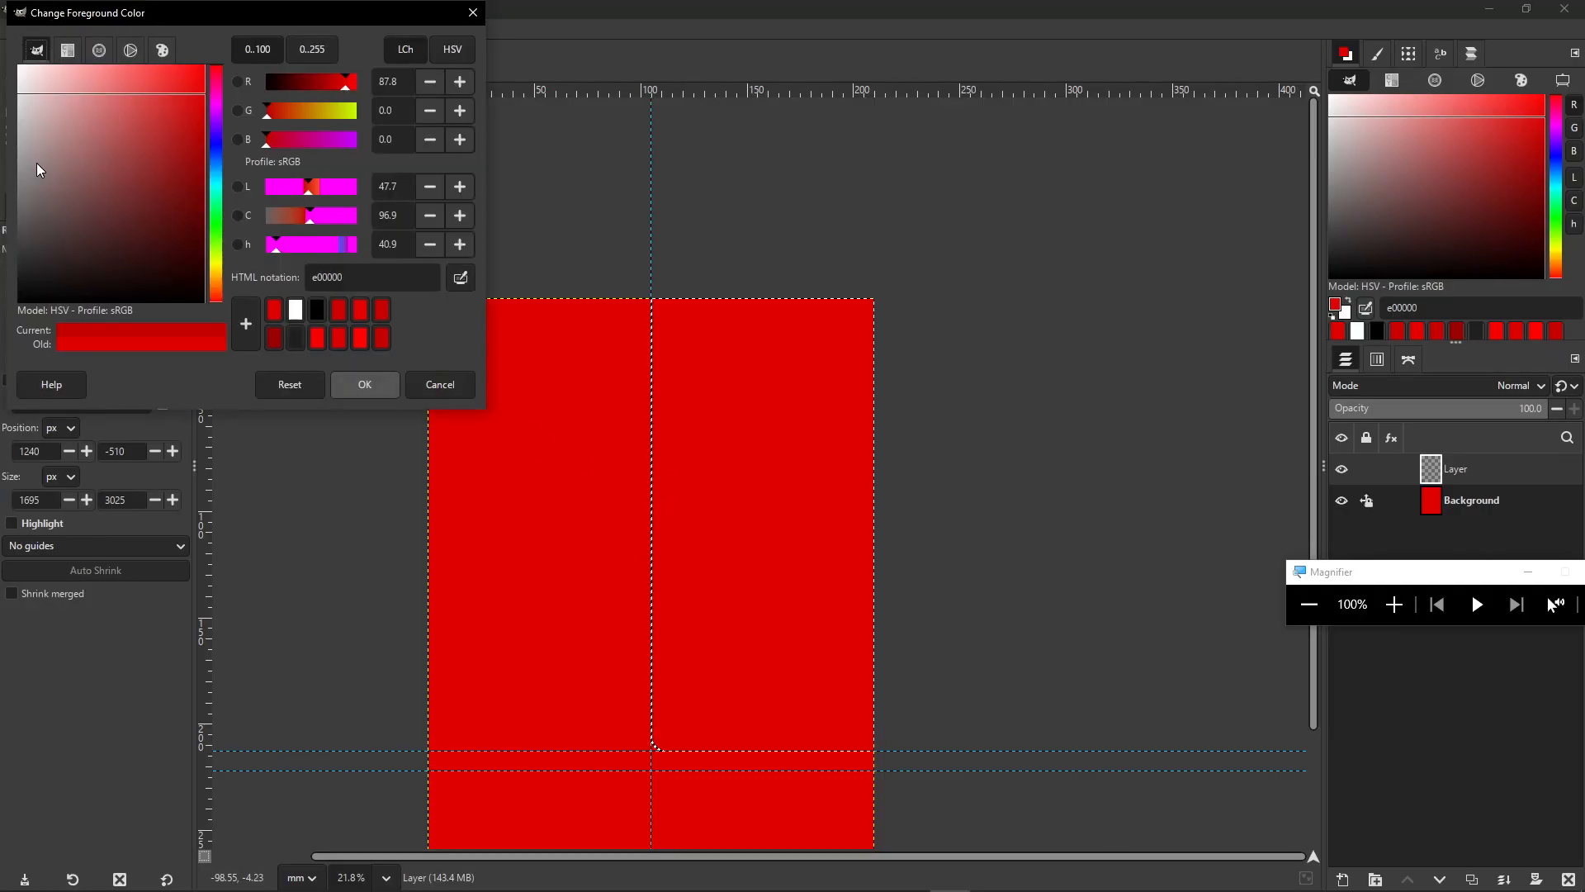
drag(117, 220, 19, 66)
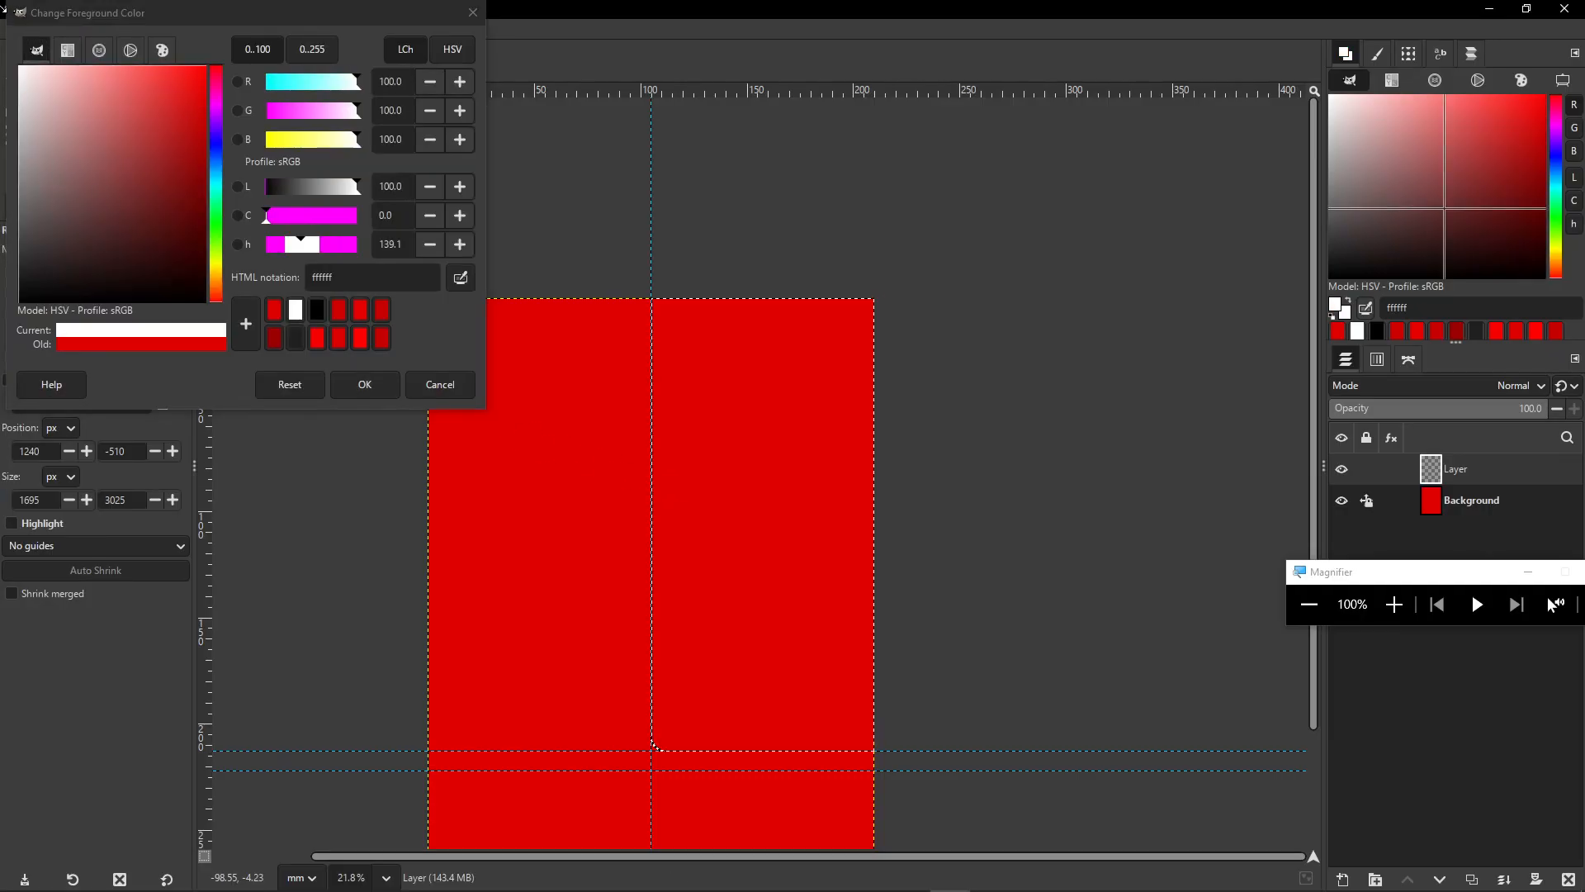
click(364, 384)
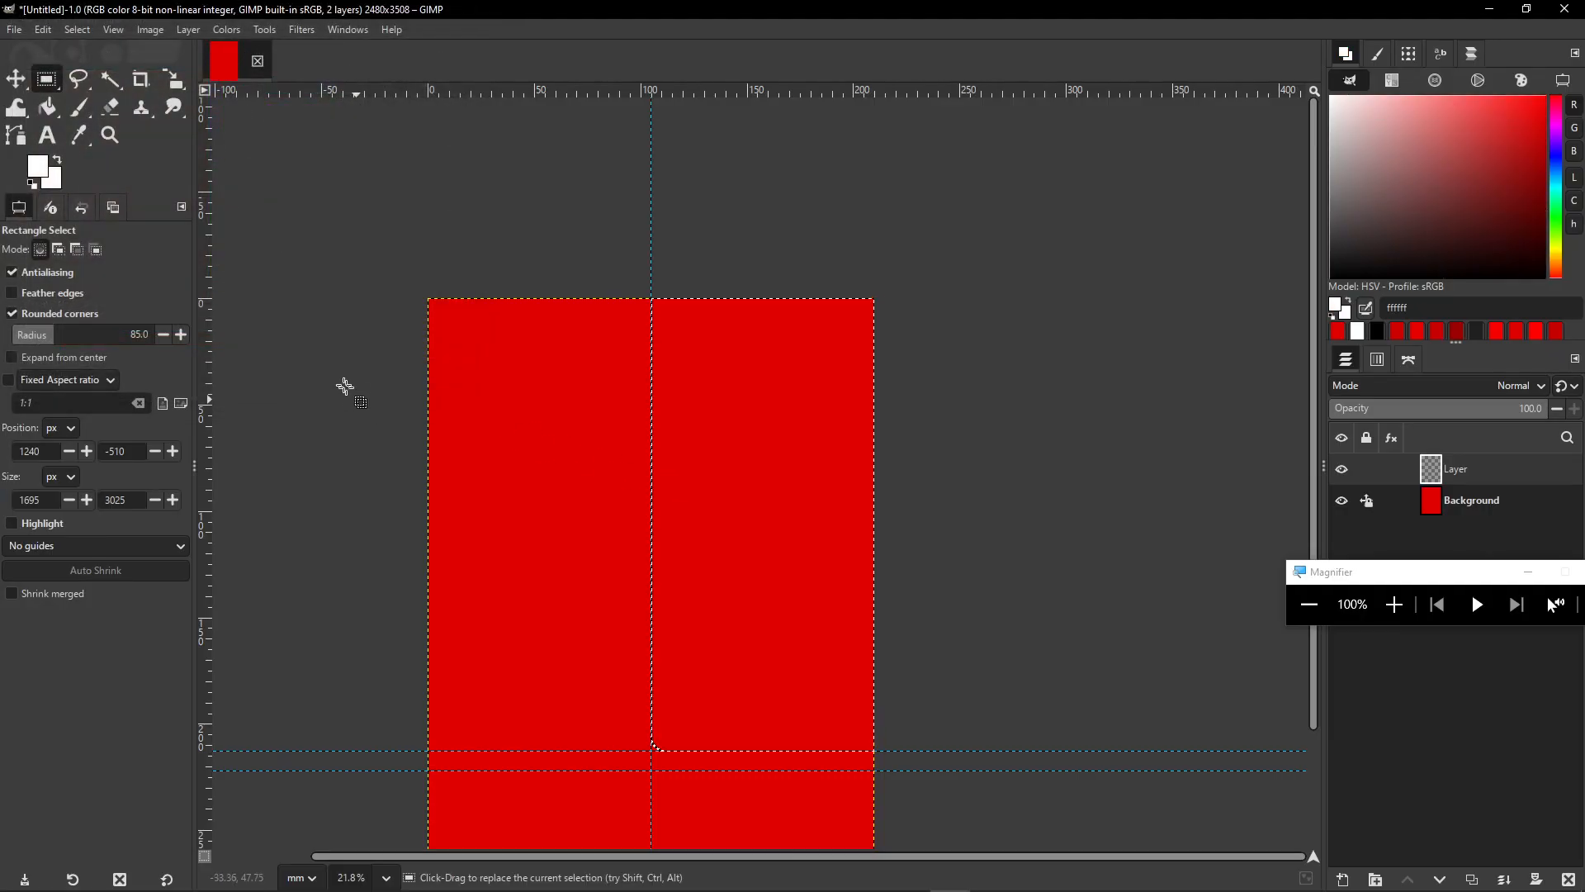
click(49, 109)
click(696, 487)
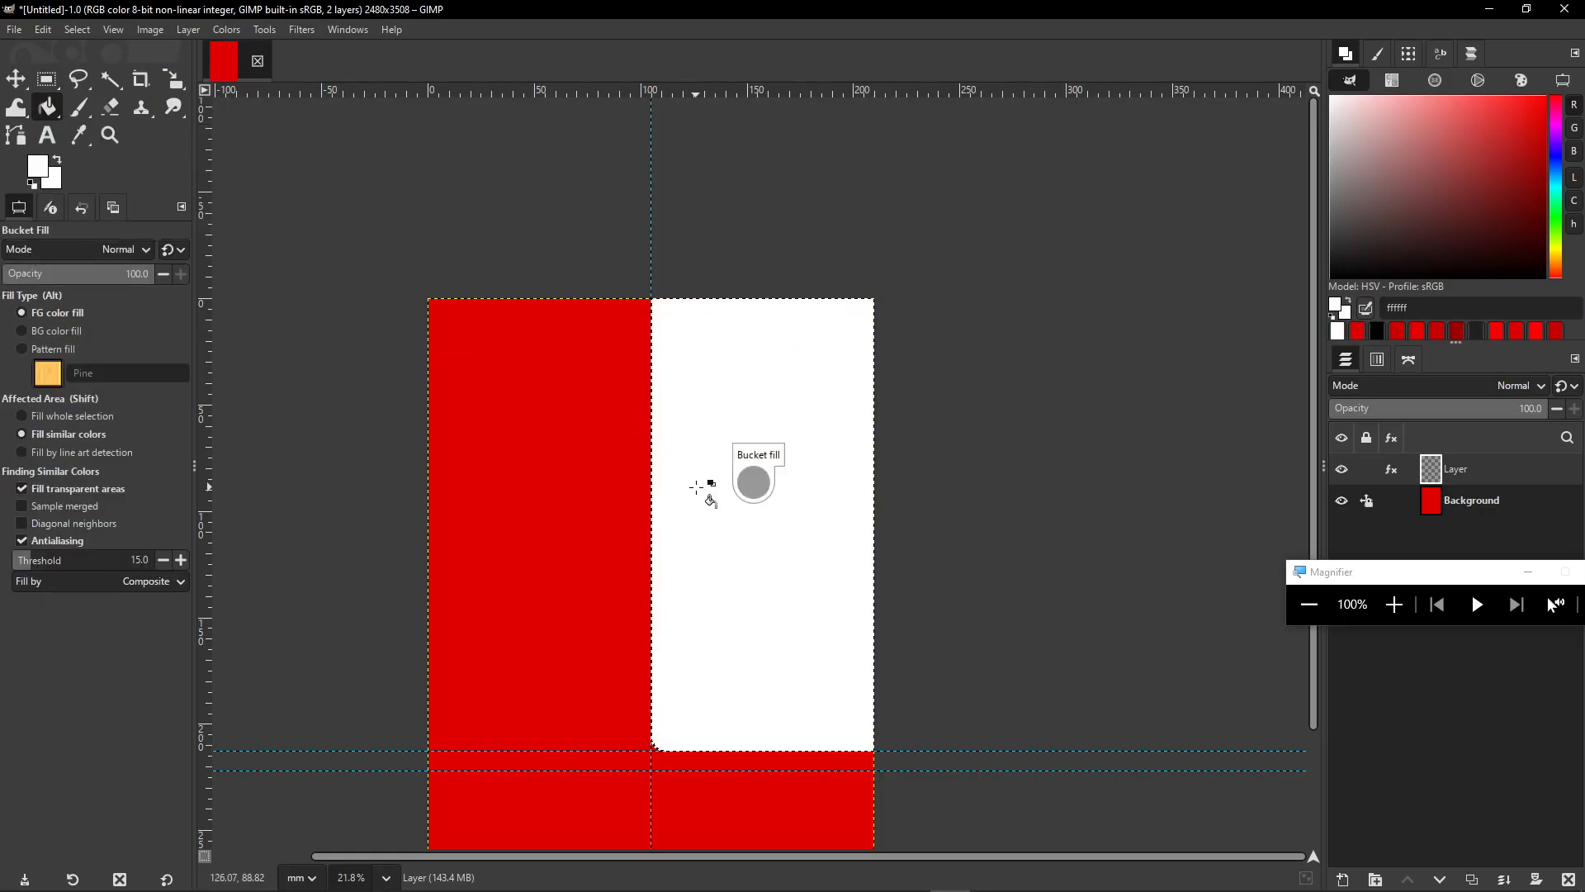
scroll(909, 462, down, 2)
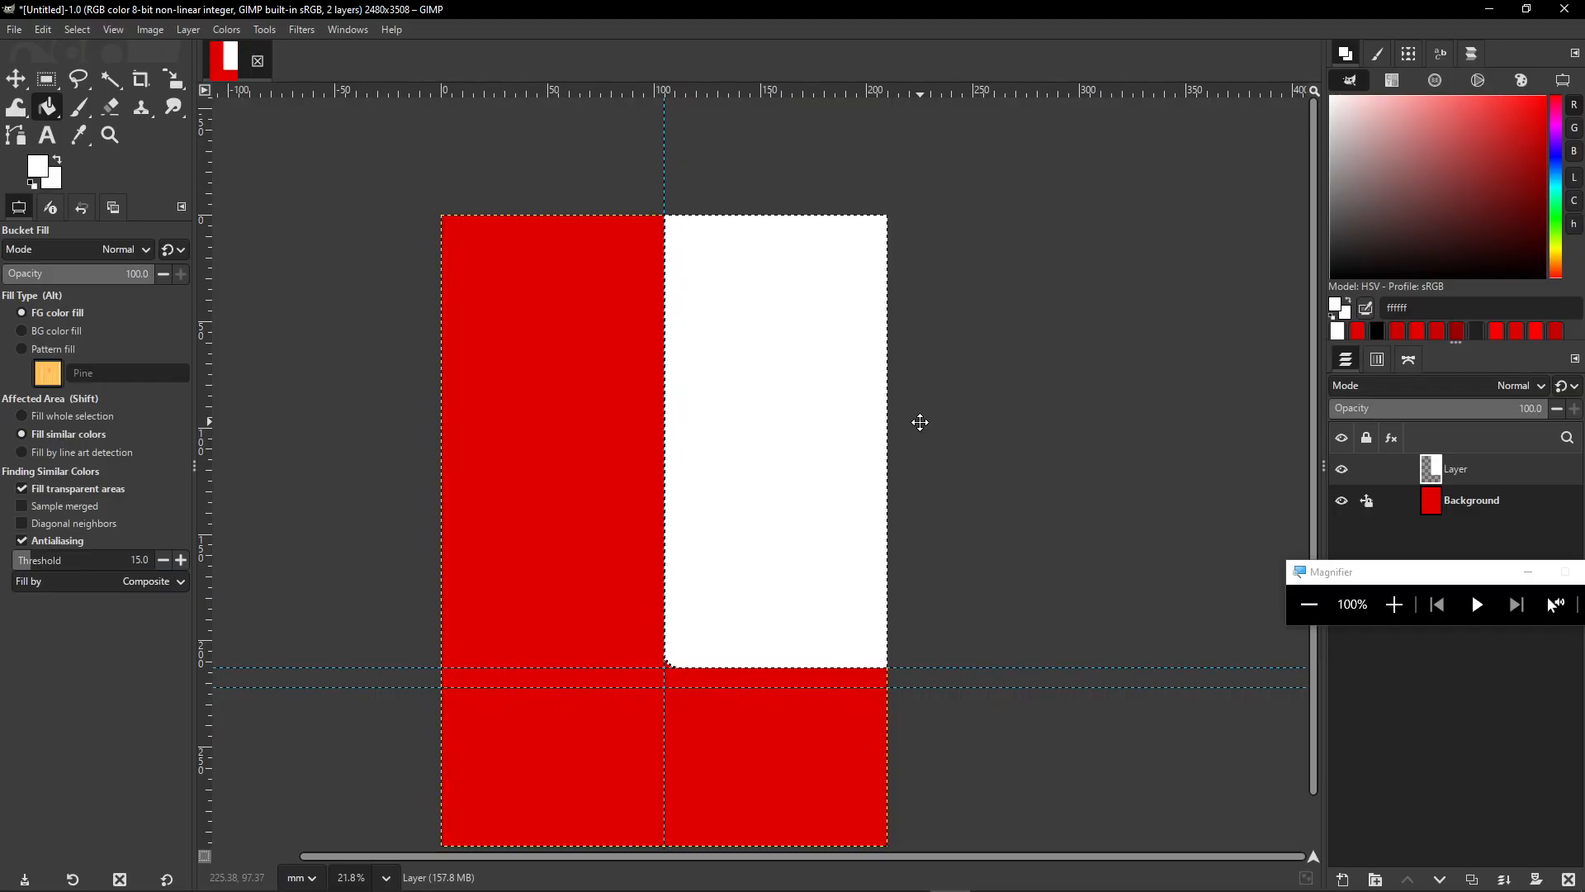
drag(742, 441, 783, 408)
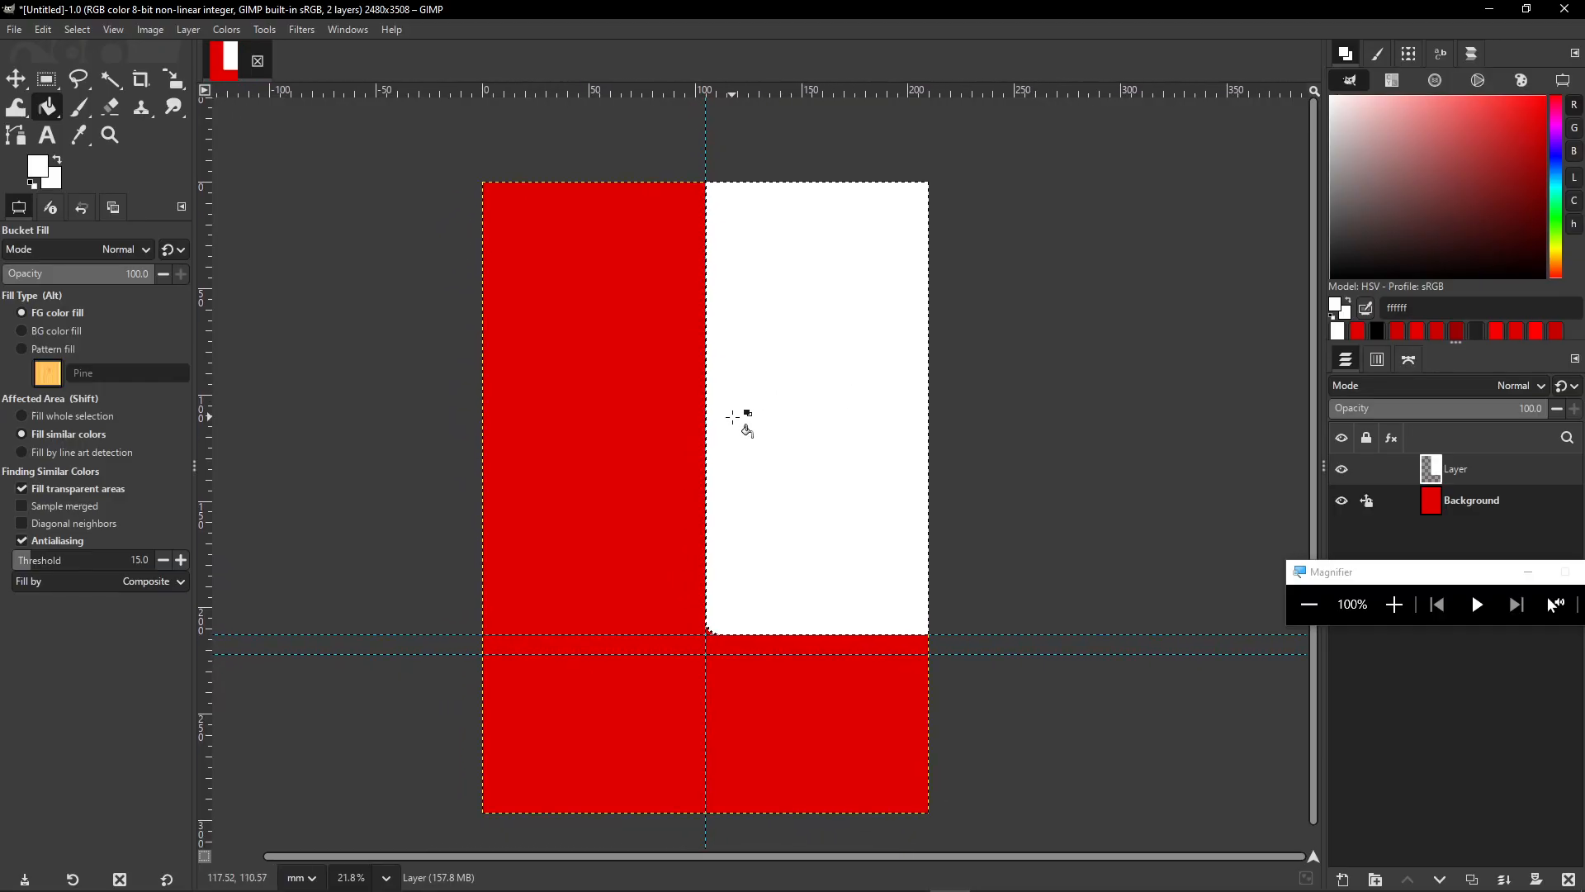
- Clear the selection with Select > None
click(77, 29)
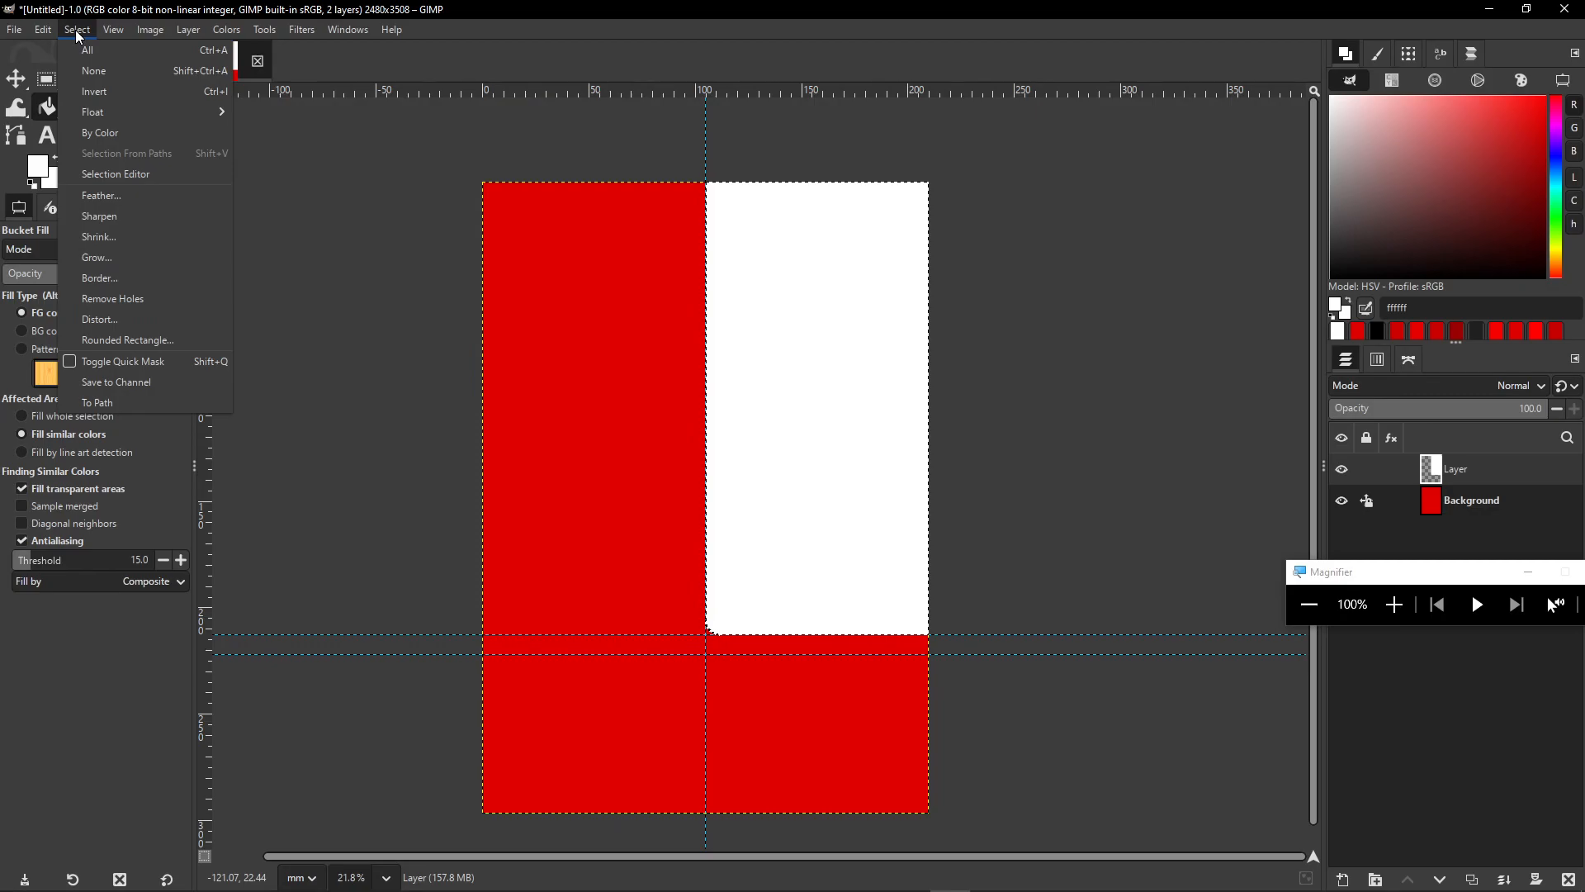
click(93, 71)
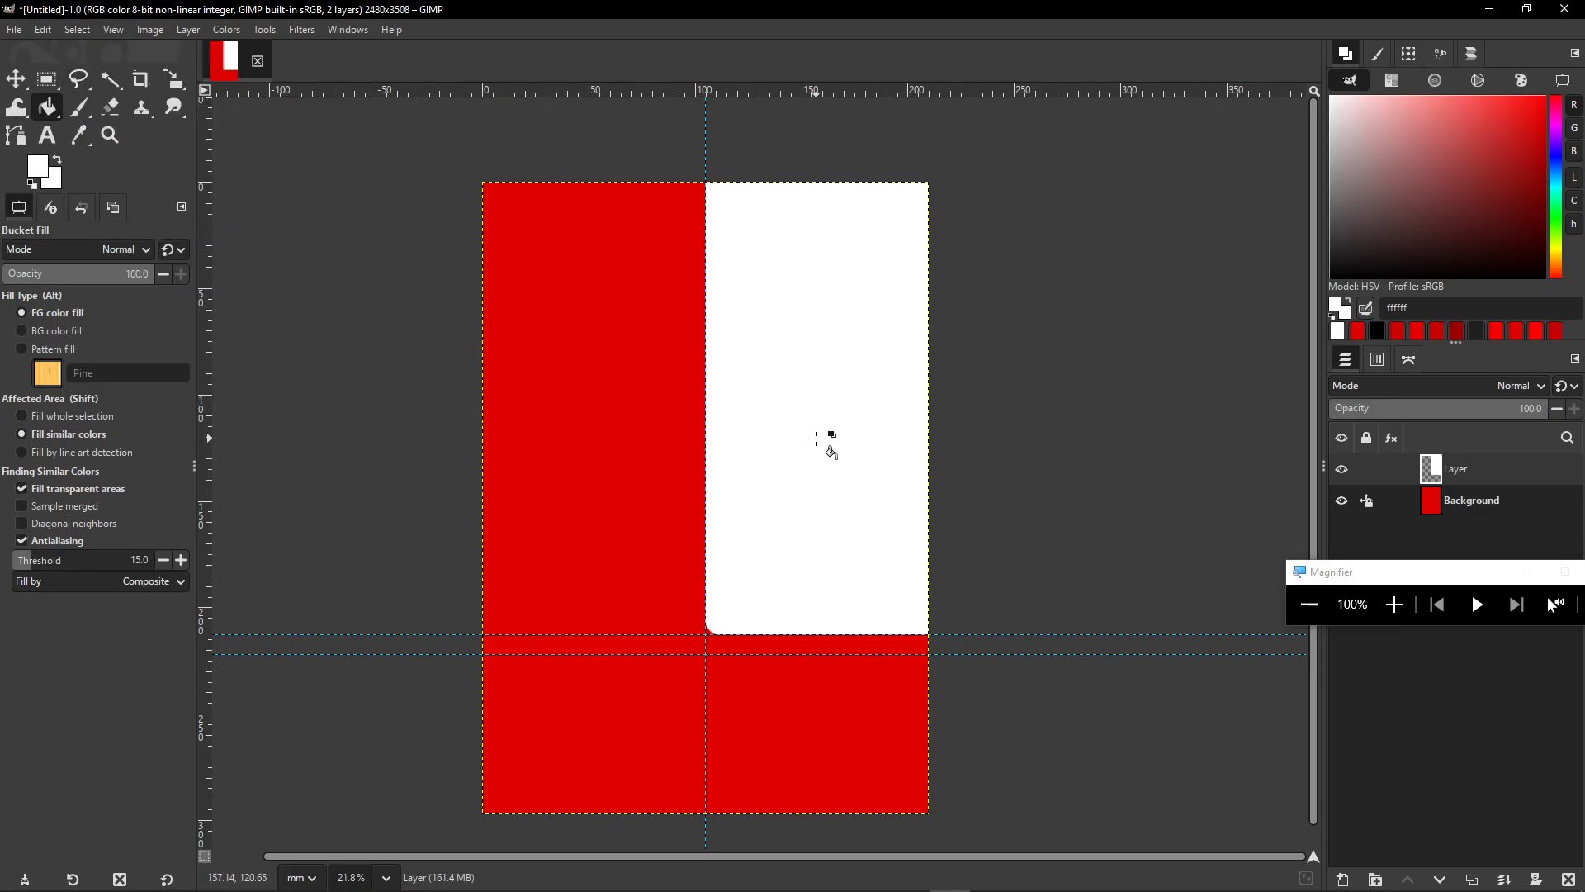
drag(972, 486, 1000, 453)
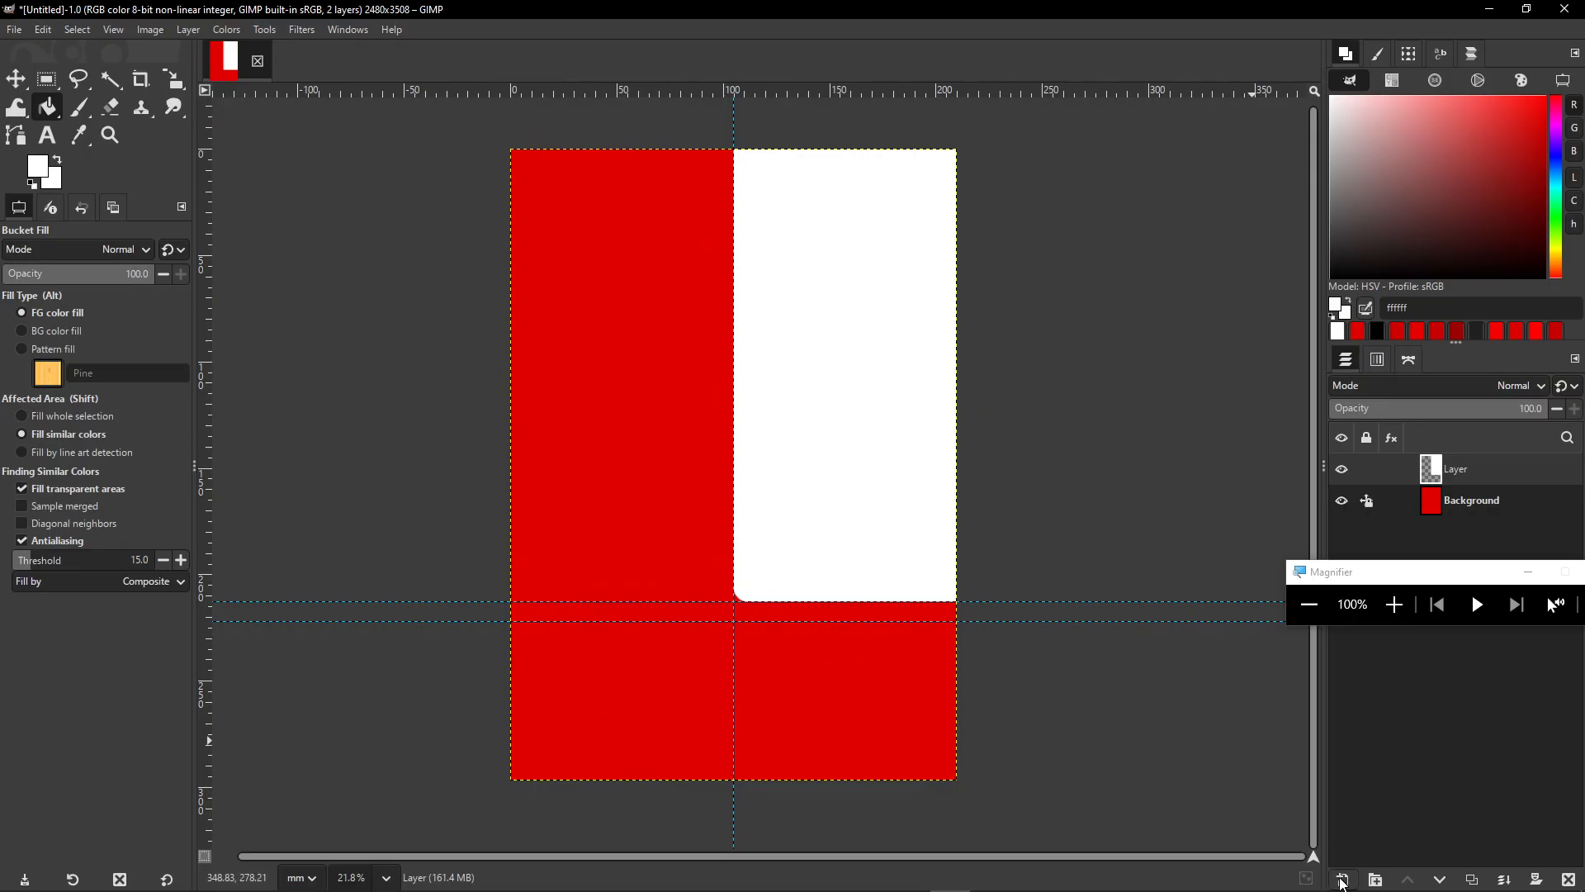
- Add a new layer, Layer #1, and switch to Rectangle Select
click(1342, 880)
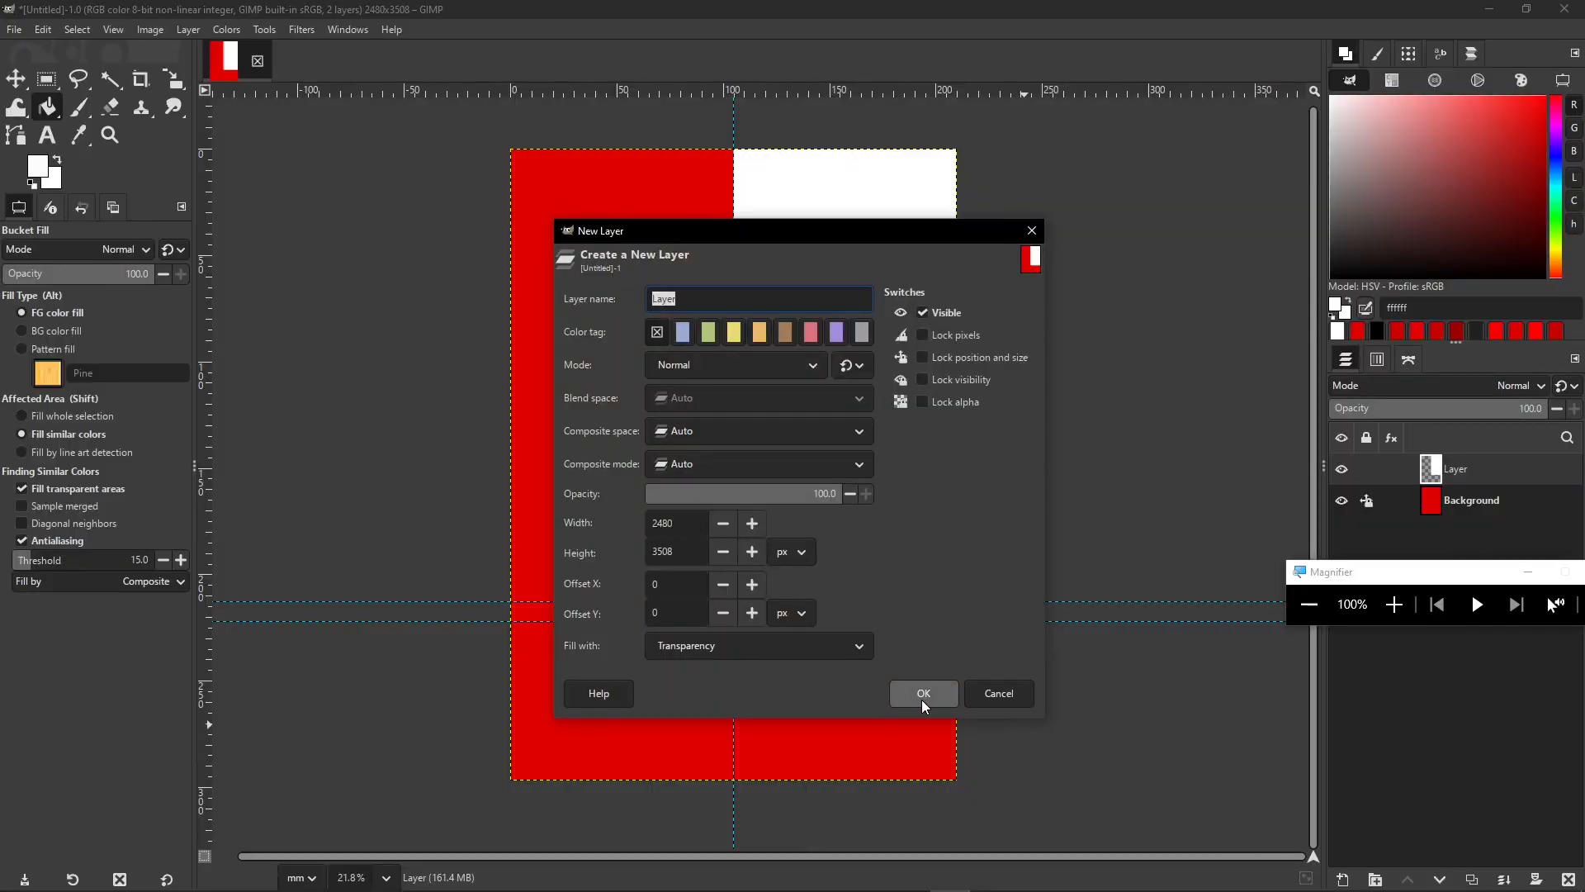
click(923, 694)
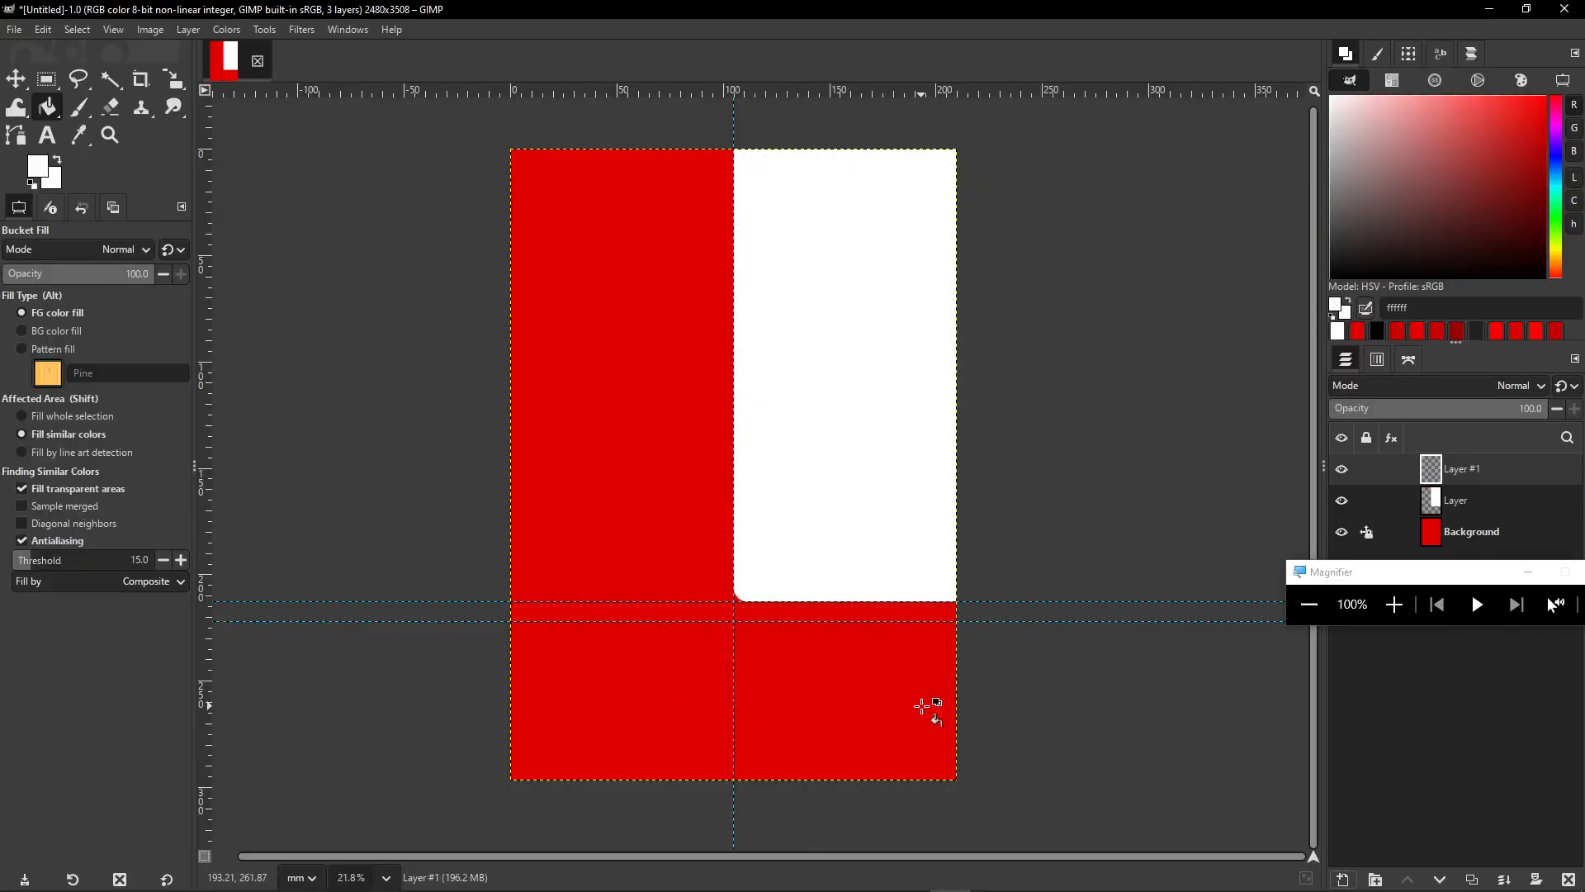
click(46, 81)
drag(1436, 567, 451, 402)
click(409, 438)
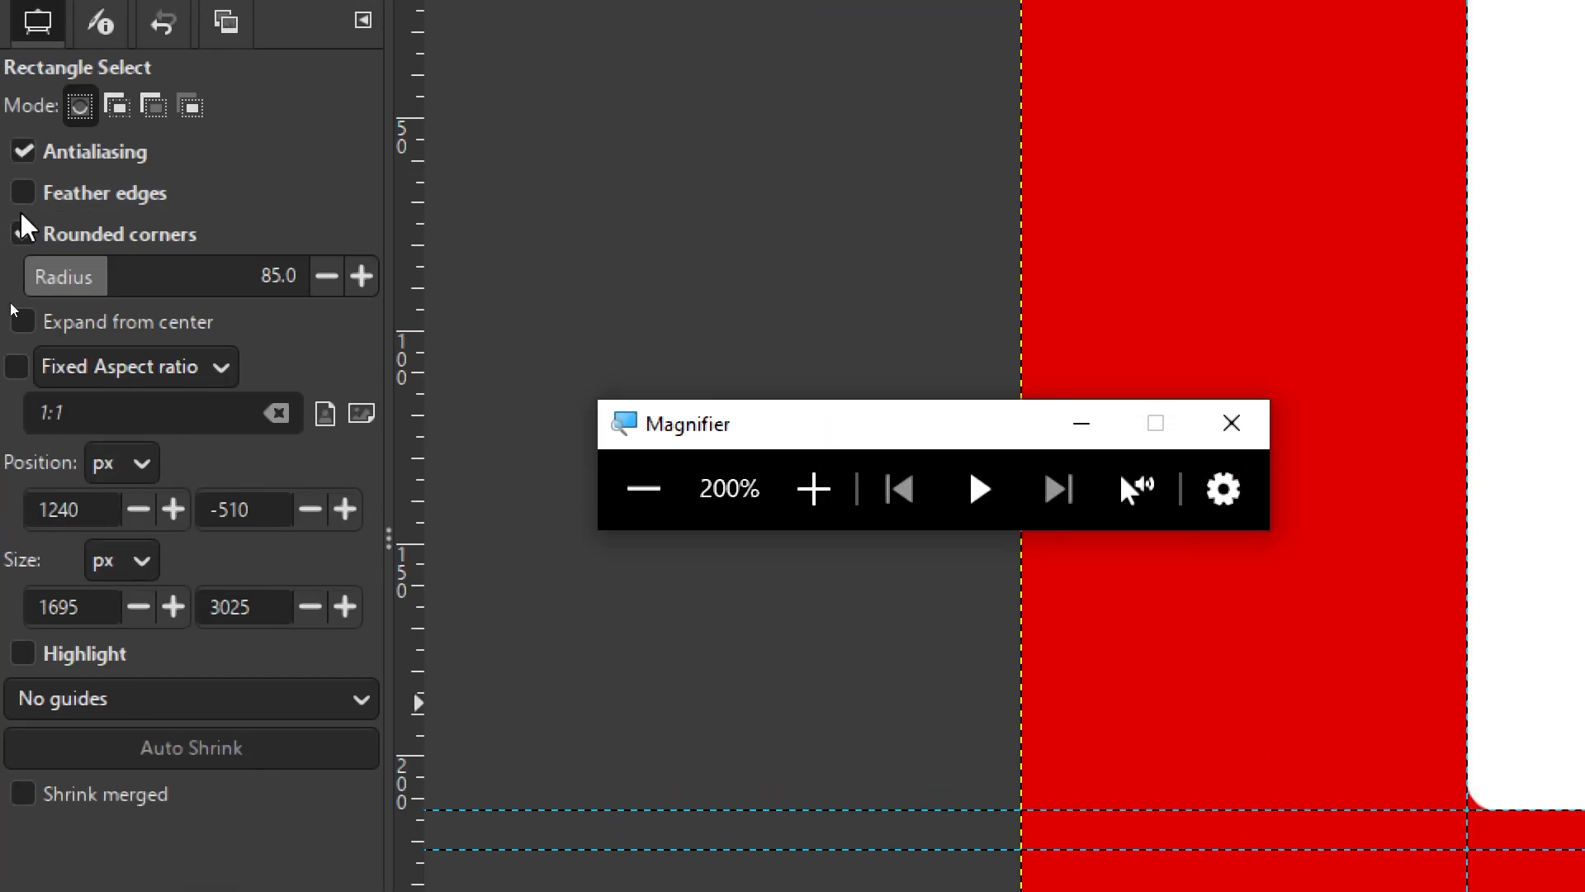
- Turn off rounded corners and select the lower poster area below the red band
click(33, 245)
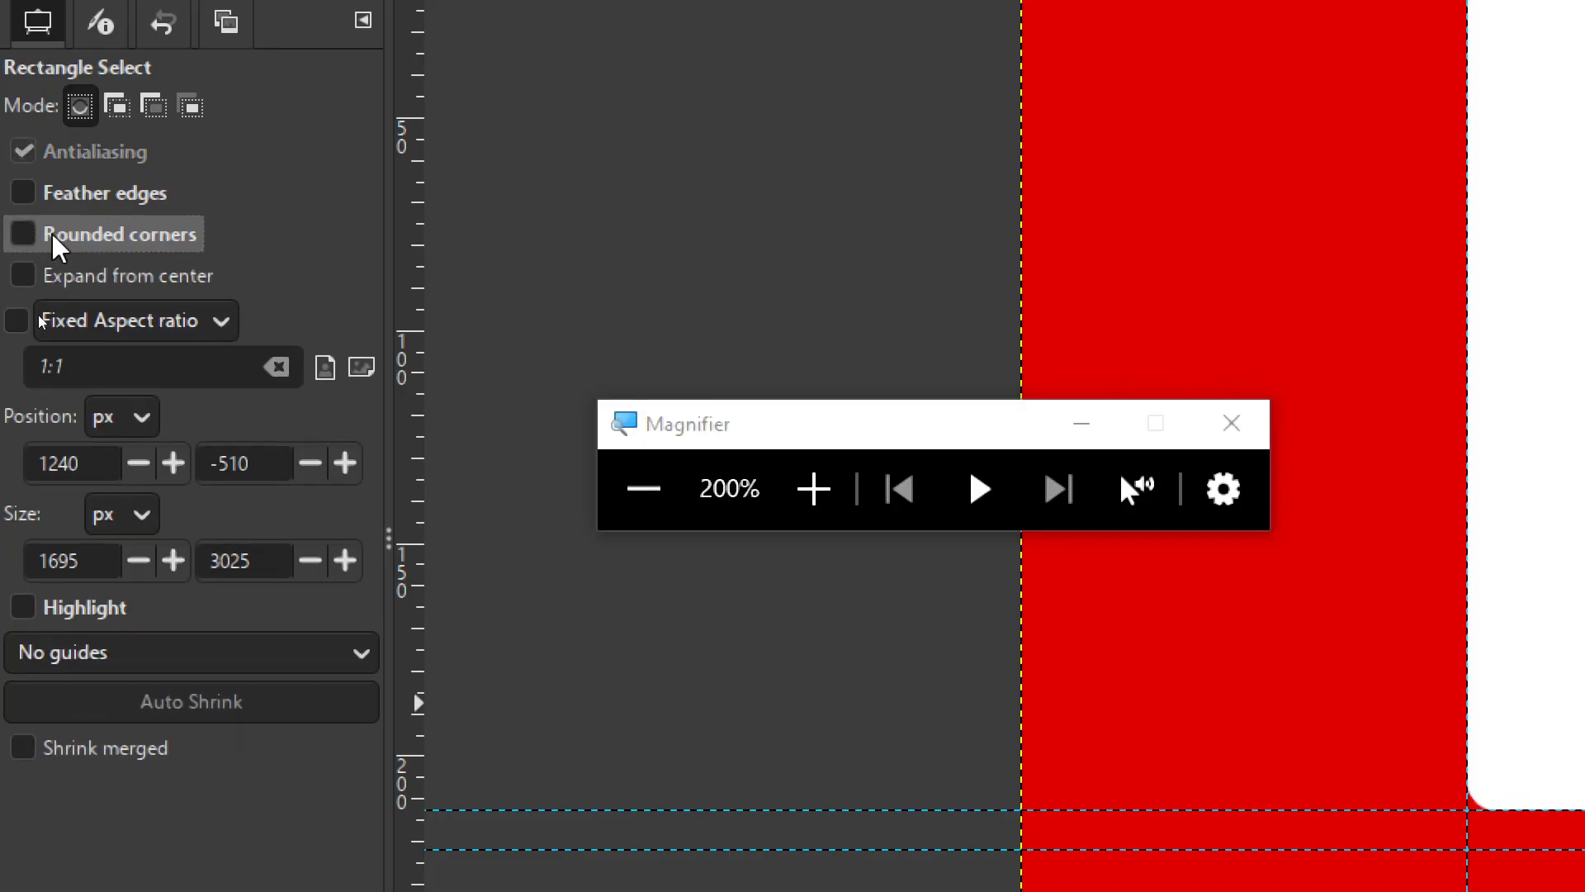
click(644, 489)
drag(619, 644, 647, 602)
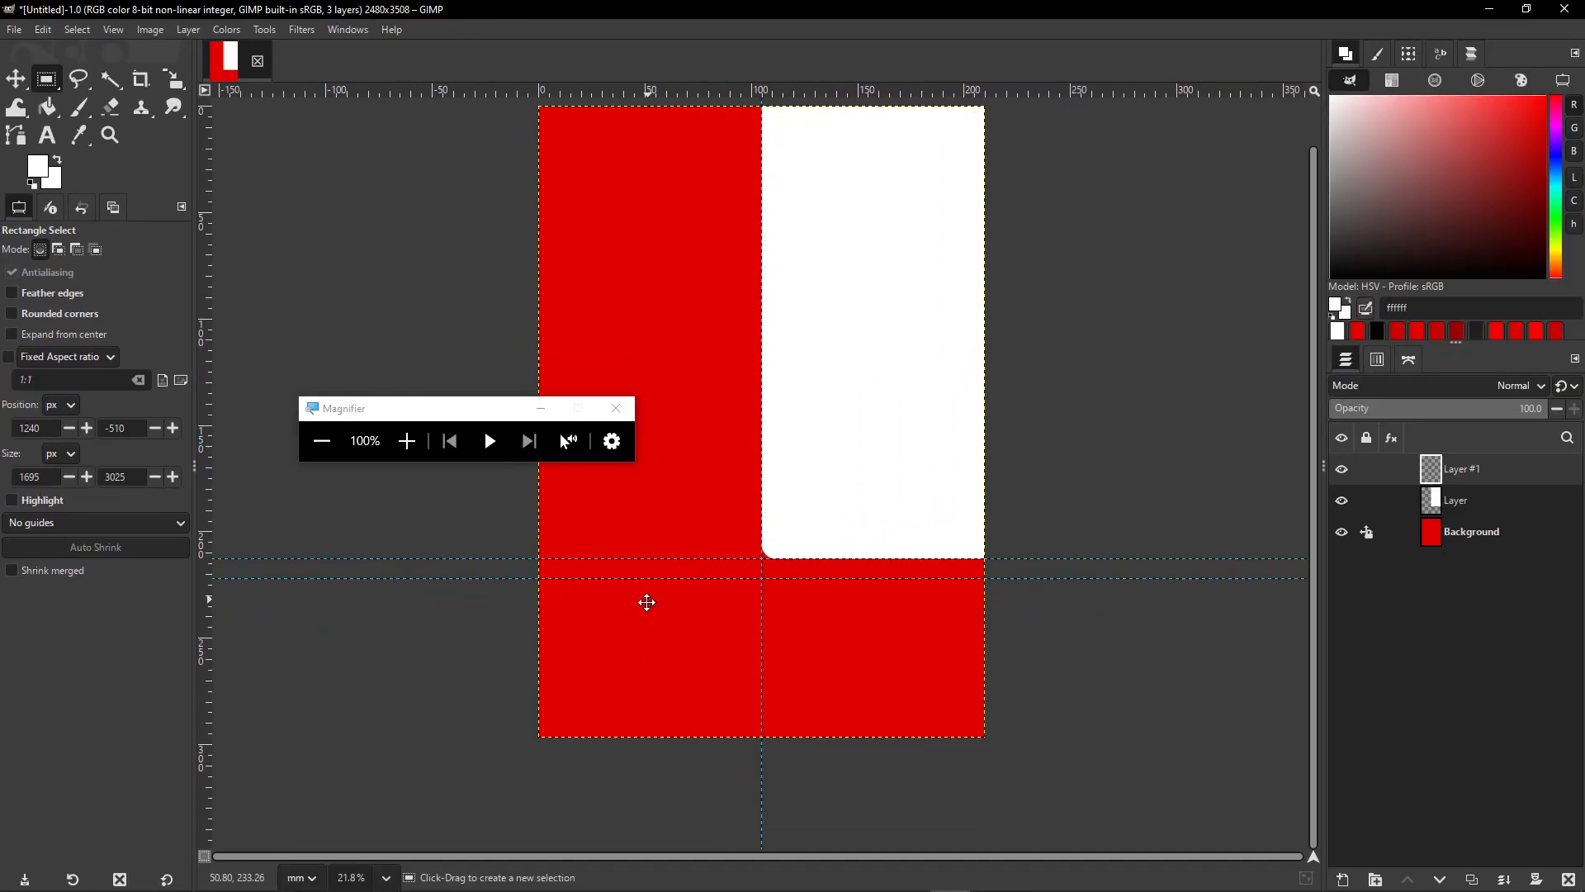
drag(487, 794, 1032, 582)
key(Return)
key(shift+b)
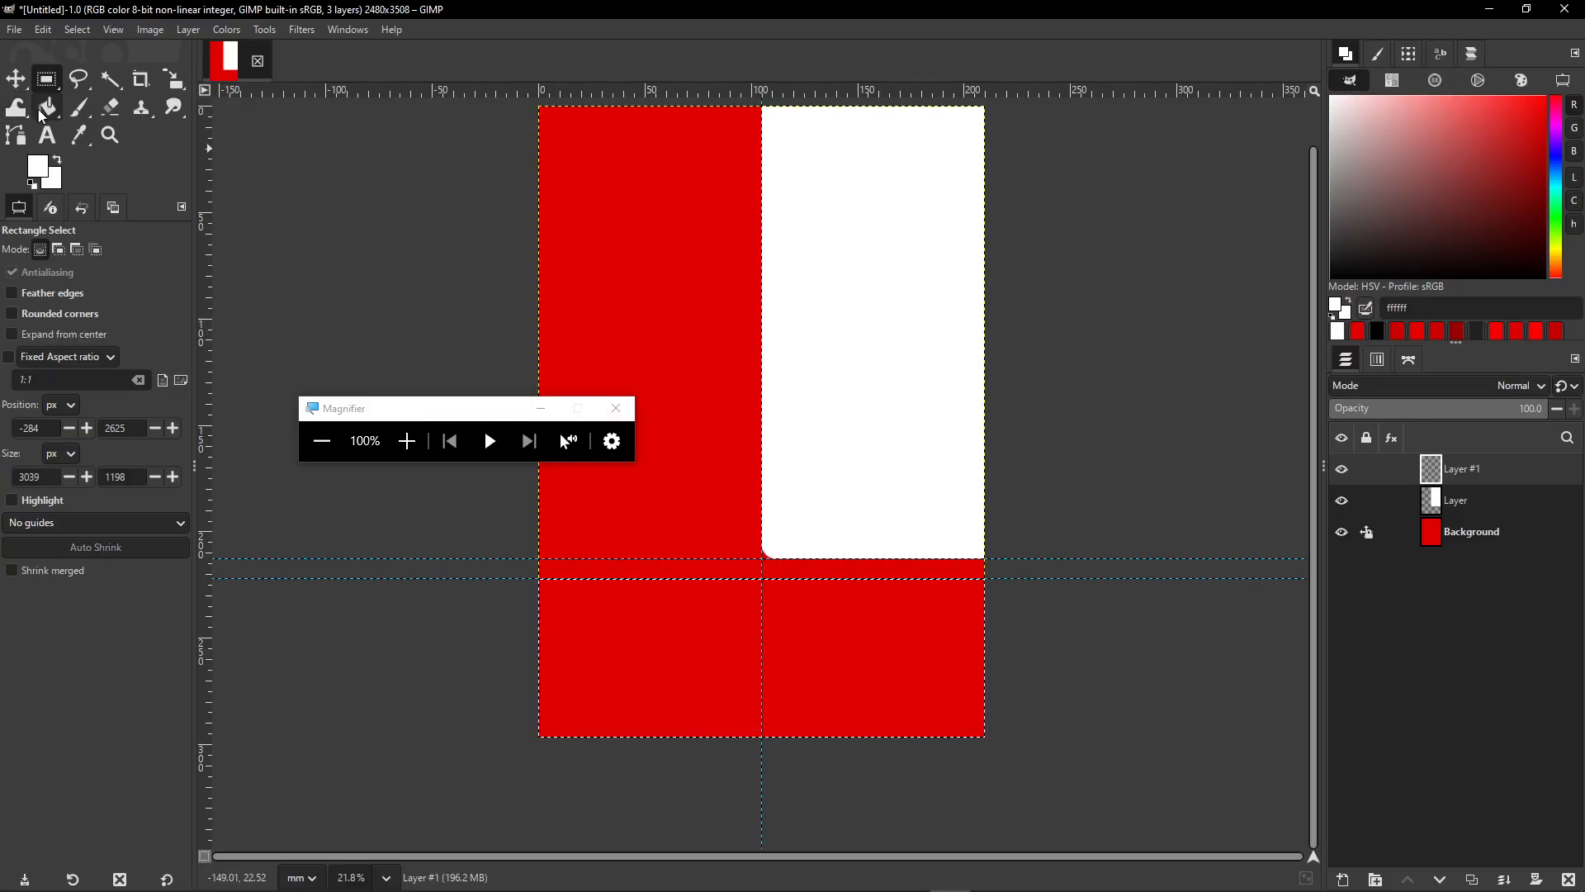
- Fill the bottom selection on Layer #1 with white
click(722, 684)
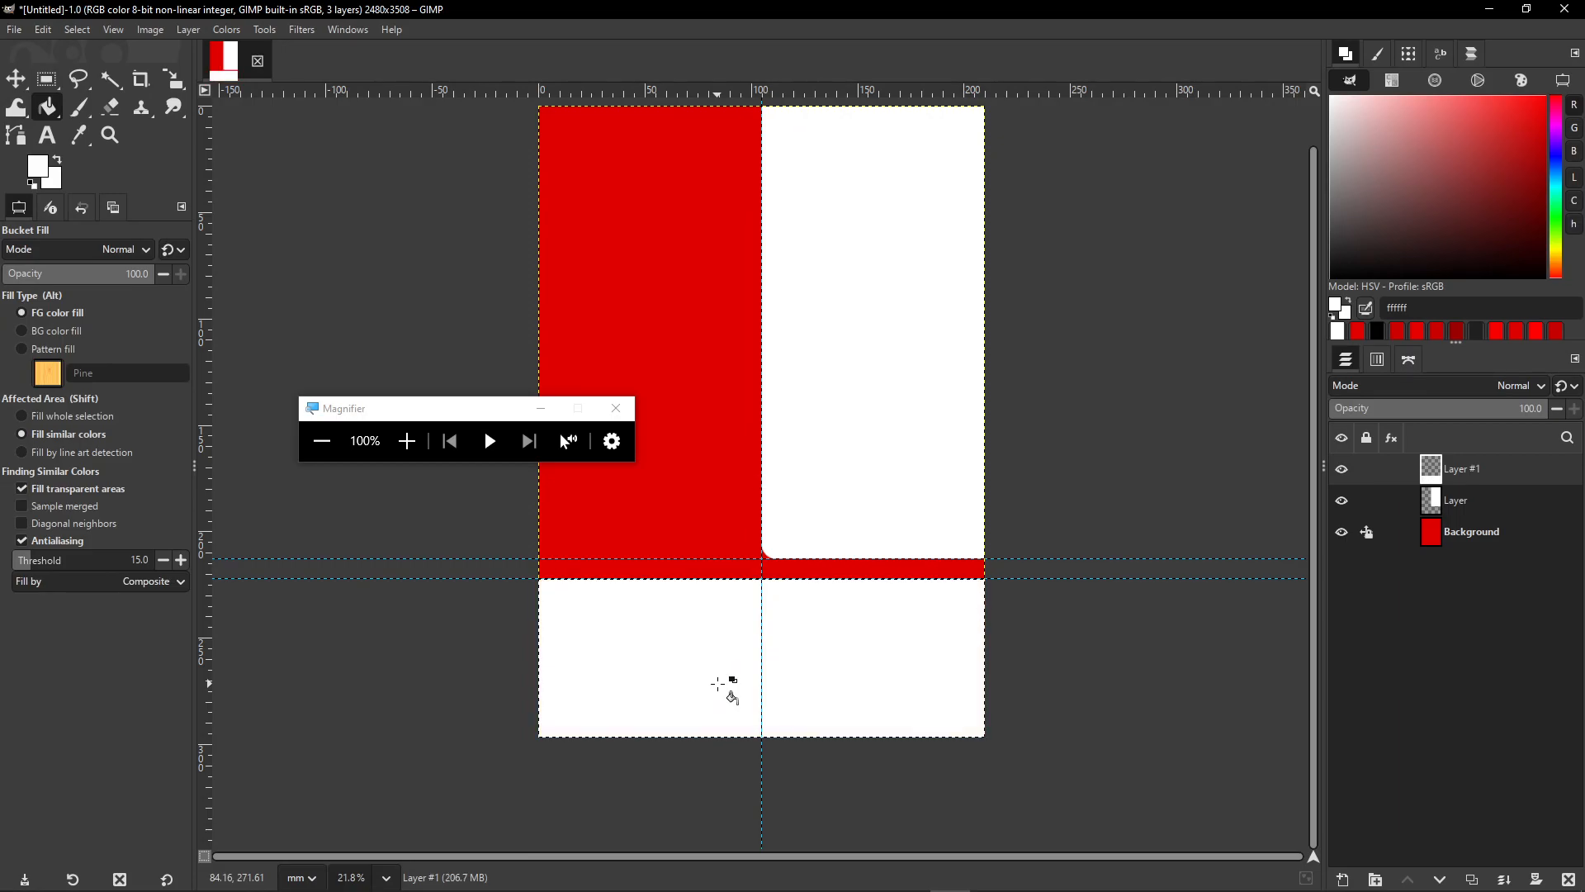
drag(999, 420, 1015, 480)
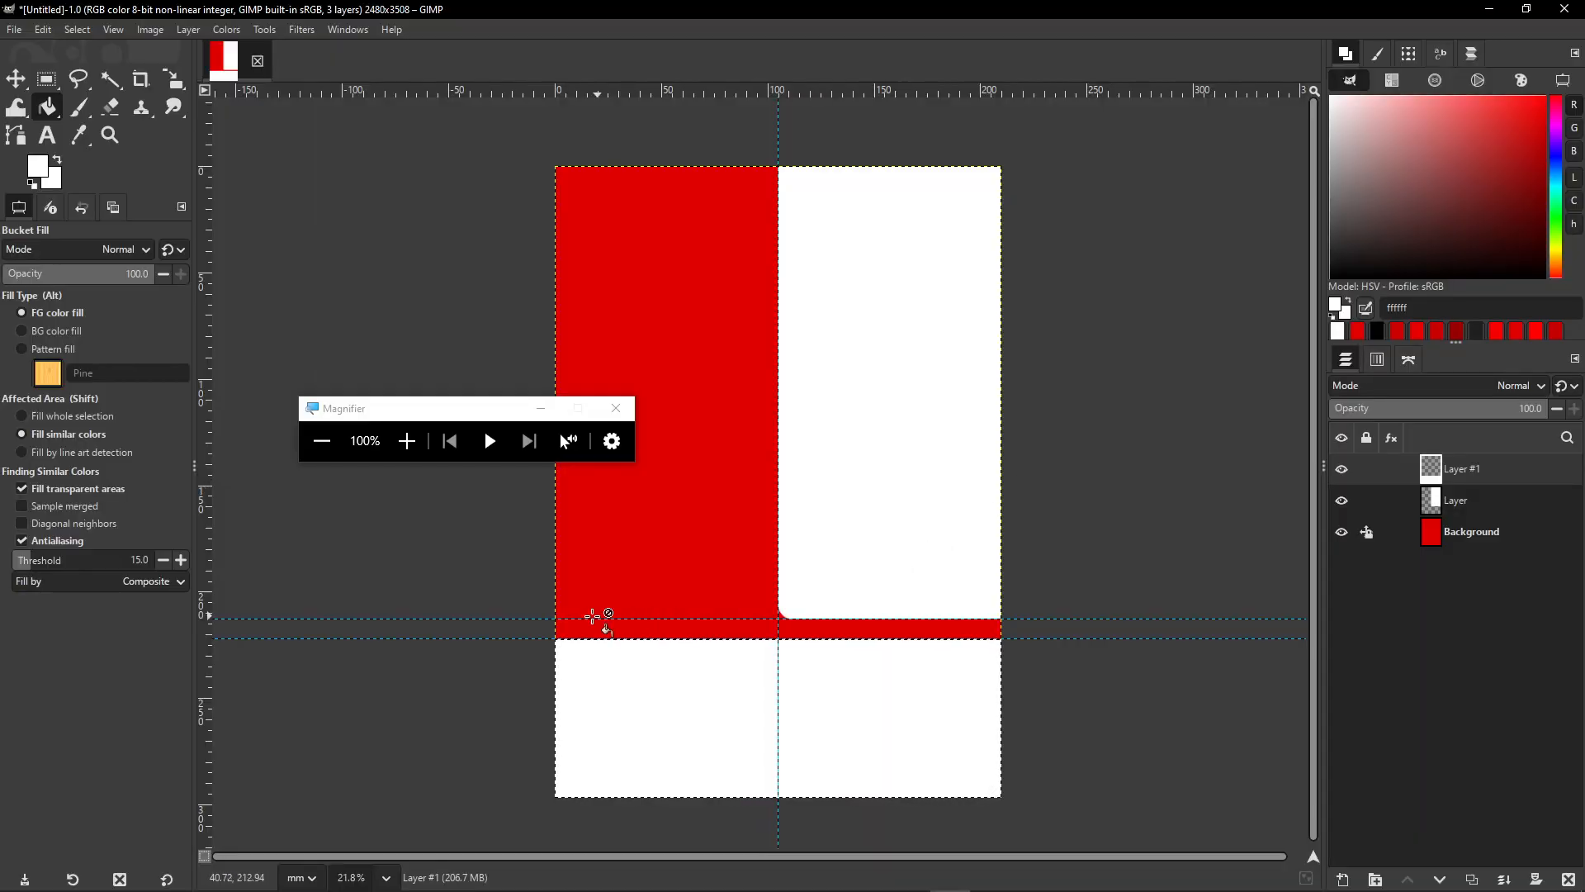
drag(453, 416, 1393, 750)
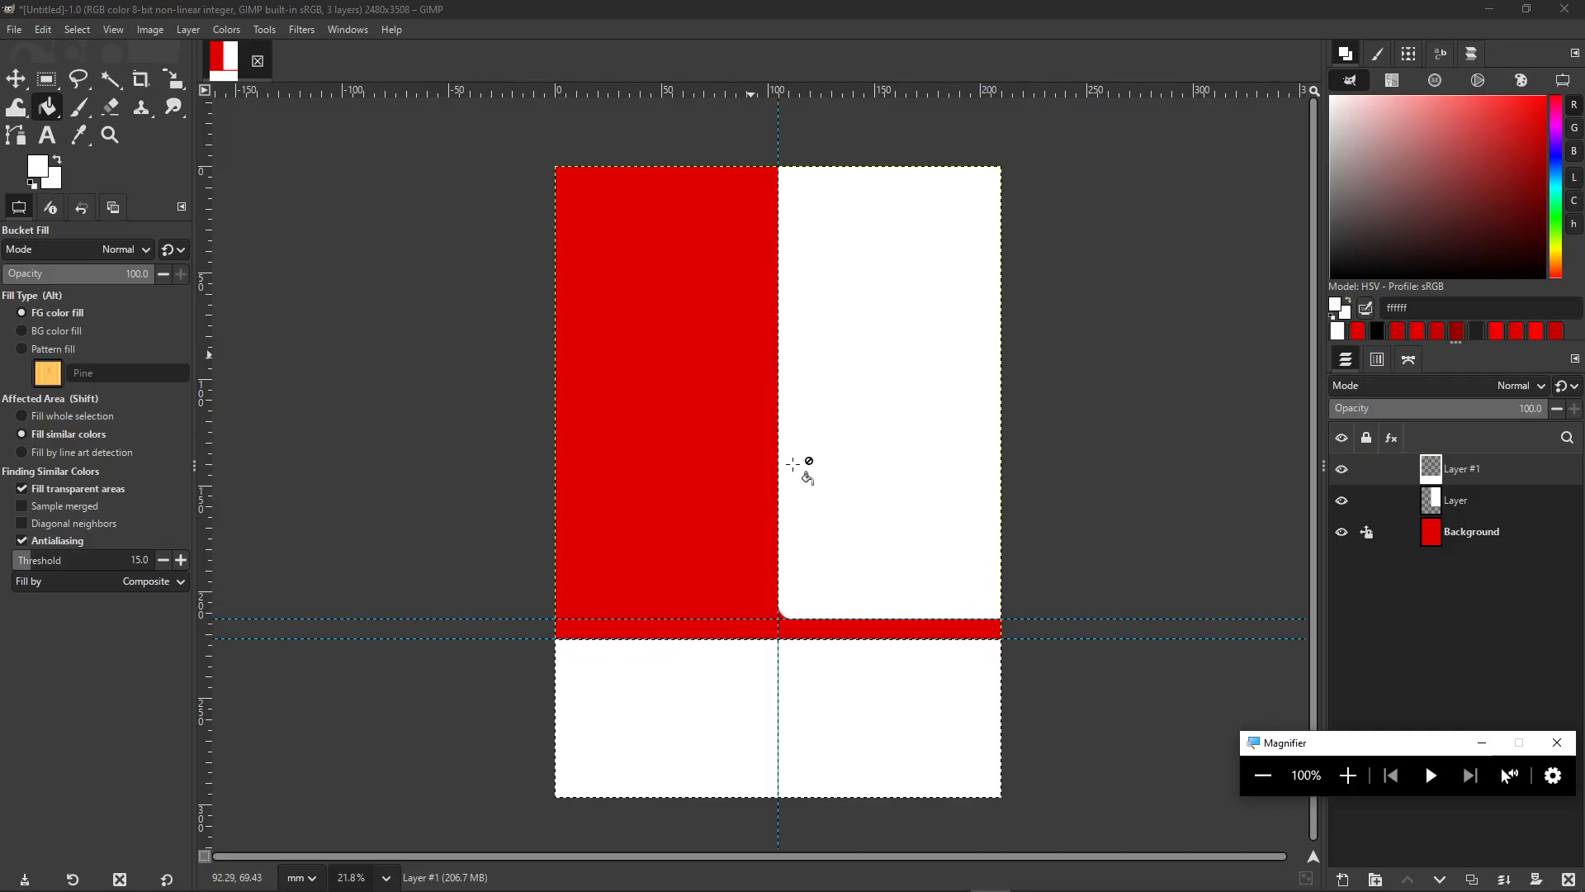
- Show the desktop and open the reference GIMP 2.png in Photos, then return to GIMP
mouse_move(812, 891)
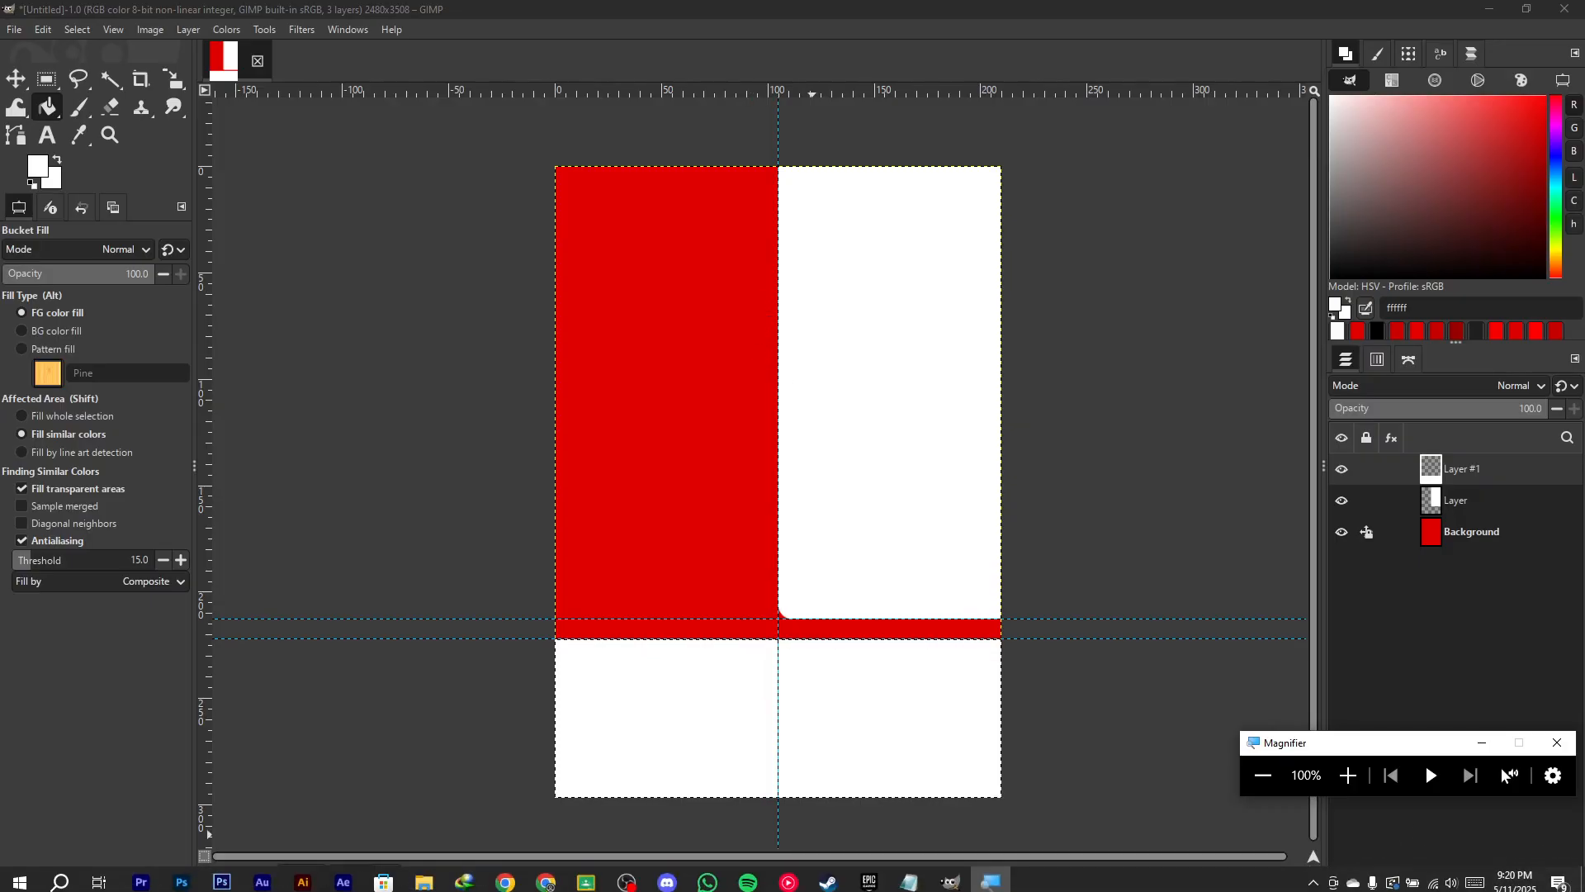
key(super+d)
double_click(93, 227)
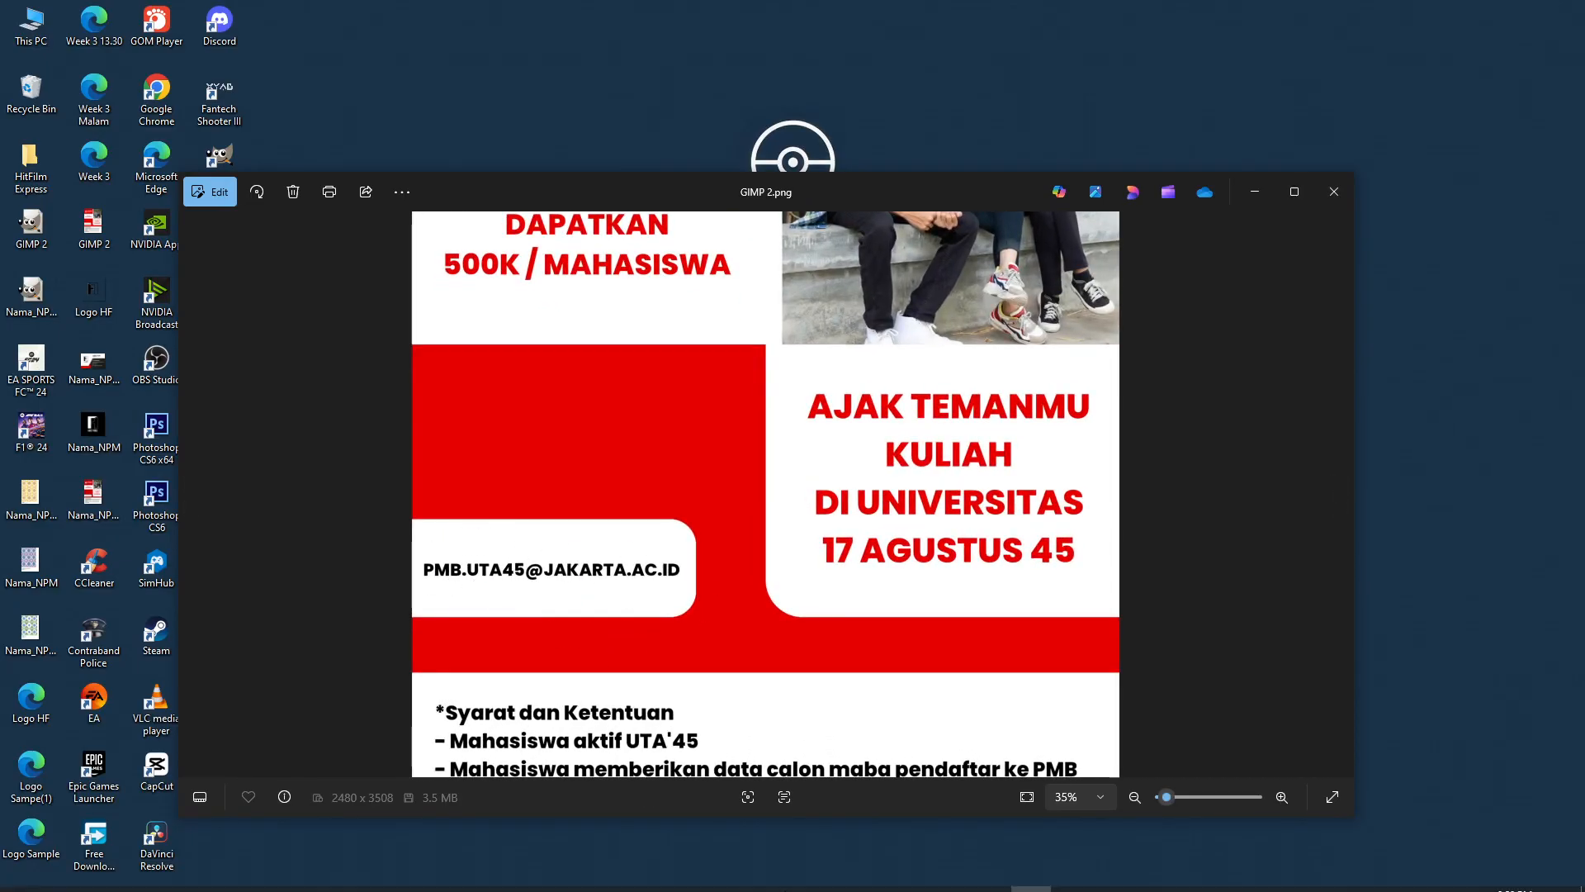
click(951, 877)
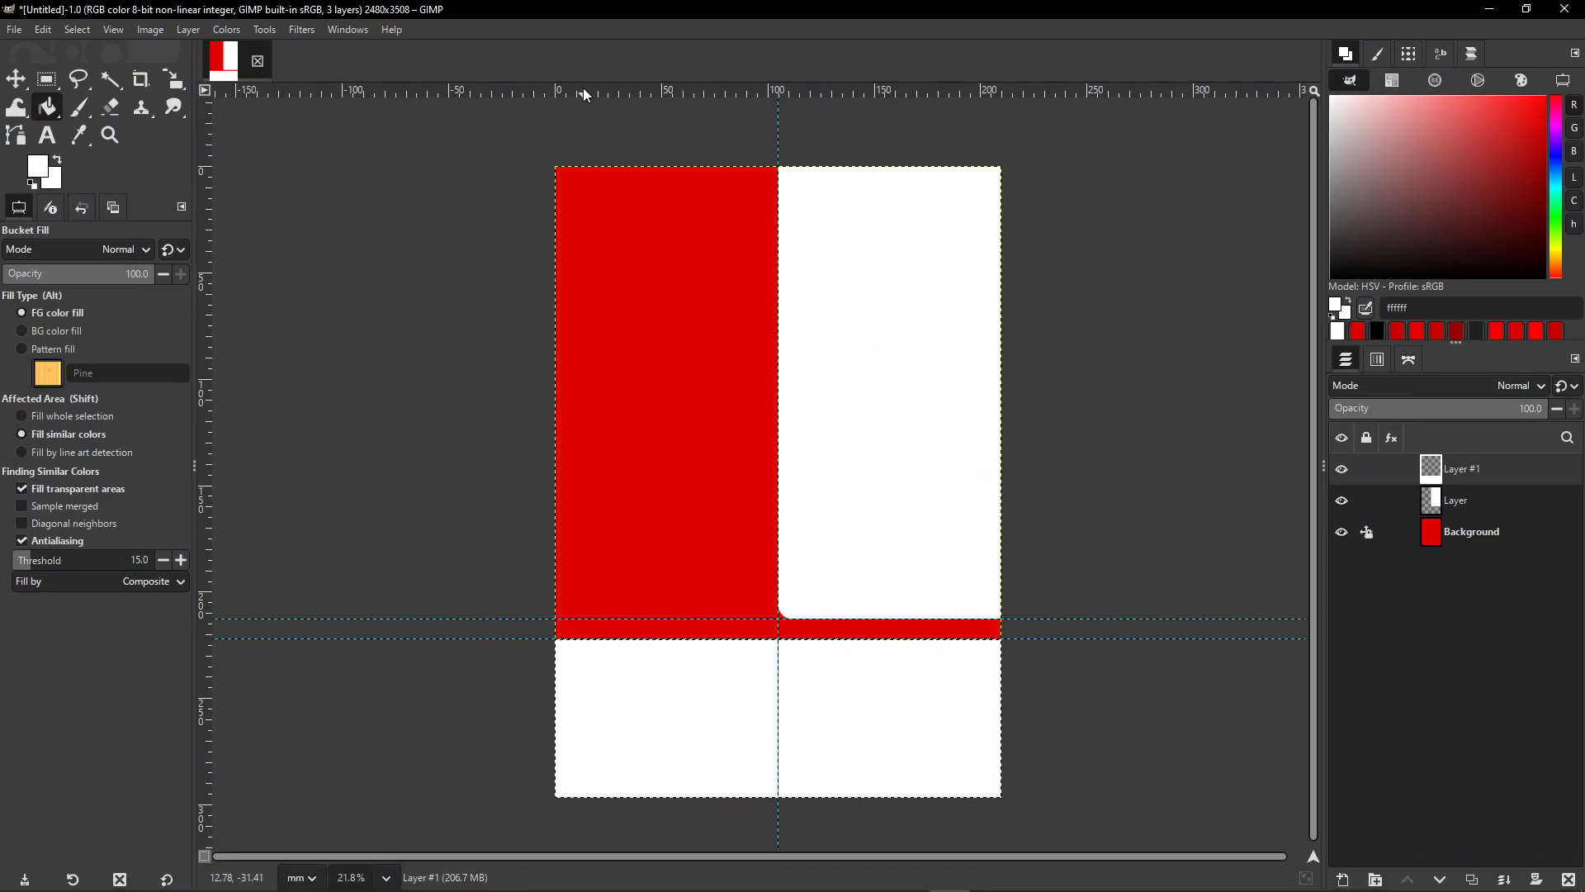
- Drag a horizontal guide across the red area and a vertical guide to 90 mm, then zoom in
drag(601, 94, 711, 554)
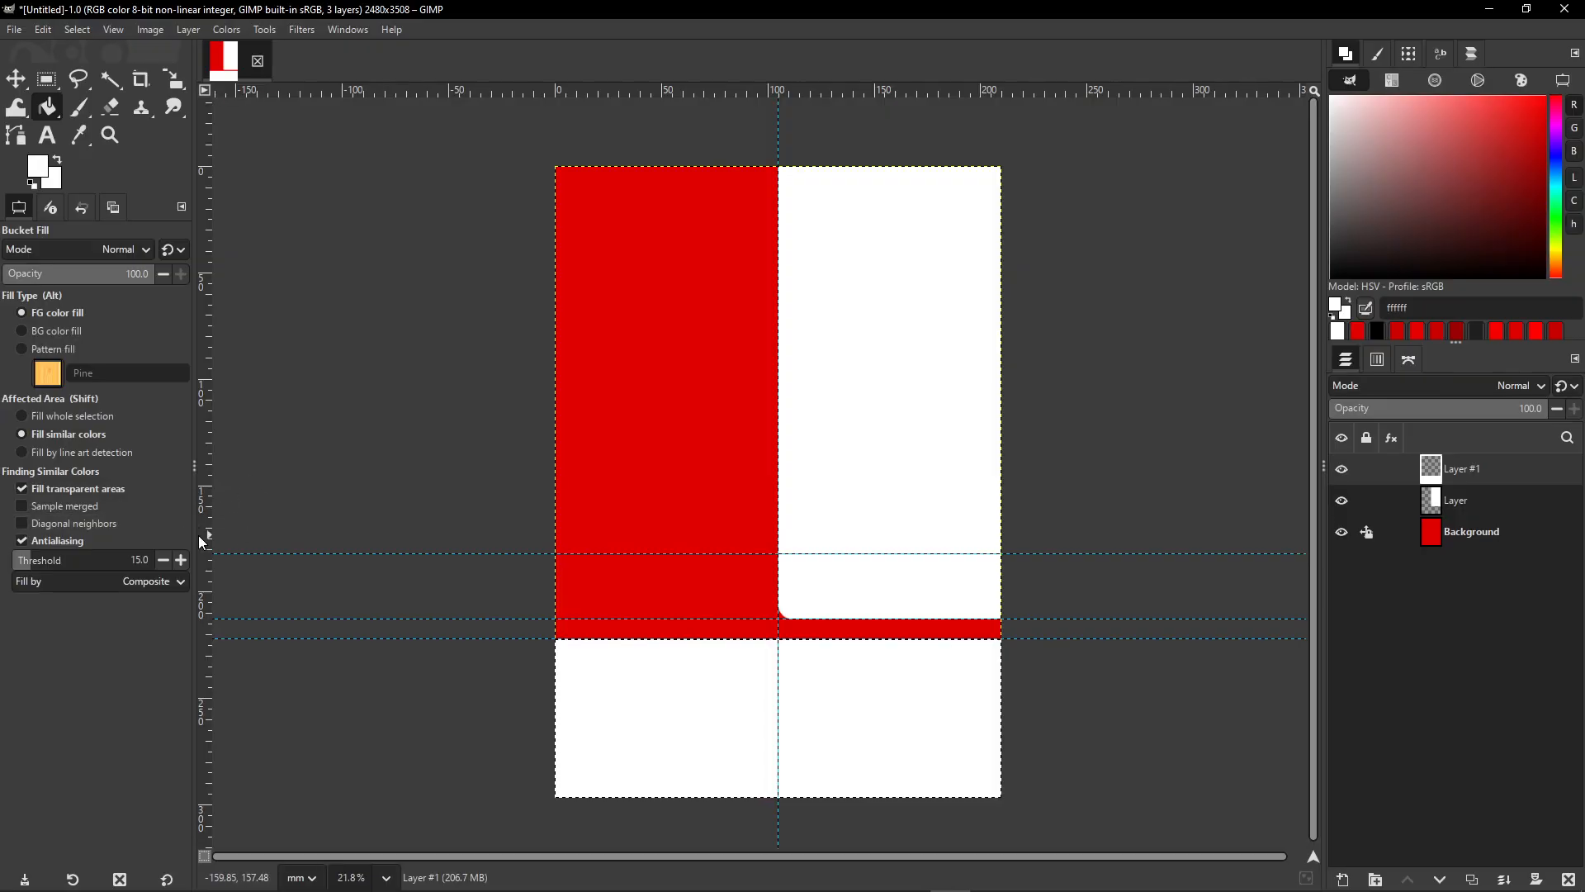
drag(206, 545, 747, 576)
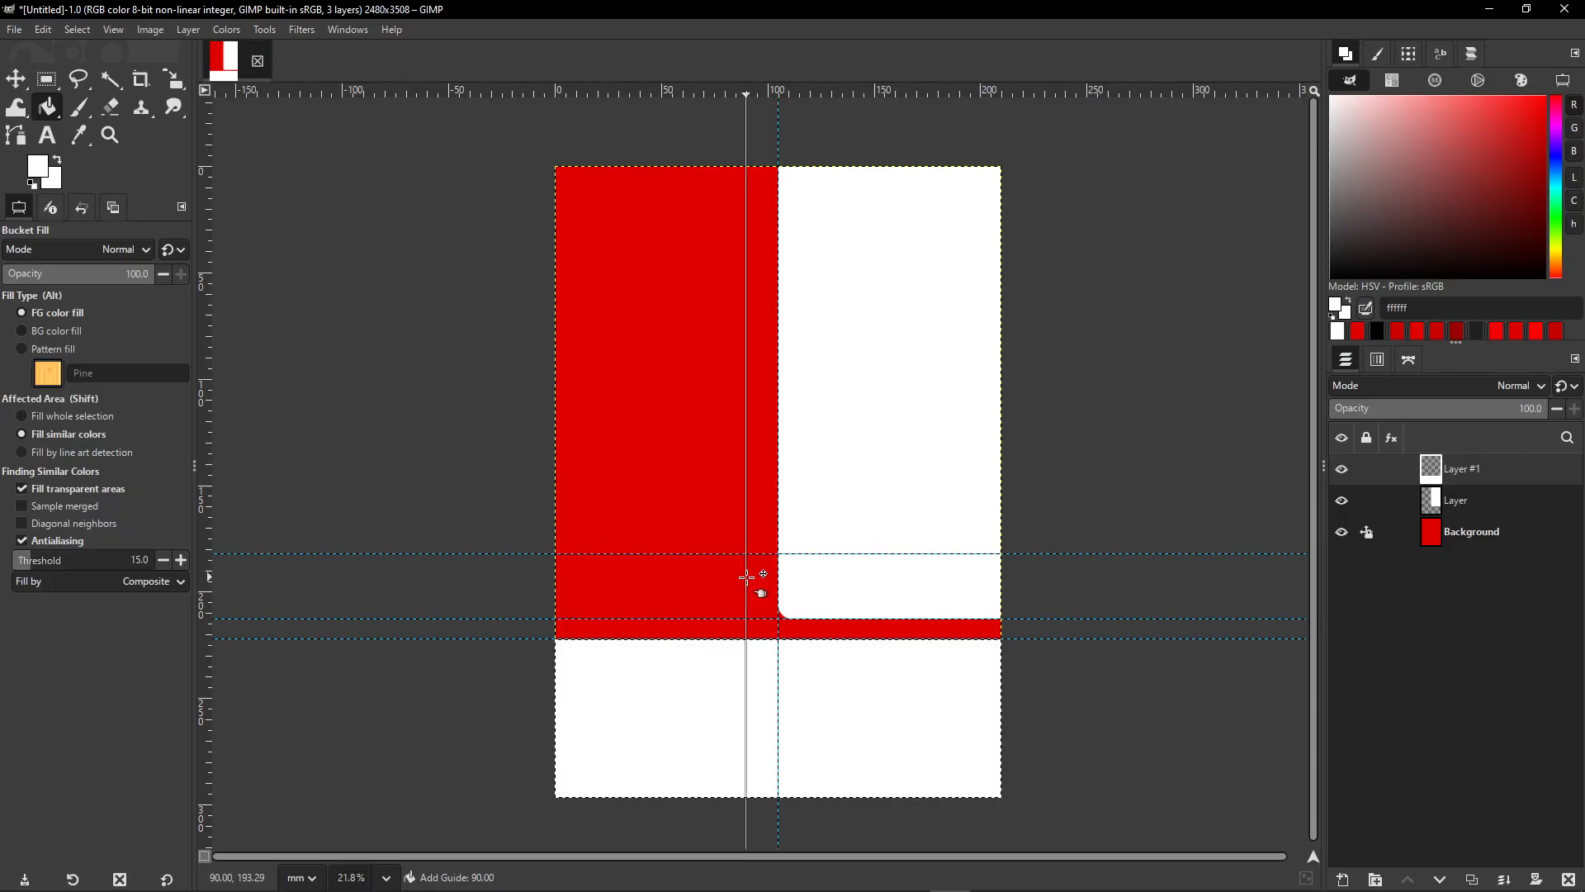
drag(746, 576, 747, 577)
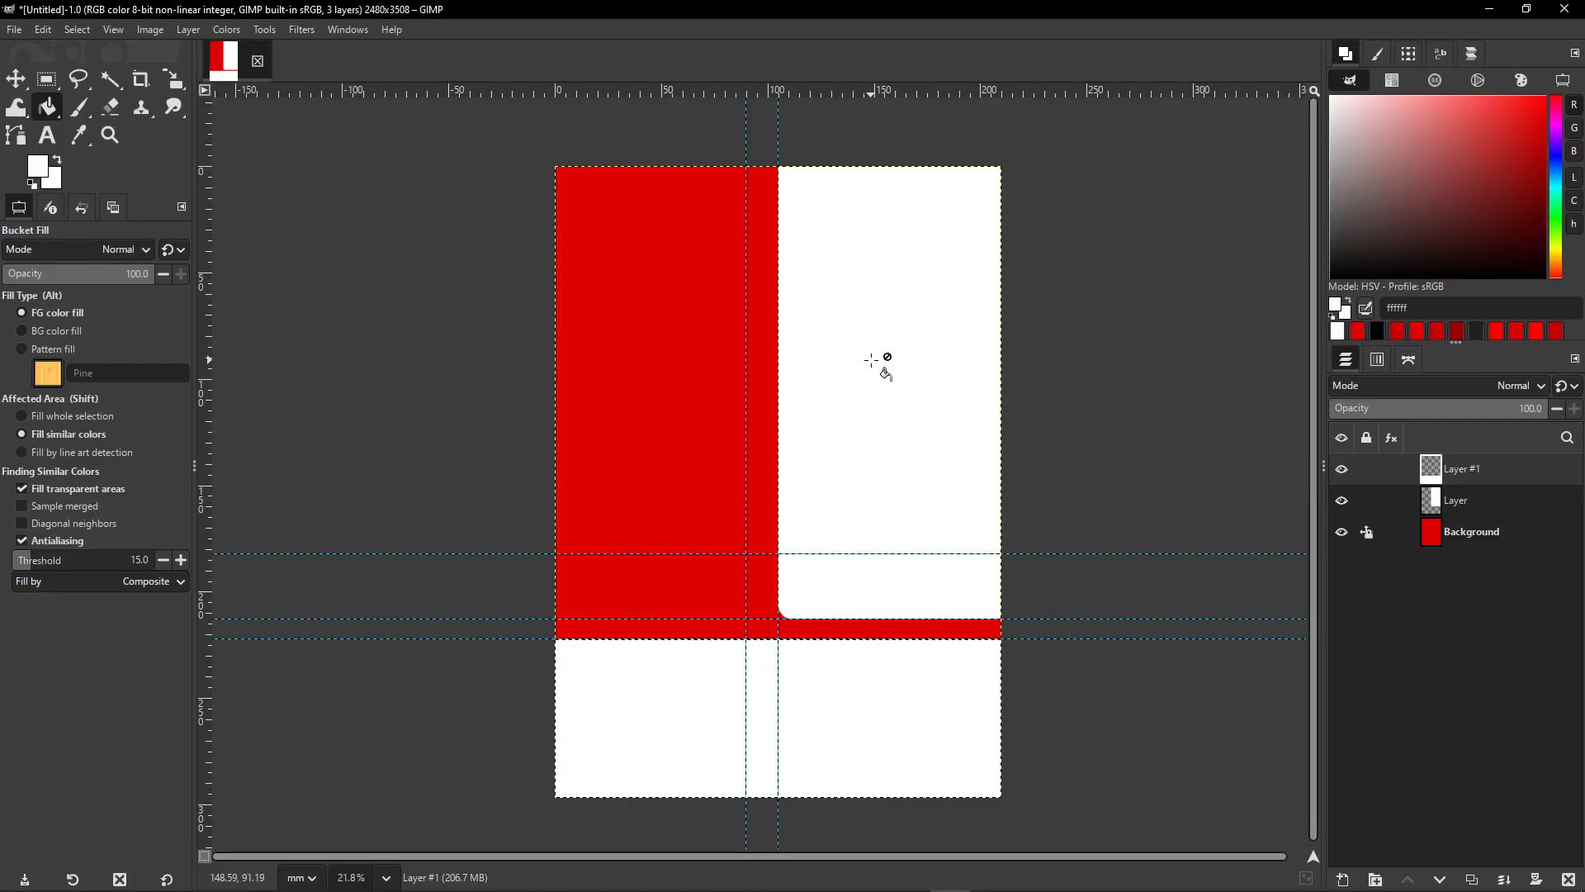
mouse_move(782, 877)
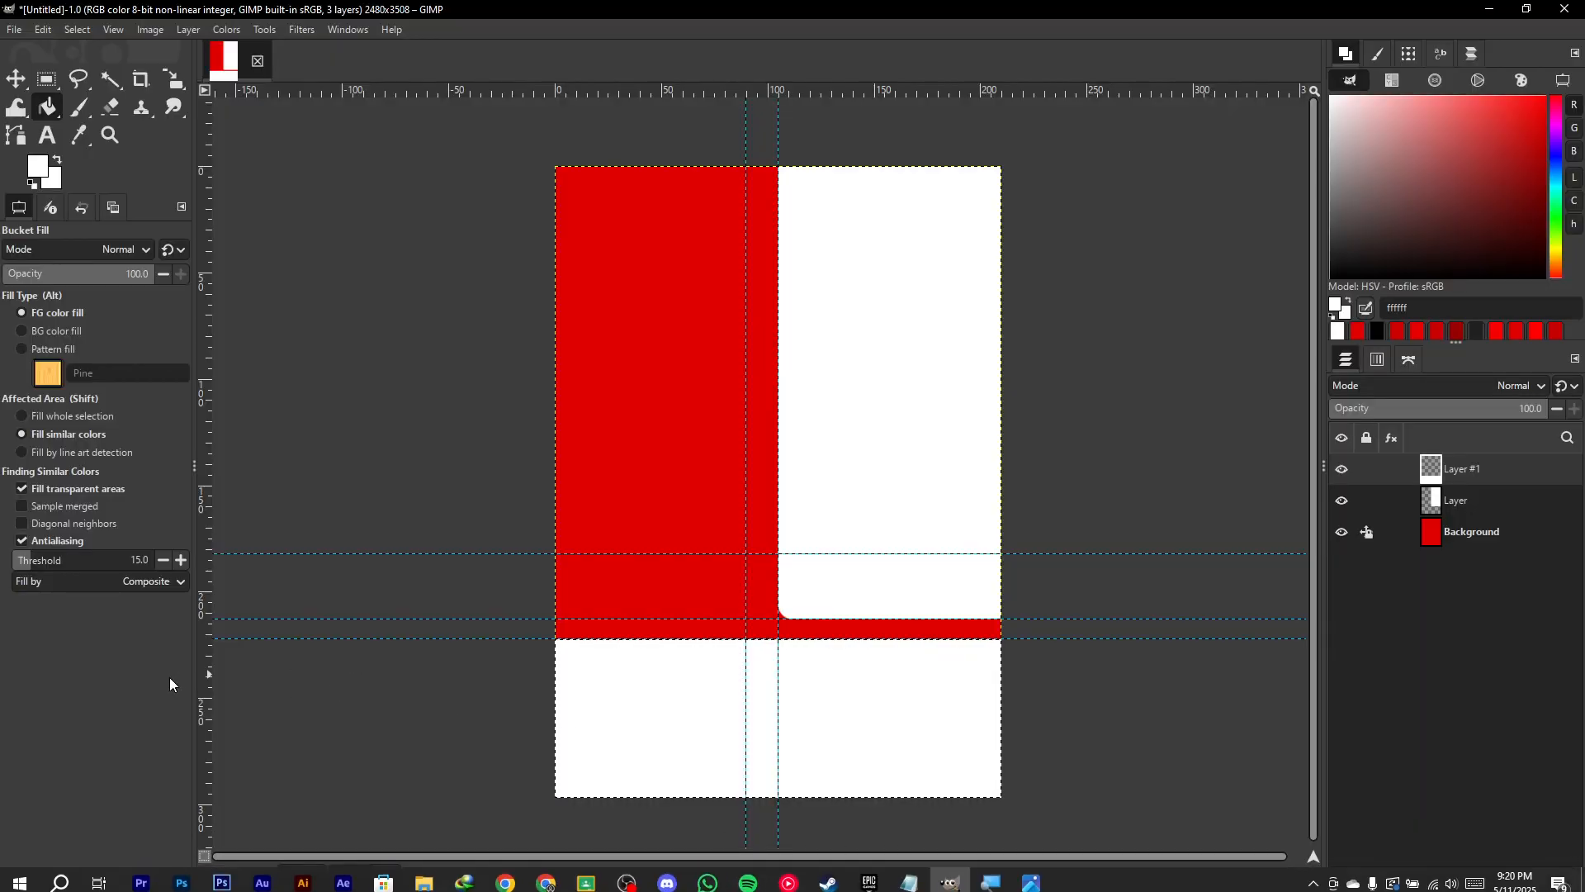
scroll(602, 611, up, 2)
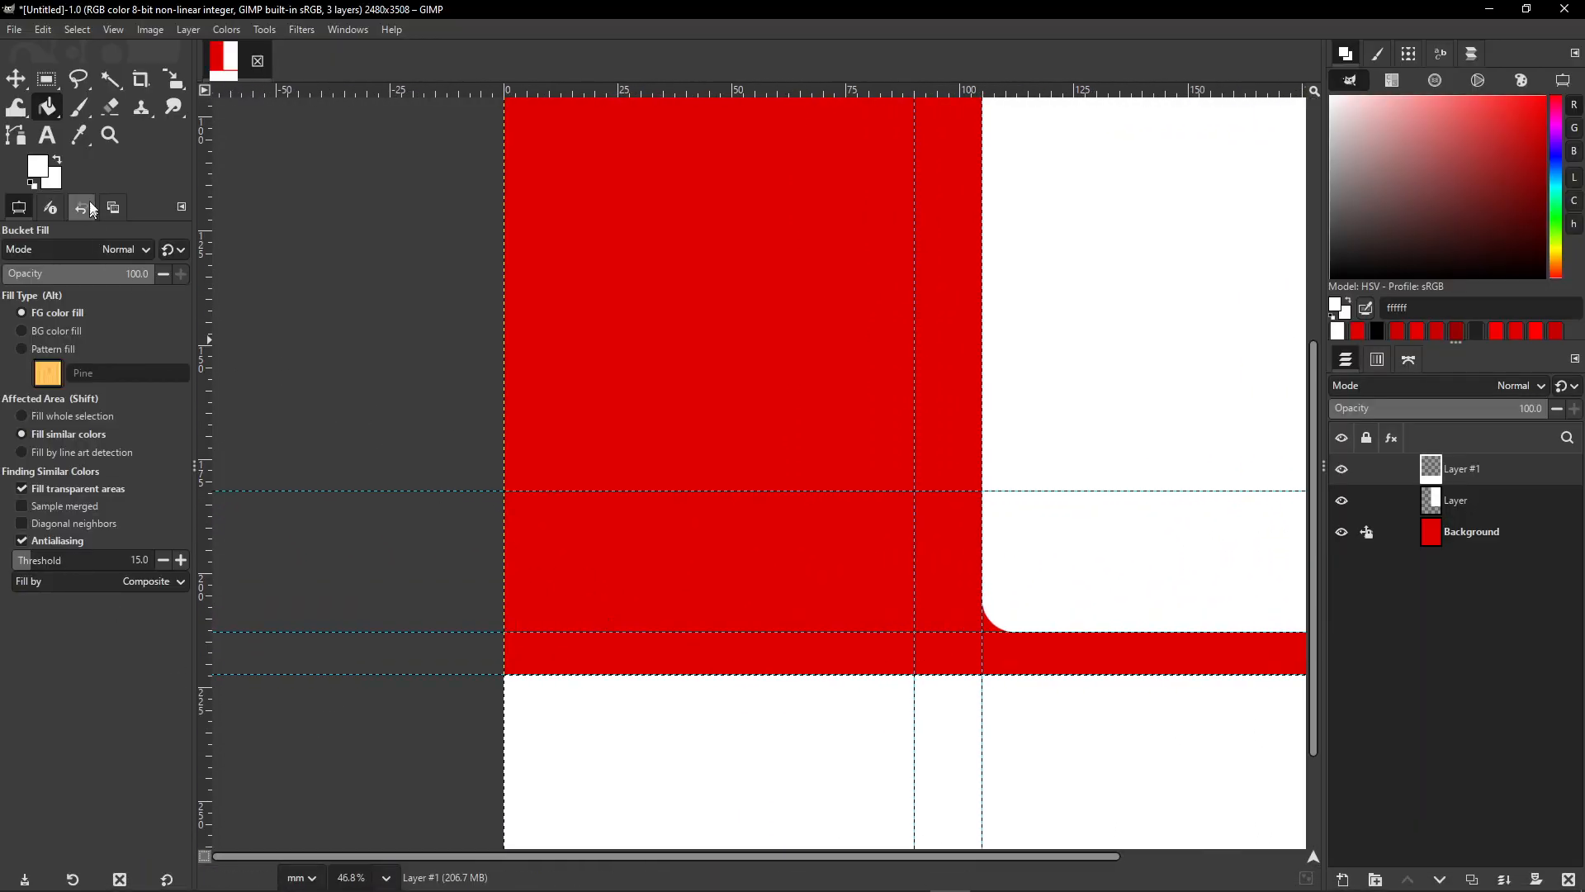
- Add a new transparent layer and select a wide strip across the red area between guides
click(1343, 880)
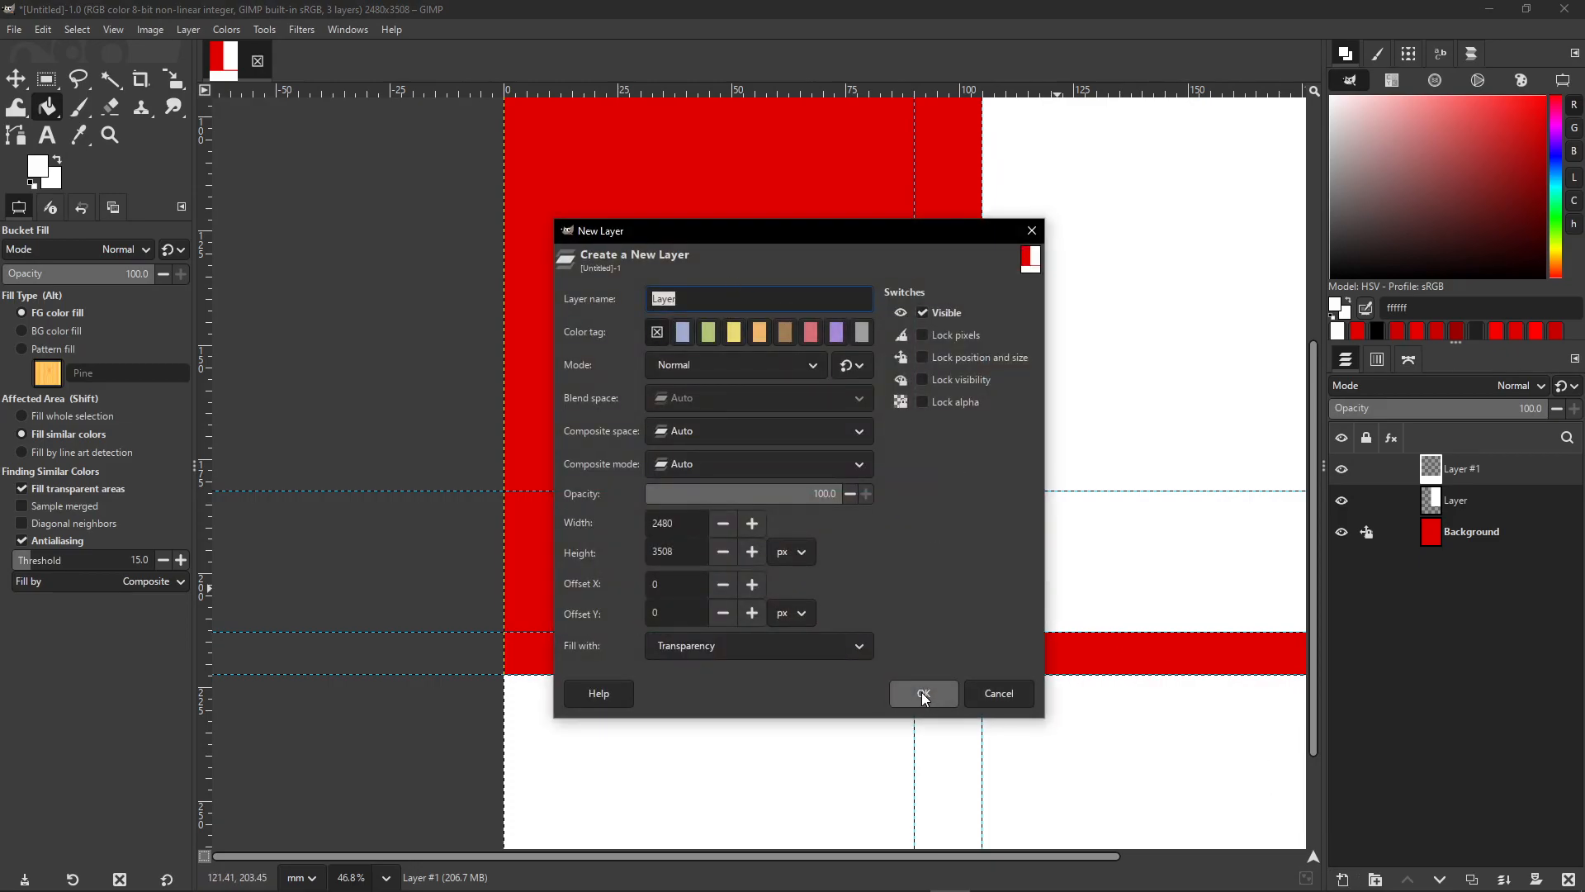
click(921, 692)
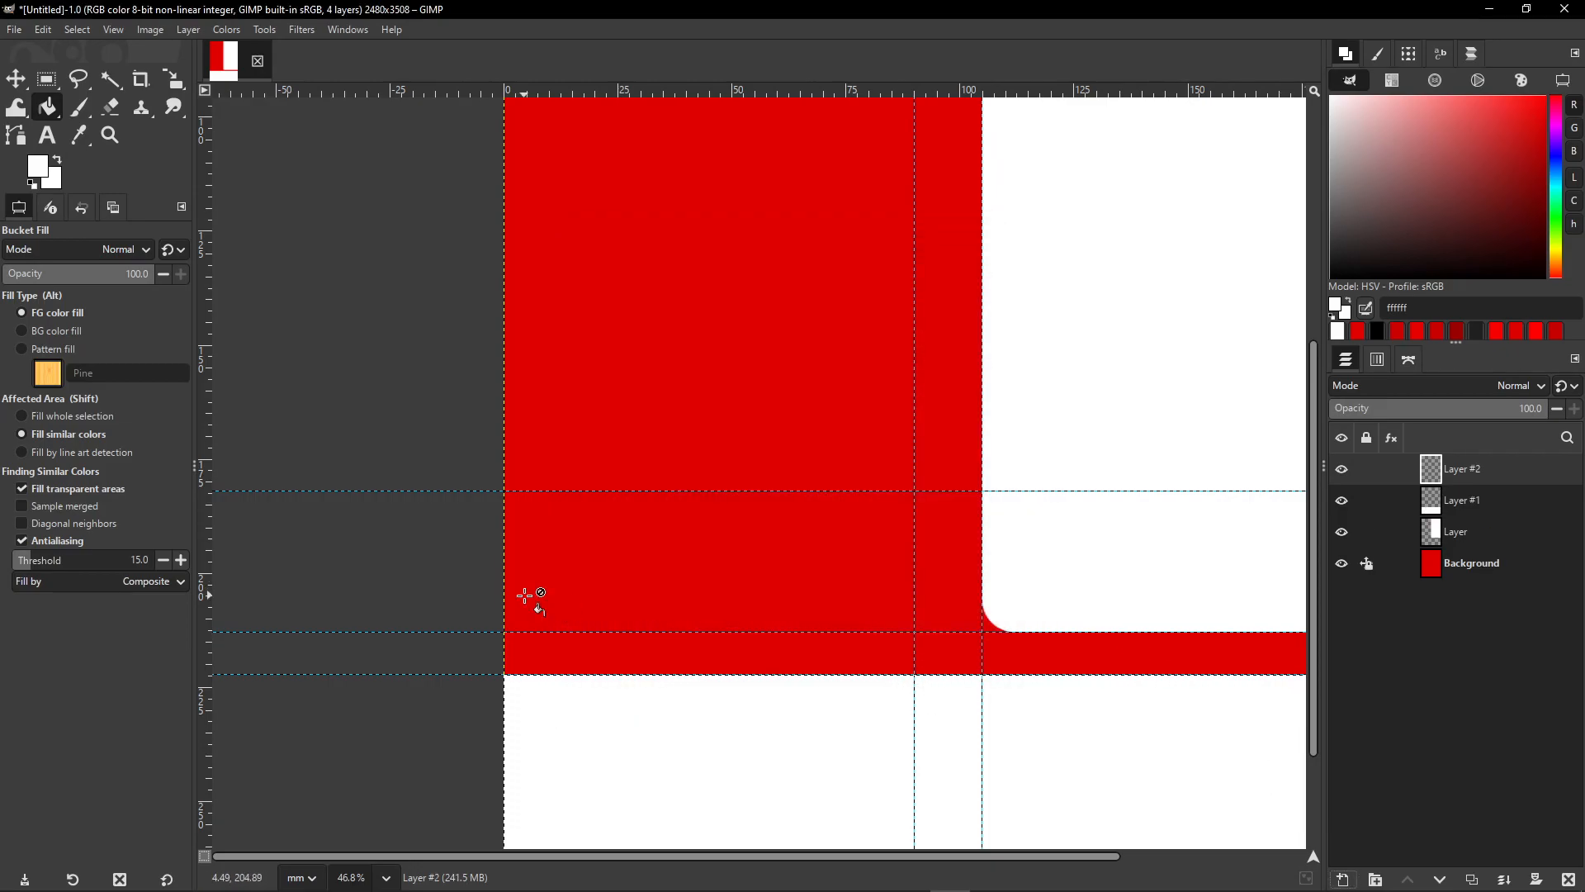
click(44, 79)
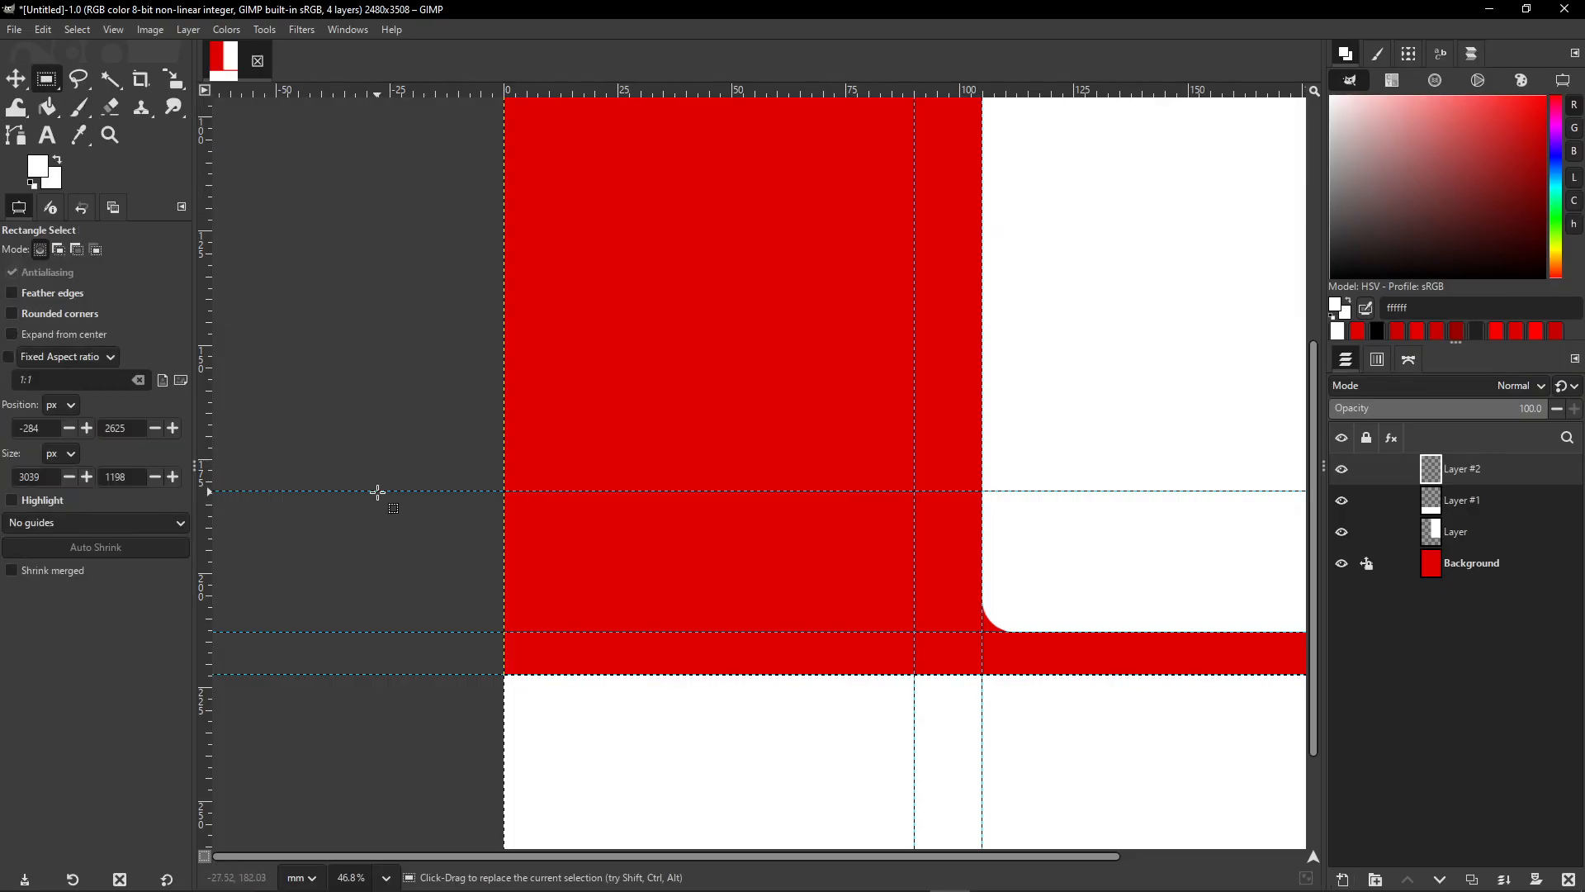
drag(375, 489, 911, 632)
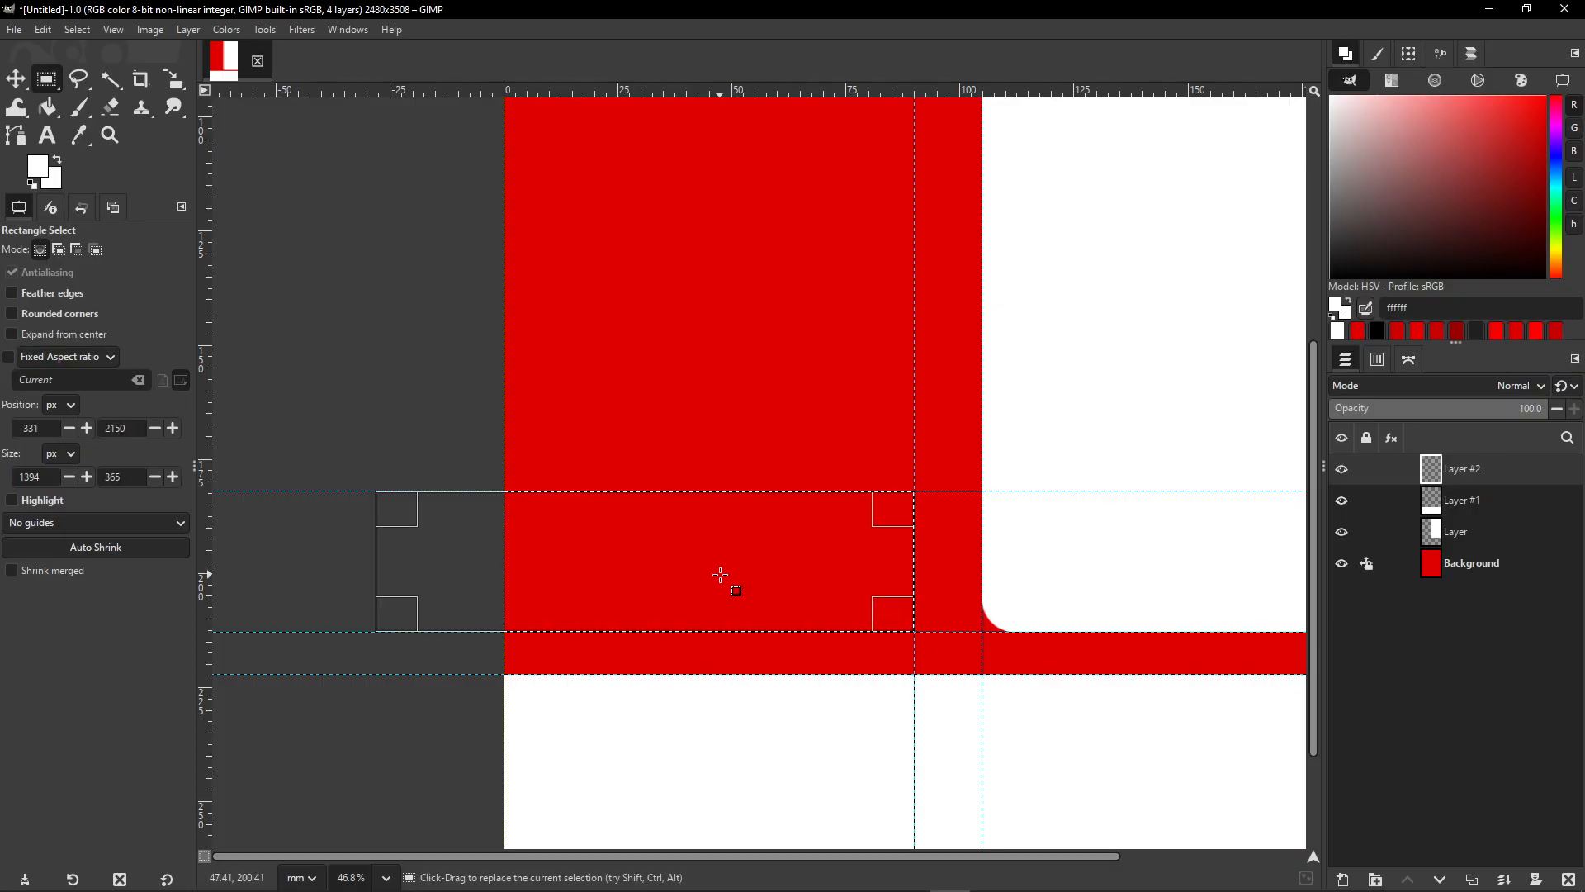
- Enable Rounded corners with radius 85 in the Rectangle Select options
key(super+plus)
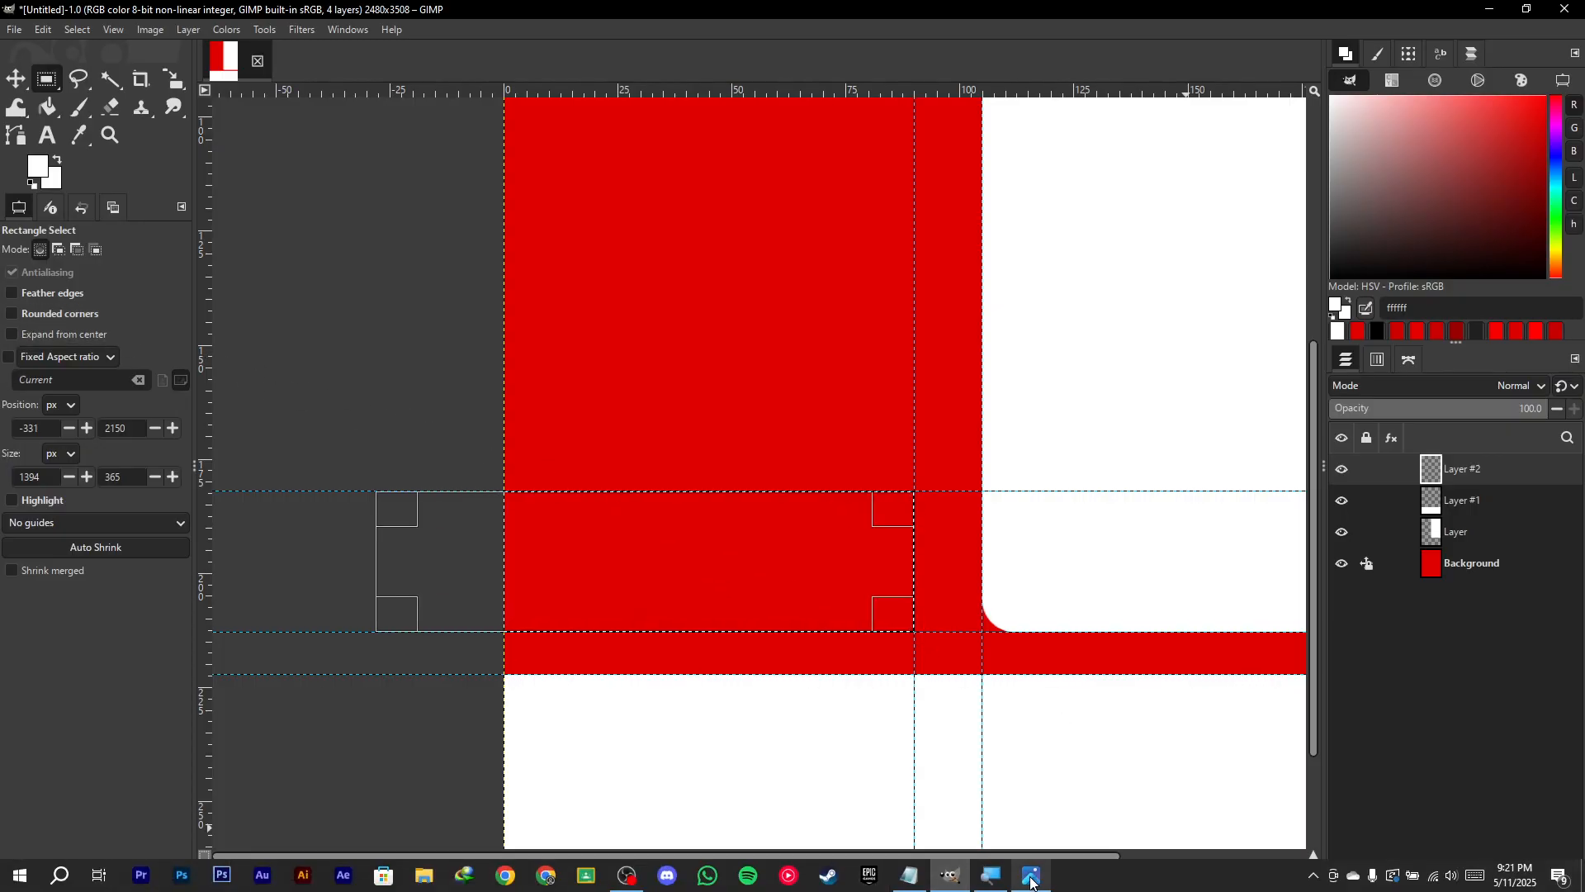
click(1348, 775)
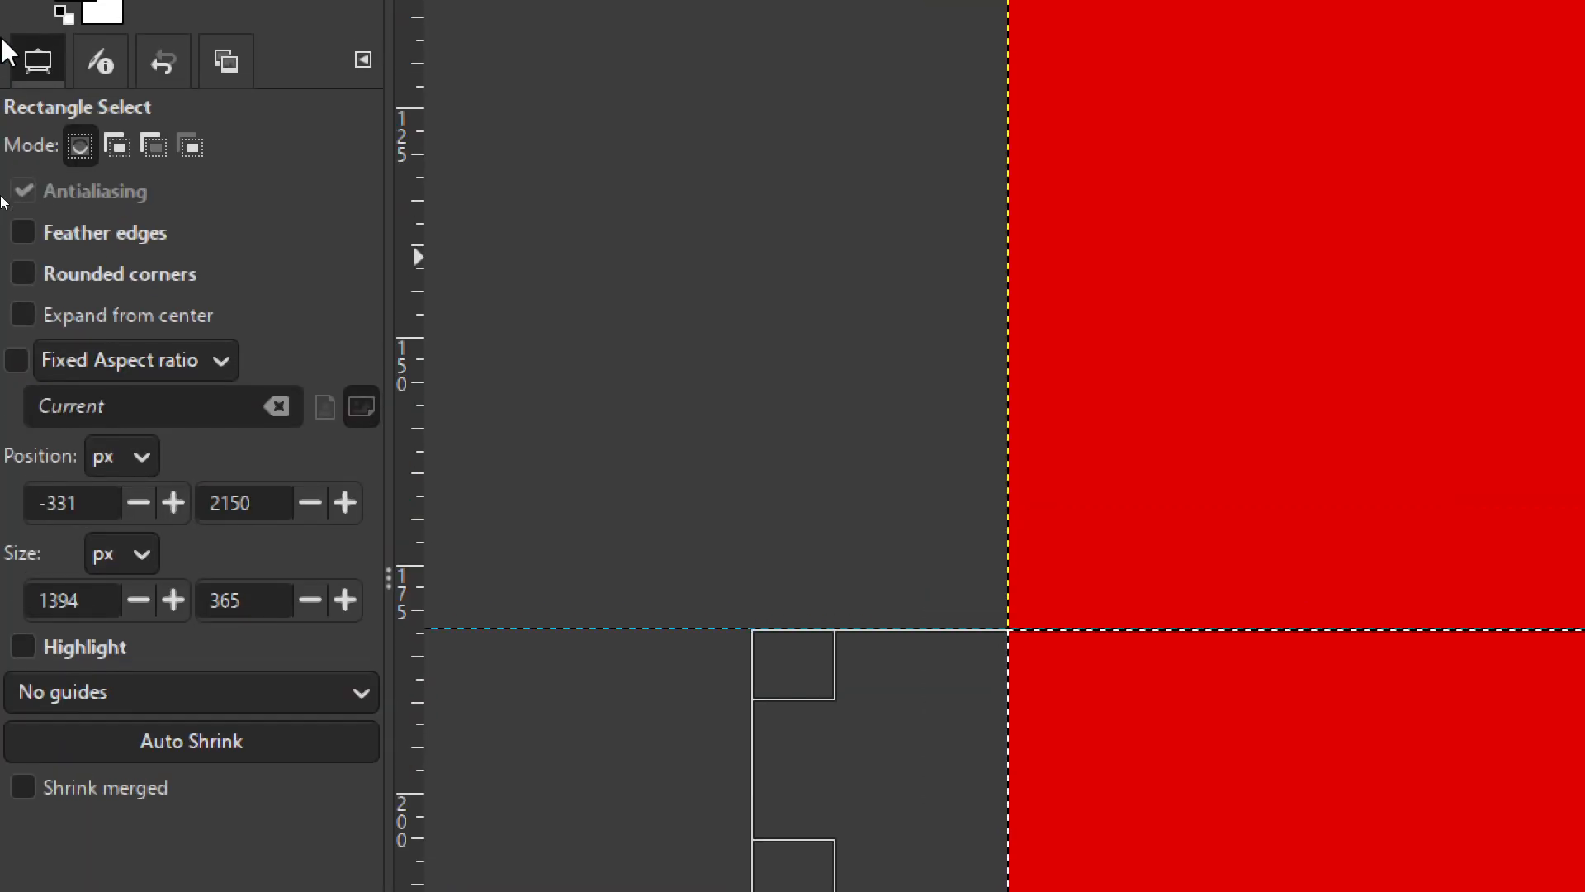
click(25, 277)
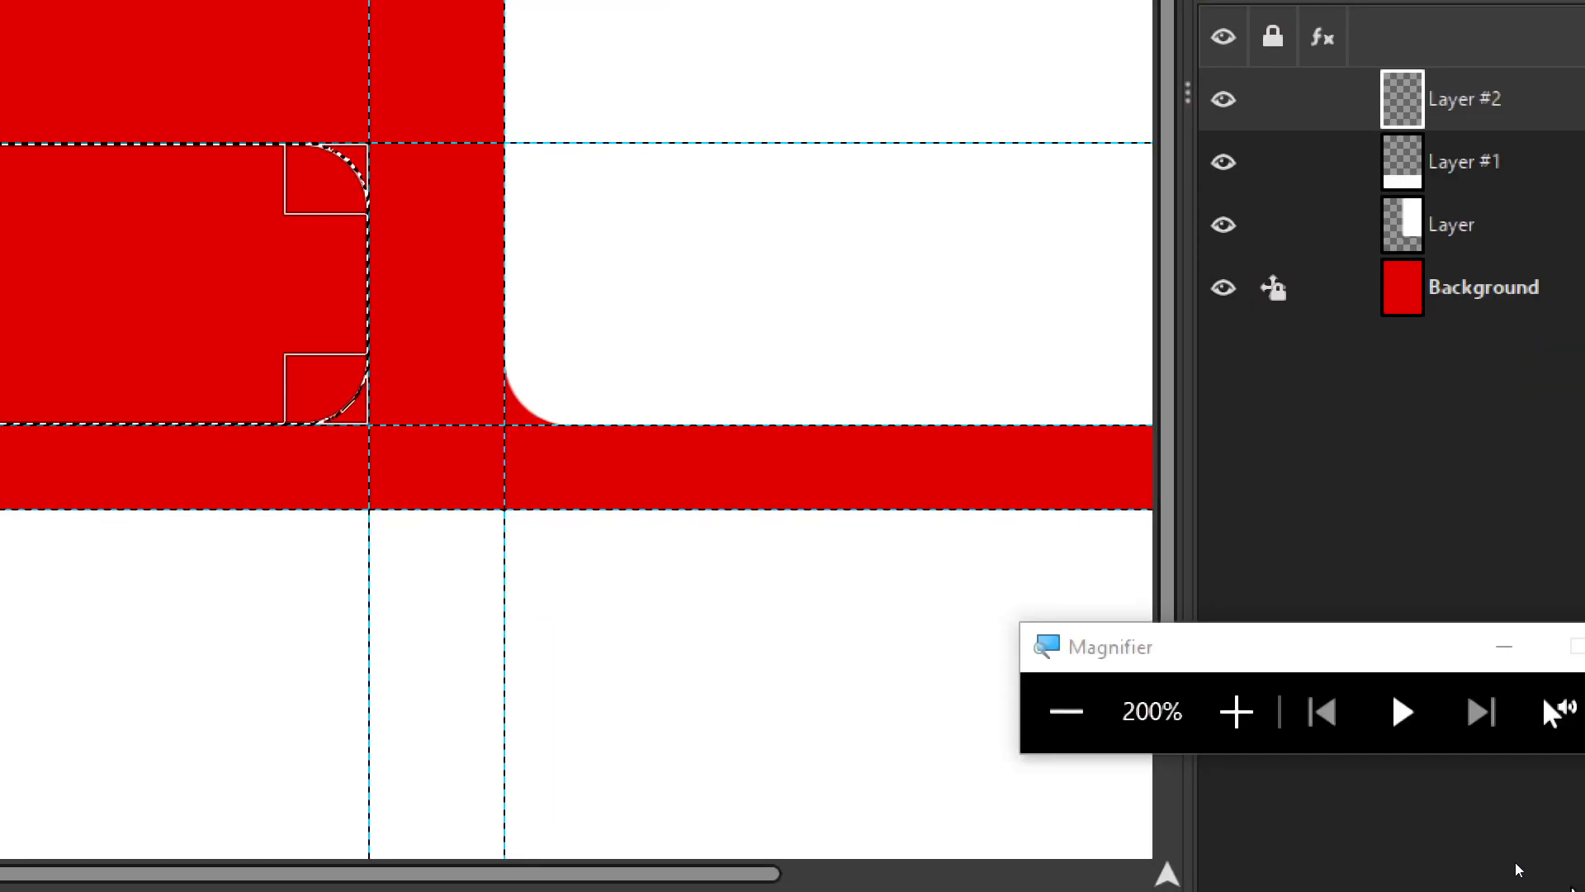
click(1066, 712)
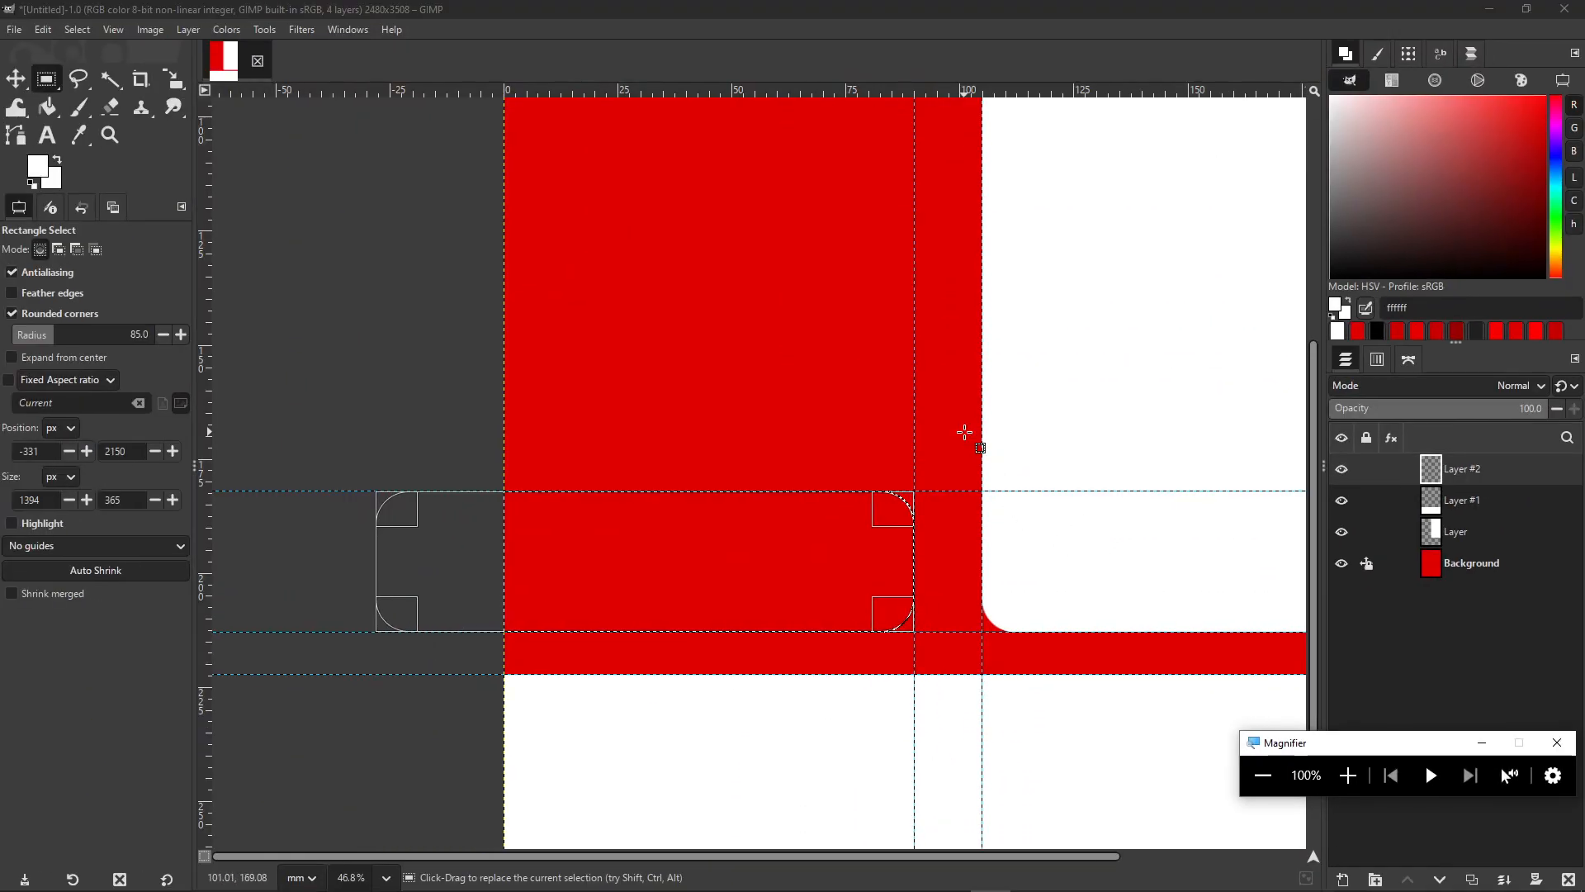
click(12, 314)
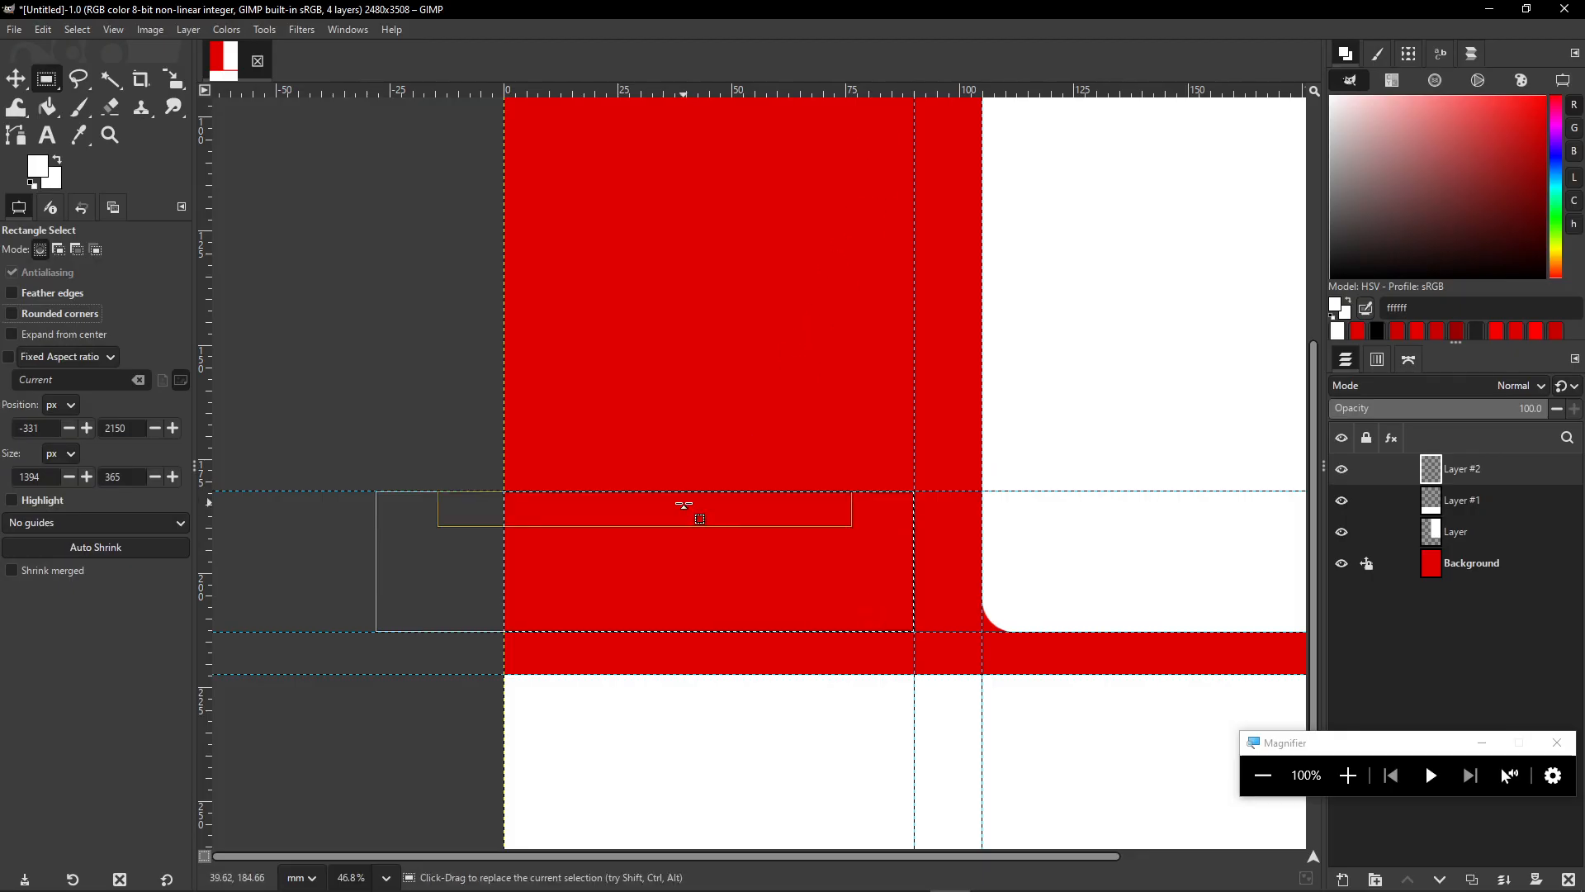
click(74, 313)
- Redraw the rounded strip from the left edge to the 90 mm guide between the horizontal guides
click(317, 340)
key(ctrl+z)
key(ctrl+z)
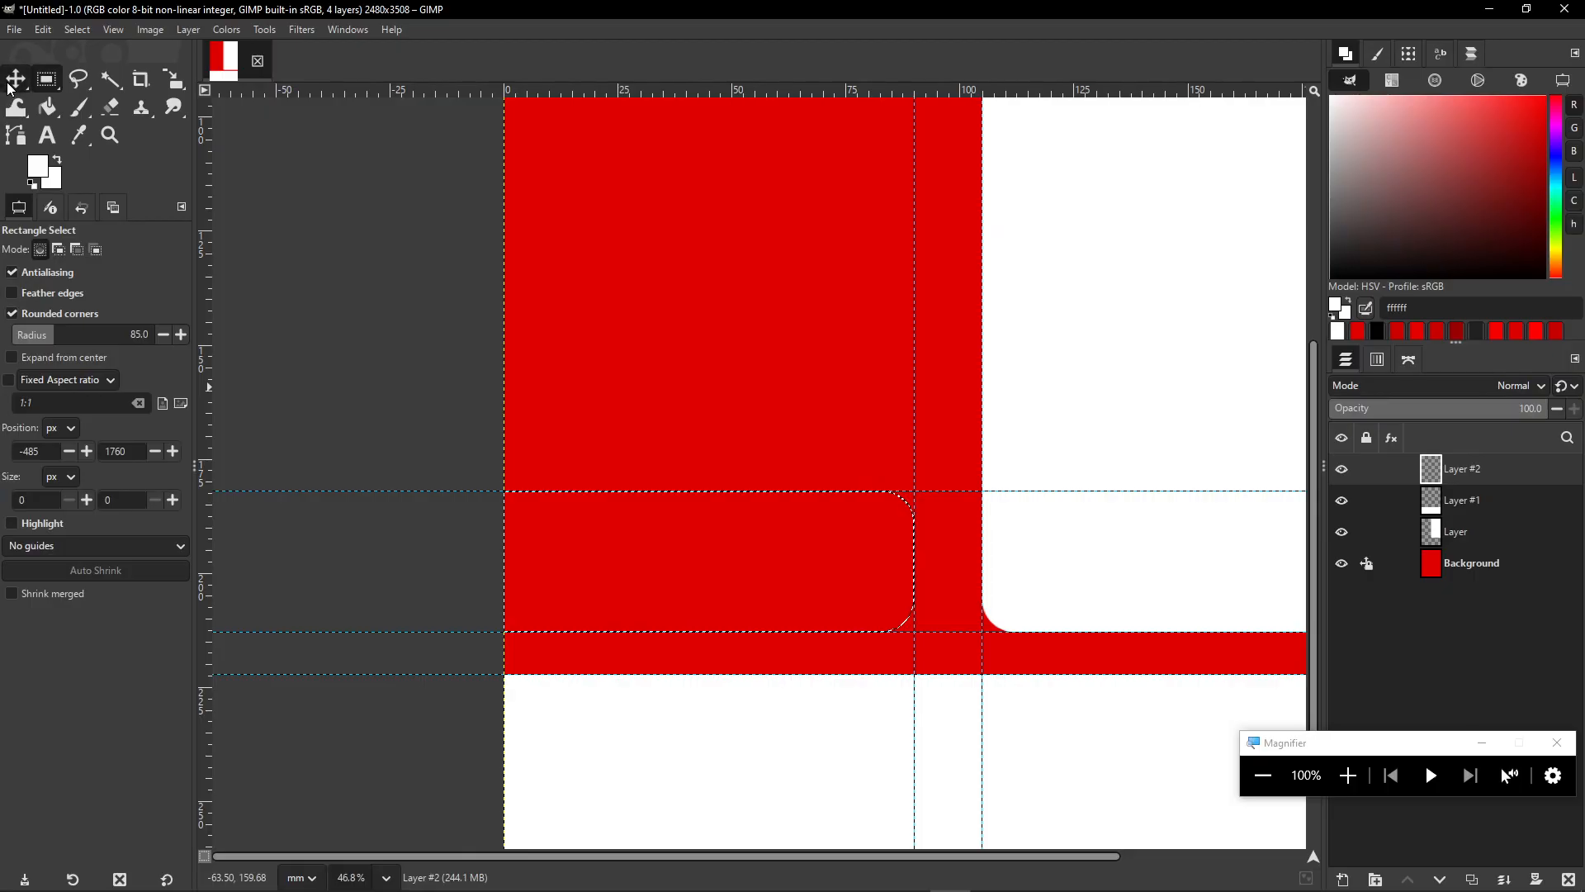
click(633, 466)
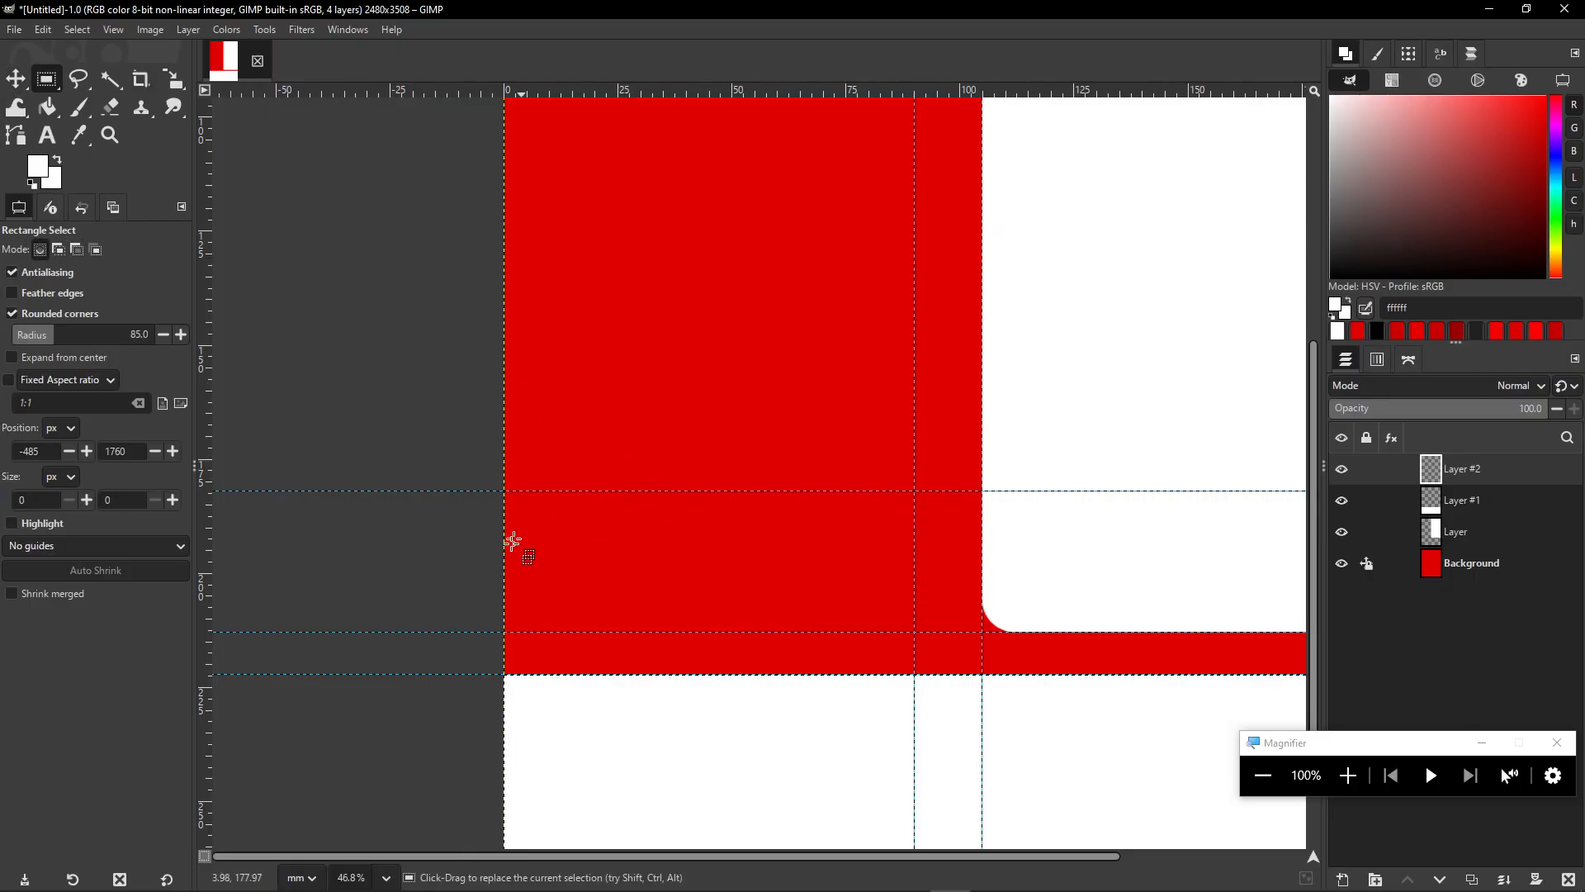
drag(369, 490, 913, 631)
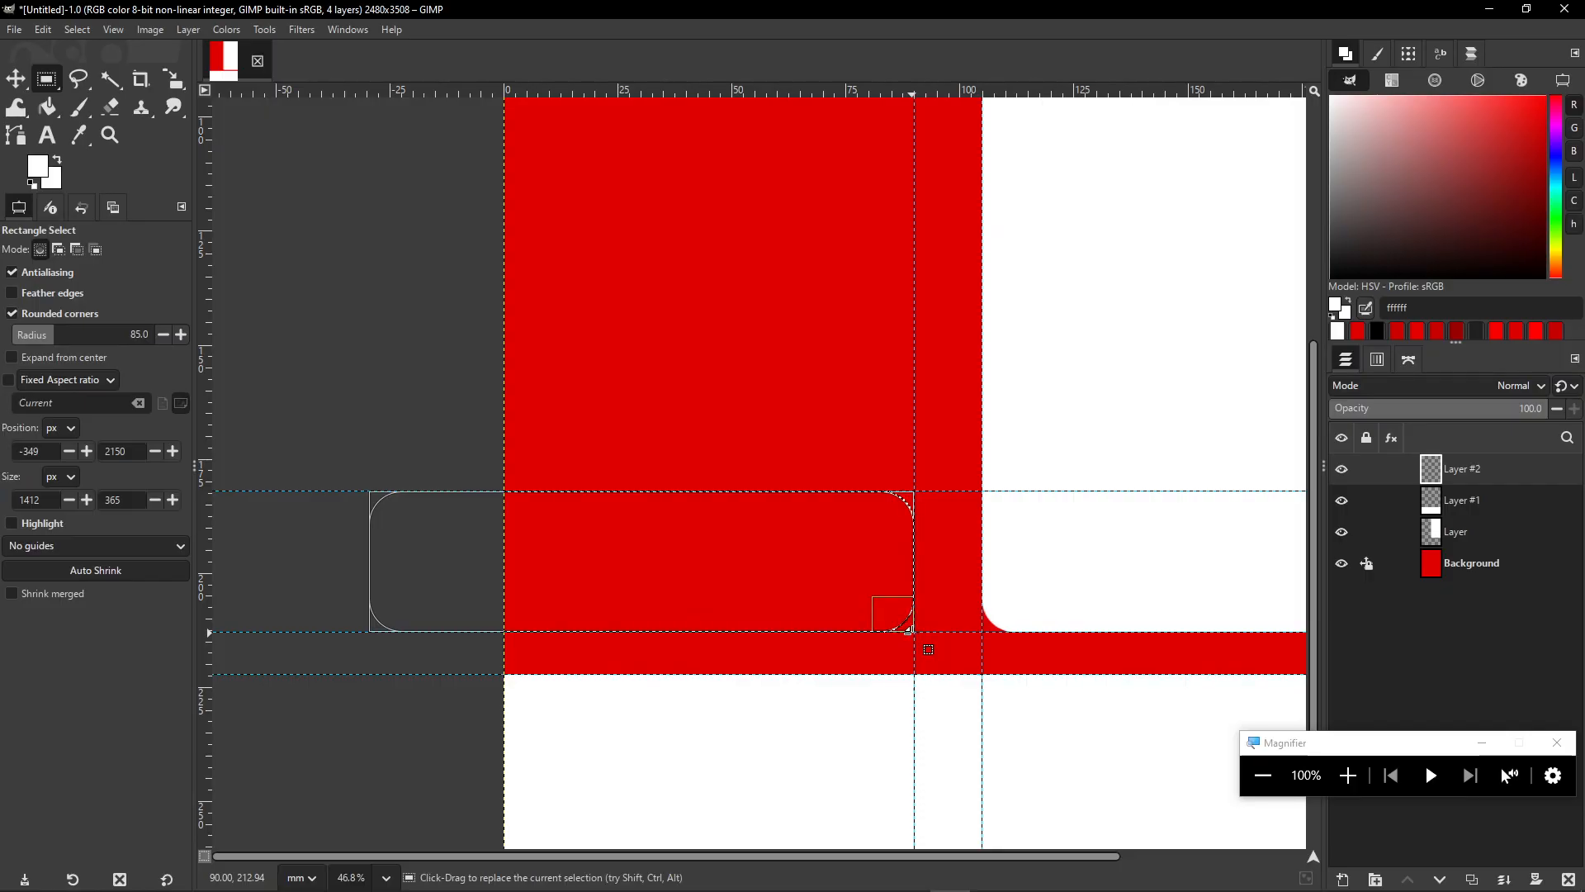
click(13, 314)
click(14, 314)
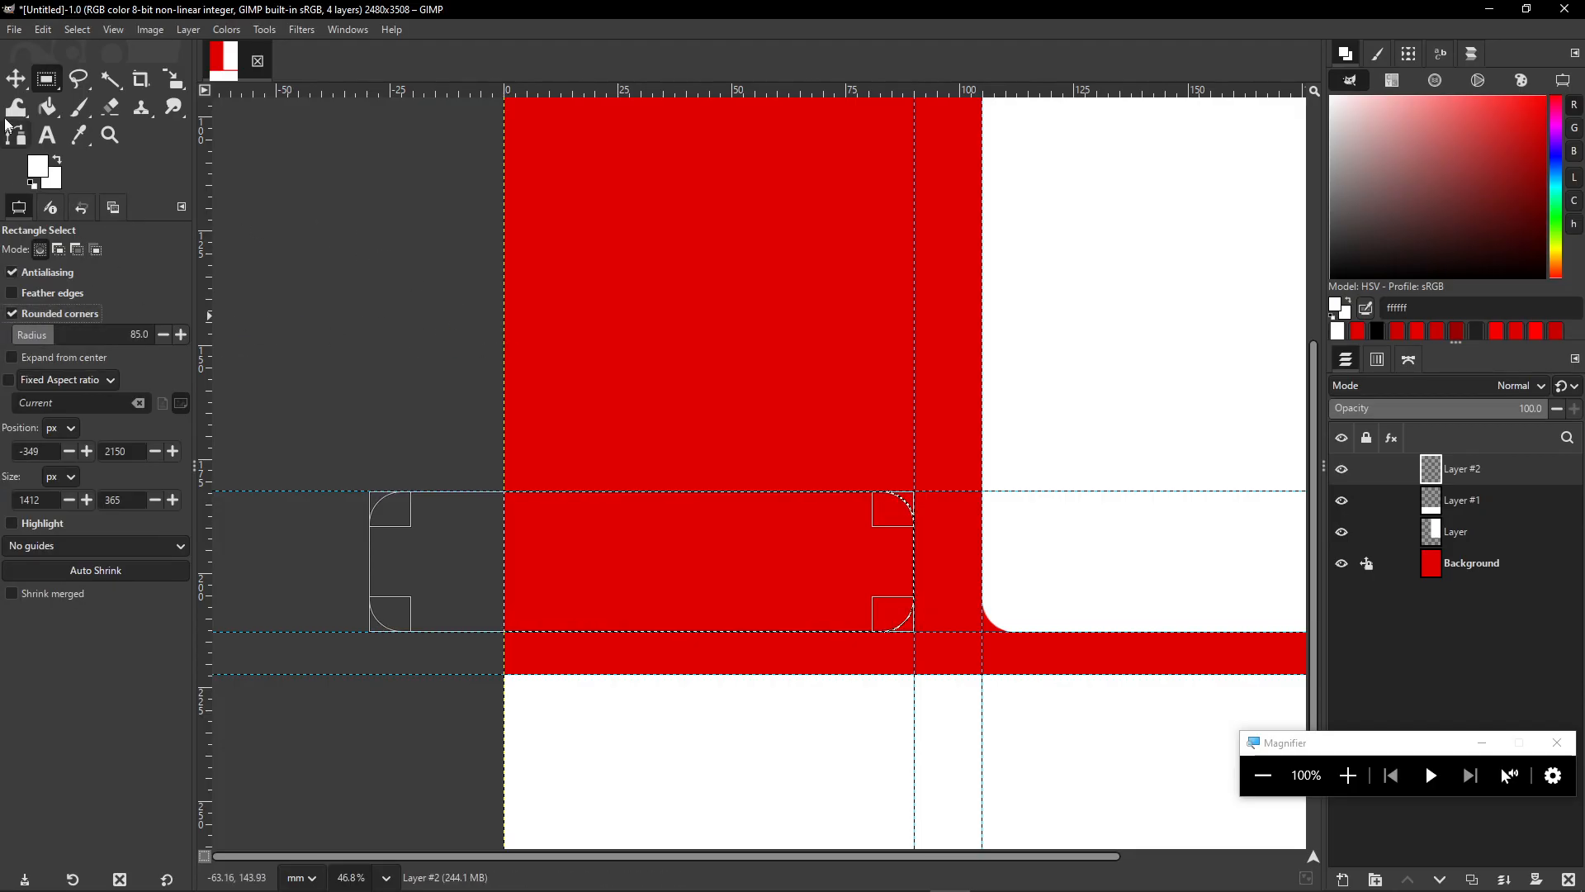
click(17, 83)
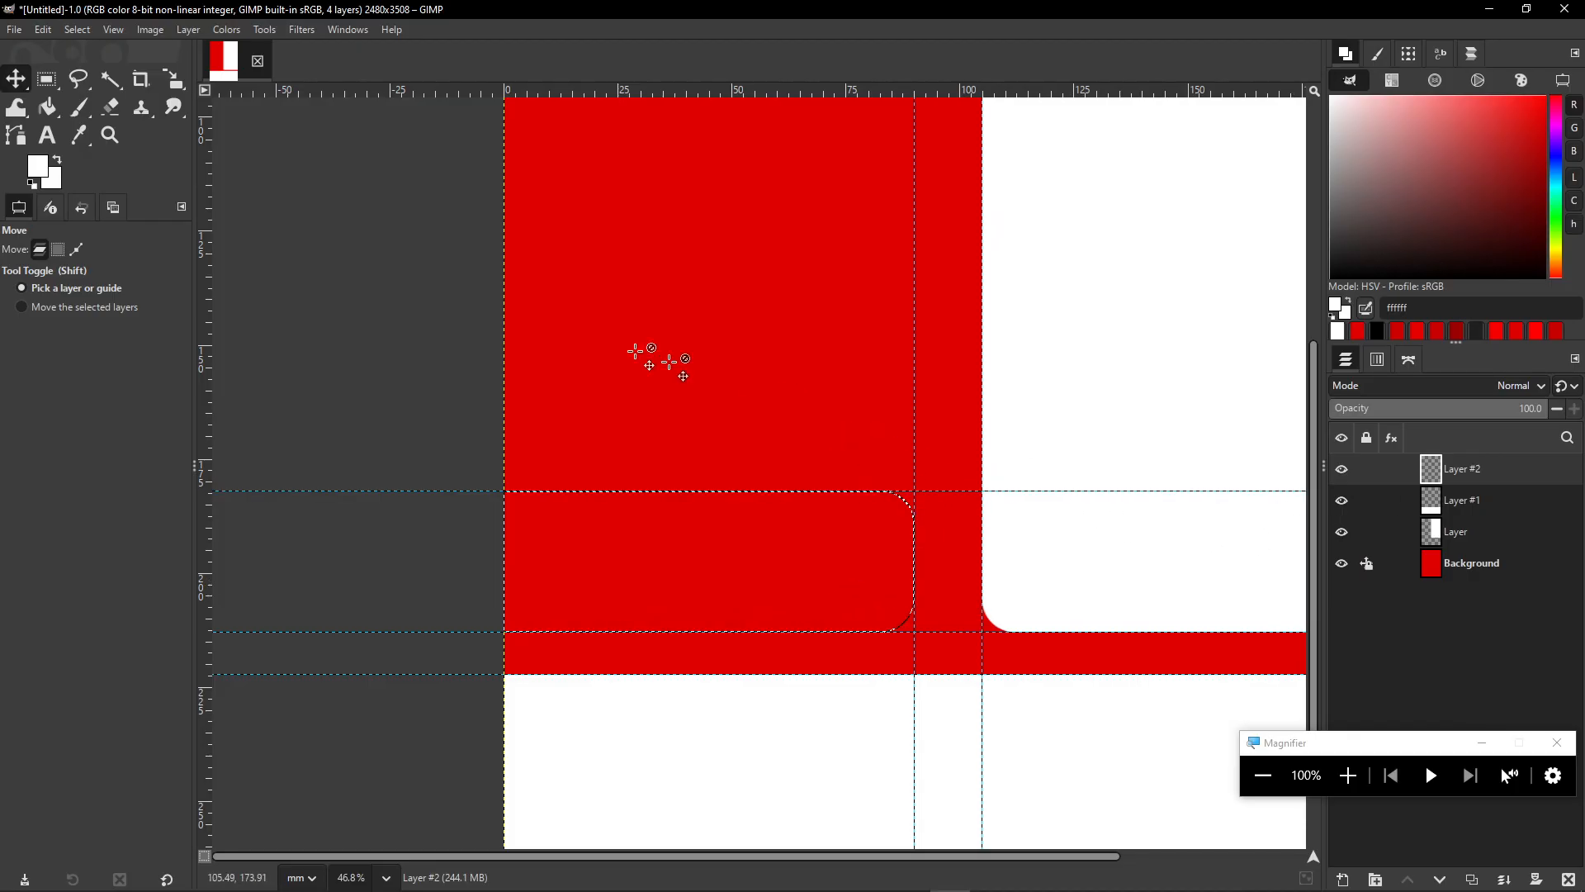
click(48, 107)
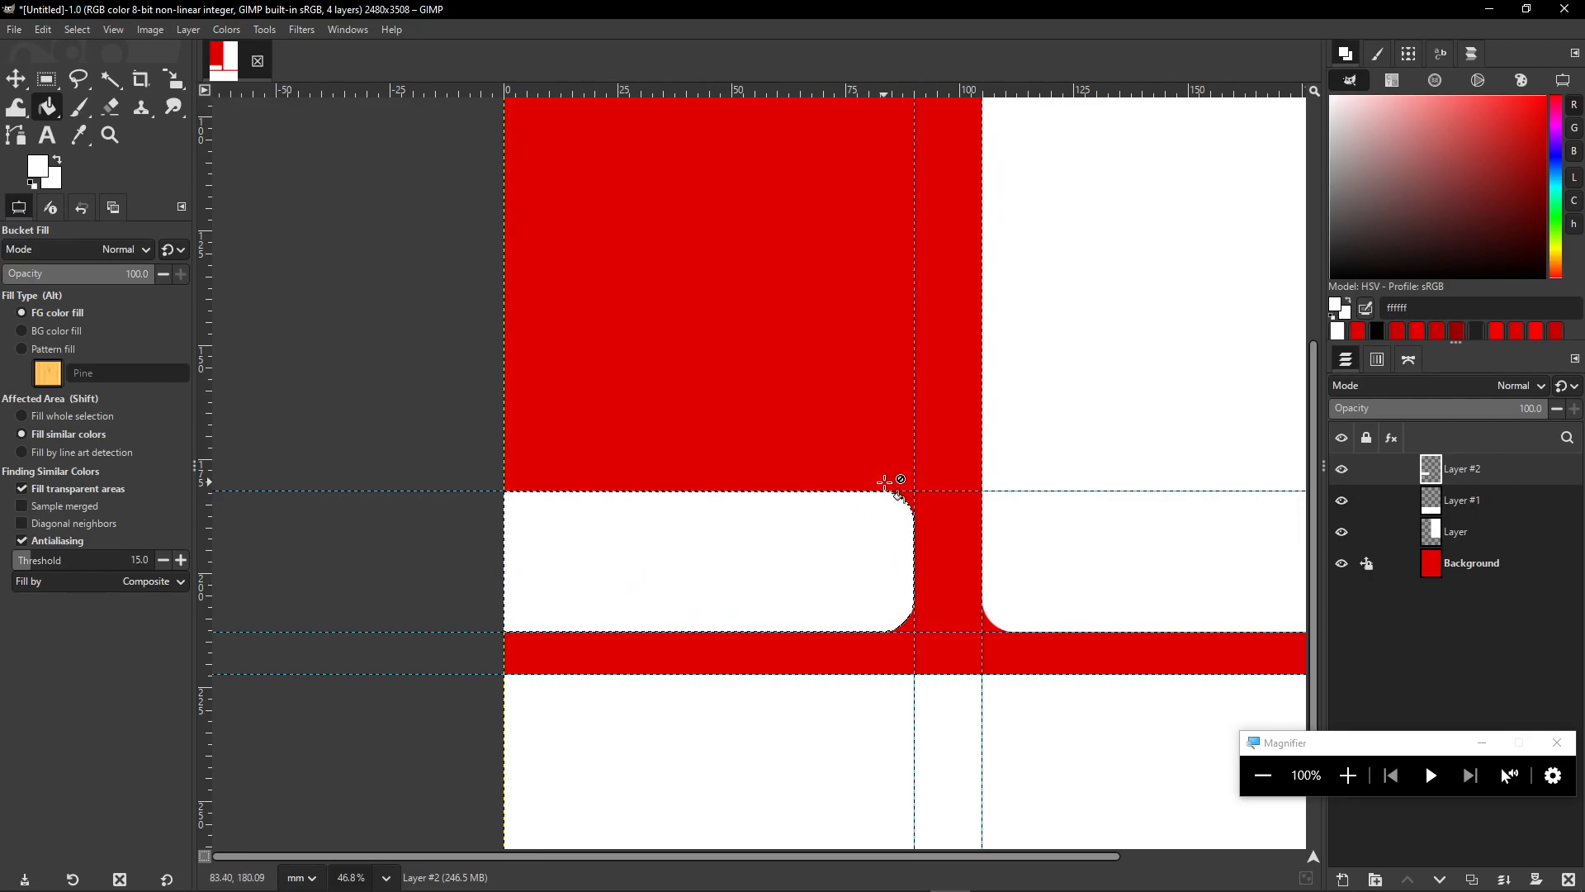
scroll(934, 379, down, 5)
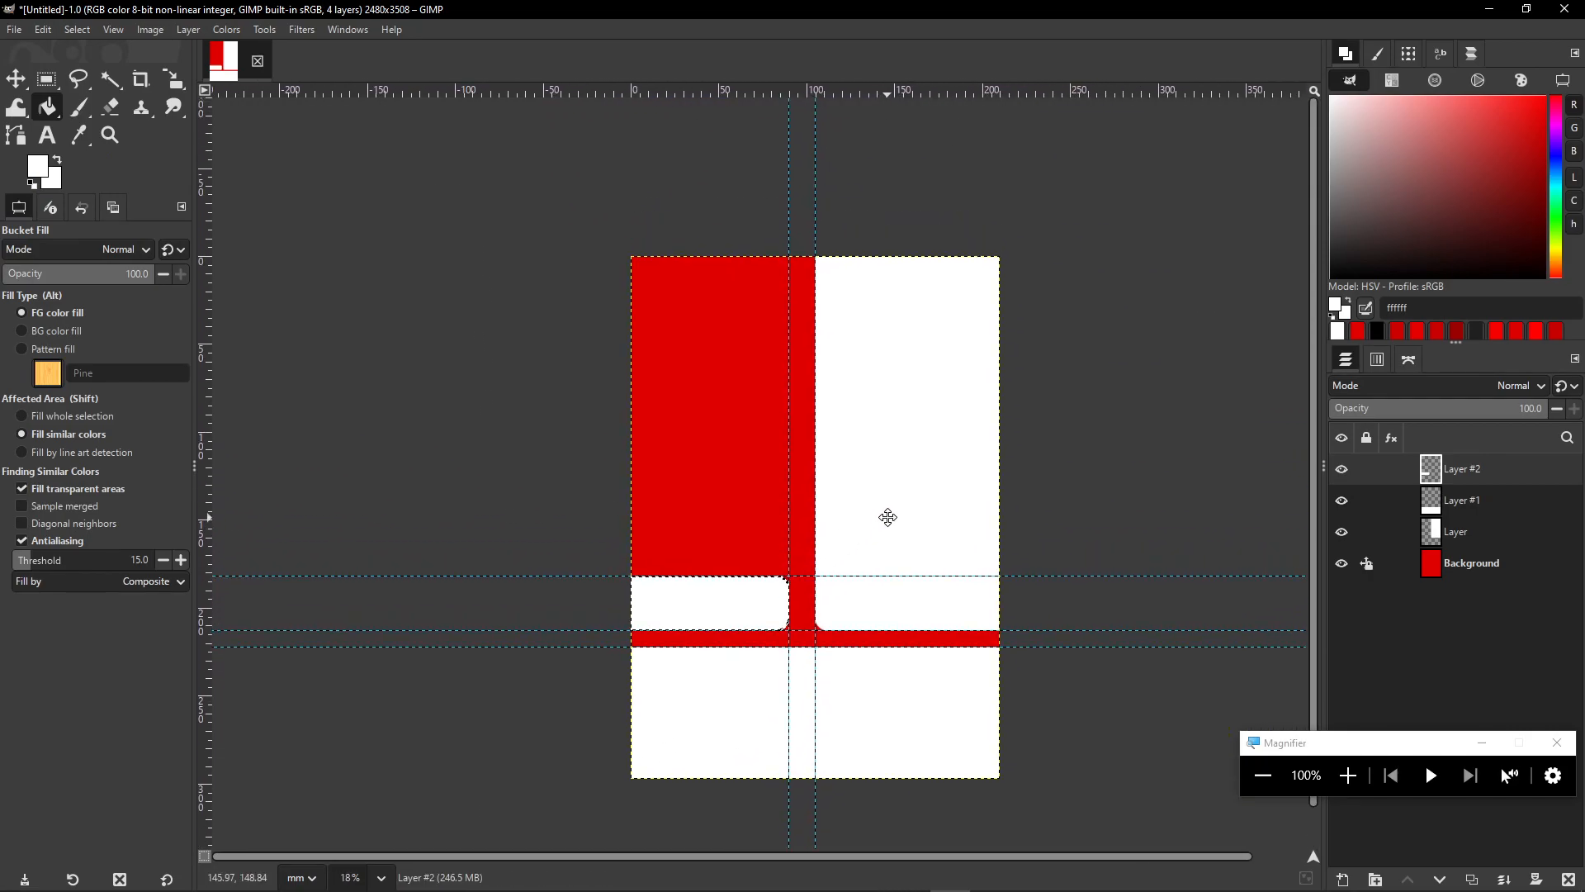
scroll(835, 463, up, 1)
click(1031, 882)
scroll(626, 330, up, 3)
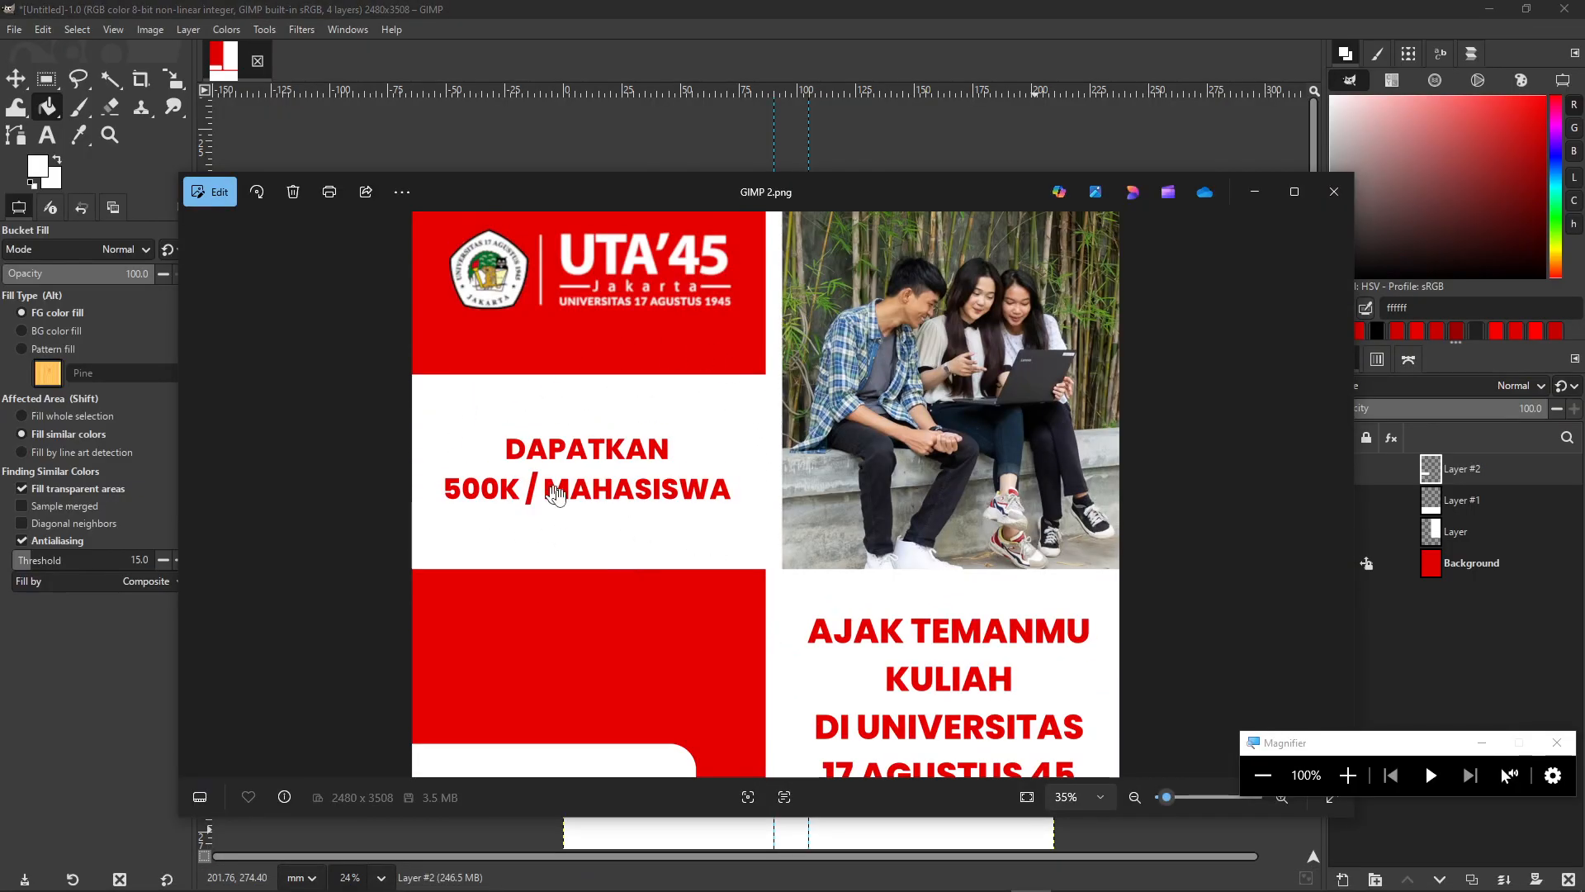
click(766, 8)
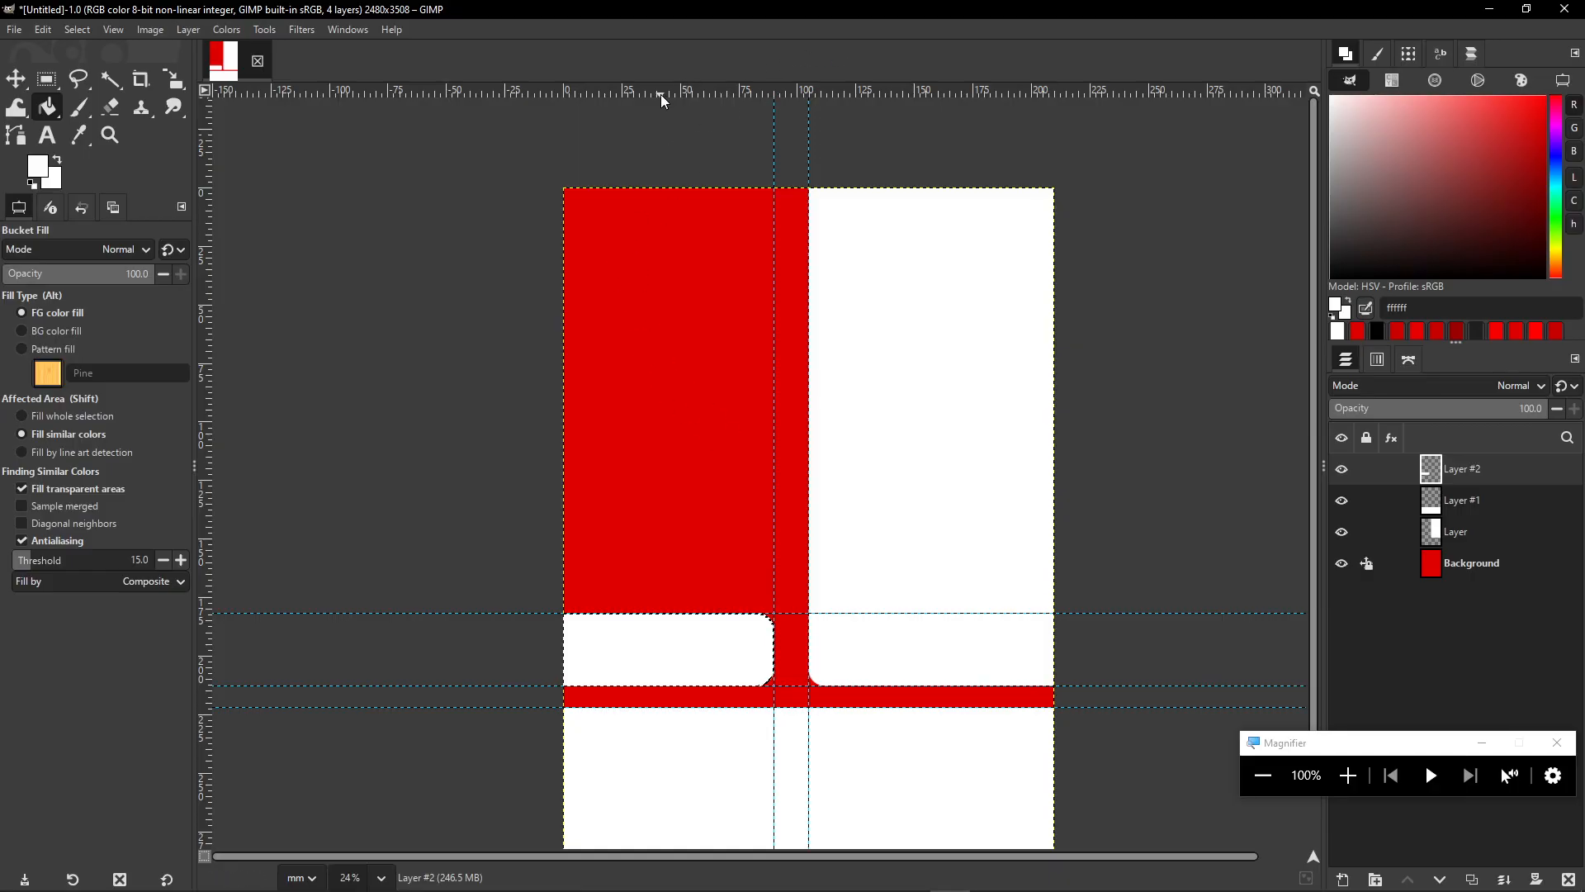
- Drag horizontal guides down to about 66 mm and 127 mm across the upper page
drag(665, 95, 674, 341)
drag(552, 92, 615, 475)
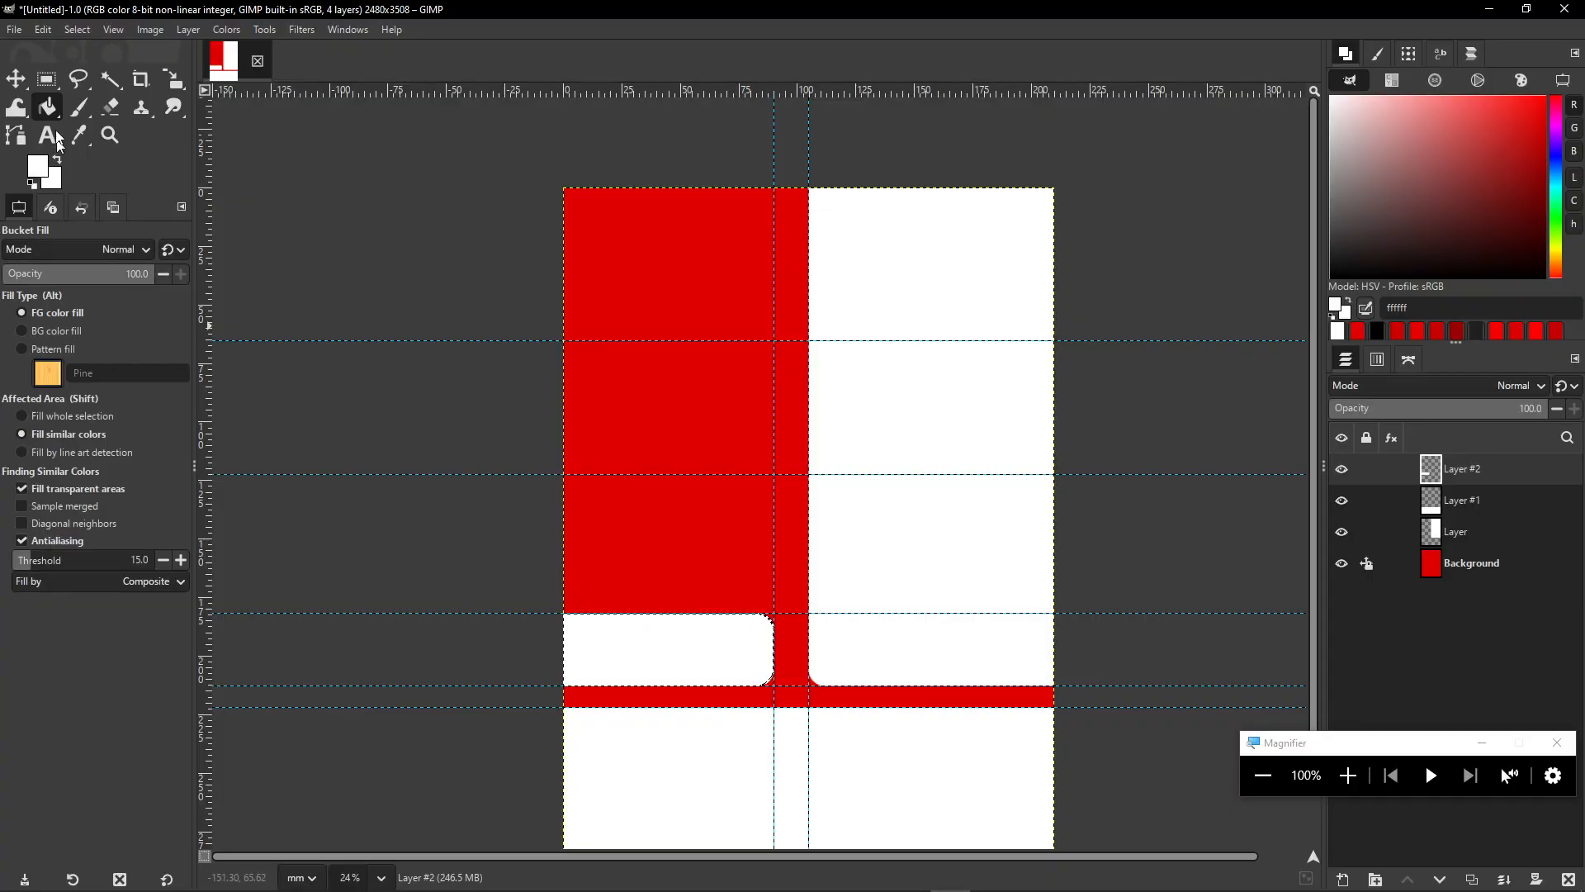
click(48, 84)
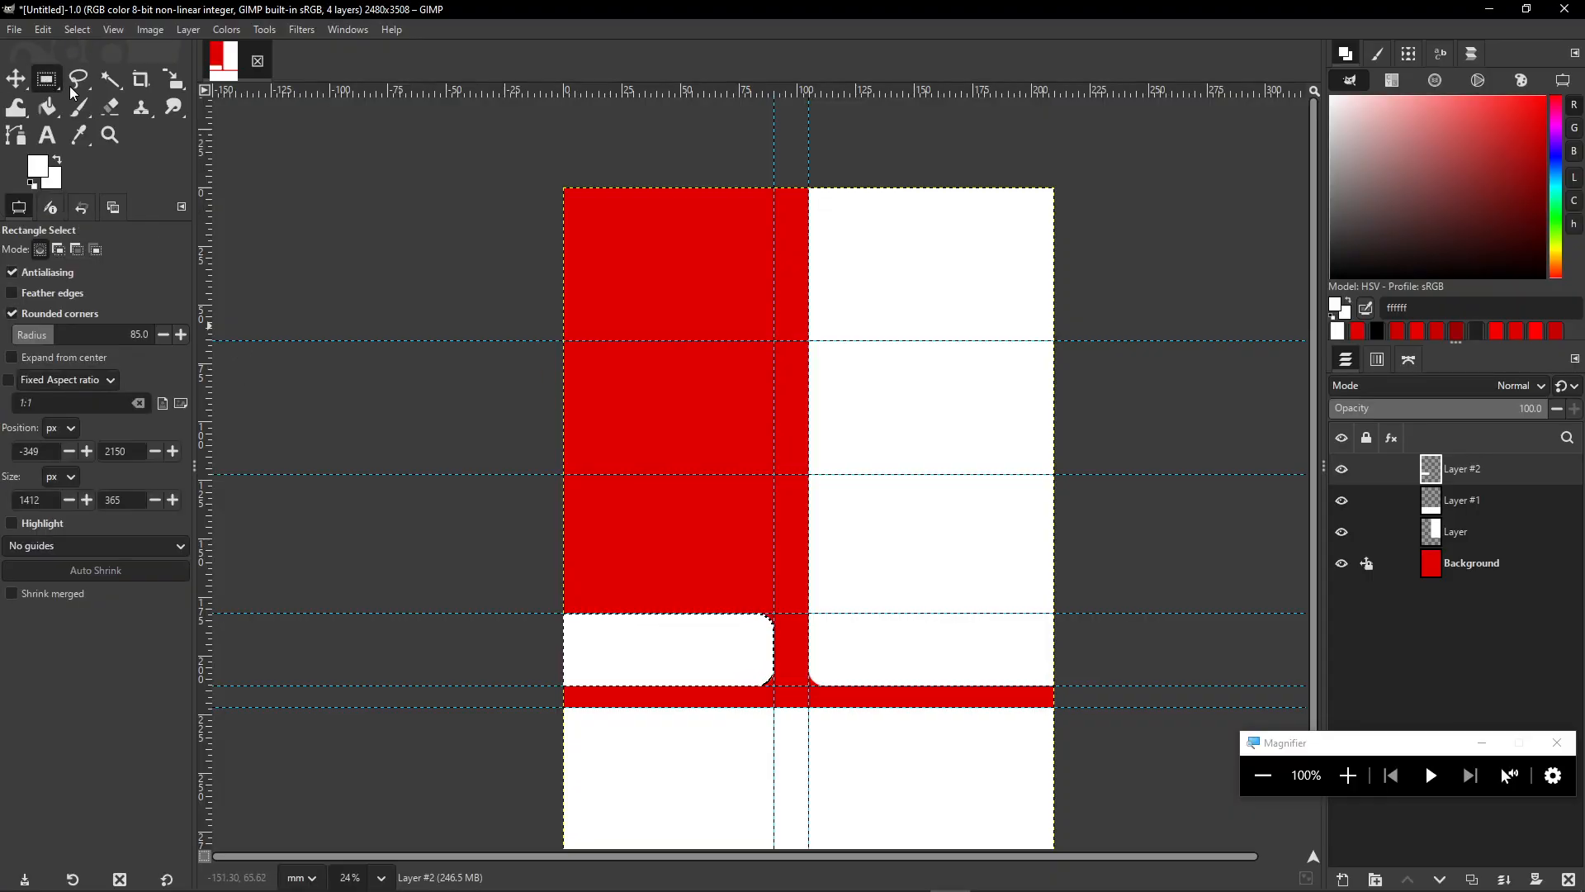
- Uncheck Rounded corners in the Rectangle Select tool options
click(11, 315)
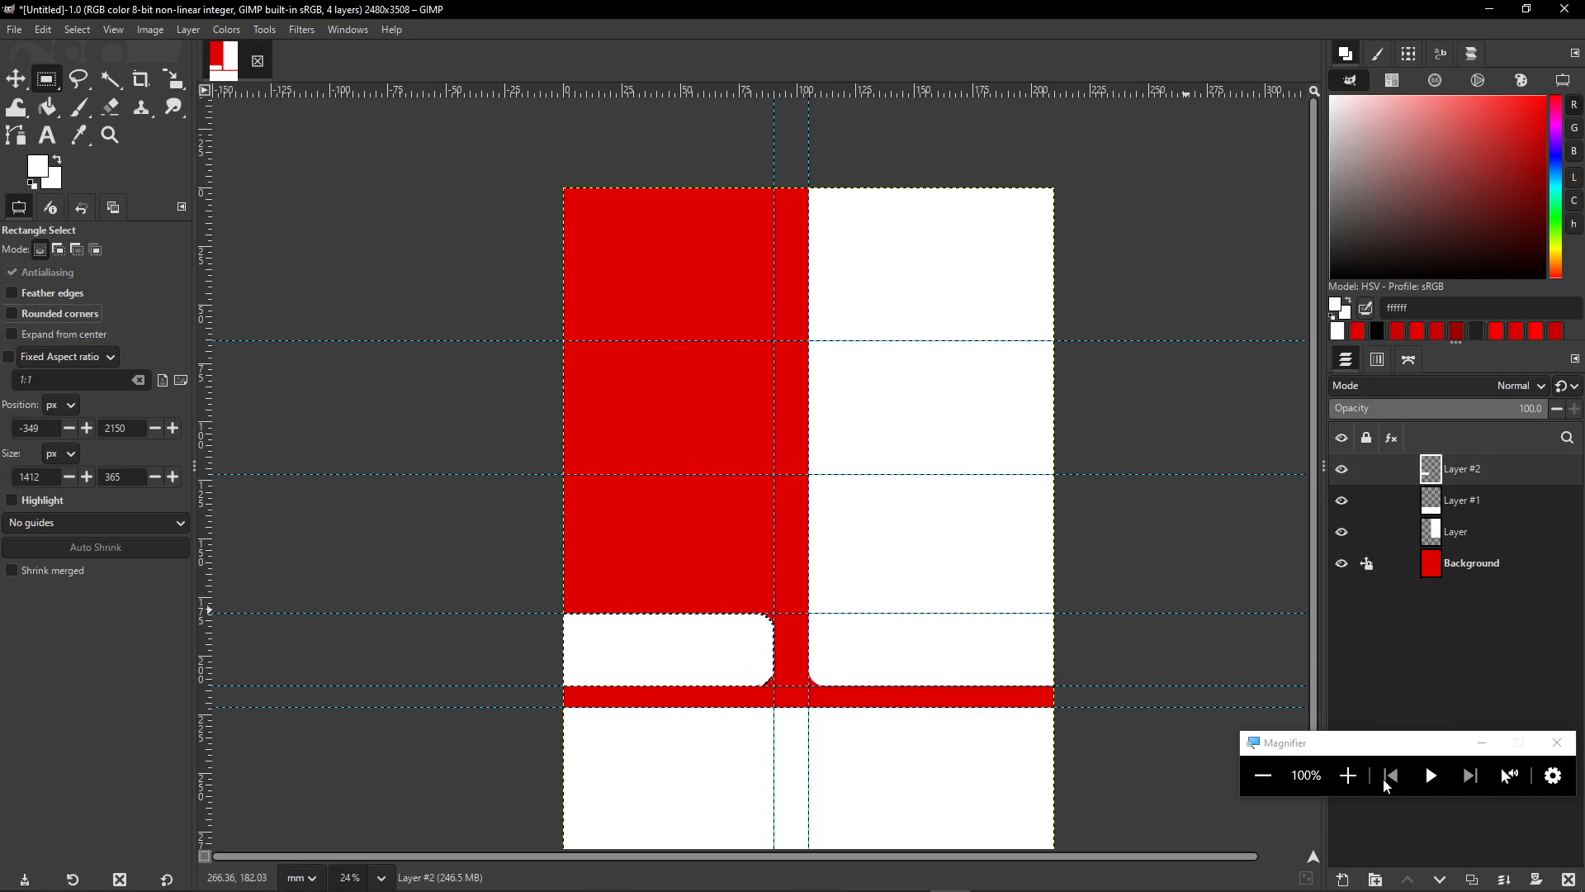
click(1349, 775)
click(22, 101)
click(22, 102)
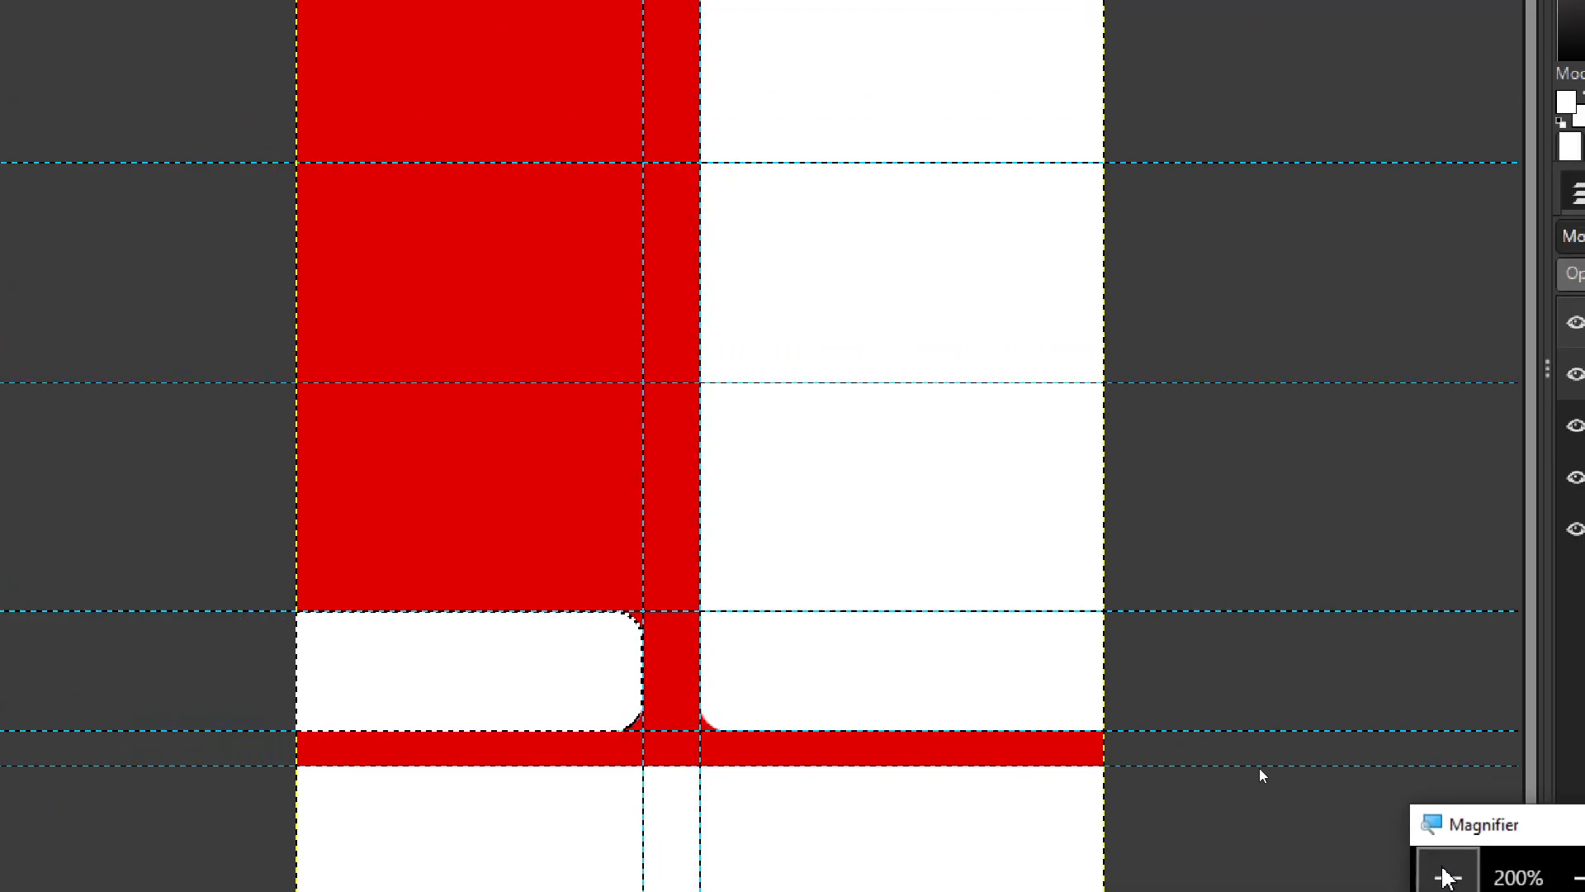
key(super+minus)
drag(1306, 741, 1232, 684)
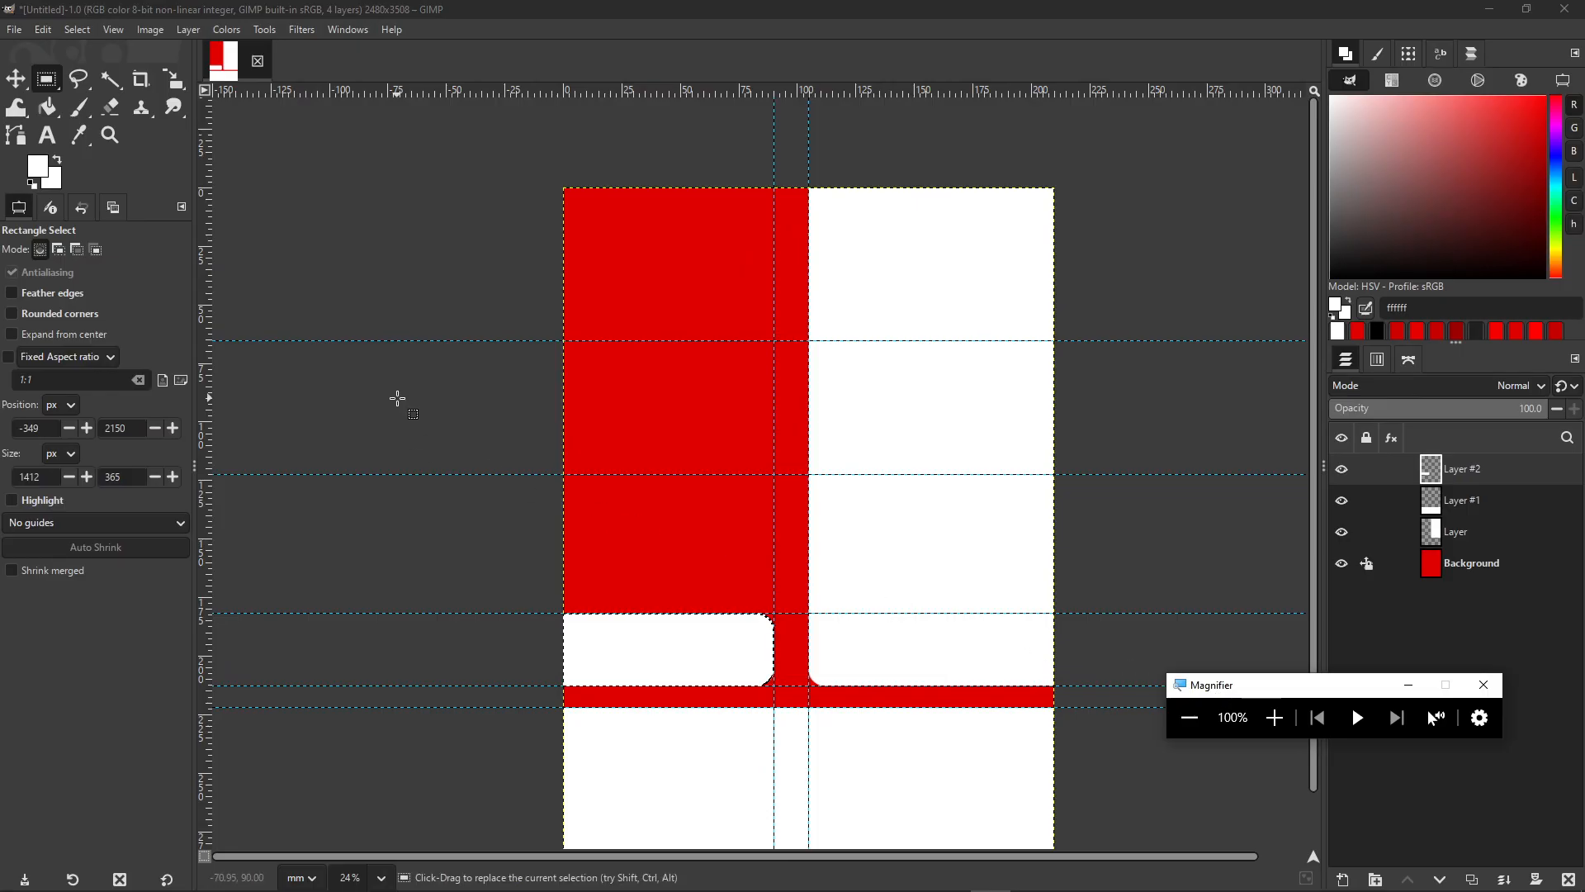
scroll(483, 350, up, 3)
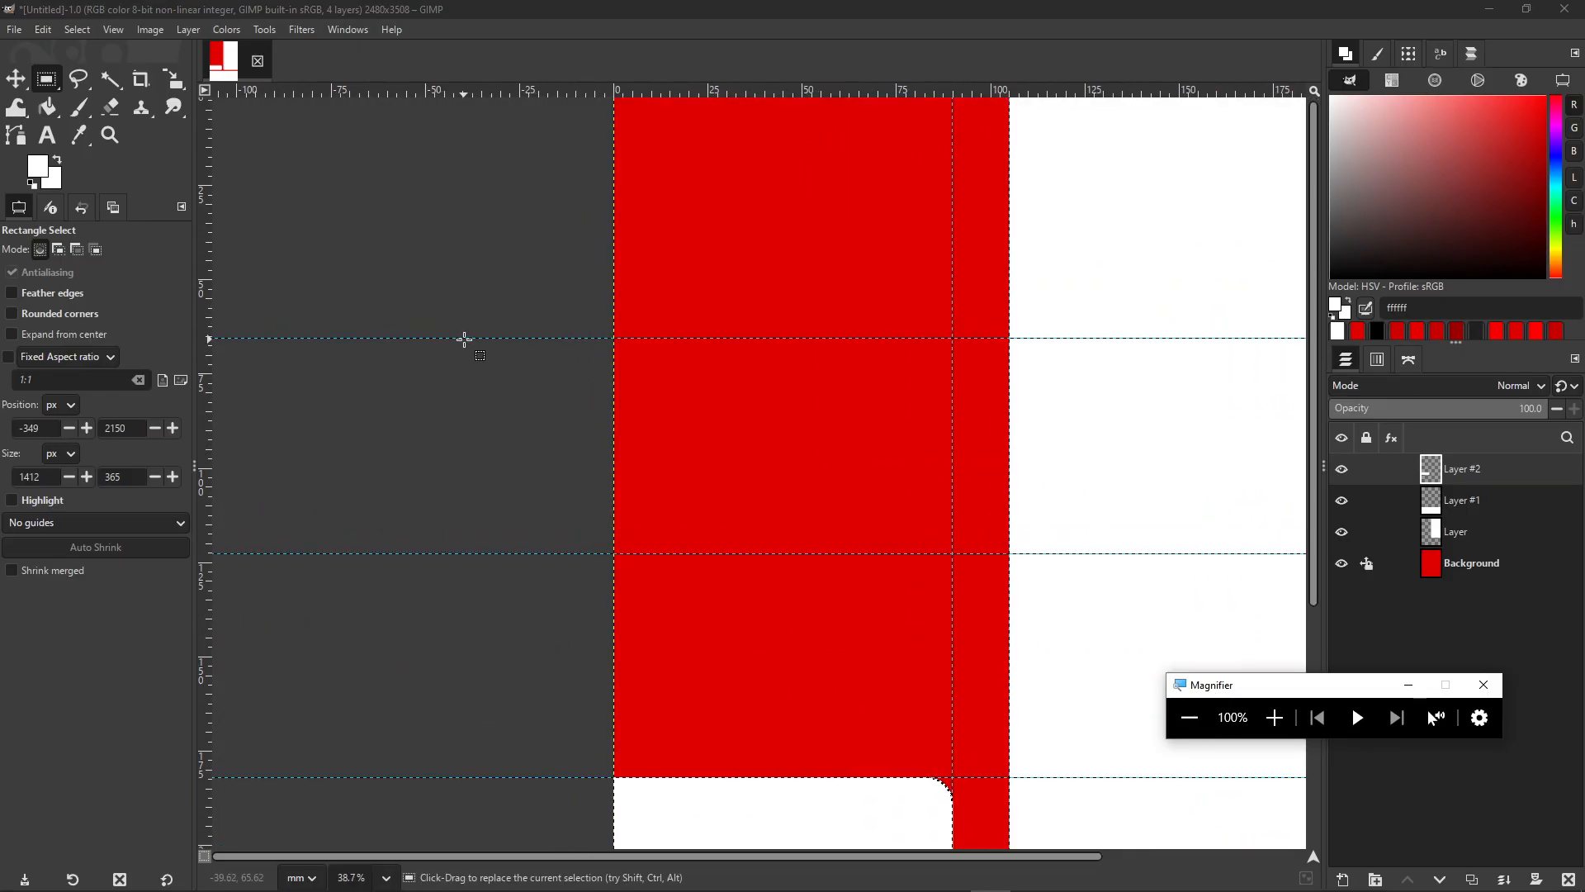
- Draw a test rectangle between the new guides, undo it, and apply Select > None
drag(463, 339, 1008, 554)
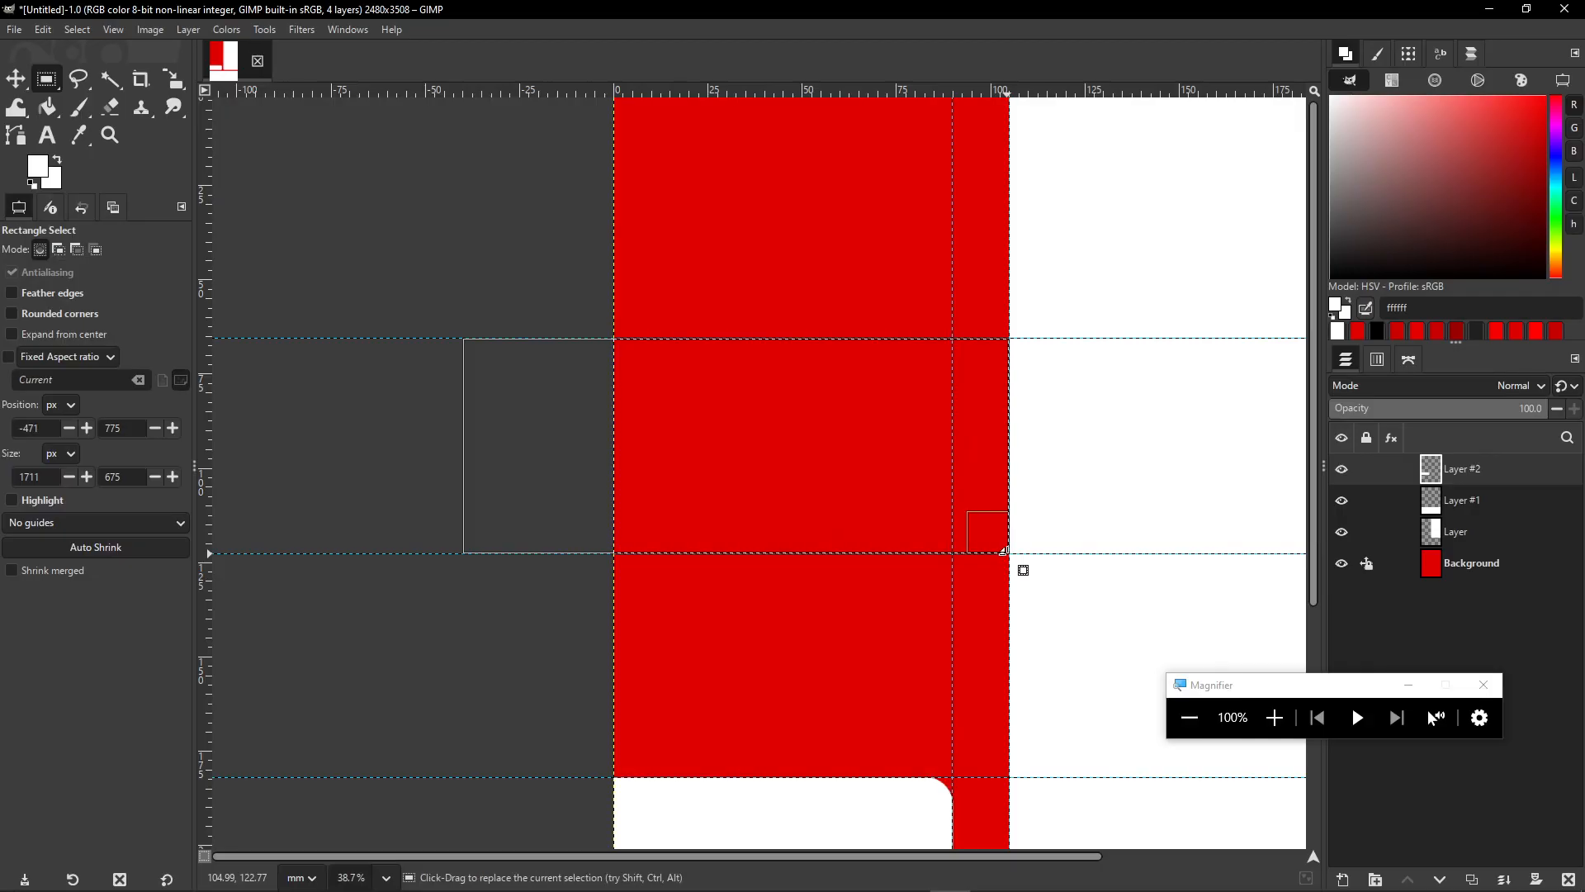
scroll(930, 573, down, 2)
scroll(896, 574, down, 1)
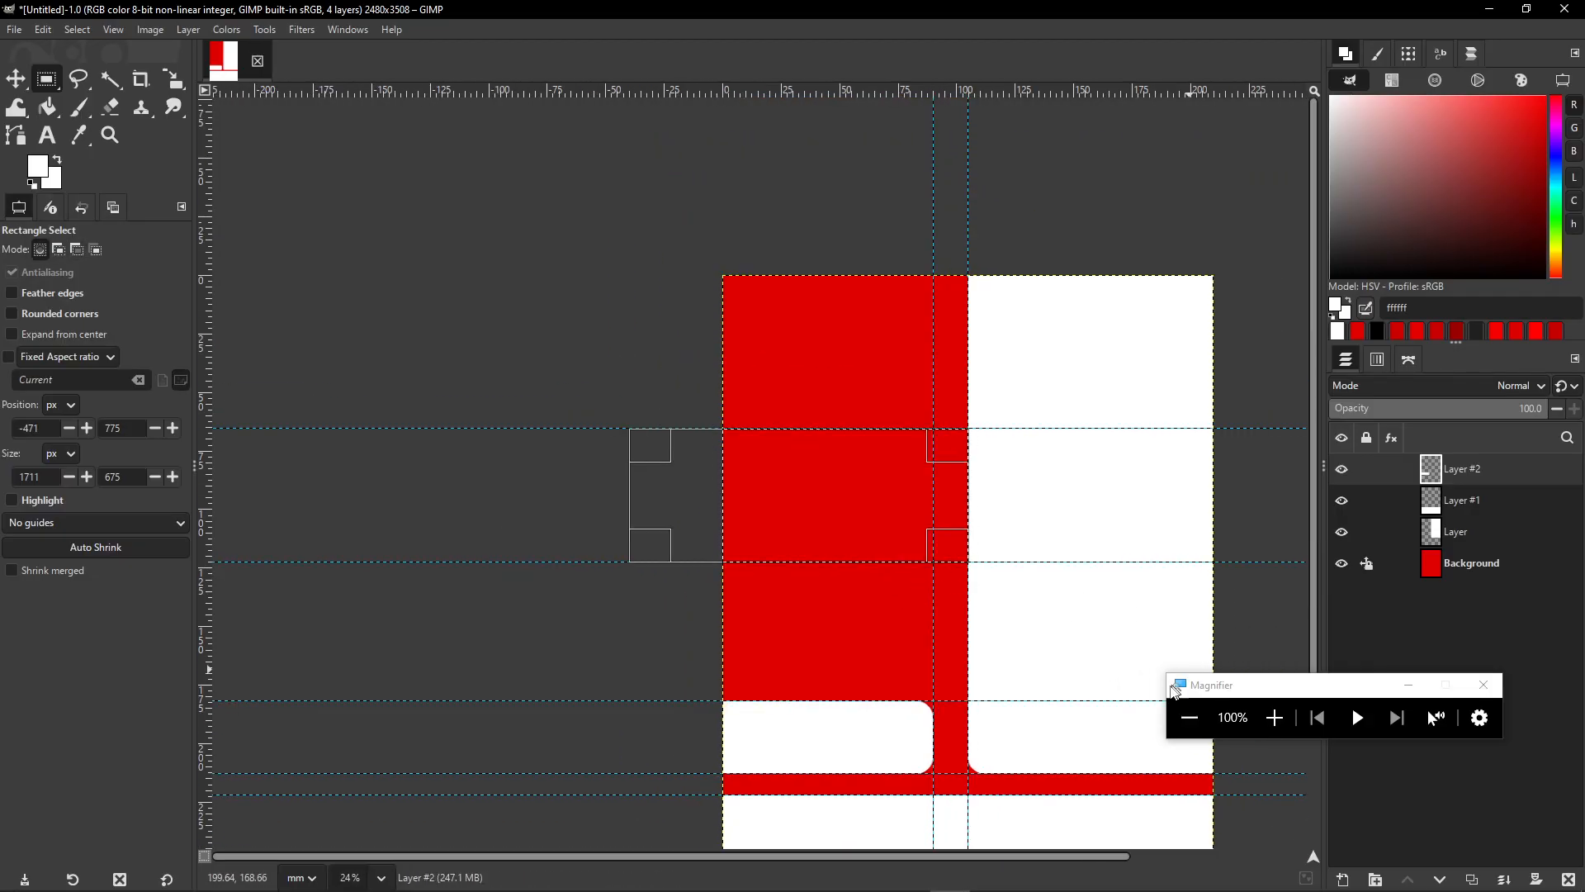
key(ctrl+z)
click(77, 30)
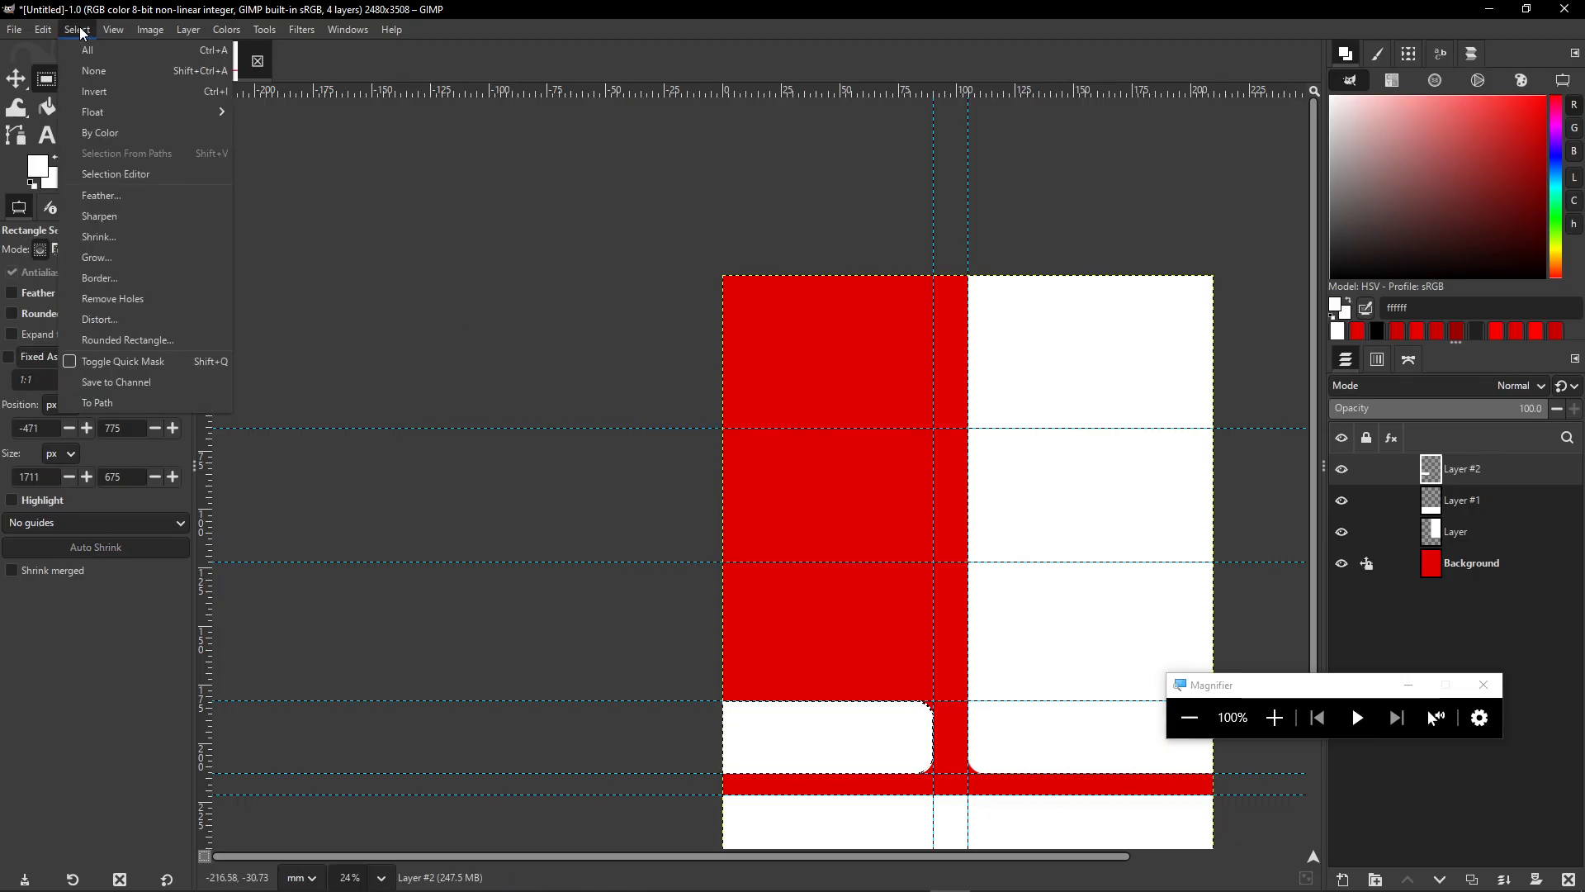
click(106, 72)
- Bring the upper poster area into view and add a new transparent layer
drag(1031, 537, 929, 336)
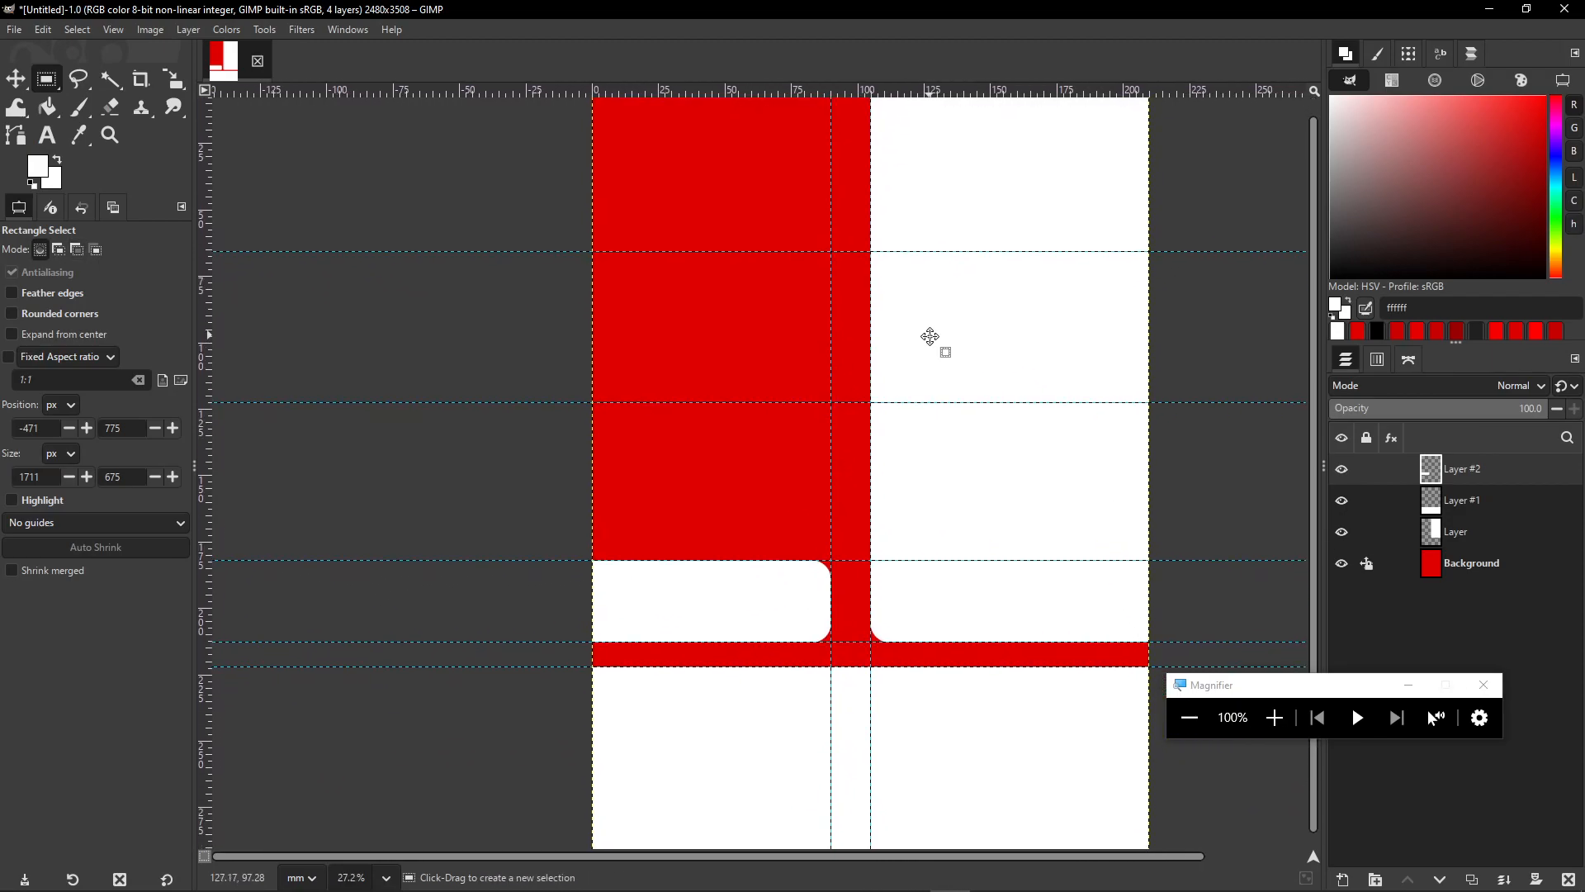
scroll(659, 578, up, 4)
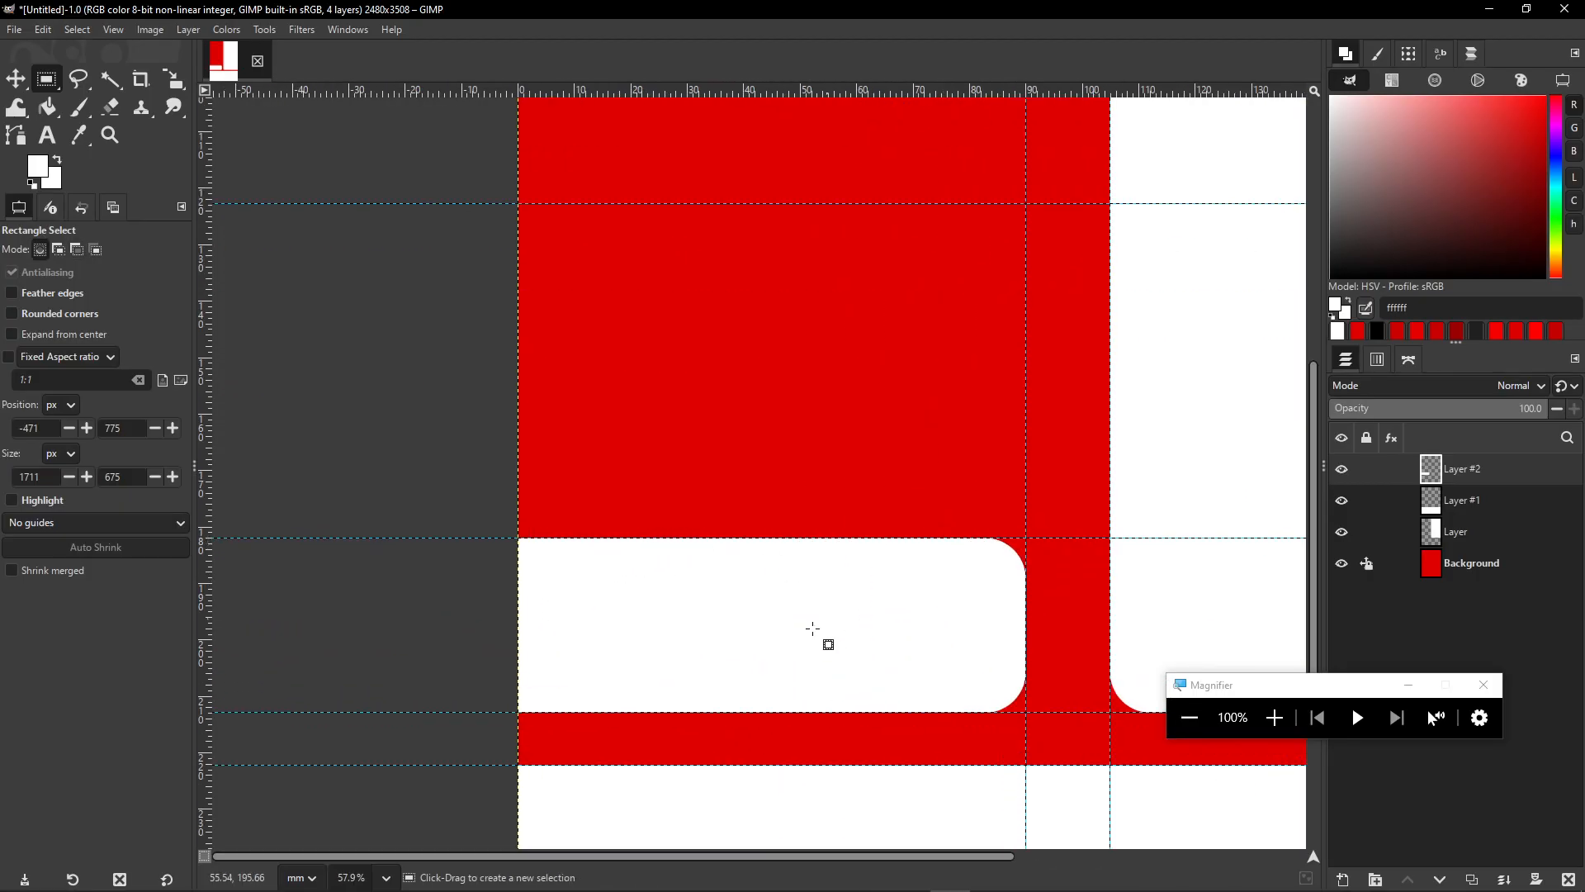
scroll(826, 421, down, 3)
drag(791, 322, 676, 507)
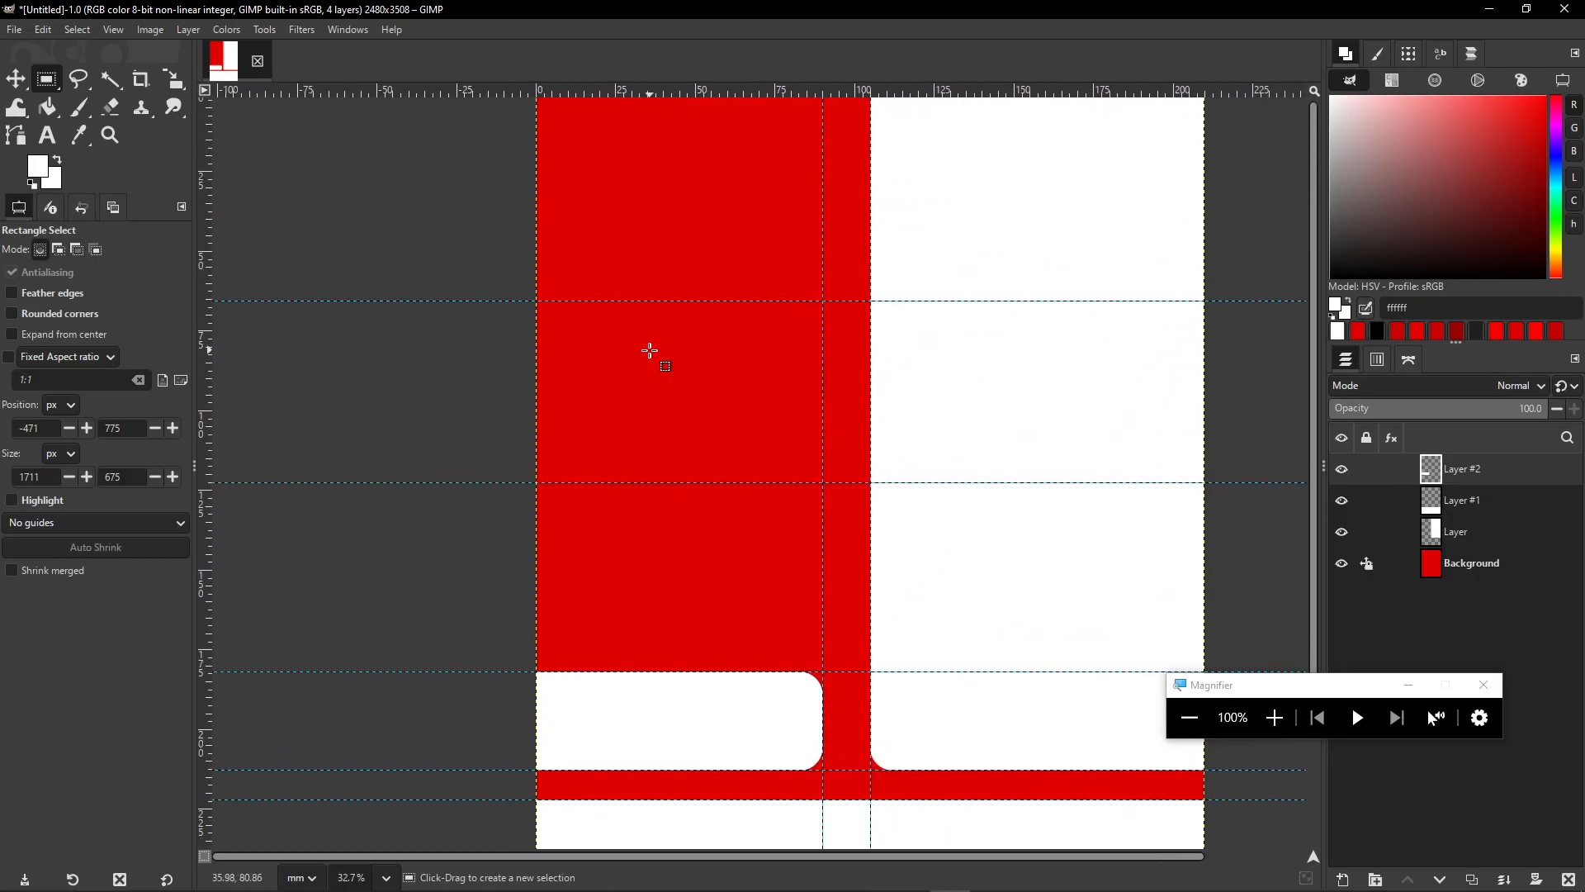
drag(1254, 684, 1042, 569)
click(1343, 879)
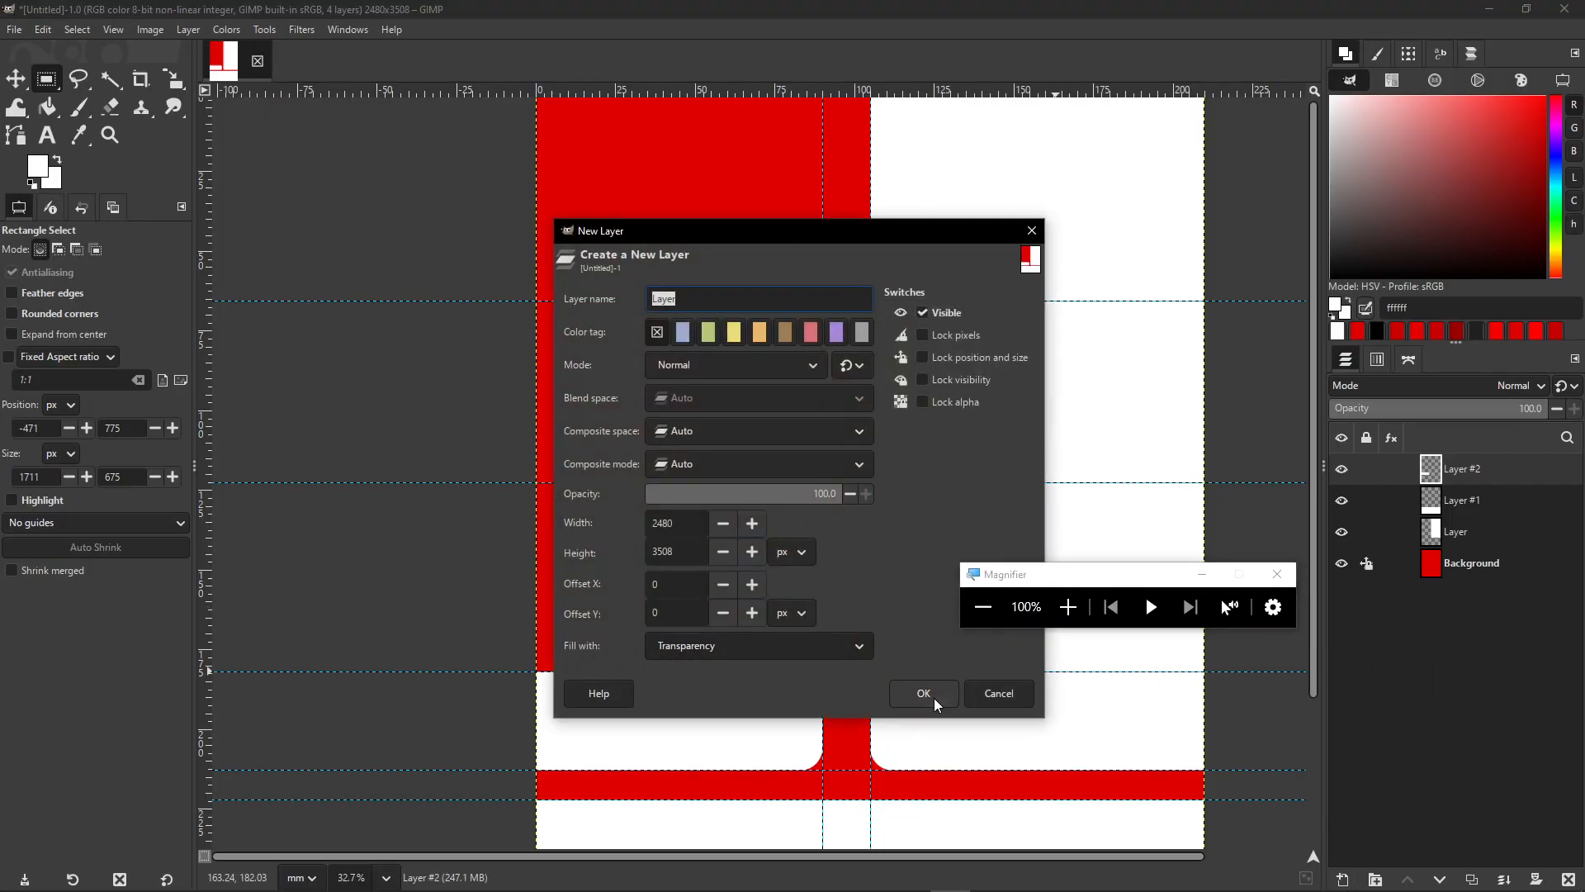
click(924, 694)
- Select the strip between the two newest guides and bucket-fill it with white
scroll(640, 425, up, 3)
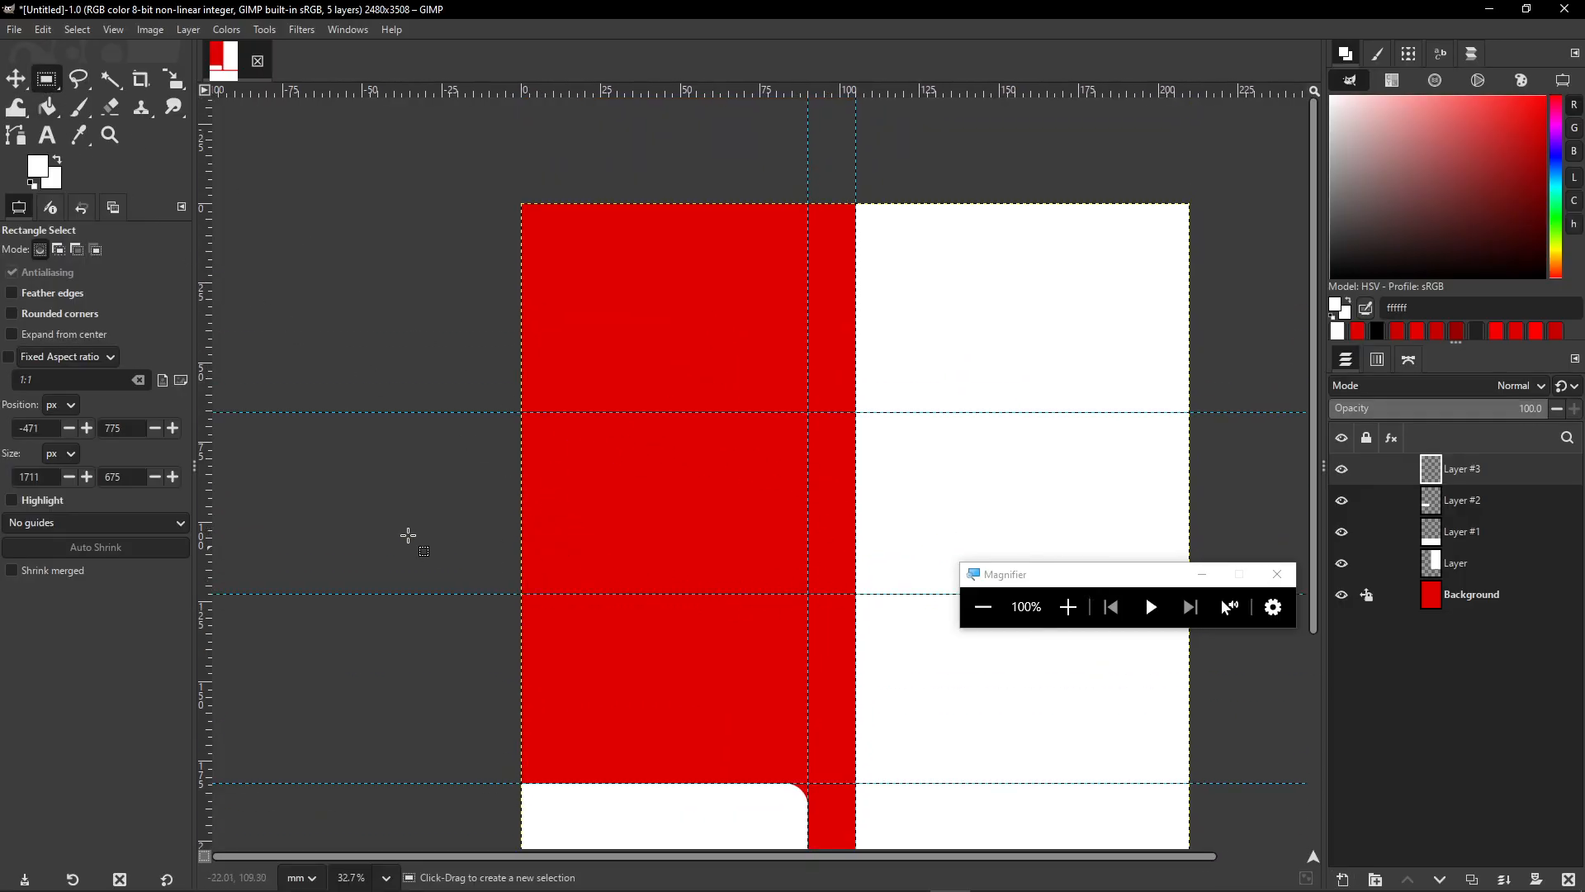
drag(413, 412, 853, 595)
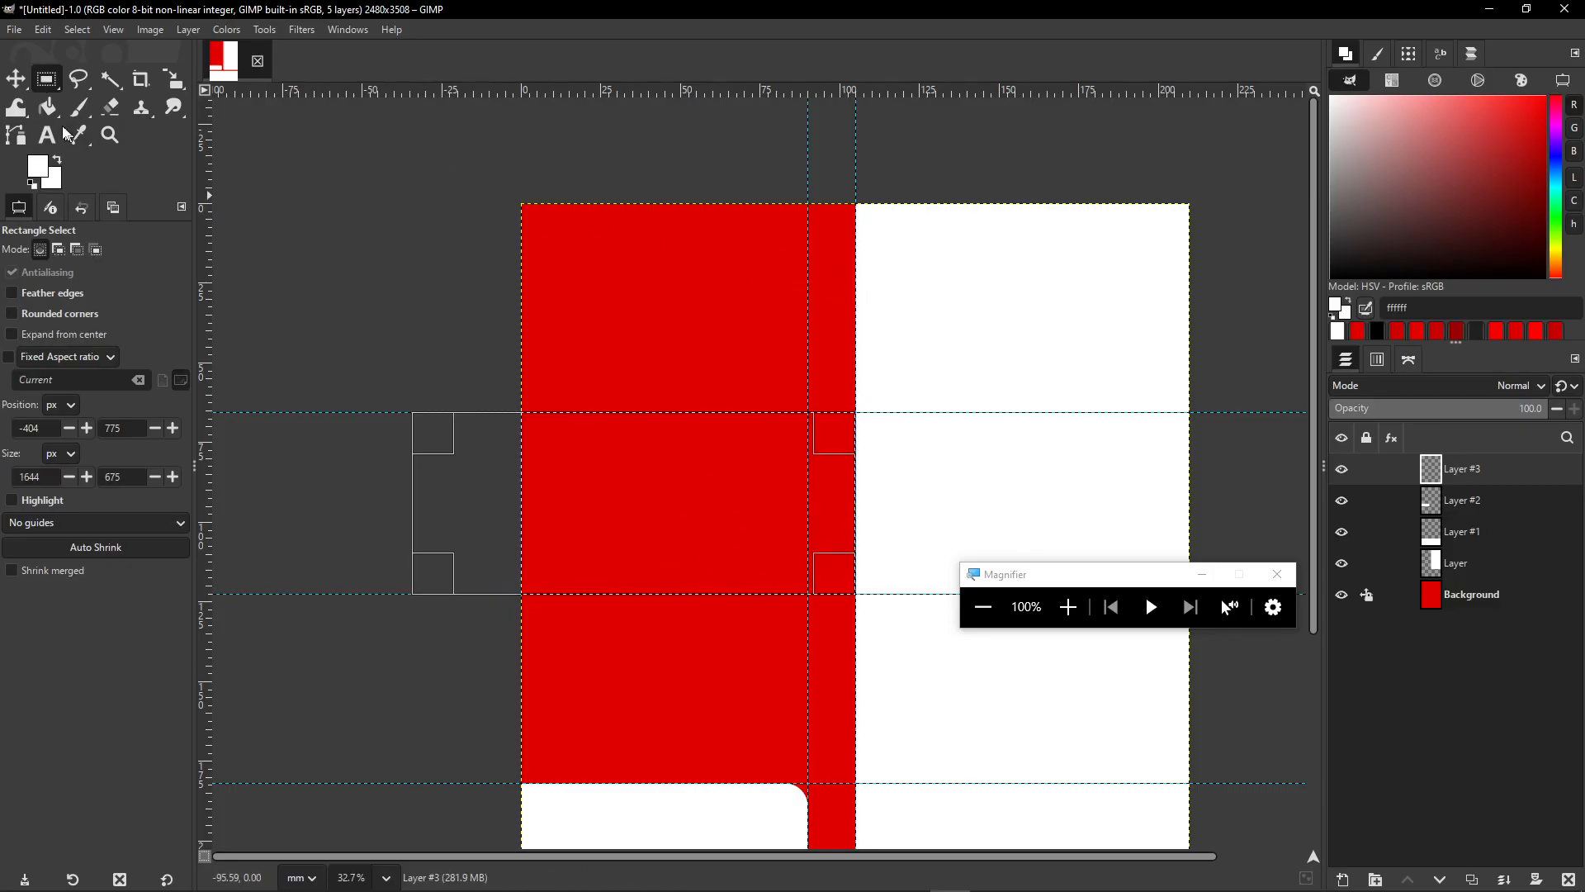
click(294, 248)
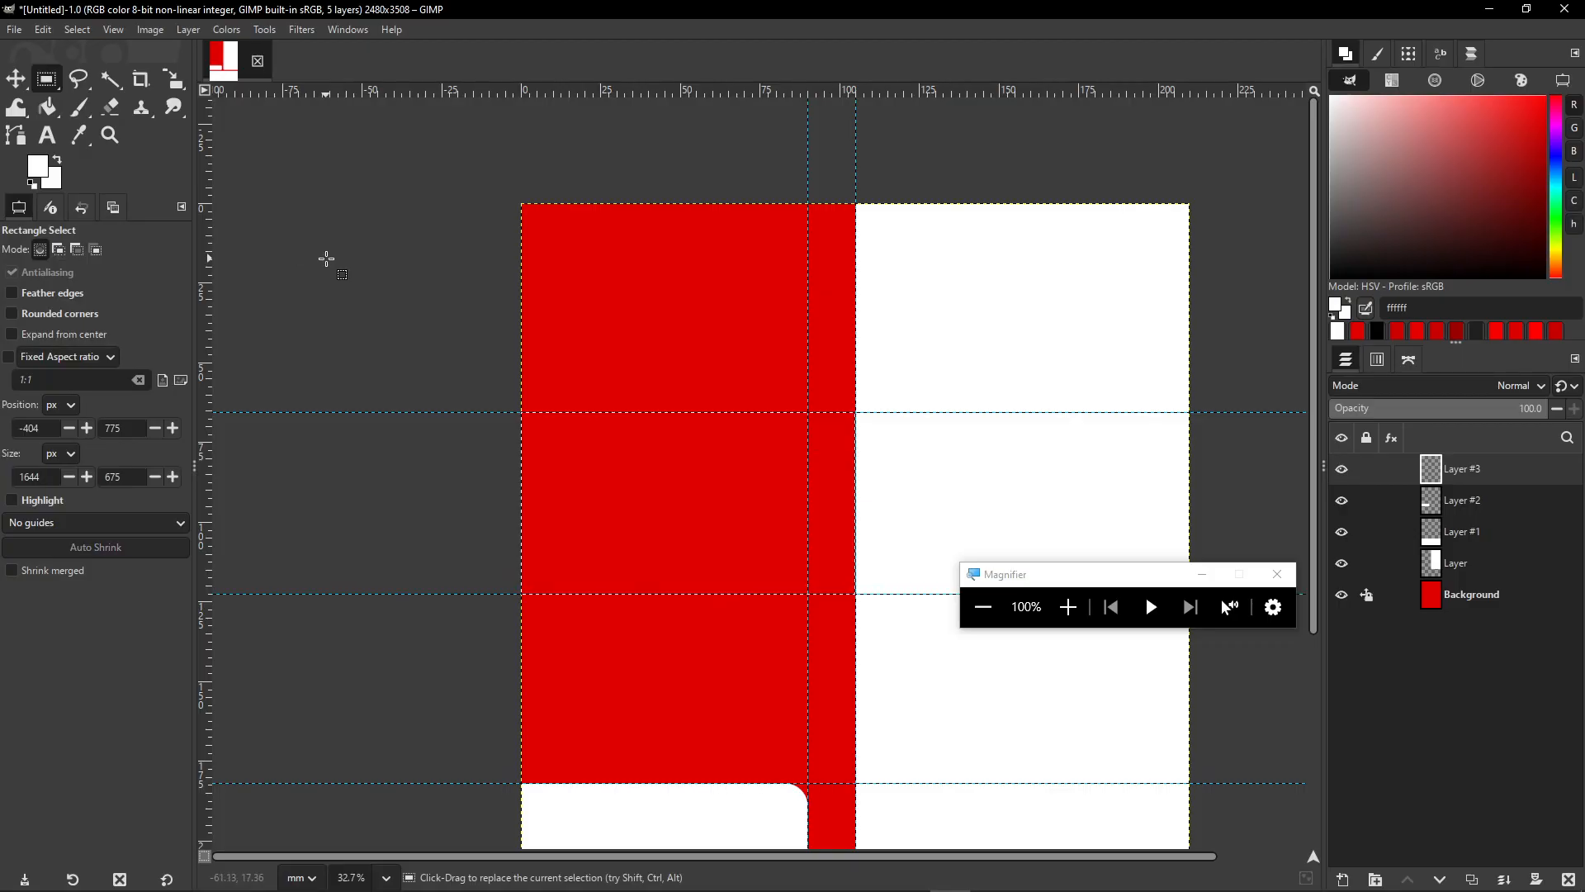
key(shift+b)
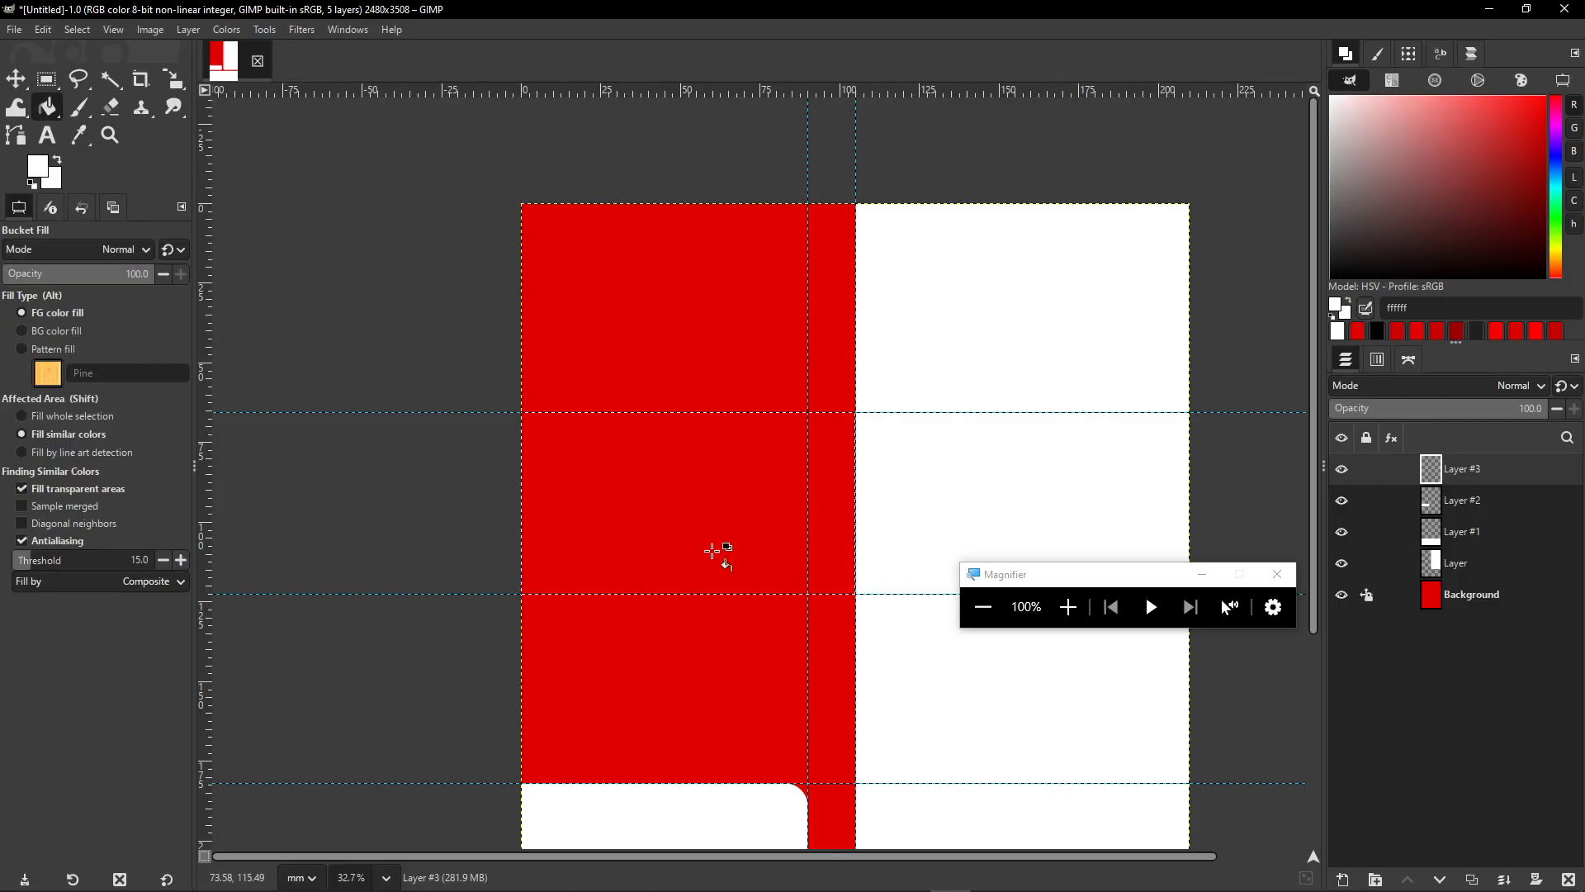
click(641, 511)
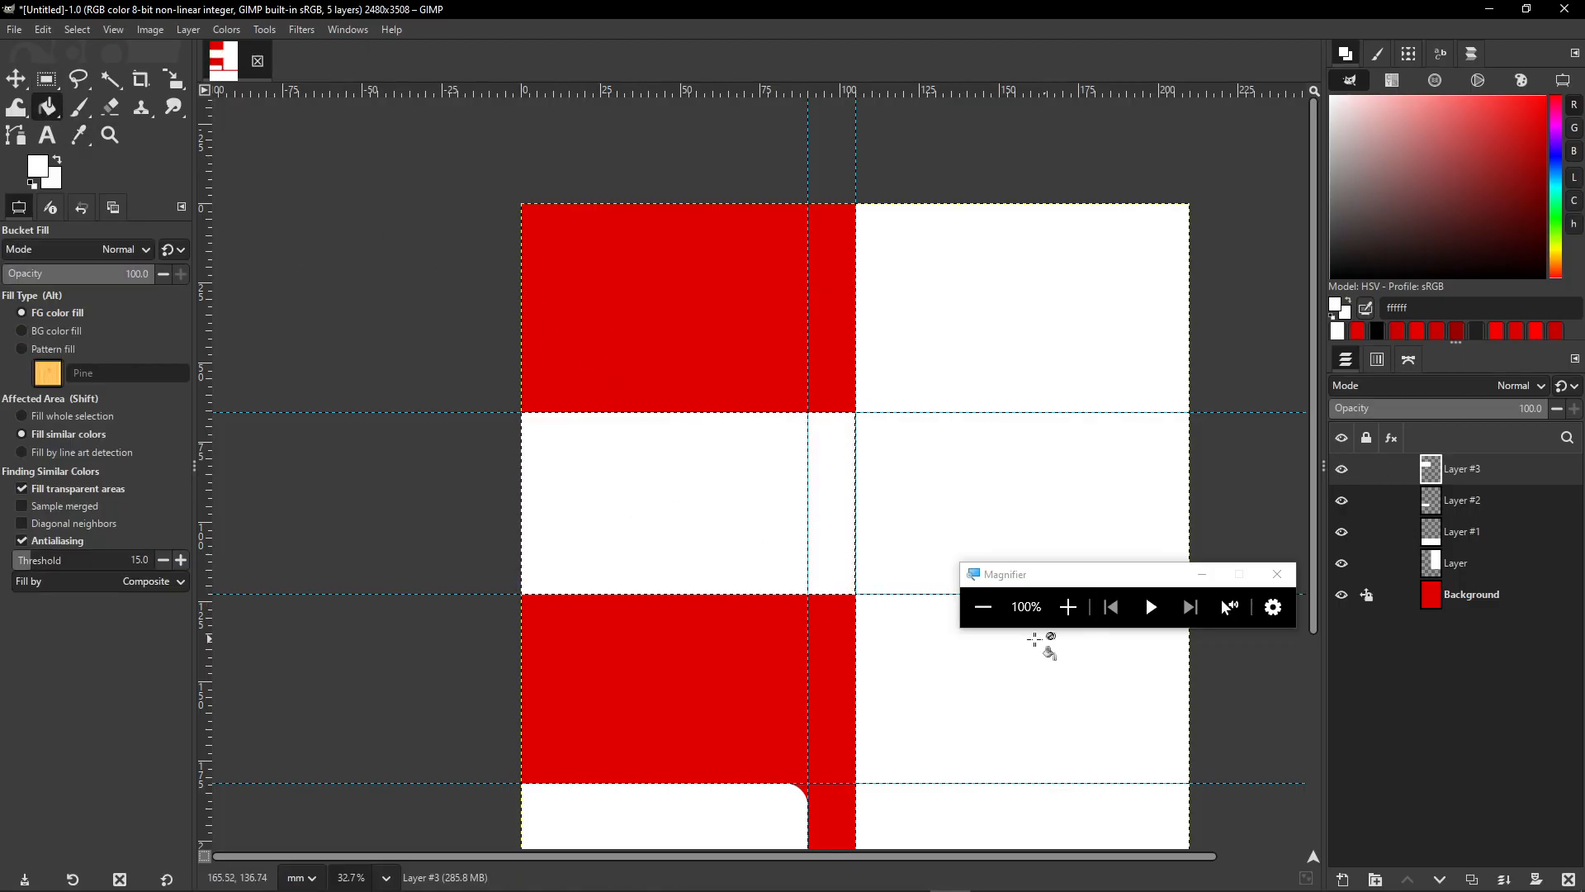
click(44, 34)
click(983, 475)
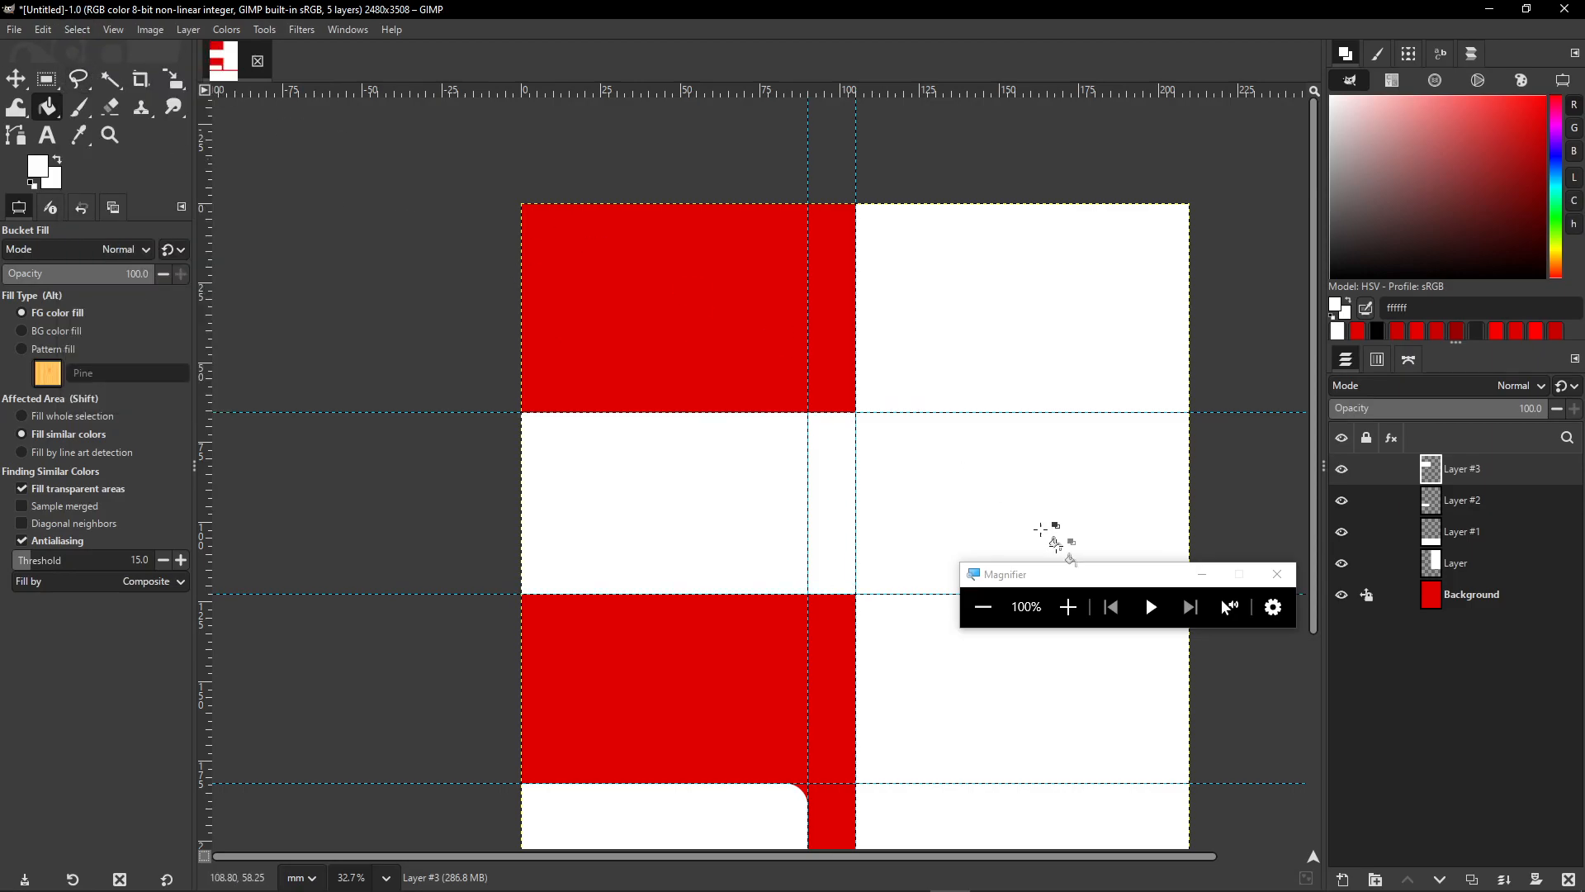
drag(1040, 574, 1370, 716)
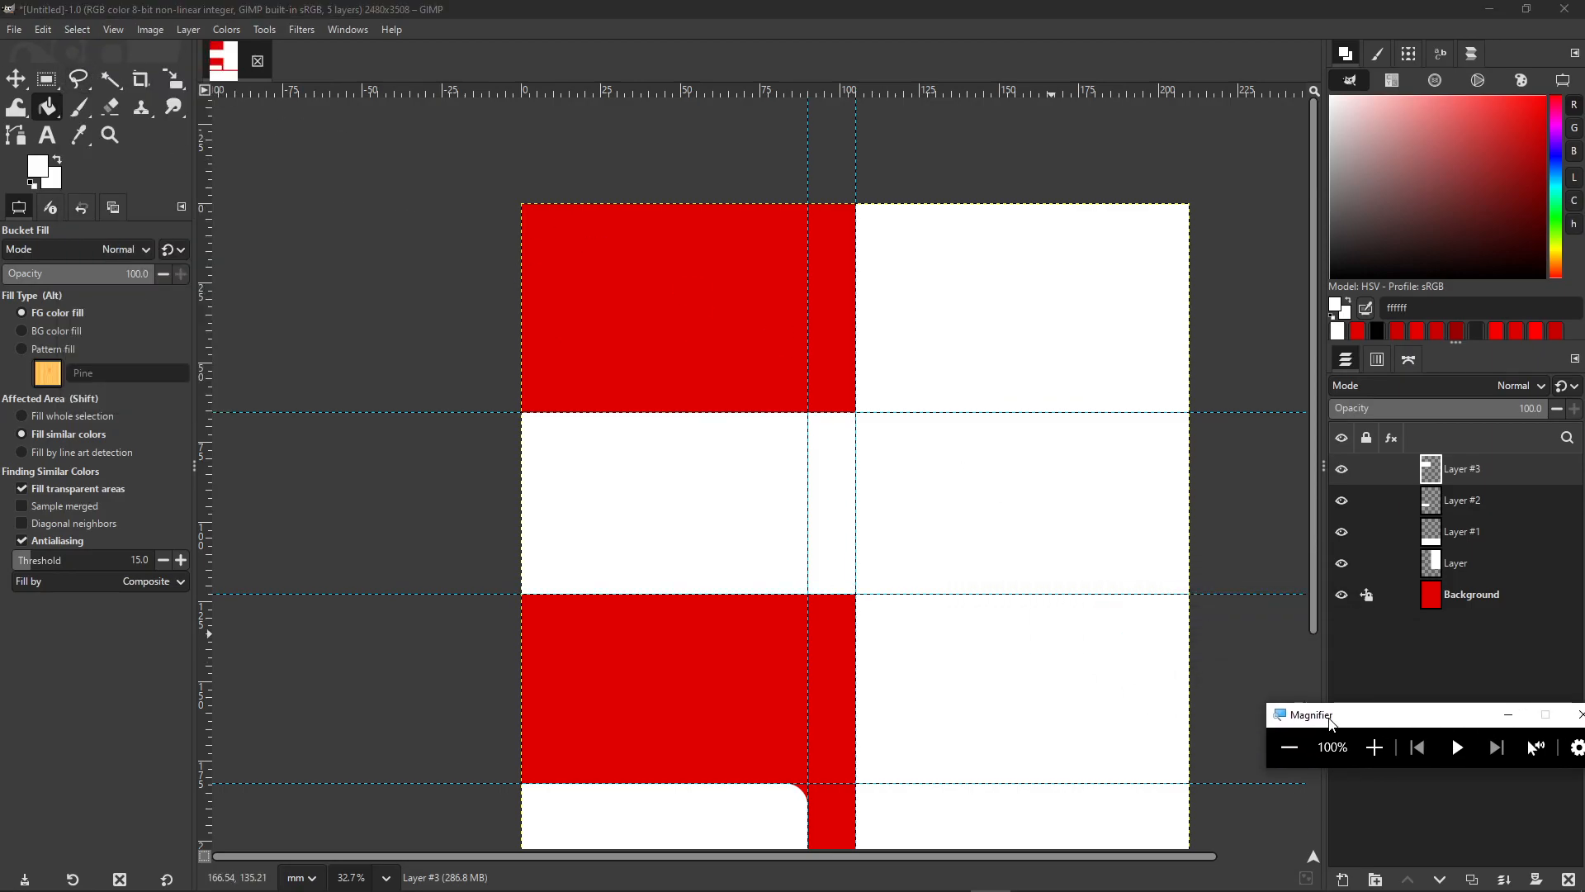
scroll(958, 453, down, 3)
- Clear every guide from the poster with Image > Guides > Remove all Guides
drag(1026, 513, 922, 450)
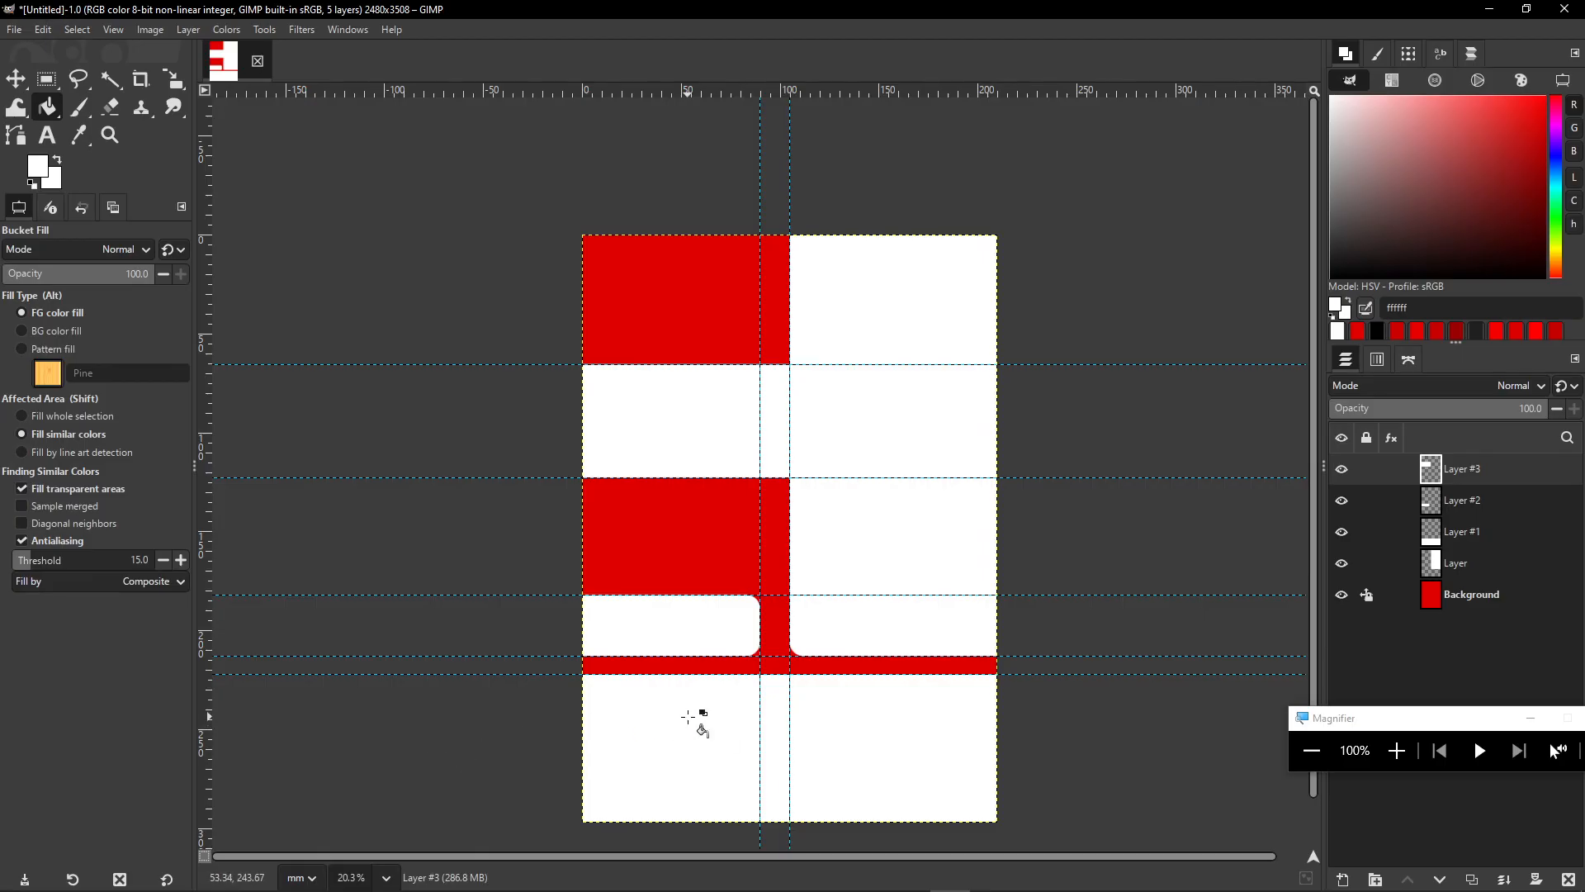
drag(1408, 720, 1281, 739)
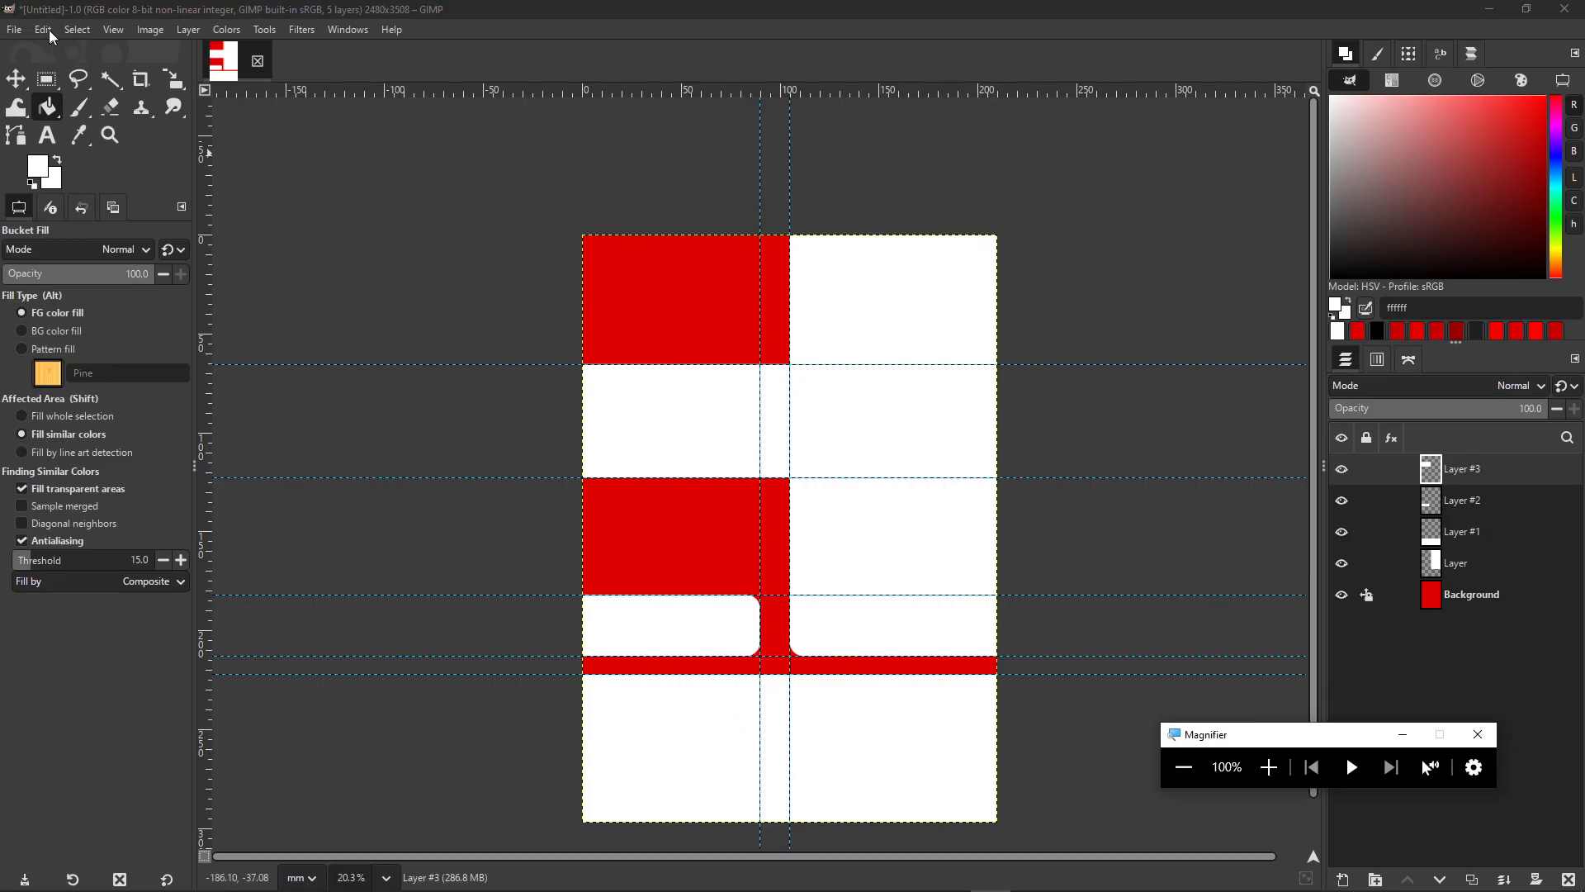
click(1269, 767)
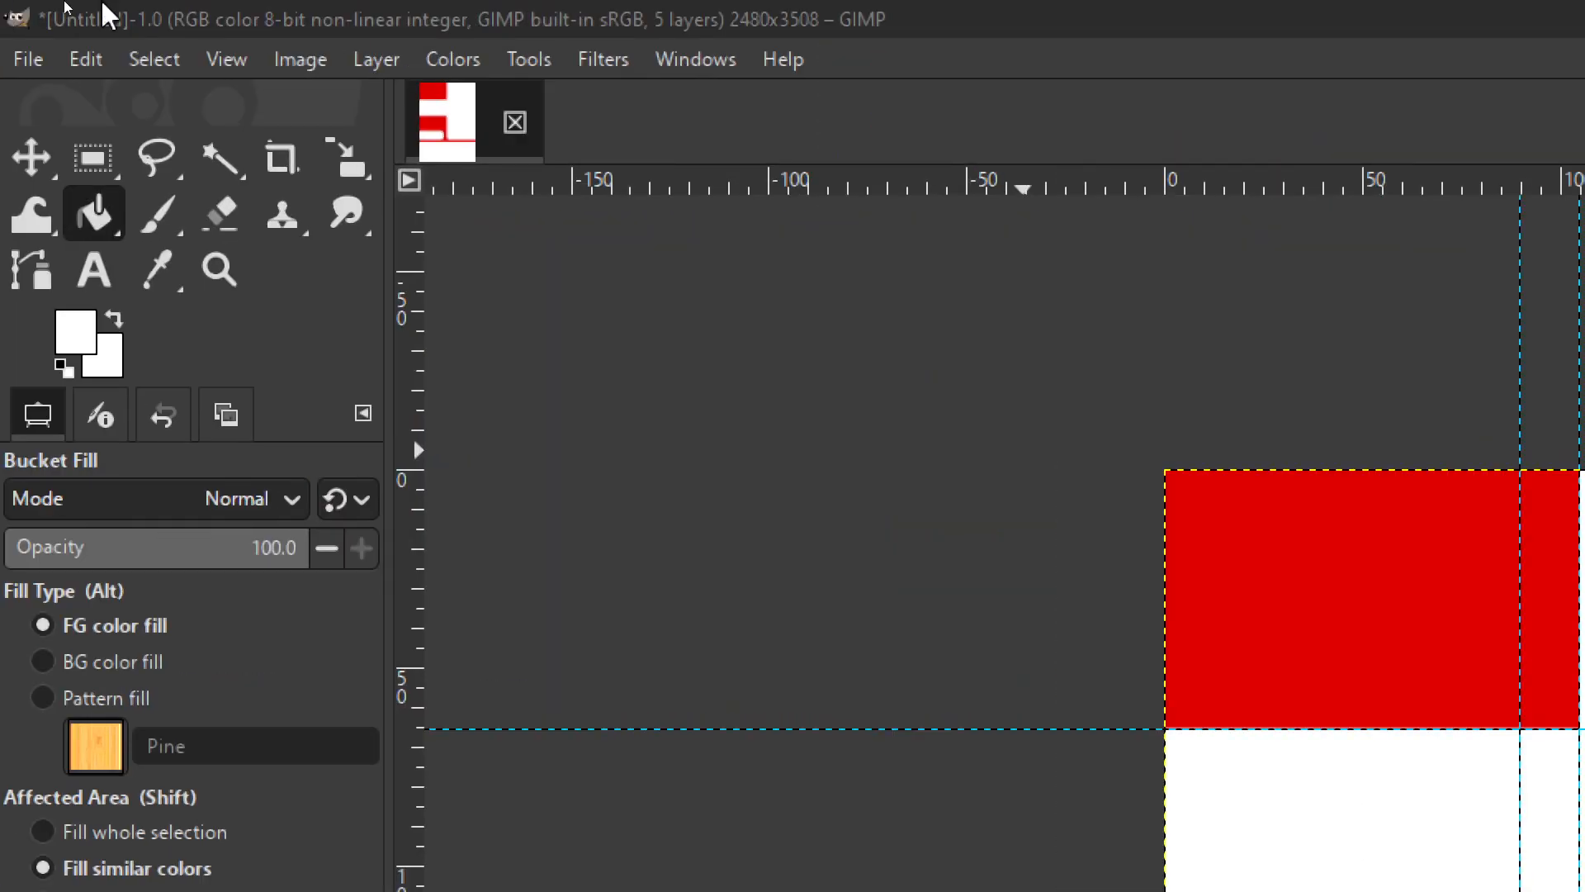
click(281, 60)
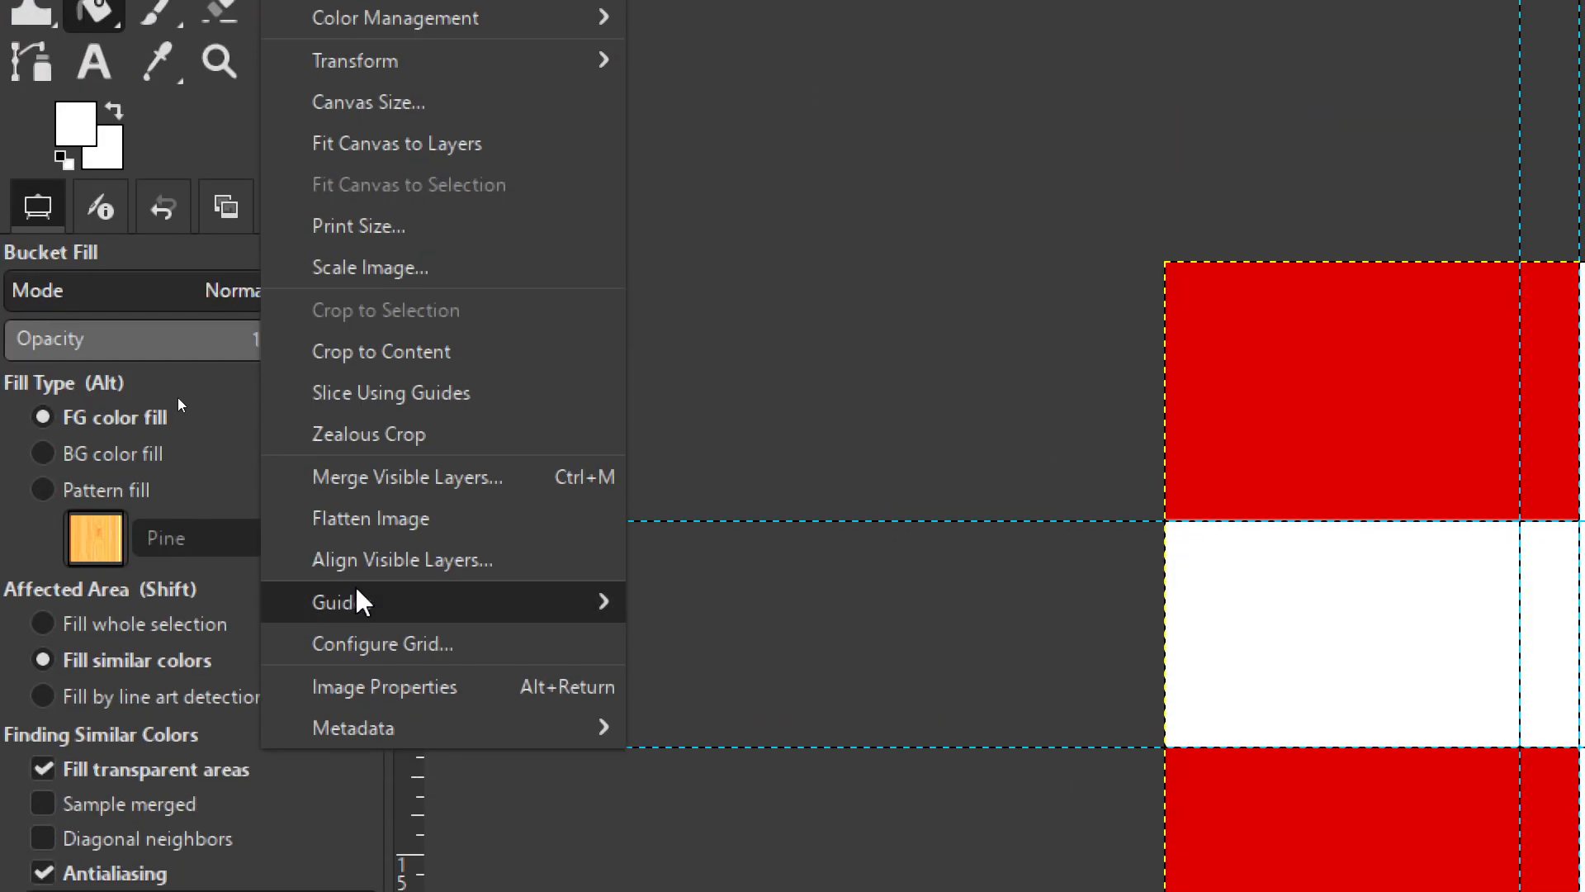
mouse_move(495, 810)
click(854, 730)
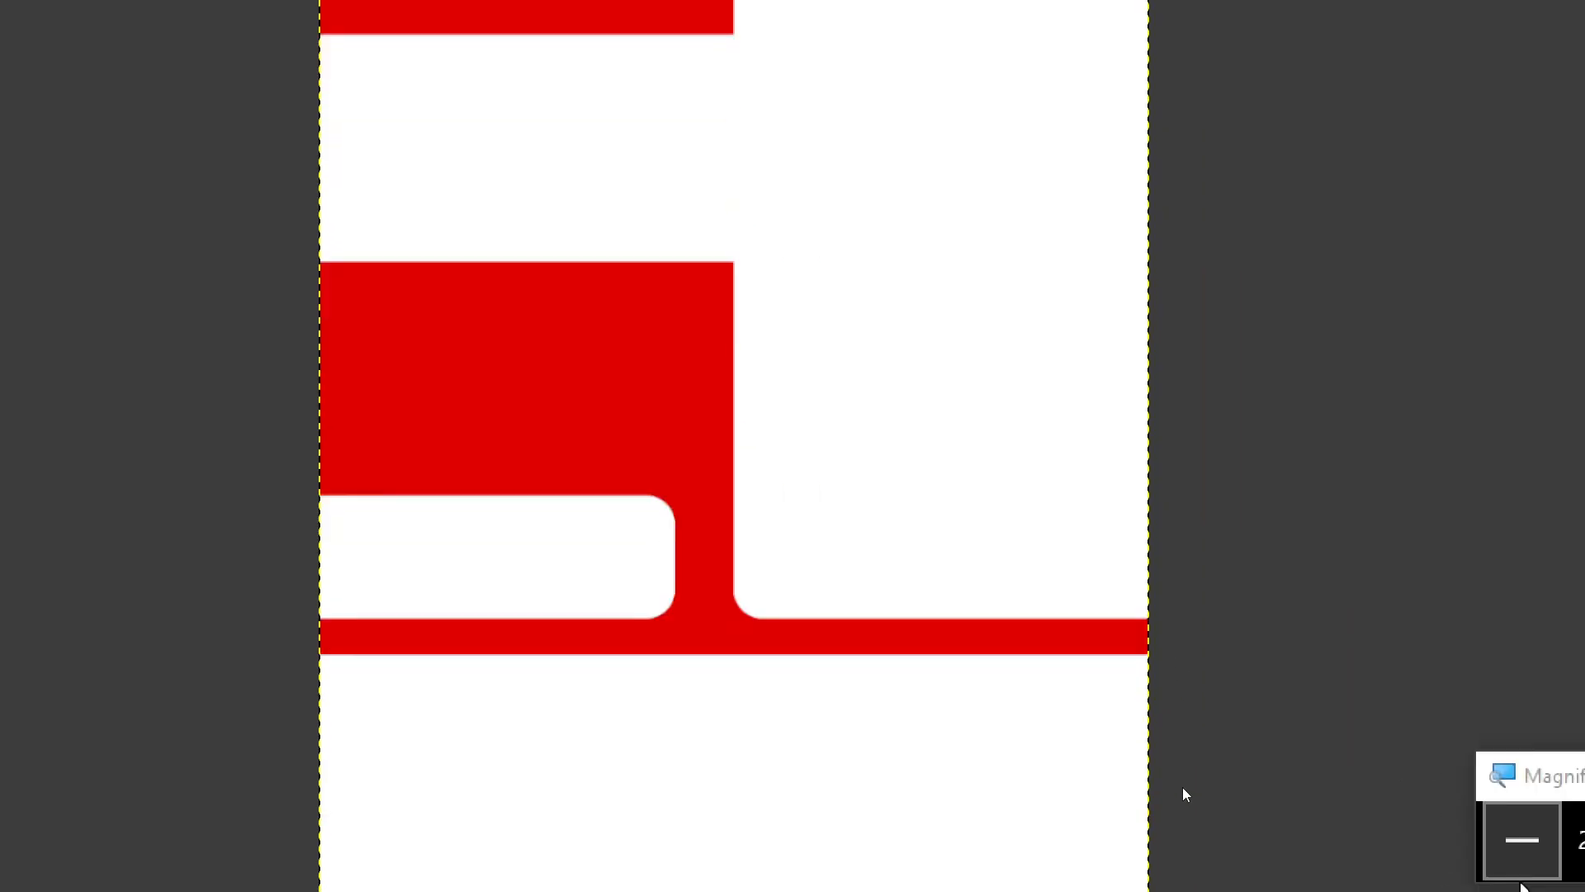
click(1482, 843)
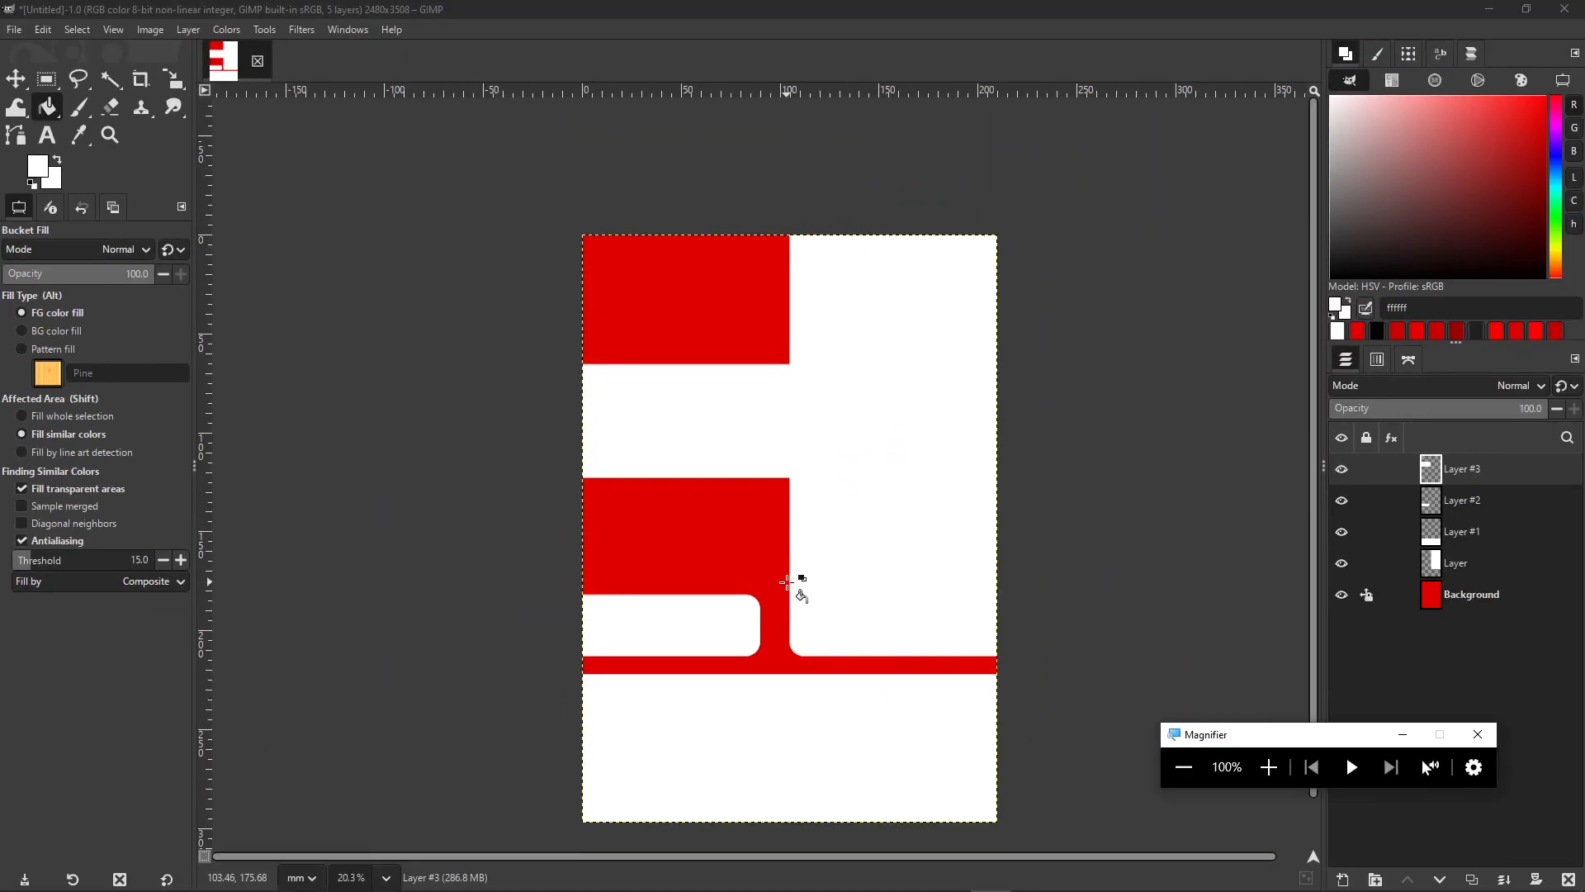
click(174, 8)
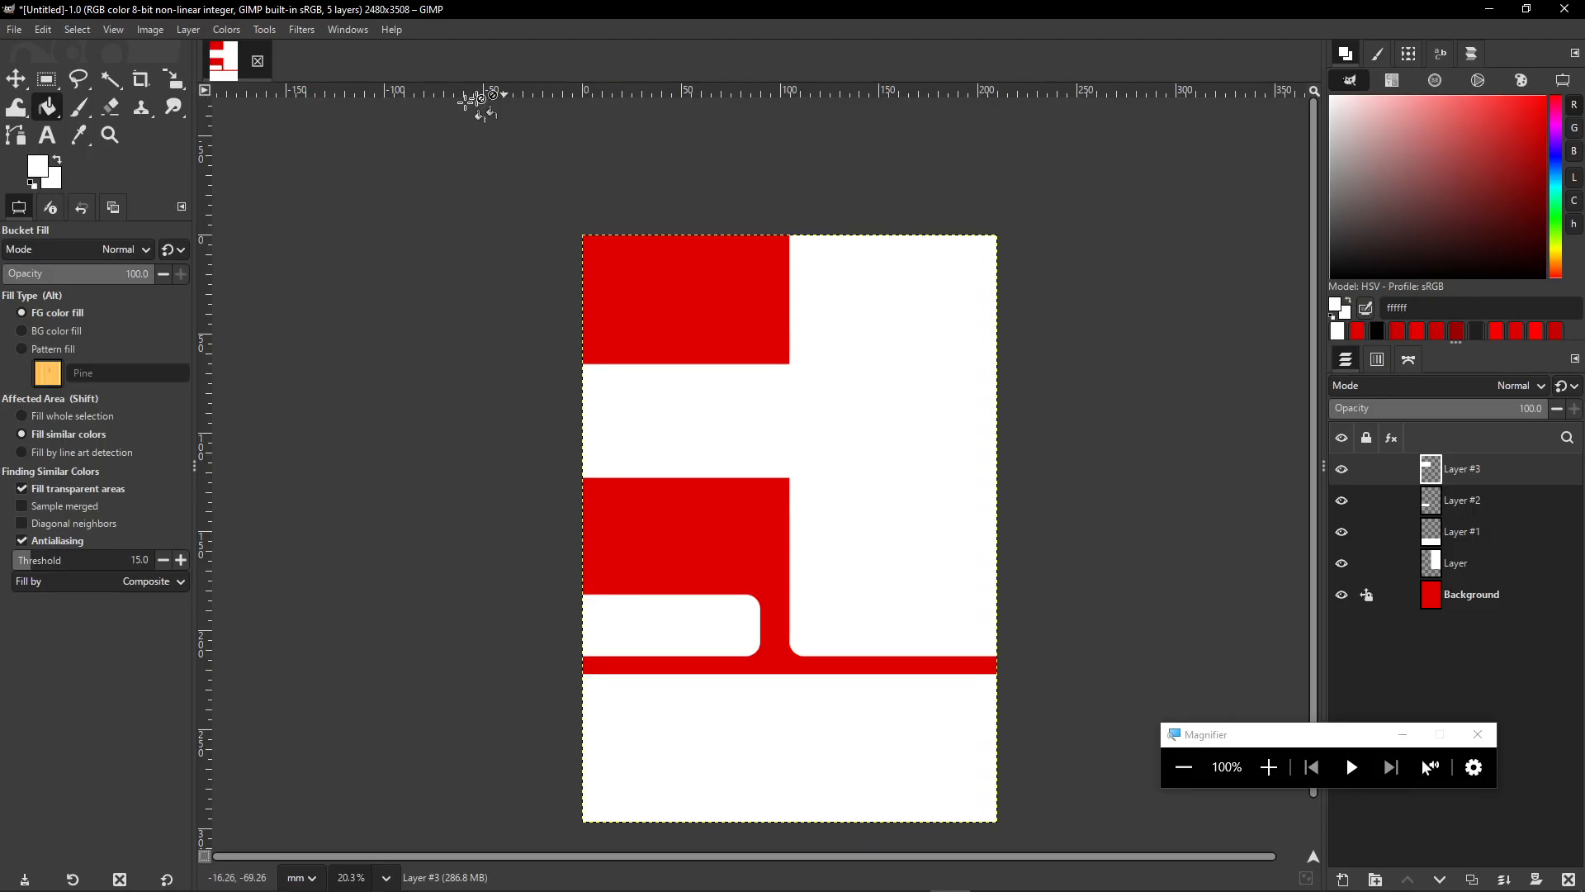
- Add a vertical guide at 50% using Image > Guides > New Guide (by Percent)
click(149, 30)
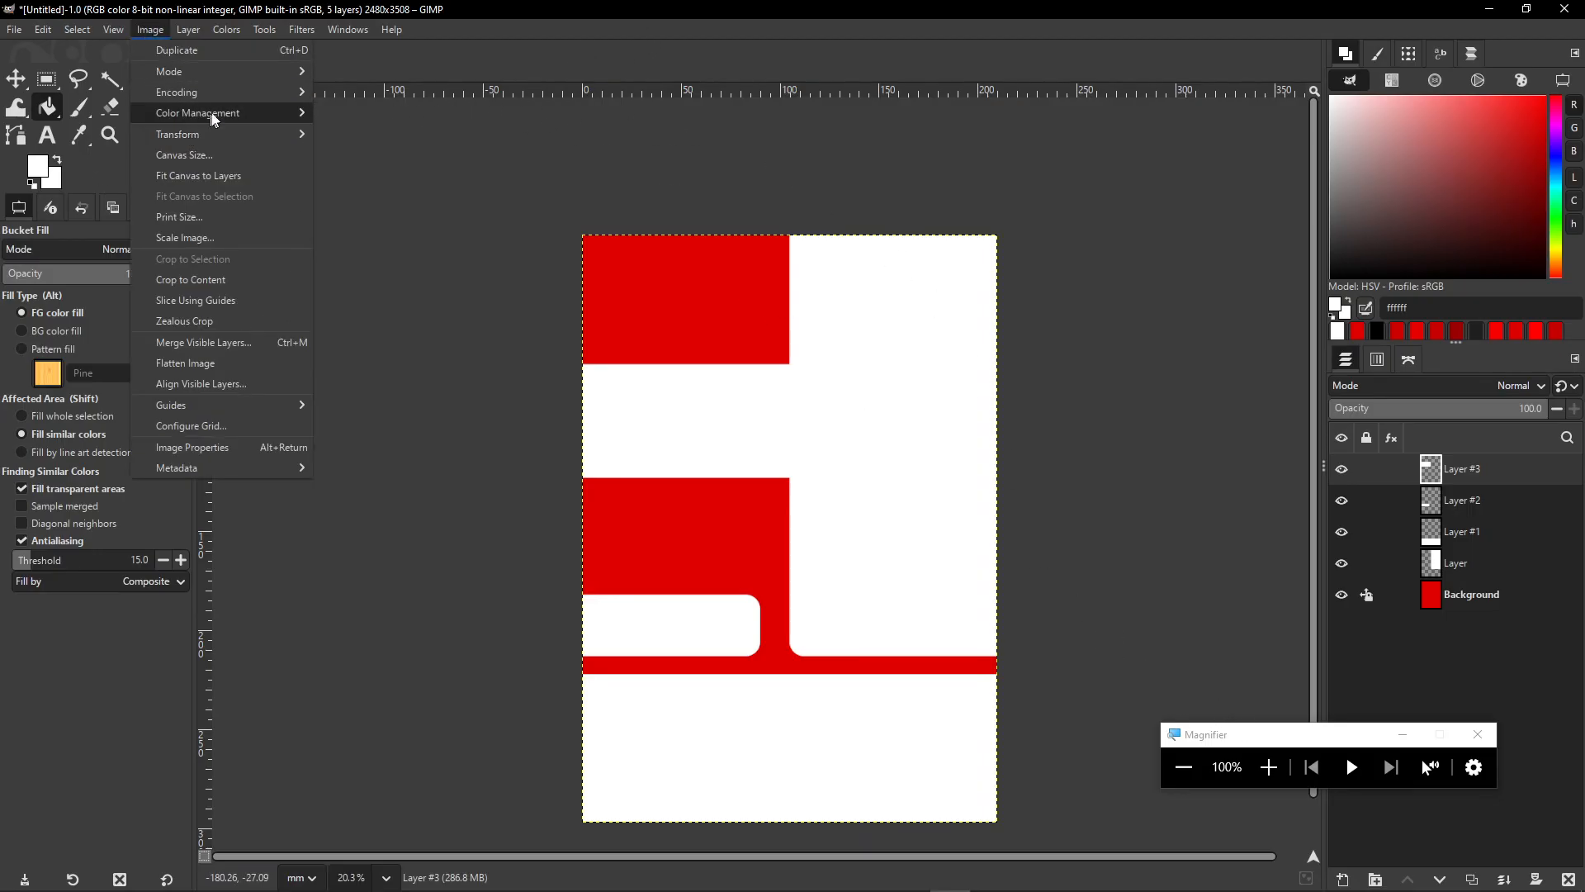
click(1270, 766)
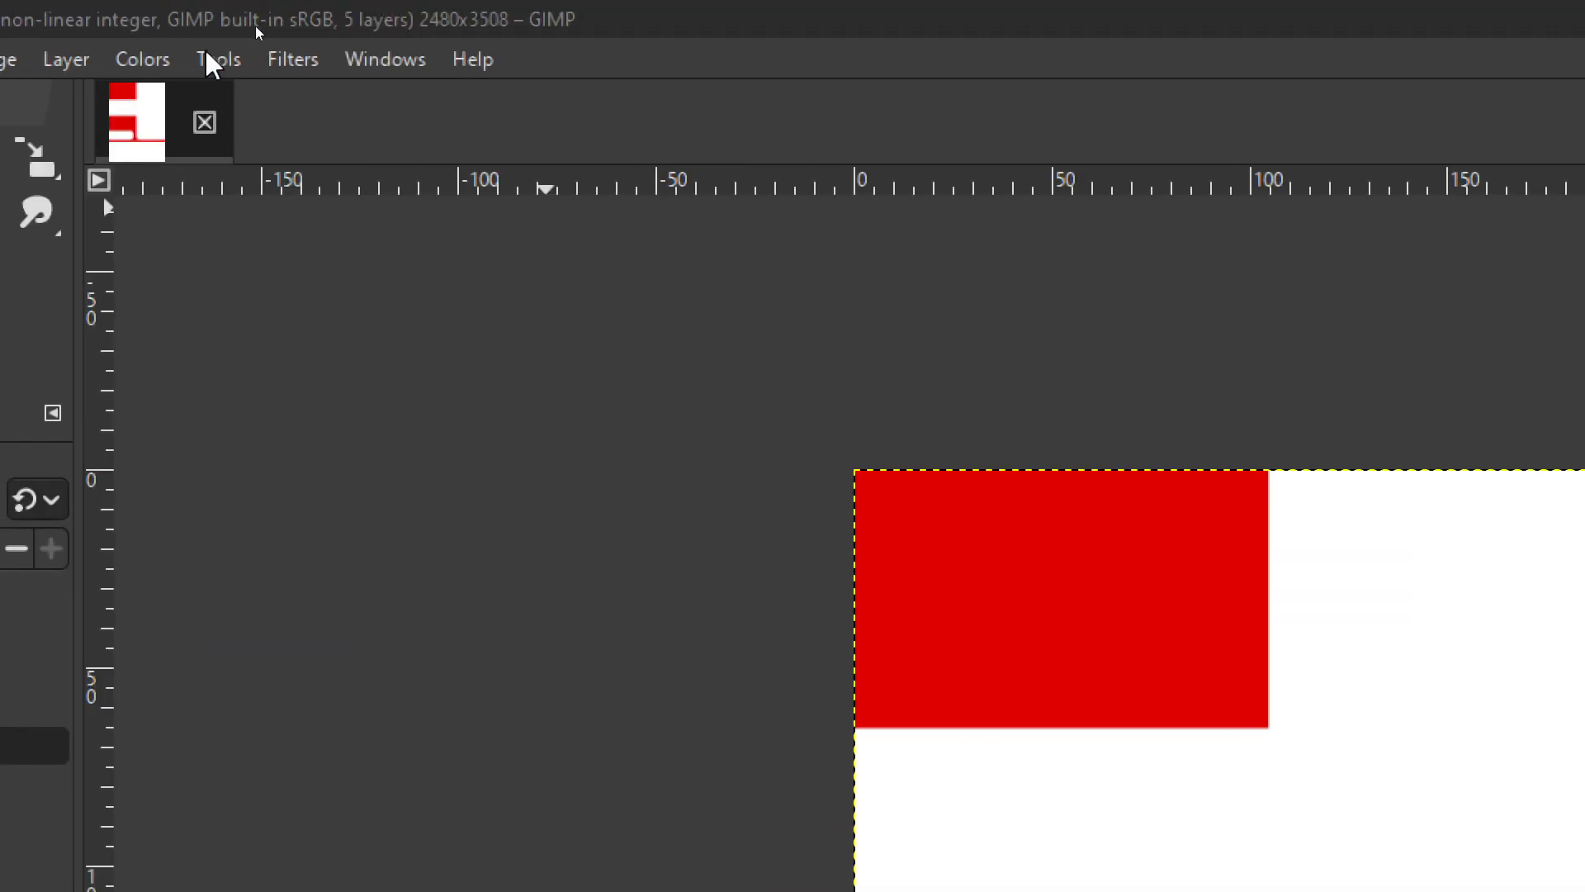
click(64, 60)
mouse_move(177, 811)
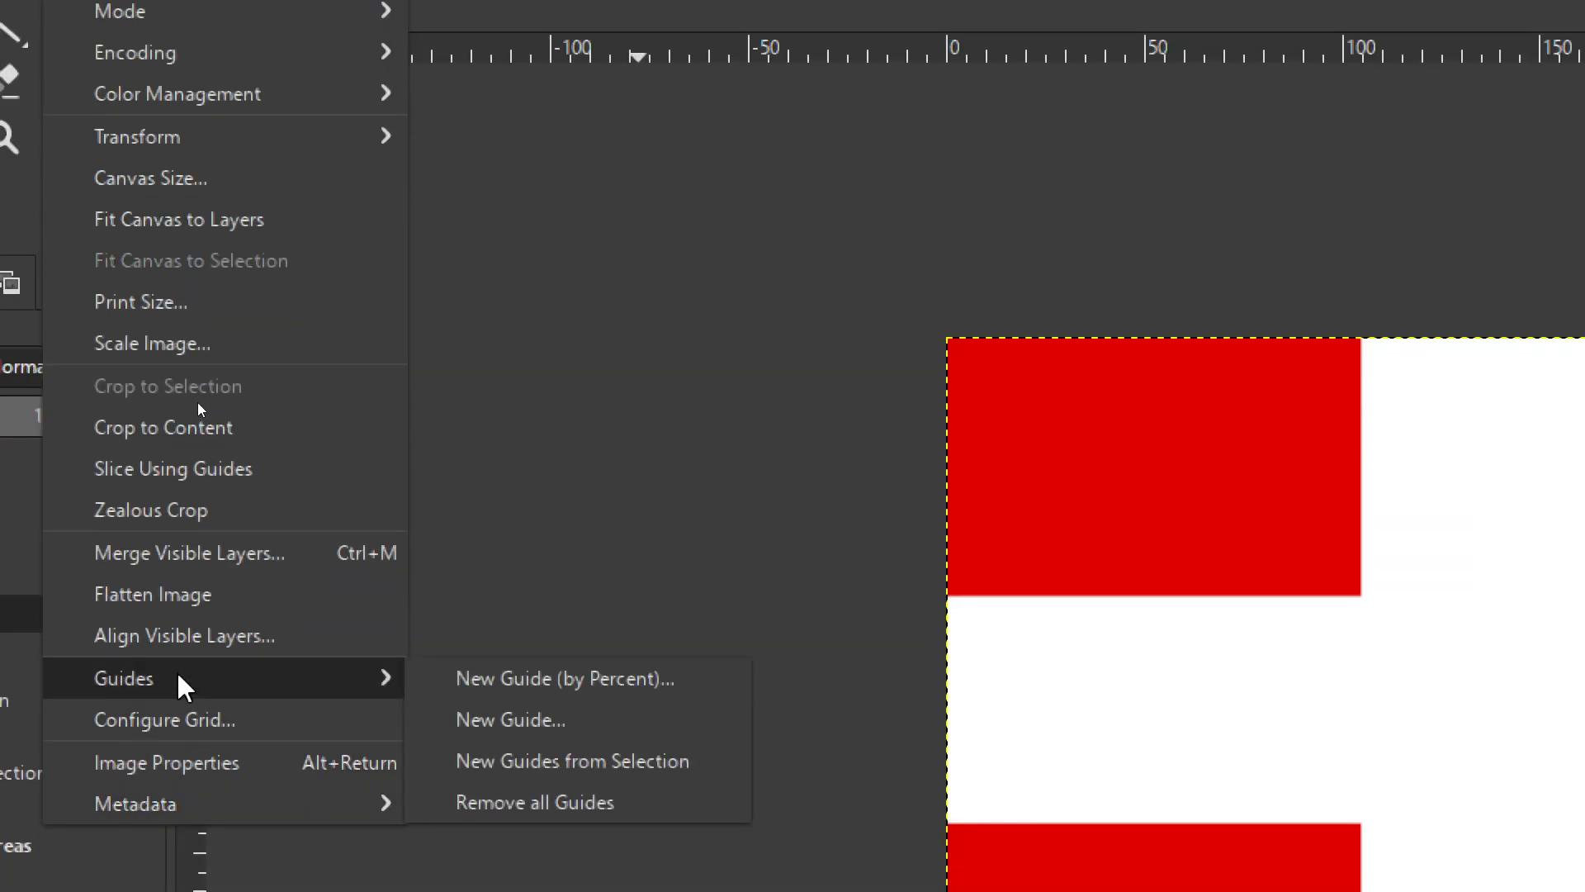
click(603, 679)
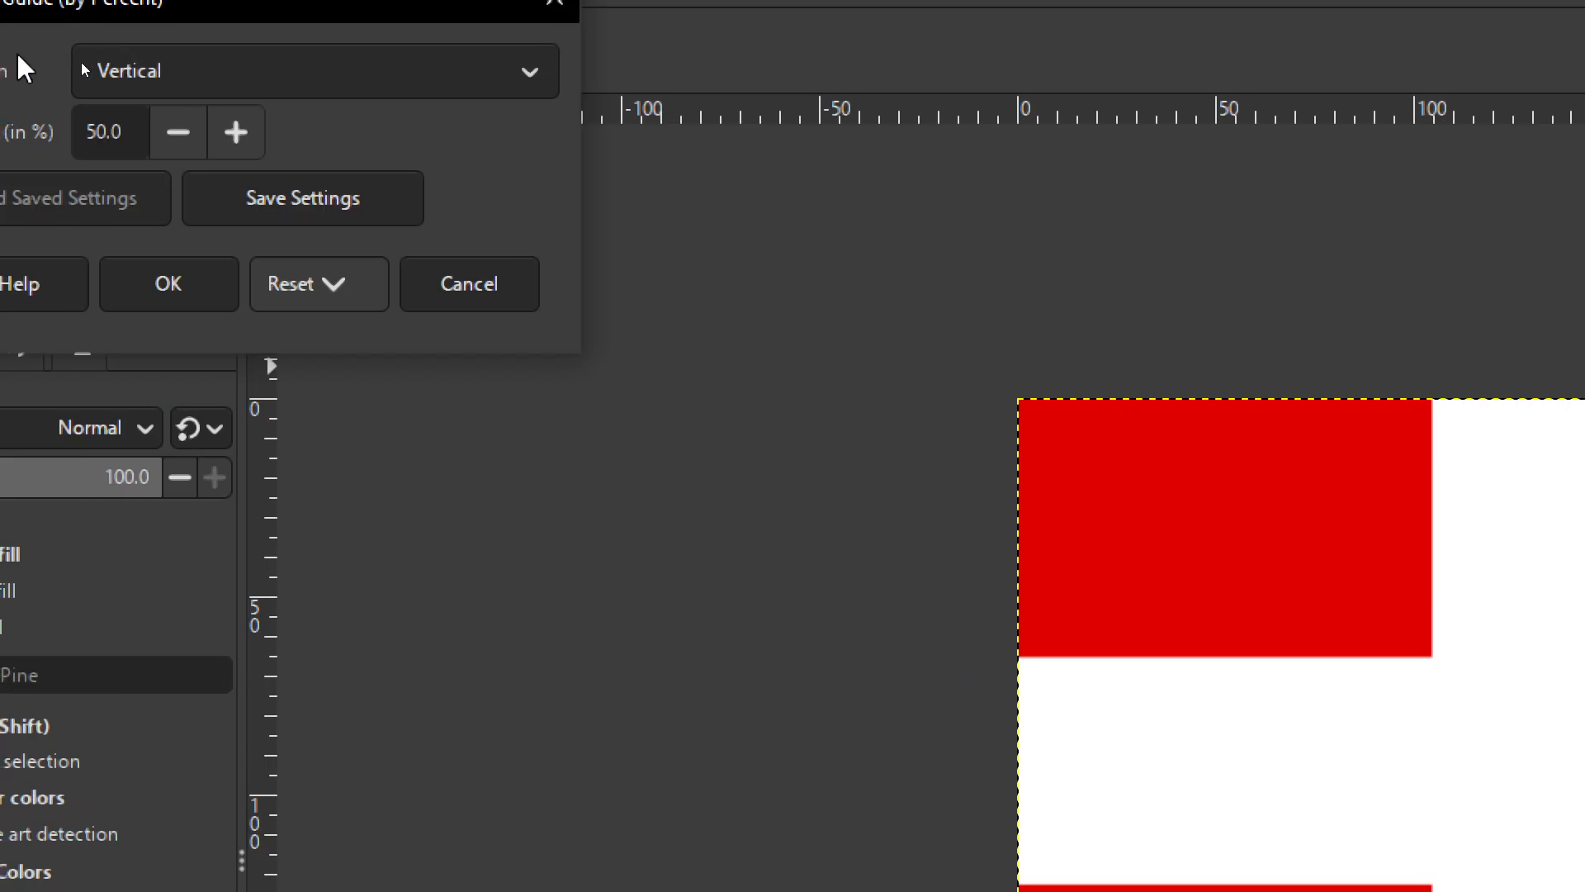
click(284, 323)
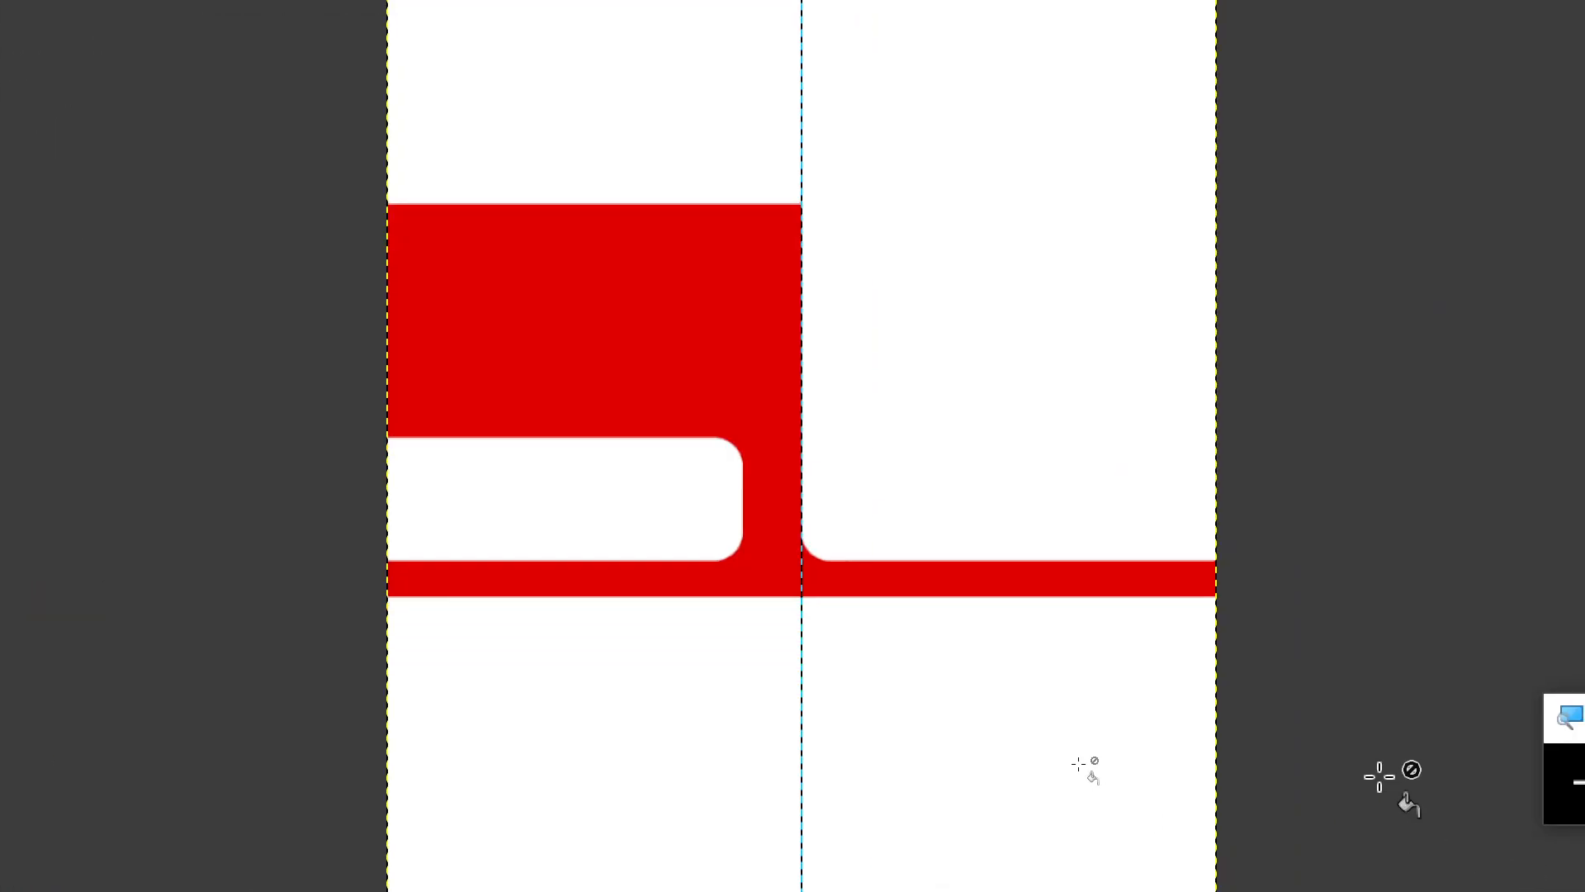
click(1512, 781)
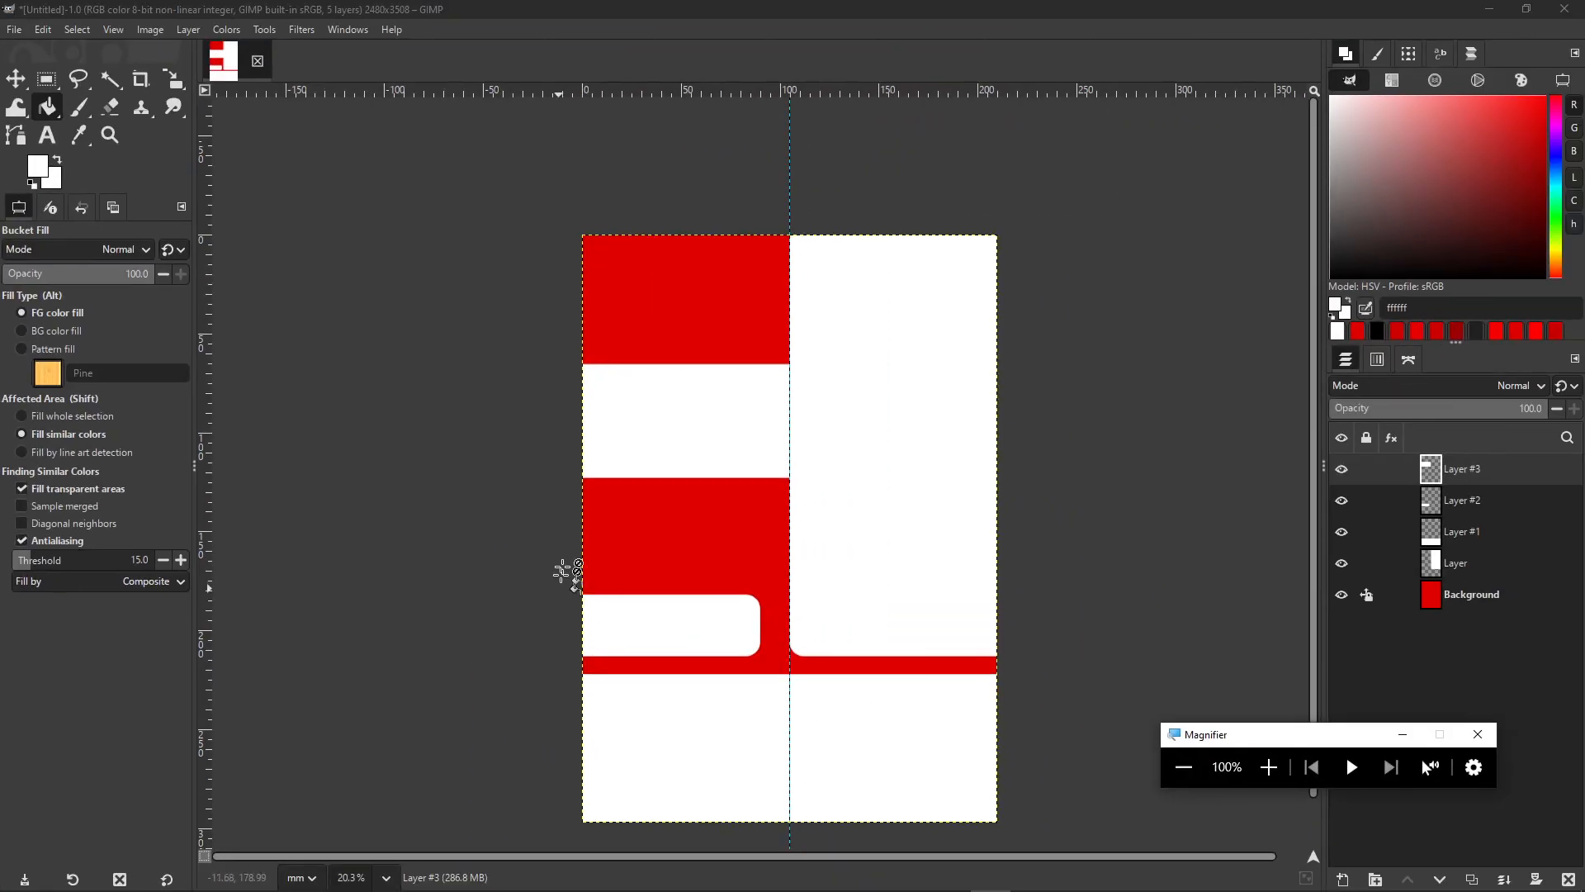
- Drag horizontal guides below the red strip and near the bottom, plus left and right margin guides
drag(545, 93, 682, 42)
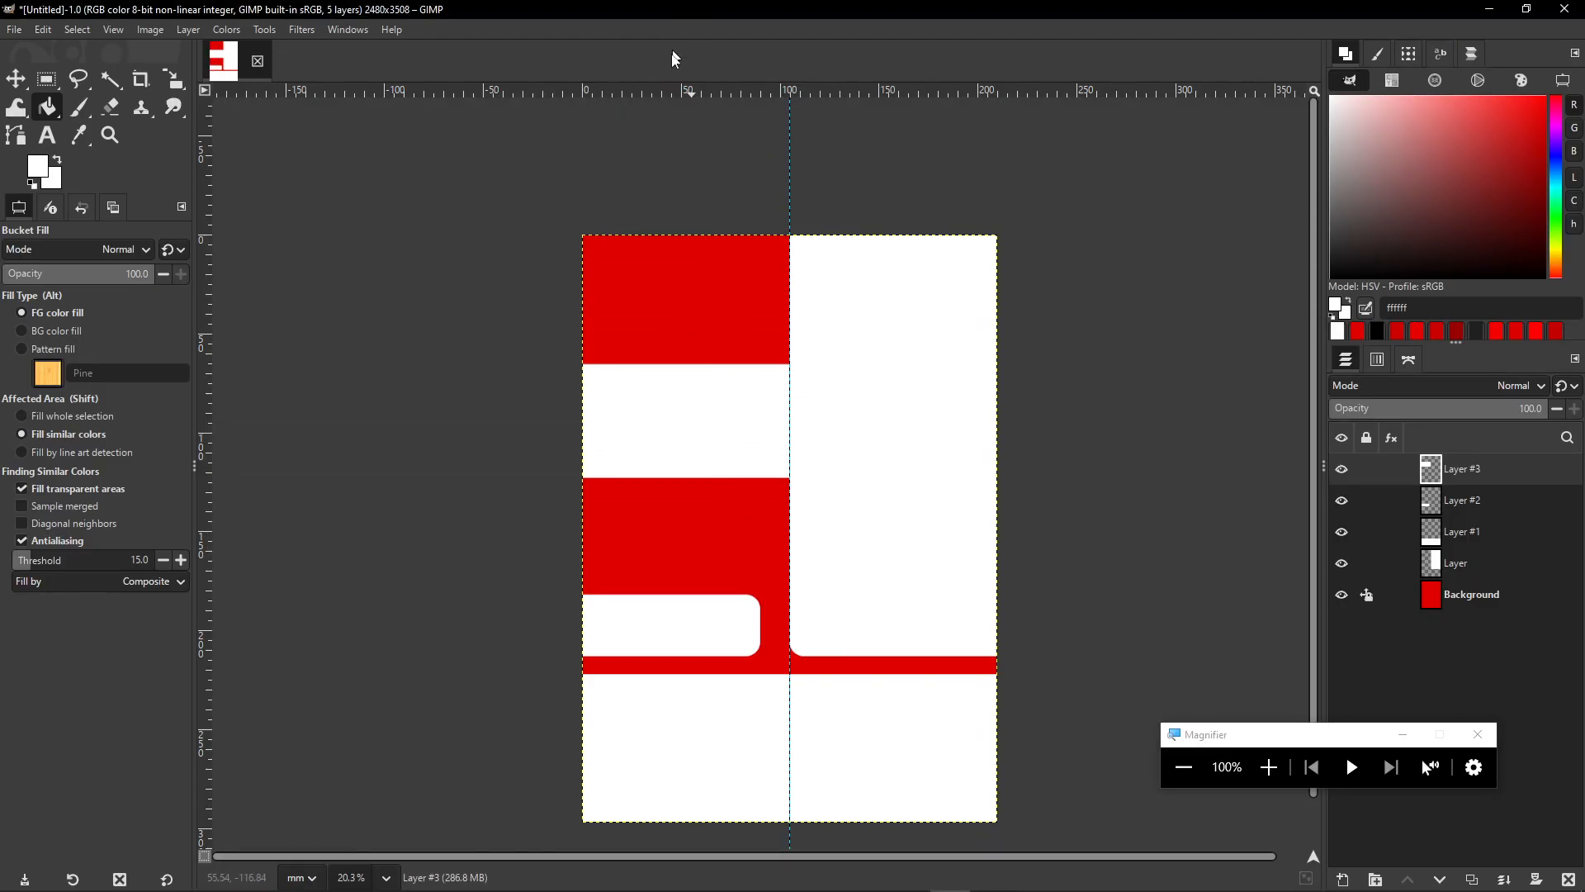
drag(634, 91, 730, 684)
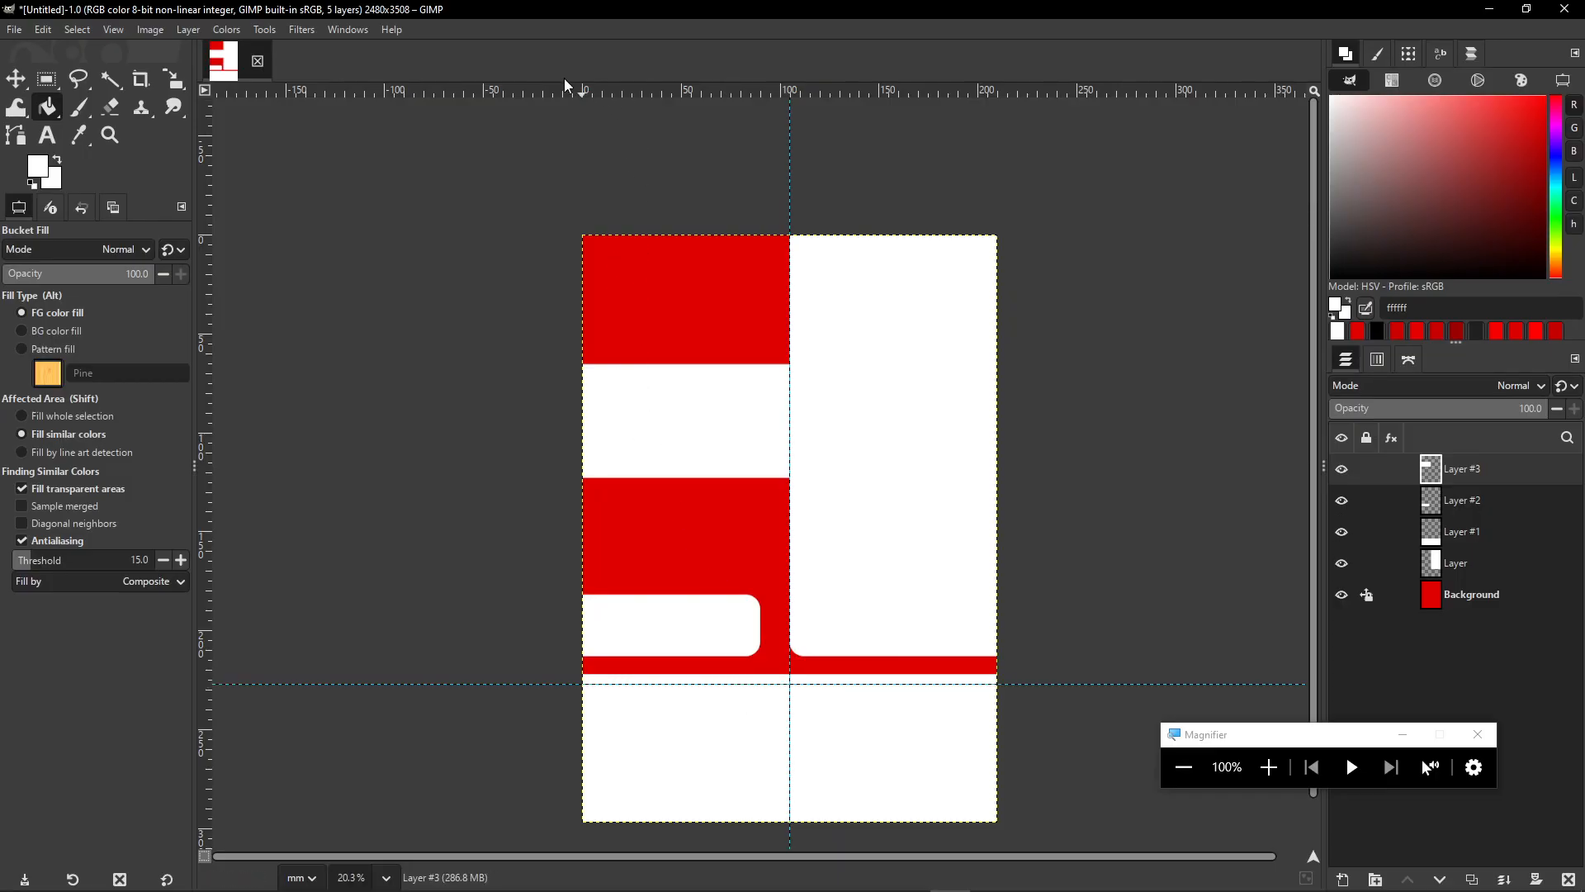
drag(563, 99, 687, 809)
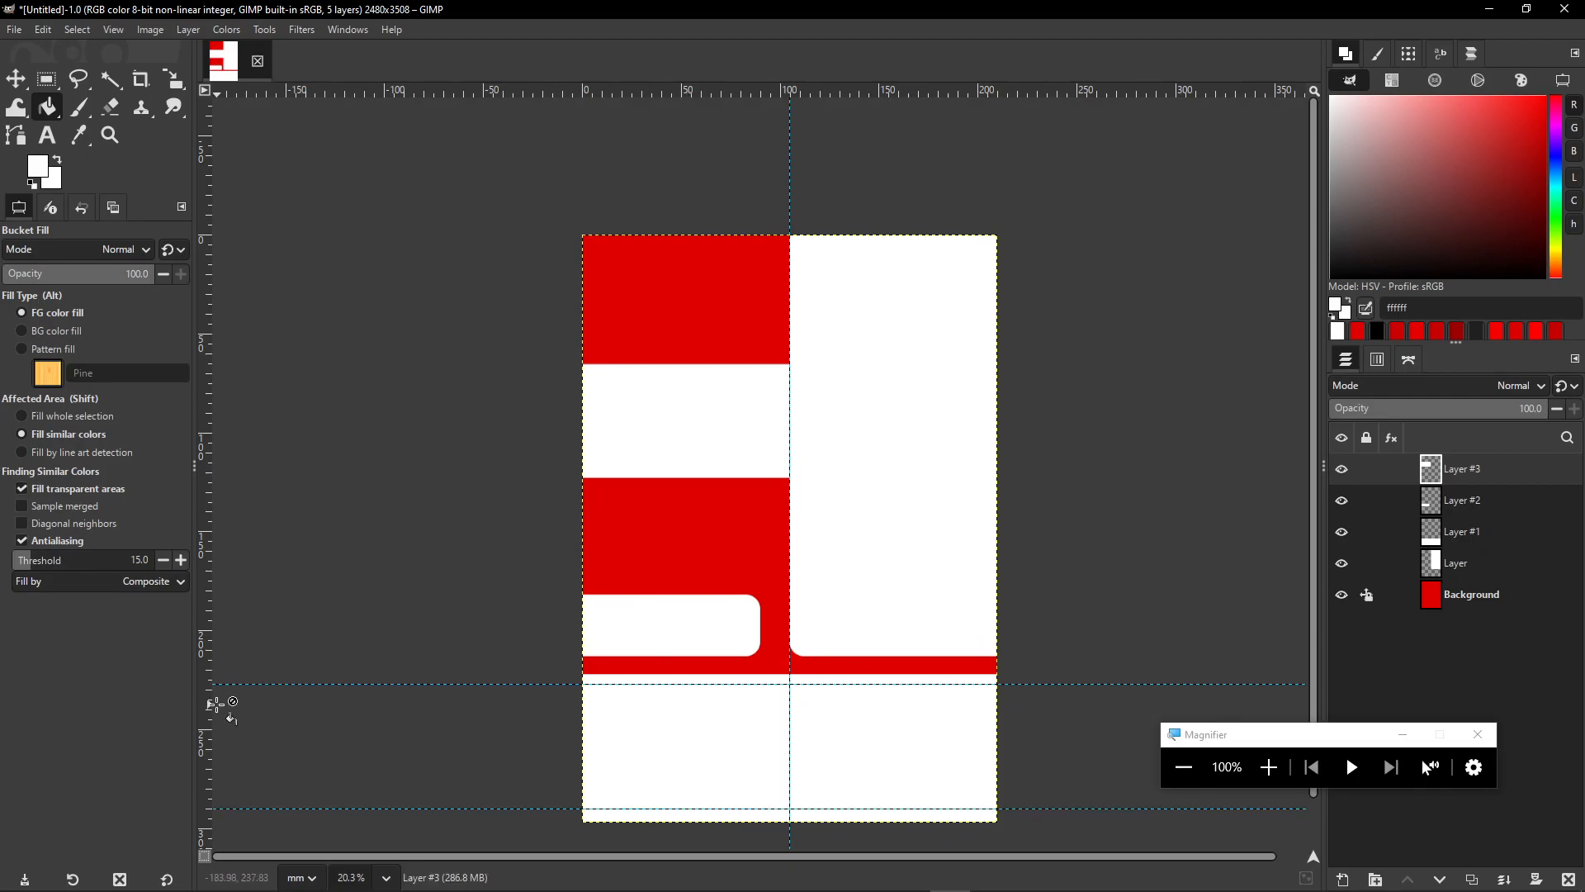
drag(202, 709, 595, 734)
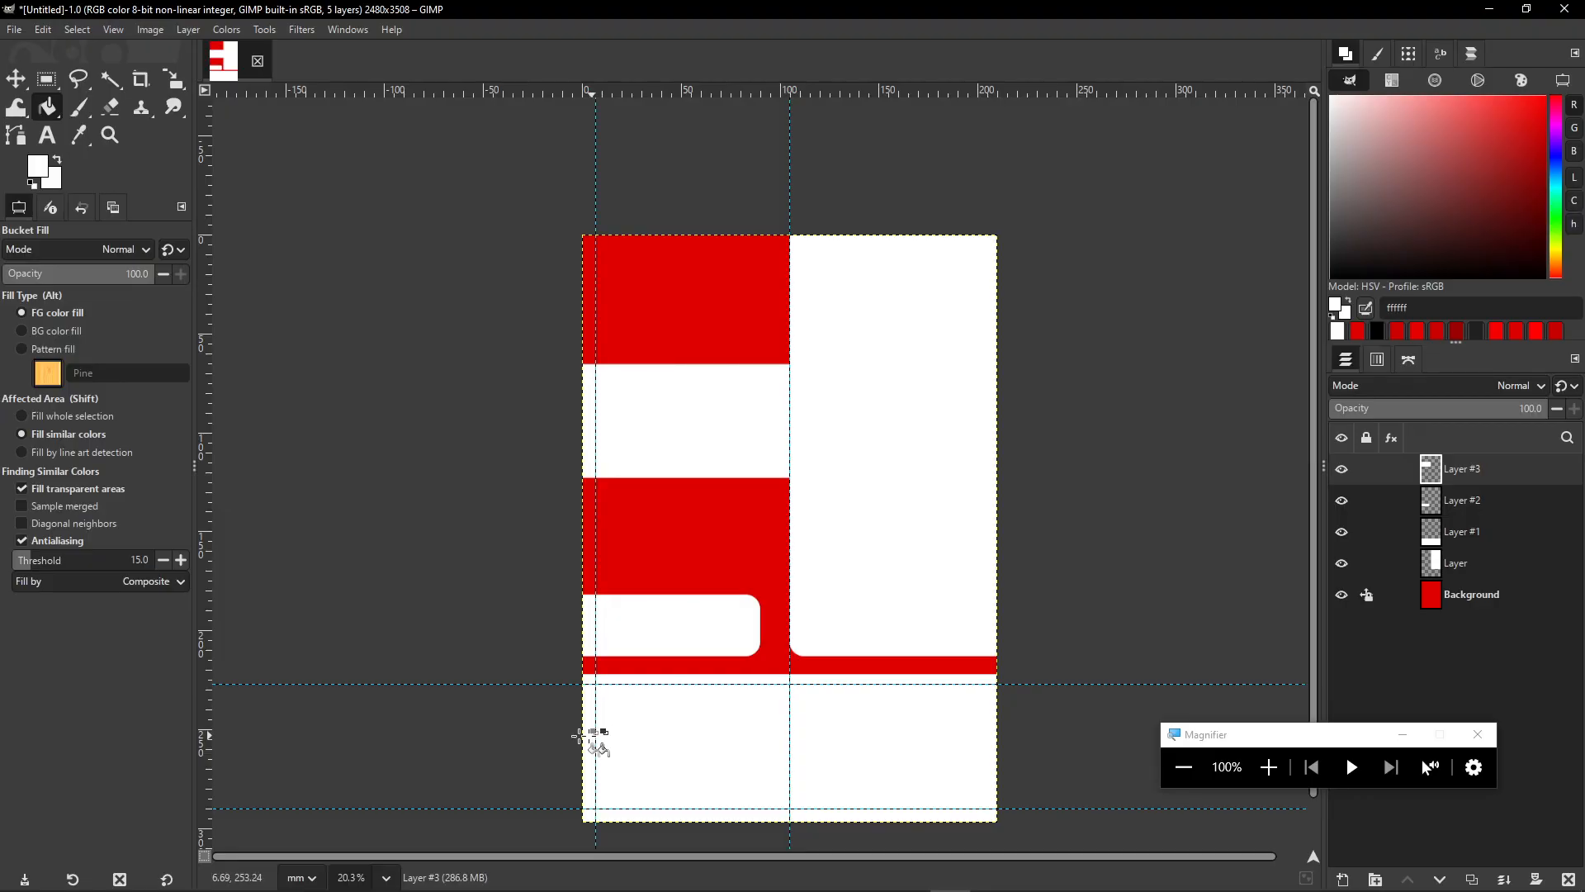
drag(210, 723, 984, 766)
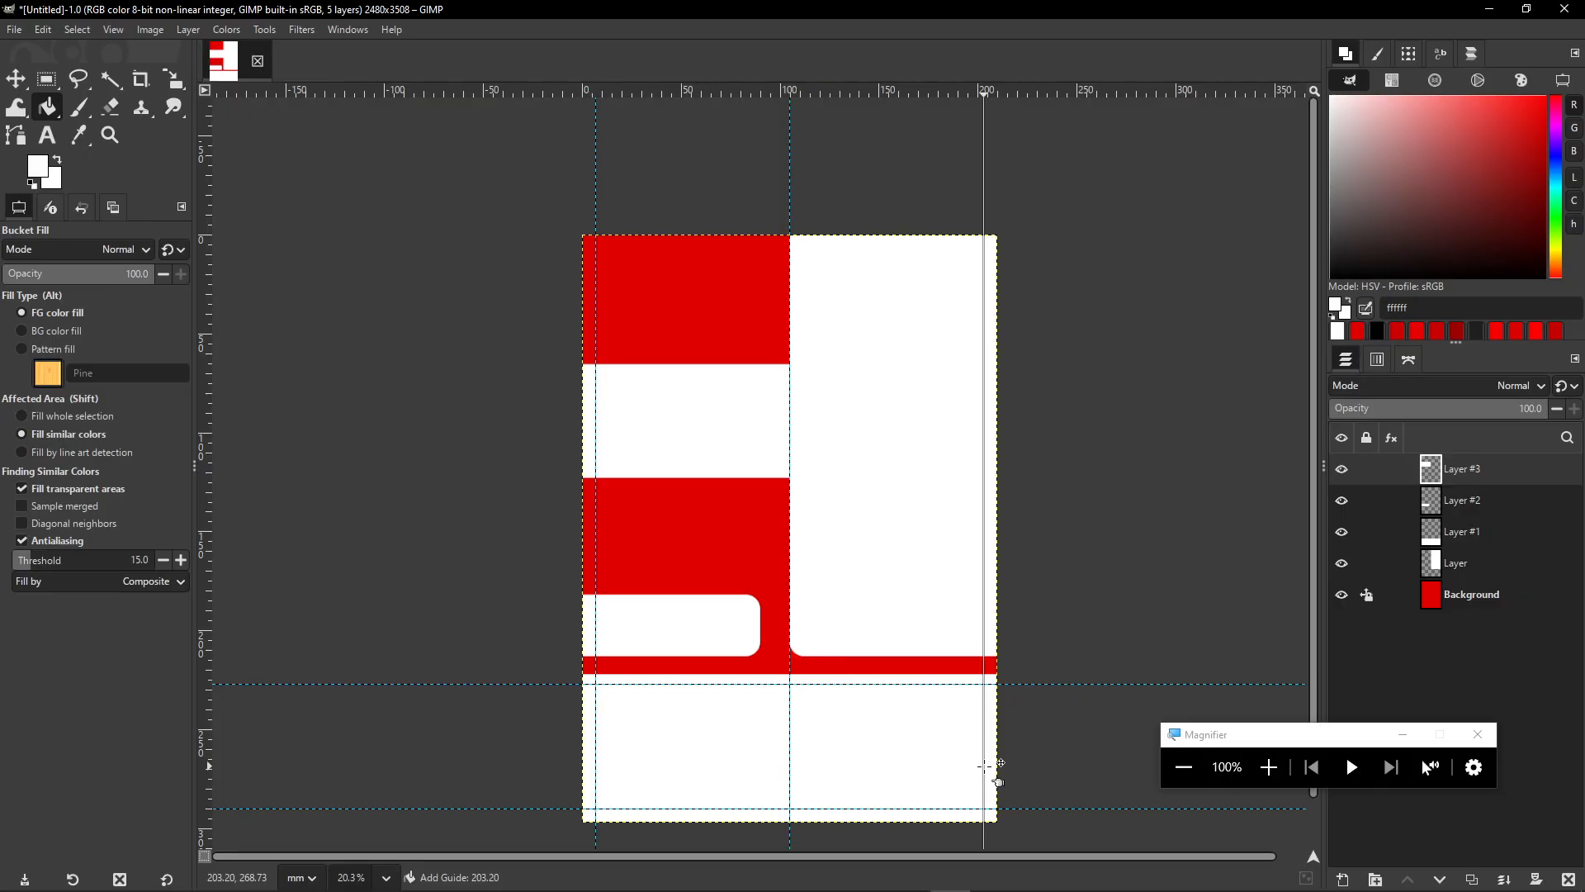
drag(985, 766, 983, 766)
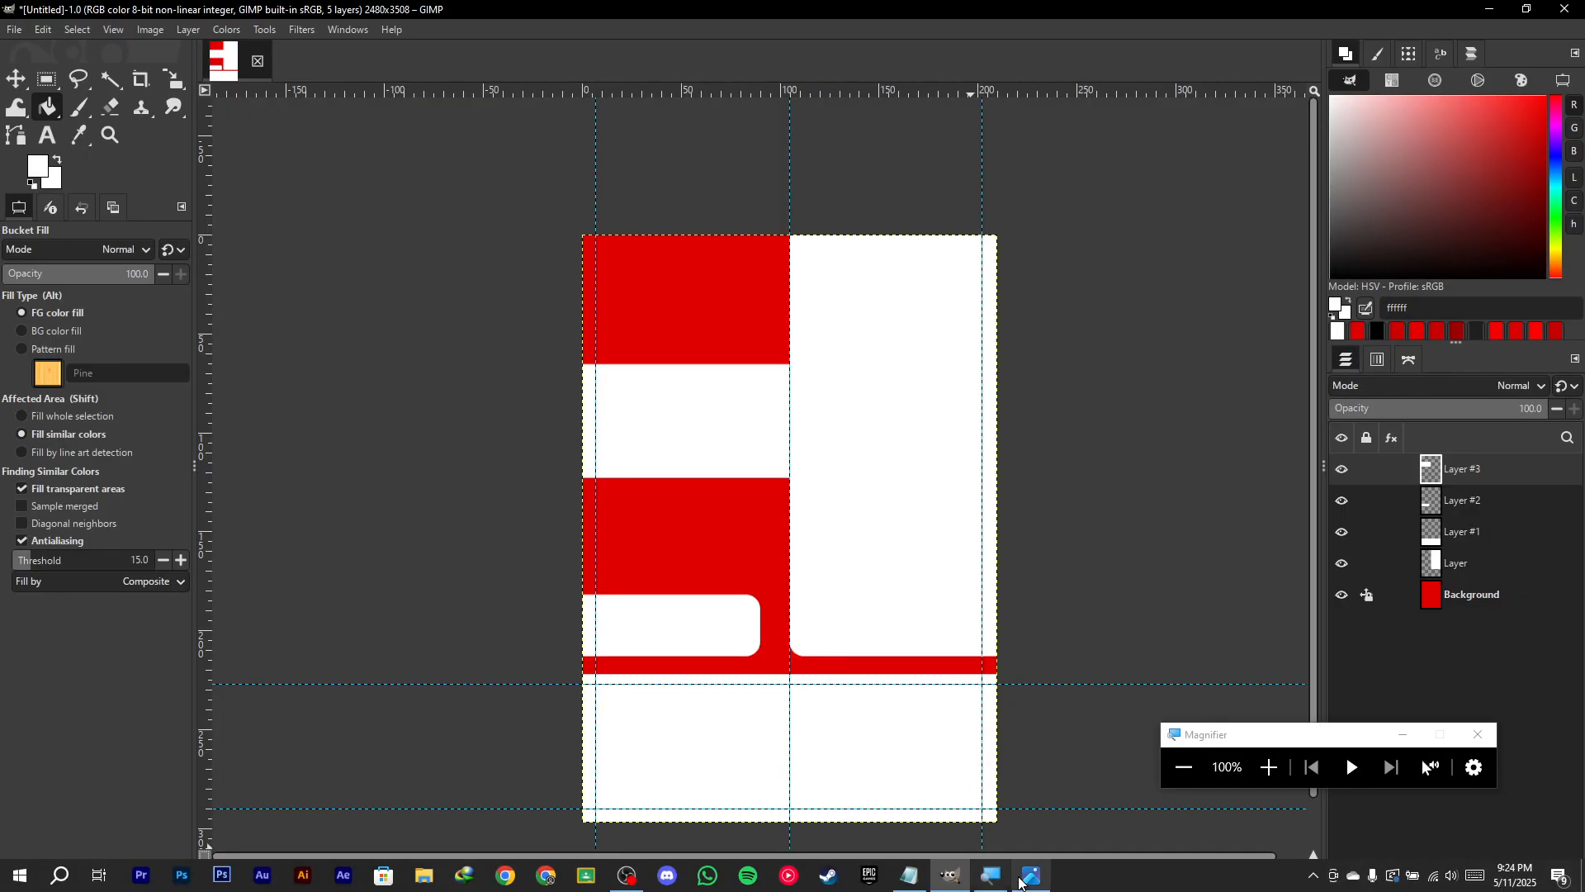
click(1021, 877)
scroll(907, 663, down, 5)
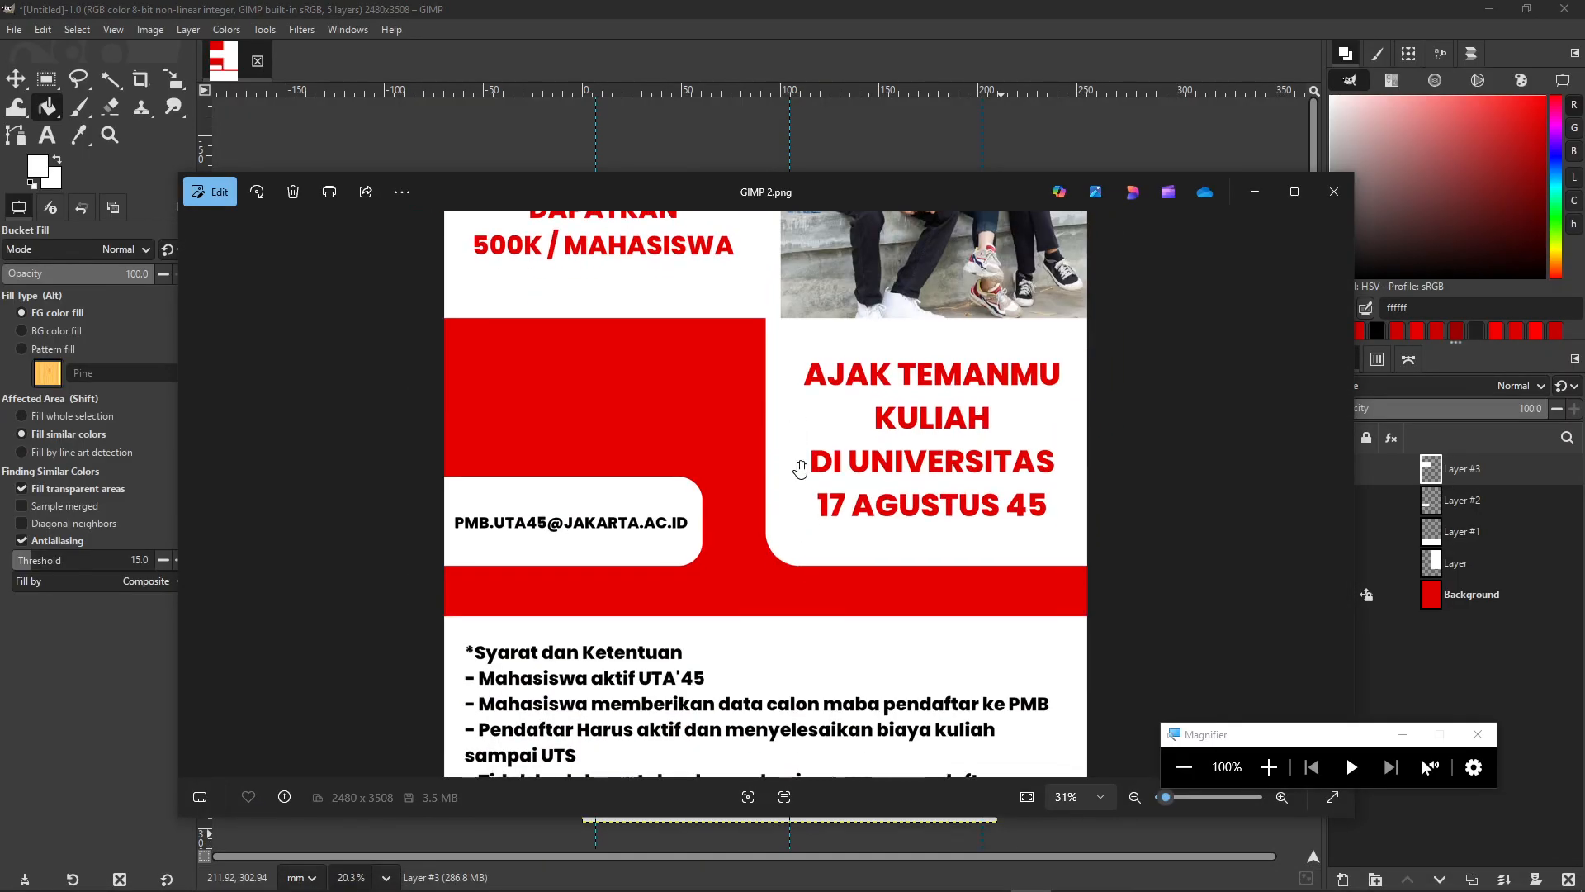
click(1254, 191)
drag(1263, 743, 1234, 735)
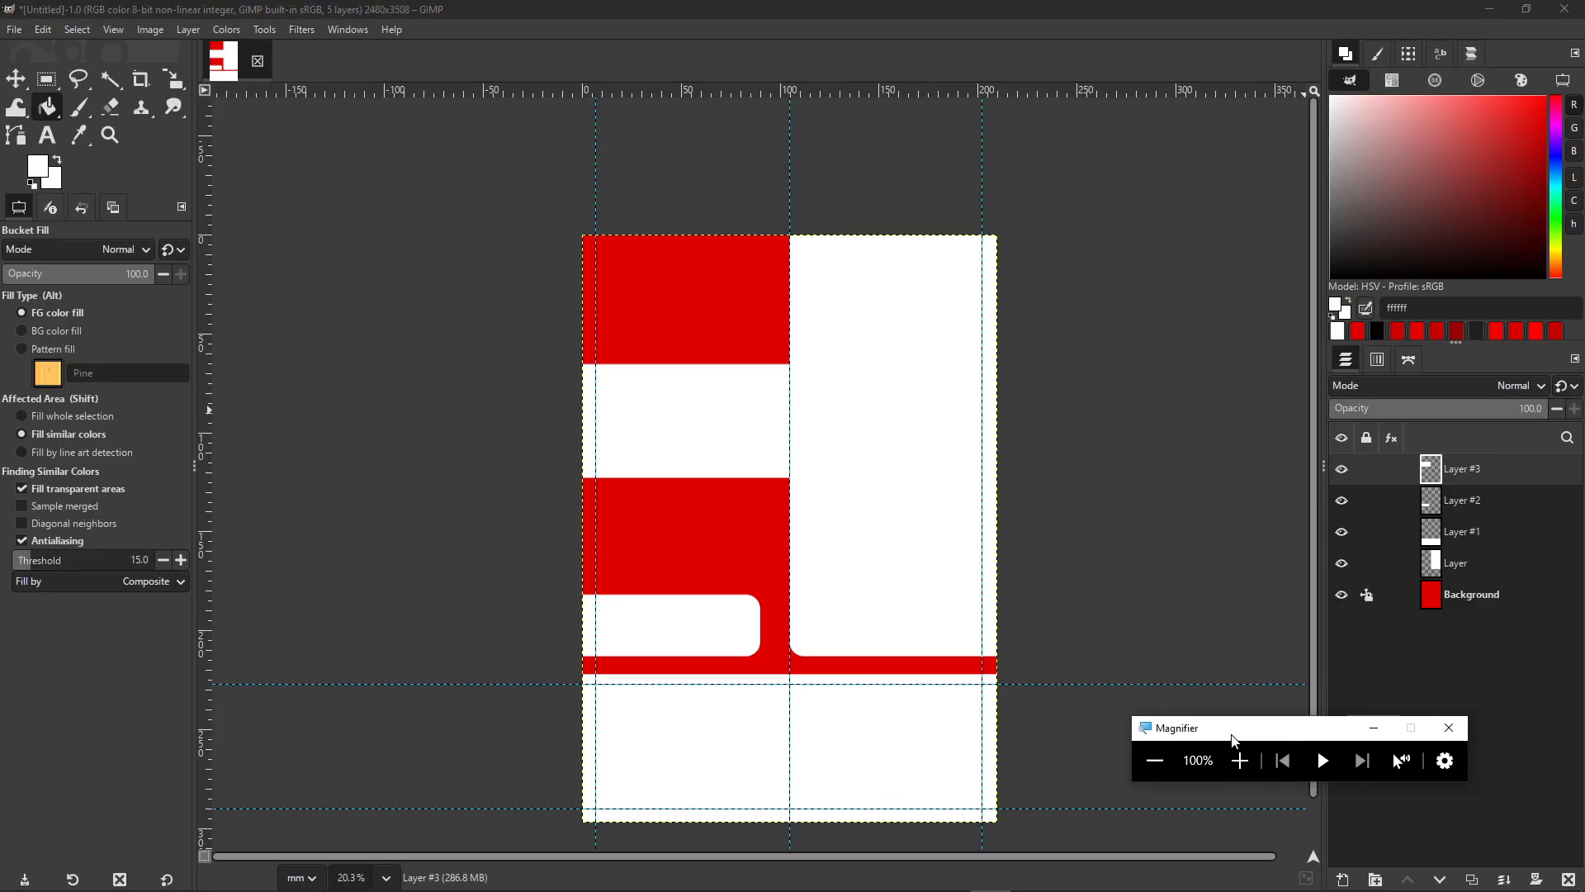
- Choose the Text tool and set its colour to black
click(1375, 733)
scroll(874, 460, down, 3)
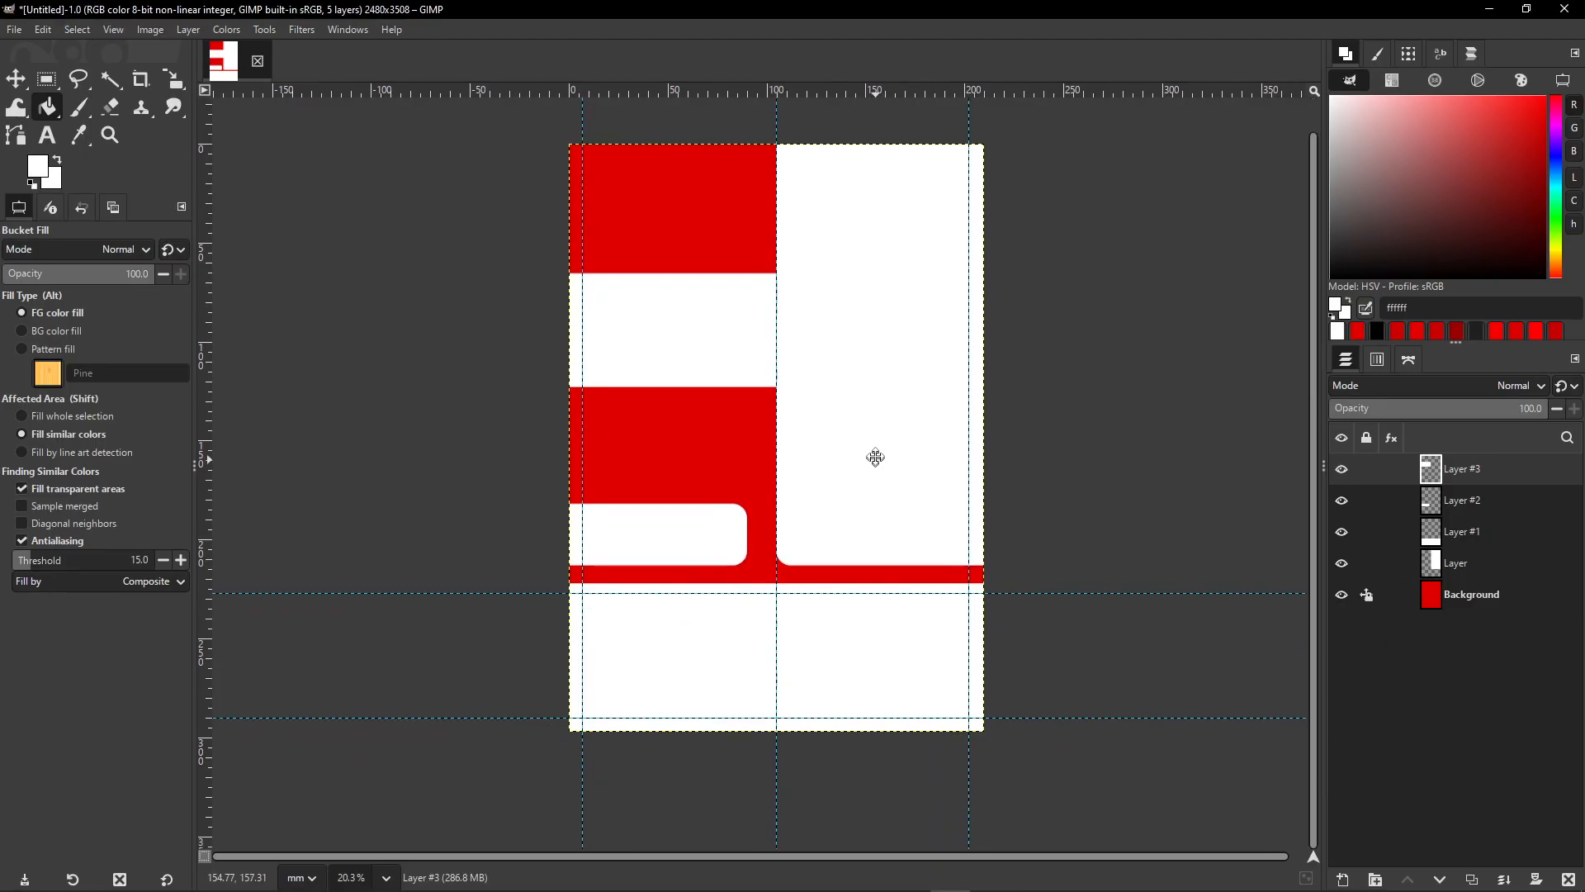
scroll(785, 595, up, 2)
drag(652, 575, 693, 549)
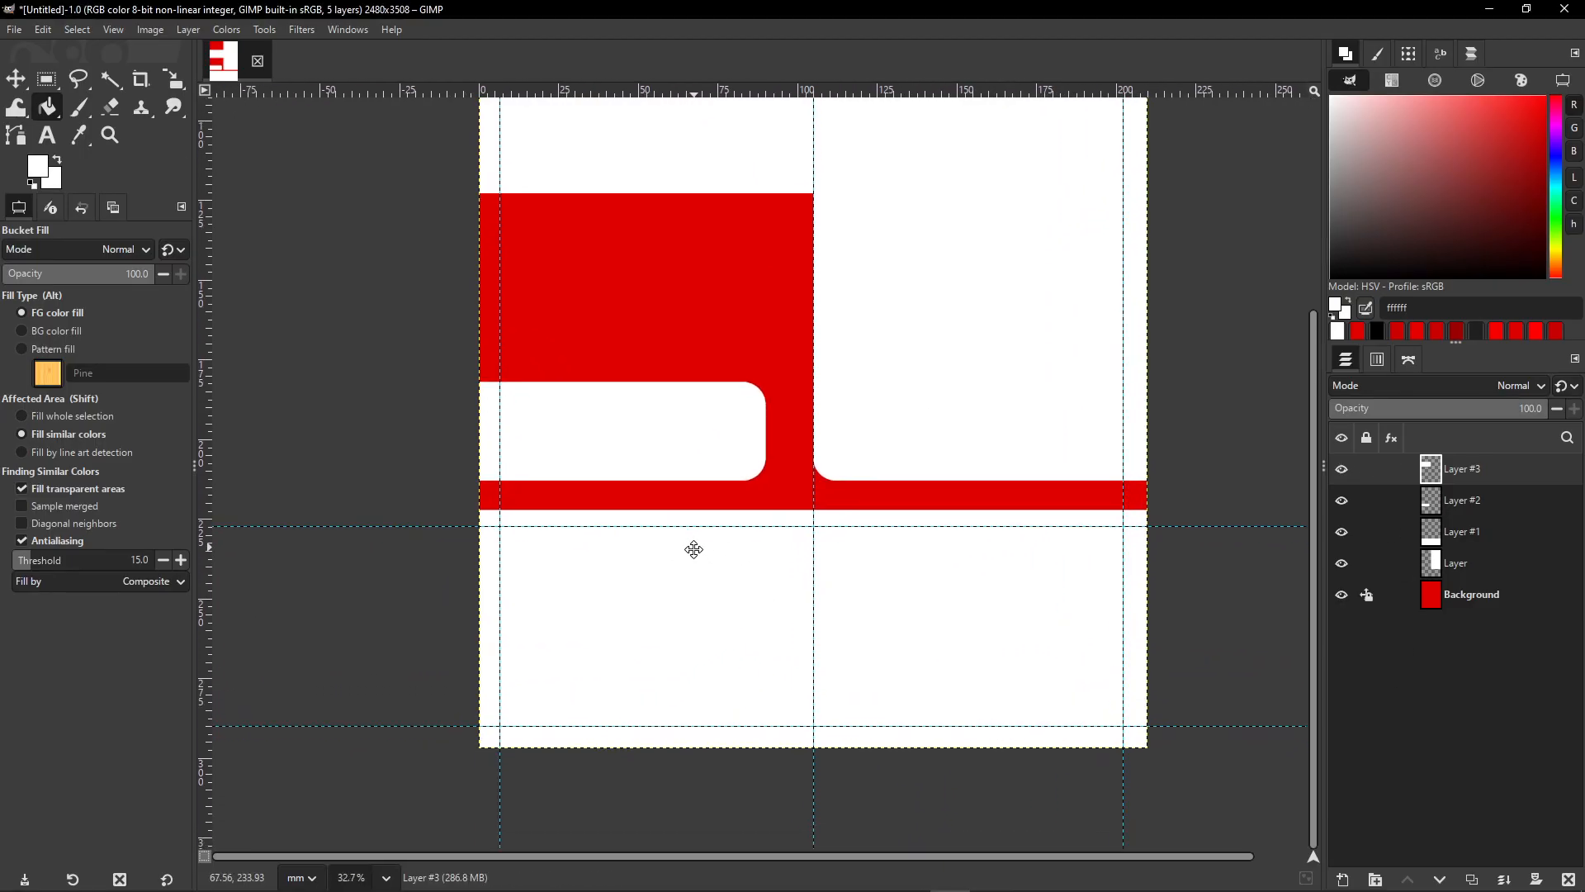
click(47, 135)
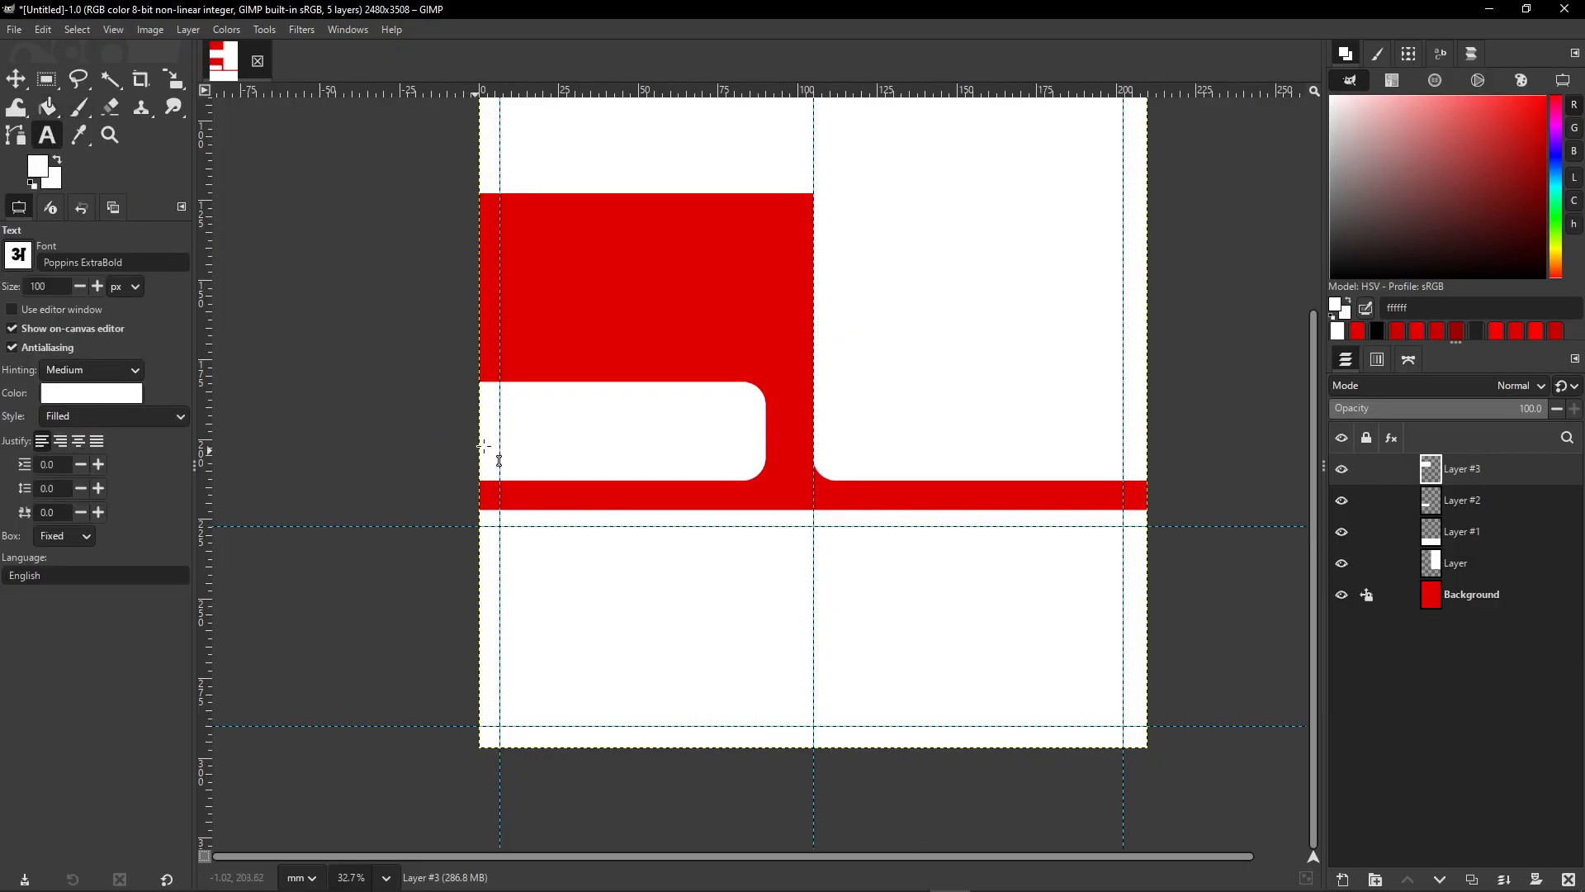
key(super+plus)
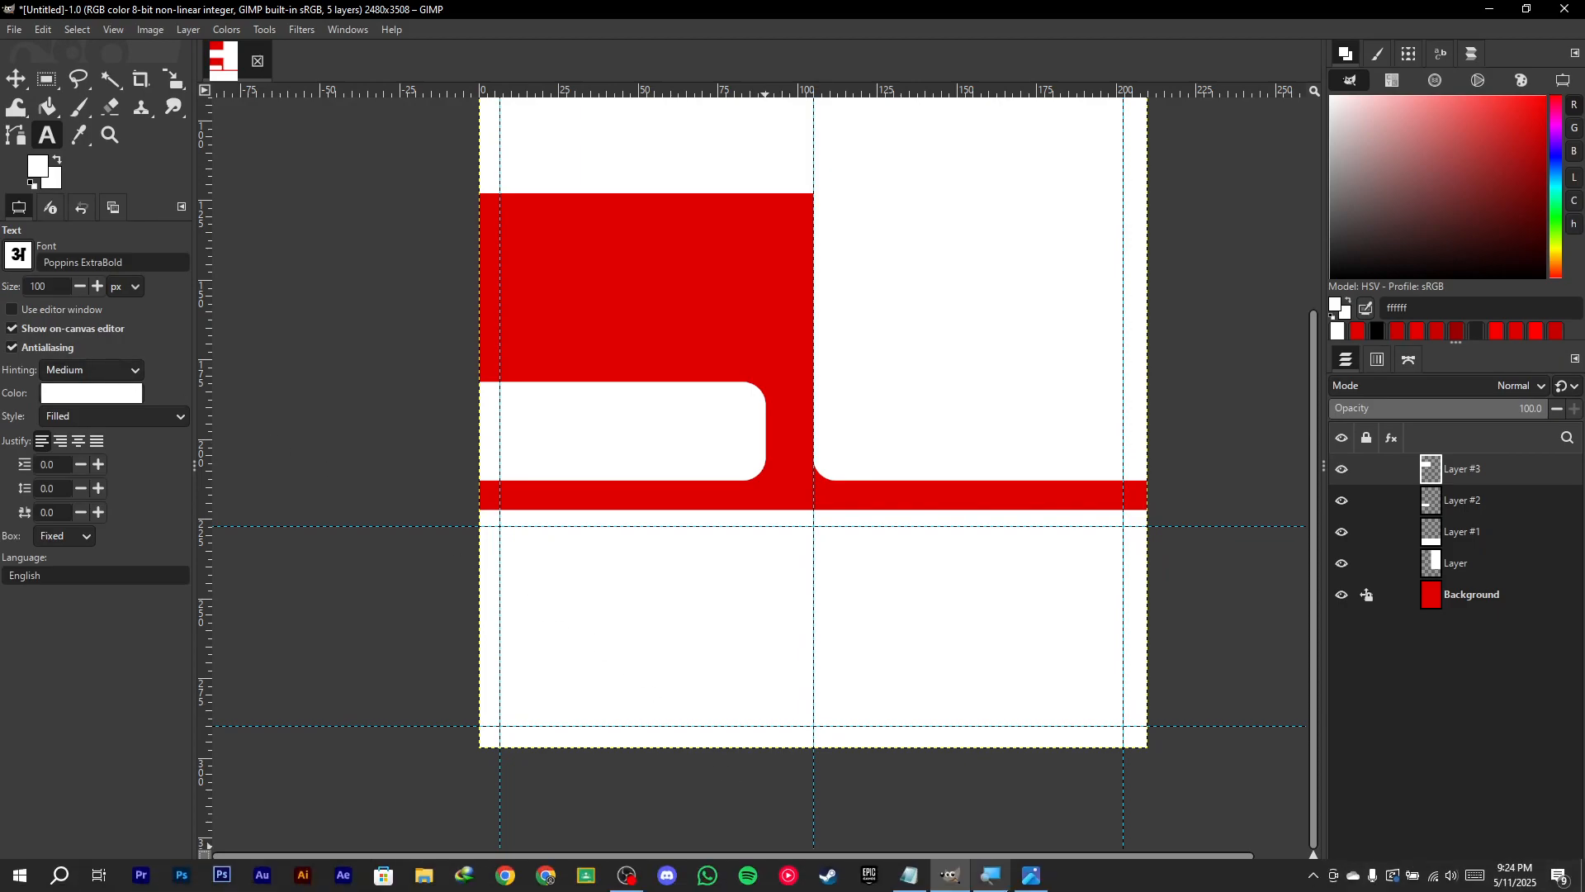
drag(1233, 741, 425, 467)
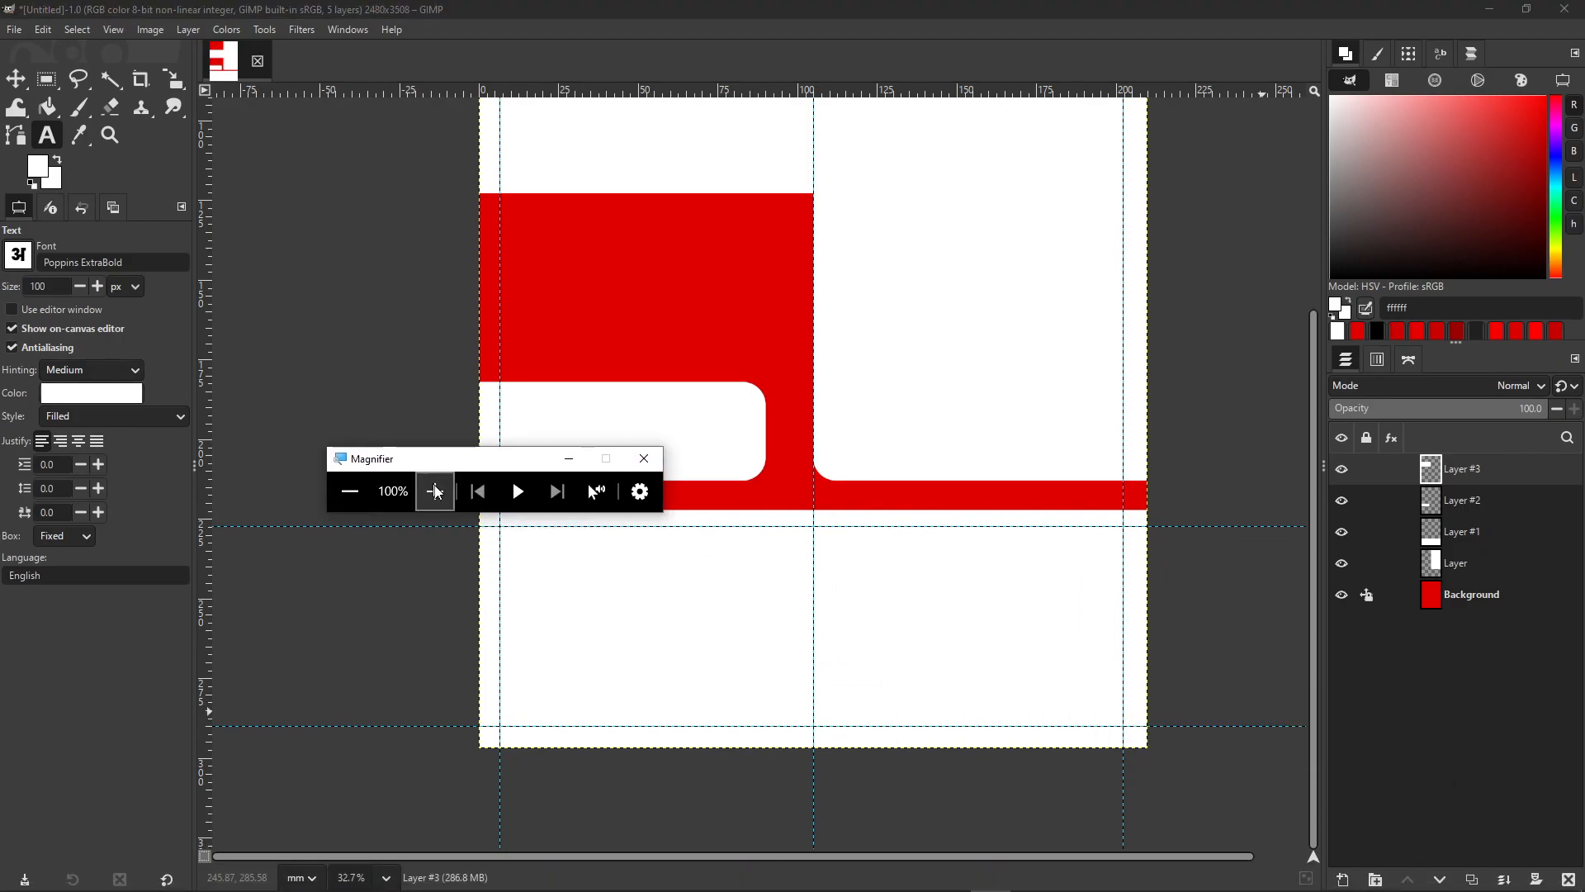
click(432, 488)
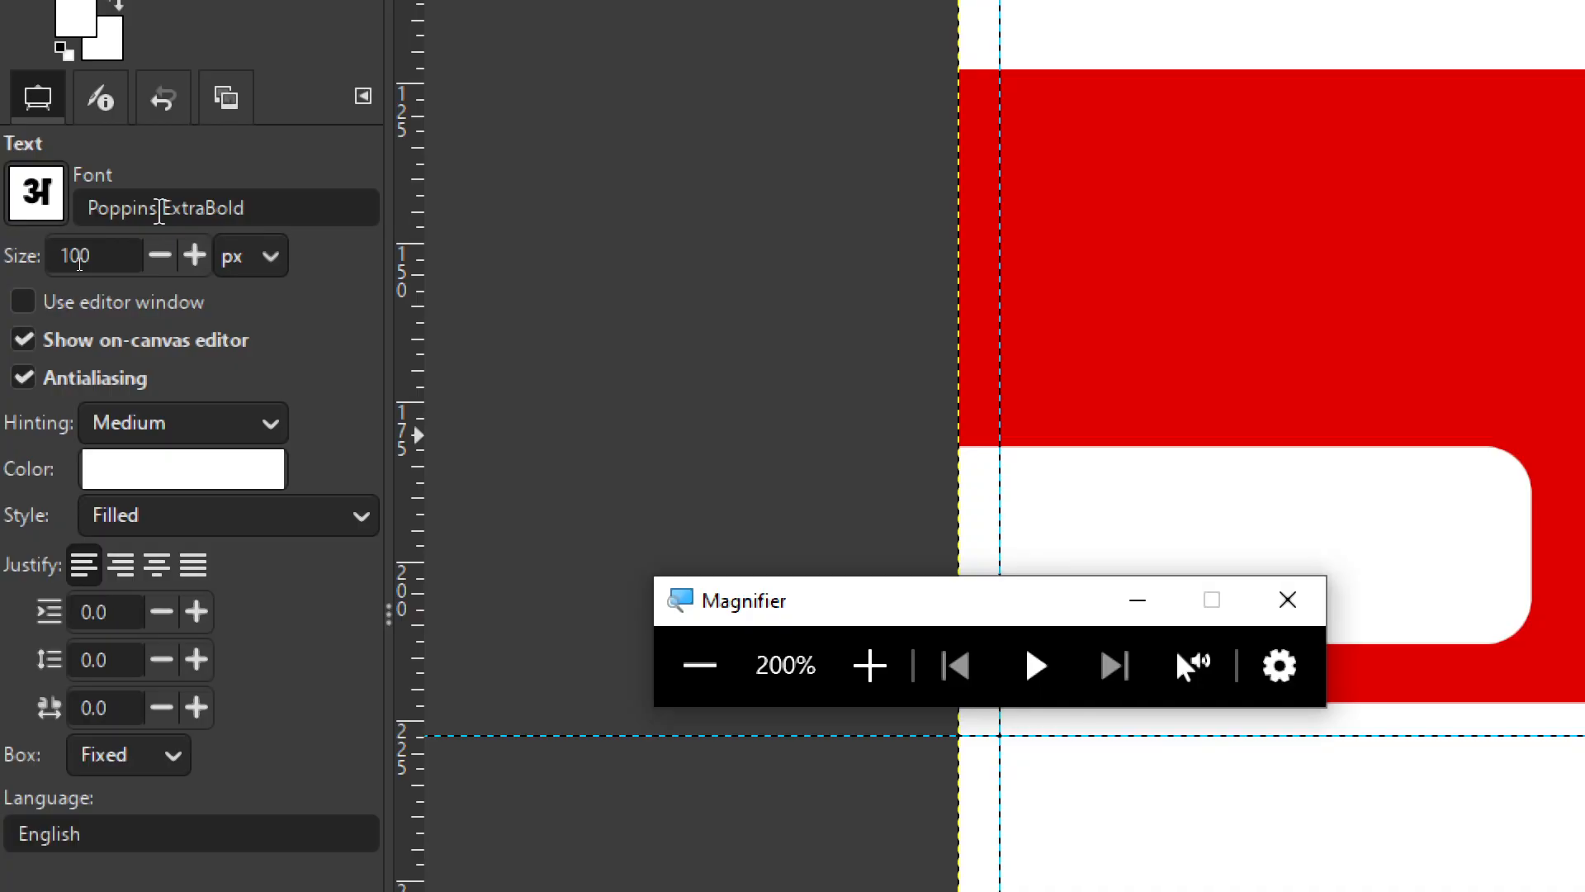
click(727, 667)
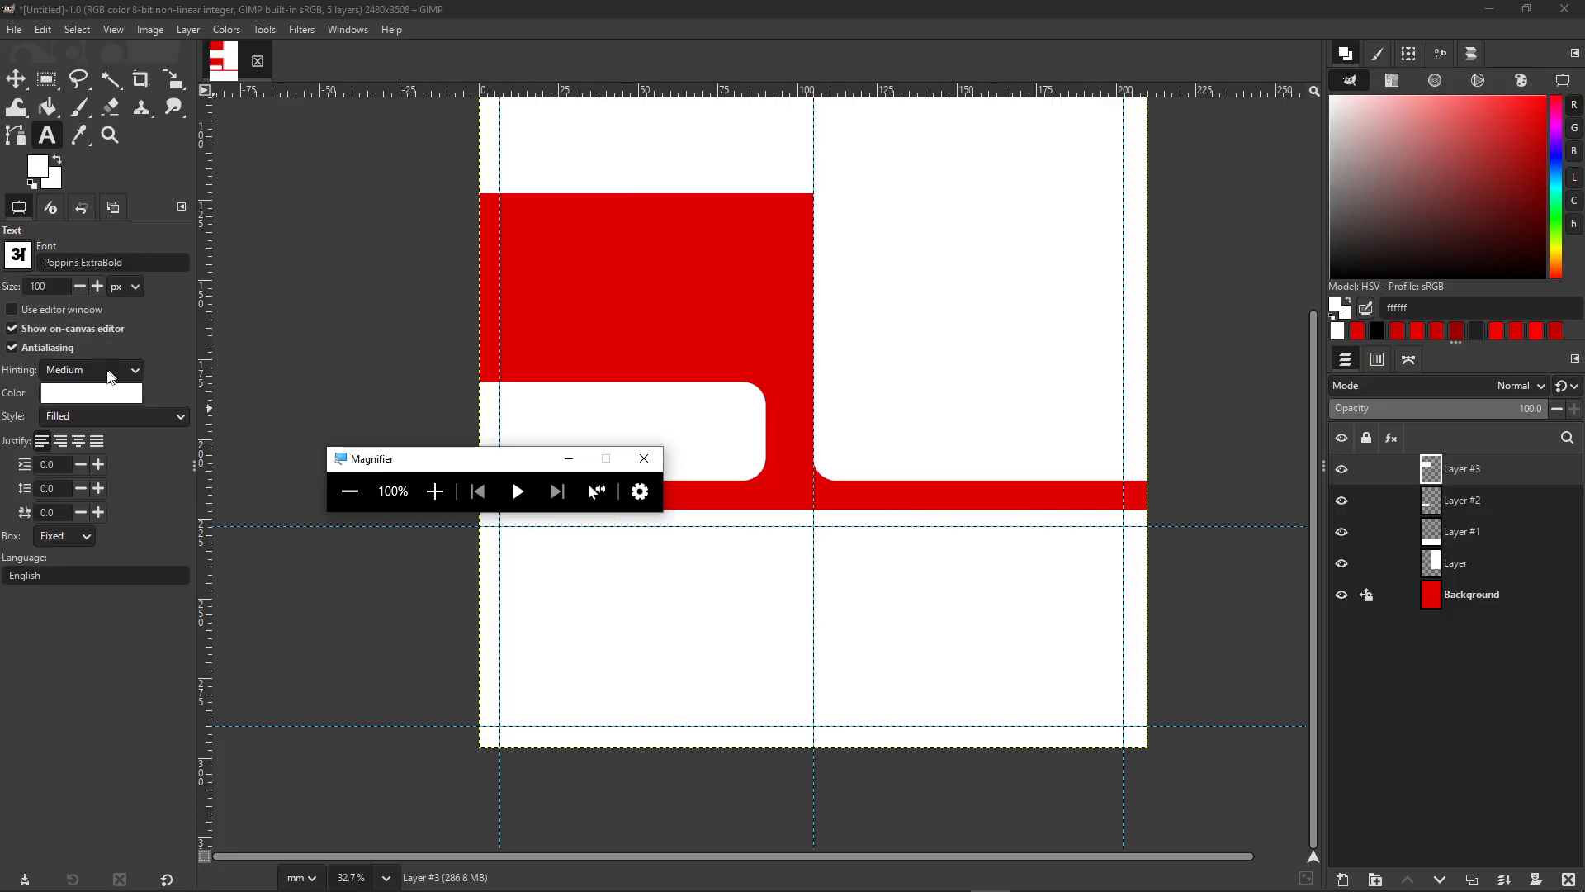
click(90, 400)
drag(700, 495, 588, 580)
click(909, 646)
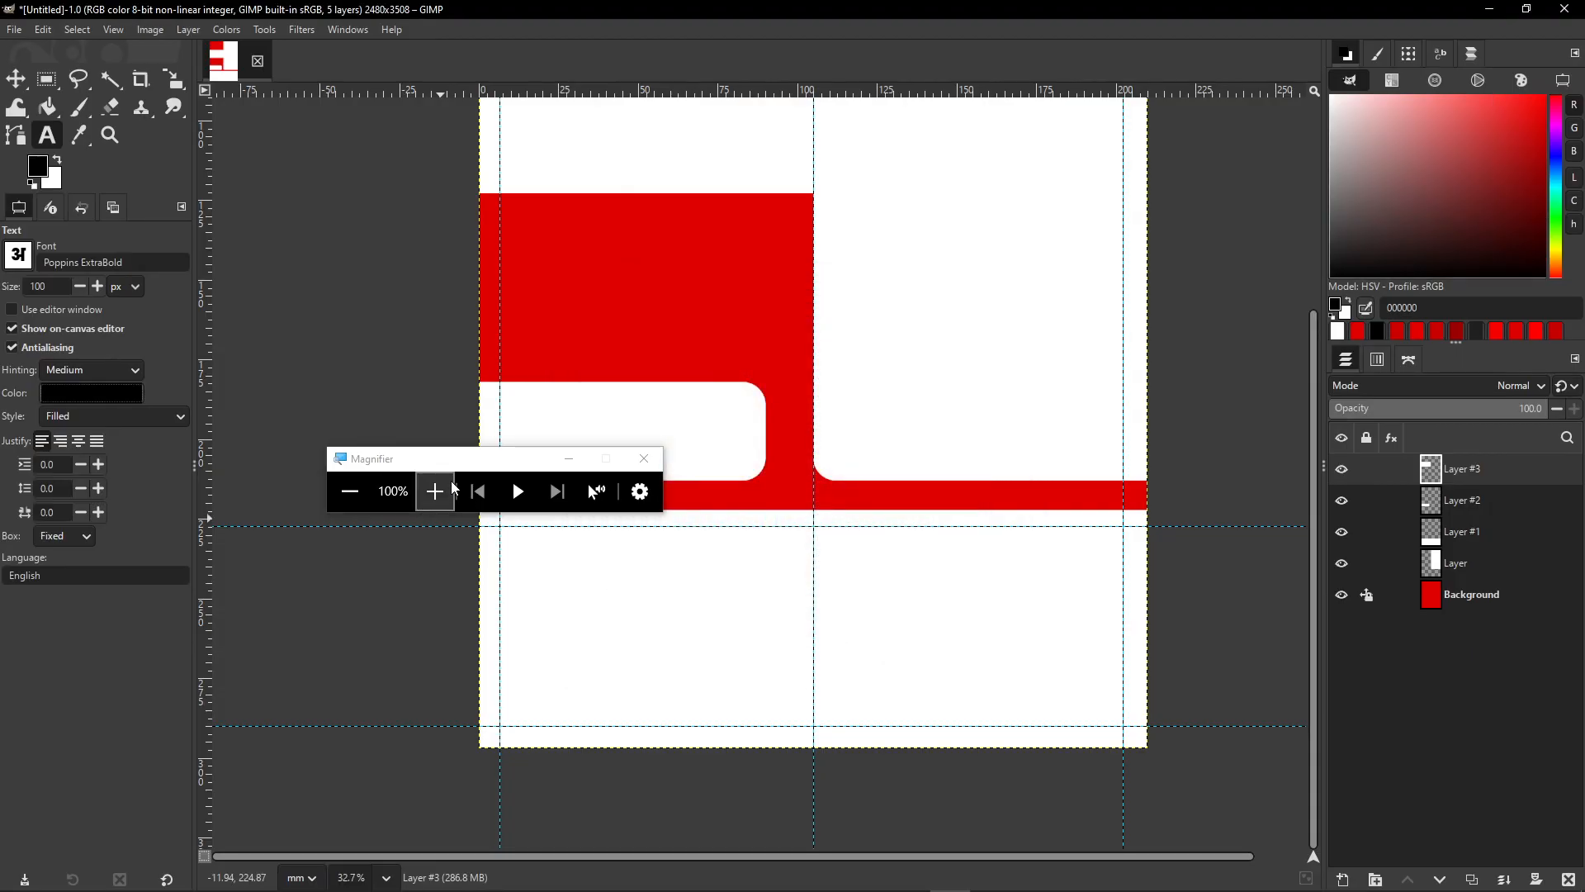
- Draw a text box spanning the lower margin guides and select its on-canvas size field
click(435, 492)
click(437, 490)
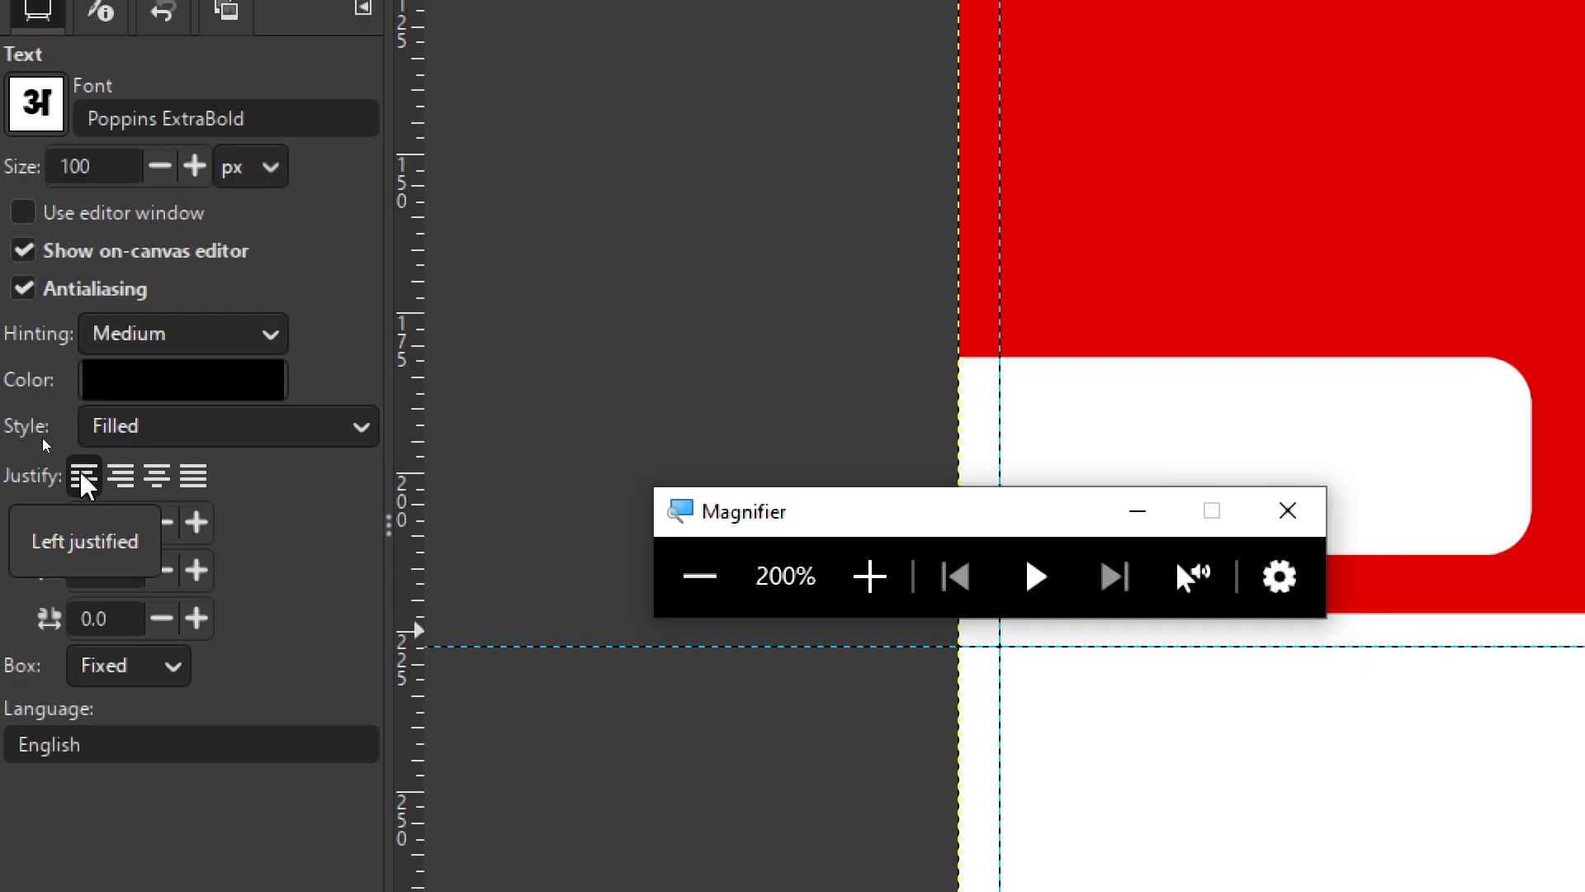
click(700, 576)
drag(411, 461, 1026, 314)
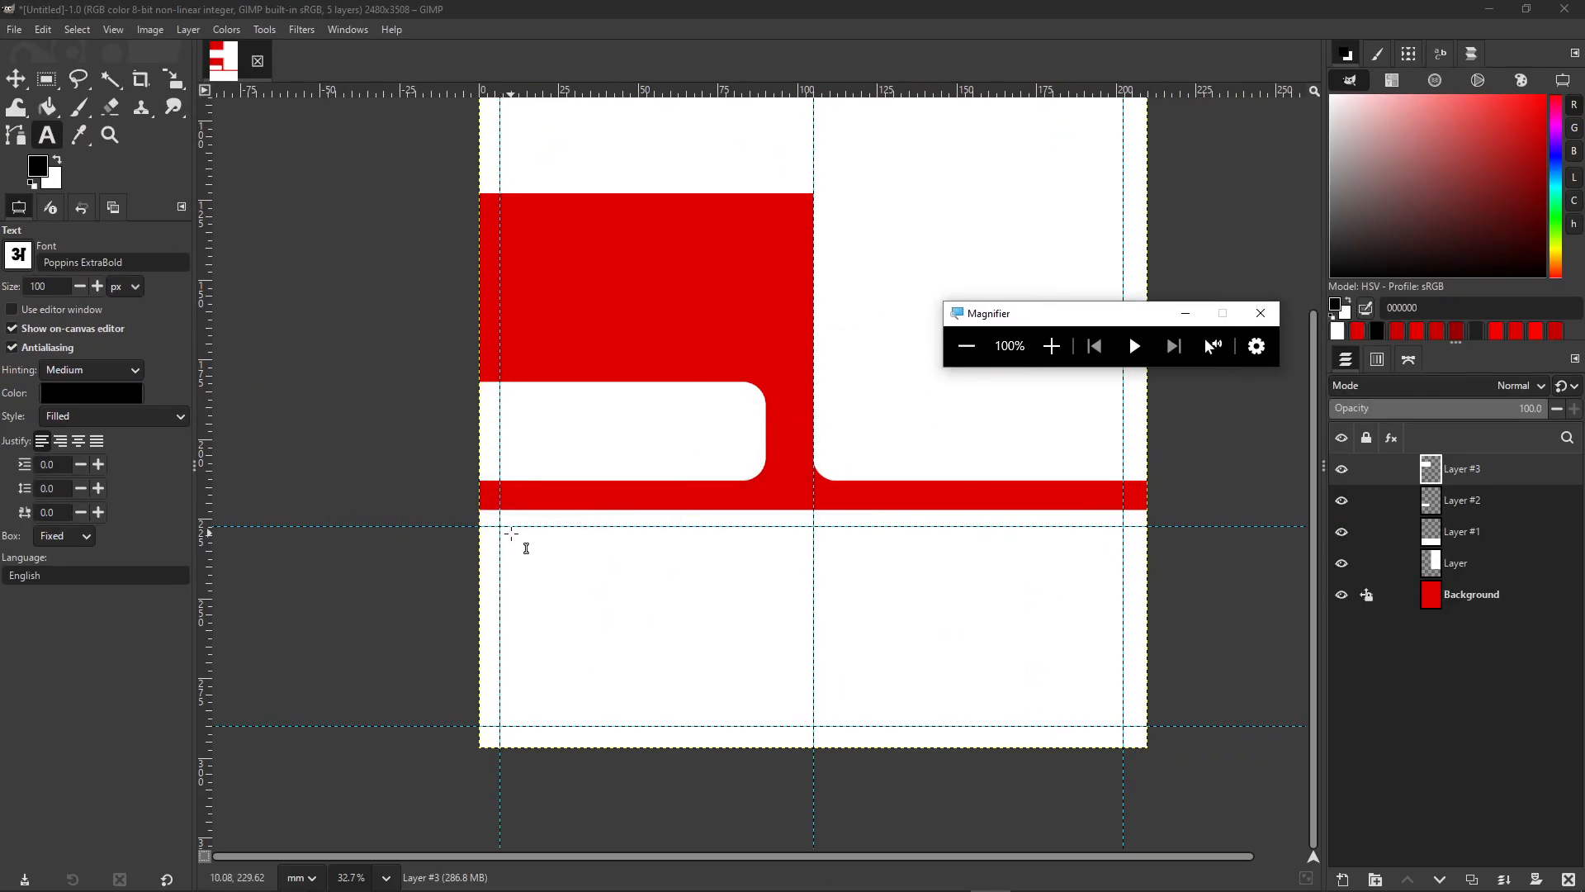
scroll(518, 543, up, 2)
scroll(393, 424, down, 2)
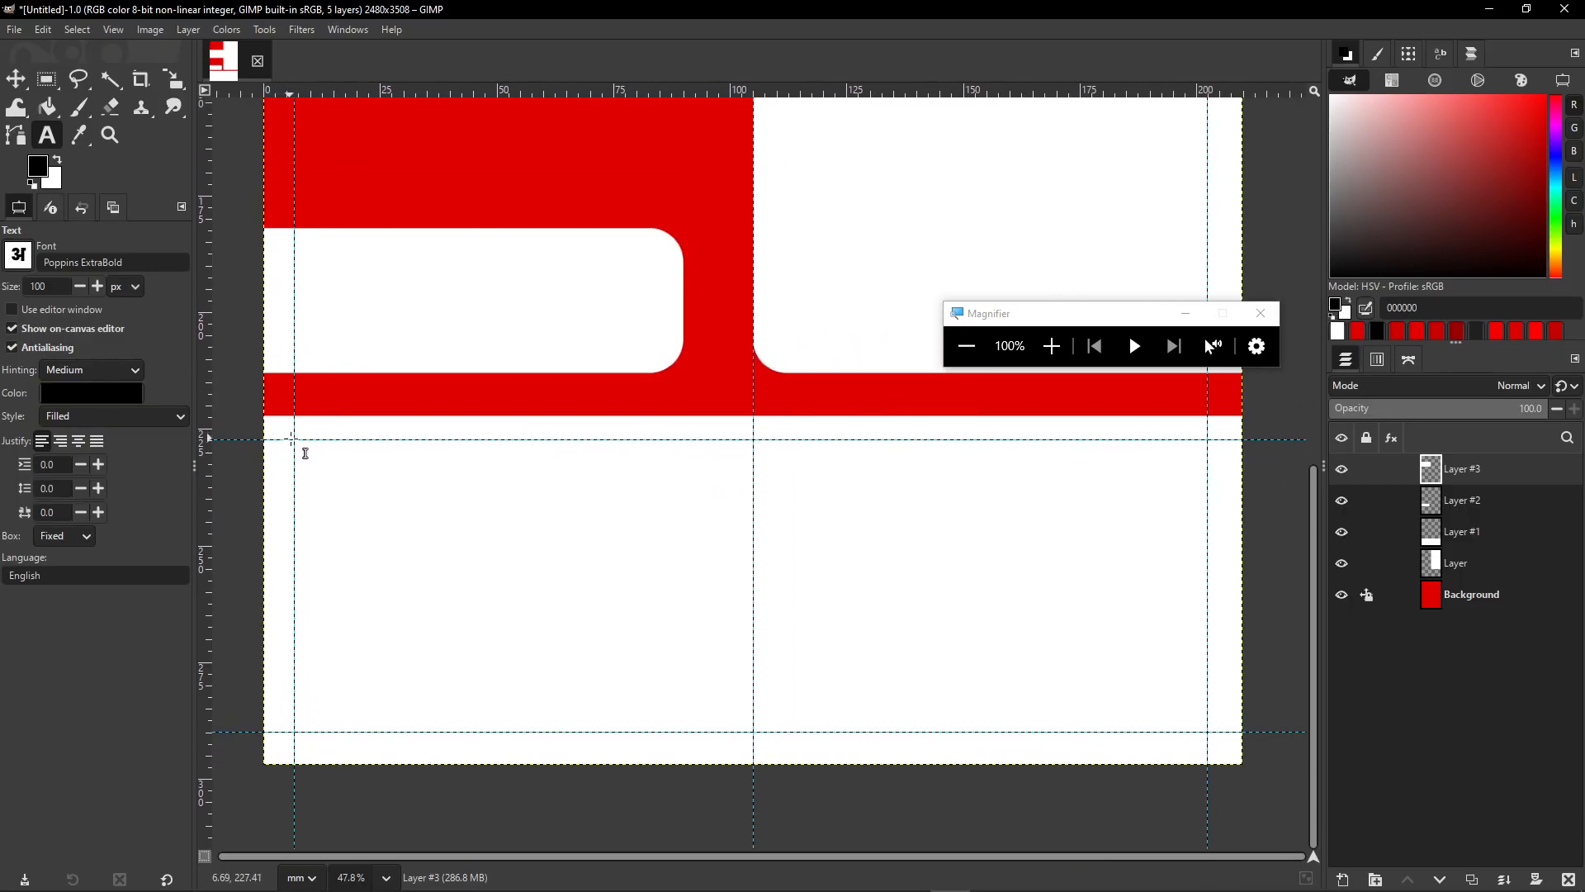
drag(310, 453, 1221, 740)
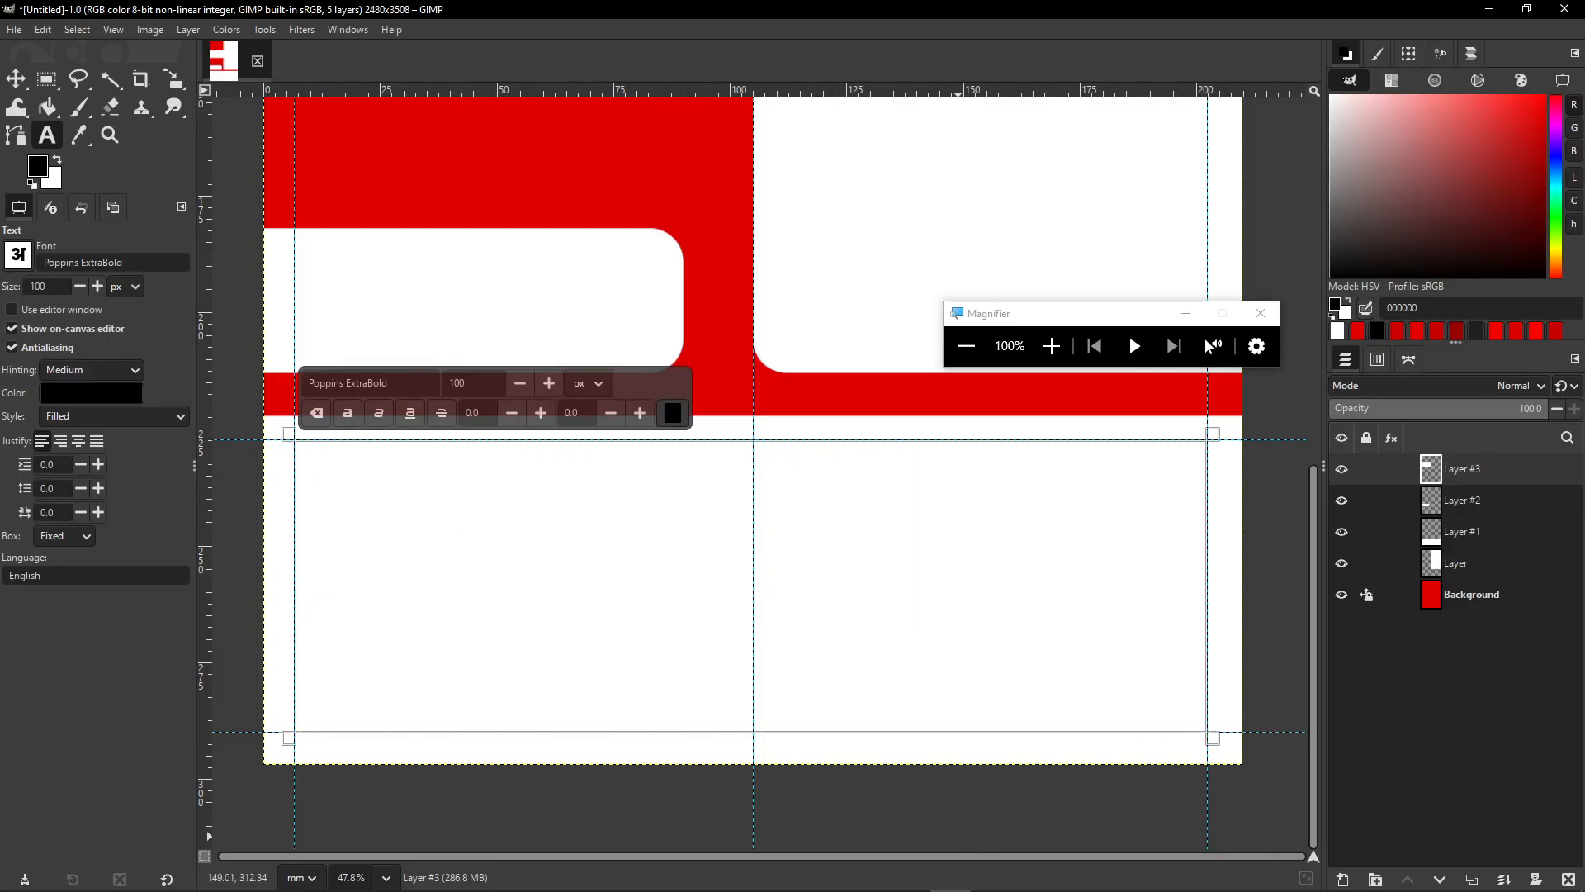
click(473, 383)
- Copy the Syarat dan Ketentuan text from Notepad, paste it into the box, and size it 70
text(70)
mouse_move(1068, 871)
click(910, 875)
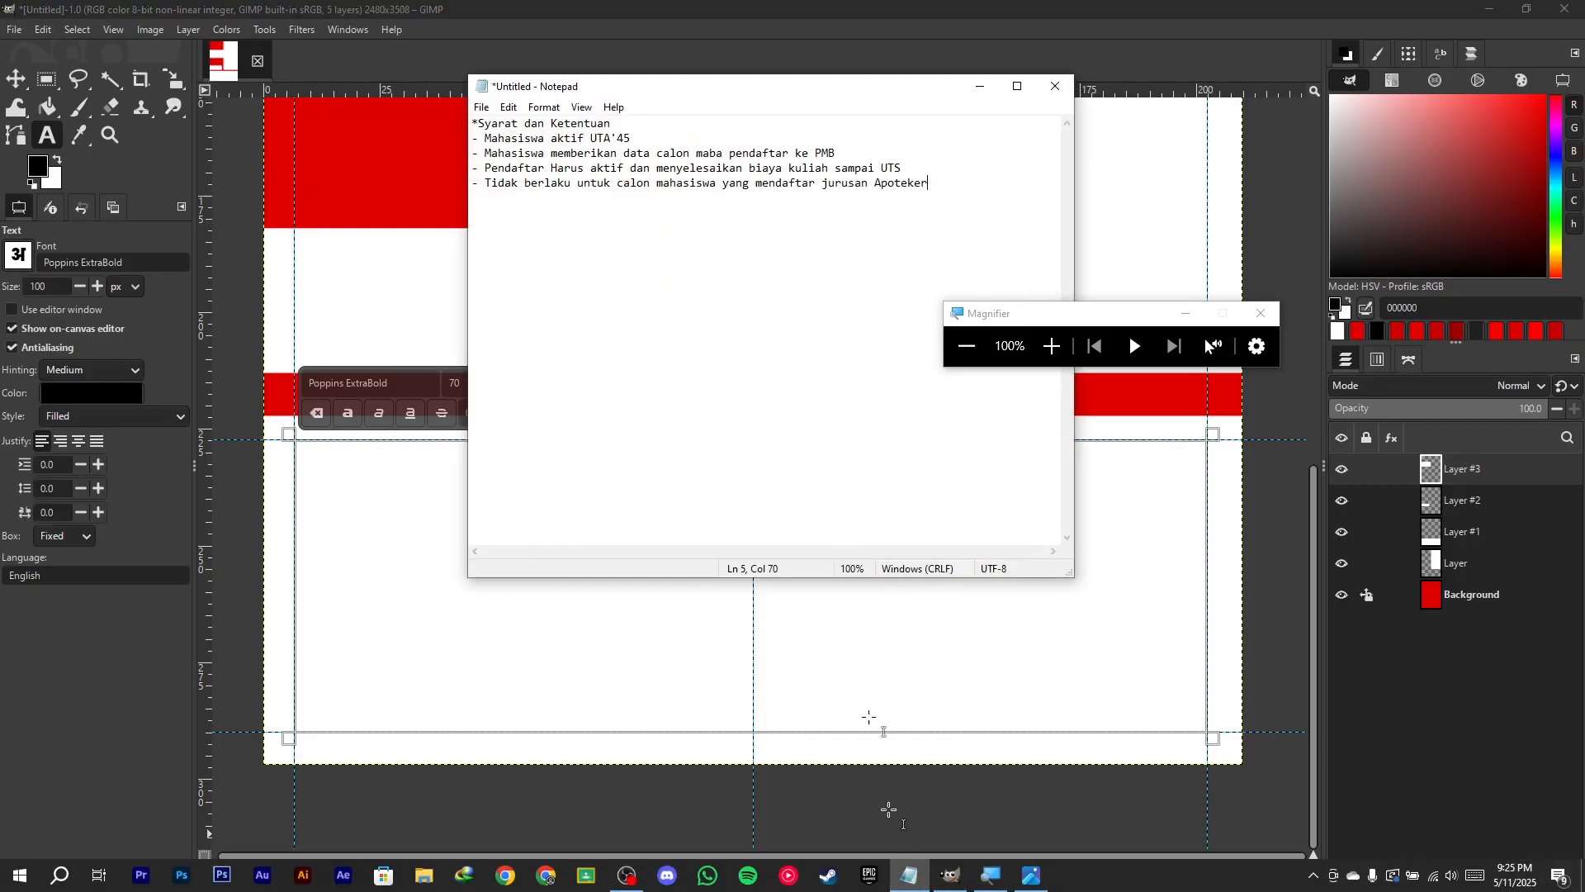
drag(929, 184, 473, 115)
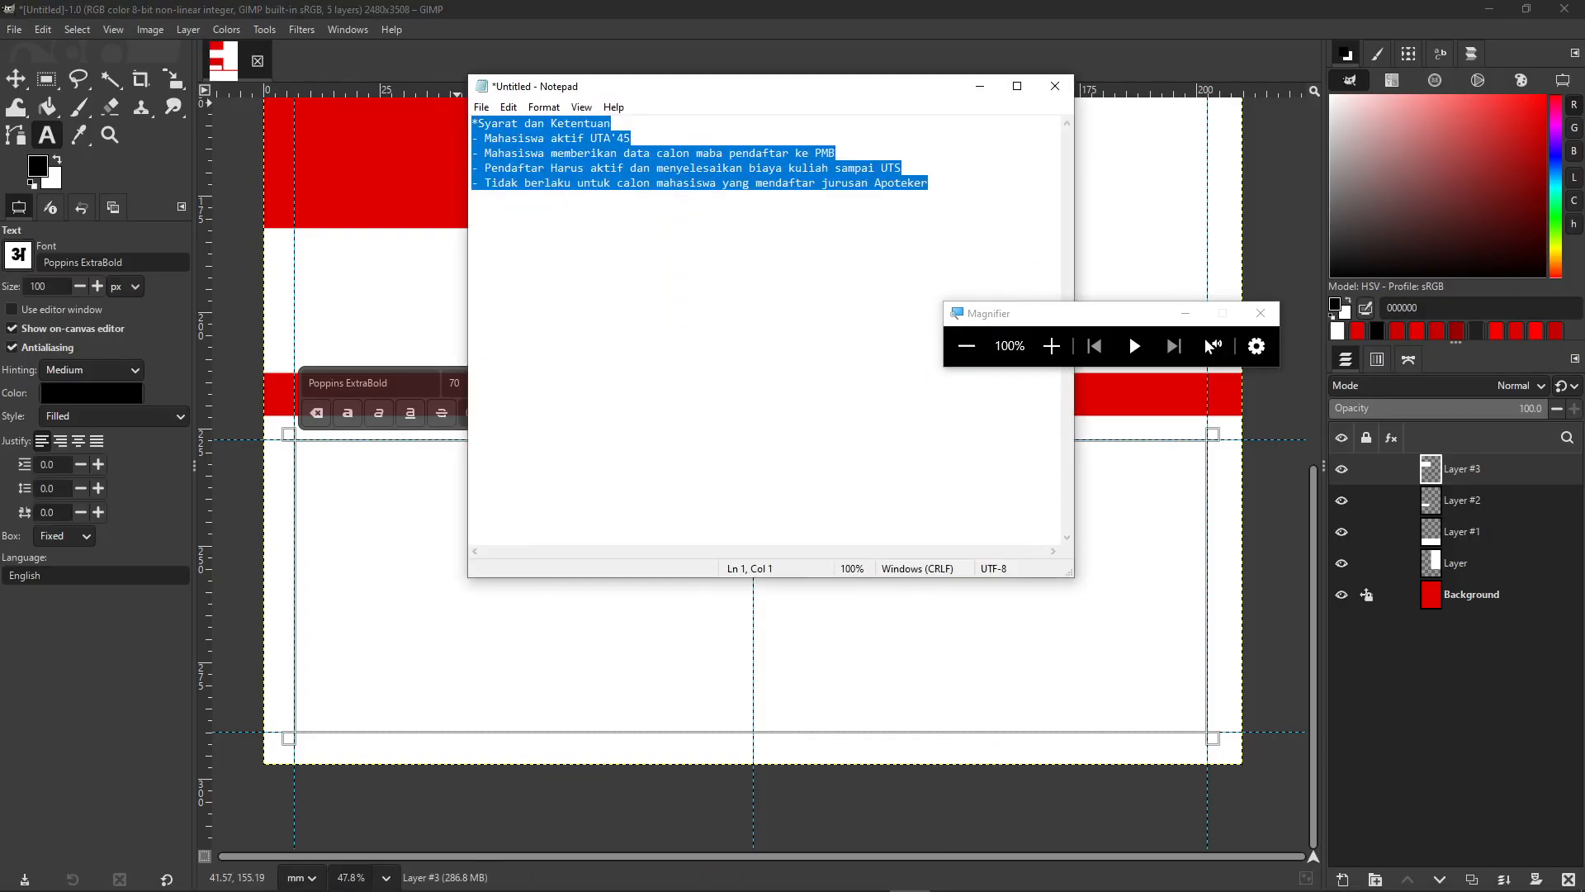
click(981, 92)
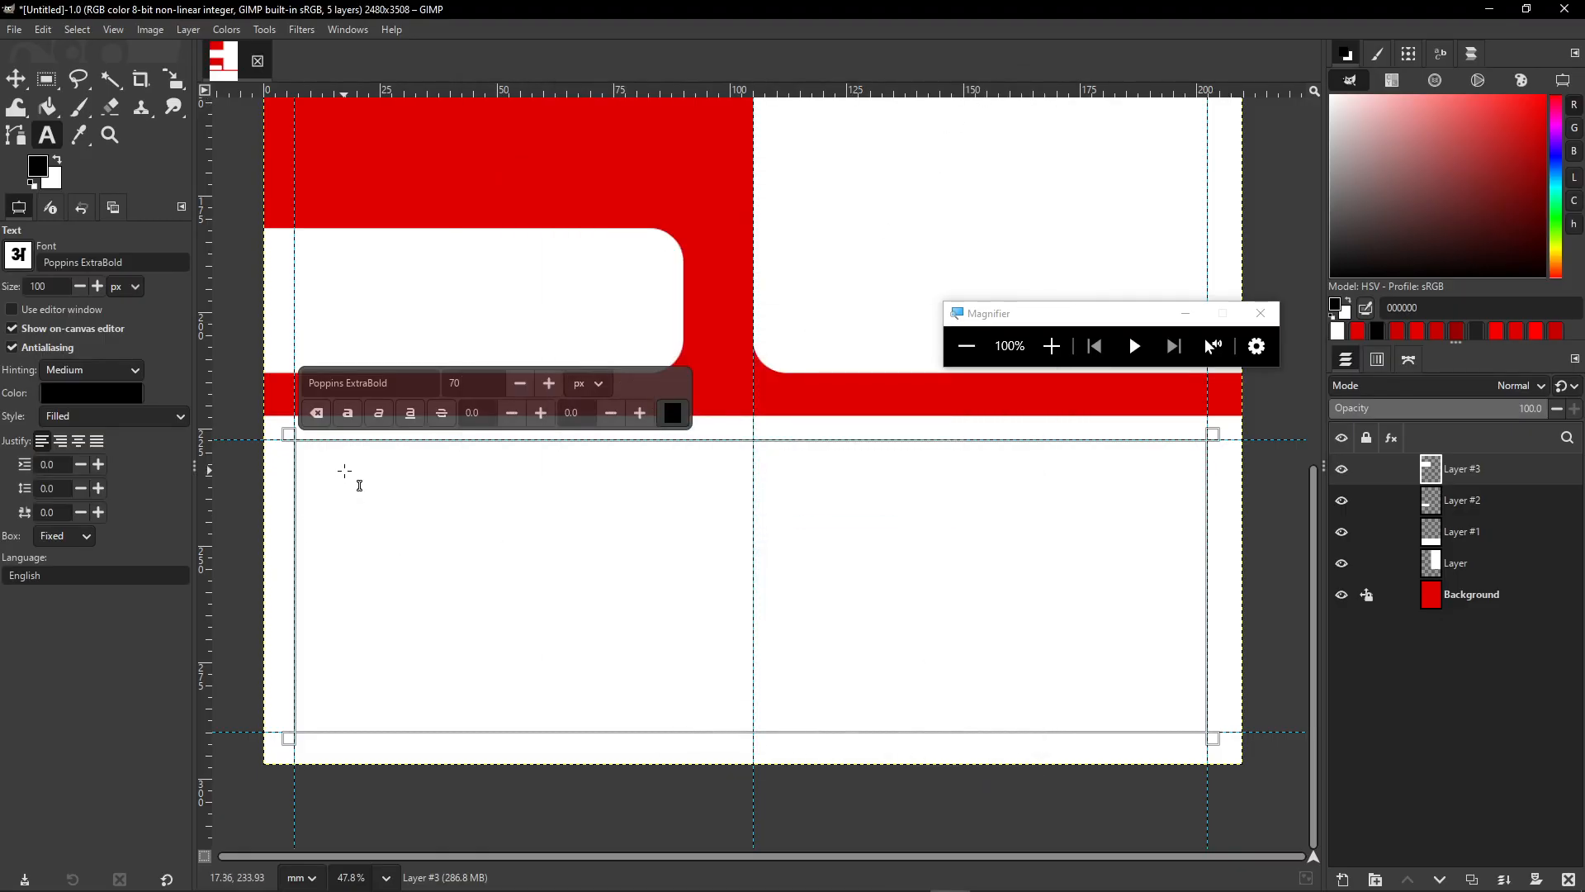
key(ctrl+v)
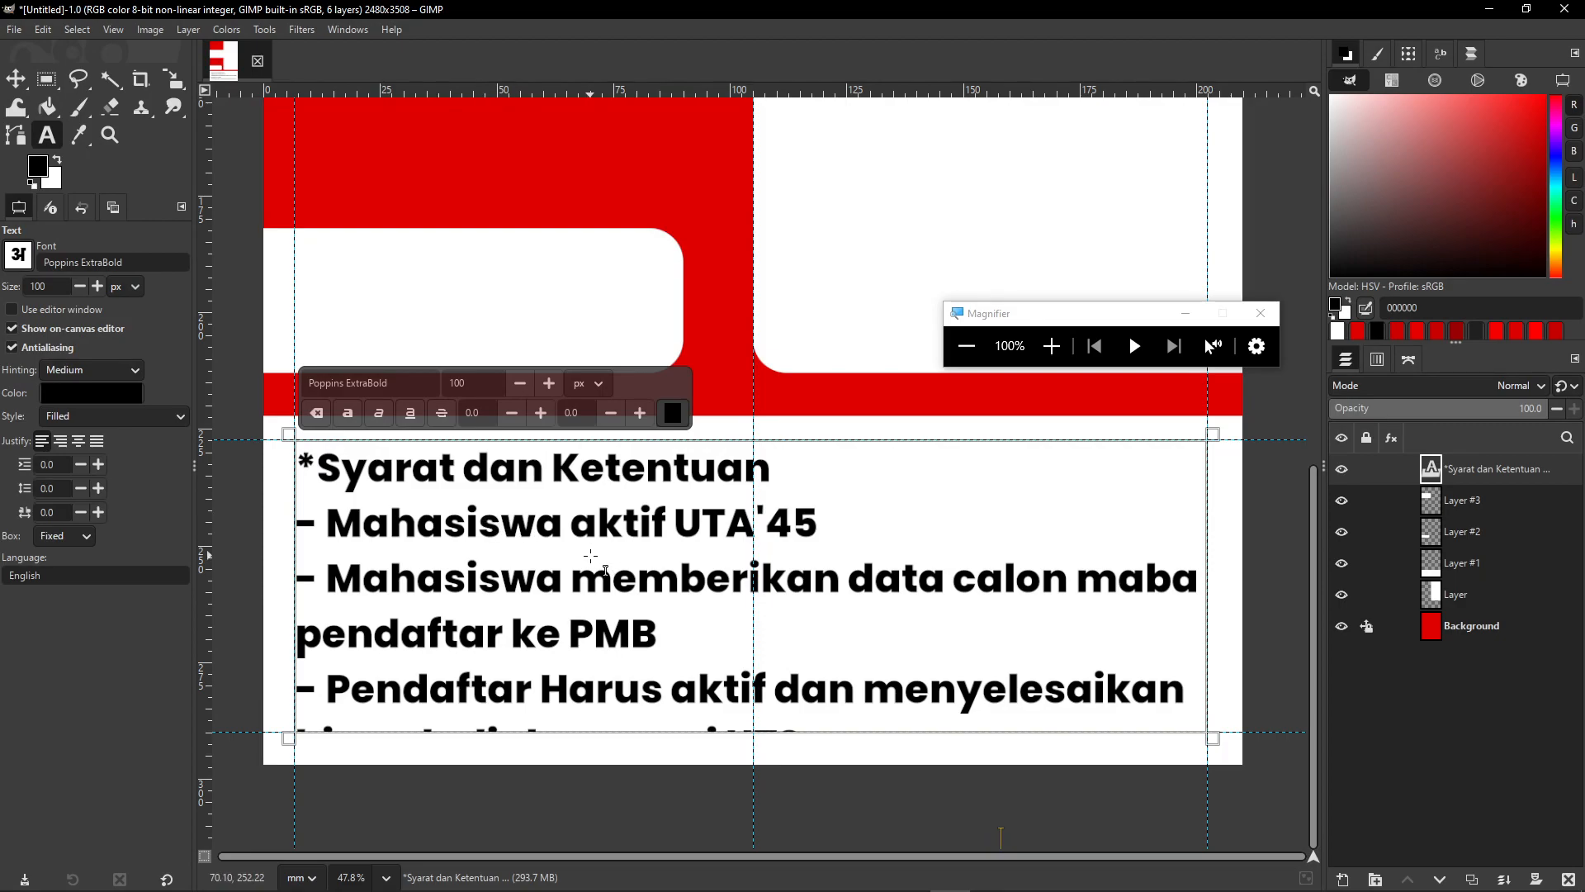
key(ctrl+a)
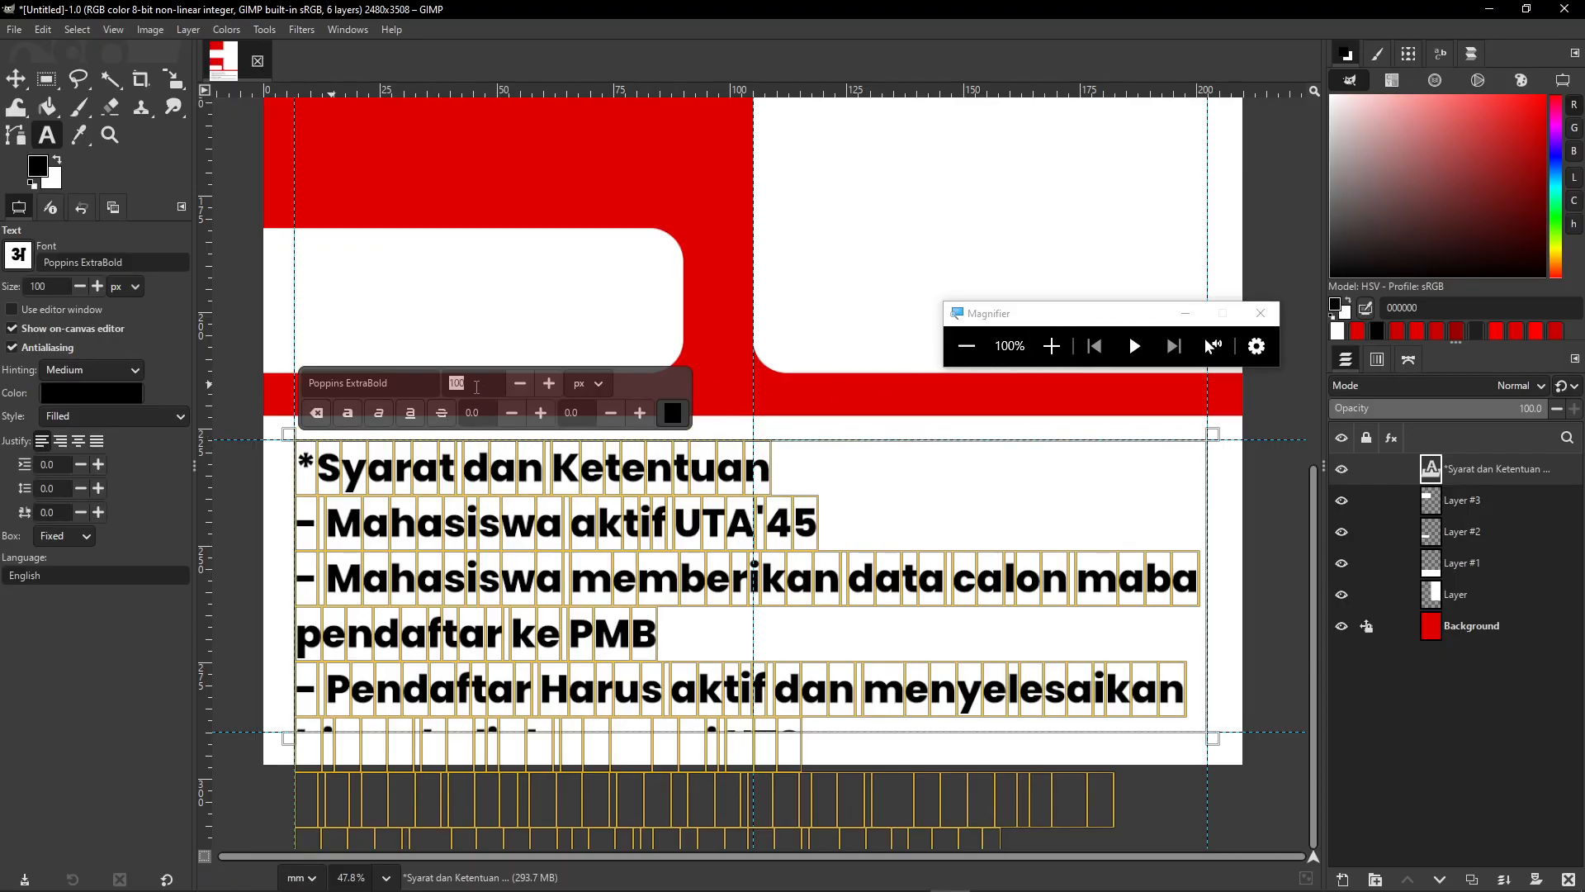
key(Return)
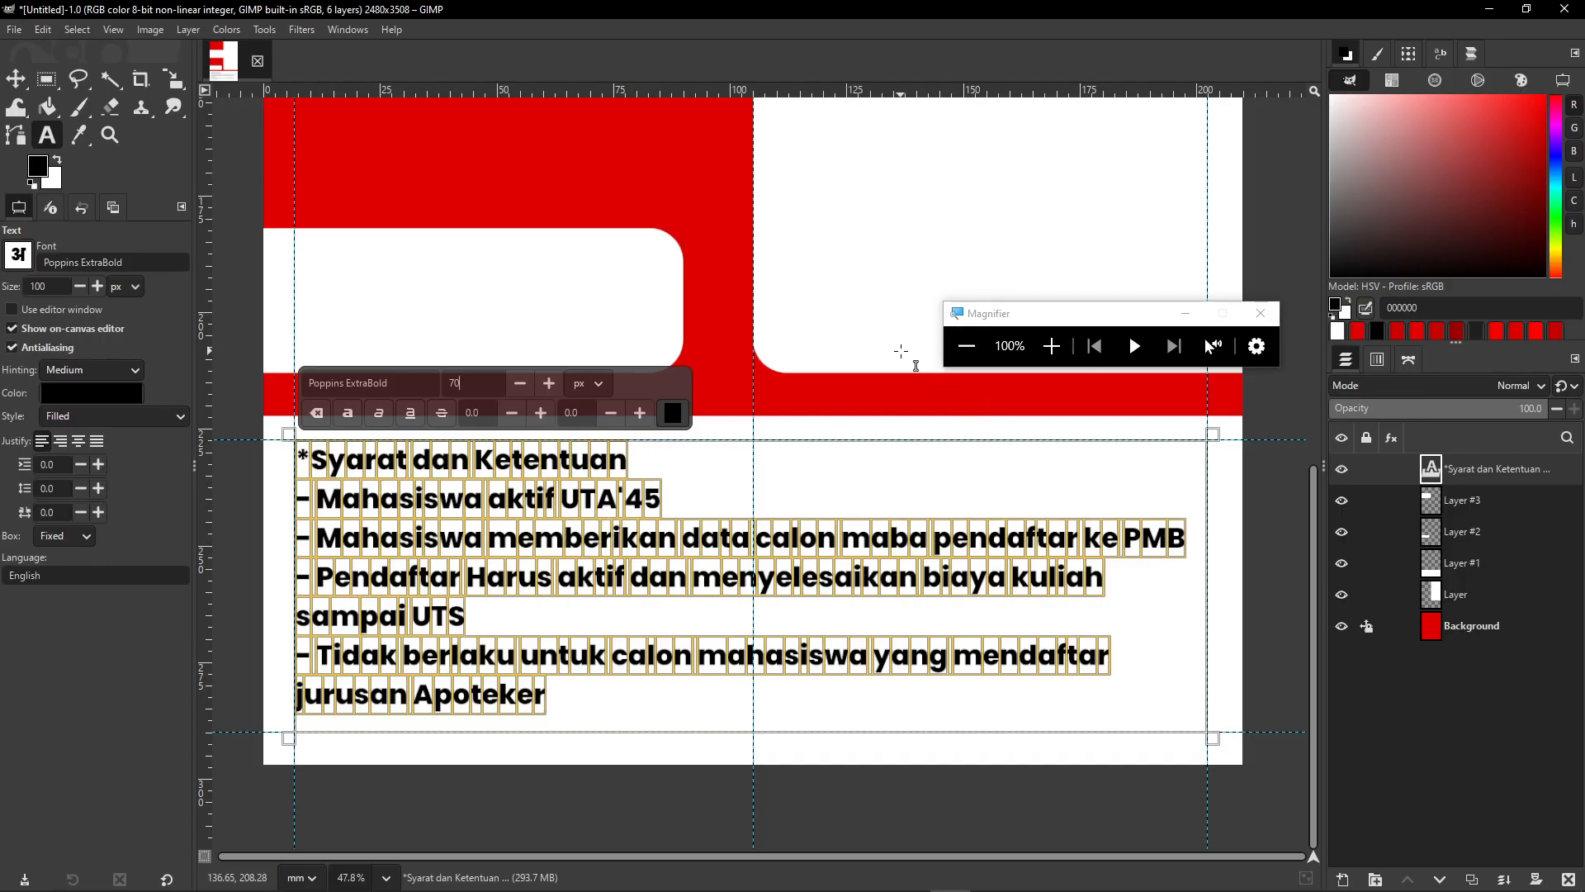
click(16, 78)
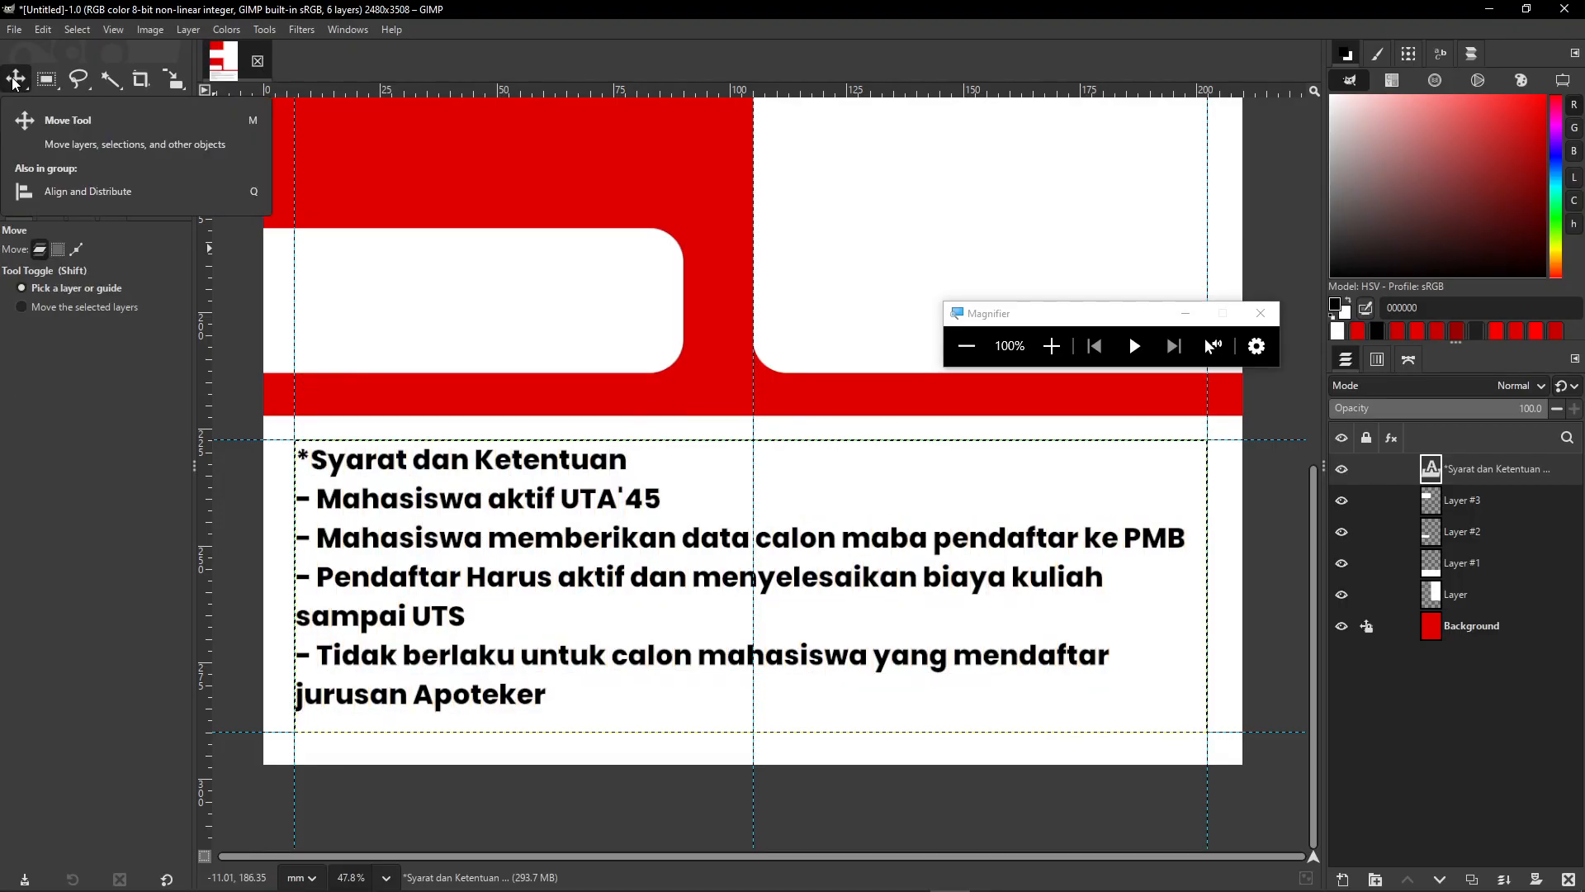
drag(1028, 313, 1442, 606)
scroll(941, 371, down, 3)
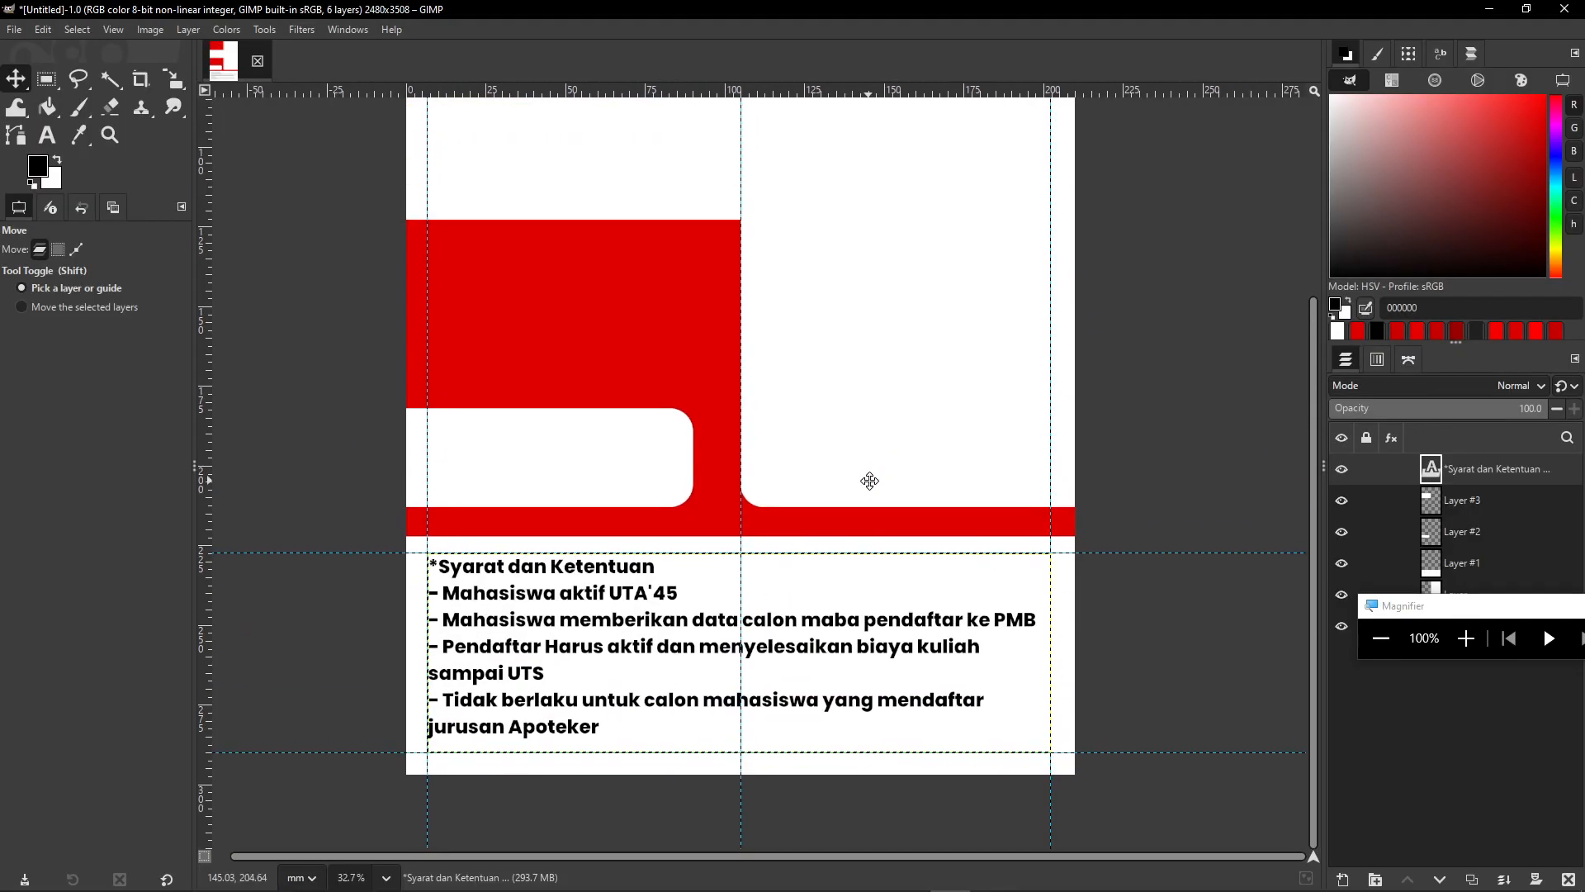
drag(916, 393, 889, 512)
drag(968, 414, 959, 444)
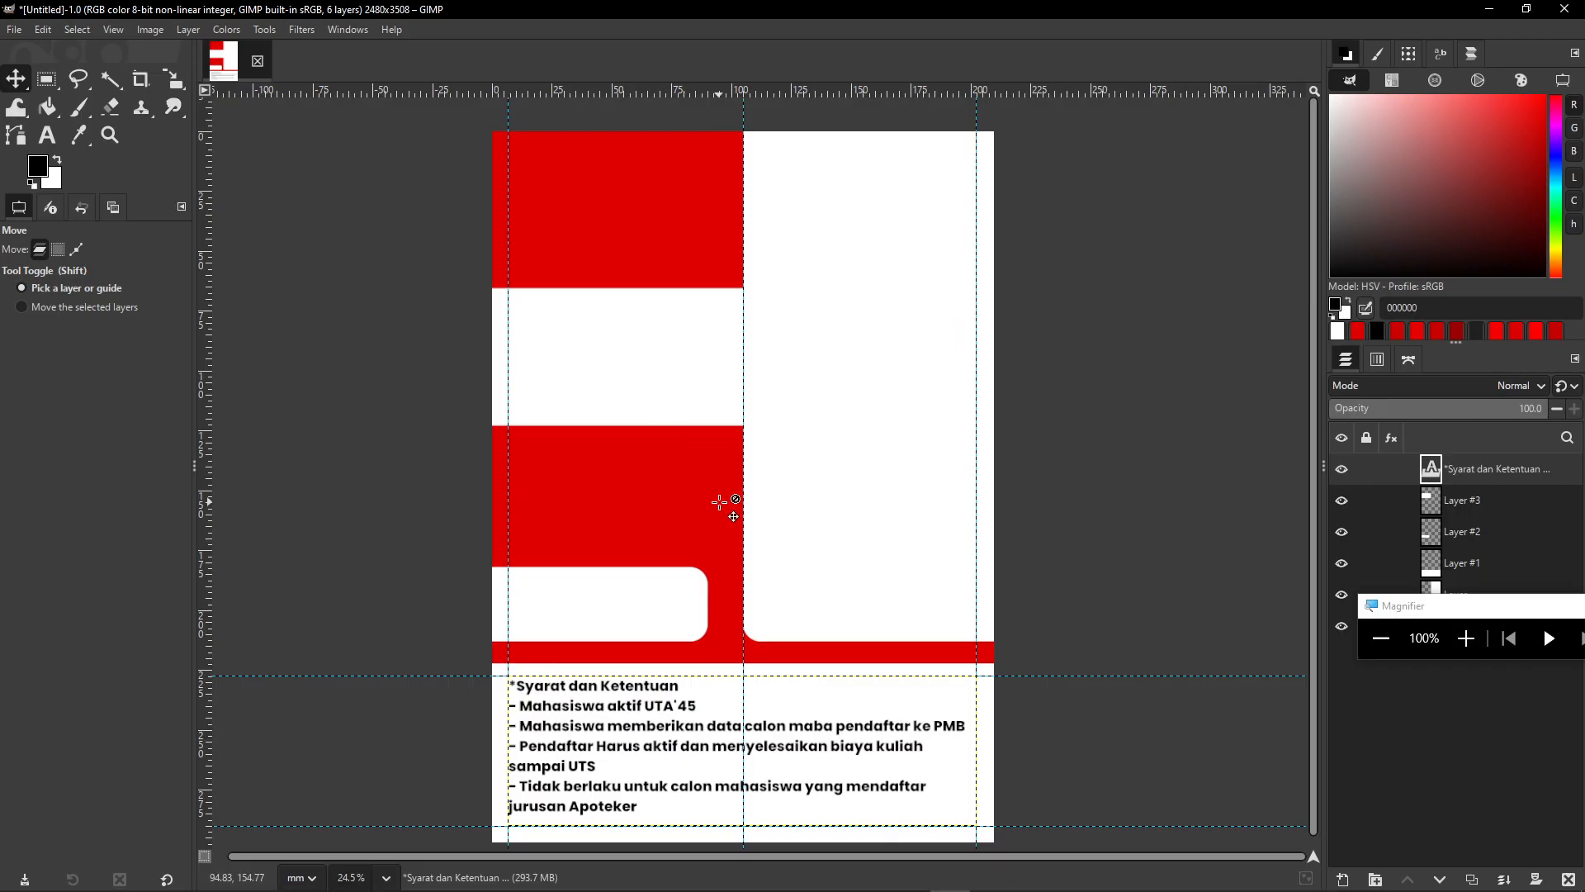
ctrl+scroll(673, 506, up, 3)
scroll(498, 307, down, 2)
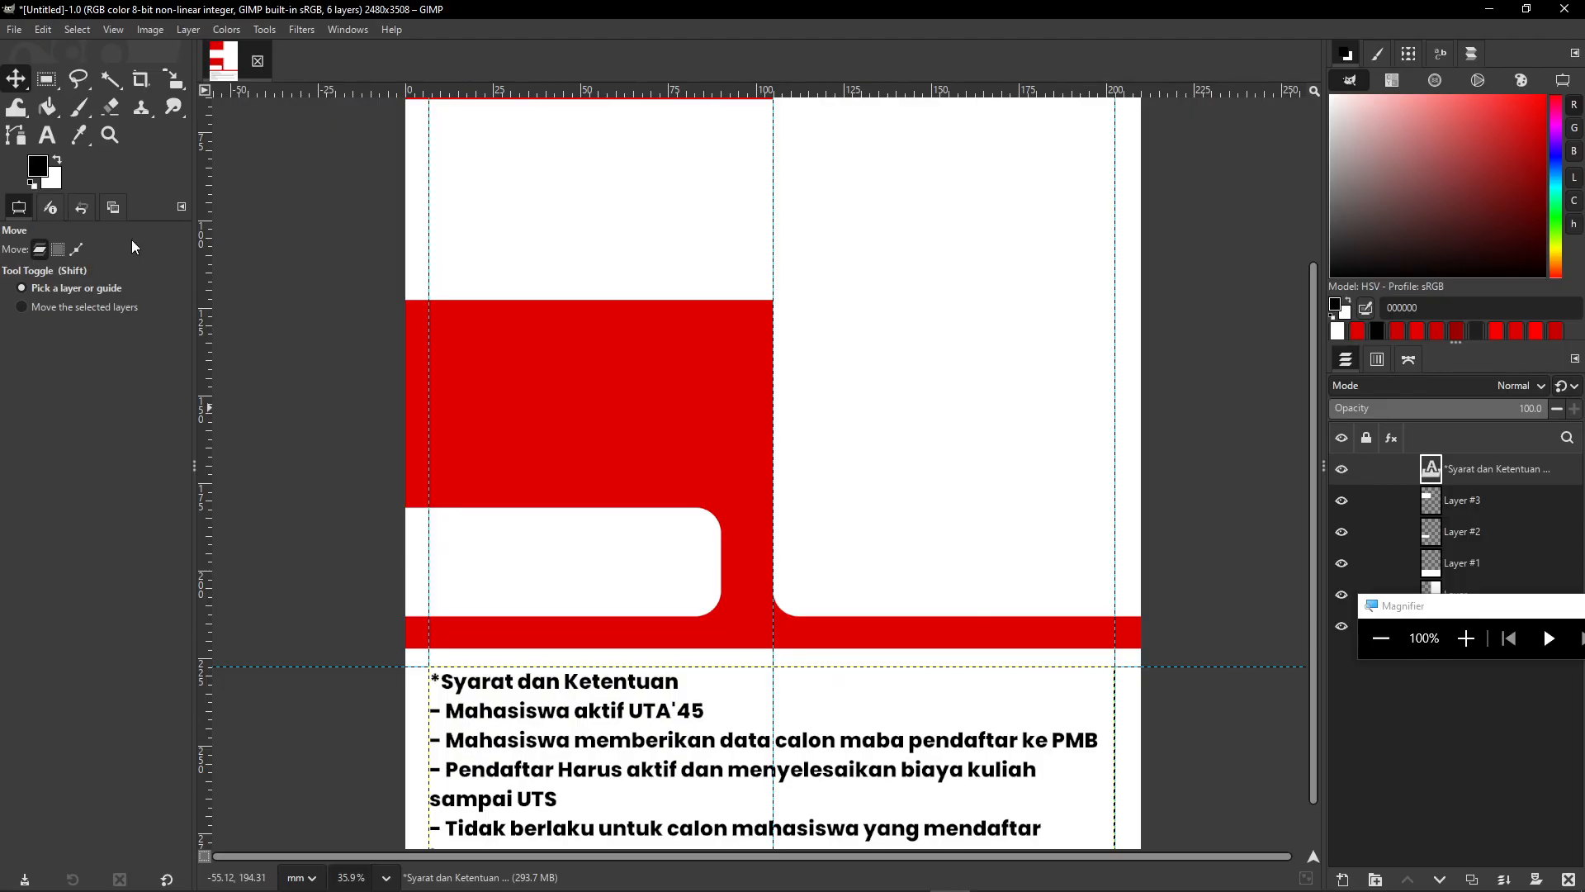
- Type the PMB admissions e-mail address in the rounded white box at size 70
click(48, 135)
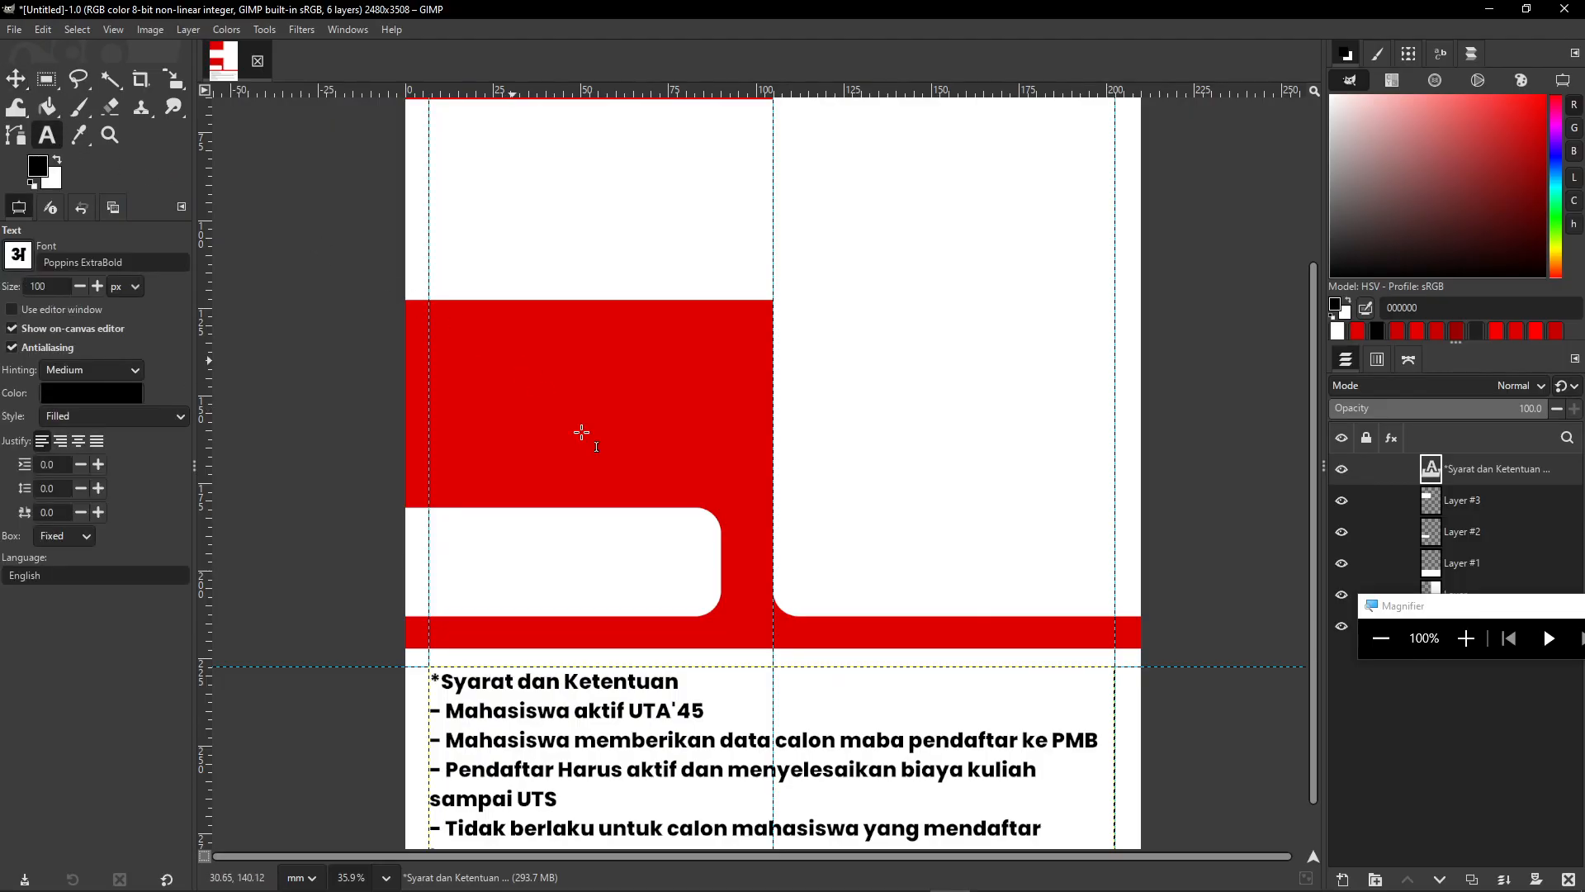
click(453, 561)
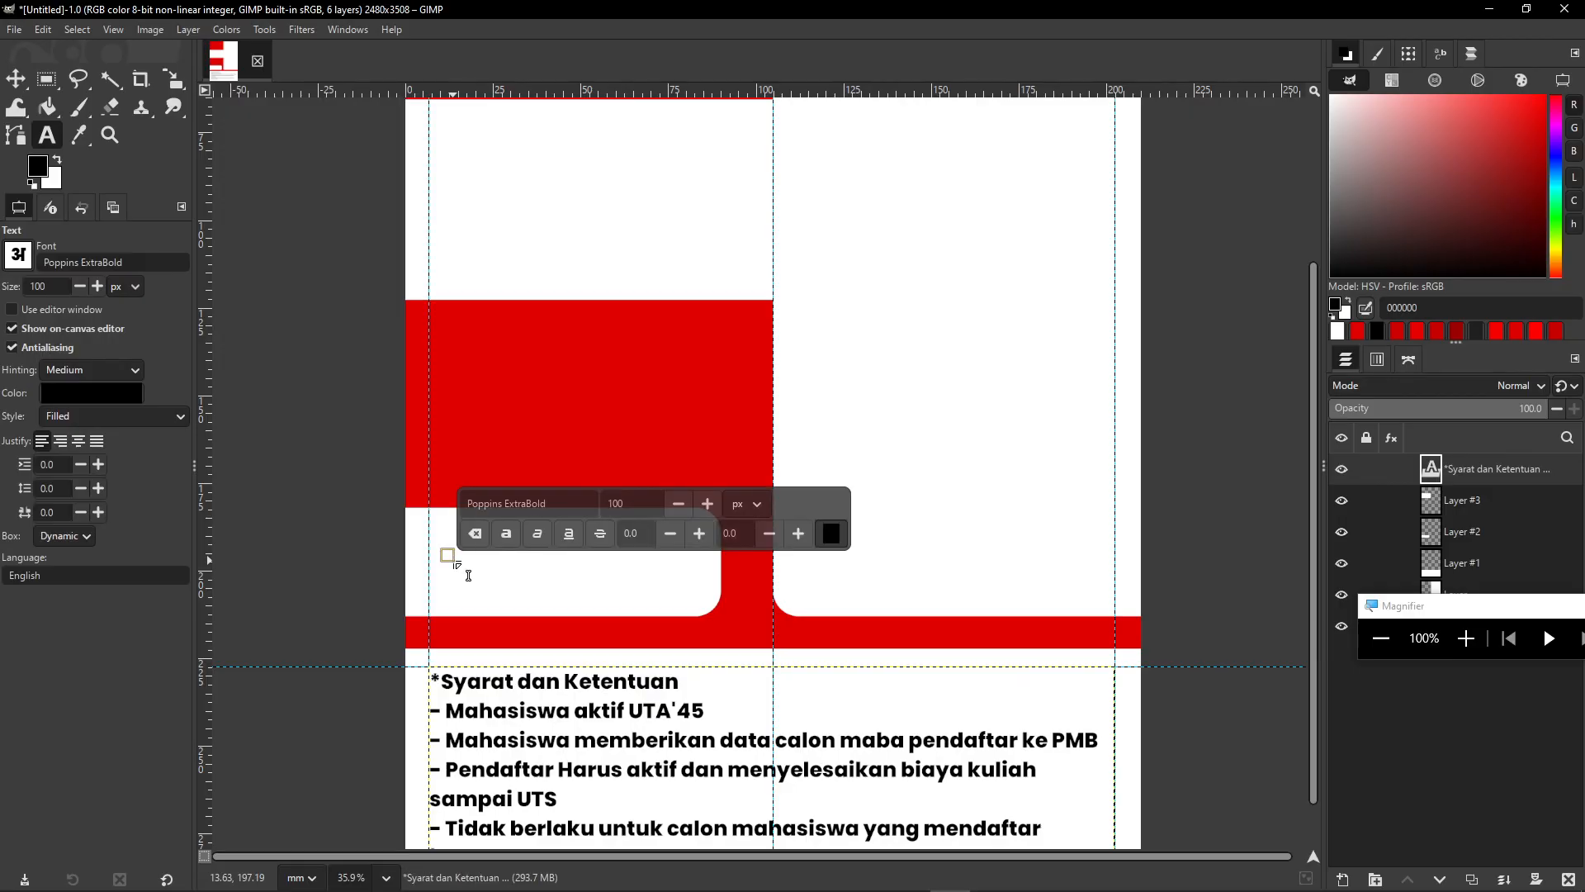
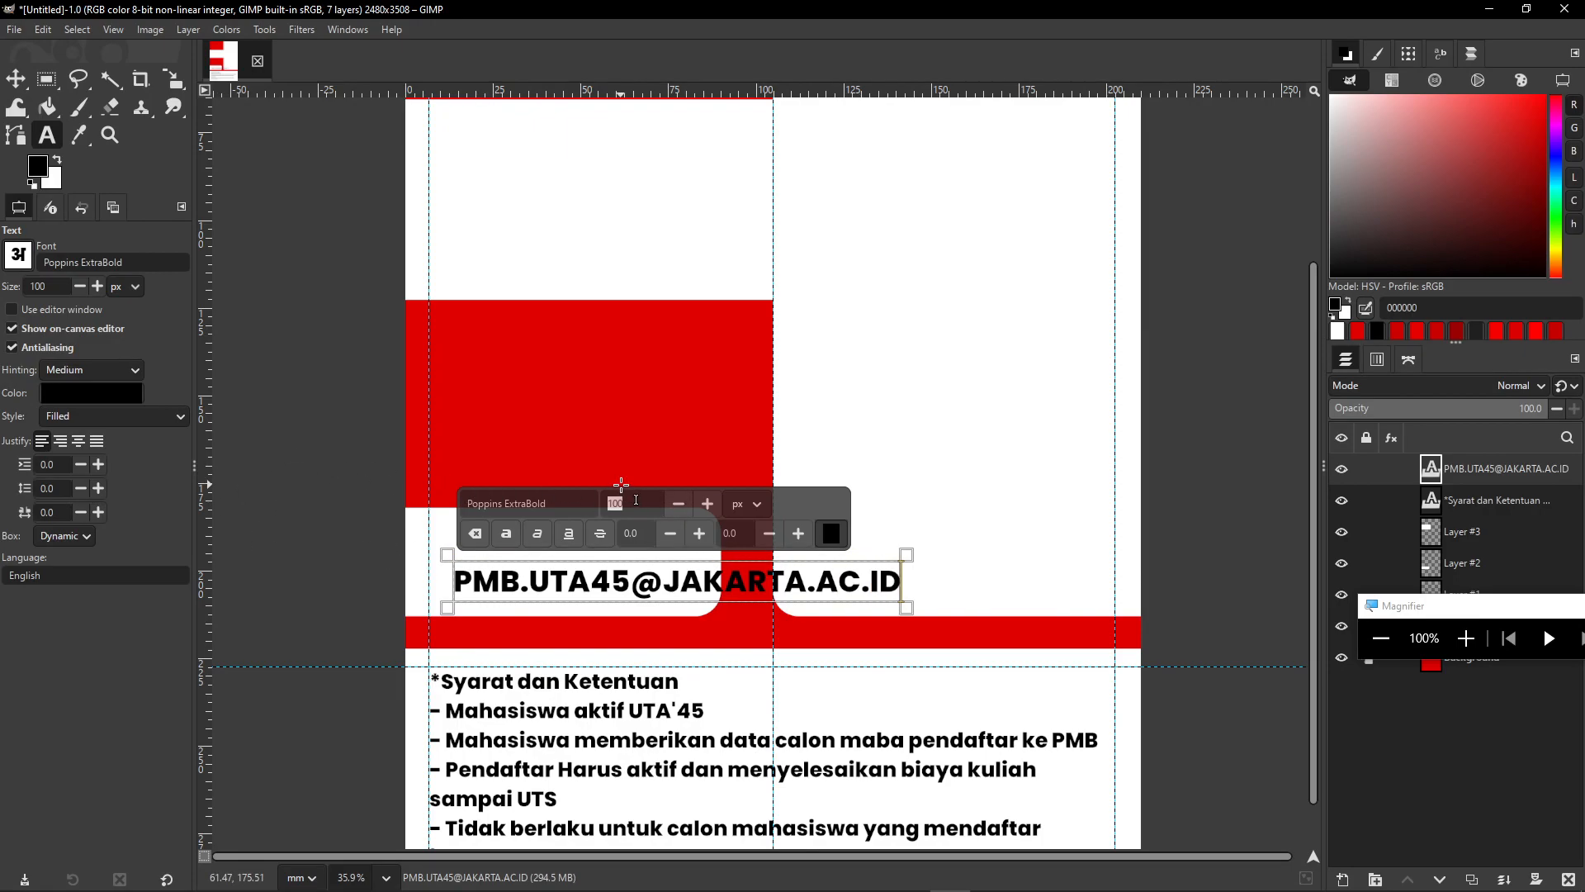
text(5)
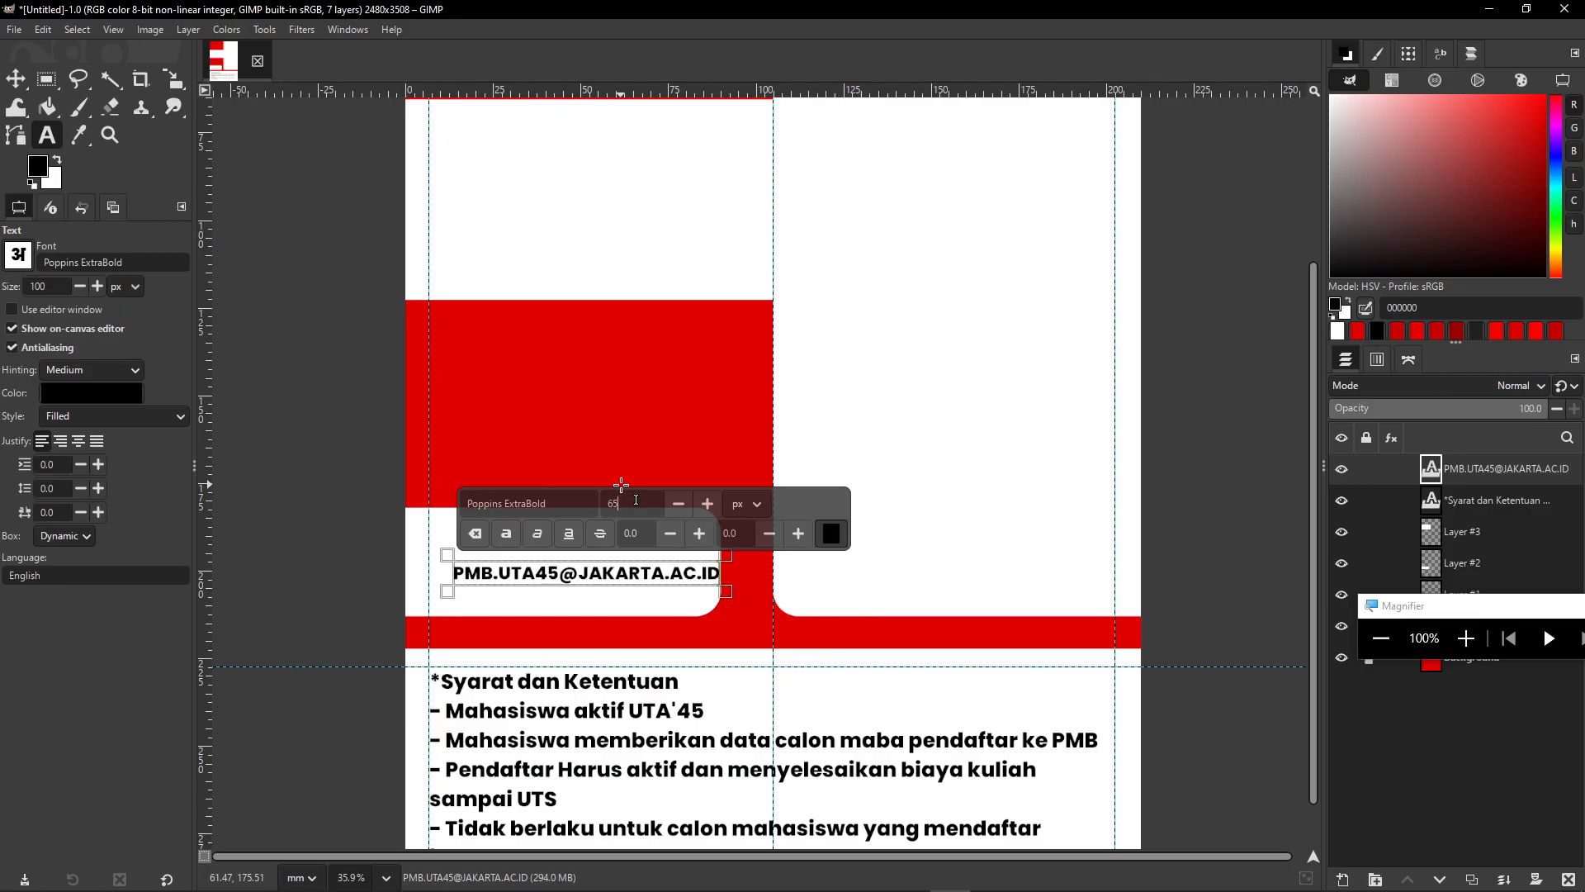
text(070)
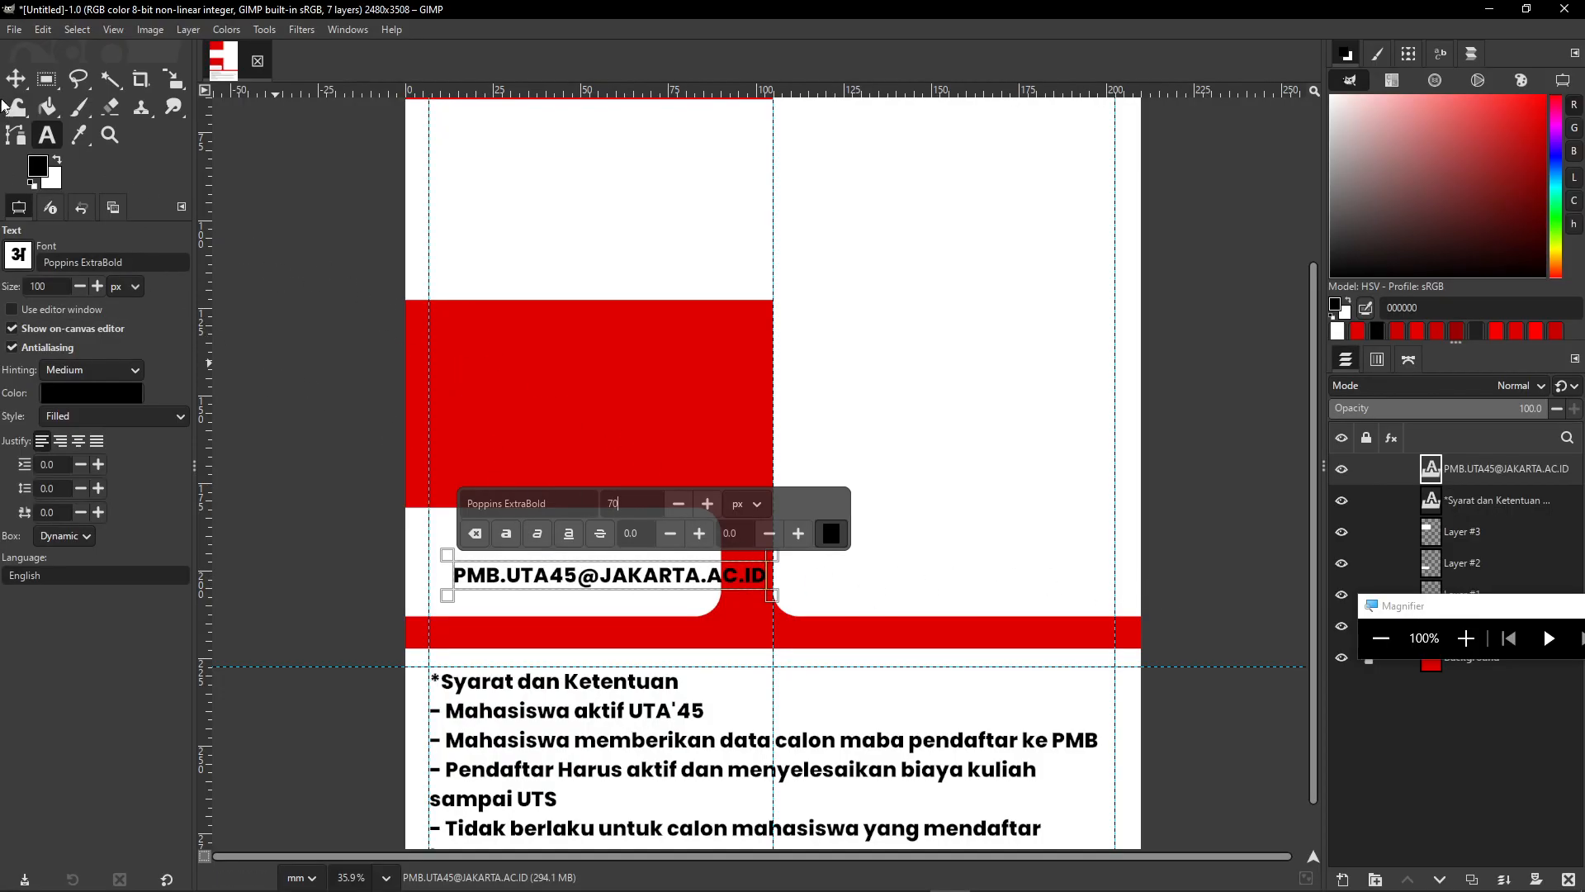
click(15, 80)
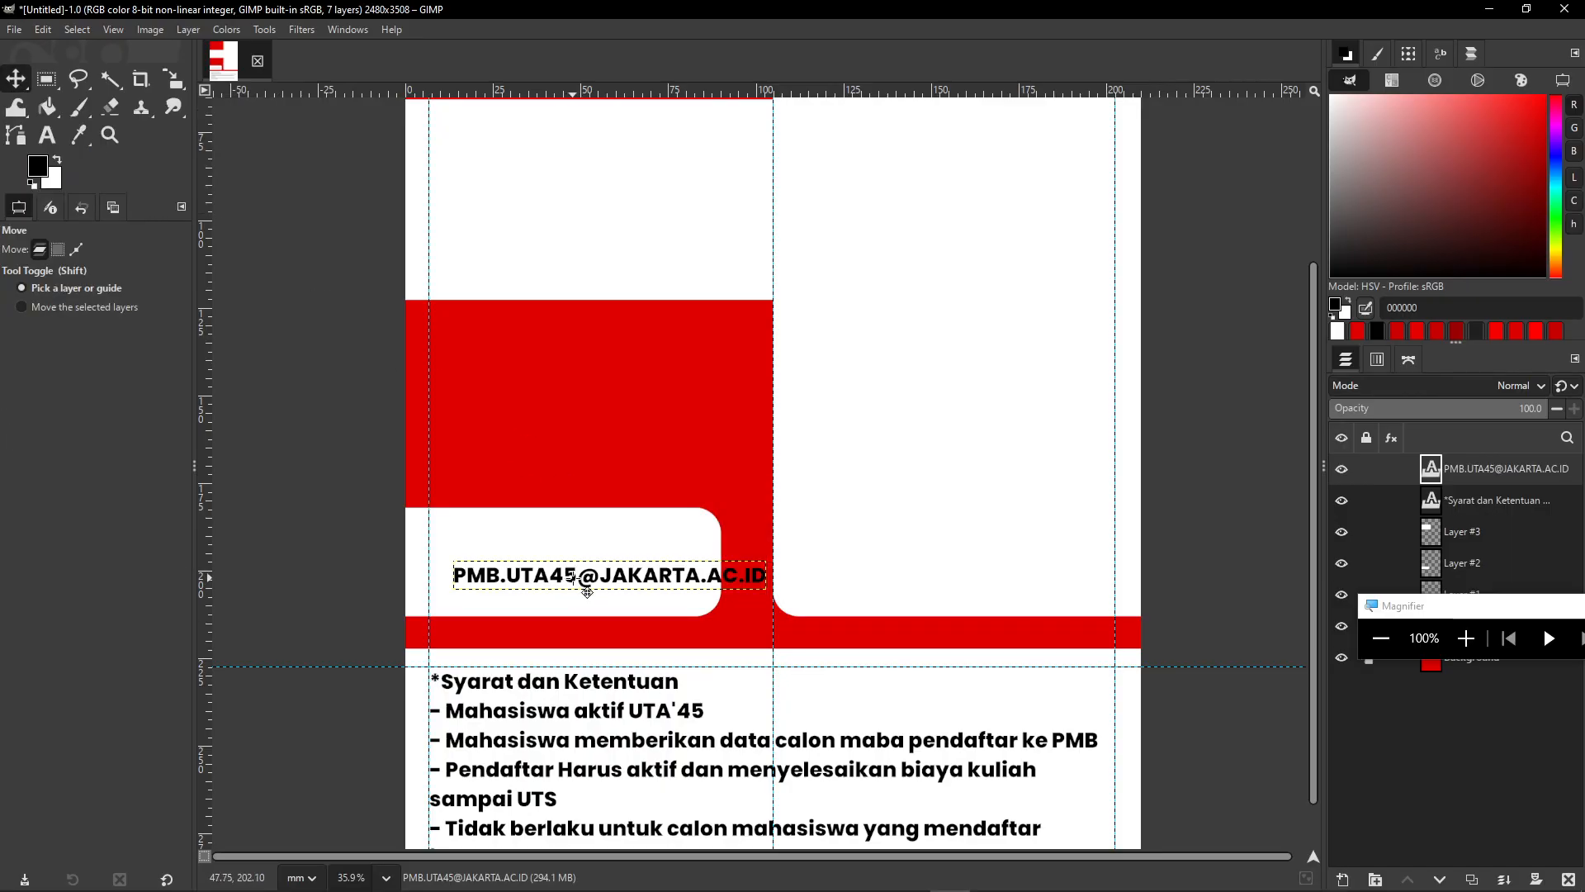
key(Left)
key(Left)
key(Left)
key(Left)
key(Left)
key(Left)
key(Left)
key(Left)
key(Left)
key(Left)
key(Left)
key(Left)
key(Left)
key(Left)
key(Left)
key(Left)
key(Left)
key(Left)
key(Left)
key(Left)
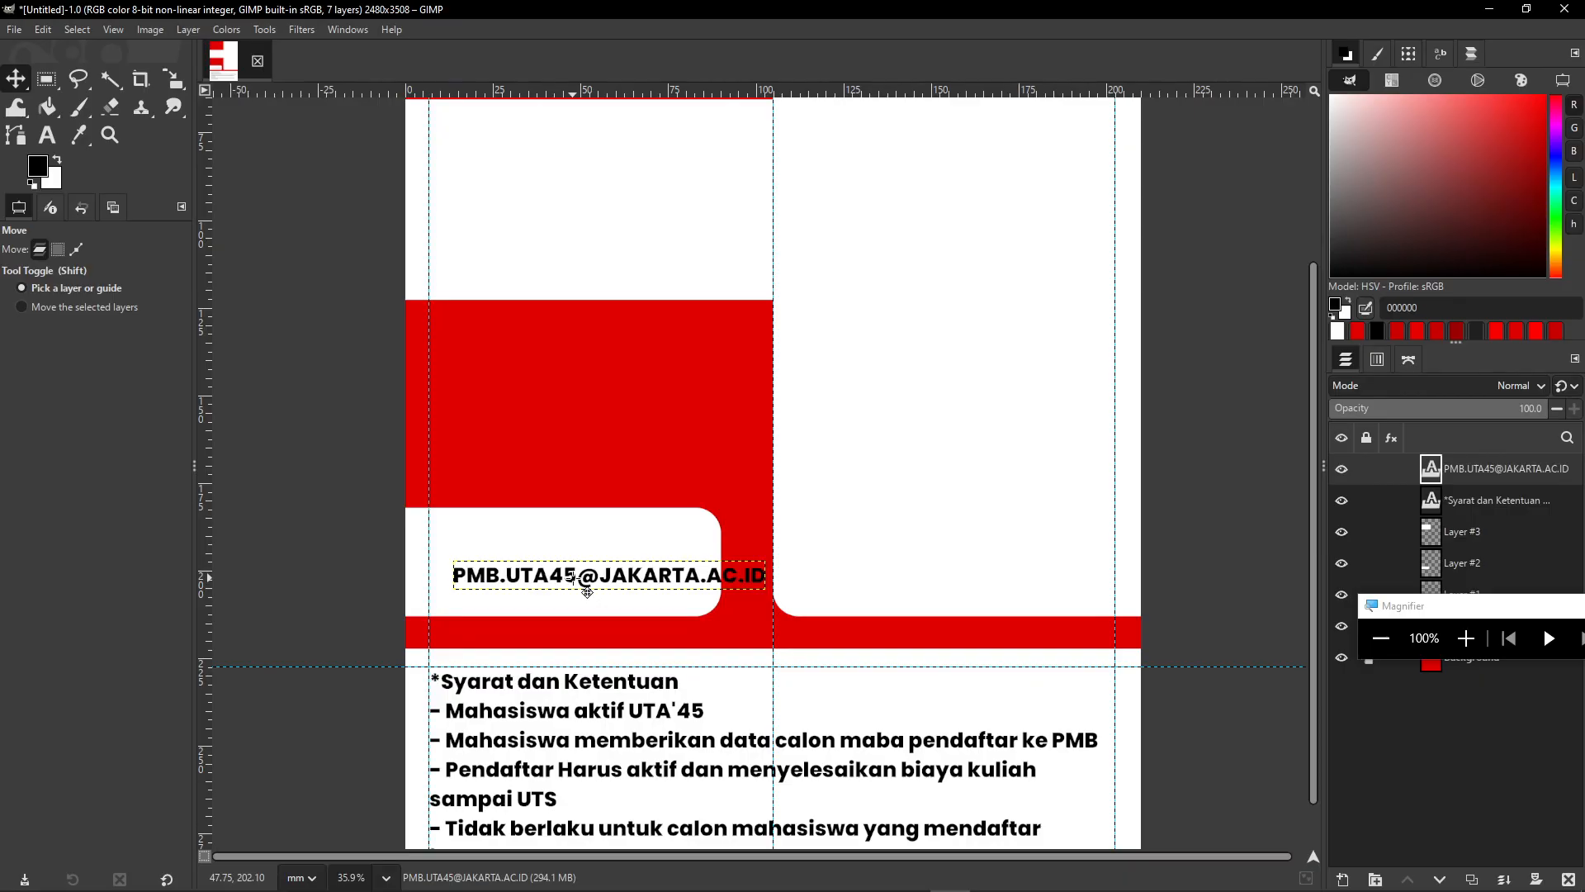
key(Left)
key(Left)
key(Left)
key(Left)
key(Left)
key(Left)
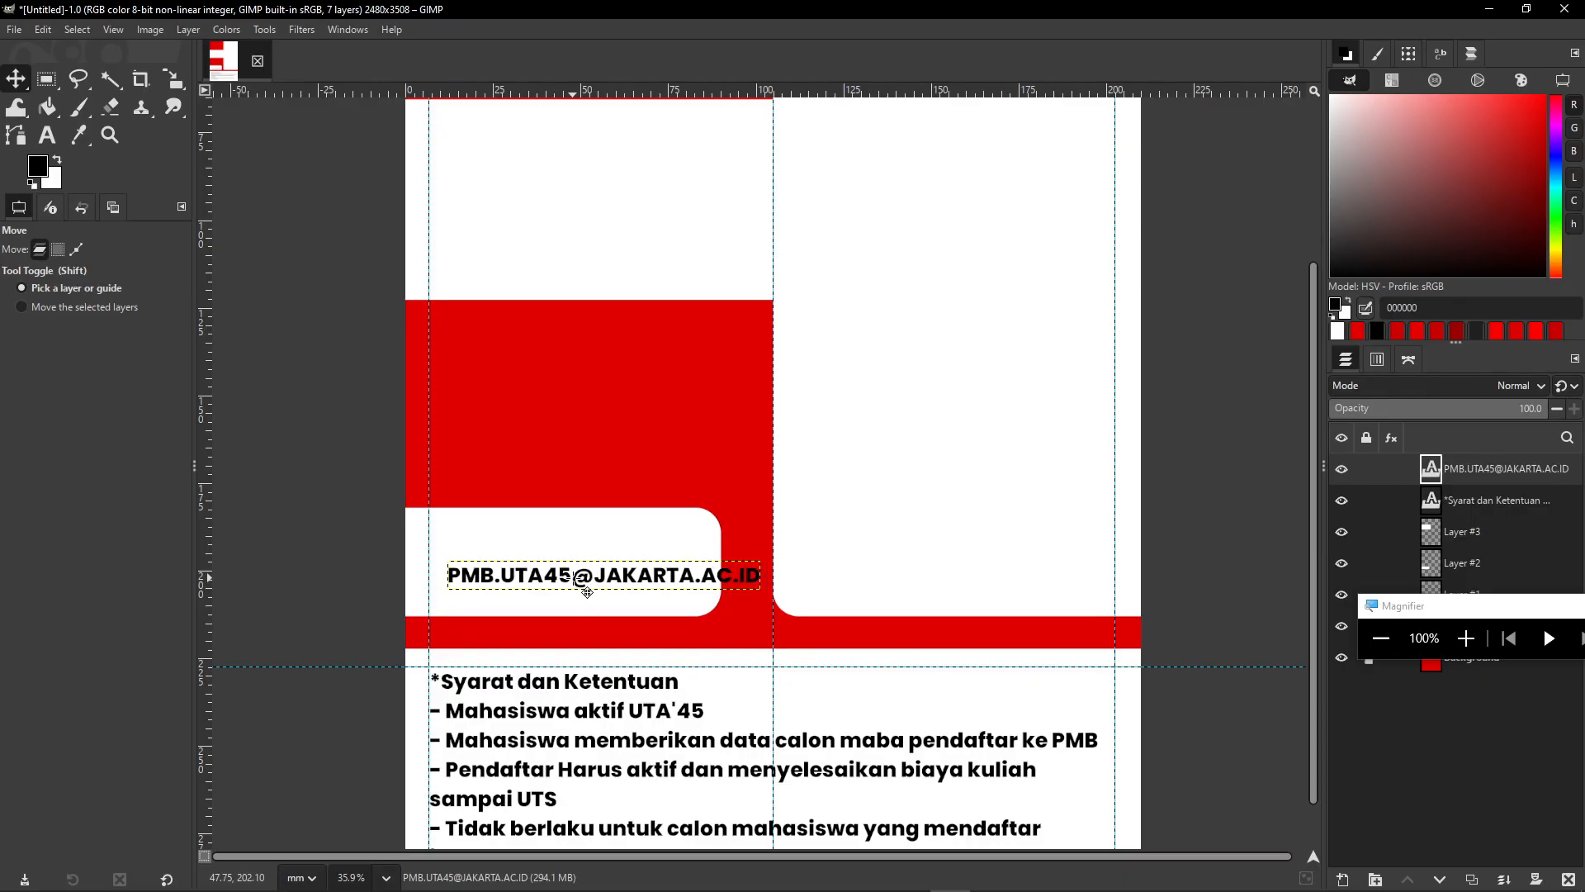
key(shift+Left)
key(shift+Left)
key(shift+Right)
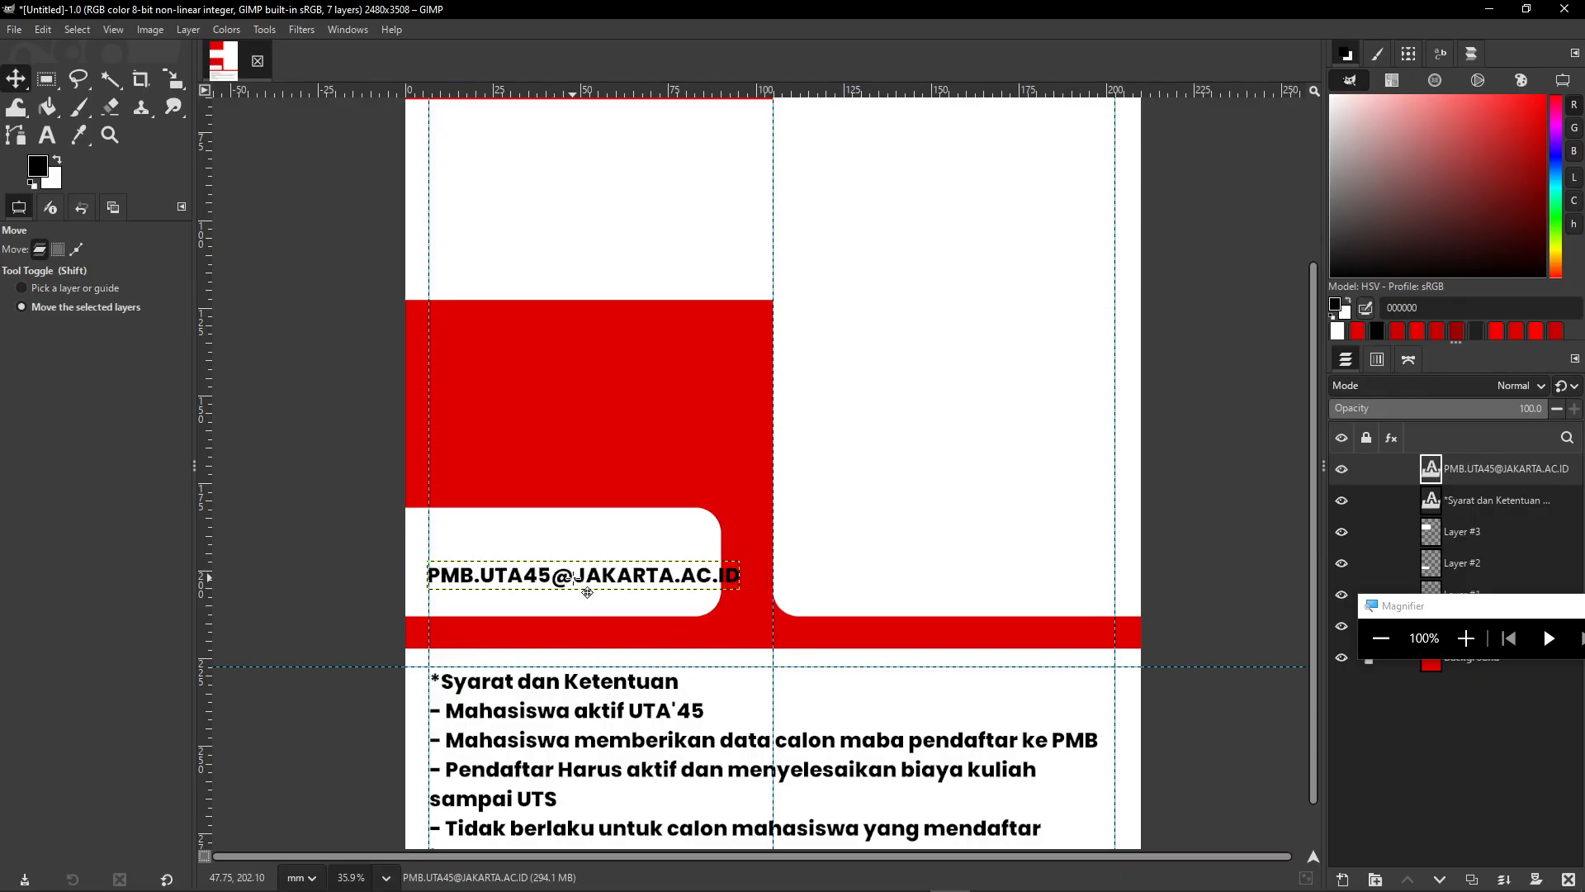
key(shift+Left)
key(Up)
key(Up)
key(Up)
key(Up)
key(Up)
key(Up)
key(Up)
key(Up)
key(Up)
key(Up)
key(Up)
key(Up)
key(Up)
key(Up)
key(Up)
key(Up)
key(Up)
key(Up)
key(Up)
key(Up)
key(Up)
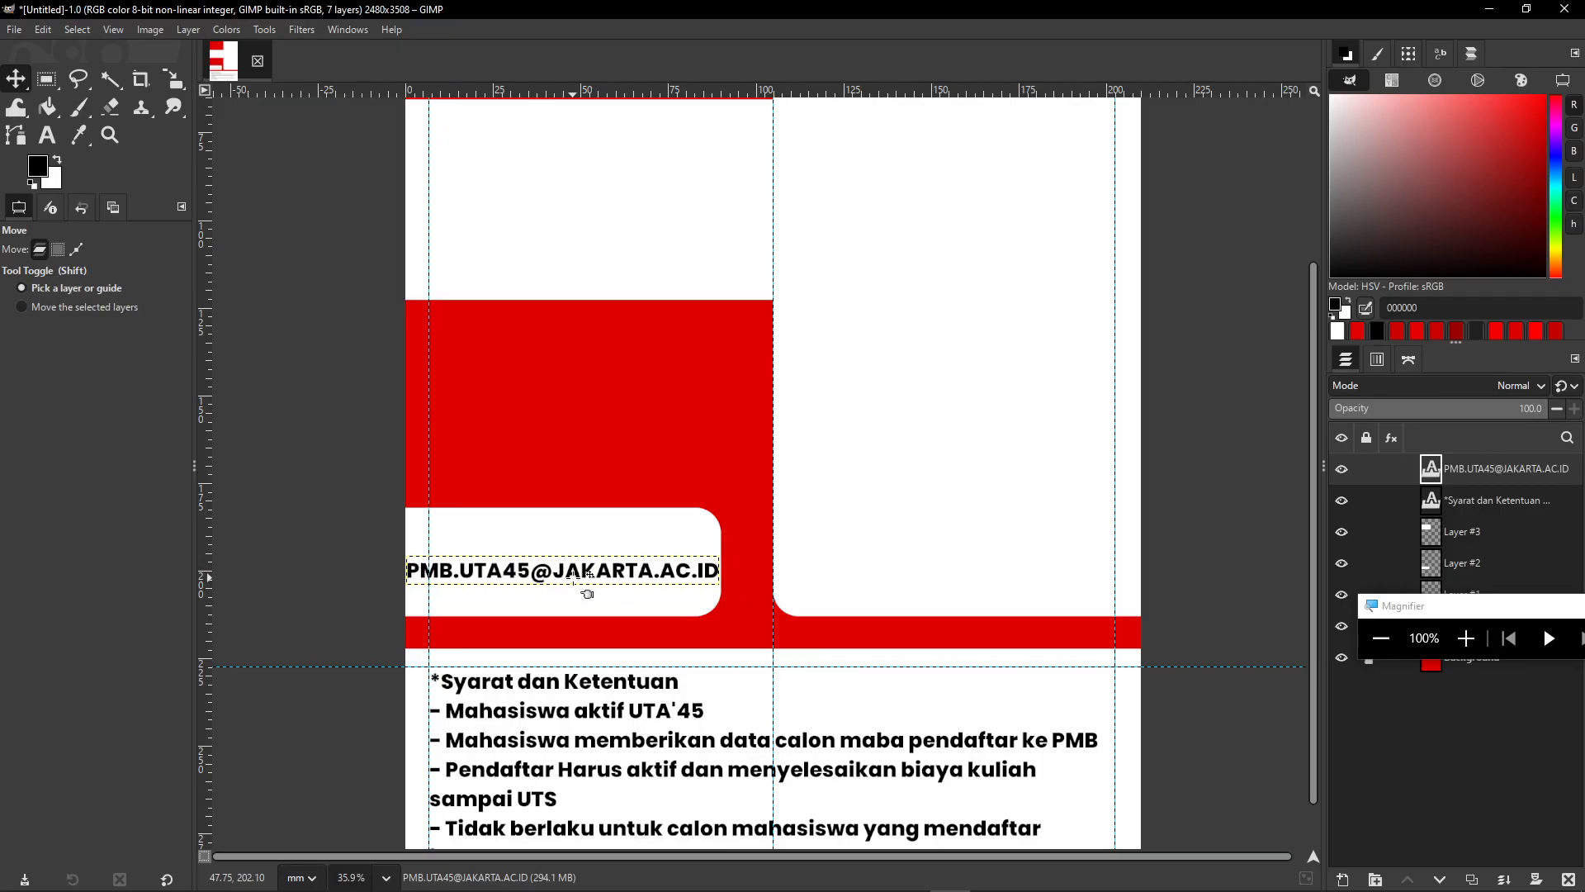
key(Up)
key(Up)
key(Up)
key(Up)
key(Up)
key(Up)
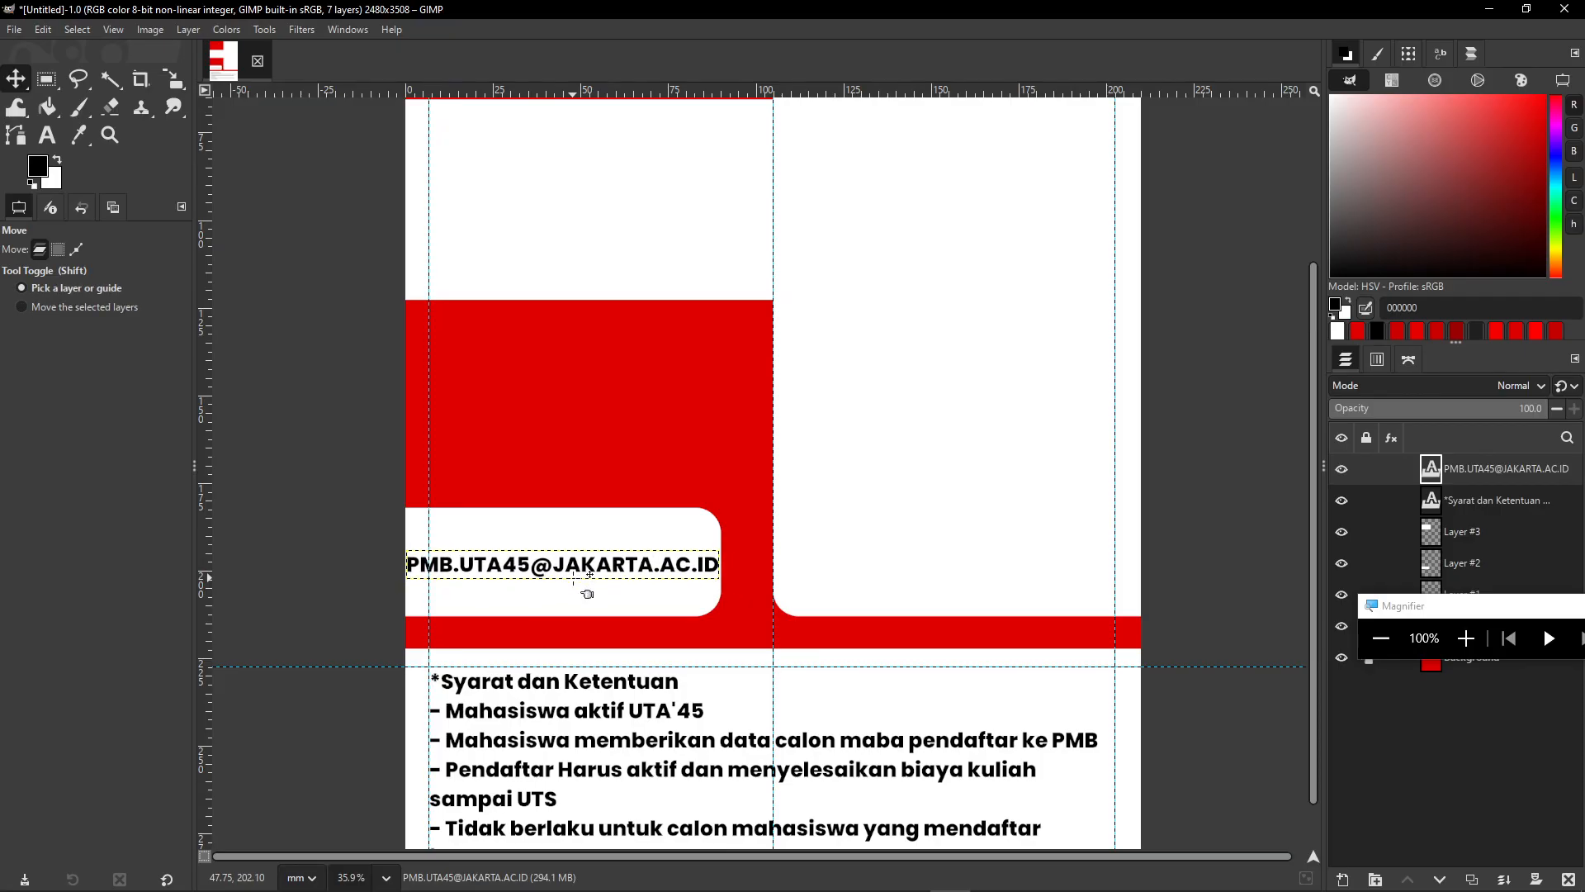
key(Up)
key(Up)
key(Up)
key(Up)
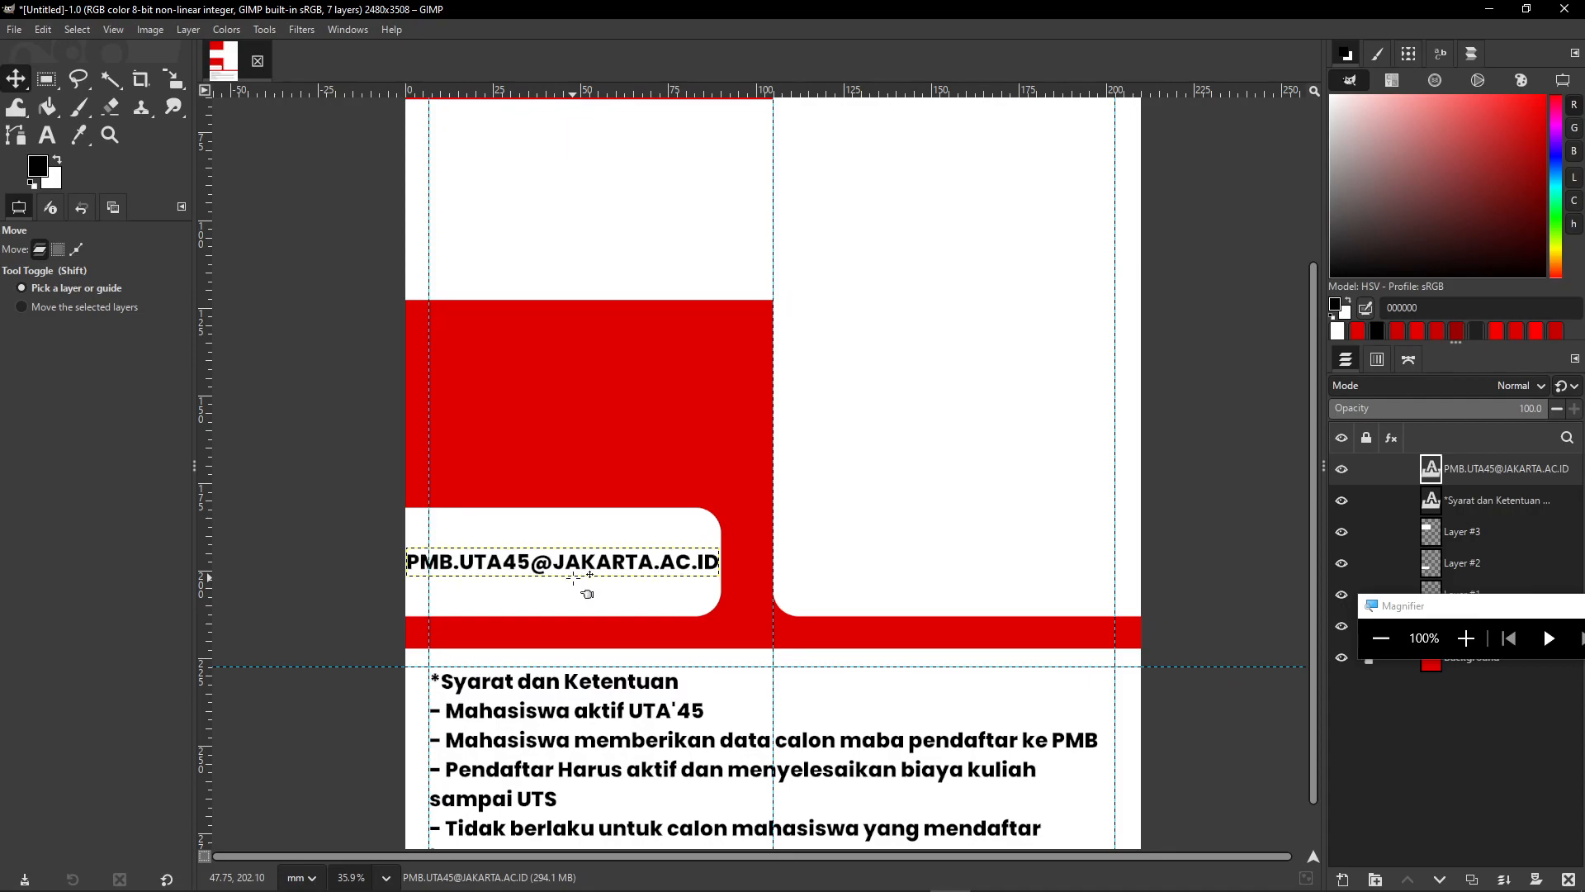
click(48, 139)
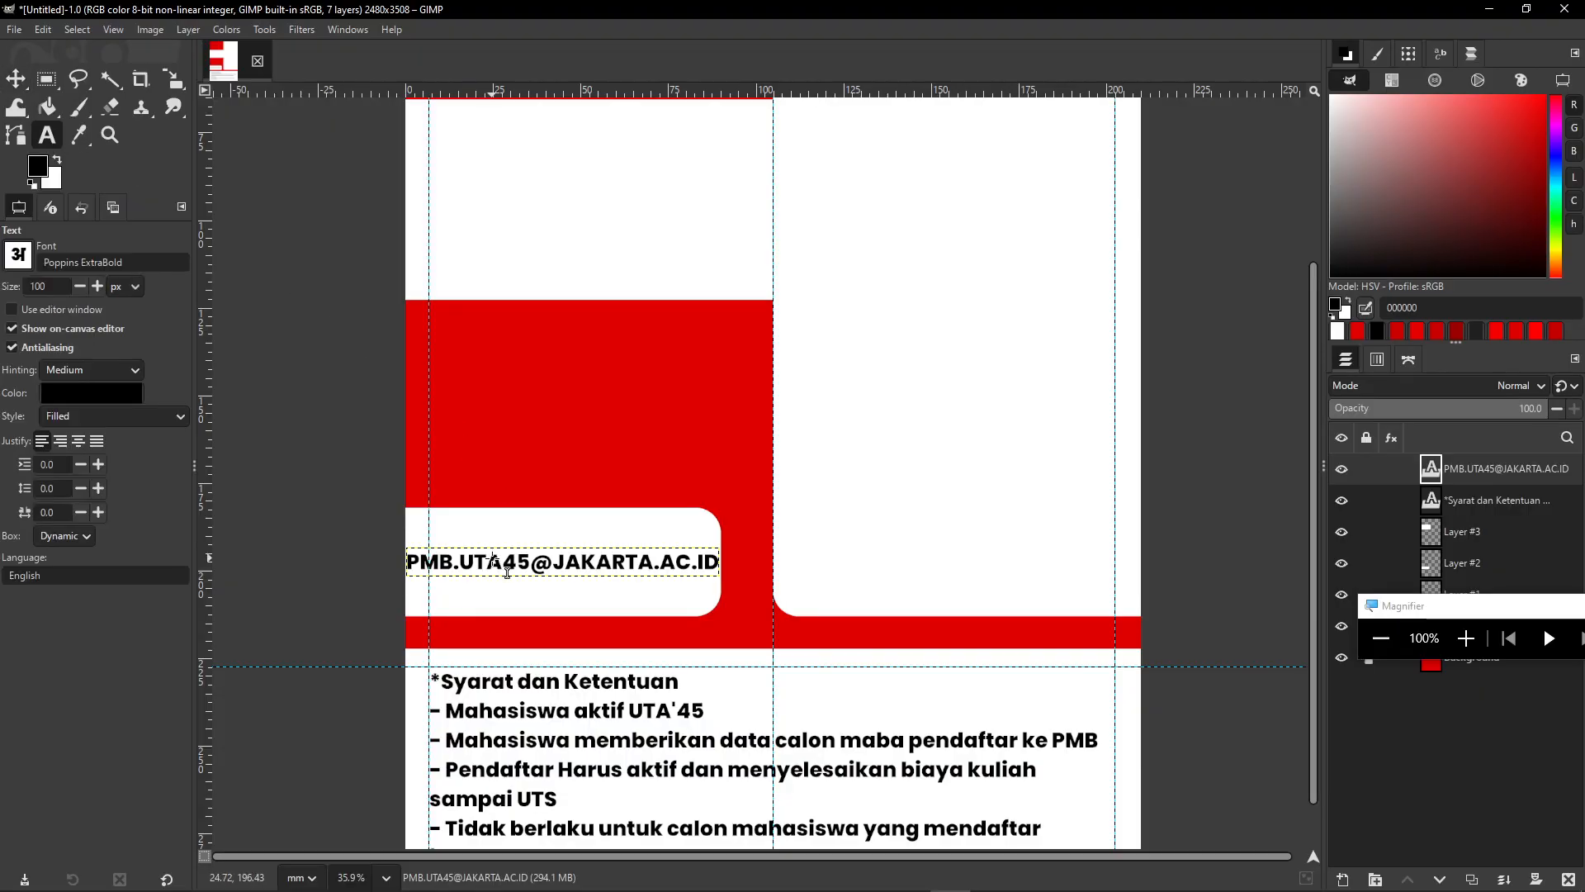
click(507, 572)
key(ctrl+a)
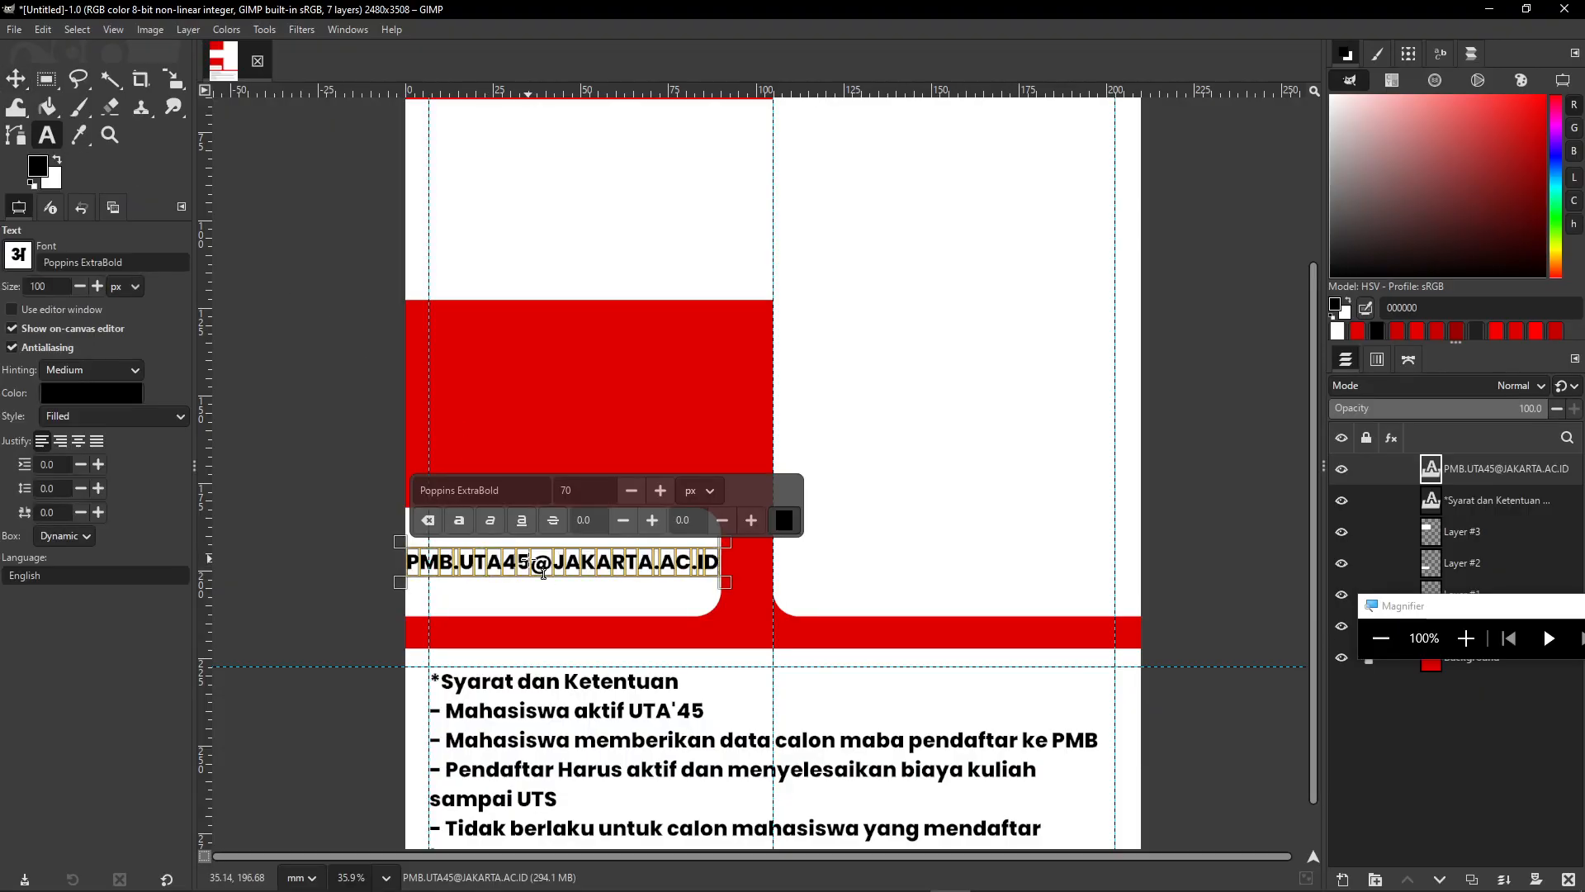
text(60)
key(Return)
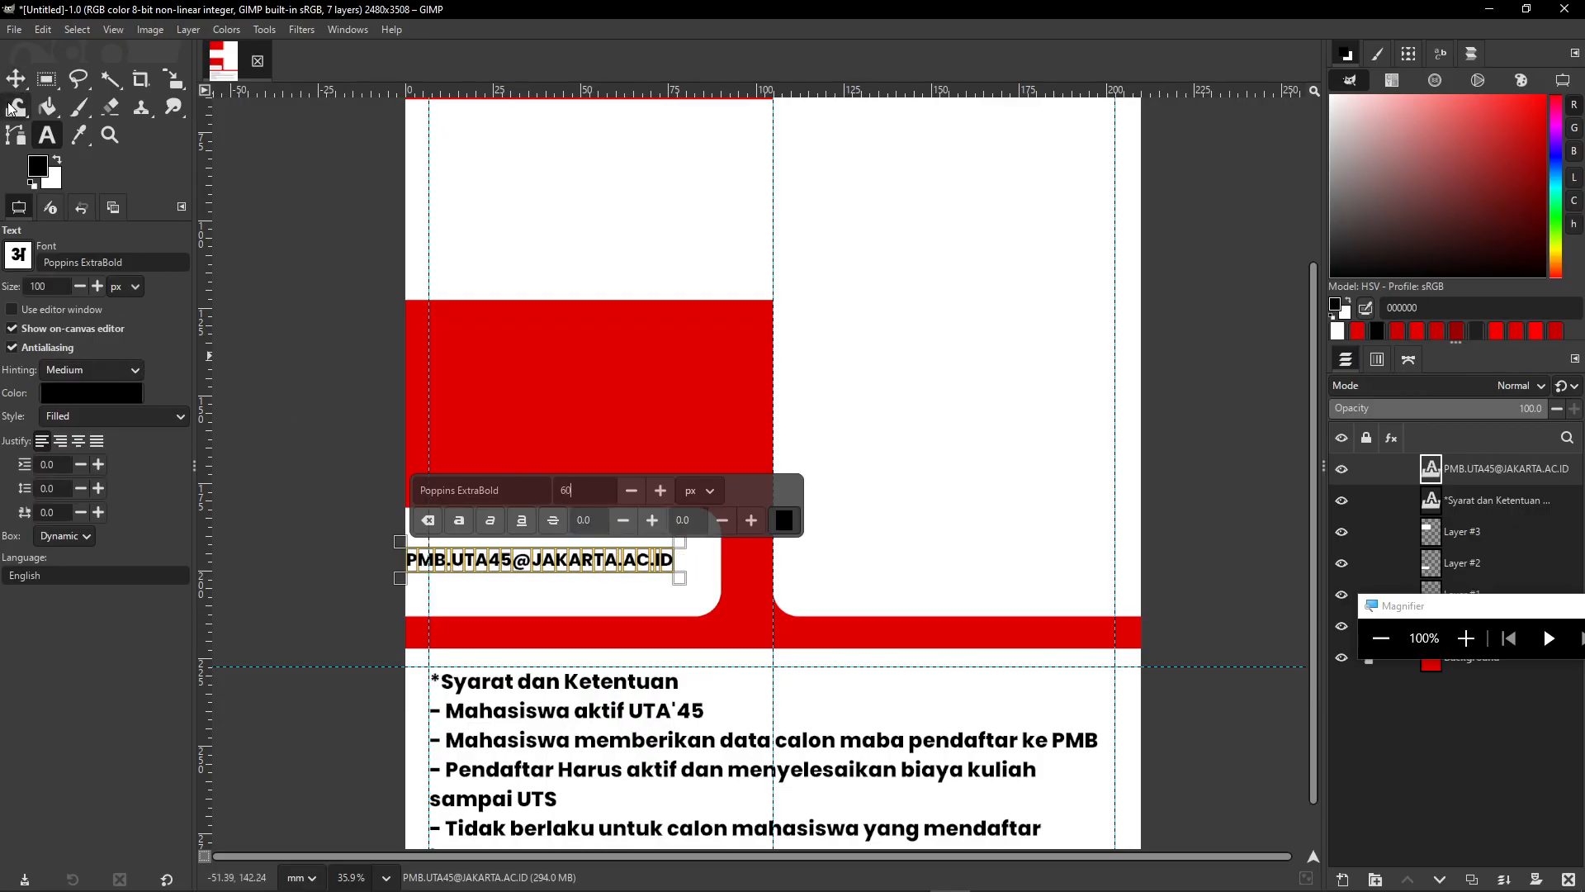
click(22, 81)
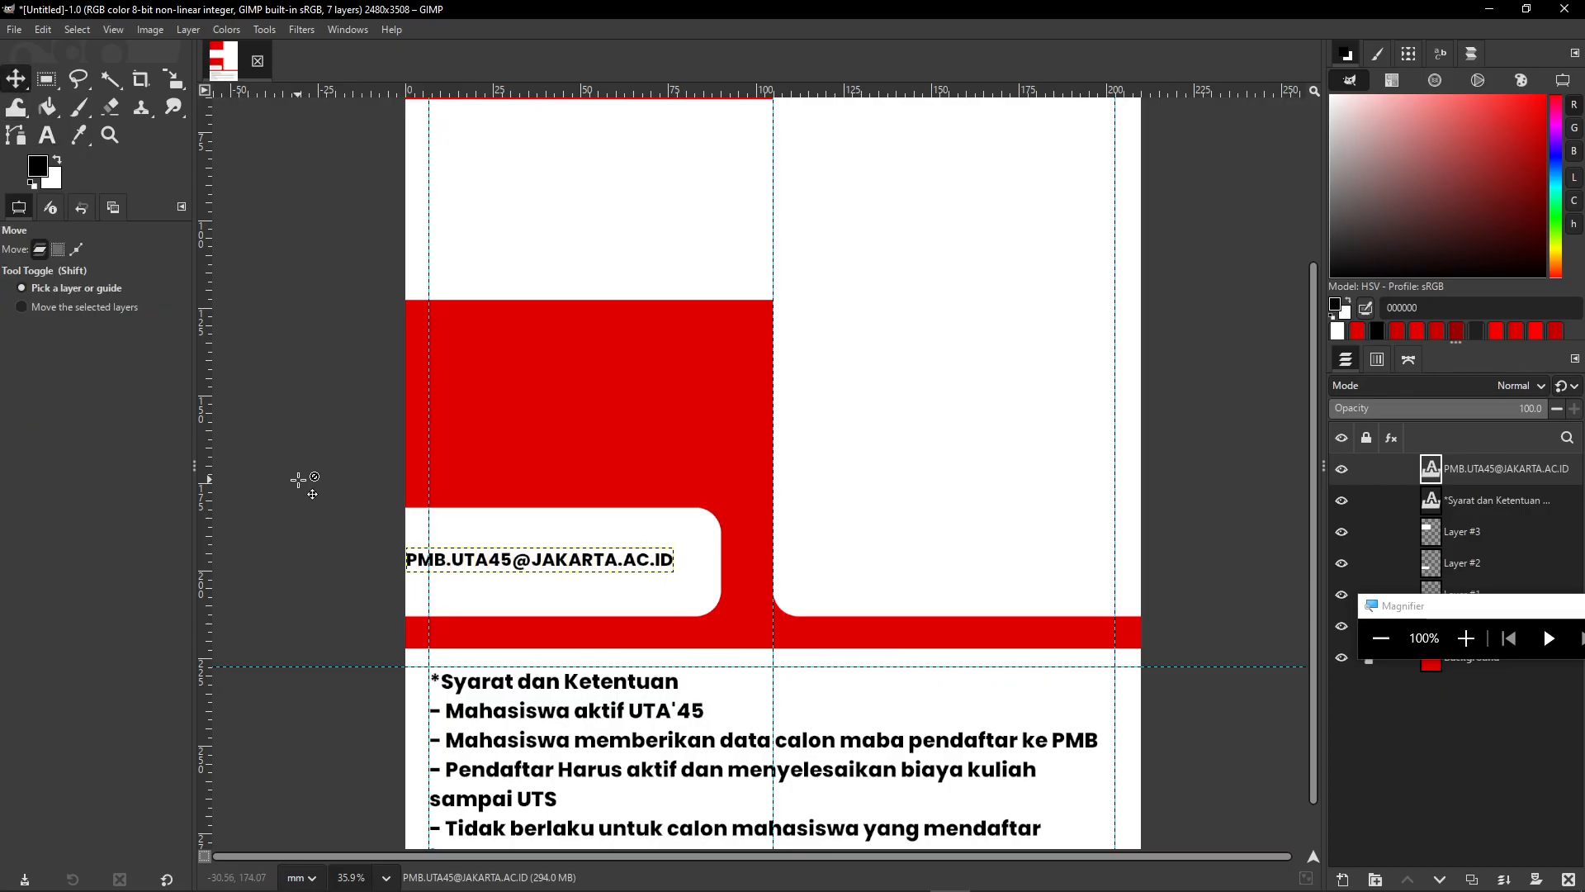
key(shift+Right)
key(shift+Right)
key(shift+Right)
key(Down)
key(Down)
key(Down)
key(Down)
key(Down)
key(Down)
key(Down)
key(Down)
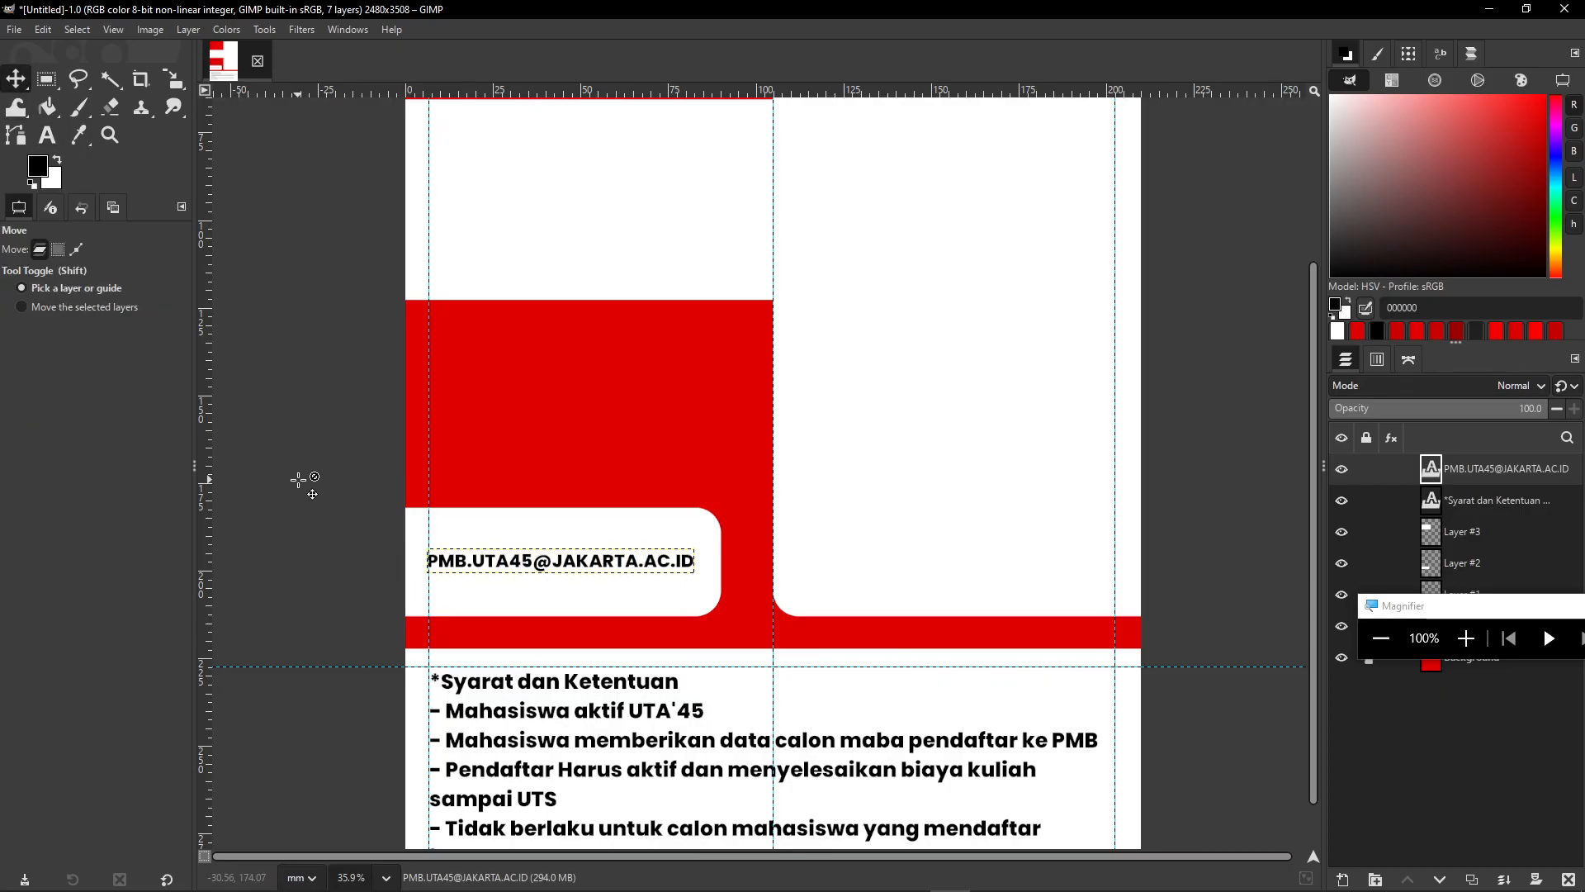
key(Up)
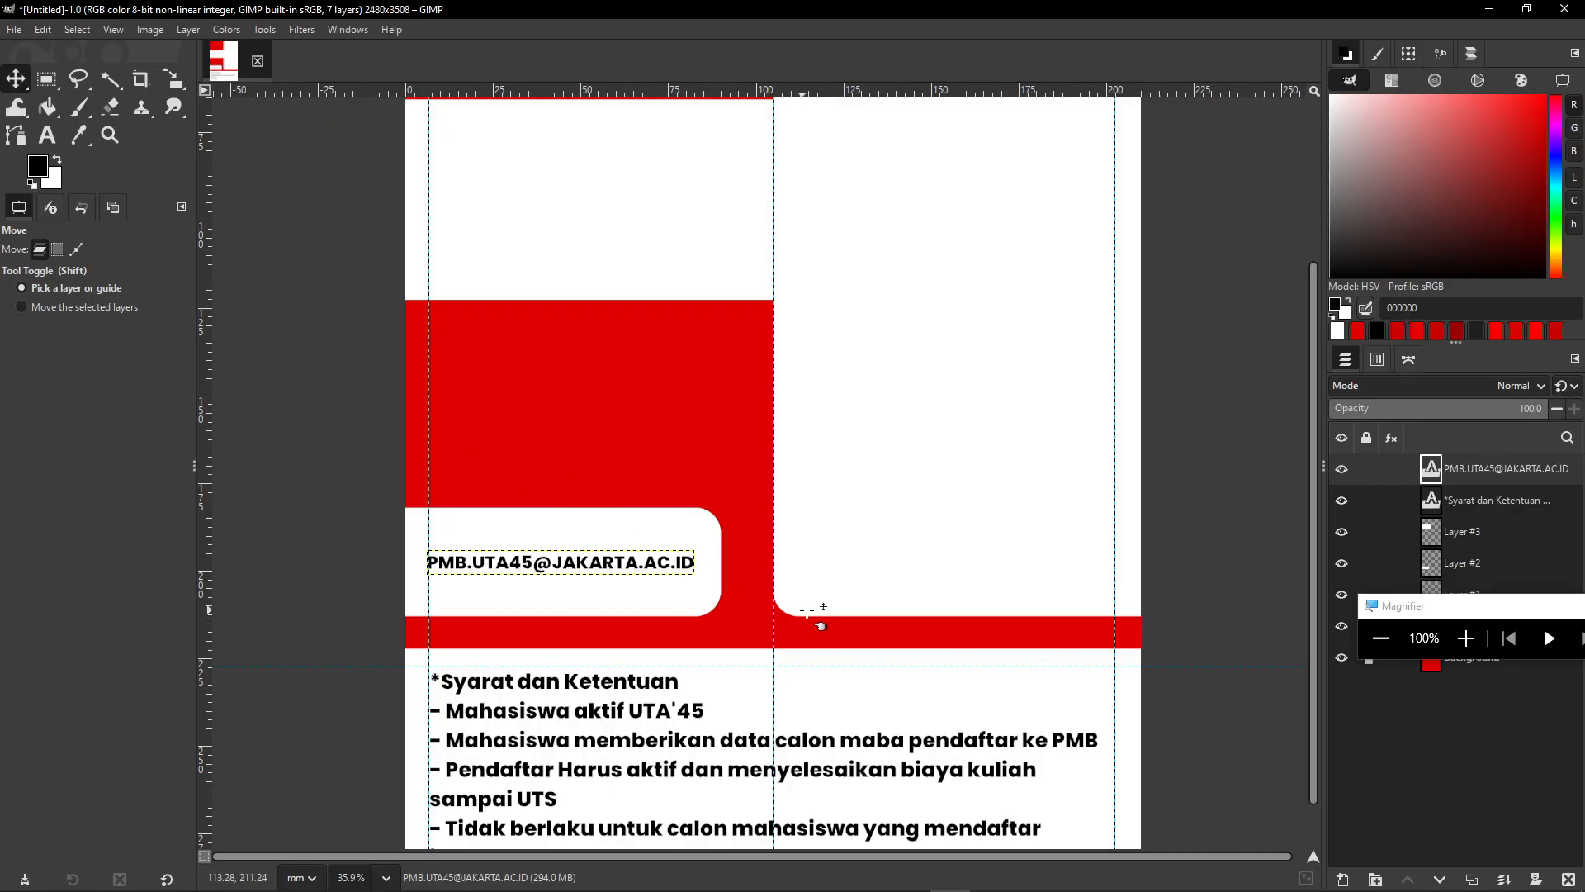
scroll(842, 526, down, 4)
scroll(1042, 468, down, 2)
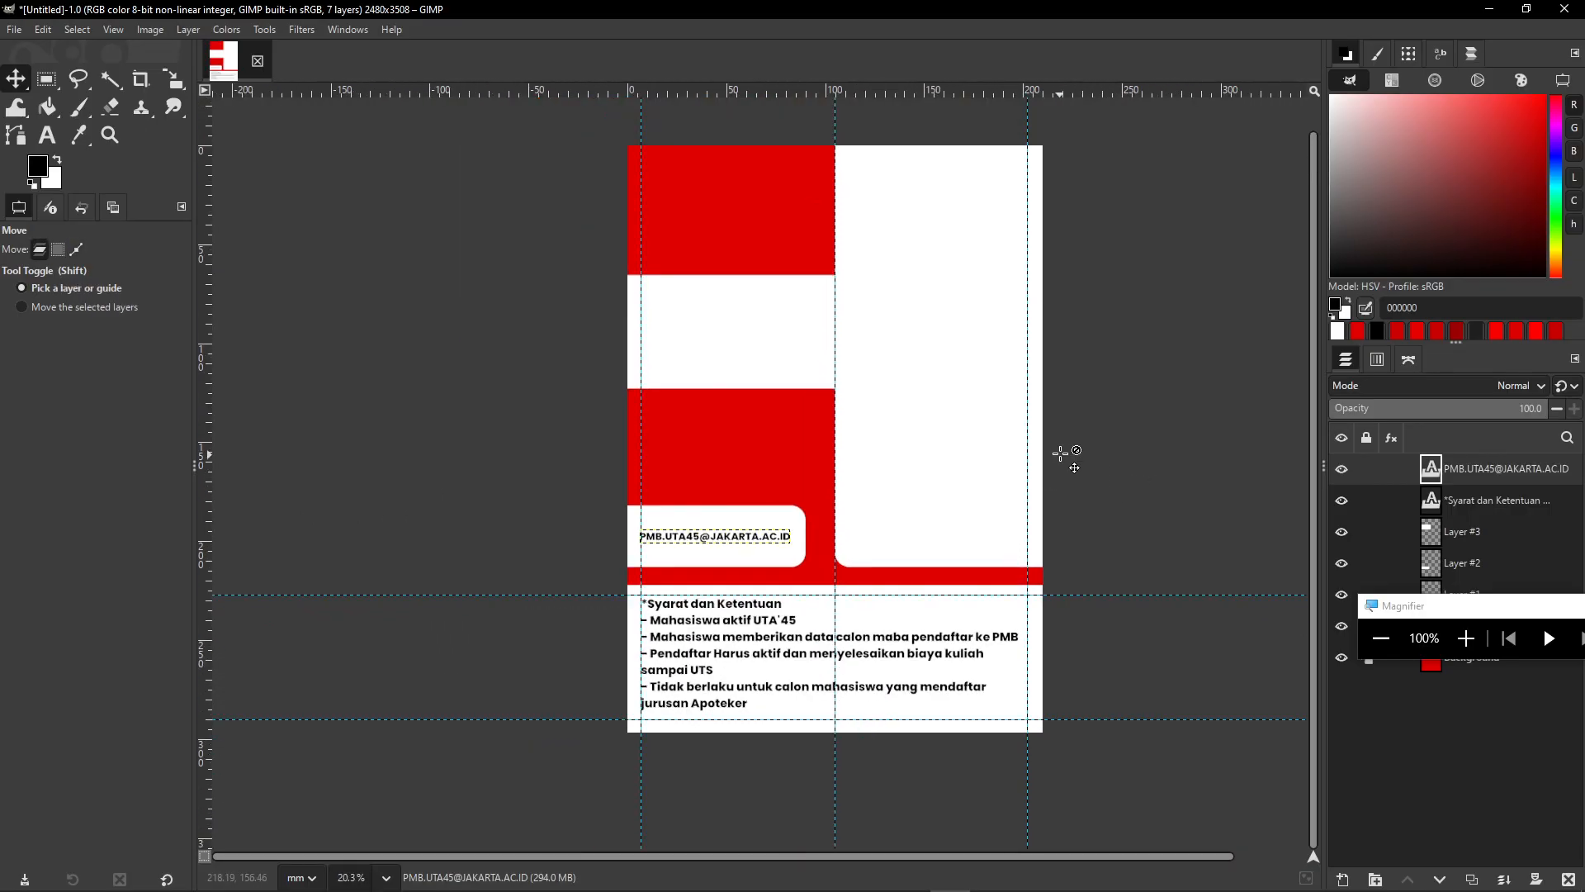
drag(927, 512, 932, 505)
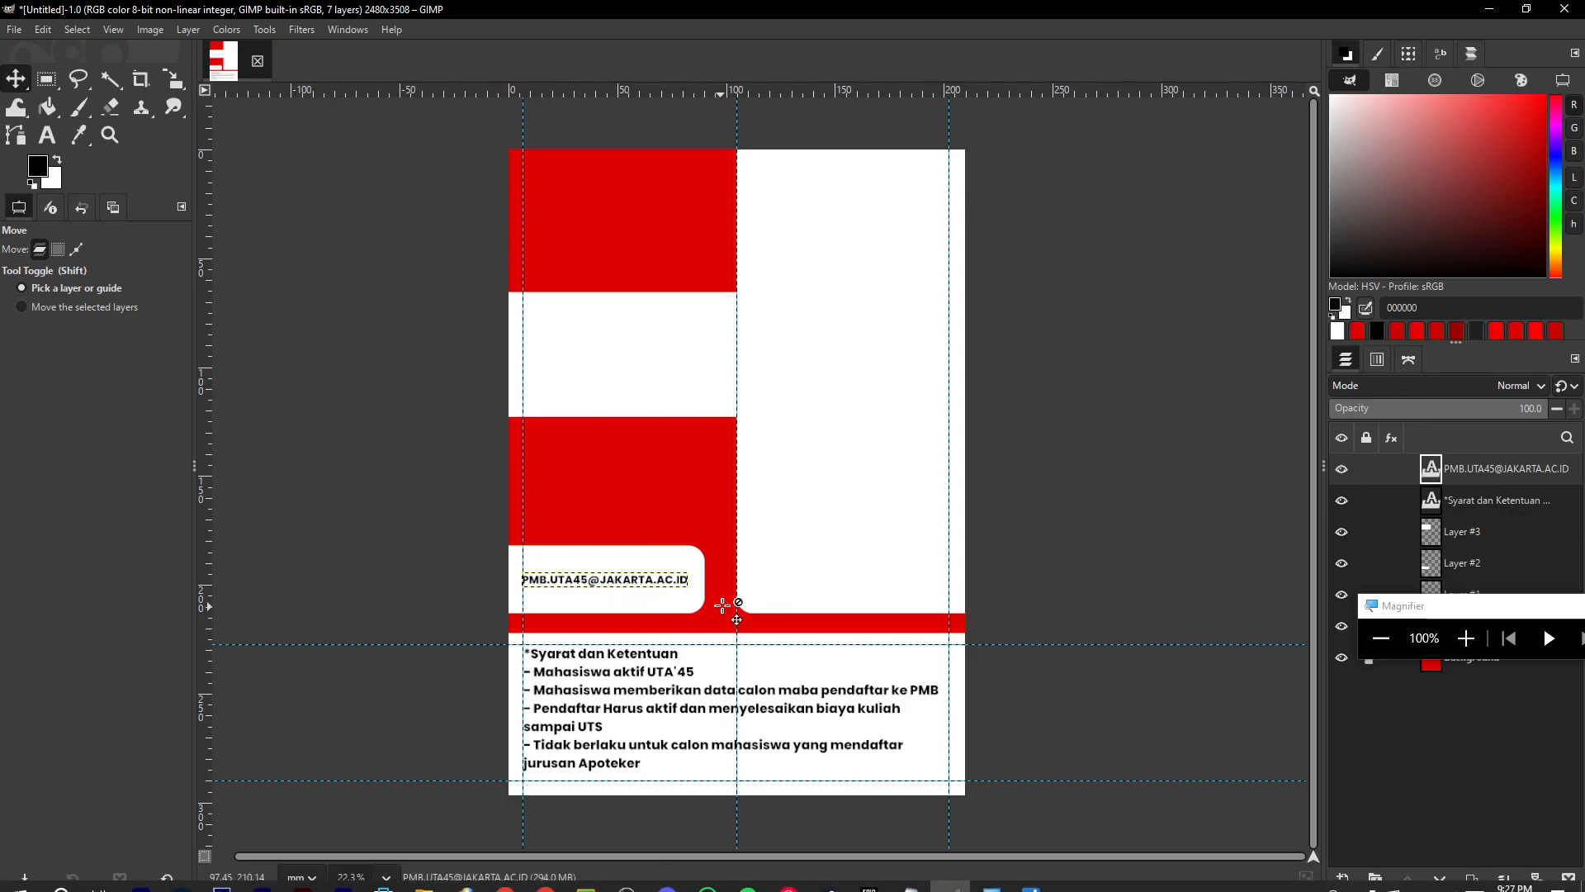
scroll(653, 487, up, 1)
scroll(652, 487, up, 1)
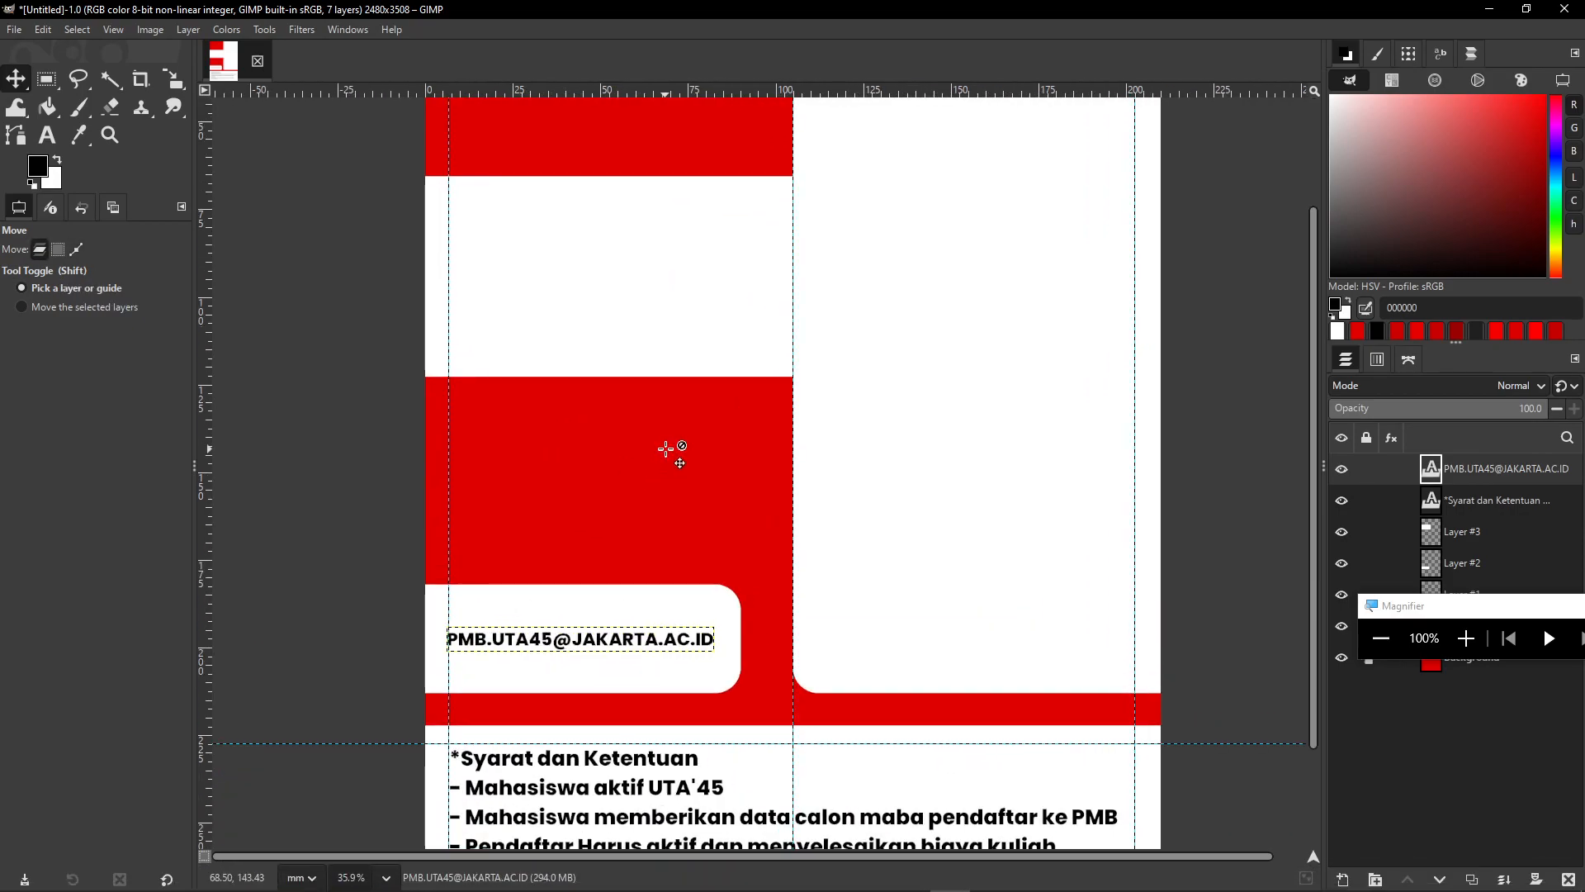
scroll(661, 462, up, 3)
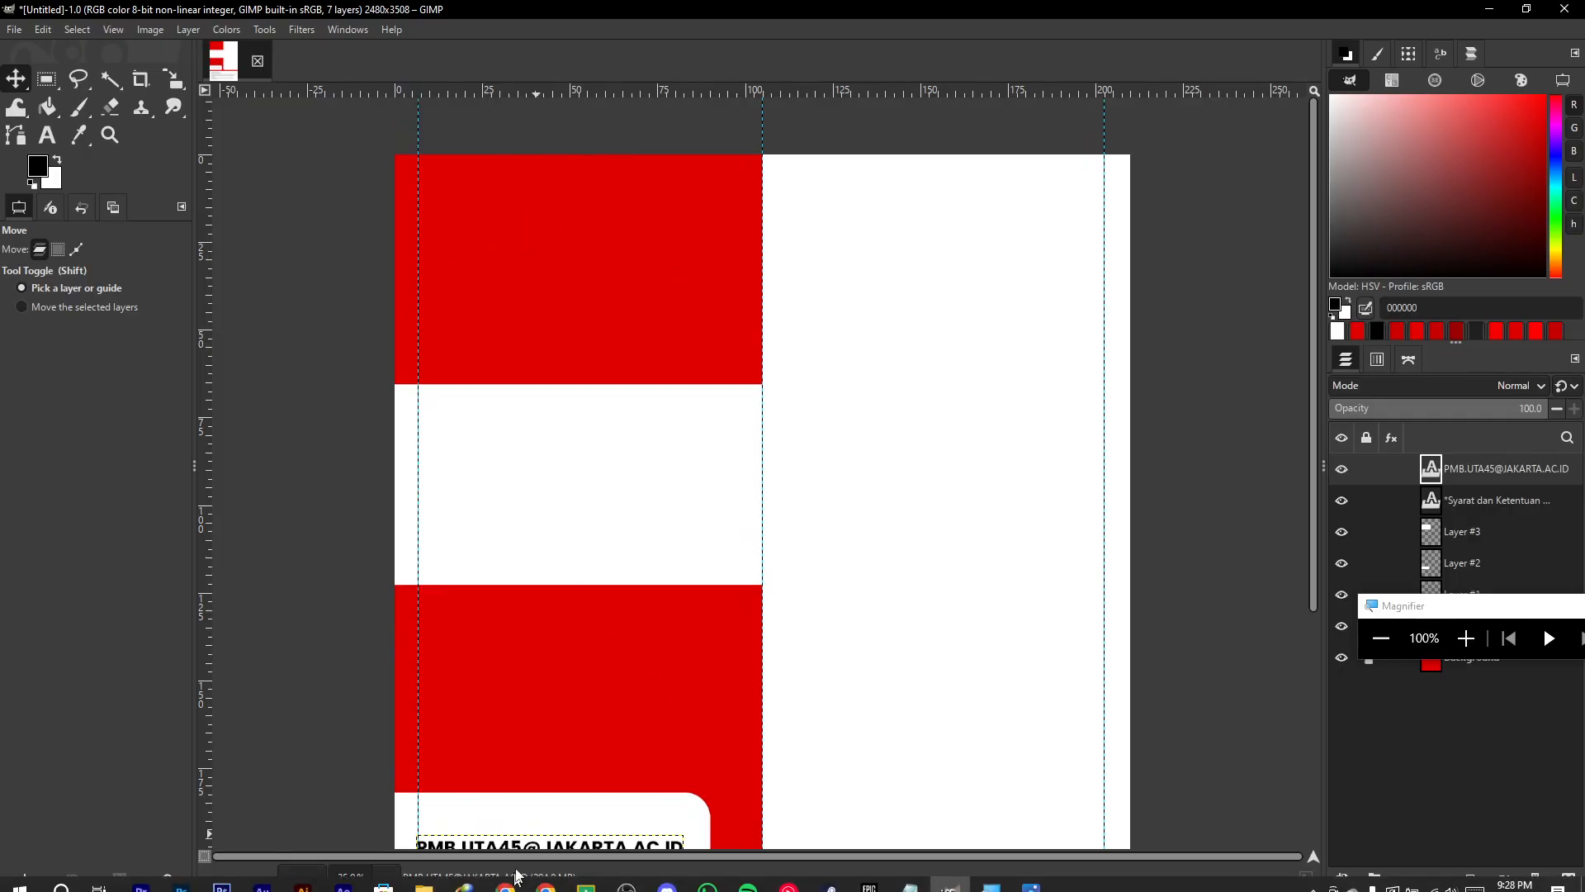
- Browse to the UTA 45 > Tahun Ajaran 2025 > Materi > Level 2 > Week 6 folder
click(438, 880)
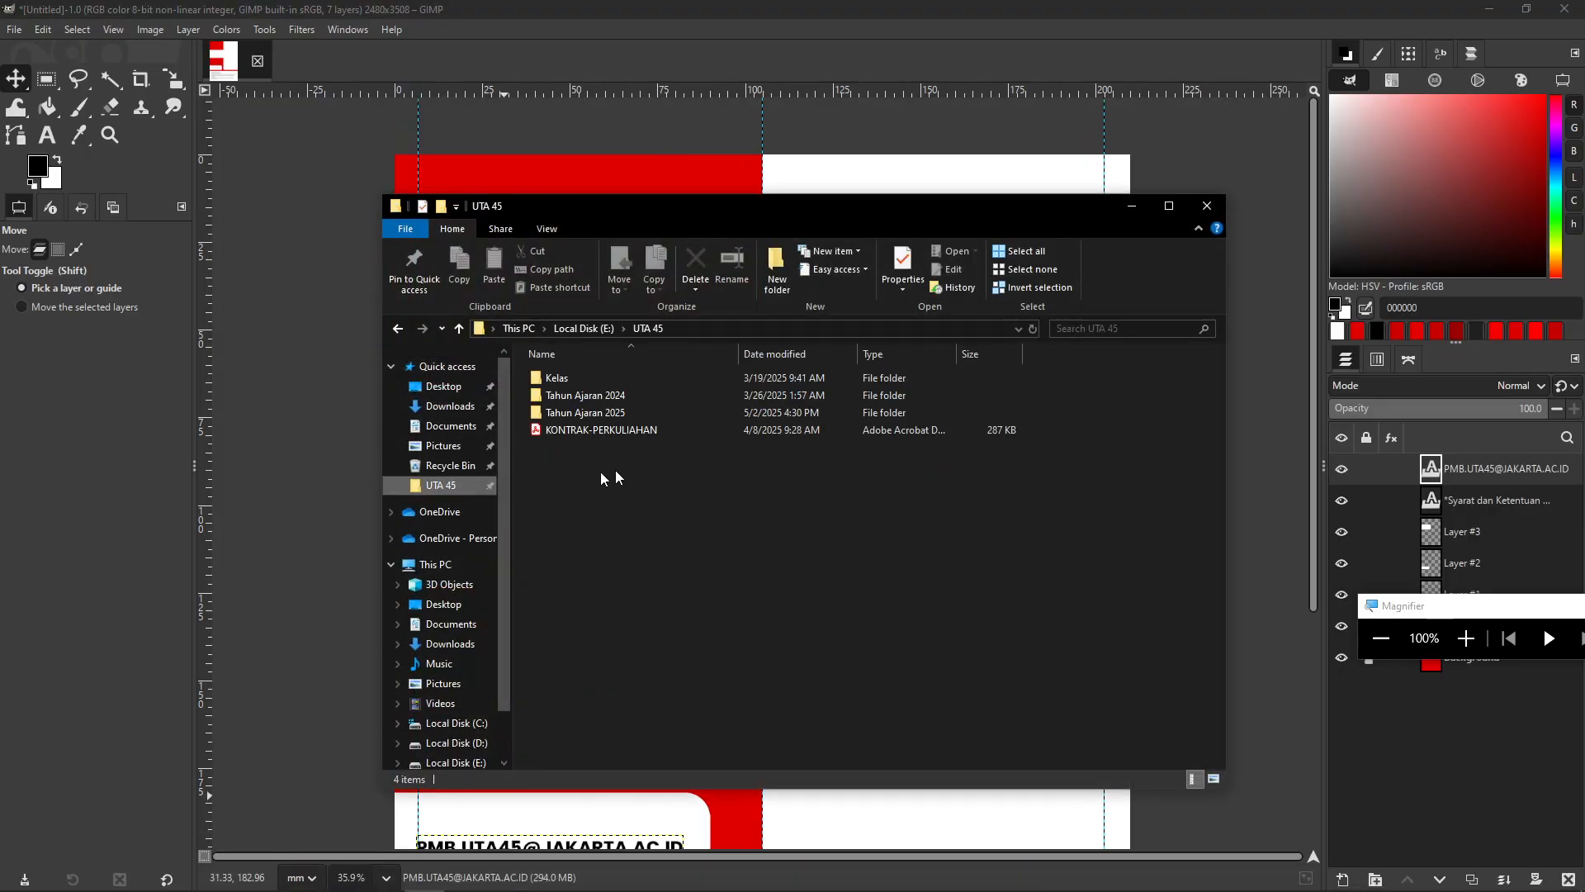
double_click(585, 413)
double_click(565, 499)
double_click(580, 378)
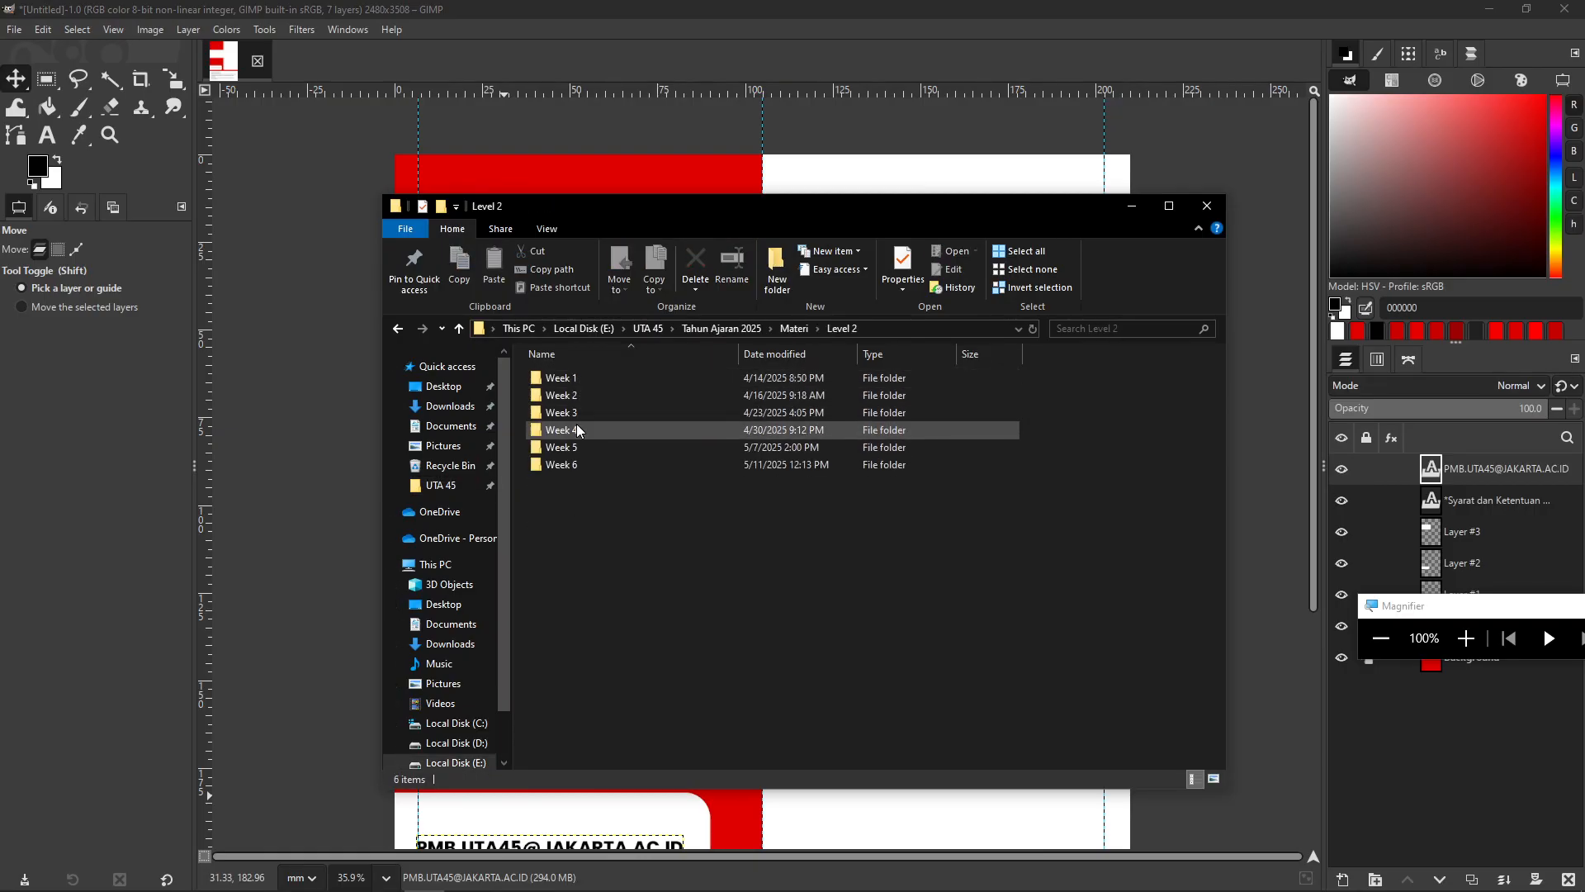
double_click(570, 461)
- Preview the UTA'45 logo, then drag it onto the GIMP canvas as a new layer
double_click(671, 412)
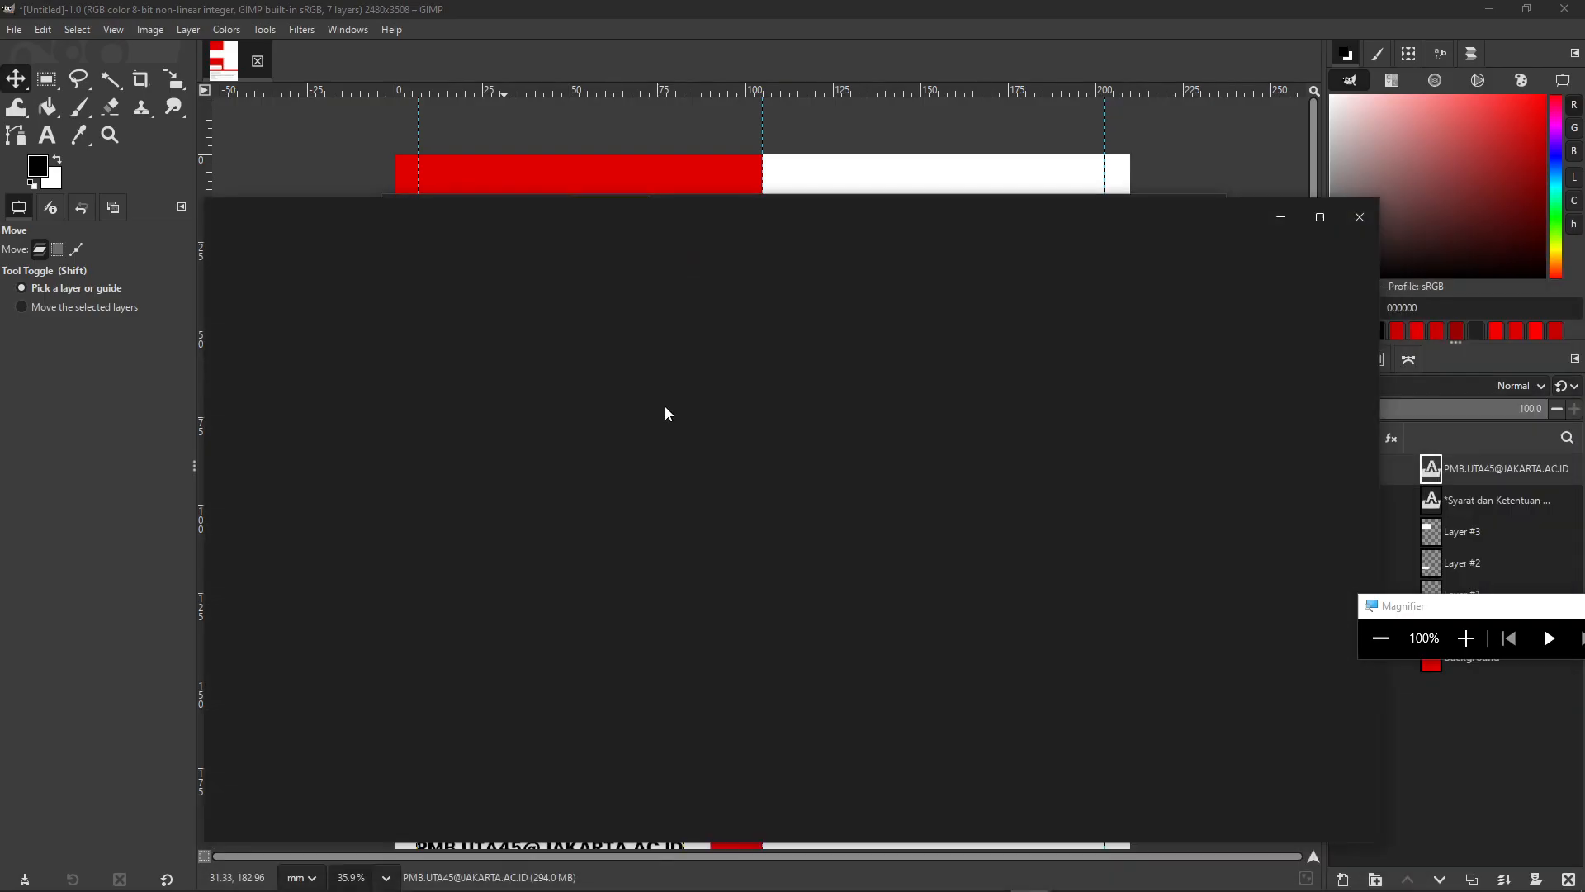
scroll(838, 526, up, 3)
scroll(1008, 507, down, 2)
click(1360, 217)
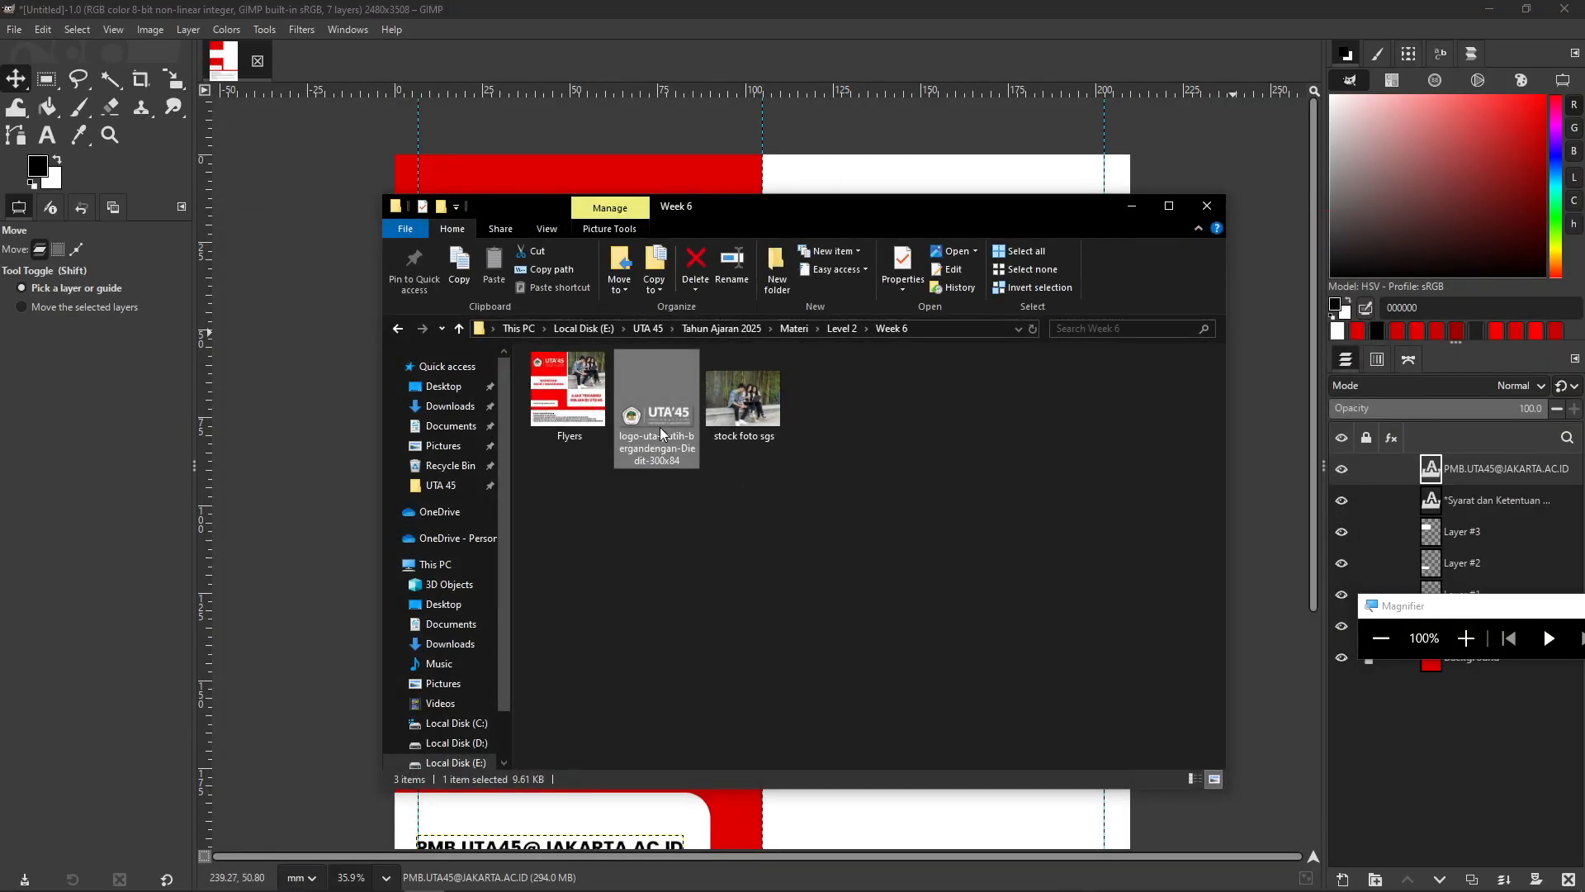
drag(649, 414, 473, 518)
drag(369, 591, 370, 591)
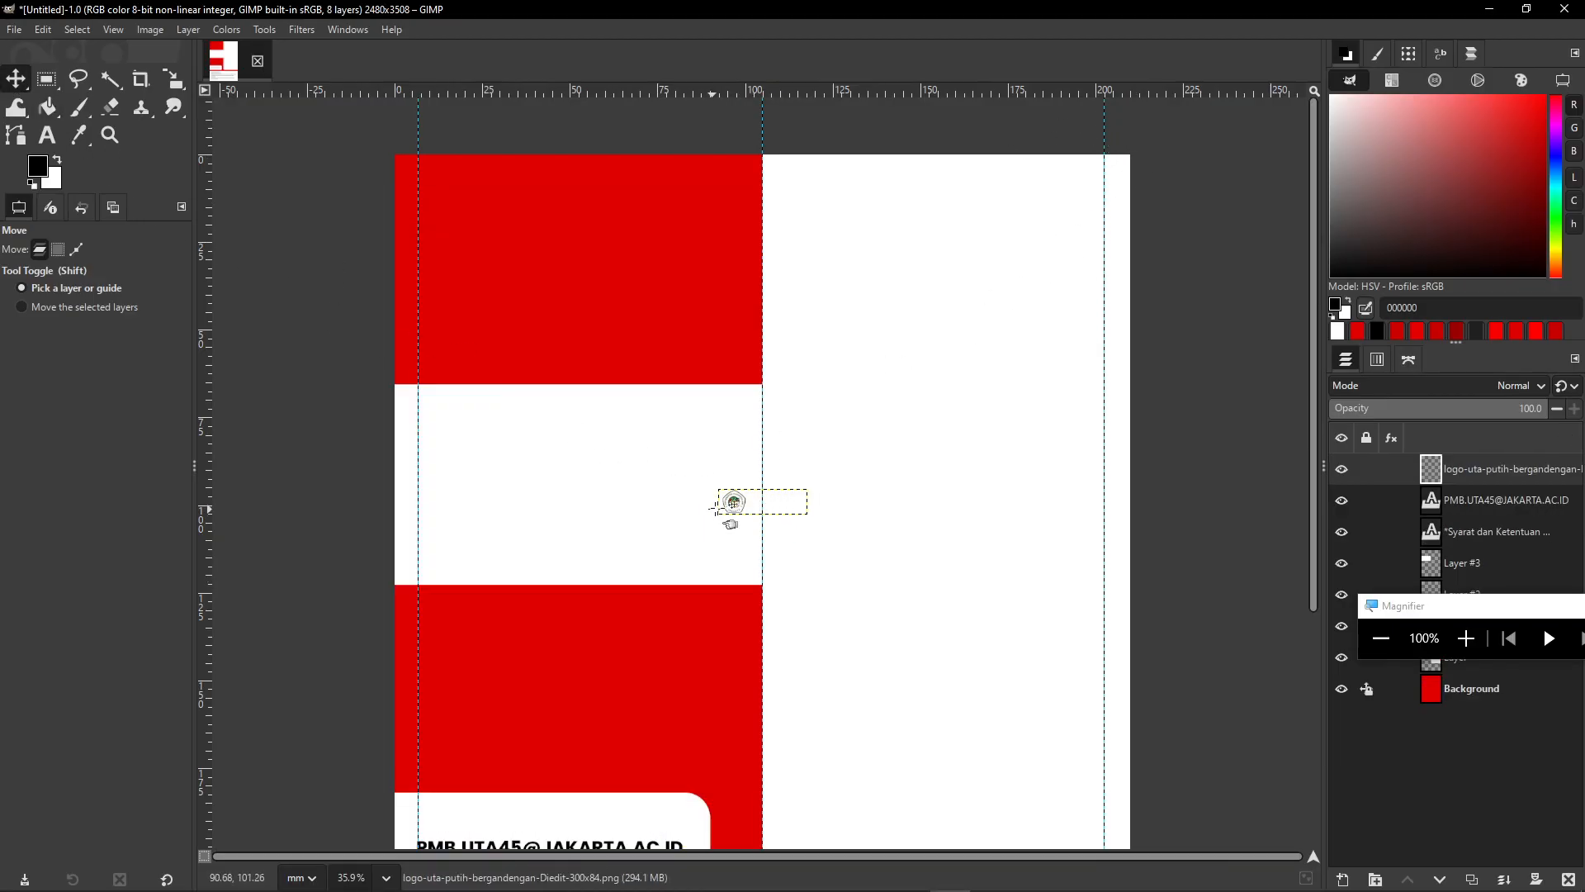
- Move the logo layer up into the top red block of the poster
ctrl+scroll(727, 519, up, 3)
drag(743, 498, 381, 128)
ctrl+drag(521, 309, 600, 434)
ctrl+scroll(587, 425, up, 1)
drag(552, 377, 542, 336)
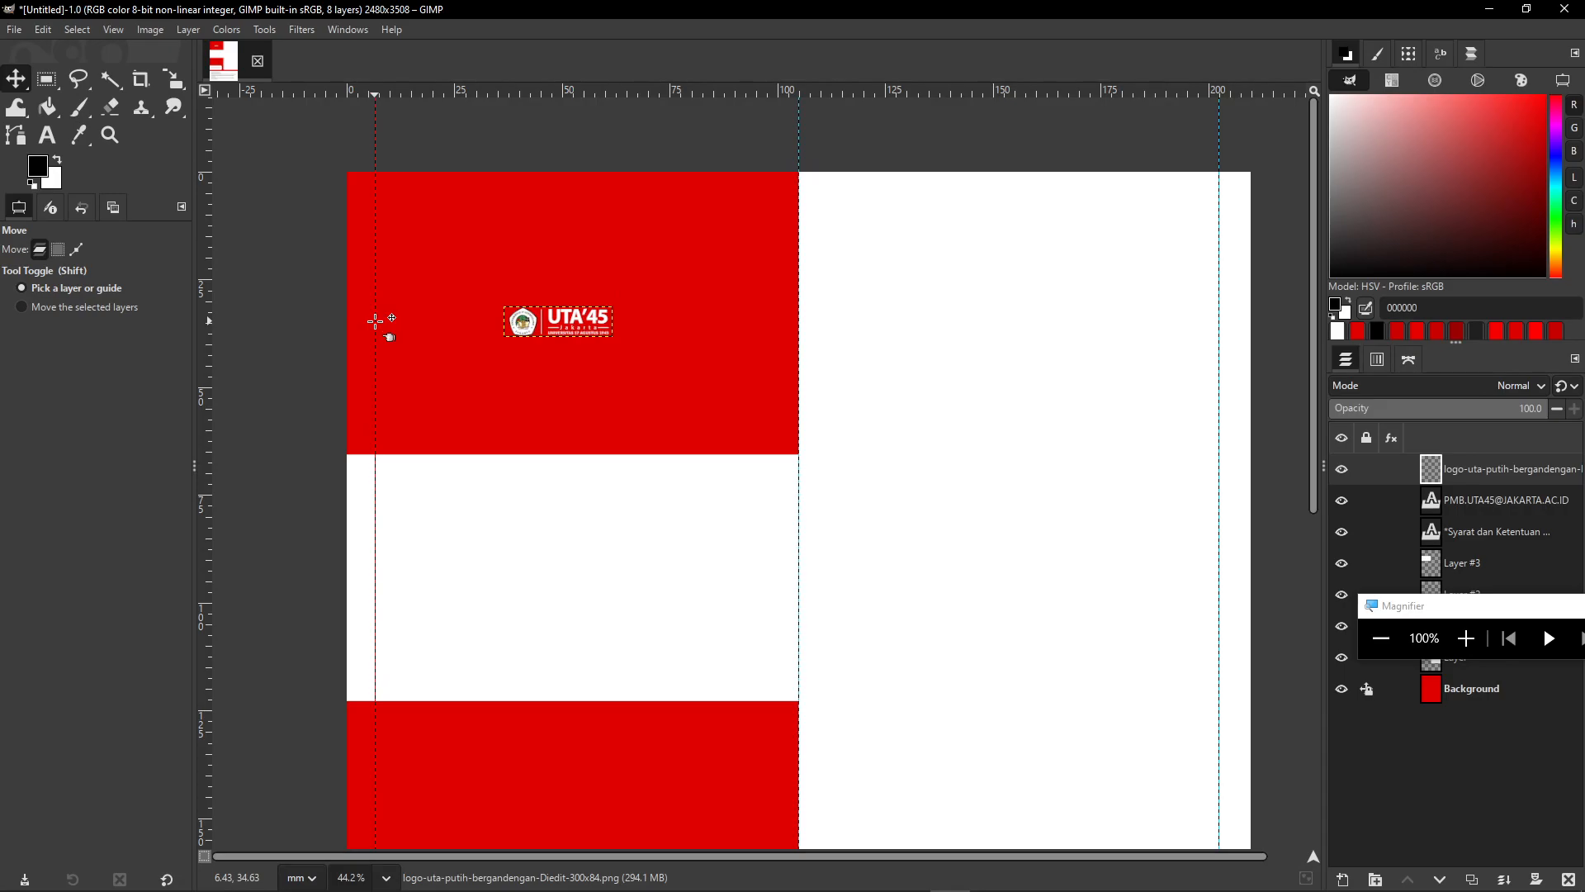
- Scale the logo proportionally to about 94.4 mm wide and apply it
key(shift)
key(shift+s)
click(679, 364)
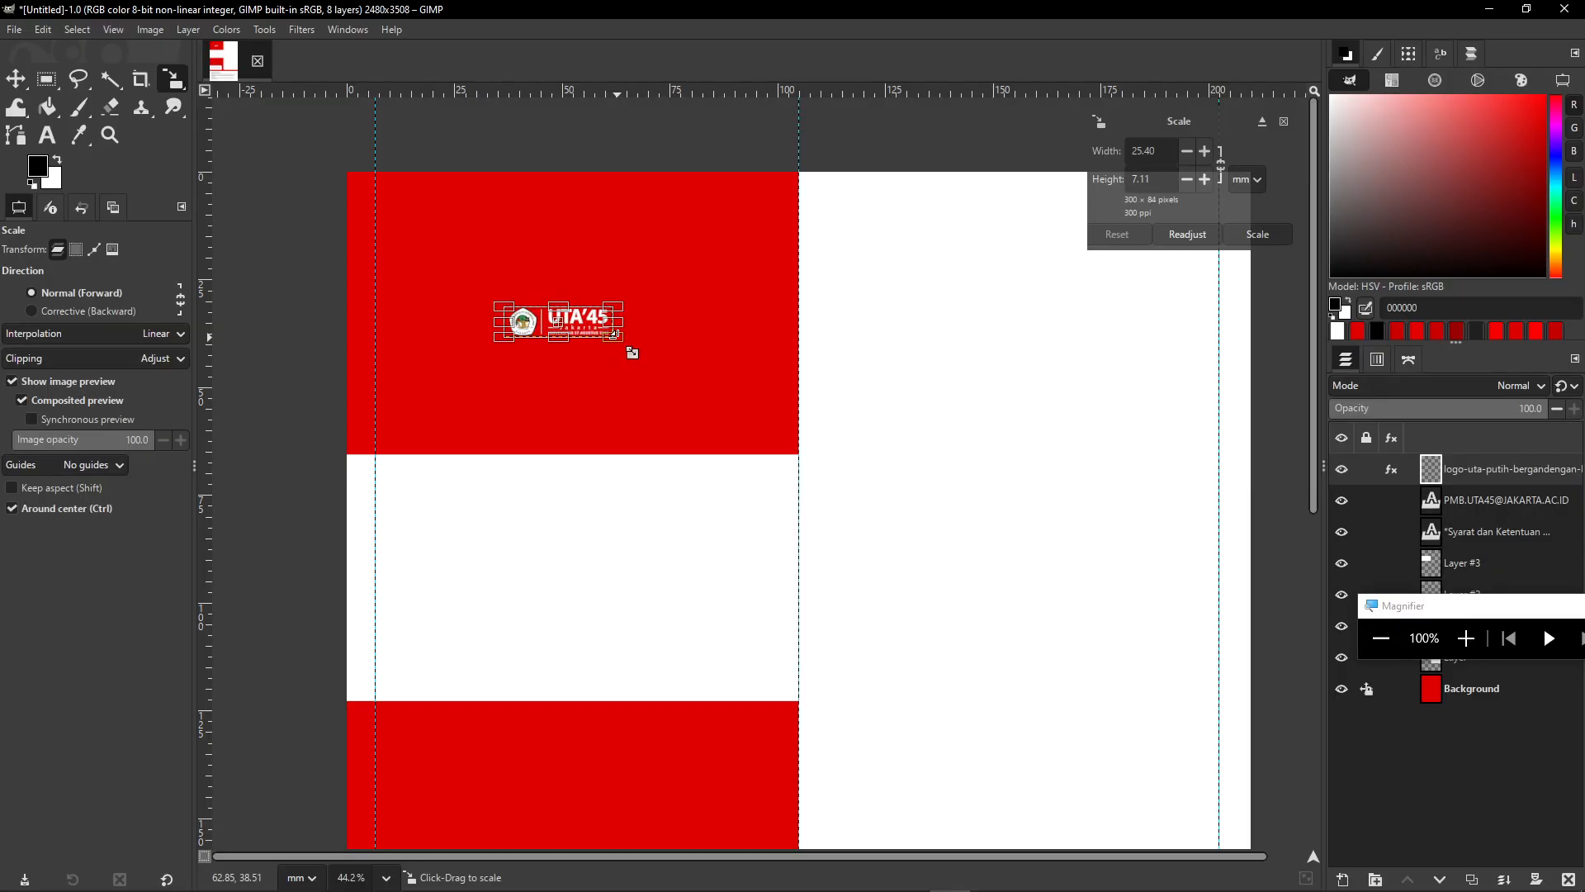
drag(615, 335, 897, 471)
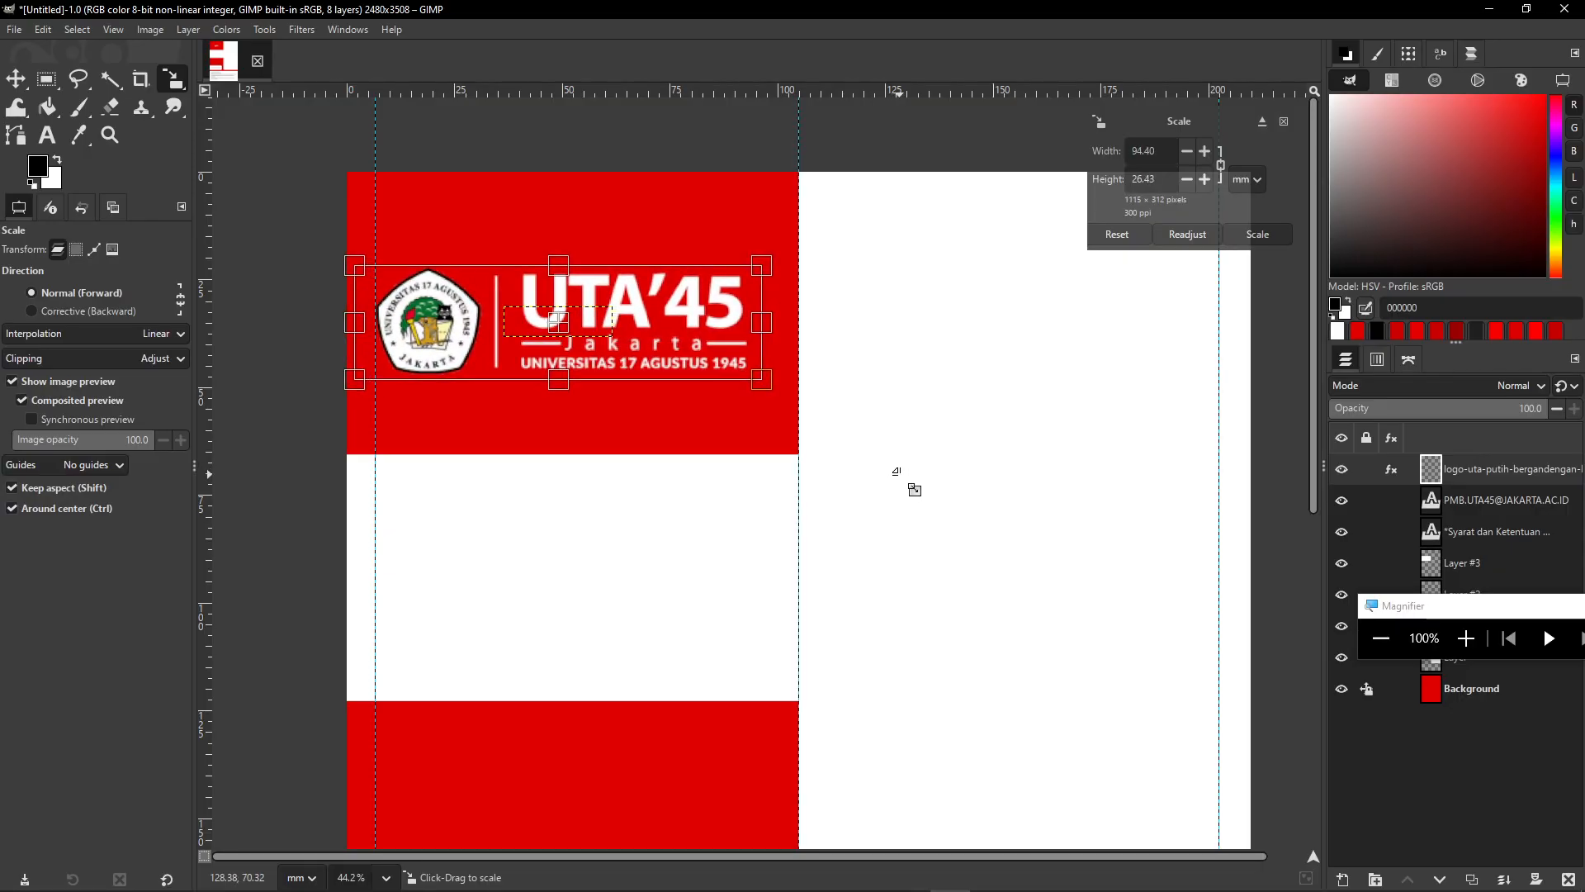
drag(897, 470, 897, 471)
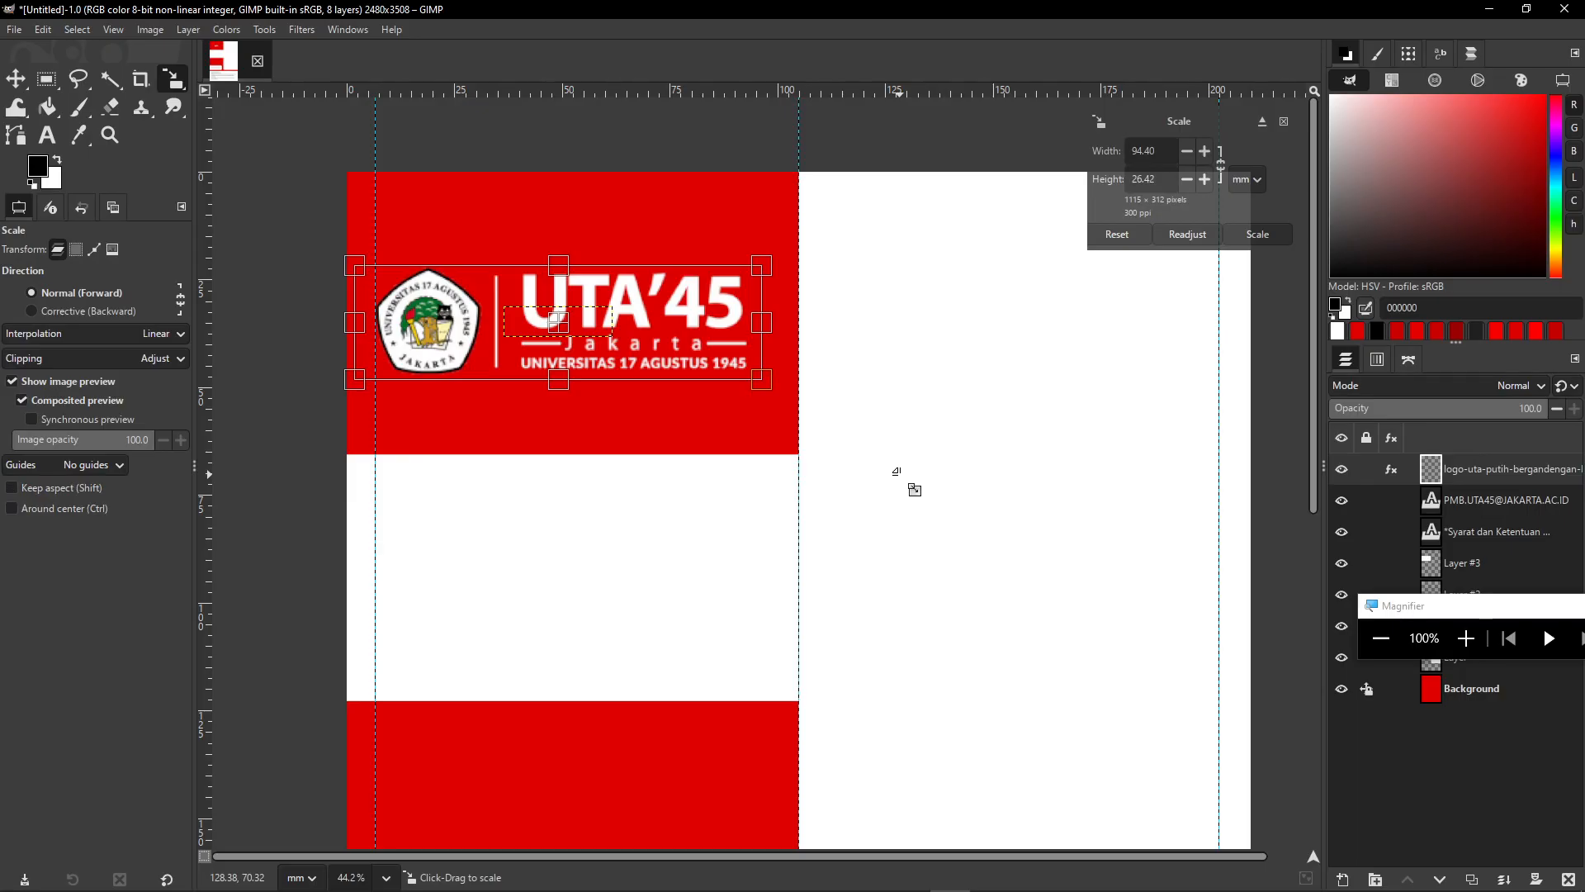
key(Return)
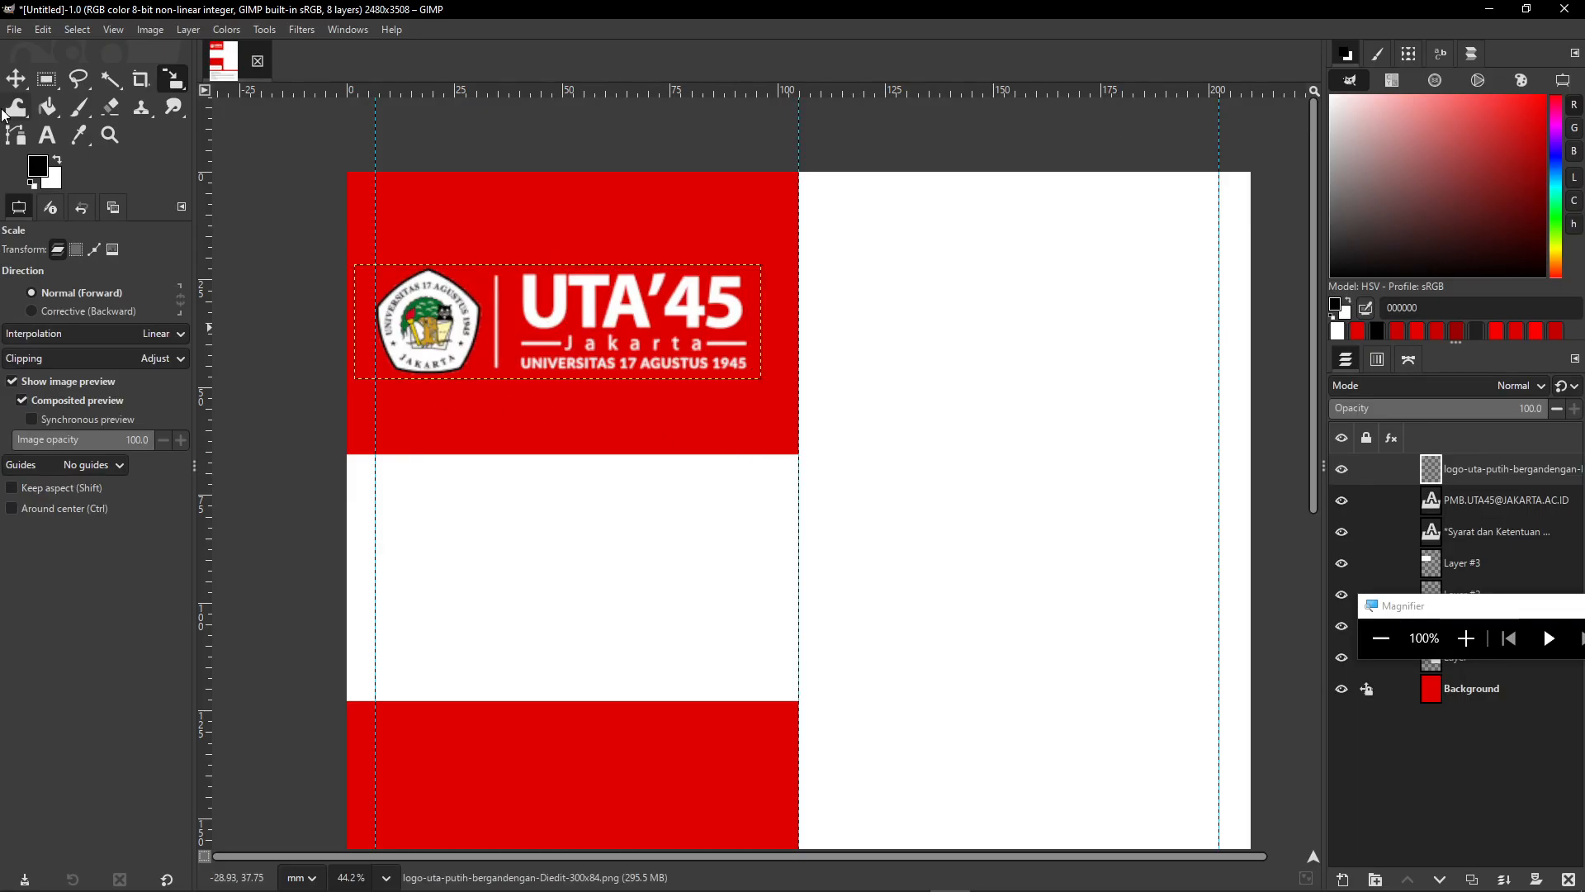
- Nudge the logo with arrow keys to align it near the left margin guide
click(12, 87)
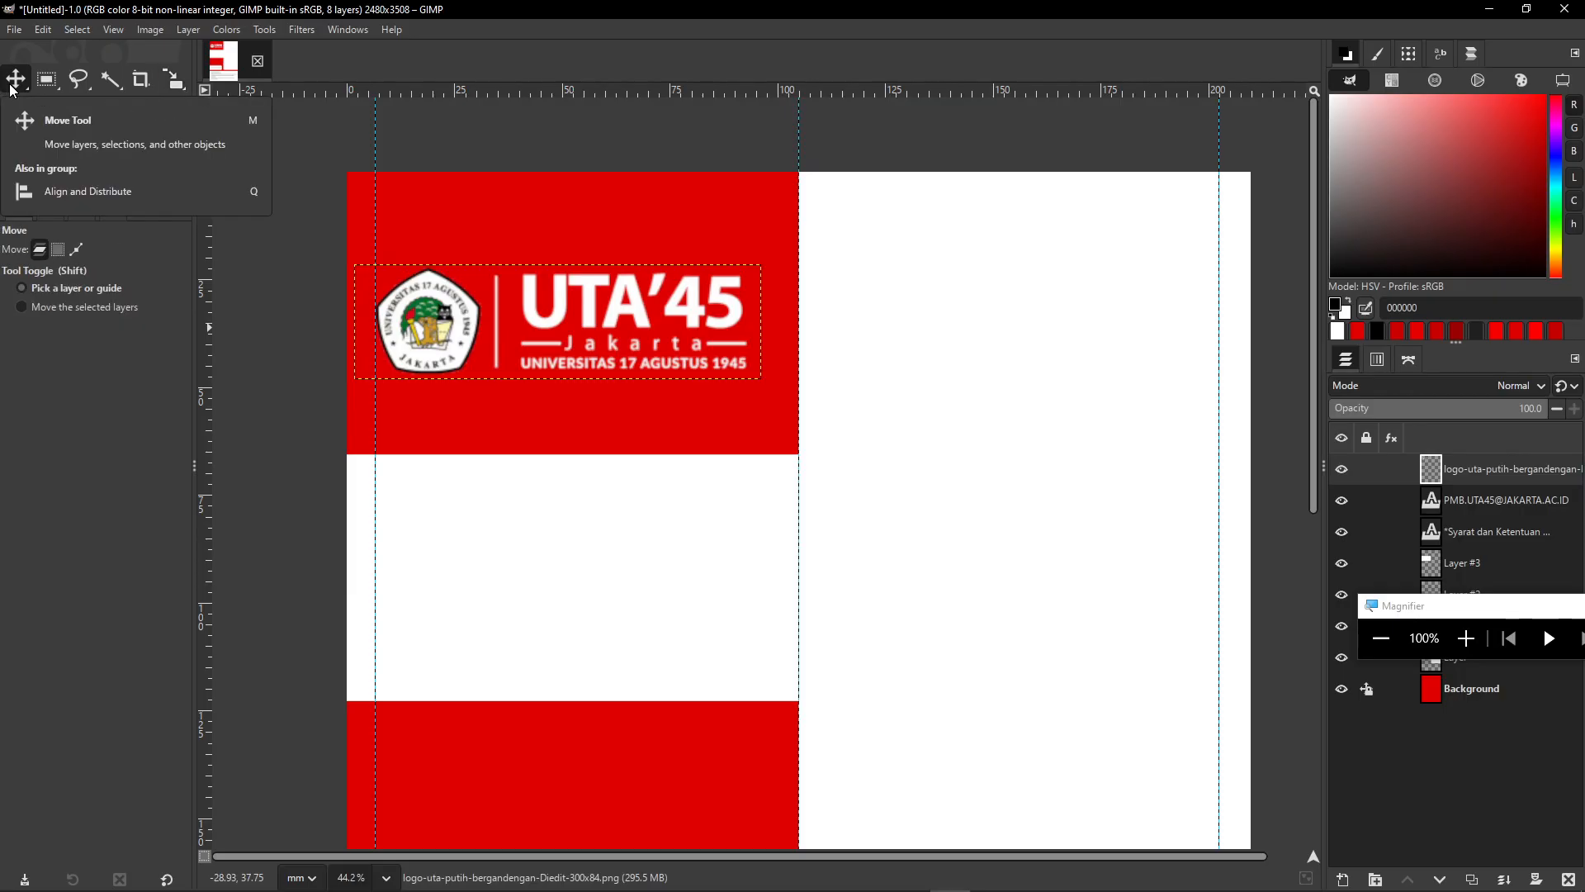
key(shift)
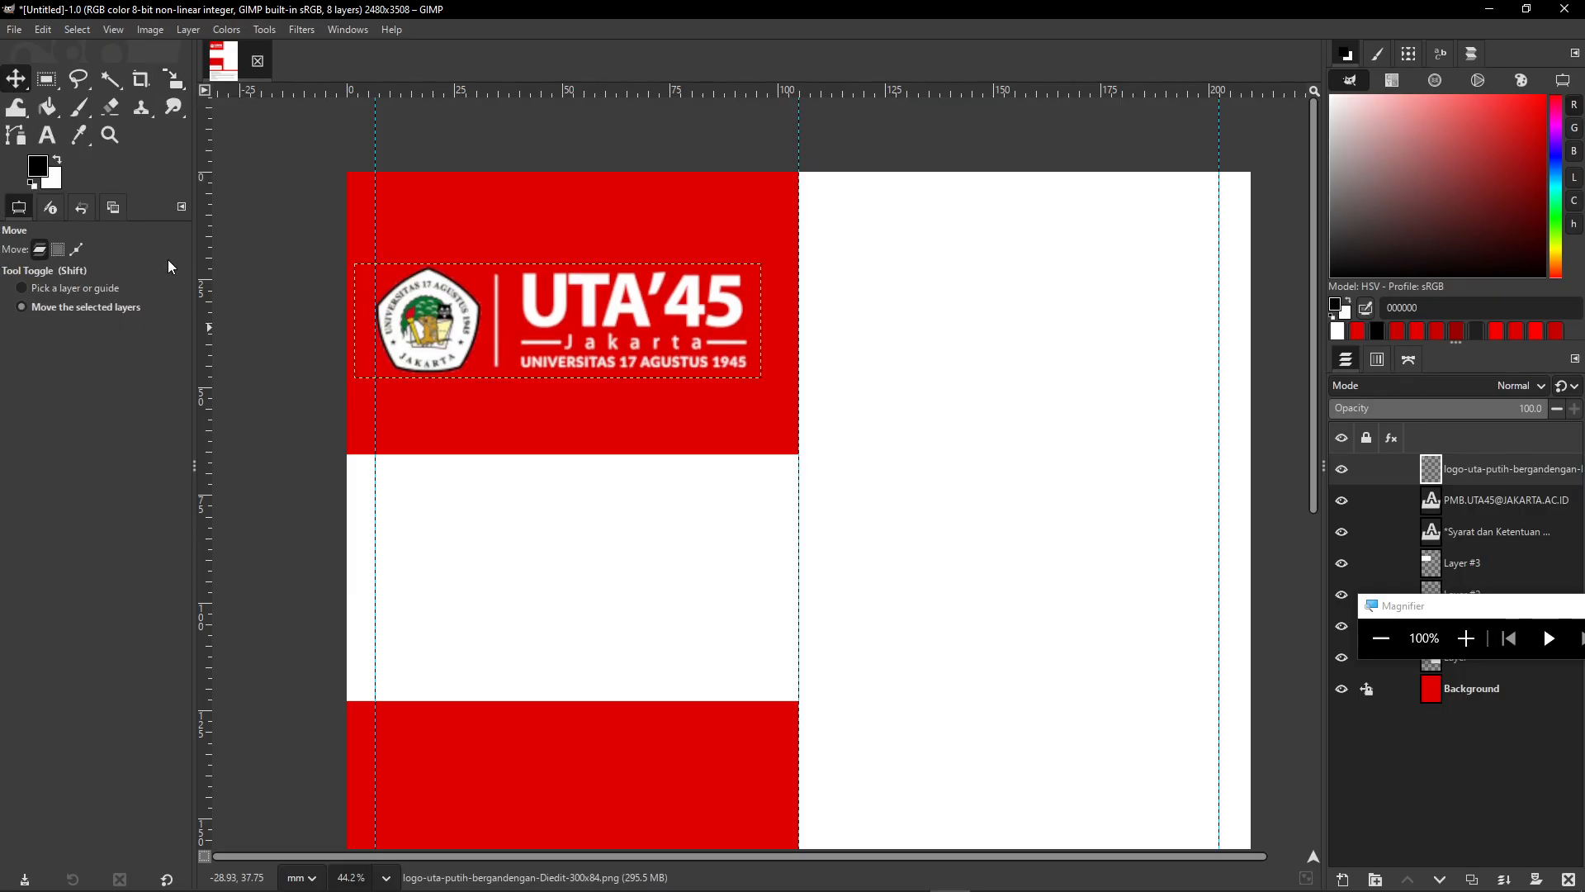
key(Up)
key(Up)
key(Up)
key(Up)
key(Up)
key(Up)
key(Up)
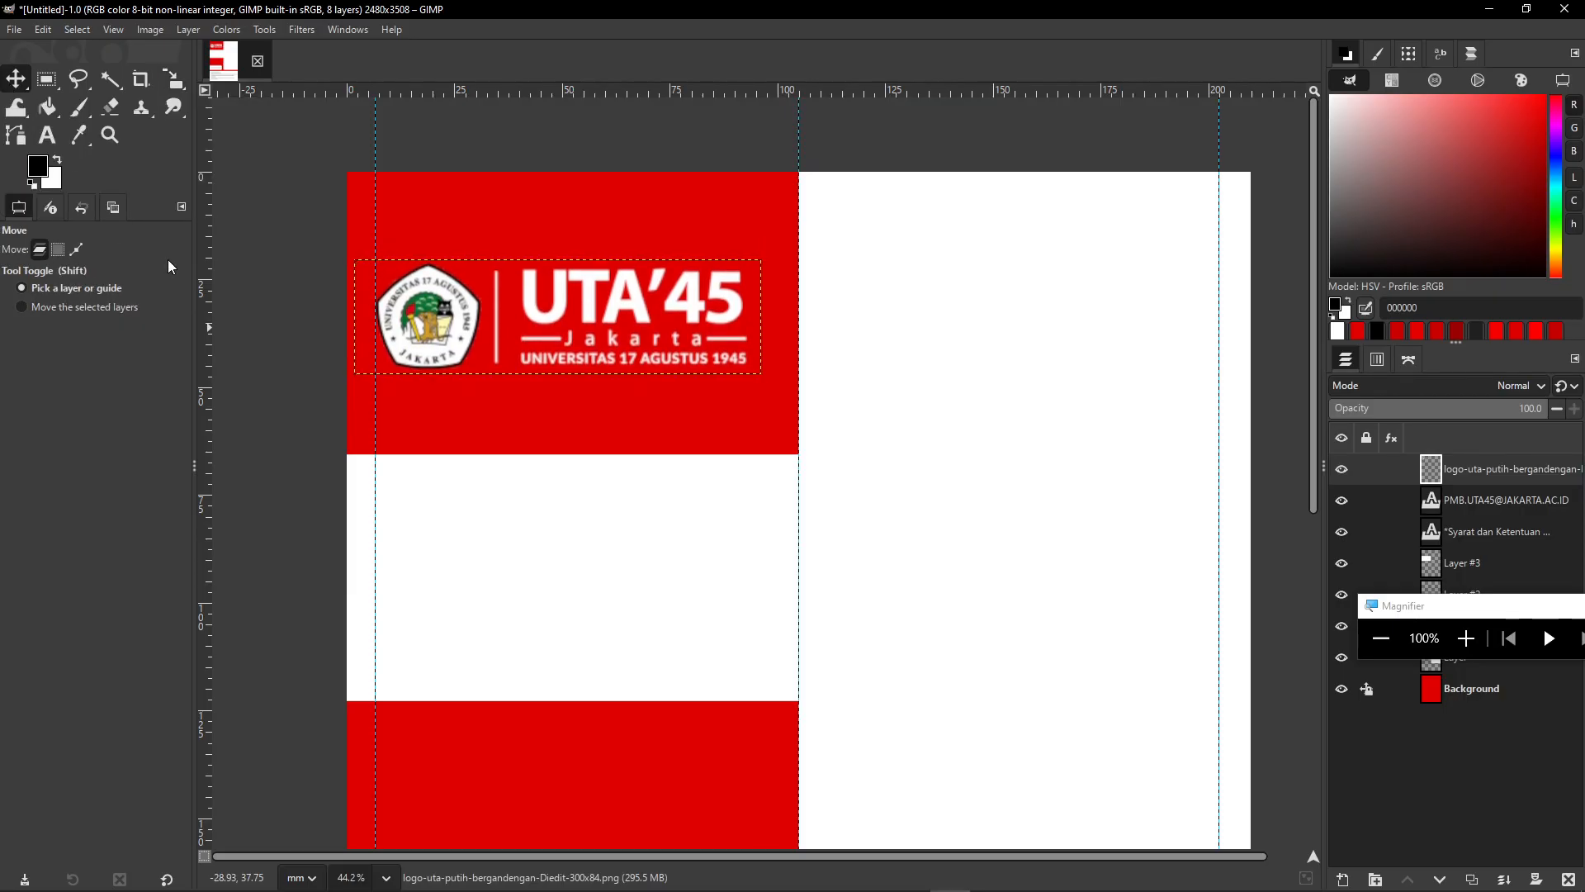
key(Right)
key(Right)
key(Right)
key(Right)
key(Right)
key(Right)
key(Right)
key(Right)
key(Right)
key(Right)
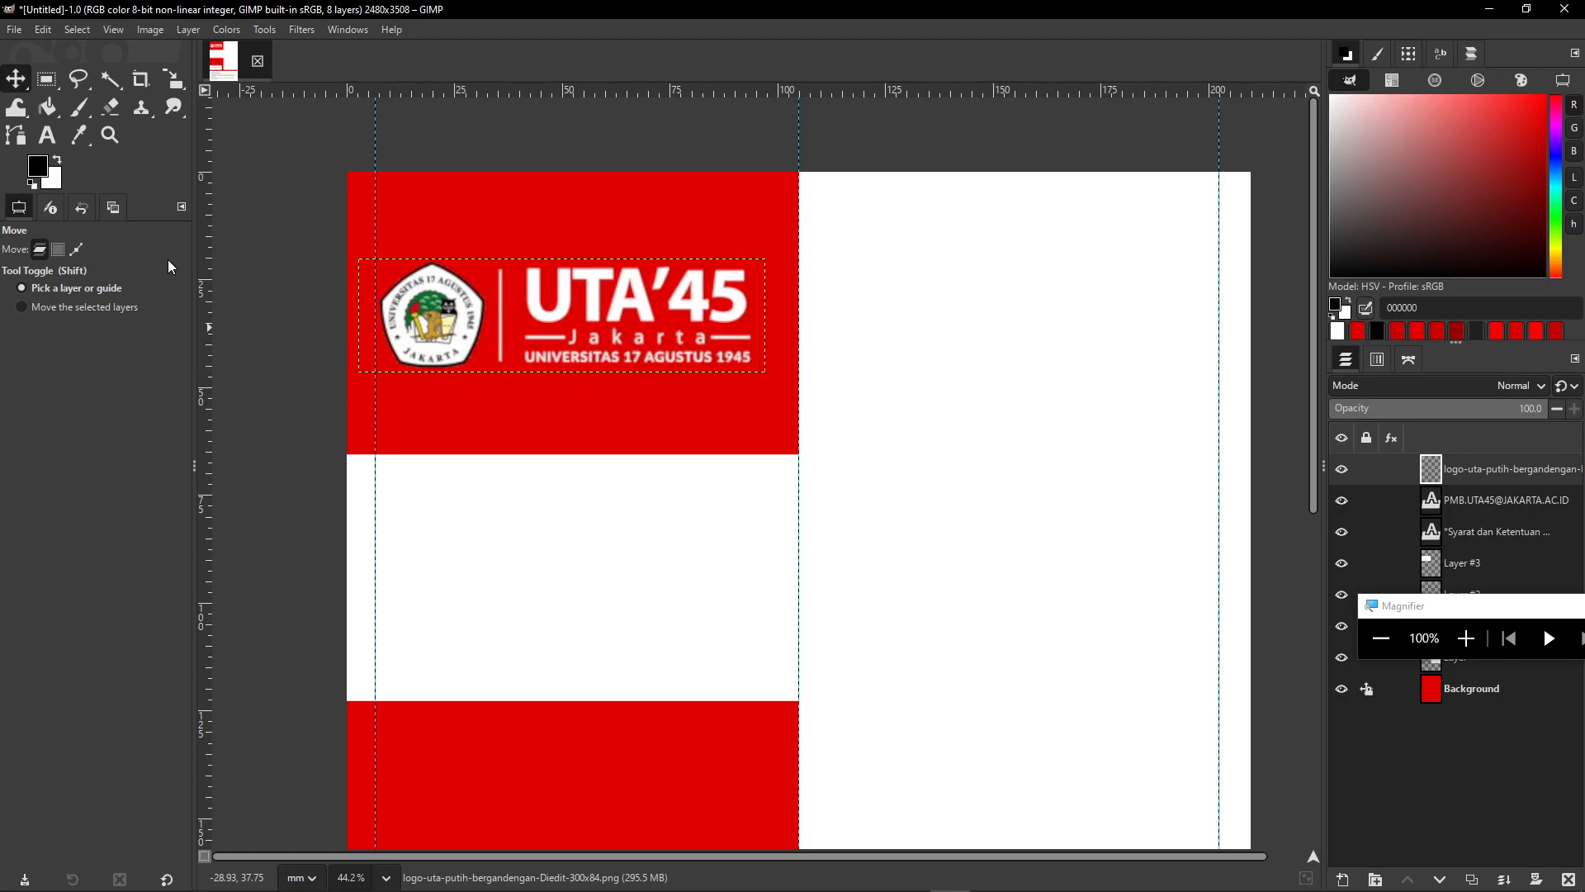
key(Right)
key(Right)
key(Right)
key(Right)
key(Down)
key(Down)
key(Down)
key(Down)
key(Right)
key(Down)
key(Down)
key(Right)
key(Right)
key(Right)
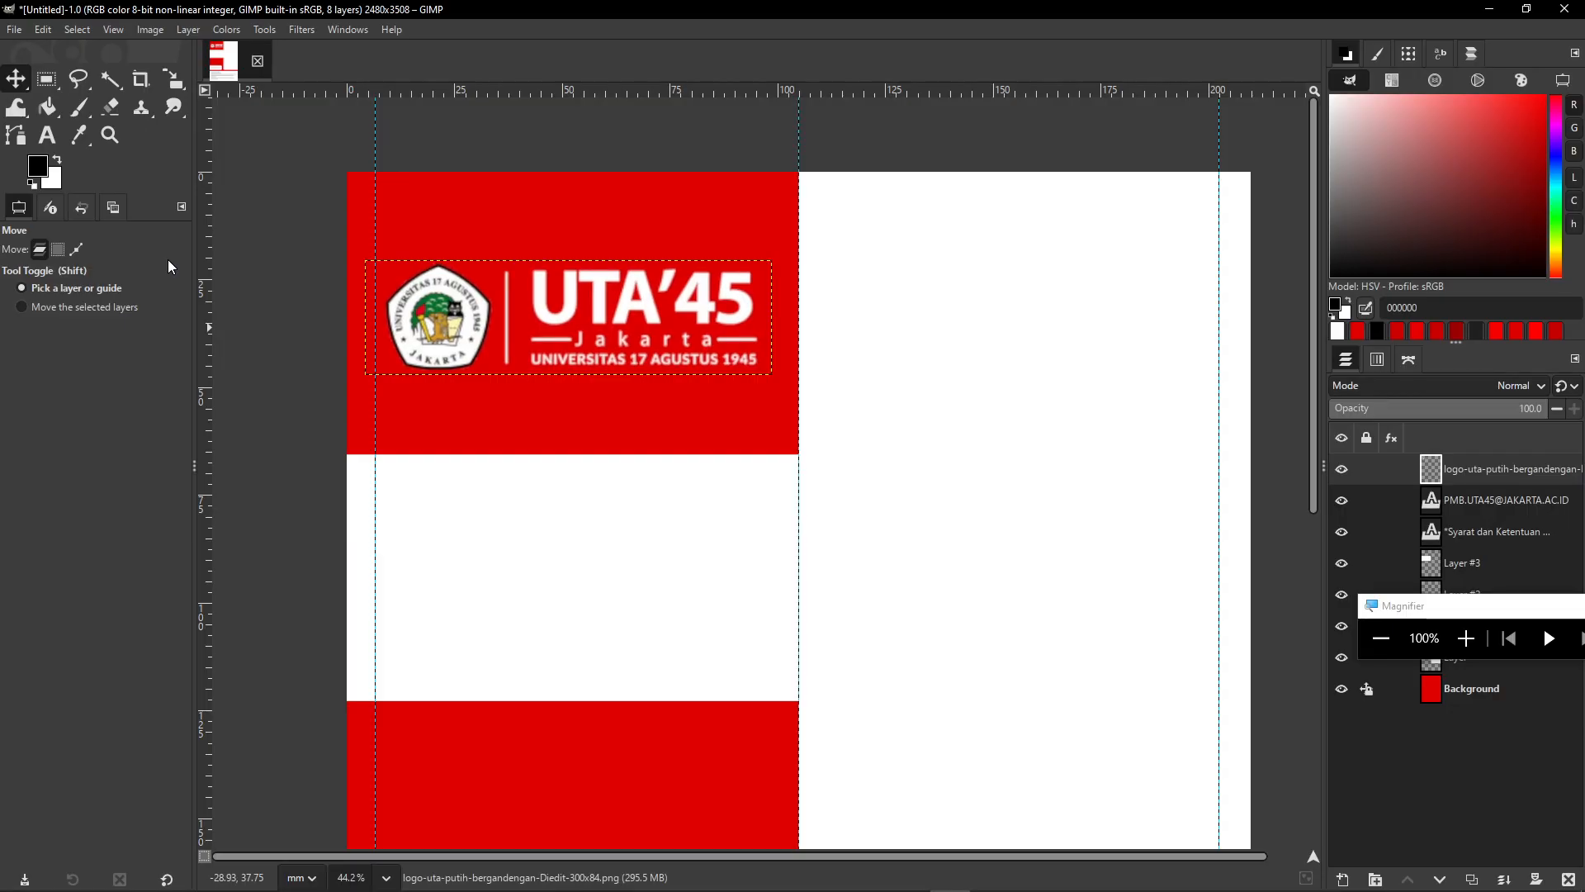
key(Left)
key(Left)
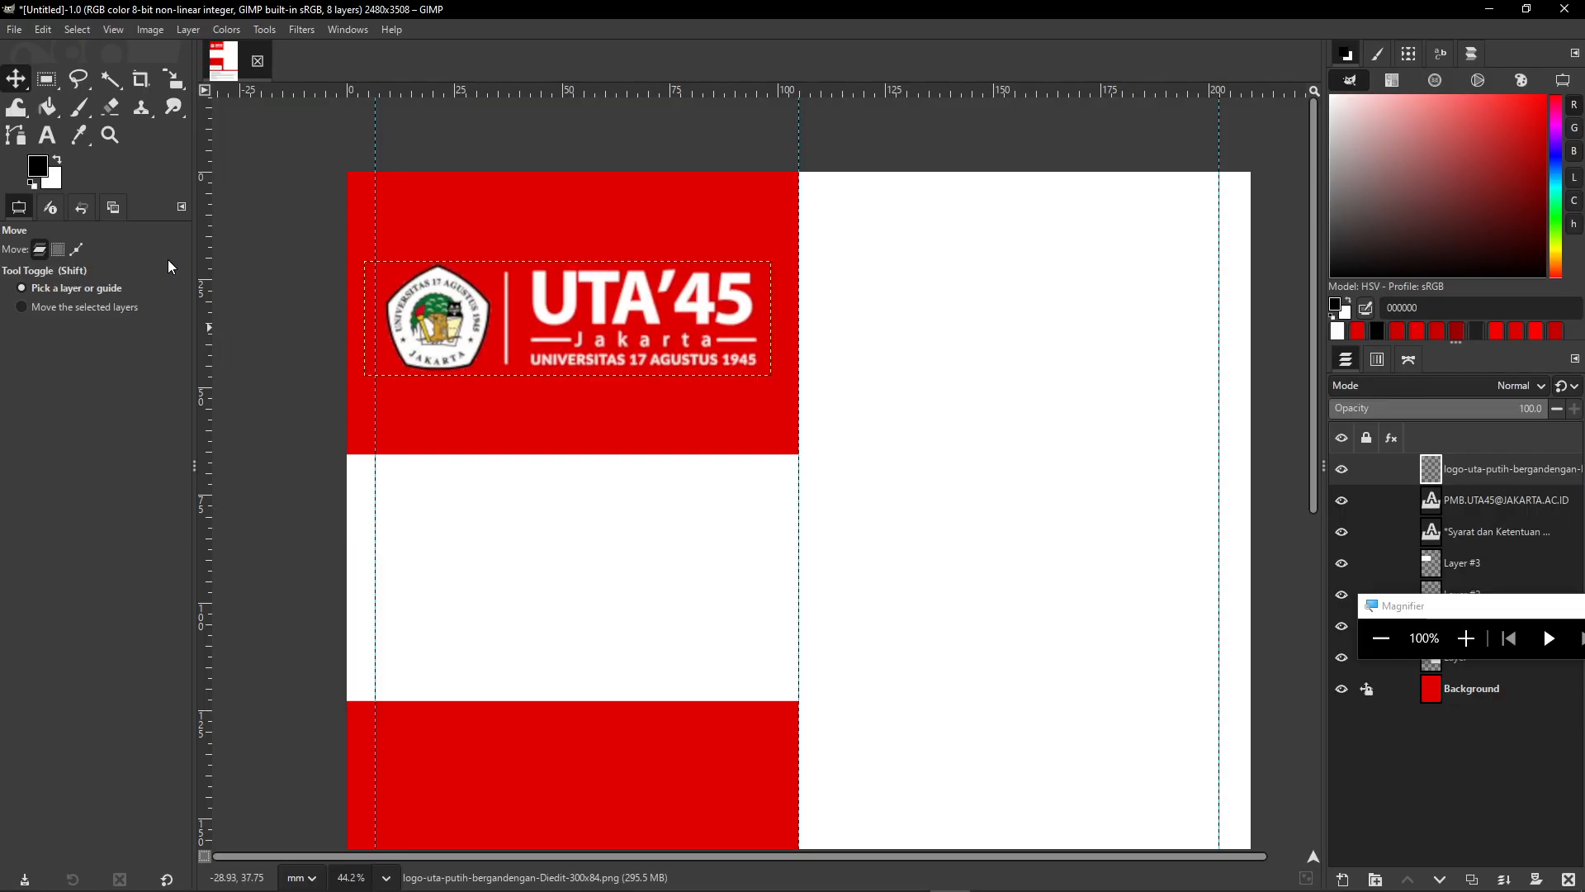
scroll(733, 485, down, 2)
- Check the reference poster's DAPATKAN 500K / MAHASISWA headline in Photos, then select GIMP's Text tool
scroll(818, 358, down, 5)
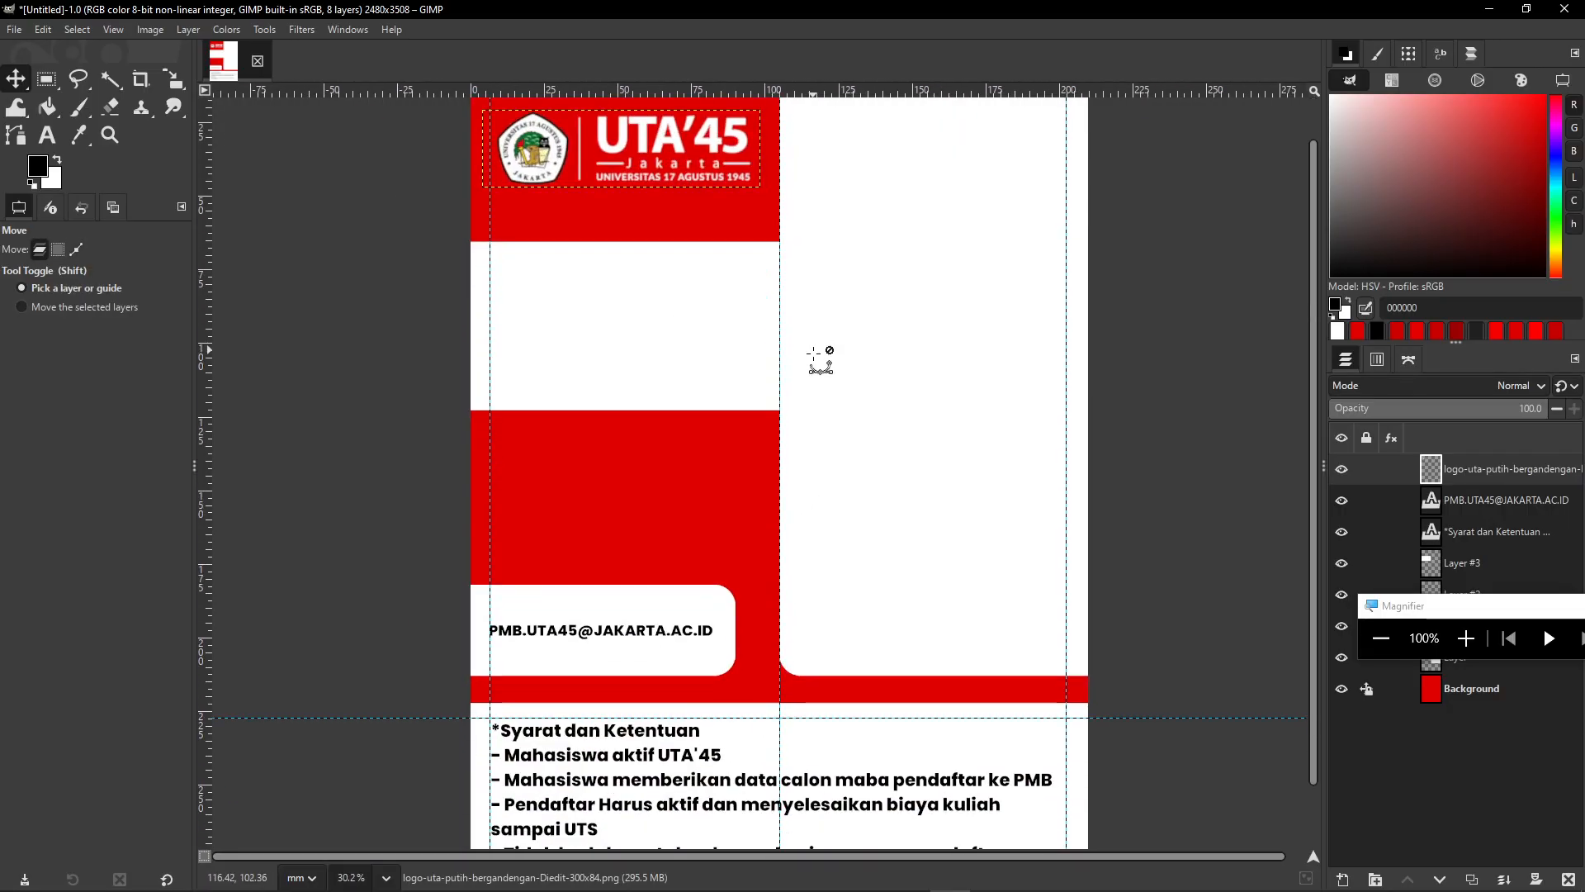
scroll(755, 453, down, 1)
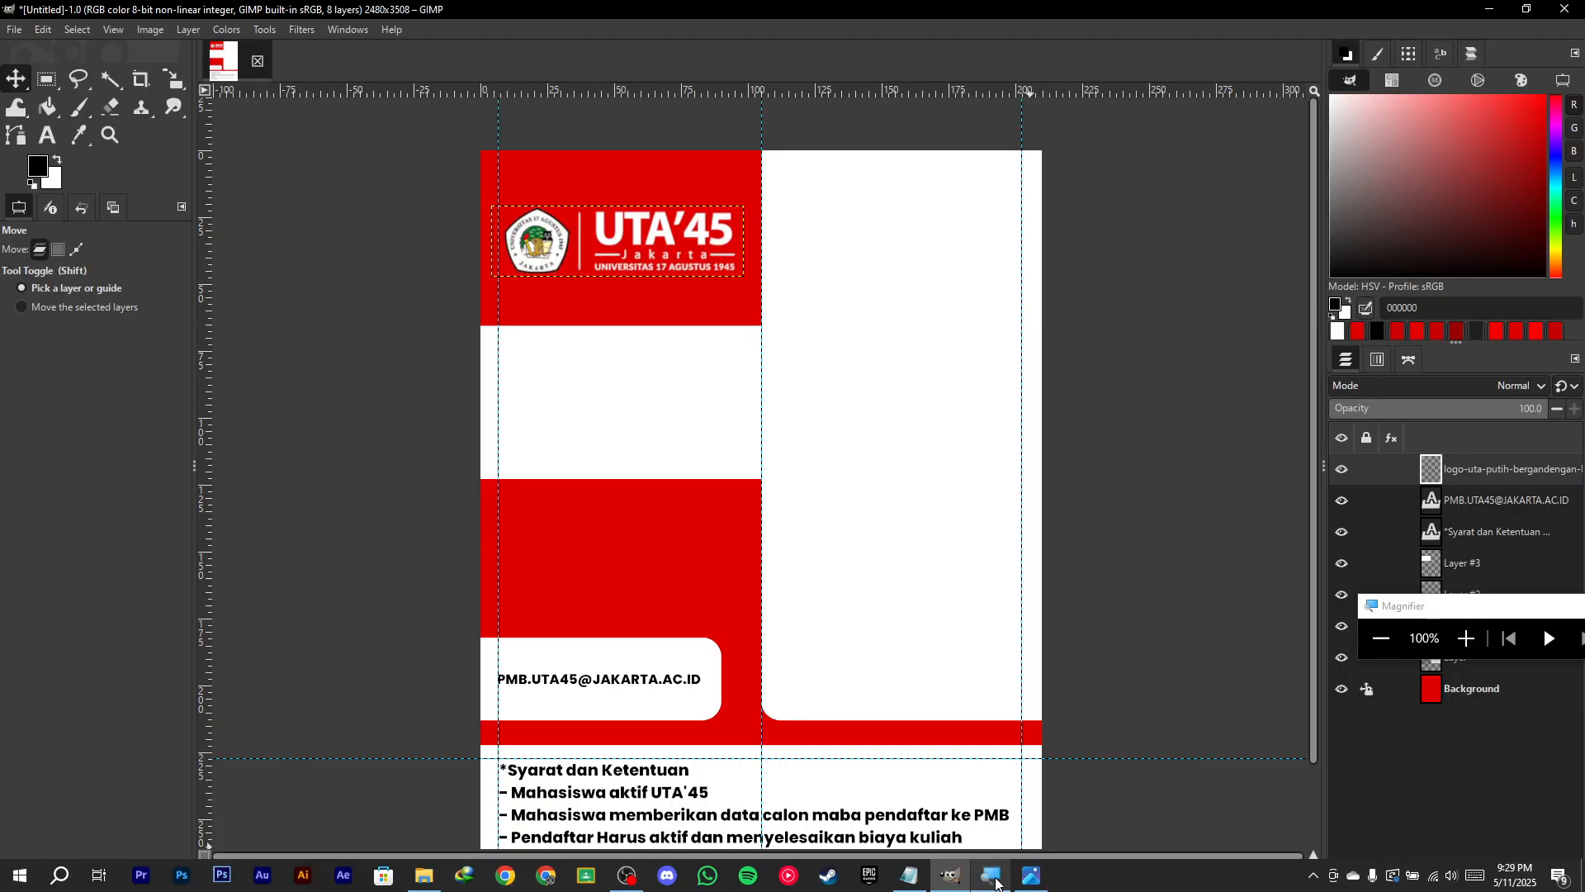
click(991, 875)
scroll(670, 382, up, 3)
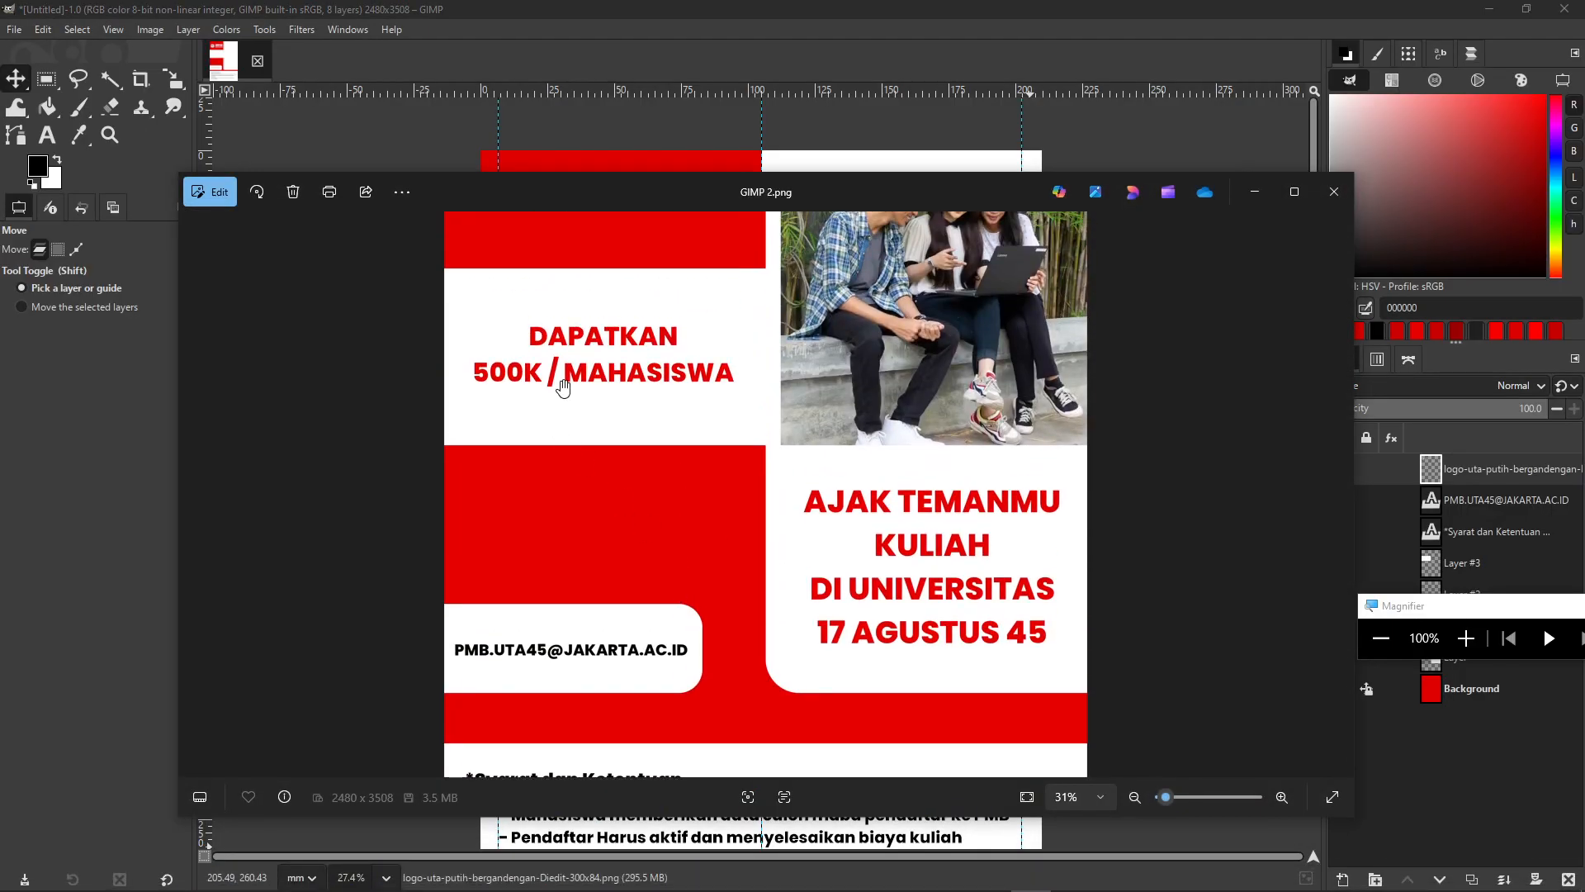
click(888, 7)
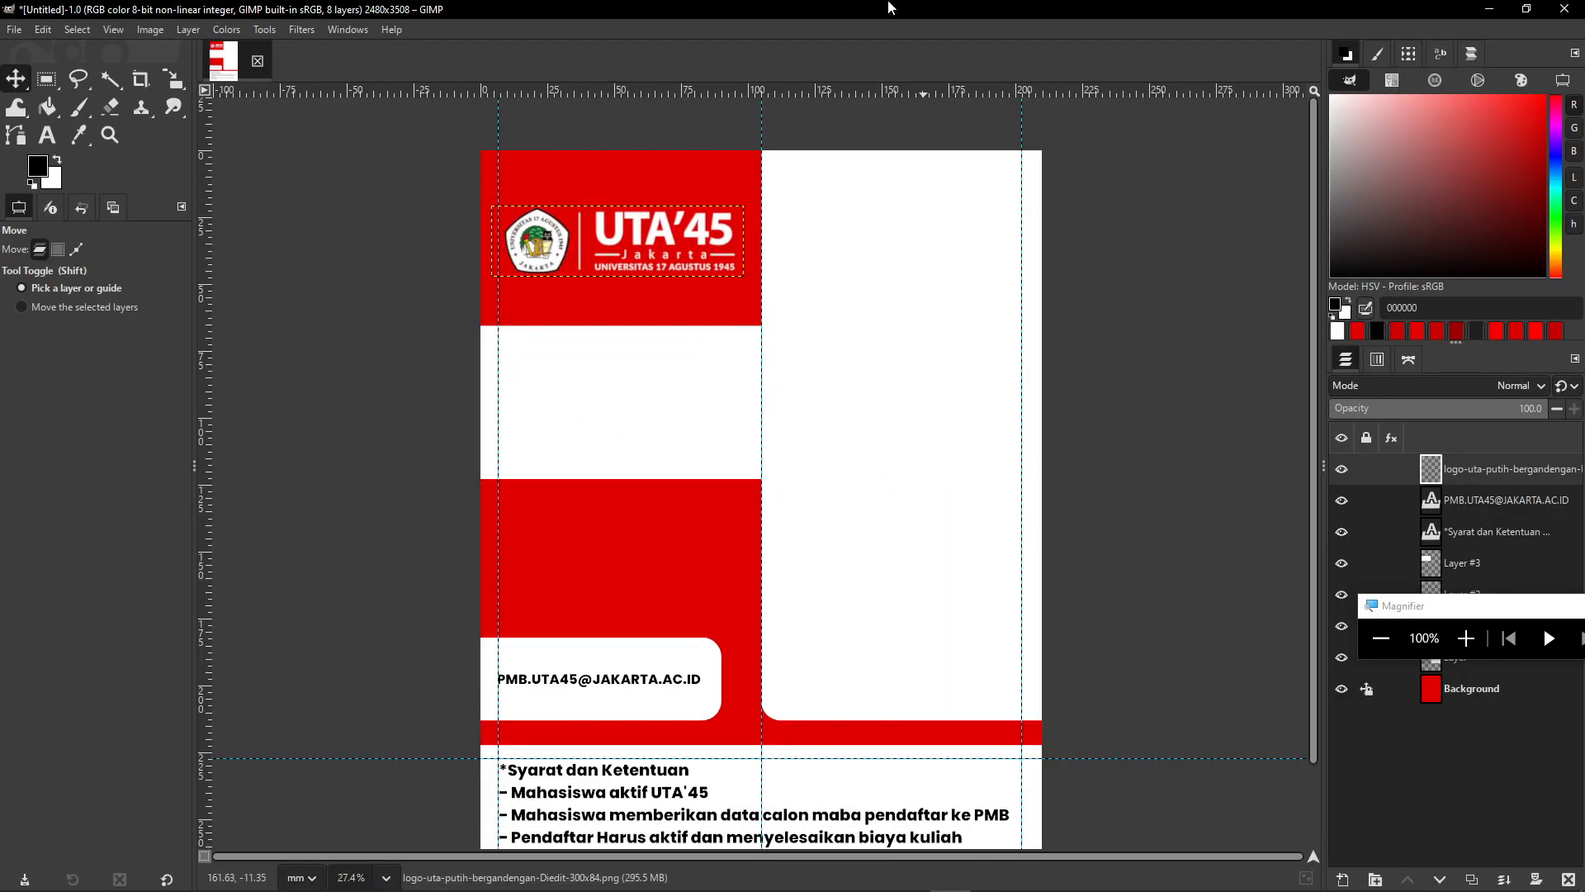
click(1032, 880)
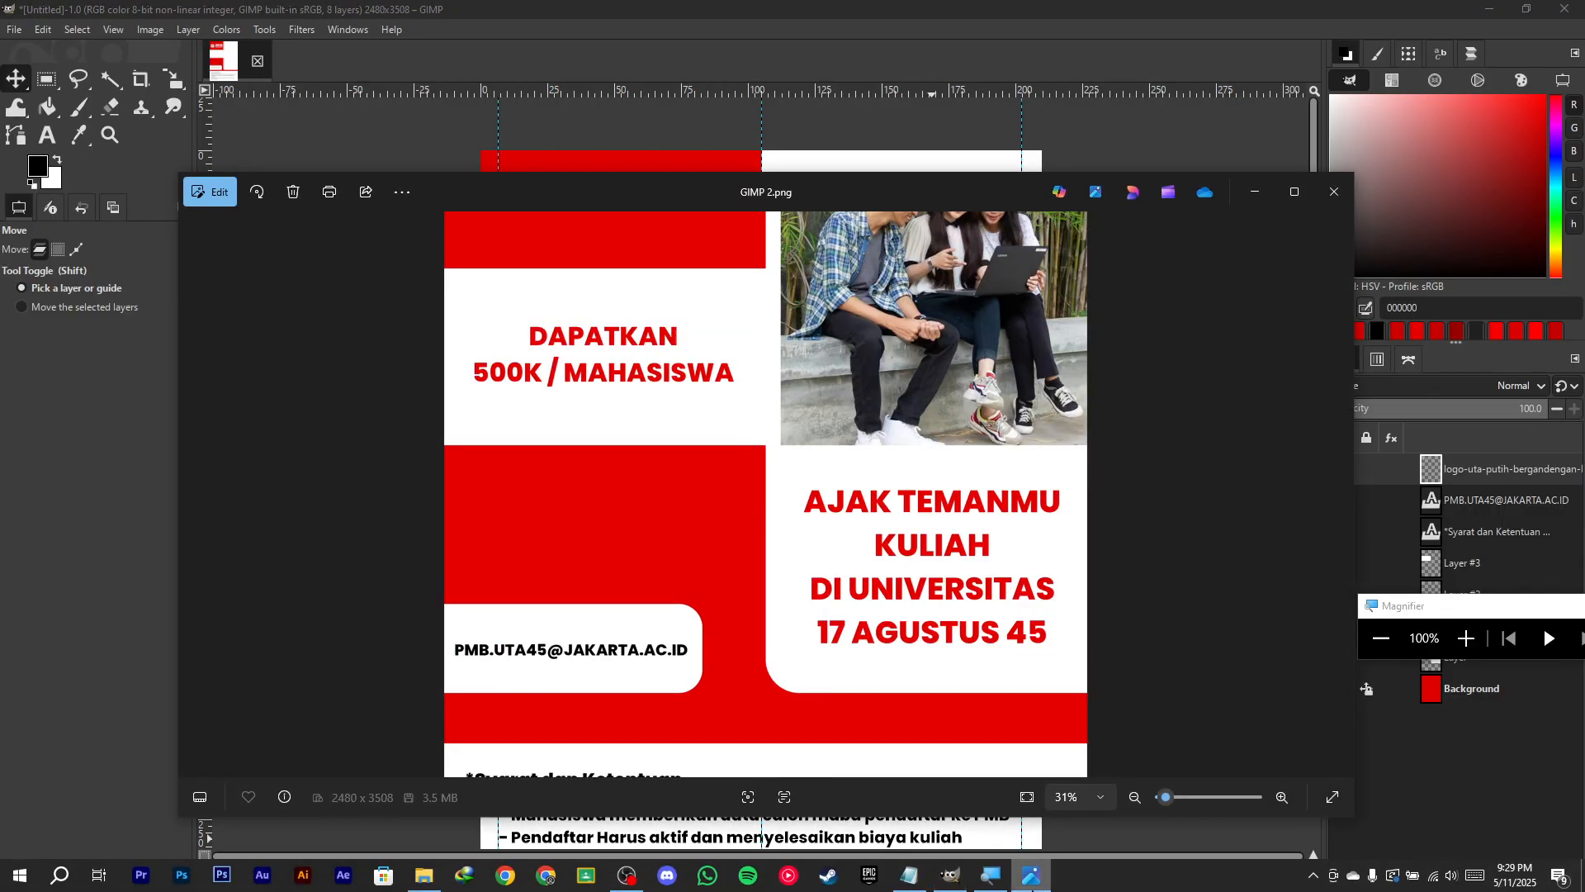
click(1032, 880)
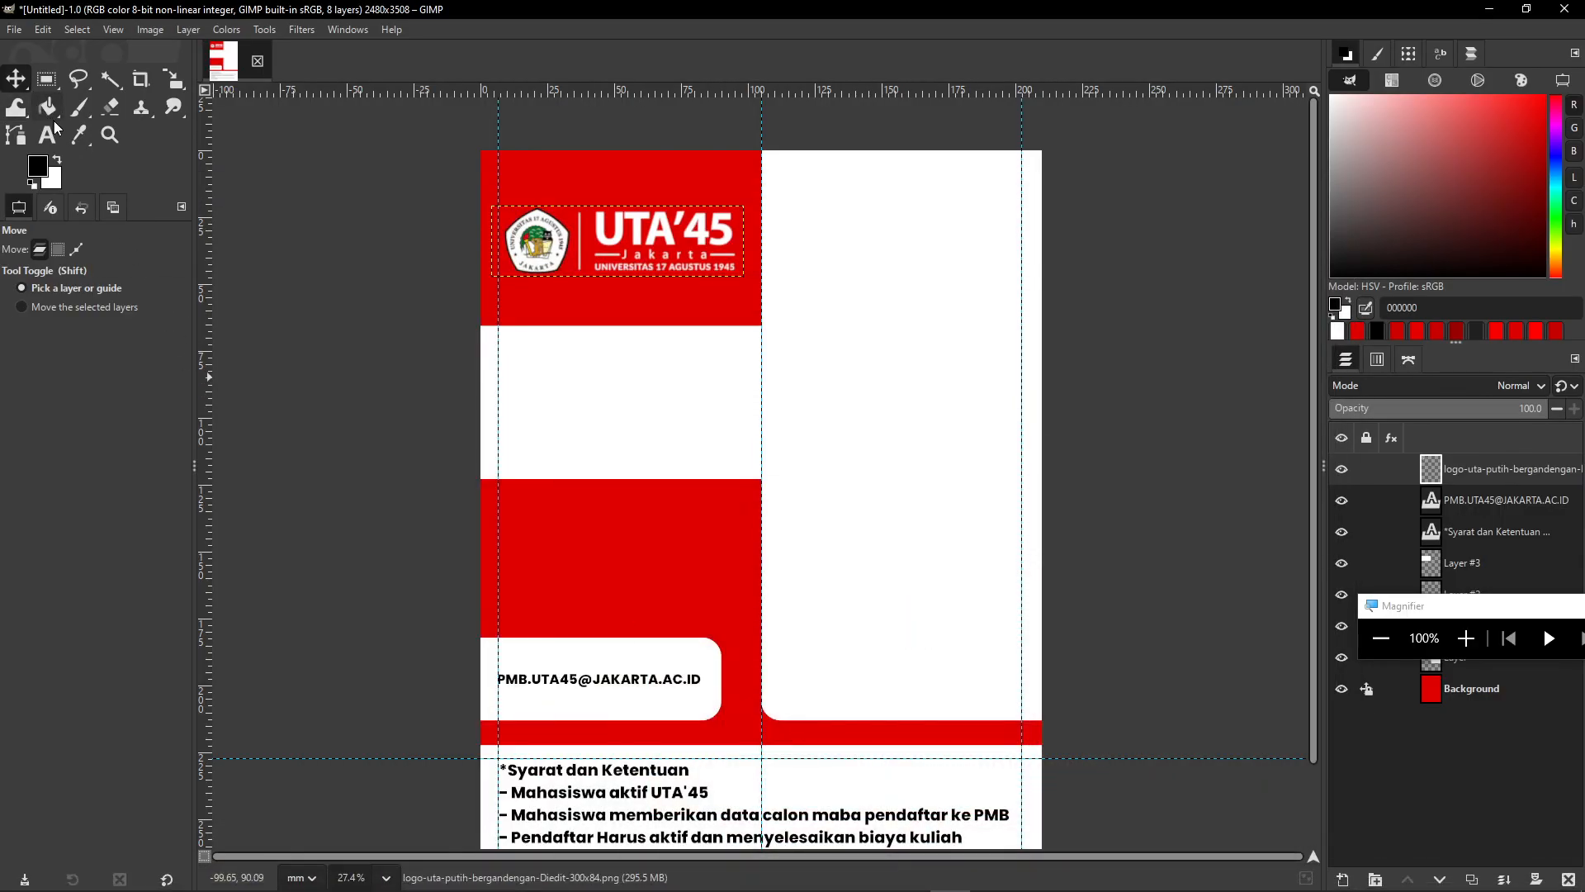
click(51, 140)
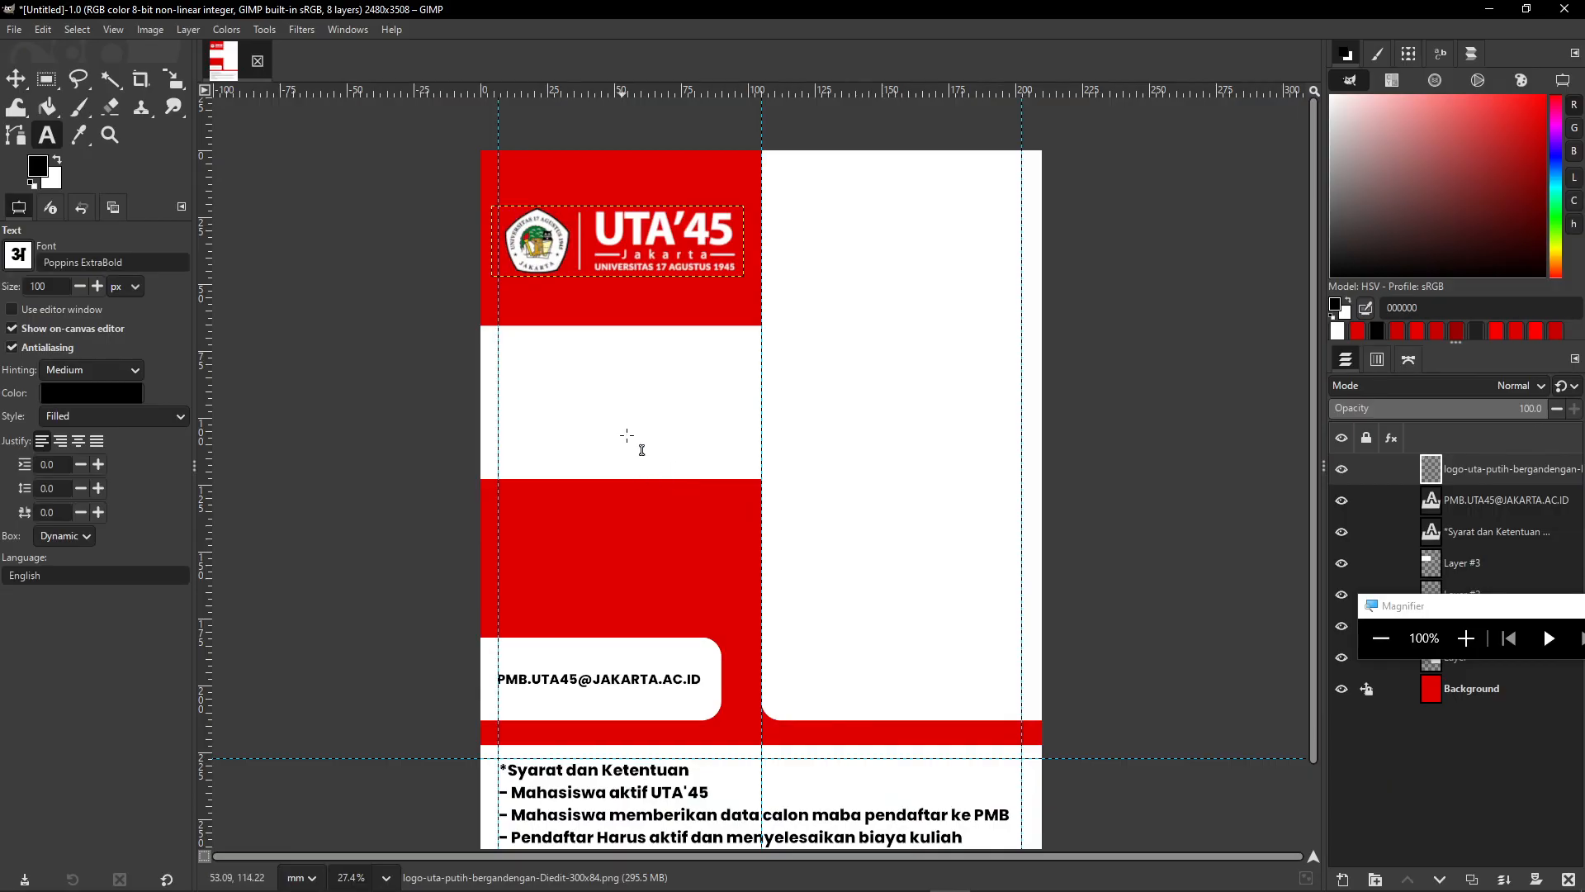
- Open the text colour dialog and start sampling a colour with its eyedropper
scroll(499, 362, up, 1)
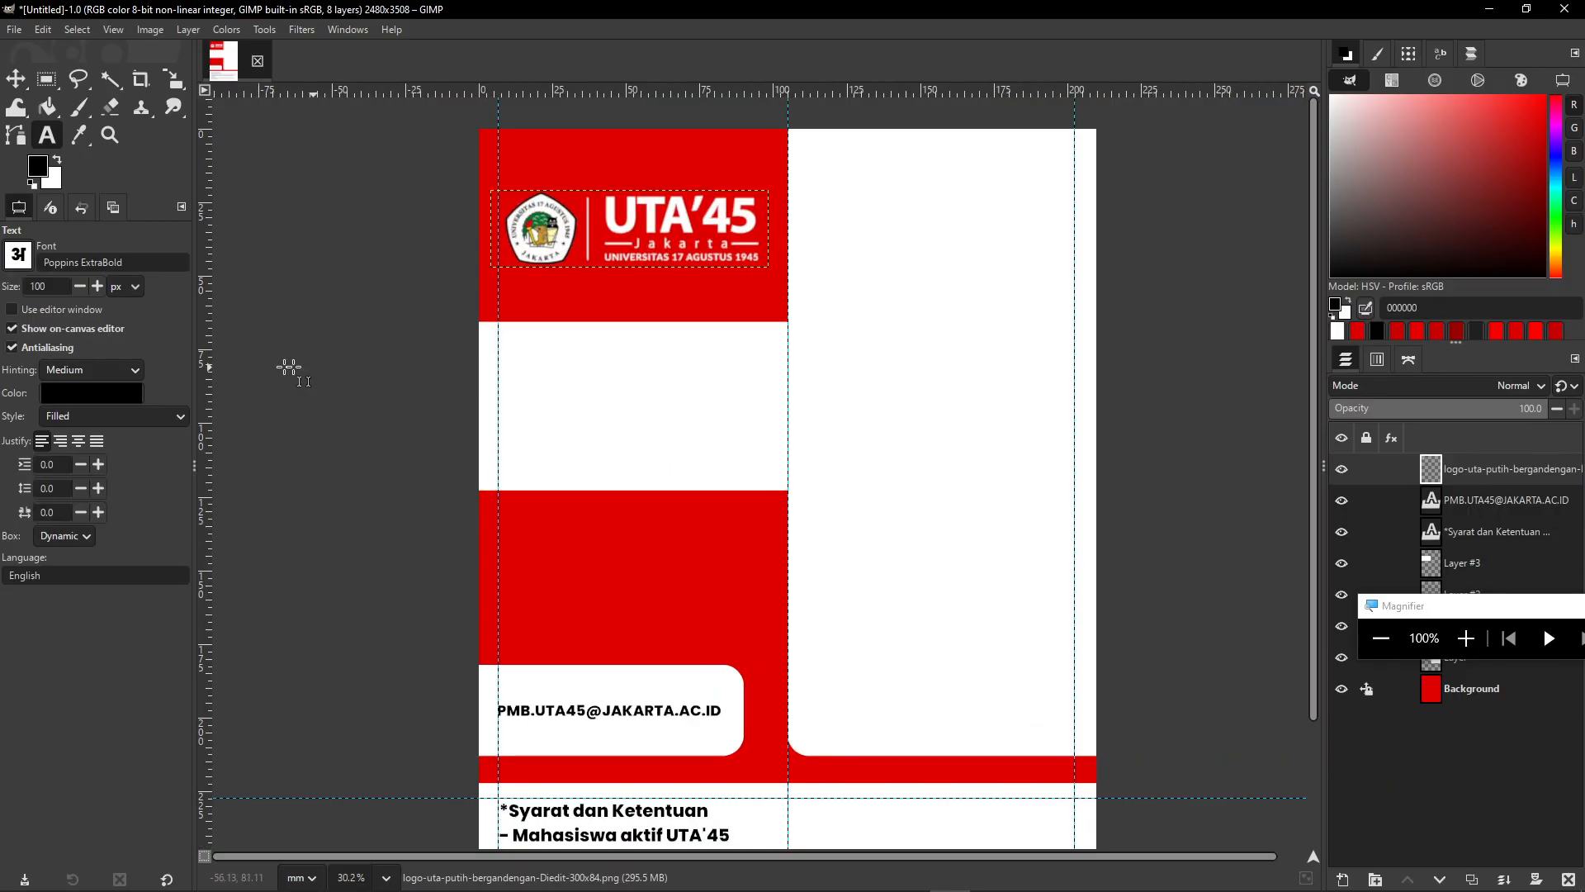
click(98, 391)
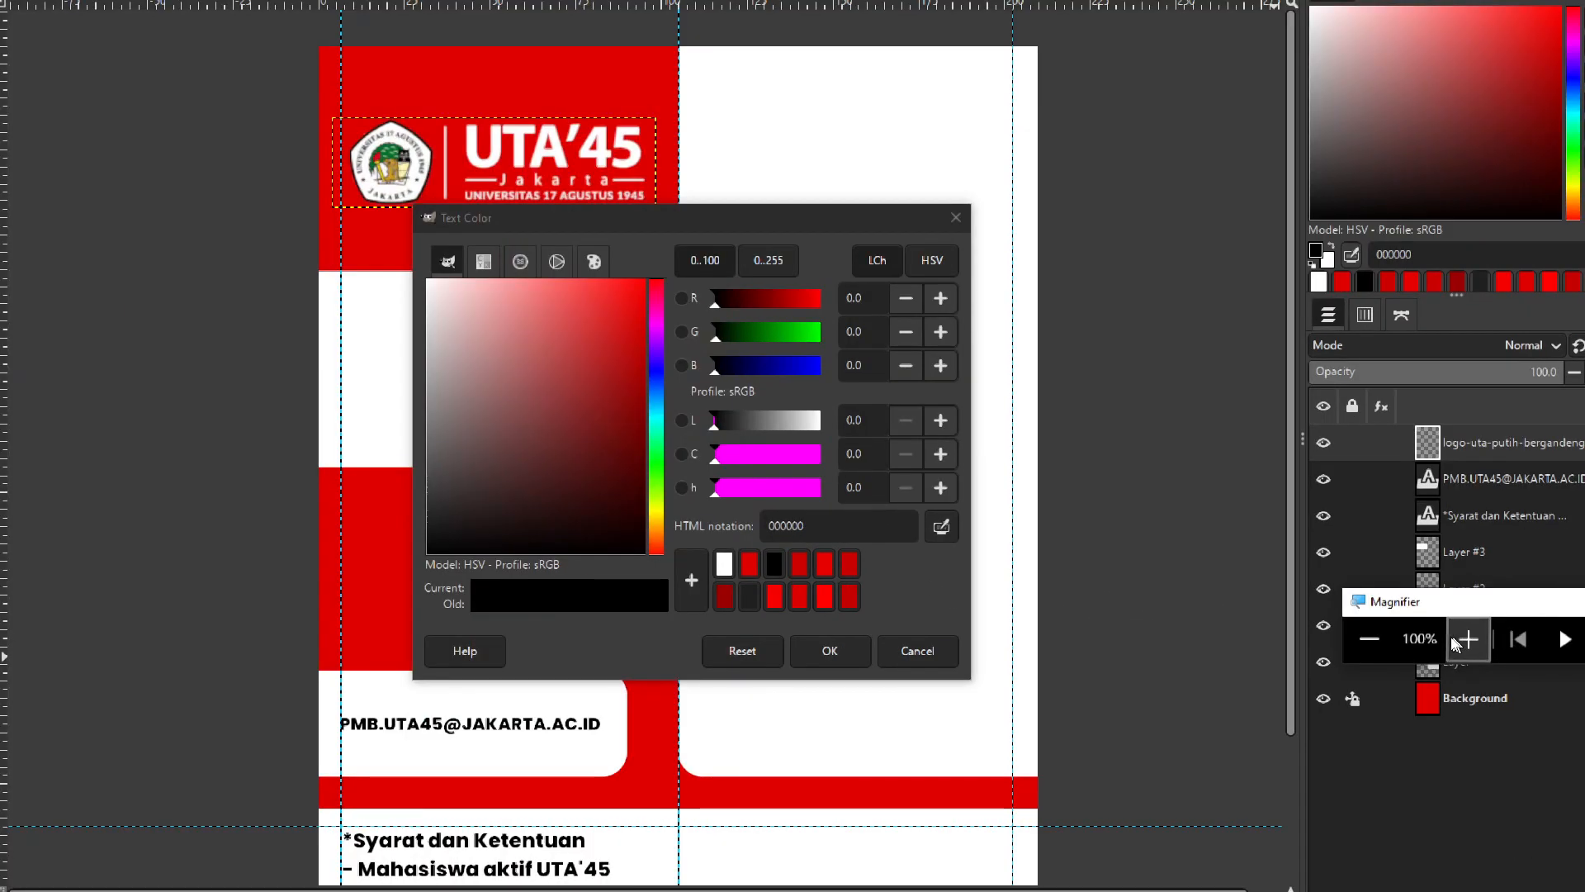
click(1466, 639)
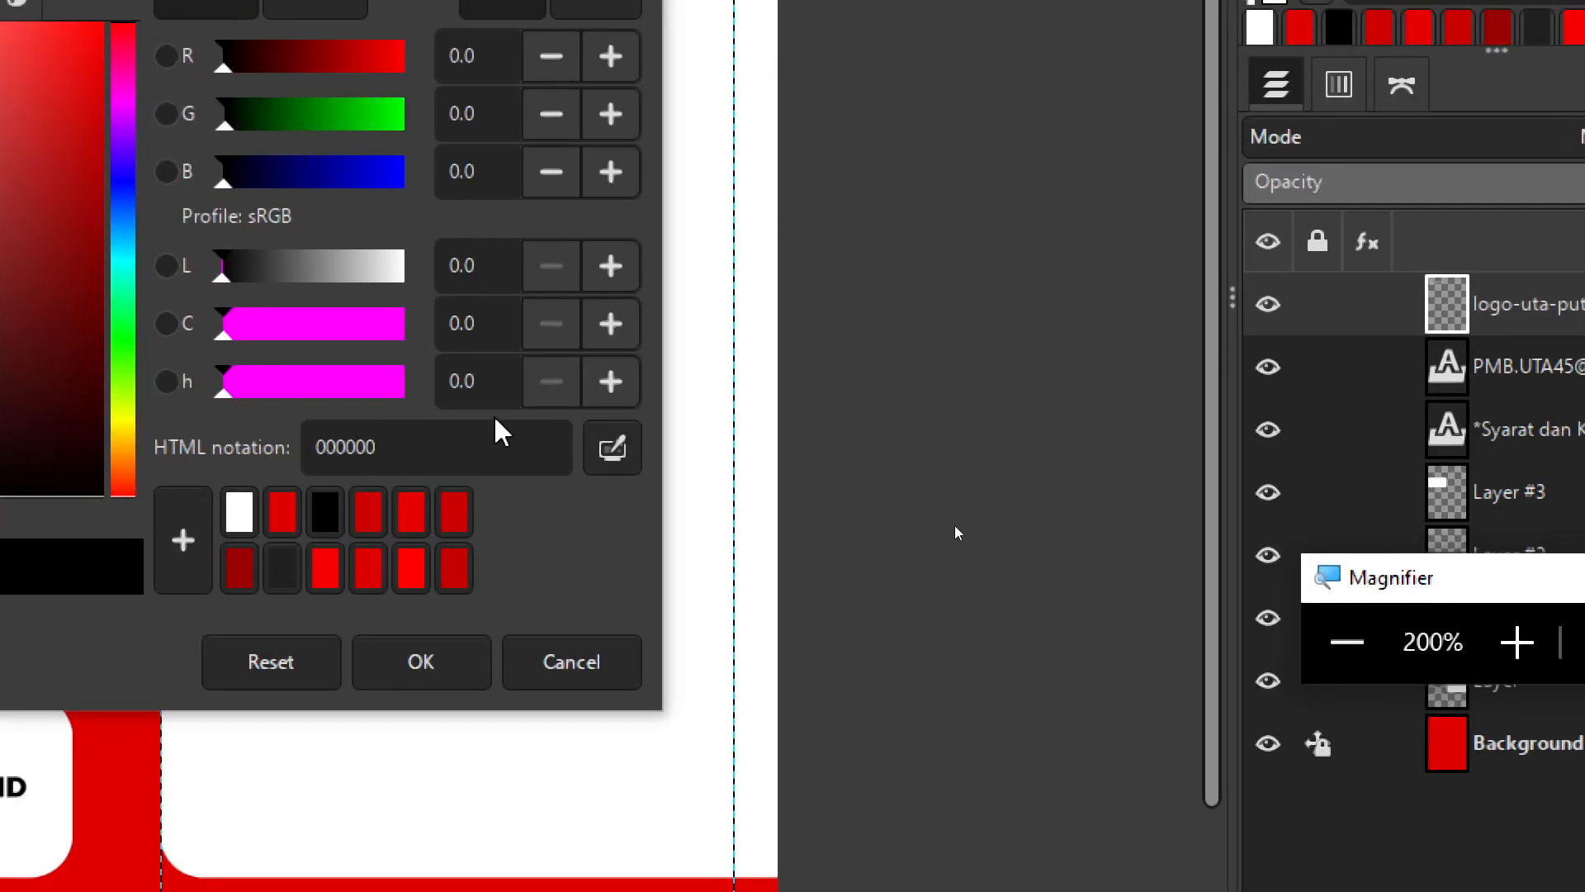
click(612, 449)
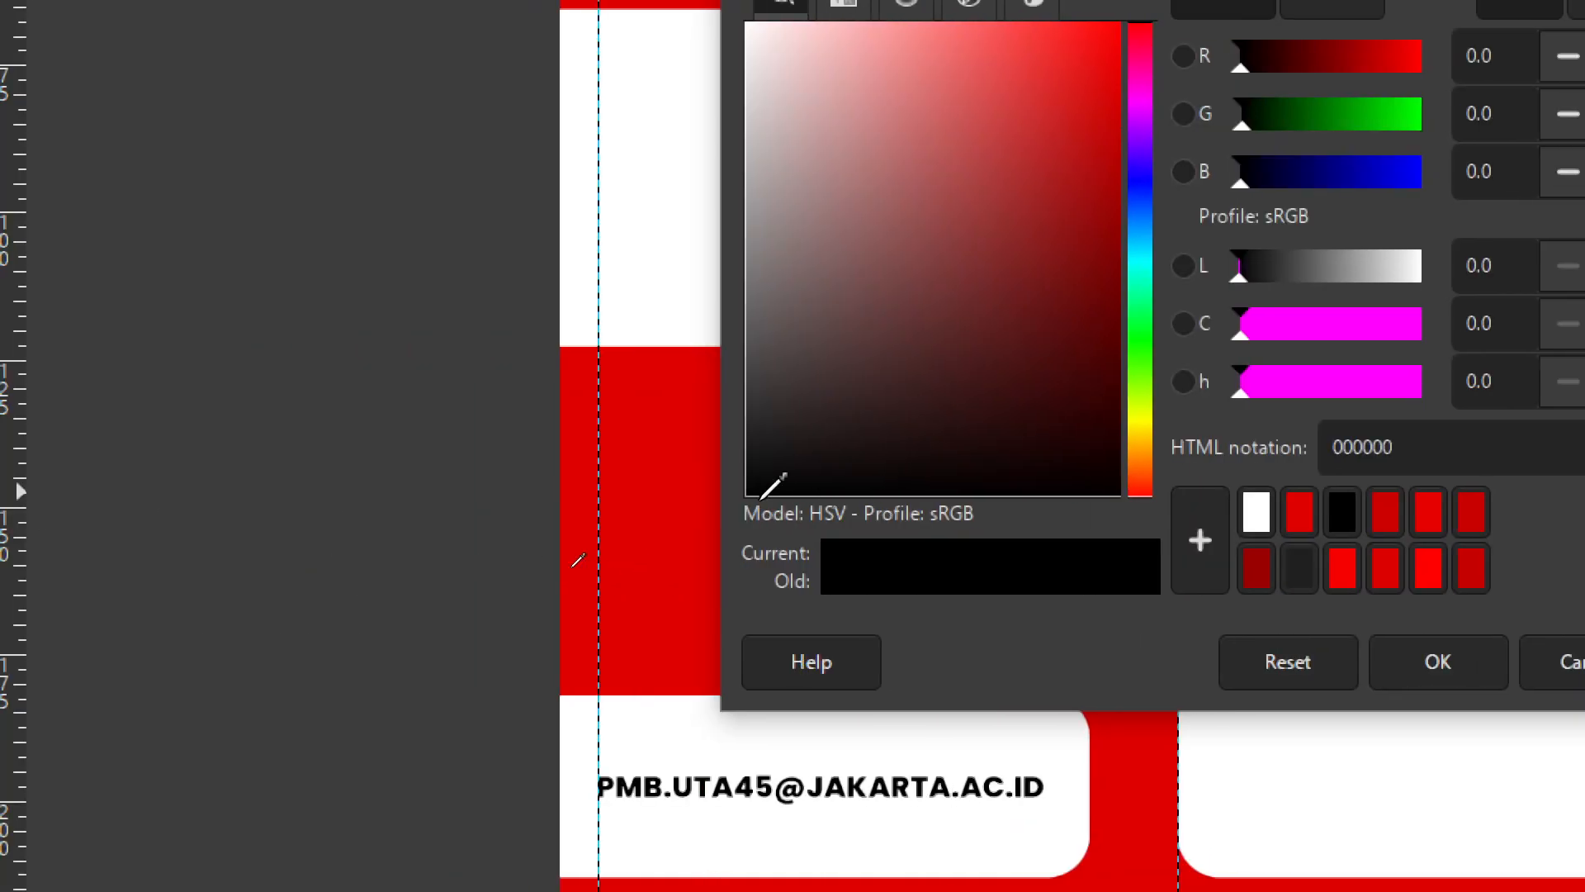
click(658, 479)
click(1441, 659)
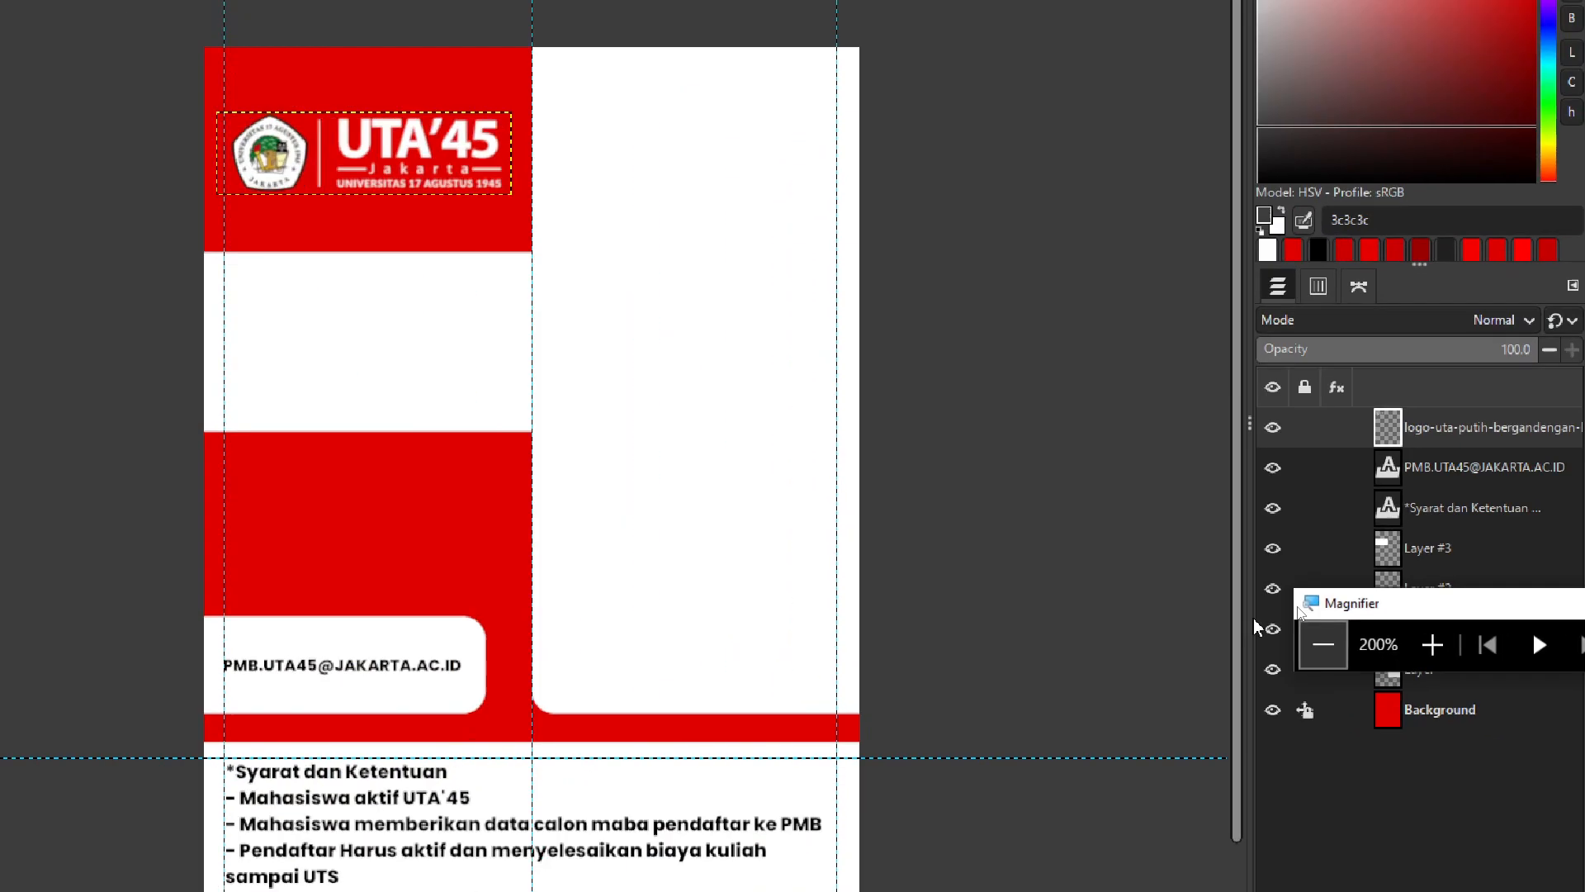
click(1323, 644)
click(45, 170)
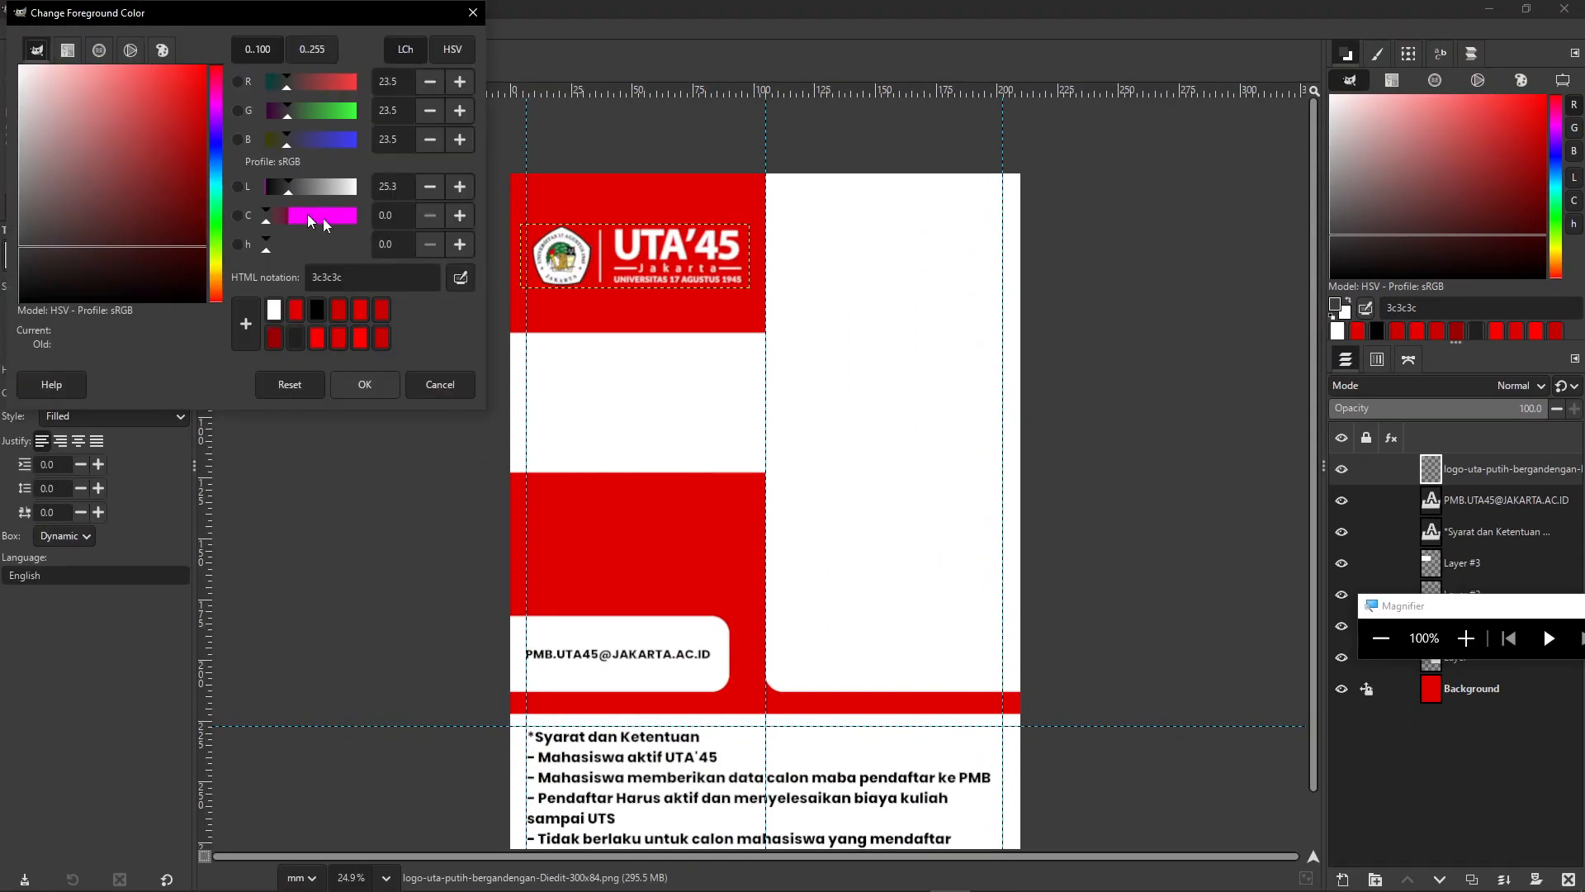
- Sample the poster's red e00000 from the canvas as the foreground colour and confirm
drag(141, 25, 1060, 205)
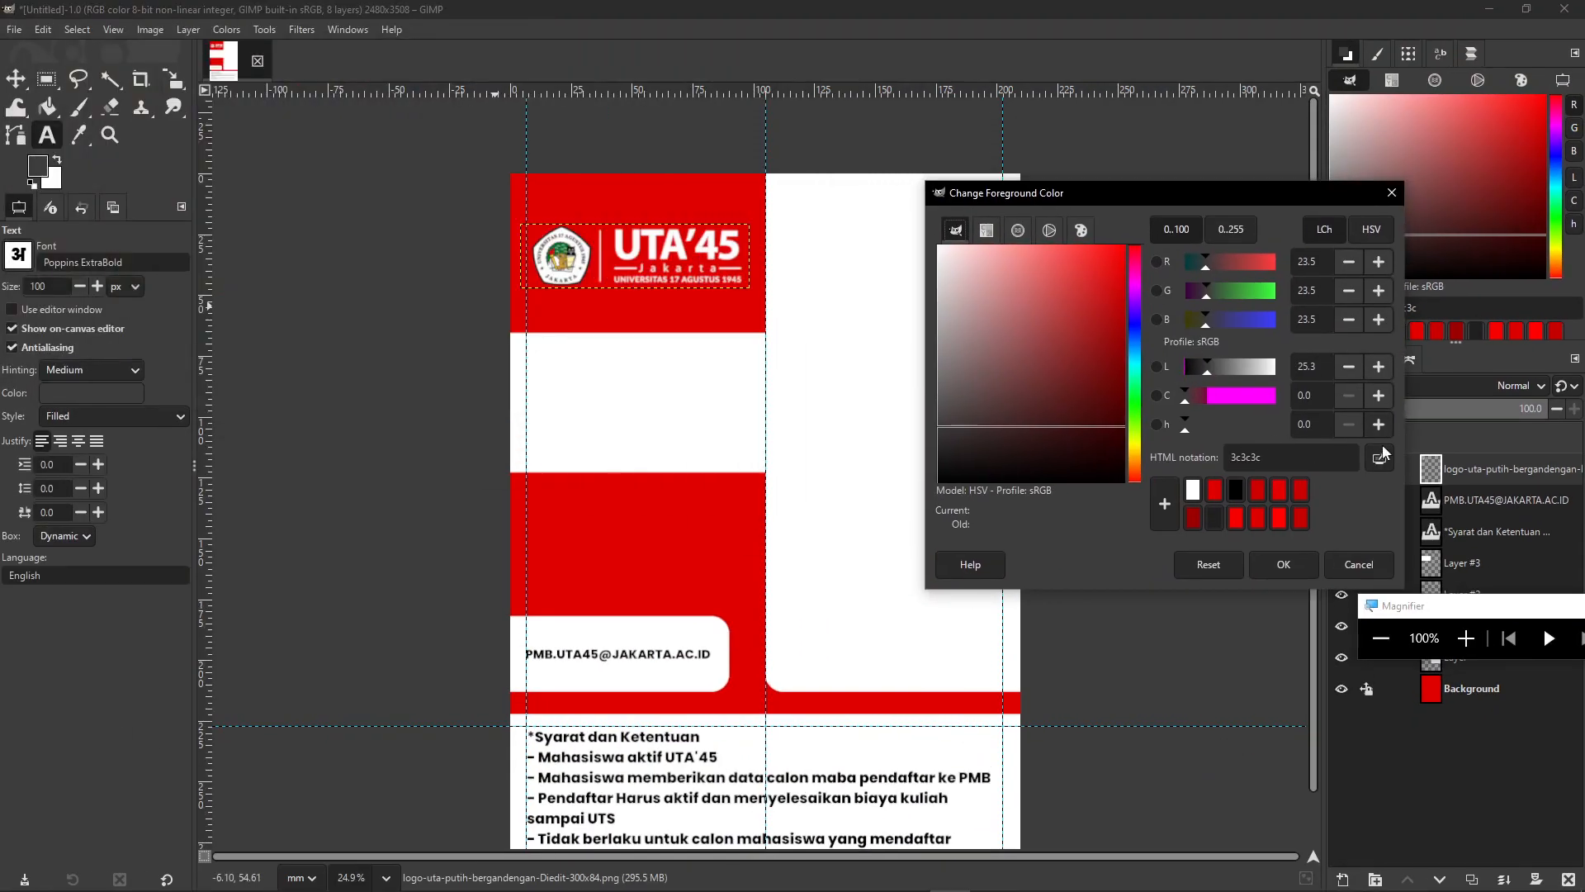
click(691, 530)
click(1280, 564)
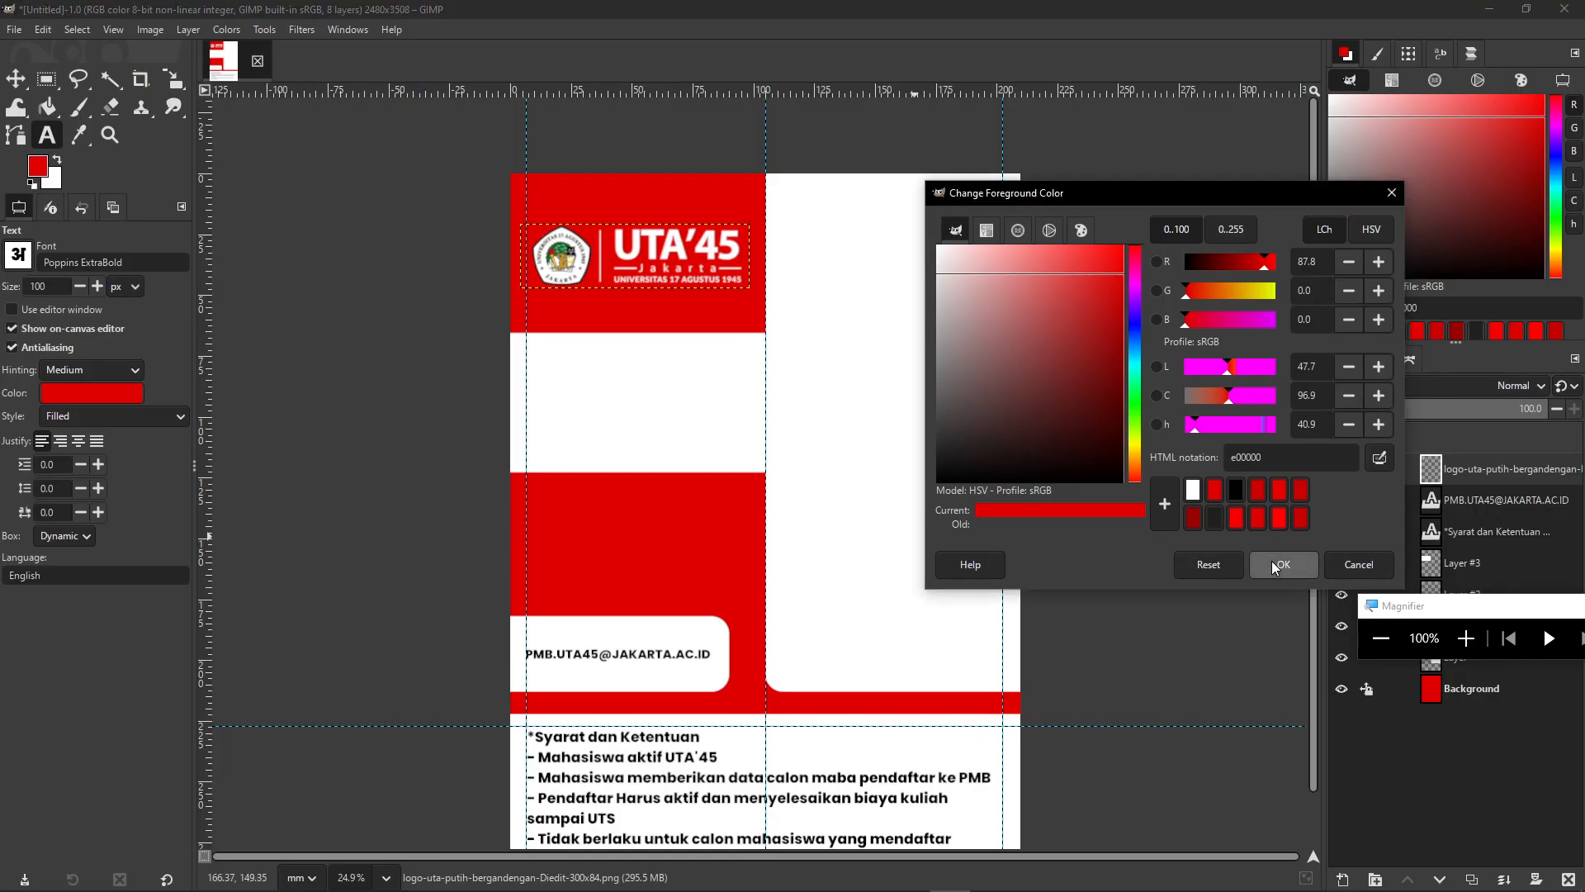
scroll(798, 502, up, 1)
scroll(798, 502, up, 3)
drag(559, 382, 606, 432)
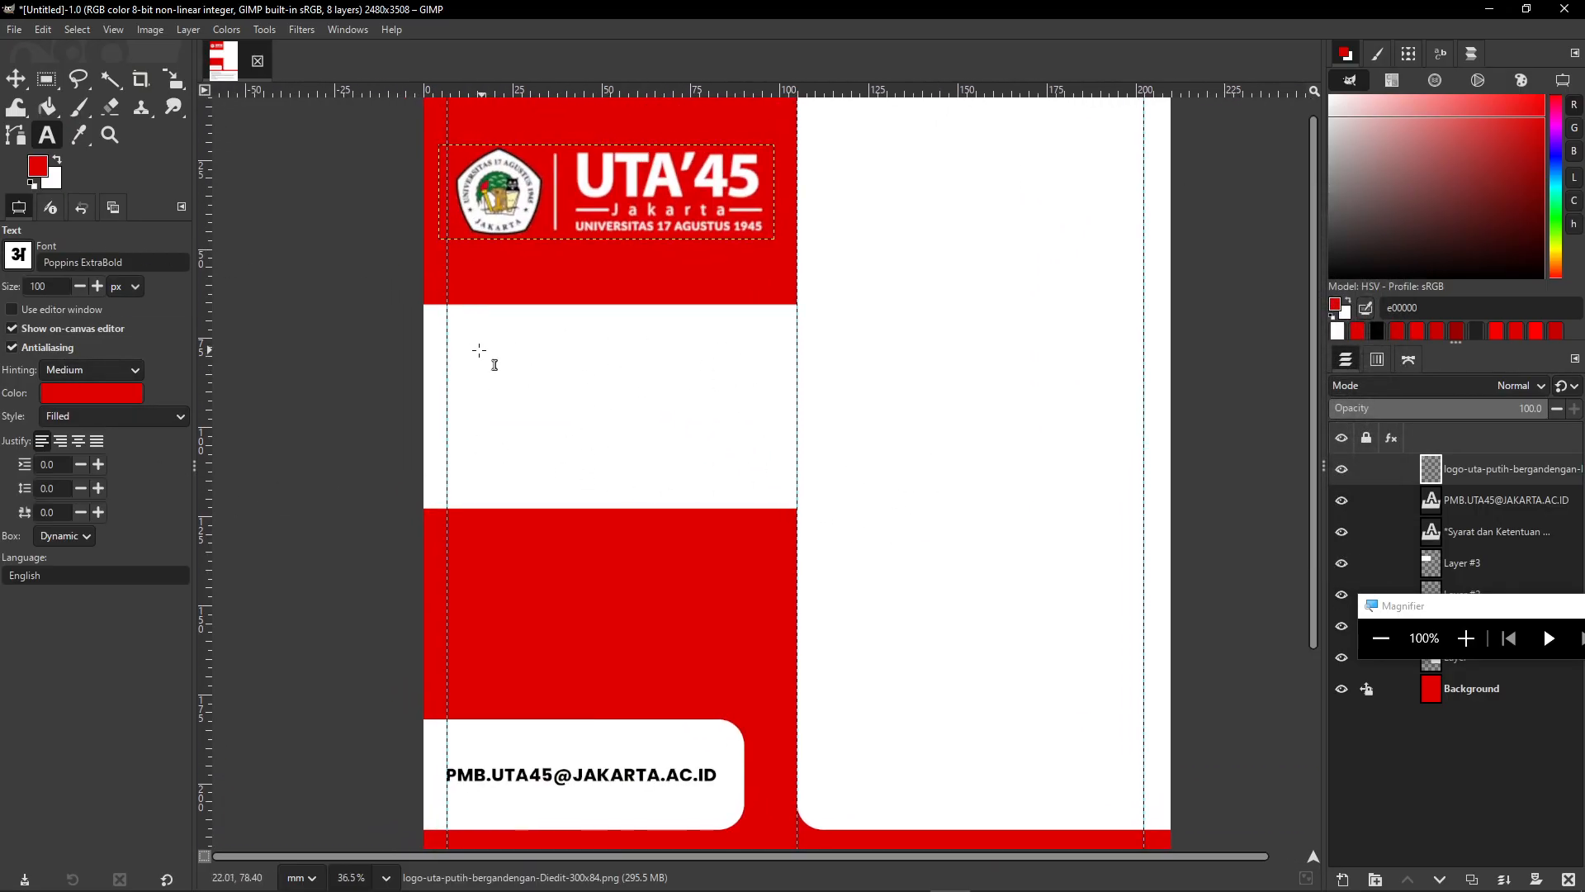
- Type the two-line headline 'DAPATKAN' / '500K/MAHASISWA' in the white band
click(463, 359)
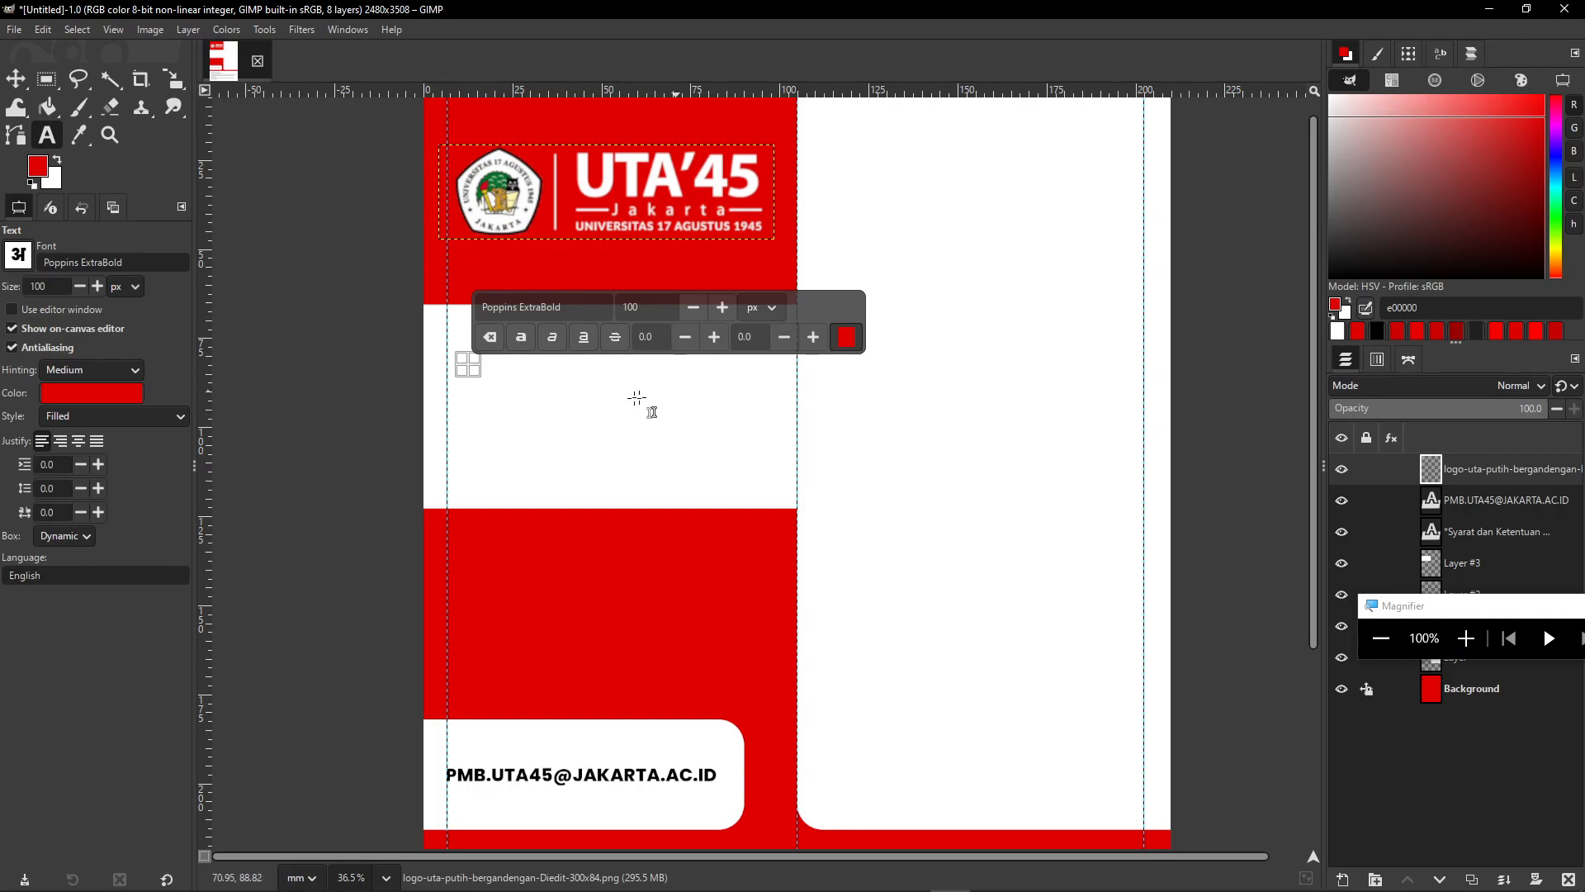
text(DAPATKAN)
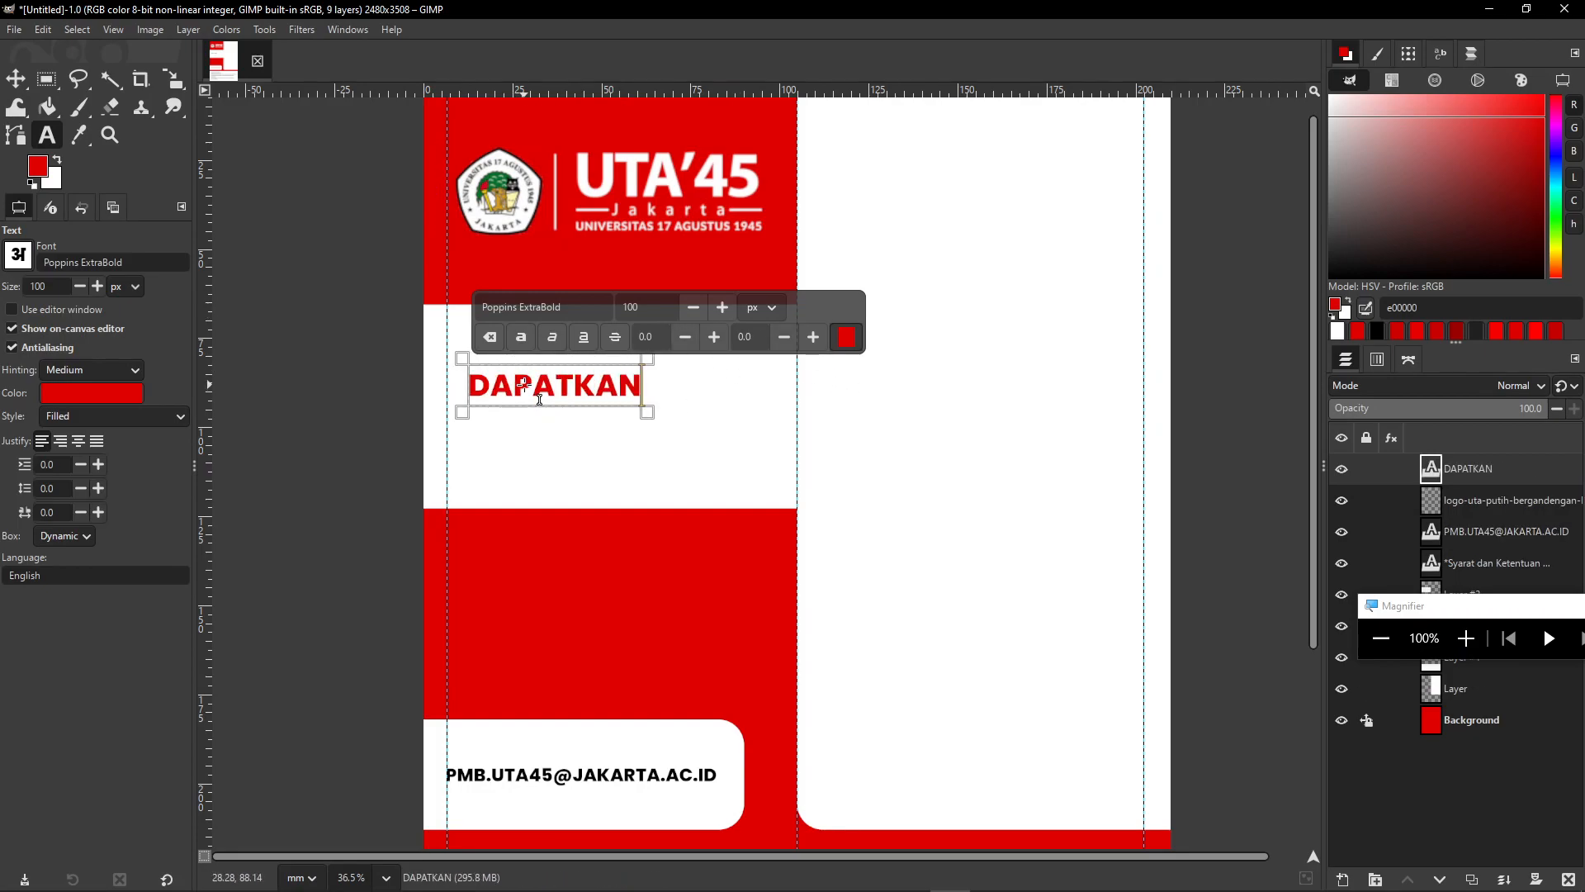
key(Return)
text(500)
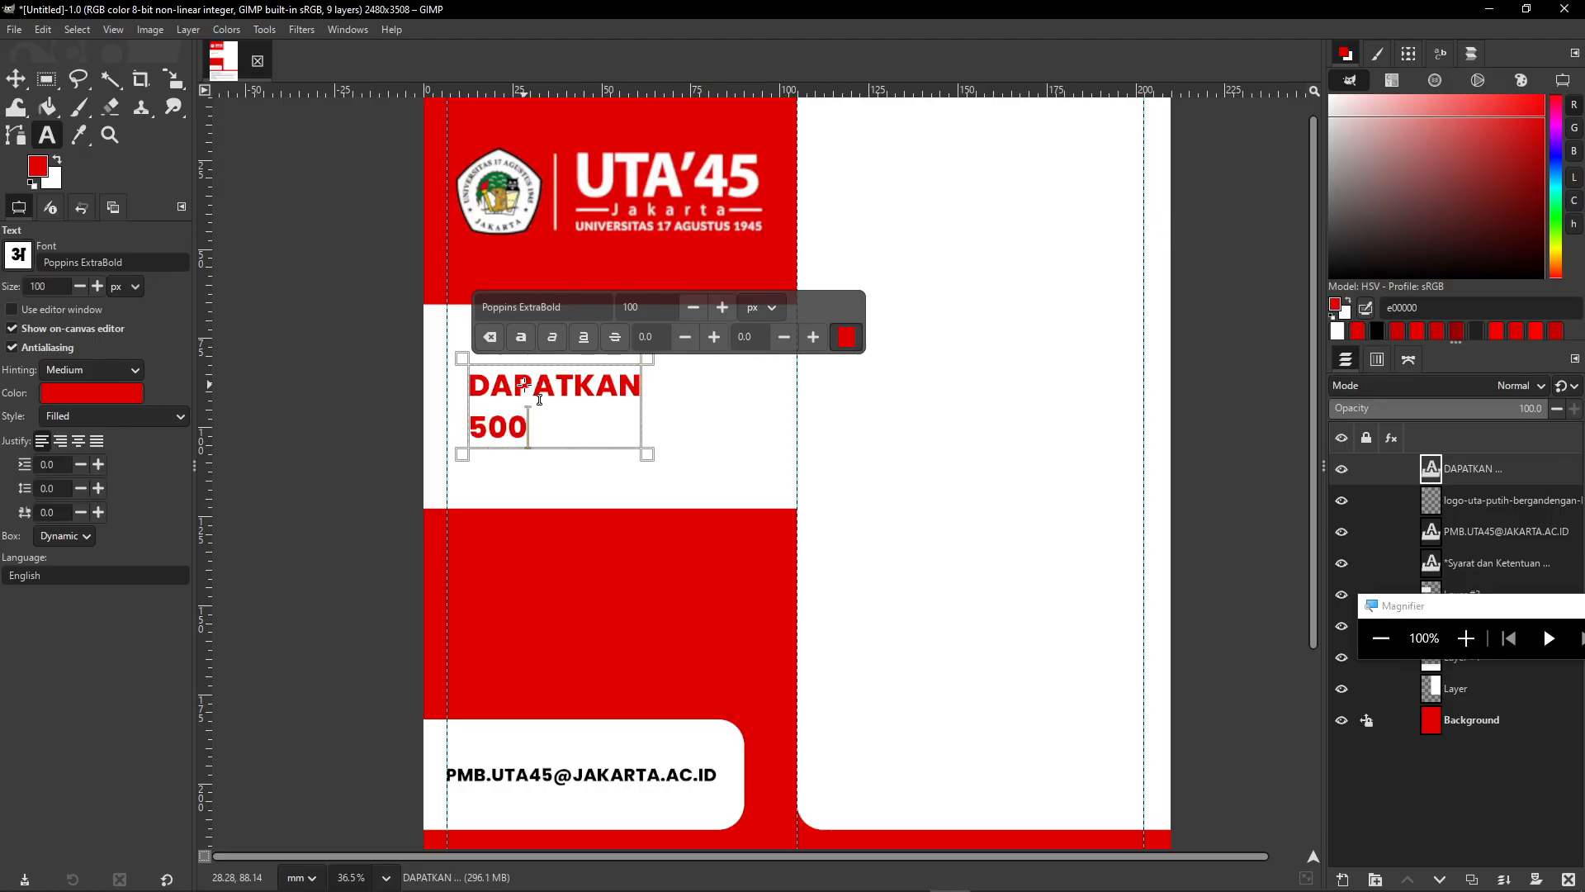
text(K/MAHASISWA)
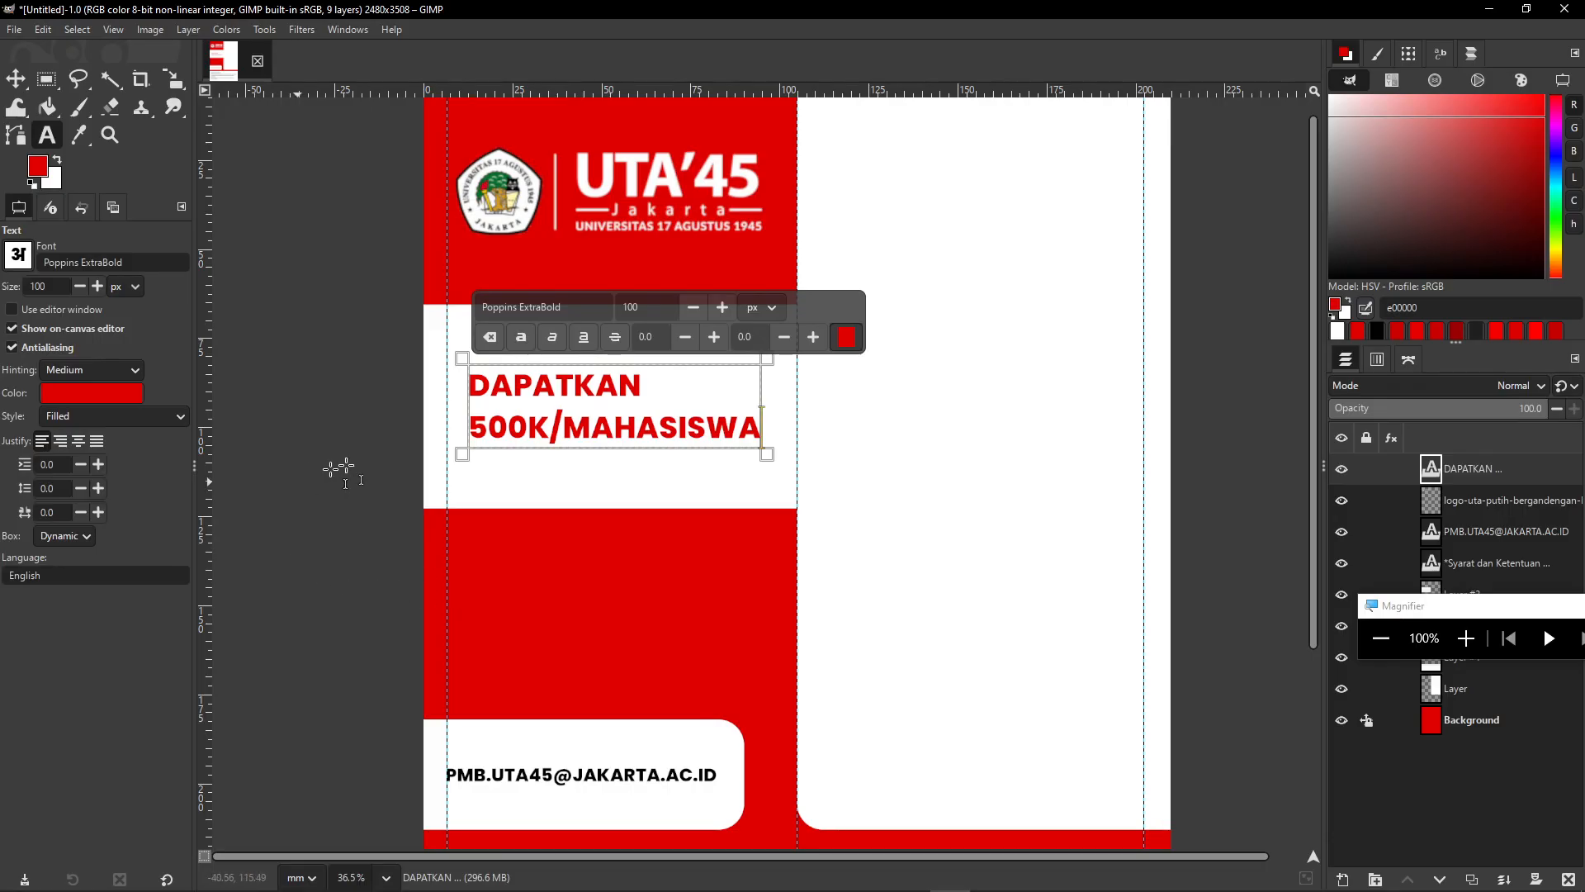
- Select all the headline text and set its justification to Centered
key(ctrl+a)
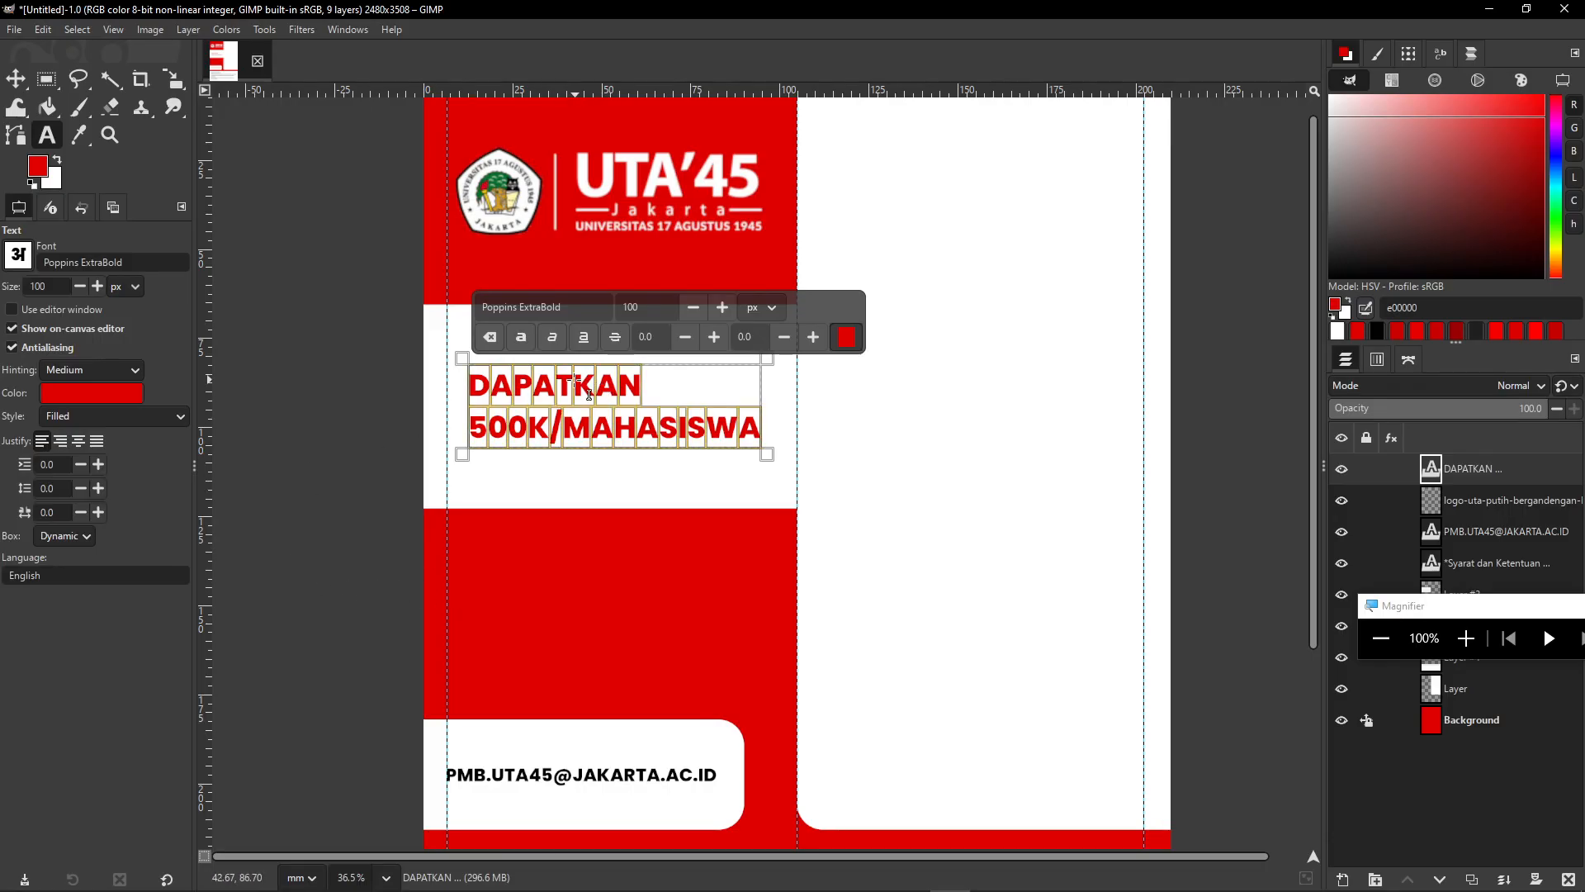
drag(1401, 612, 302, 612)
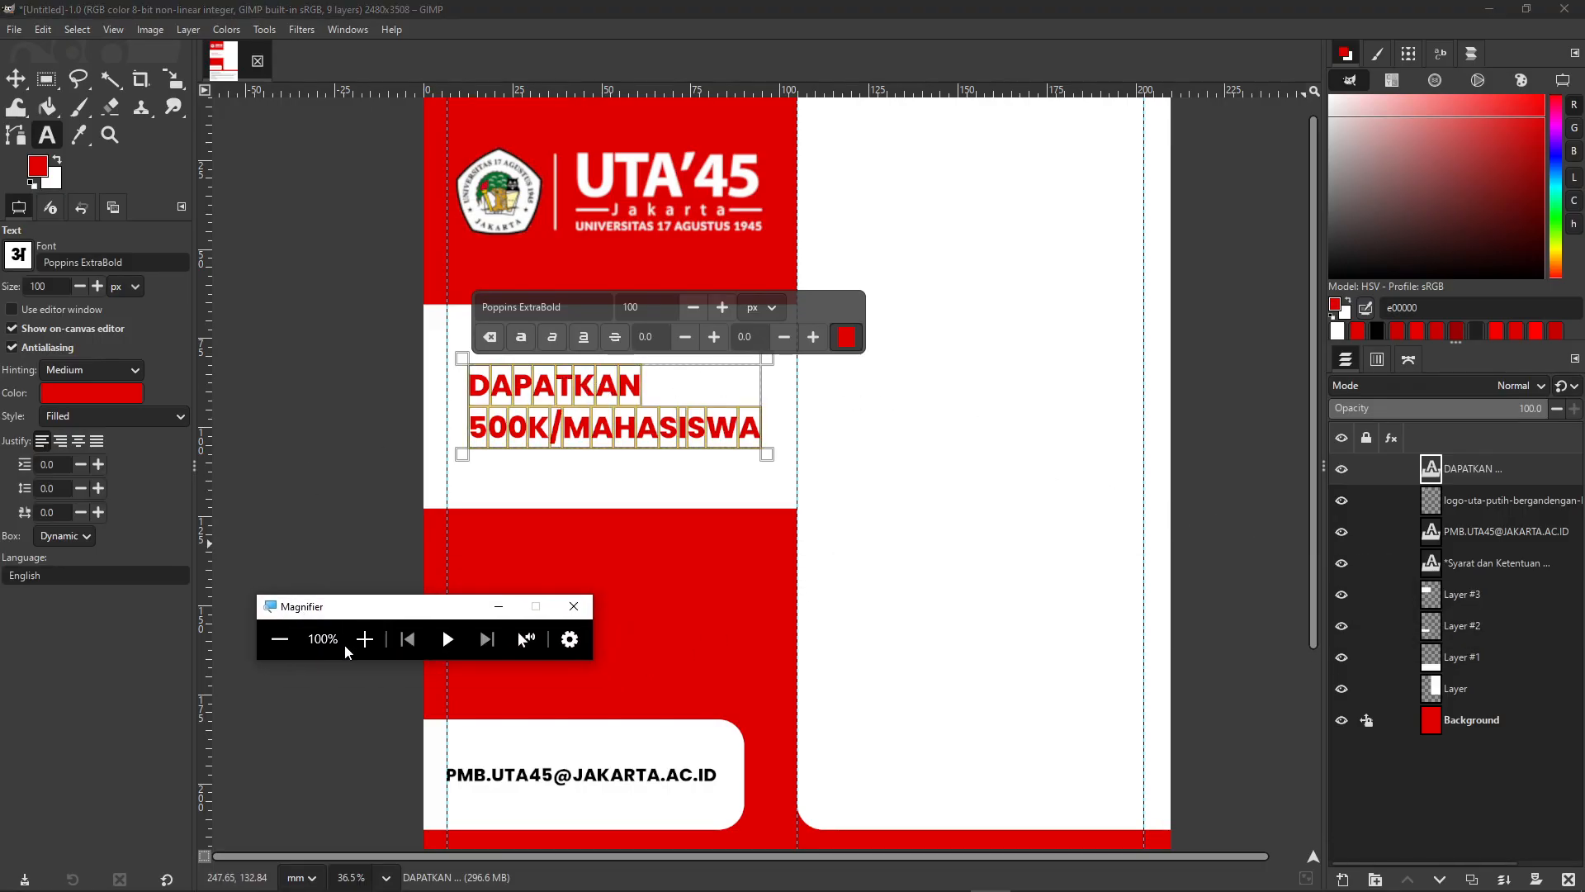
click(367, 635)
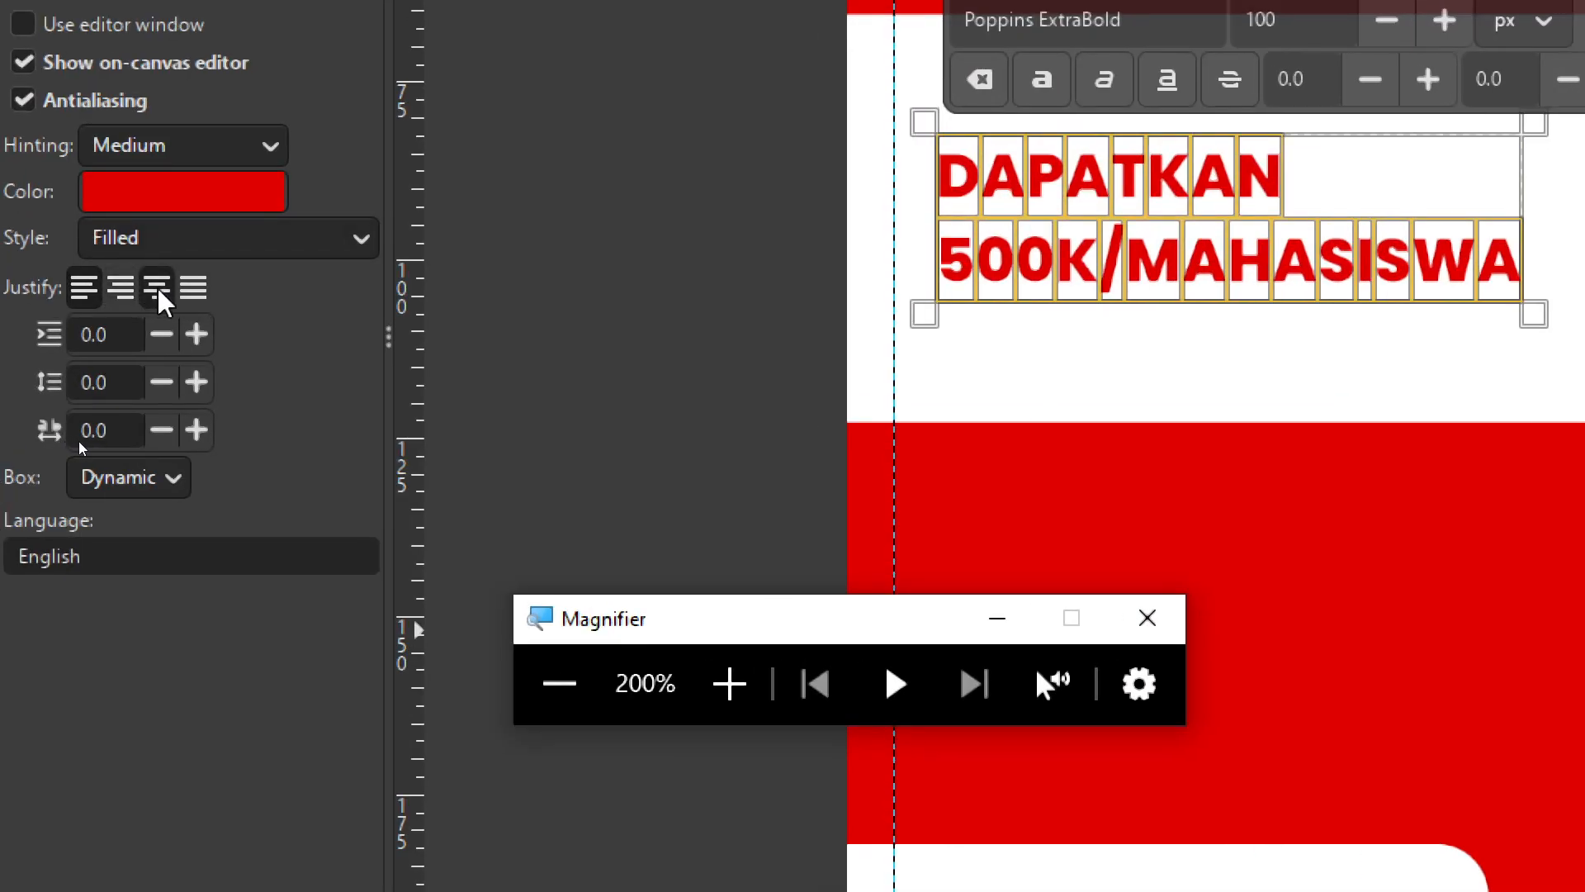
click(157, 287)
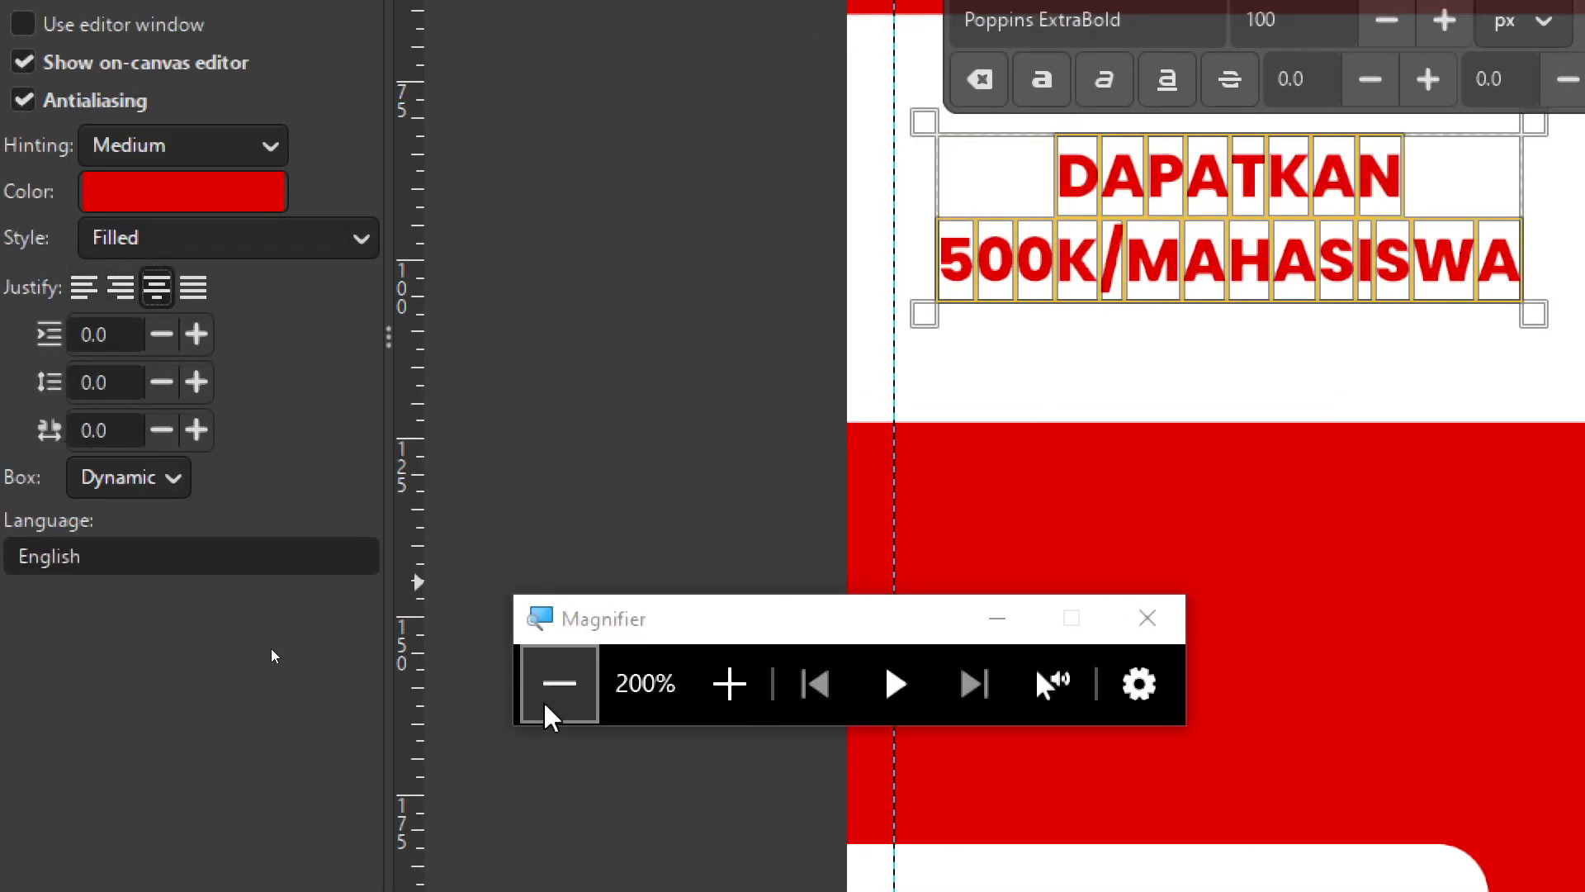
click(559, 684)
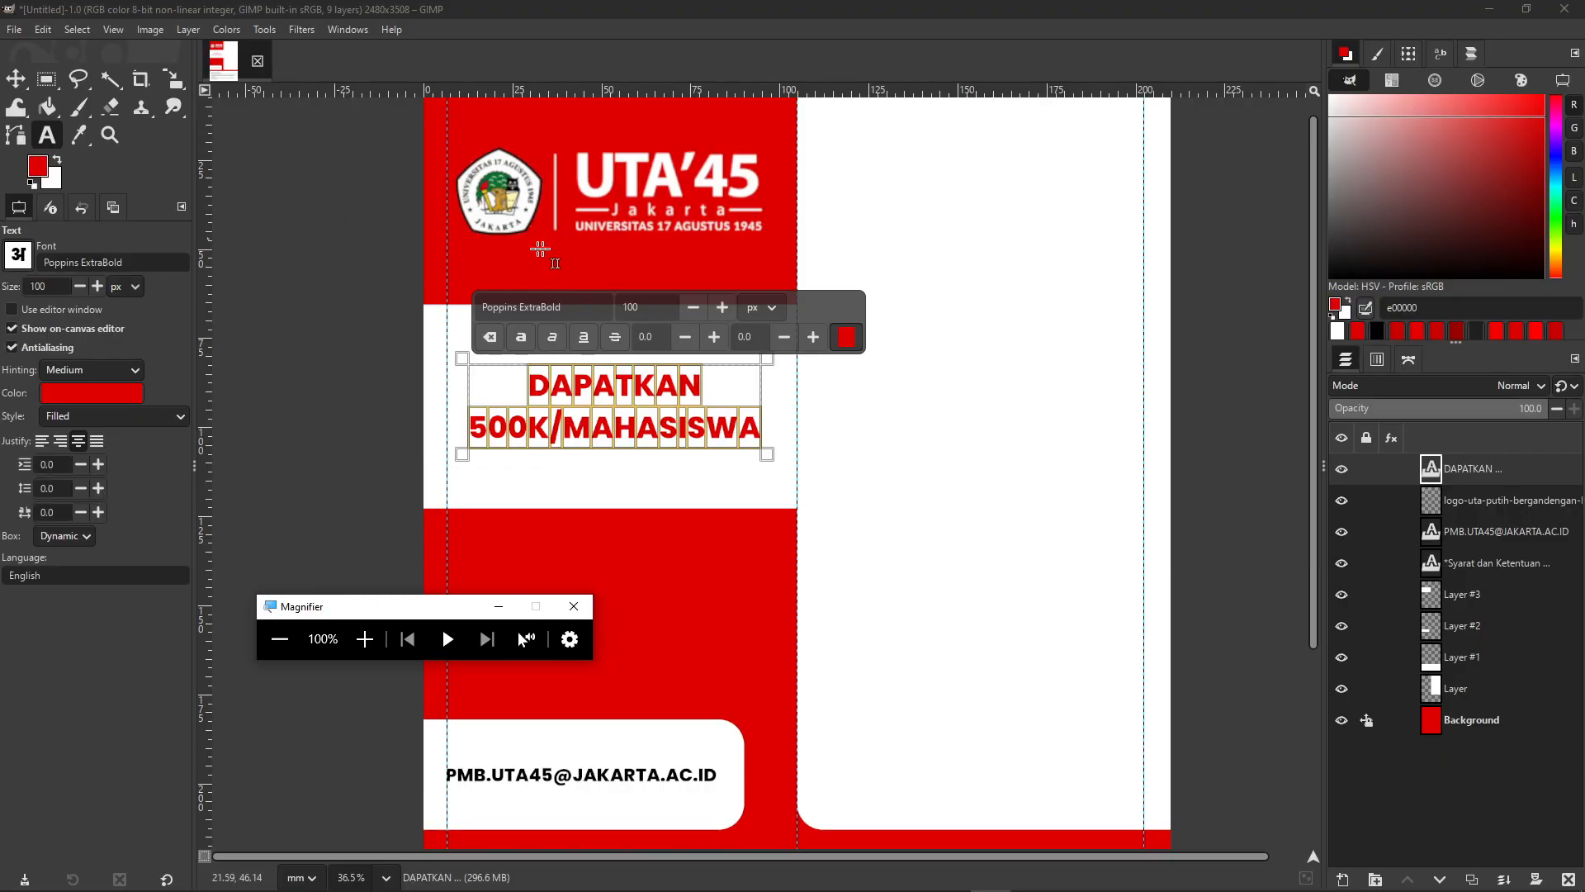
click(655, 7)
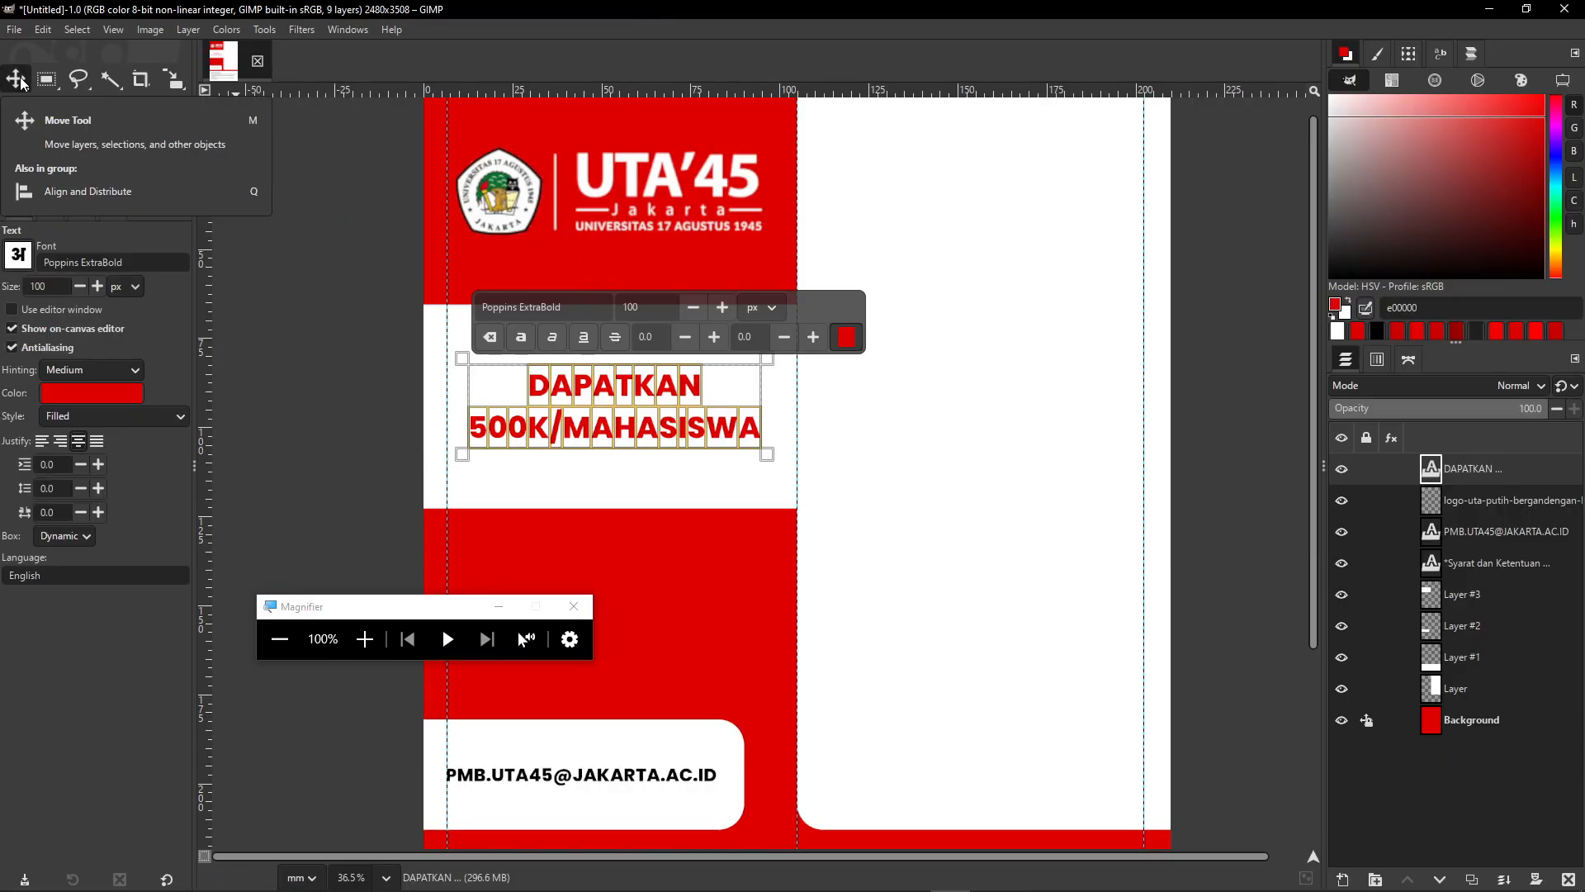
- With the Move tool, nudge the headline three pixels left and one pixel down
click(22, 83)
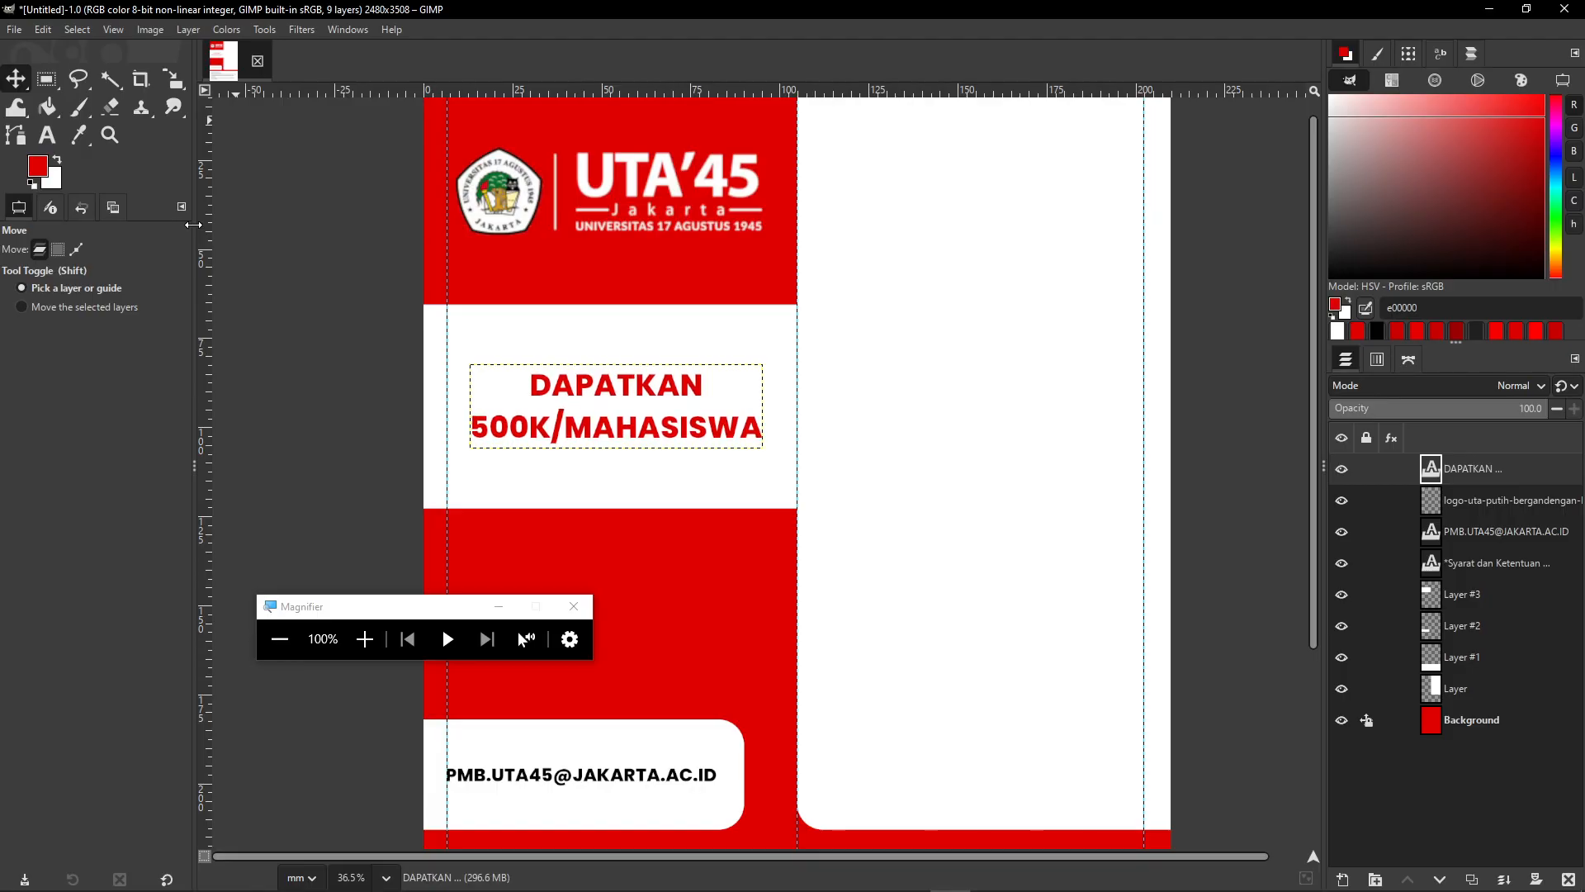
key(Left)
key(Left)
key(Left)
key(Left)
key(Left)
key(Left)
key(Left)
key(Left)
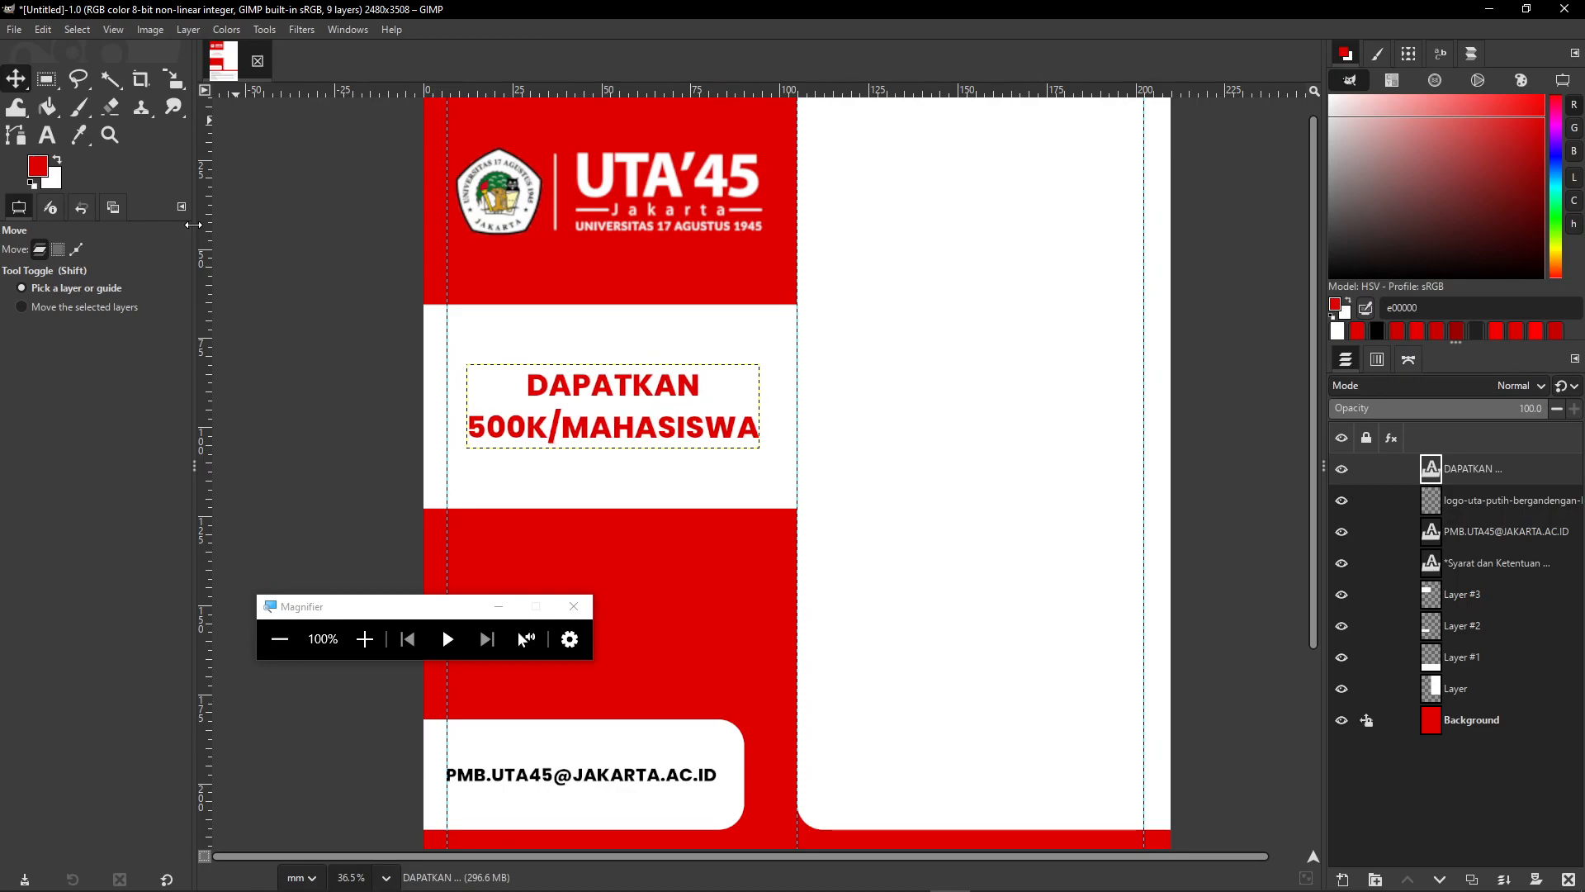
key(Left)
key(Left)
key(Left)
key(Left)
key(Left)
key(Left)
key(Left)
key(Left)
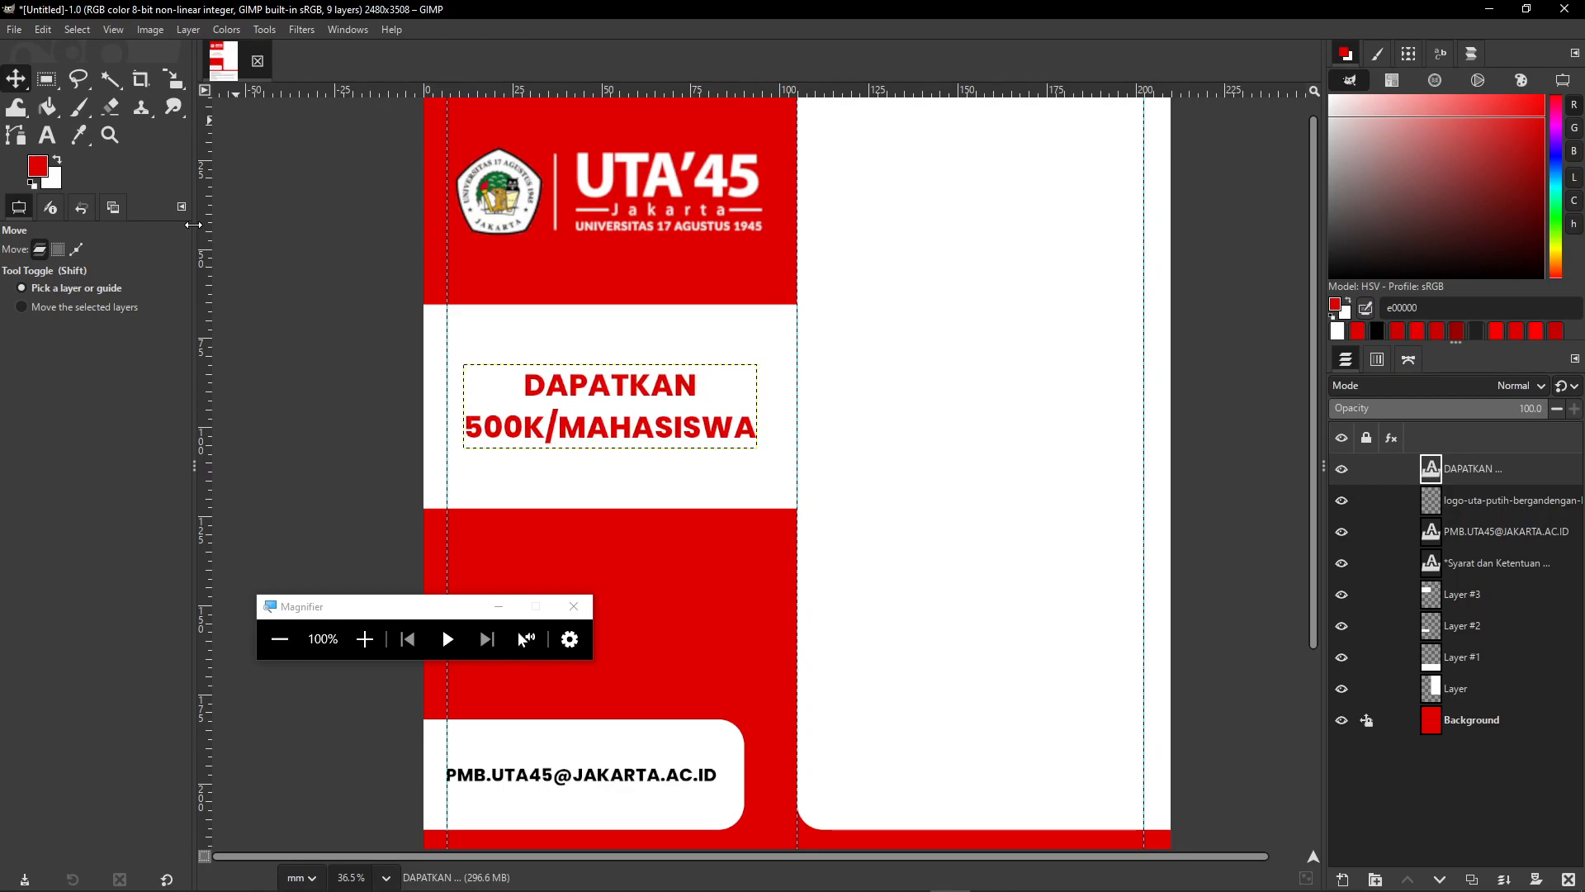
key(Left)
key(Left)
key(Left)
key(Left)
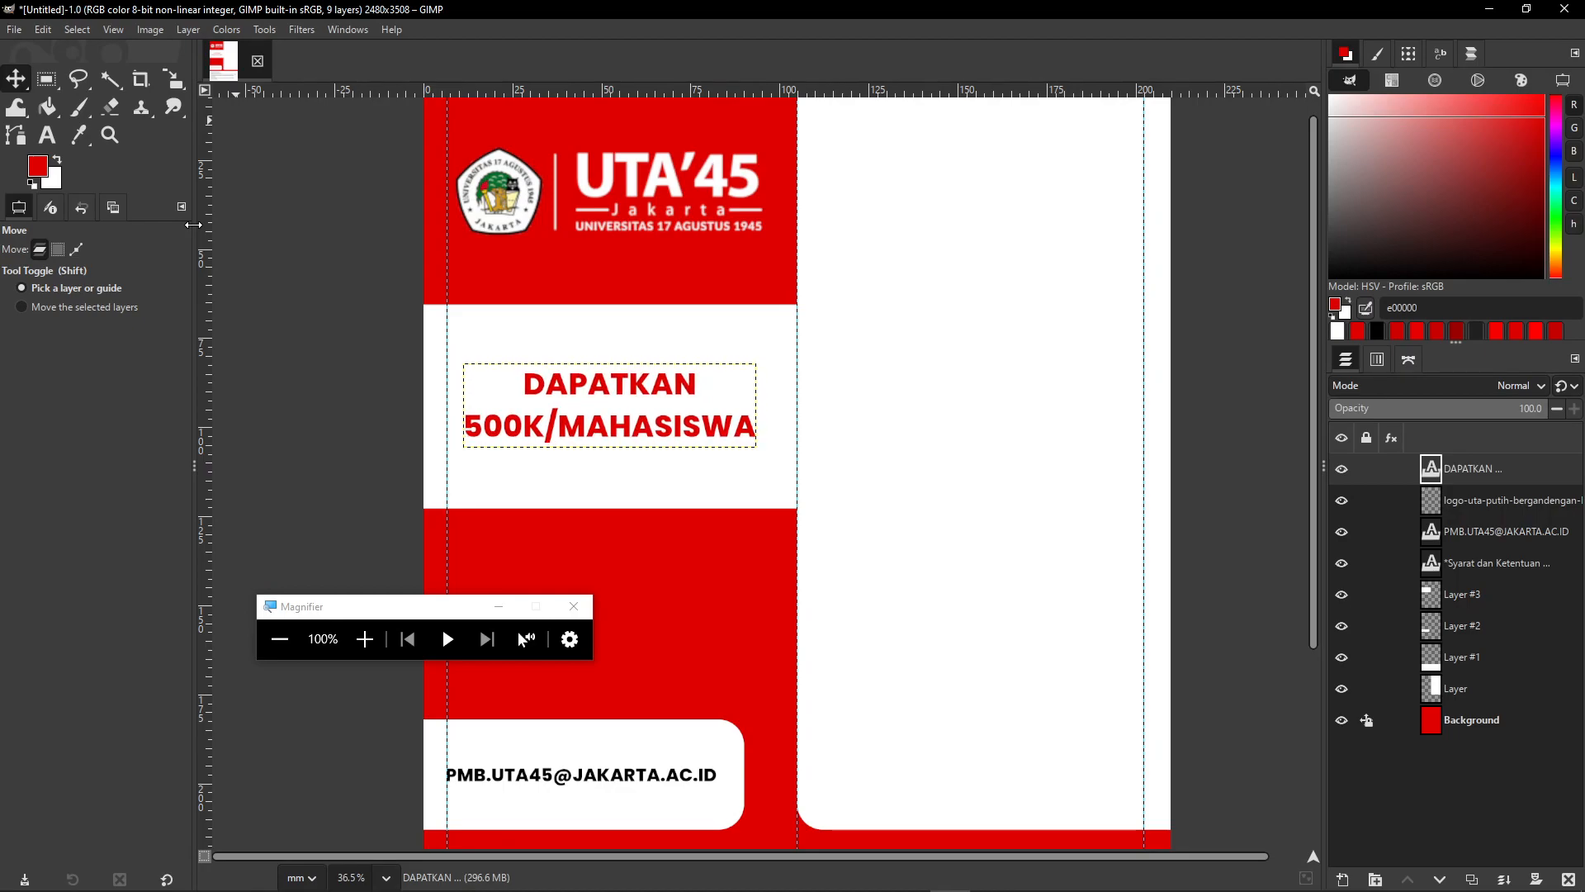
scroll(785, 396, down, 2)
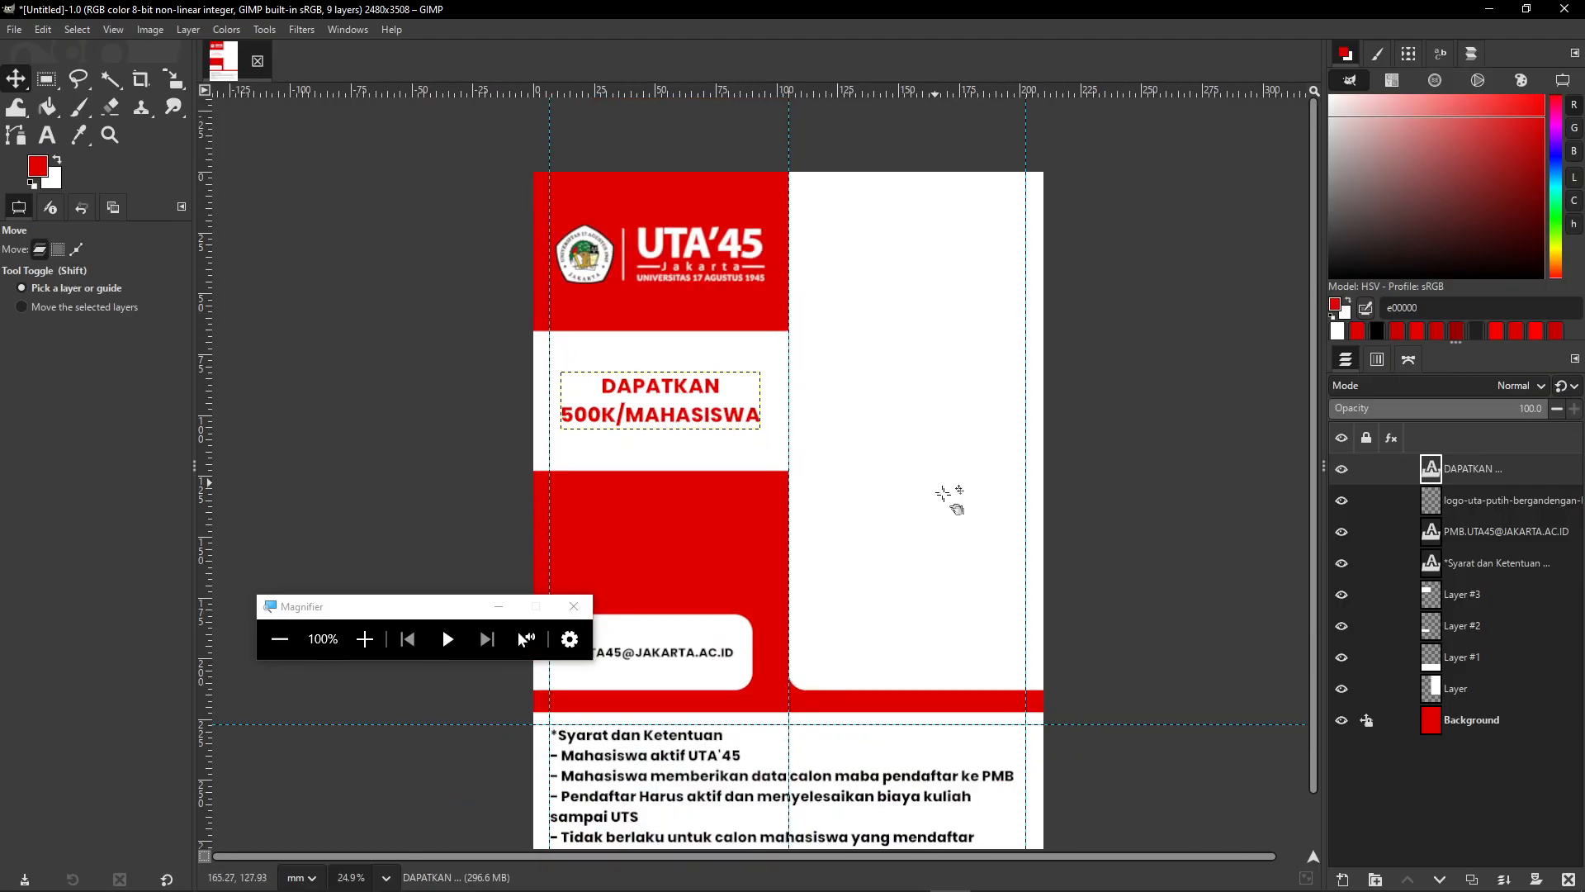
key(Down)
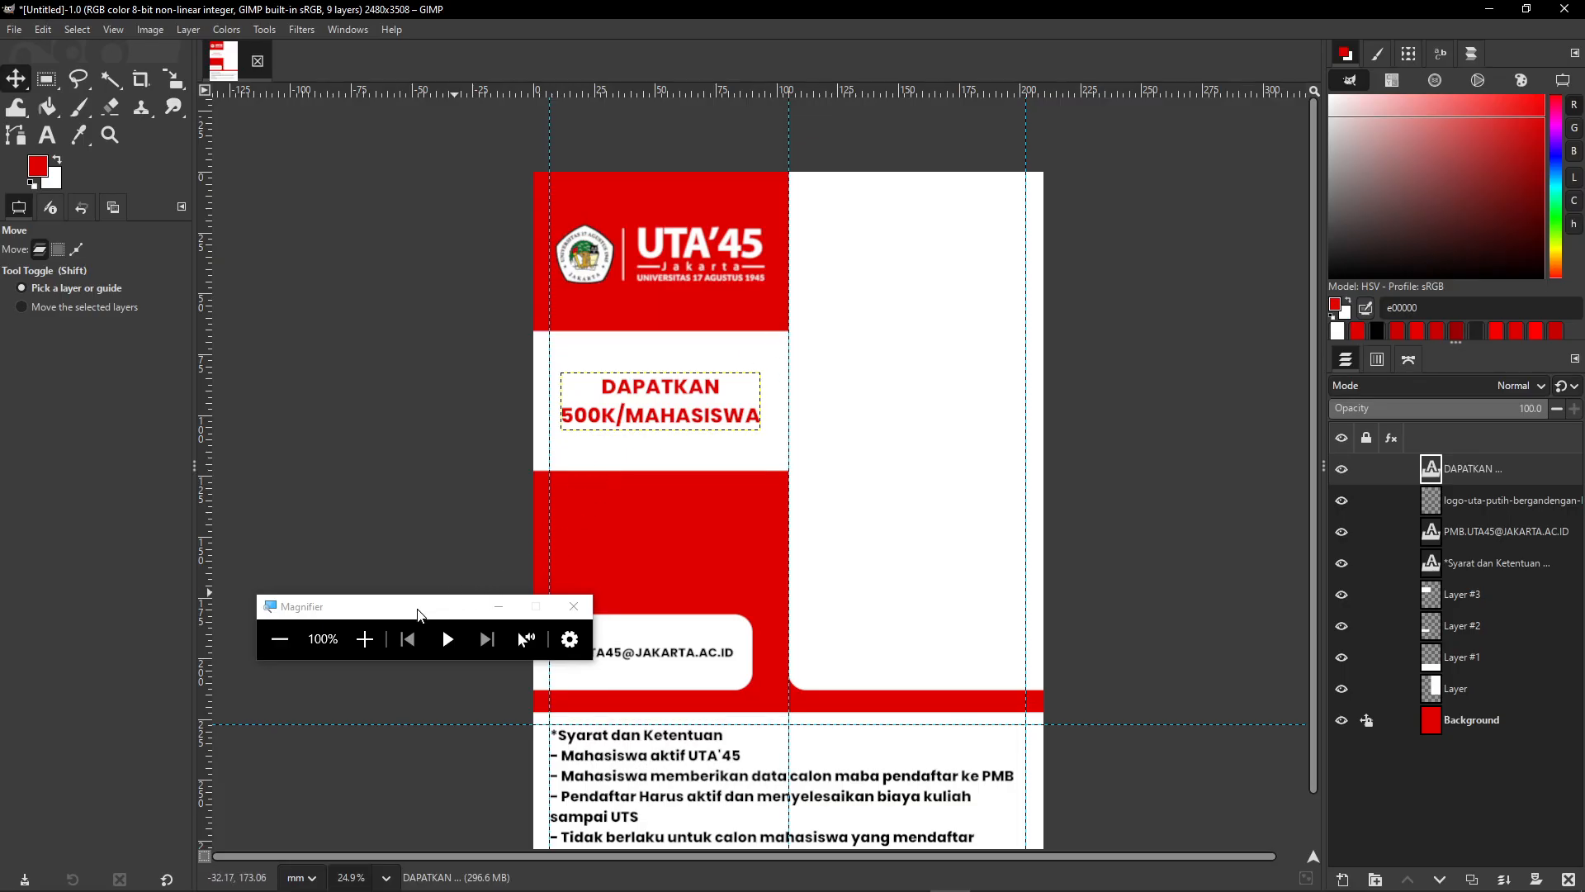
- Move the magnifier aside and drag a horizontal guide down to about 122.5 mm
drag(420, 616, 1392, 788)
click(1471, 779)
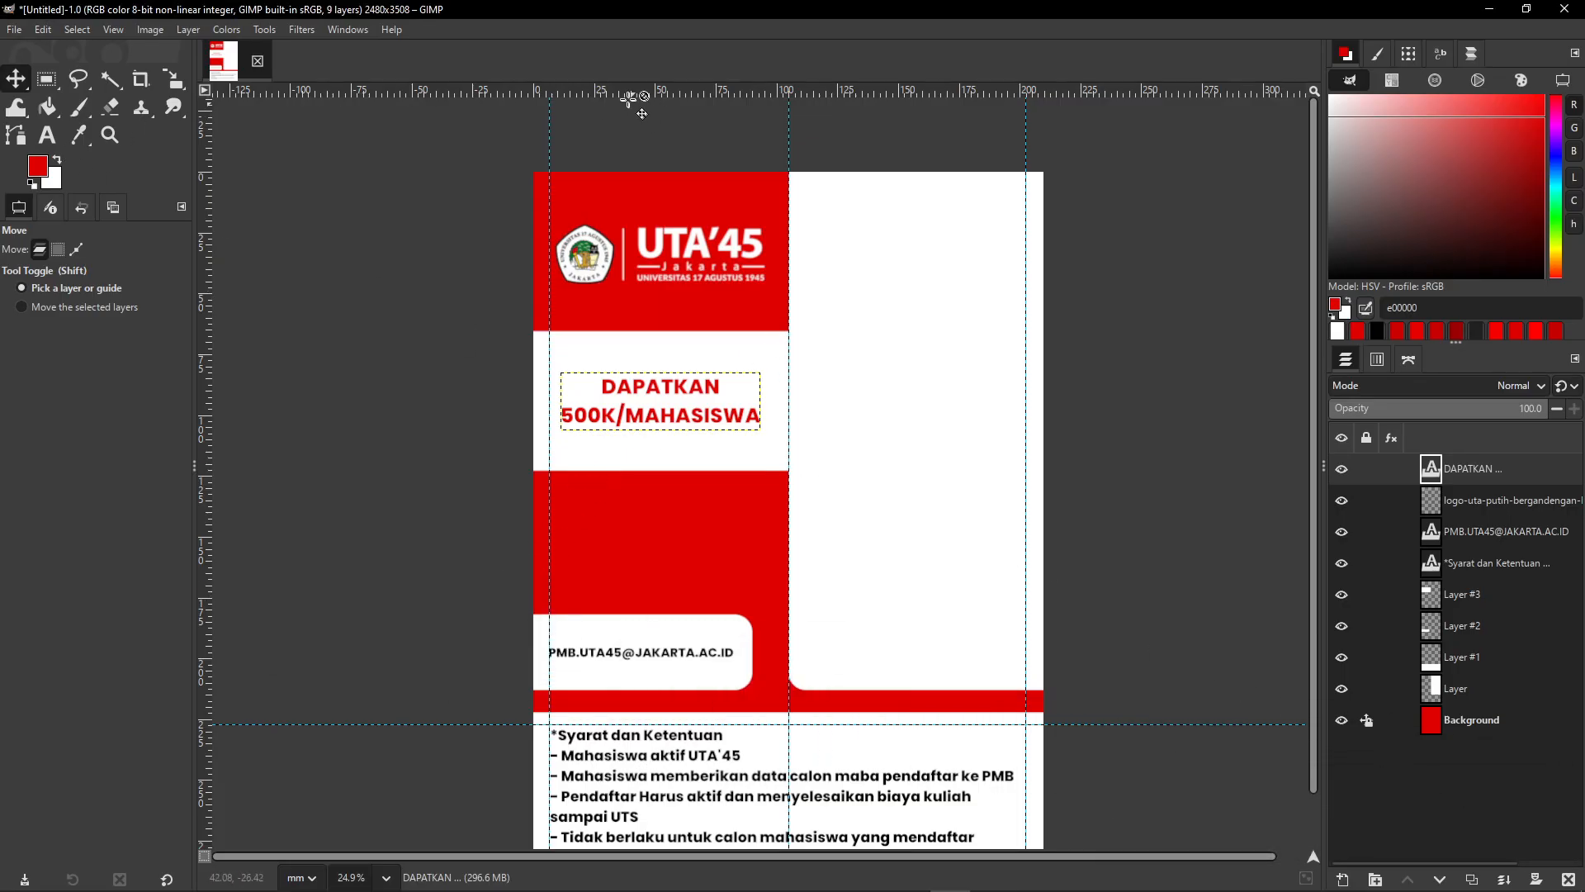
drag(673, 95, 807, 485)
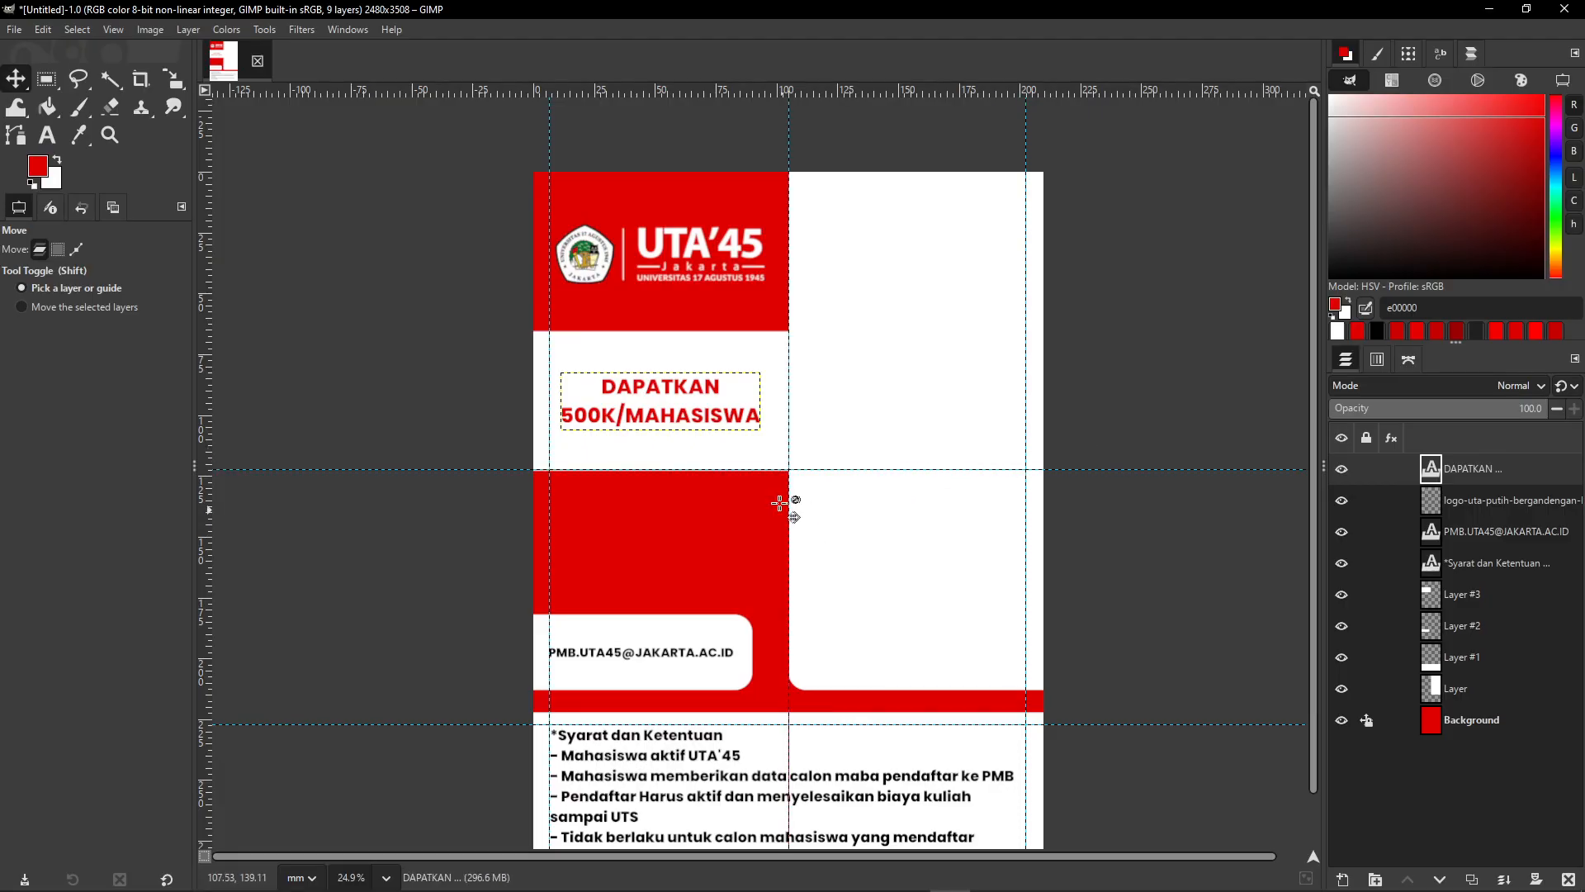
scroll(793, 505, up, 3)
scroll(780, 500, up, 2)
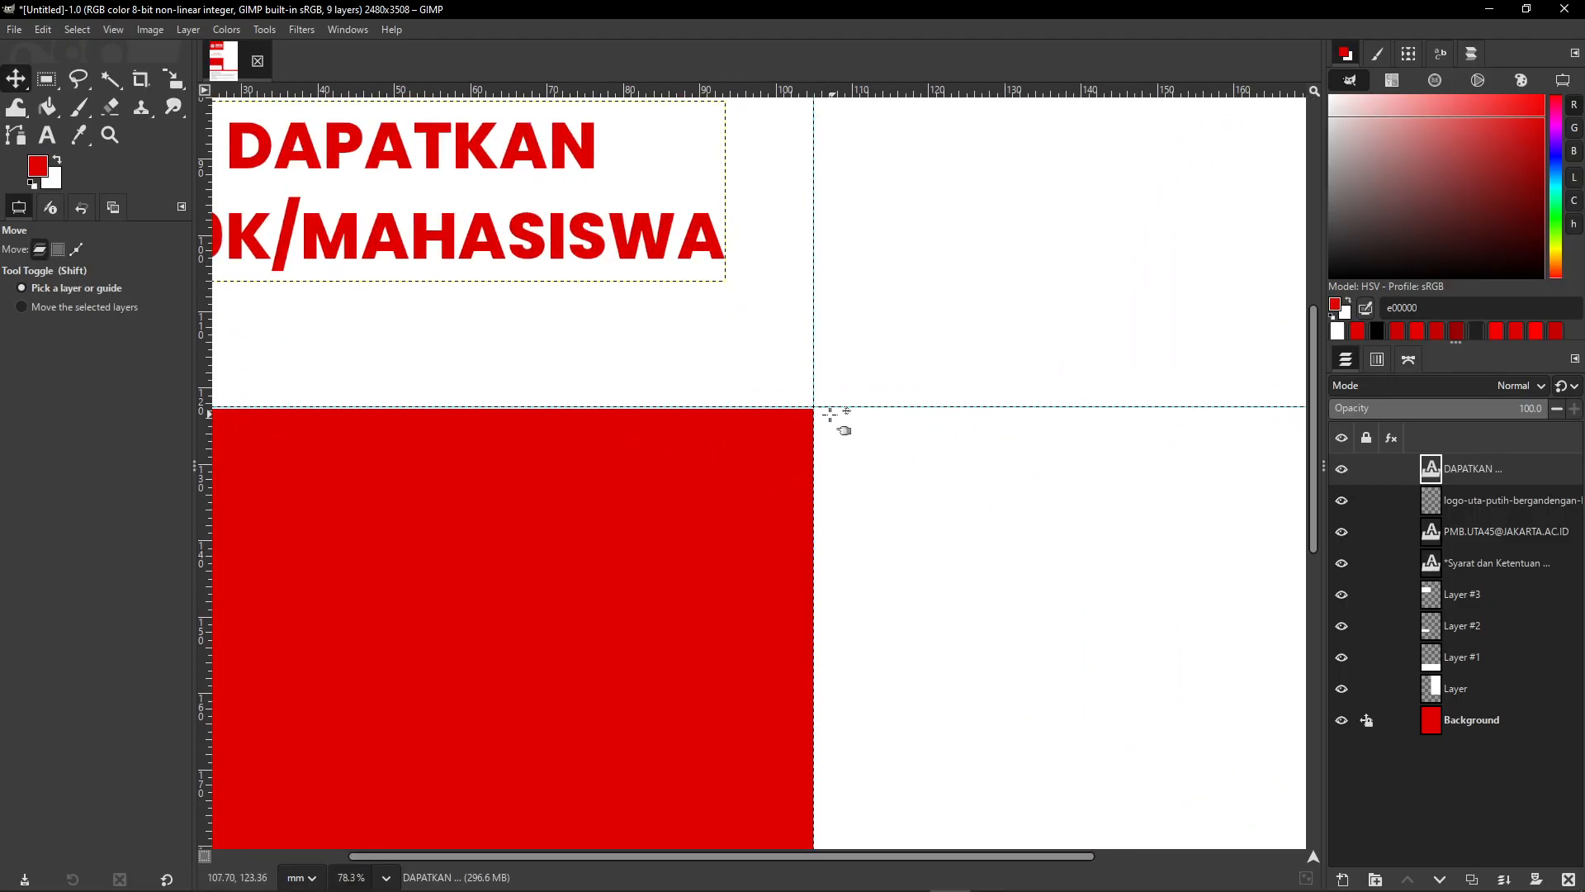
- Undo the accidental cut of the DAPATKAN text layer to restore the headline
key(ctrl+x)
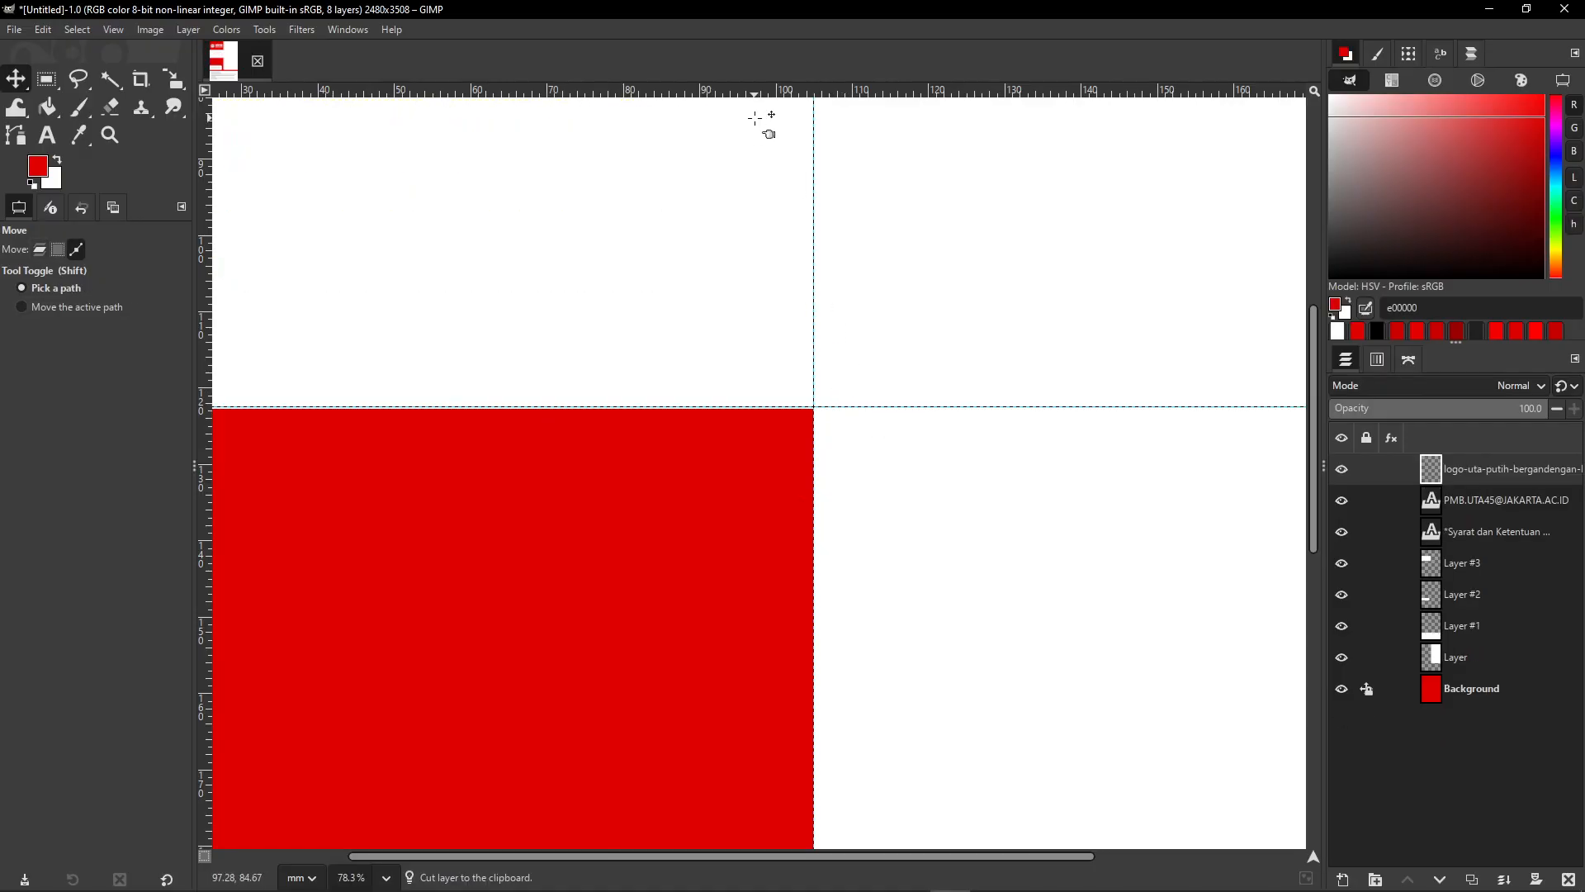
click(40, 29)
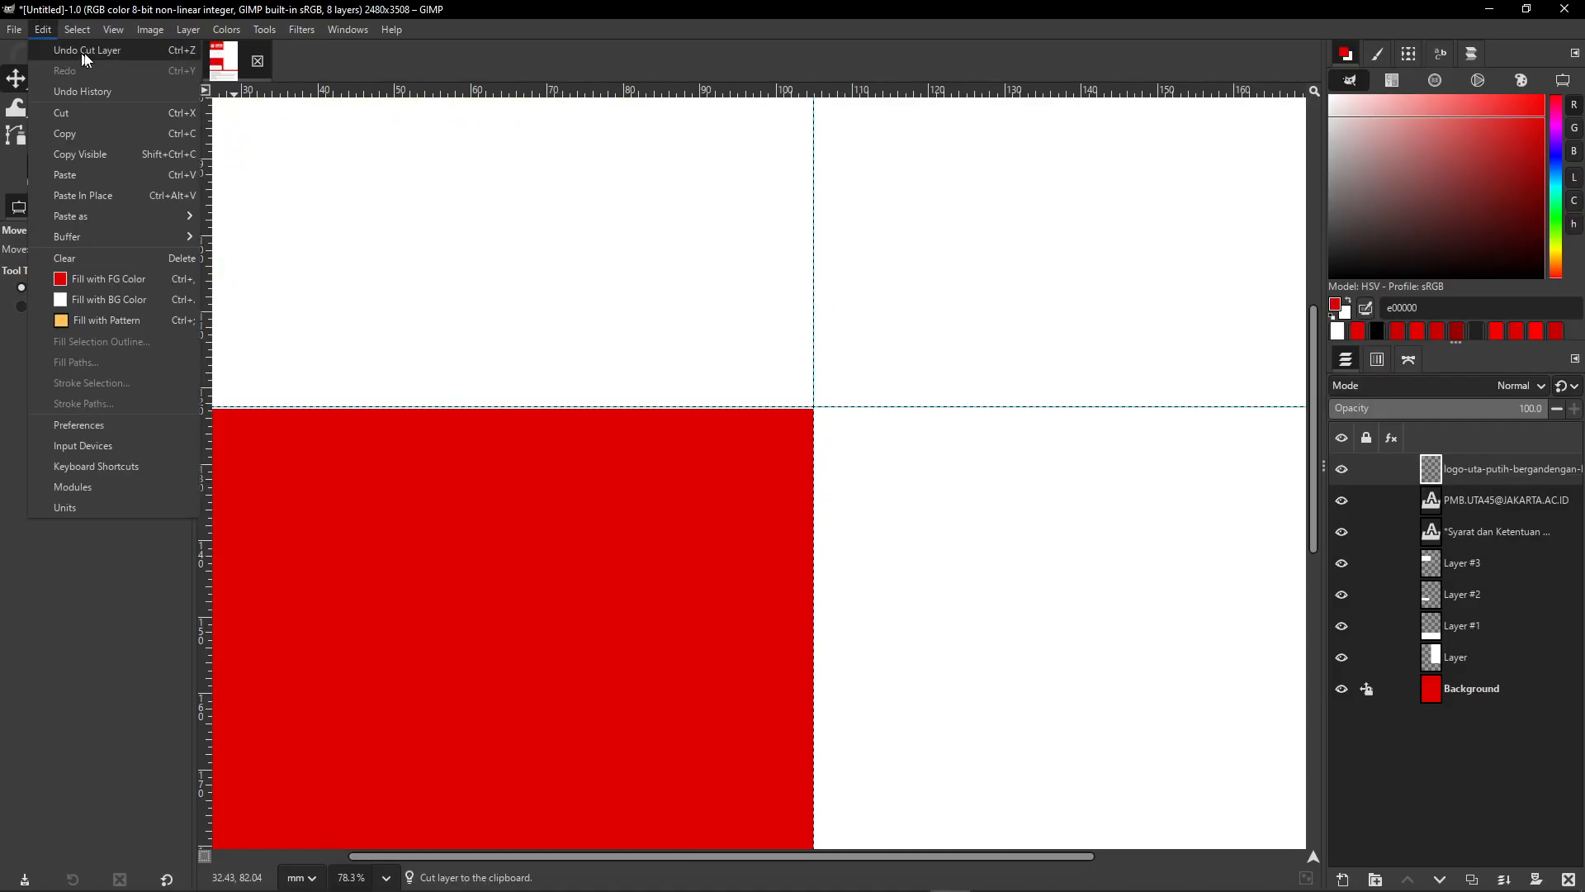
click(780, 288)
scroll(780, 289, down, 3)
scroll(704, 255, up, 3)
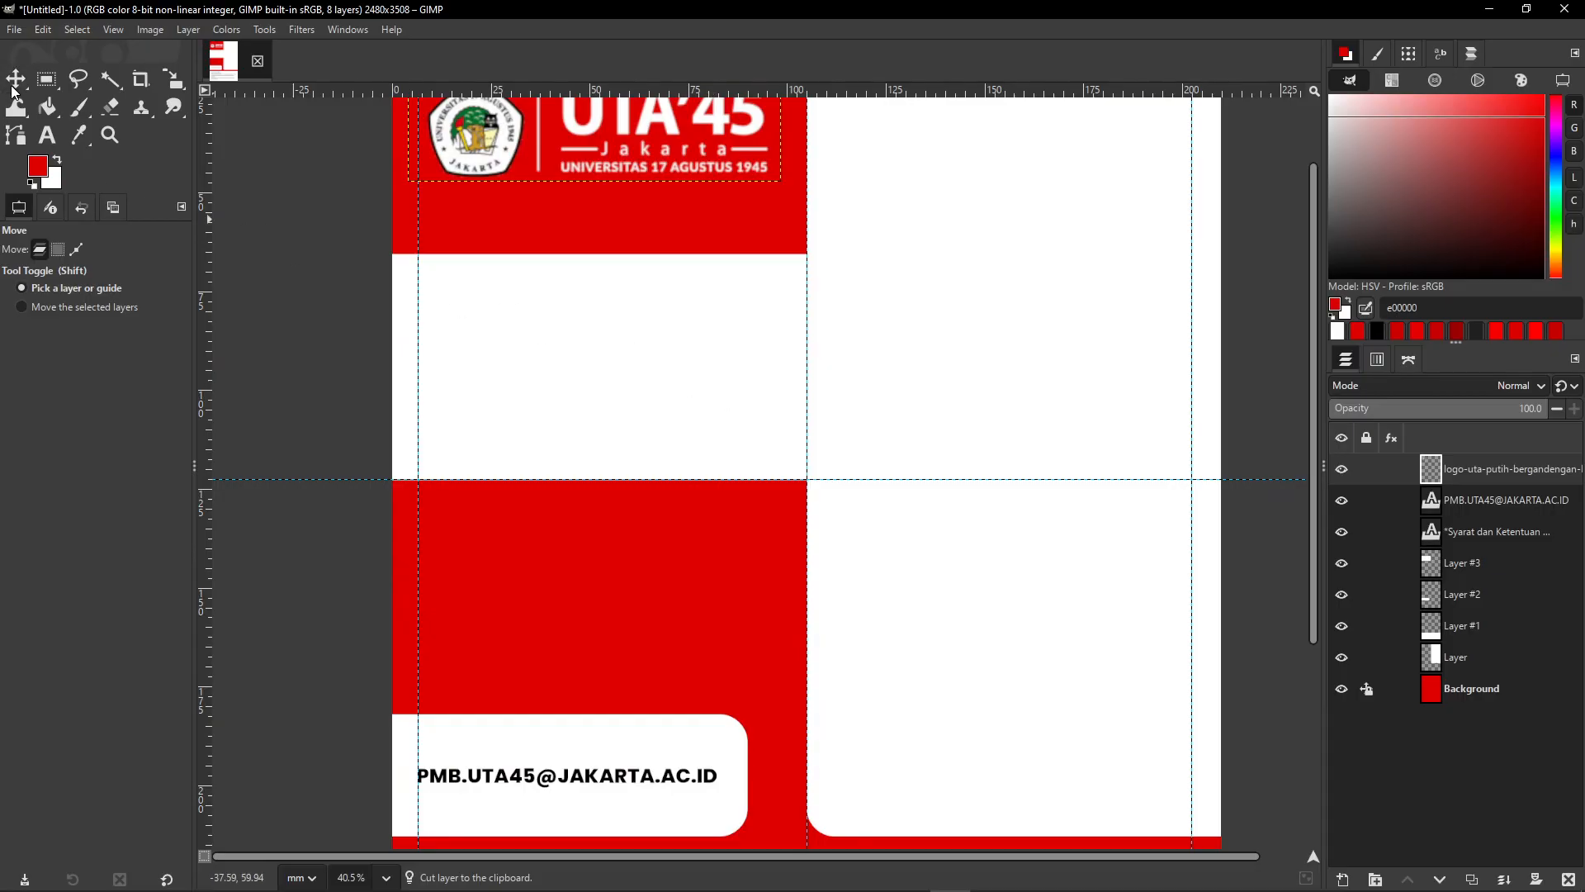
click(40, 29)
mouse_move(76, 29)
click(62, 49)
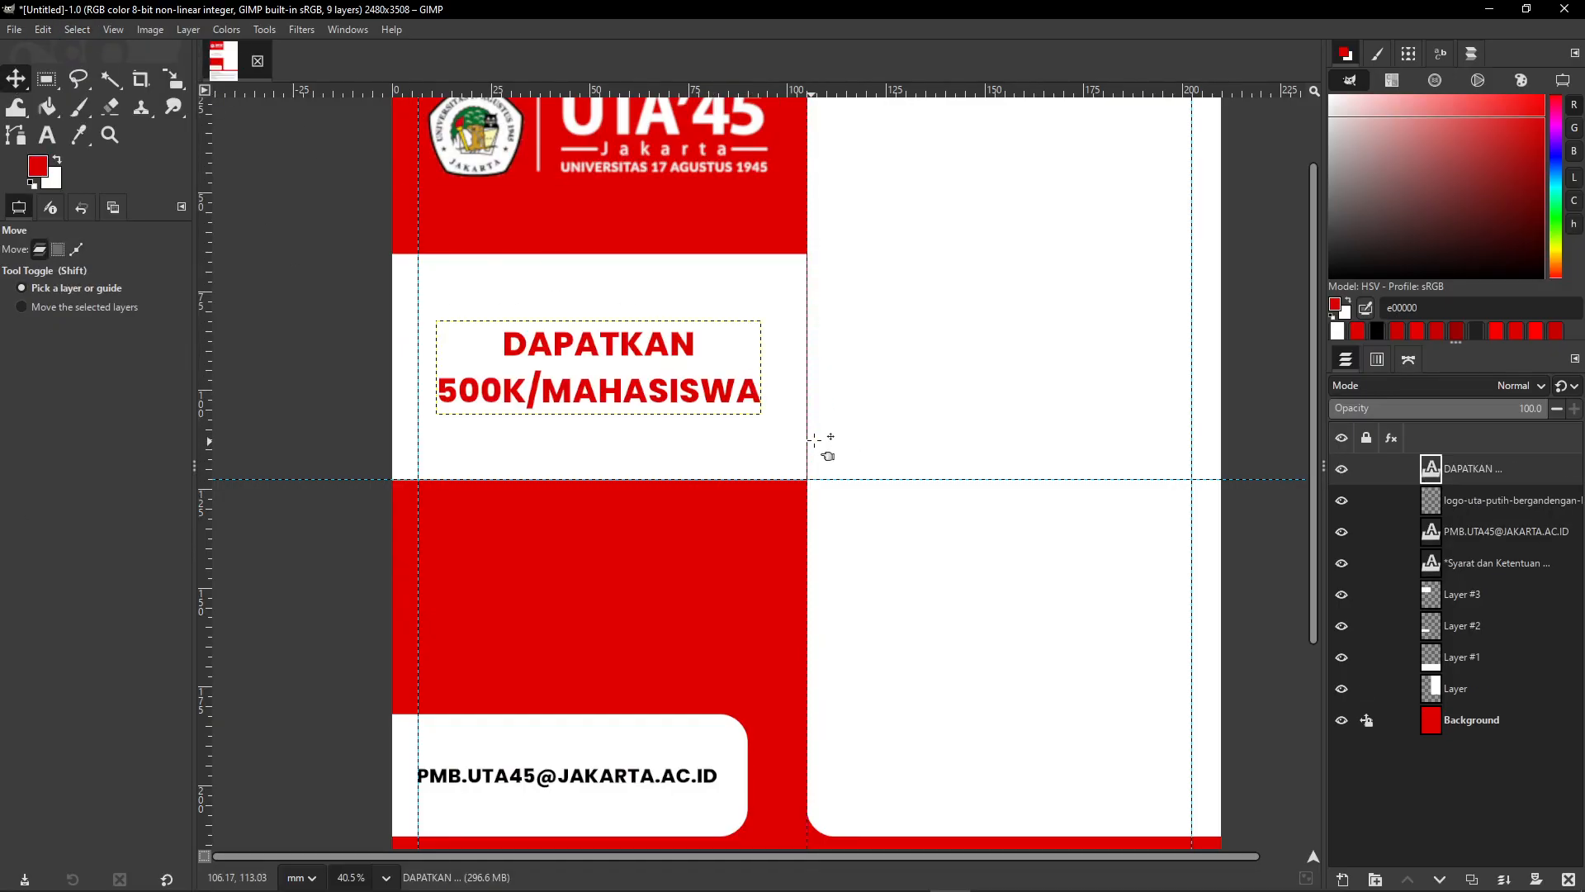
scroll(824, 429, down, 2)
ctrl+scroll(820, 387, up, 3)
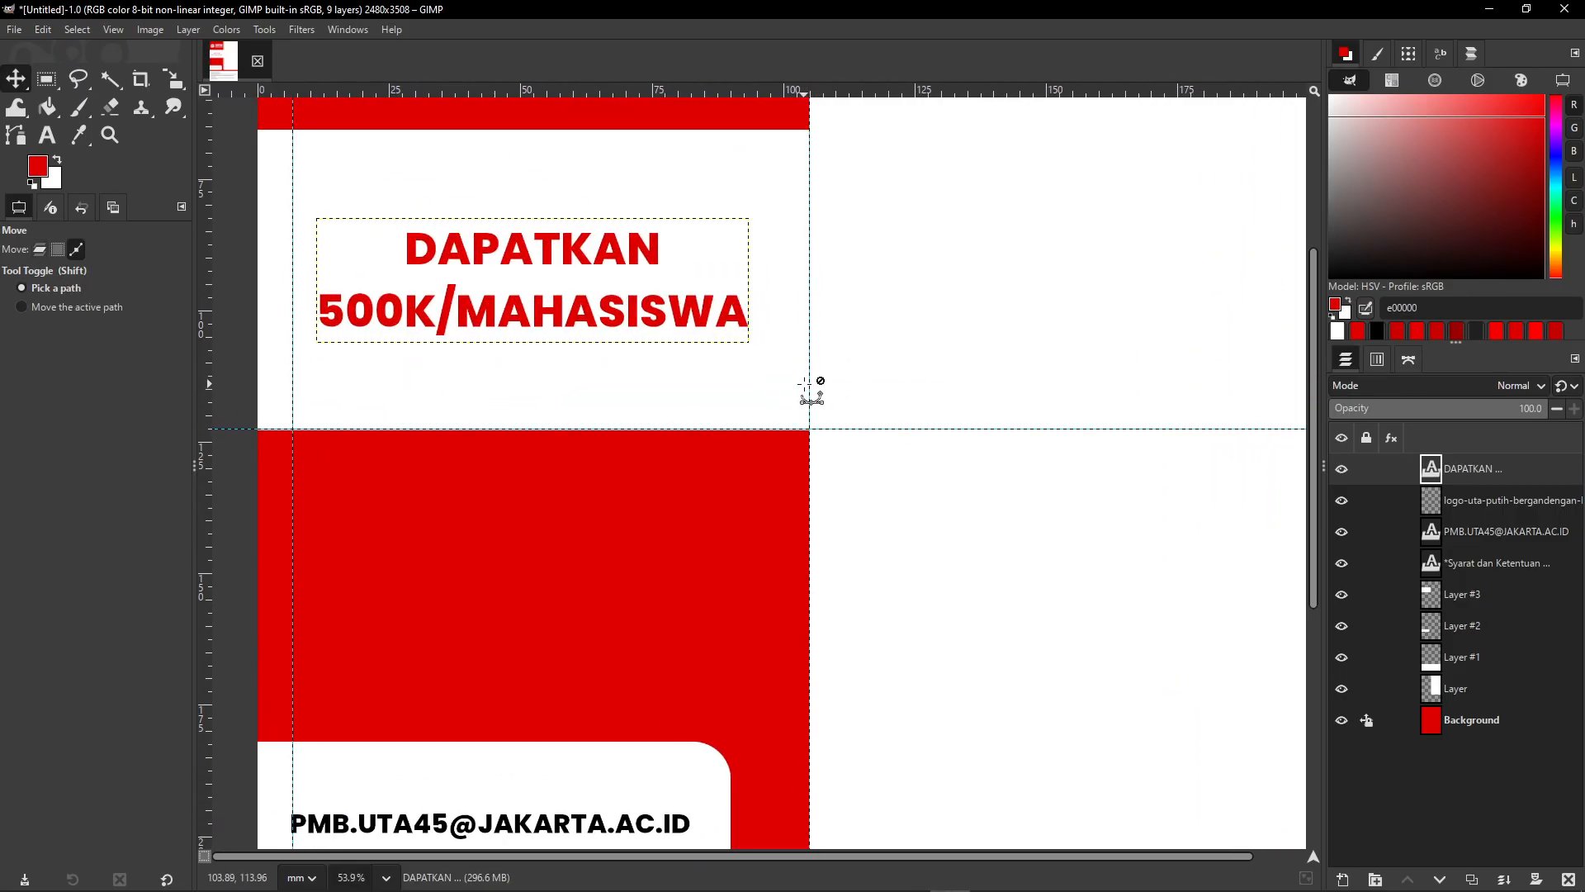
ctrl+scroll(830, 537, up, 2)
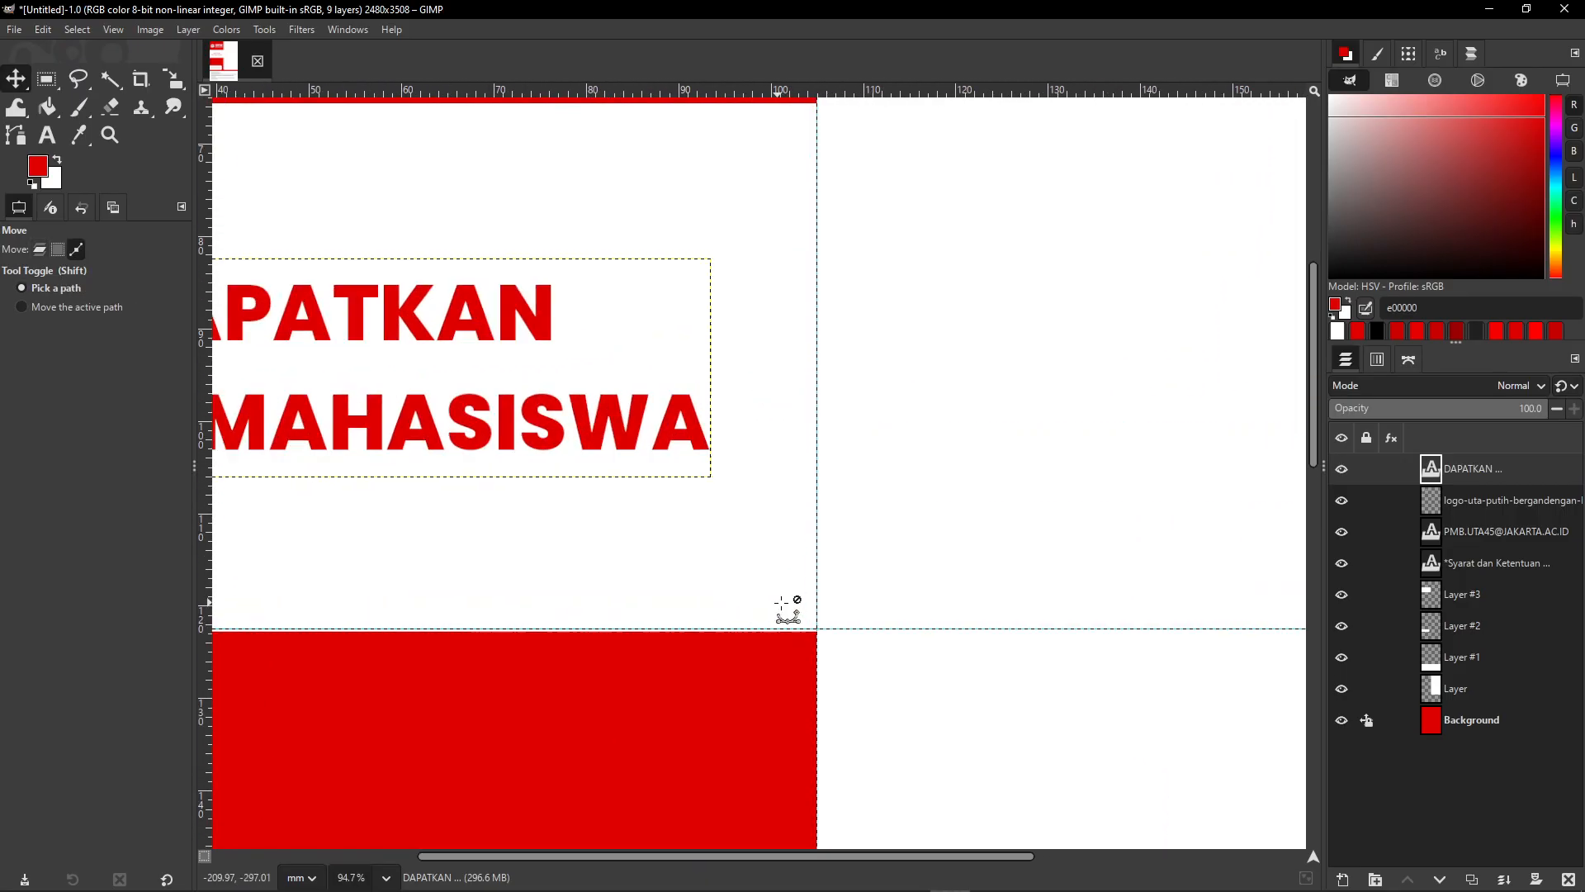
- Align the horizontal guide with the red band's top edge and add a vertical guide near 110.5 mm
drag(761, 523, 763, 531)
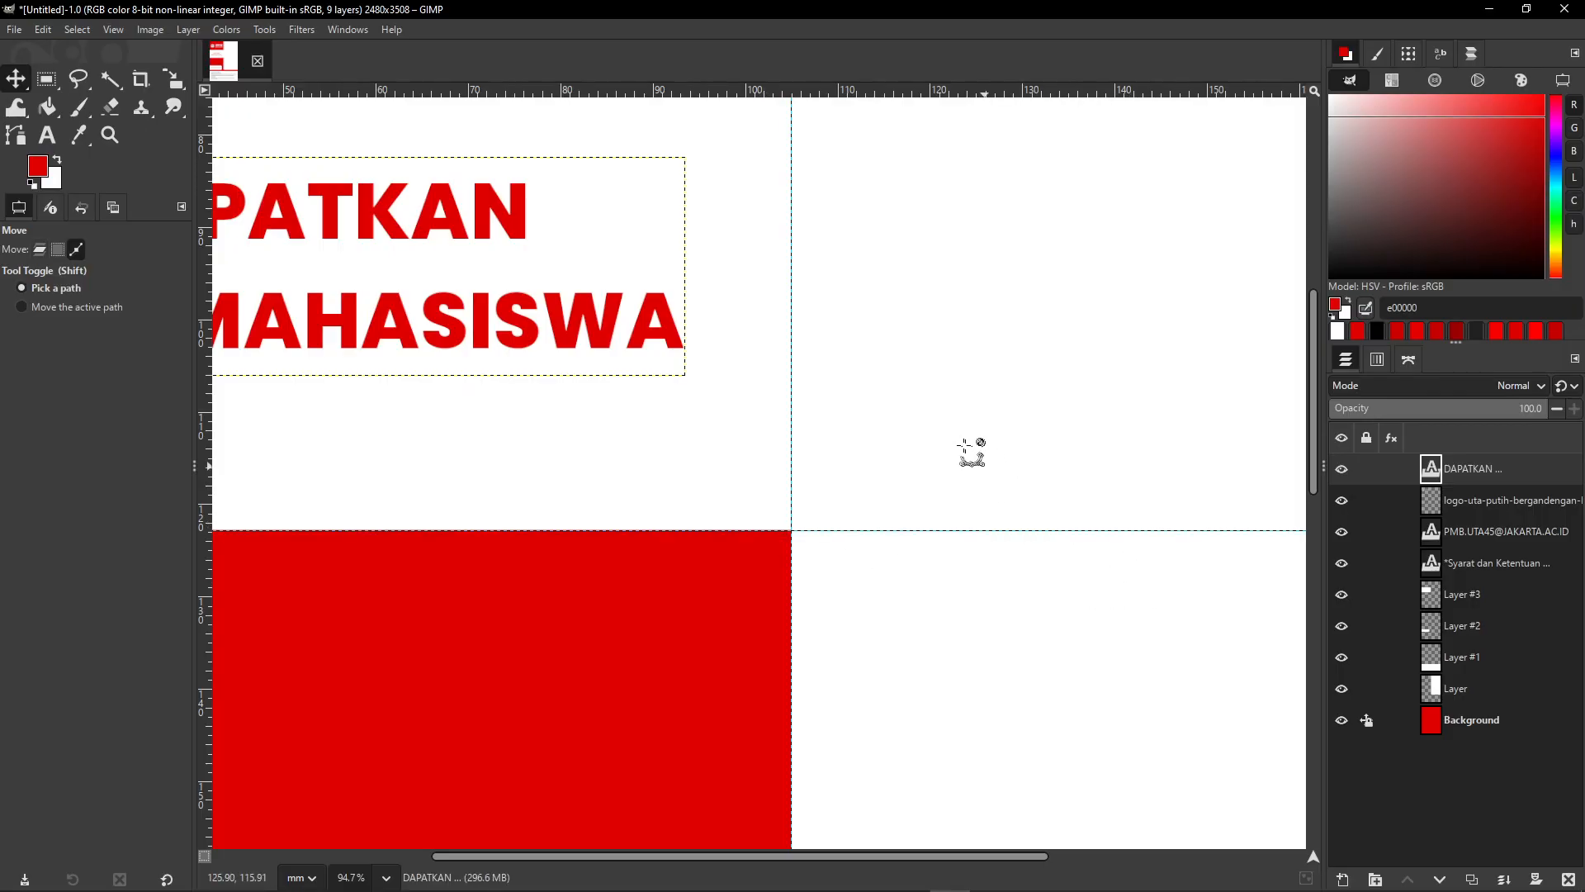
ctrl+scroll(983, 437, down, 4)
ctrl+scroll(1016, 390, down, 3)
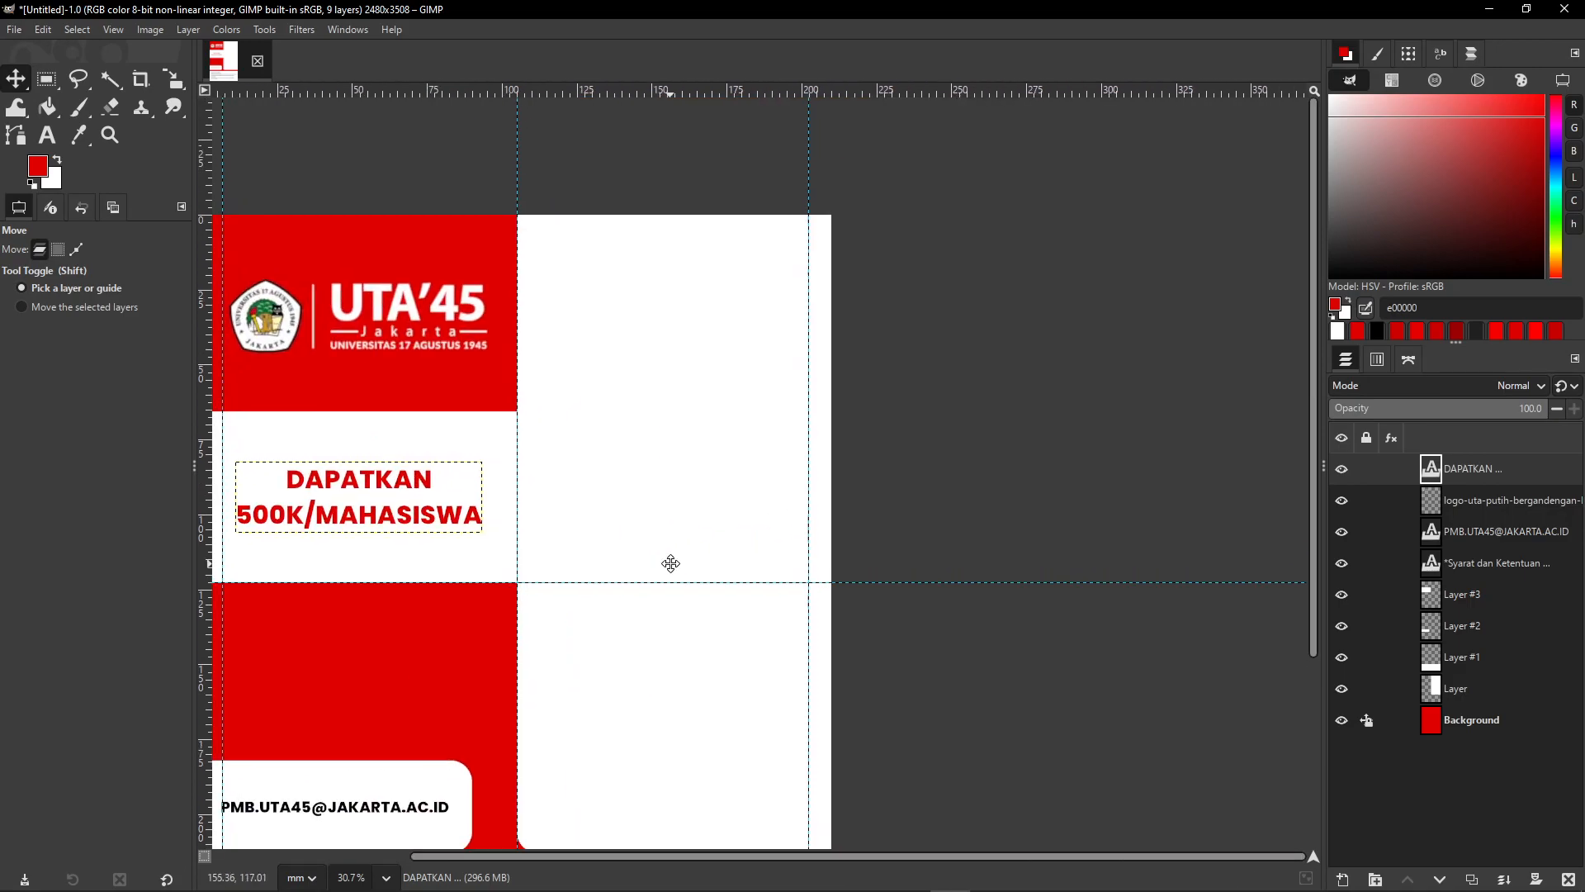
drag(678, 530, 815, 537)
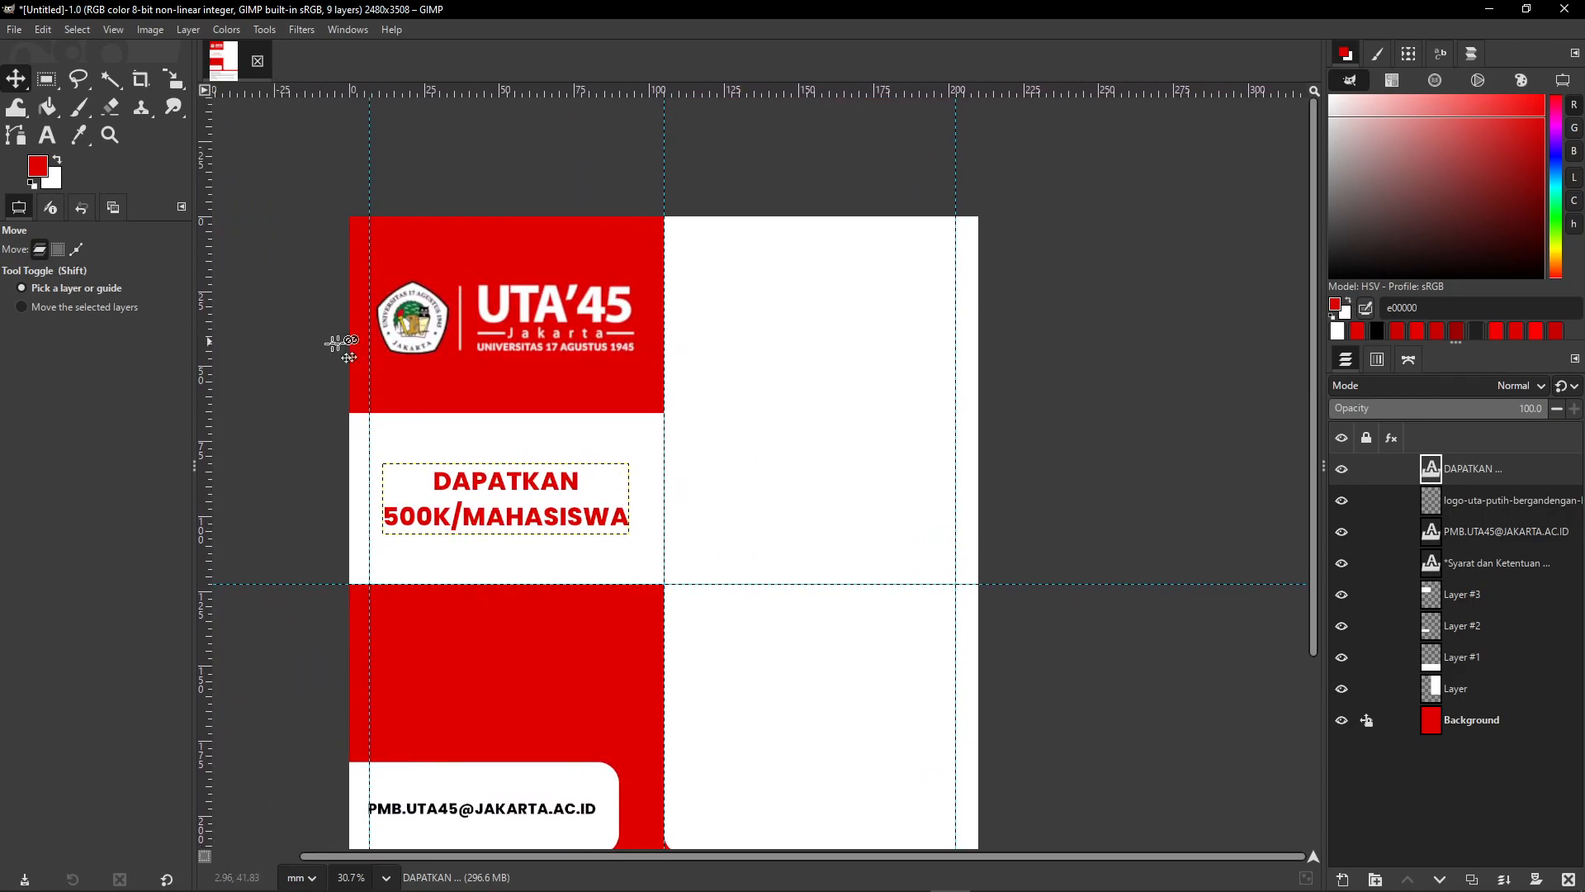
drag(204, 443, 680, 478)
drag(680, 479, 681, 480)
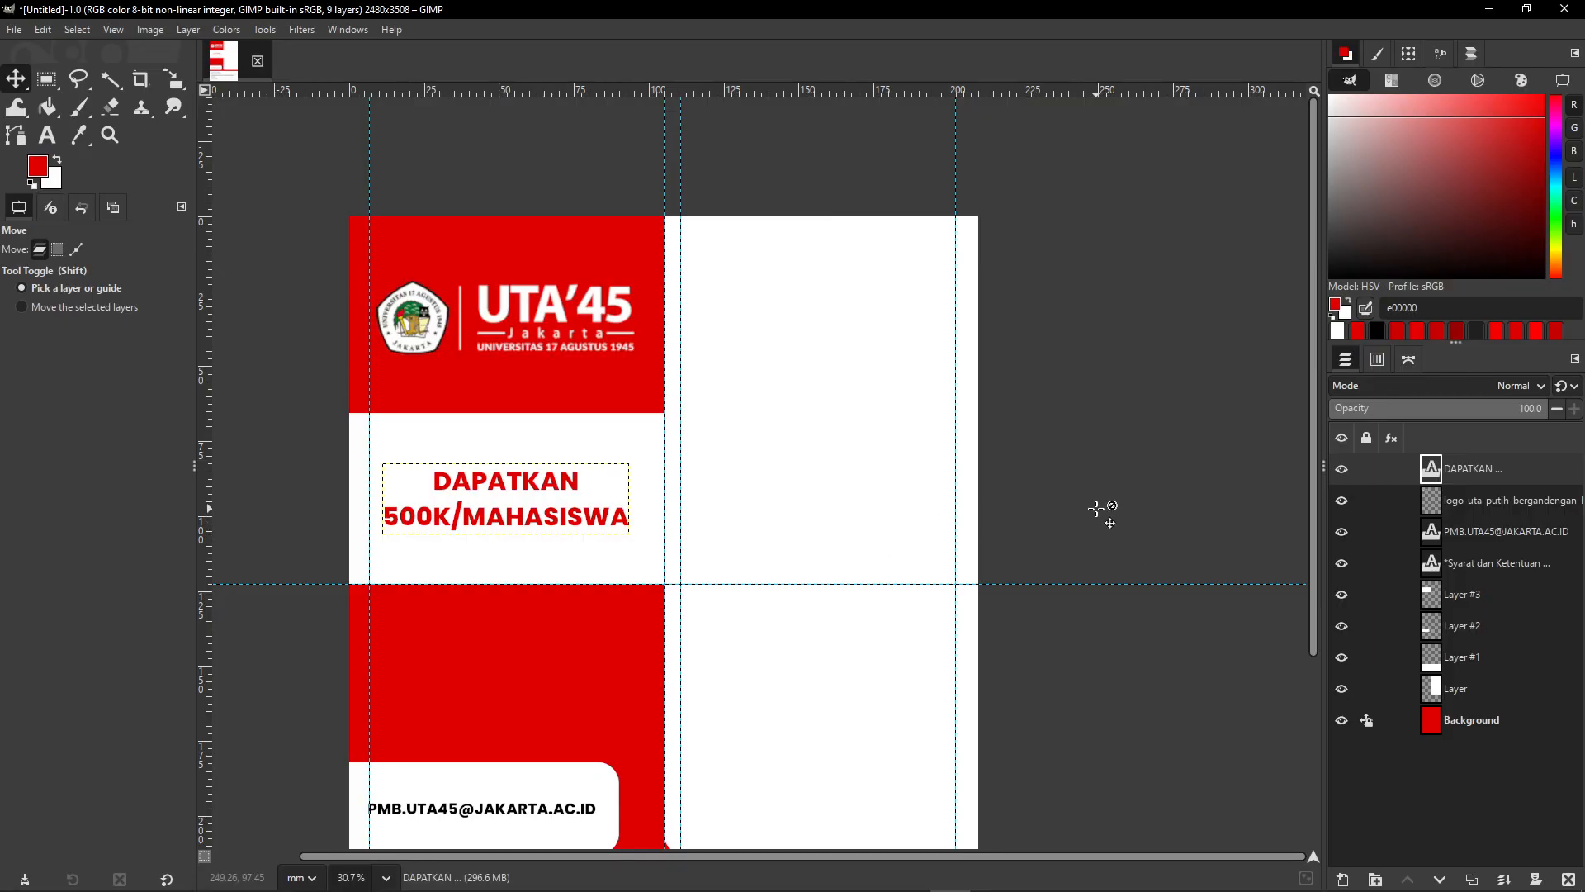
- Make a rectangular selection of the upper-right white panel, ending at the guide intersection
click(46, 80)
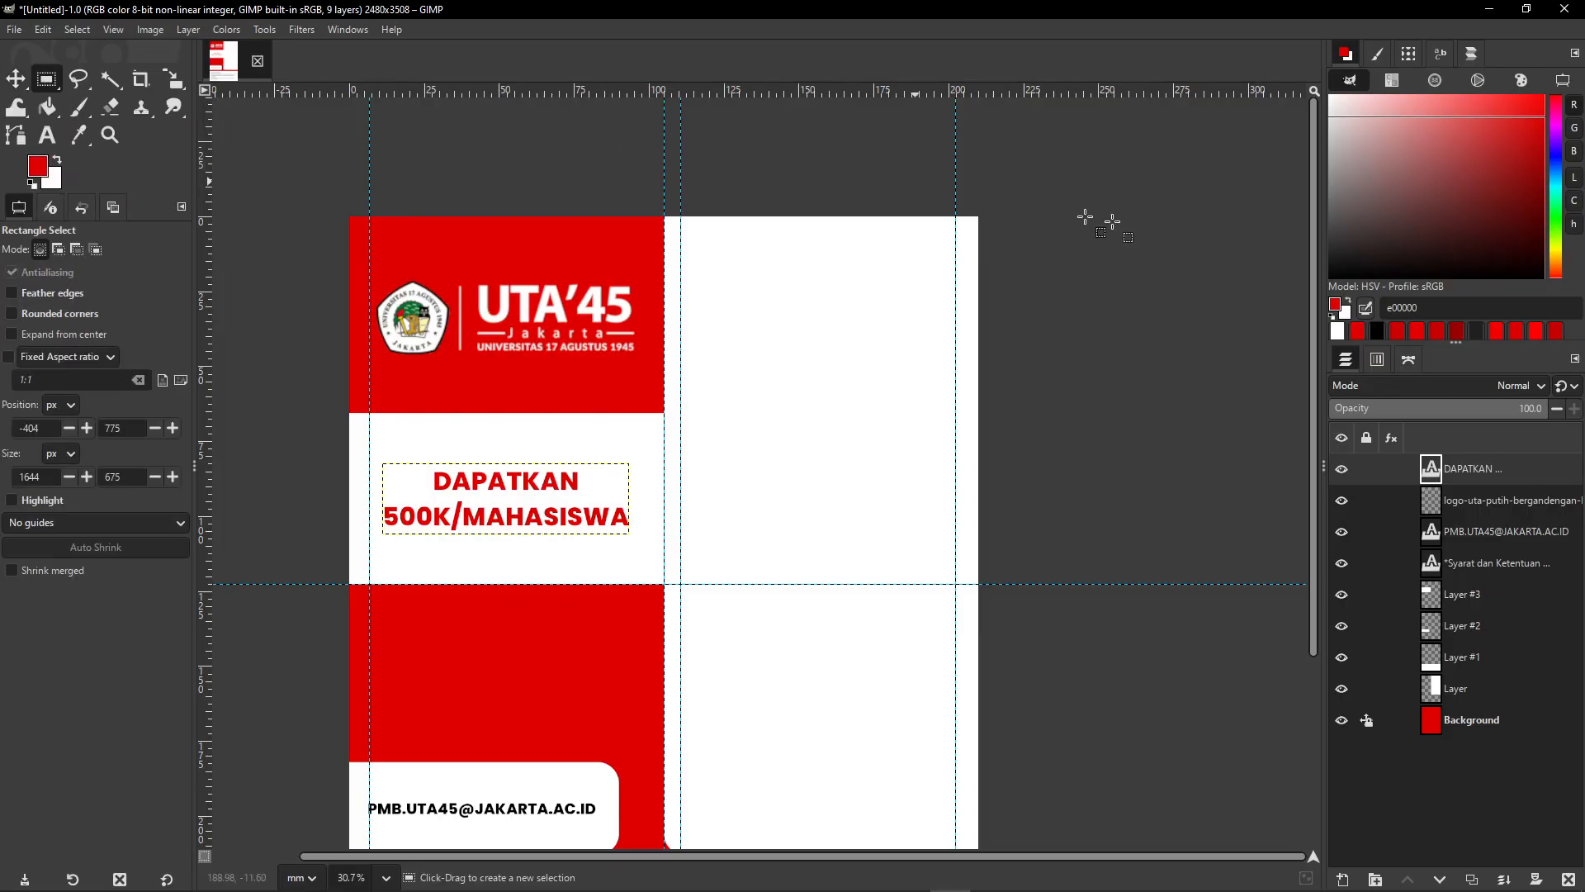
drag(1065, 155, 683, 584)
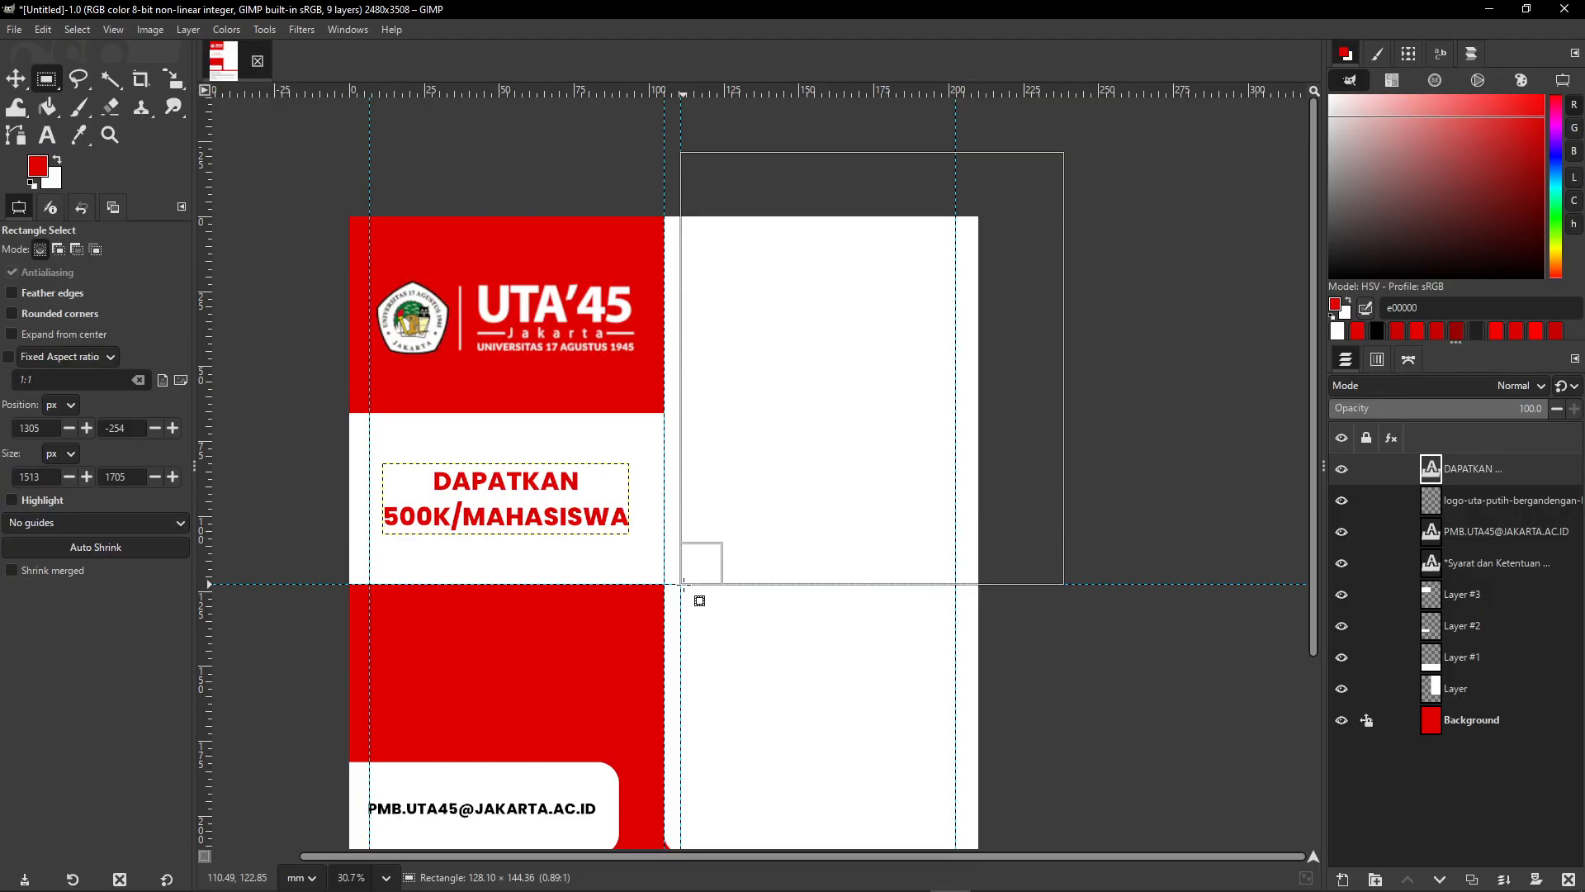
drag(683, 586, 684, 586)
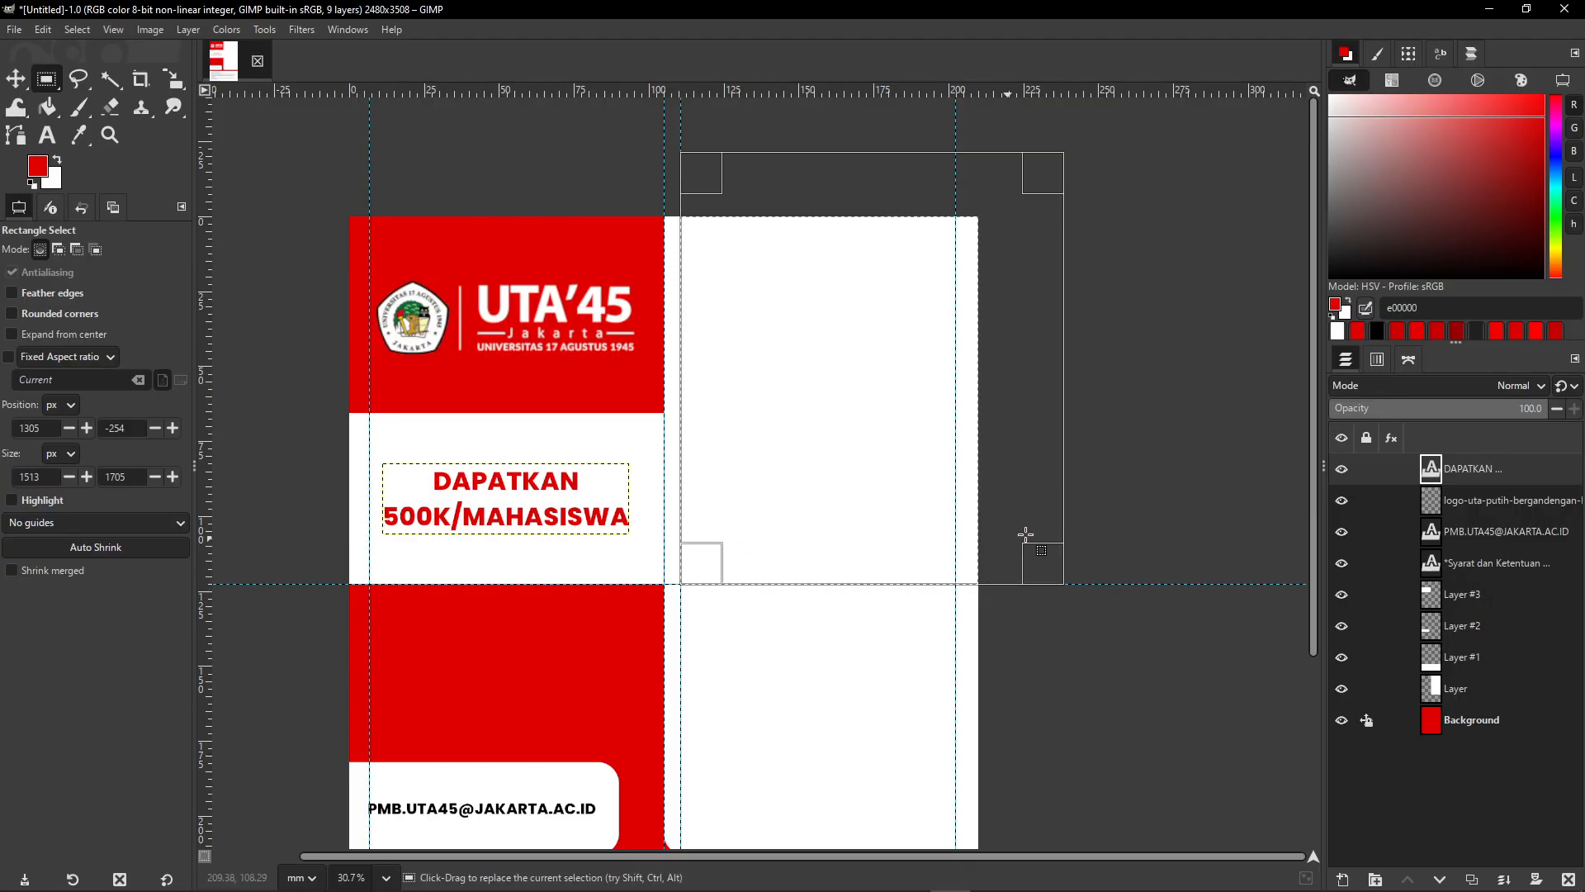
click(860, 249)
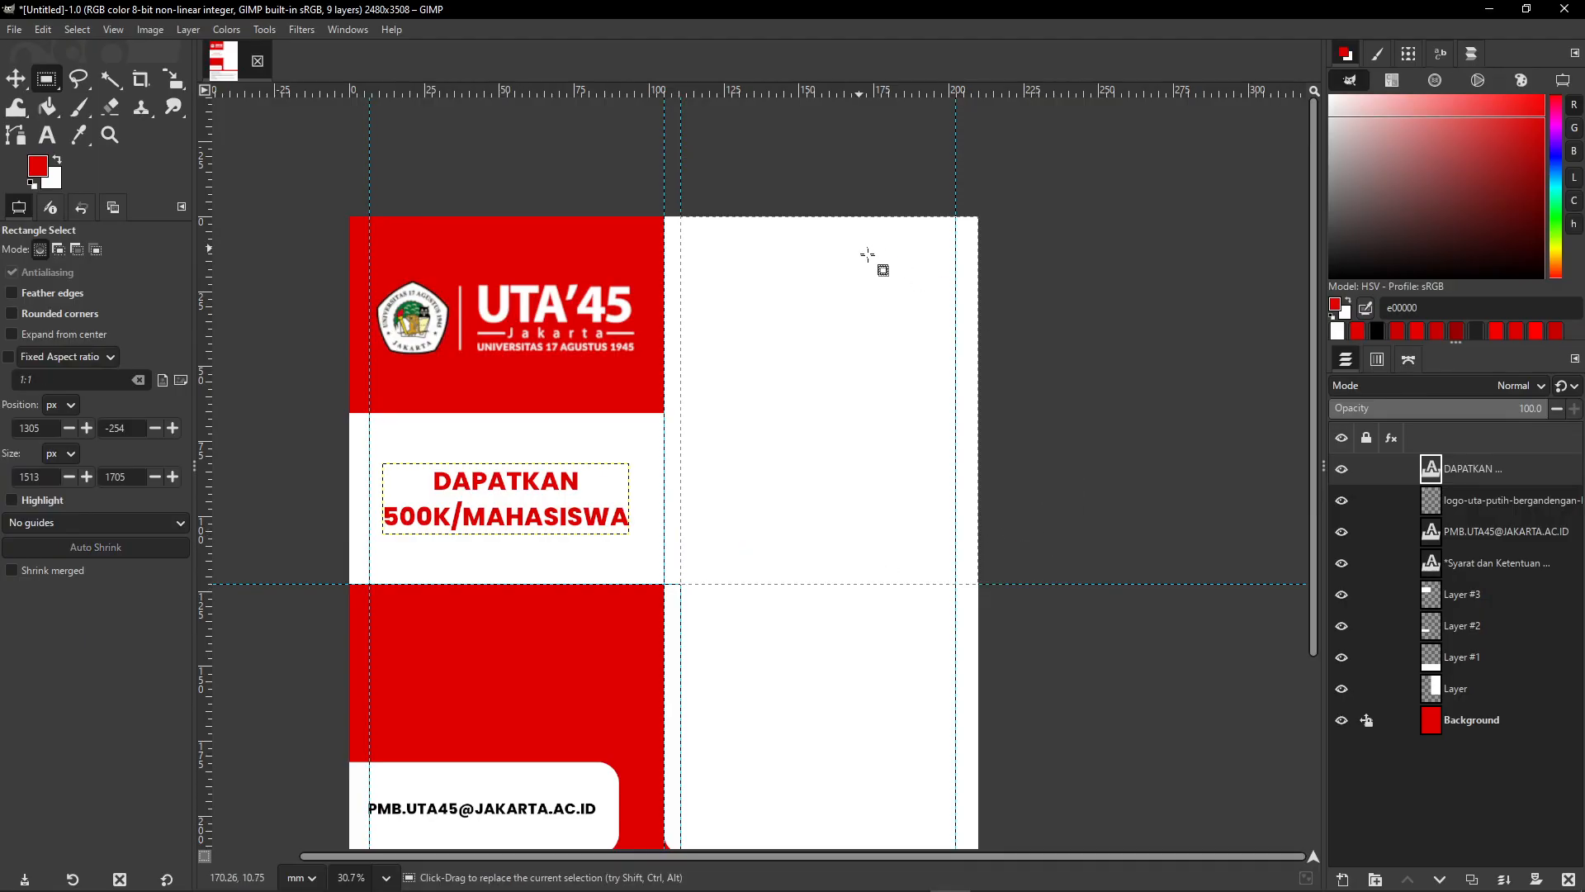
scroll(846, 324, up, 2)
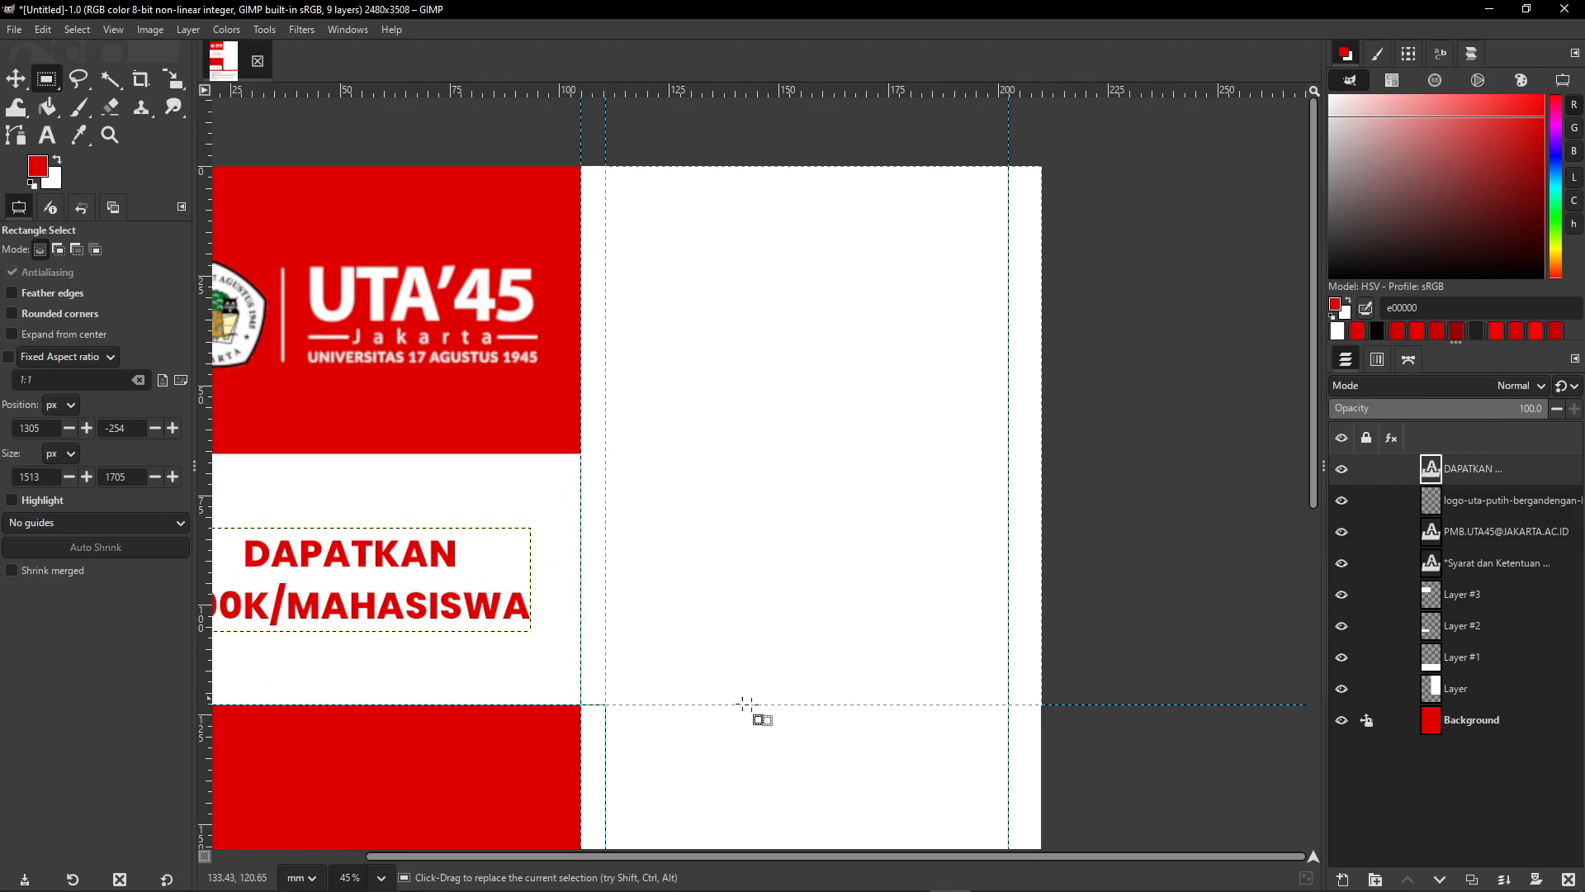
scroll(545, 563, up, 2)
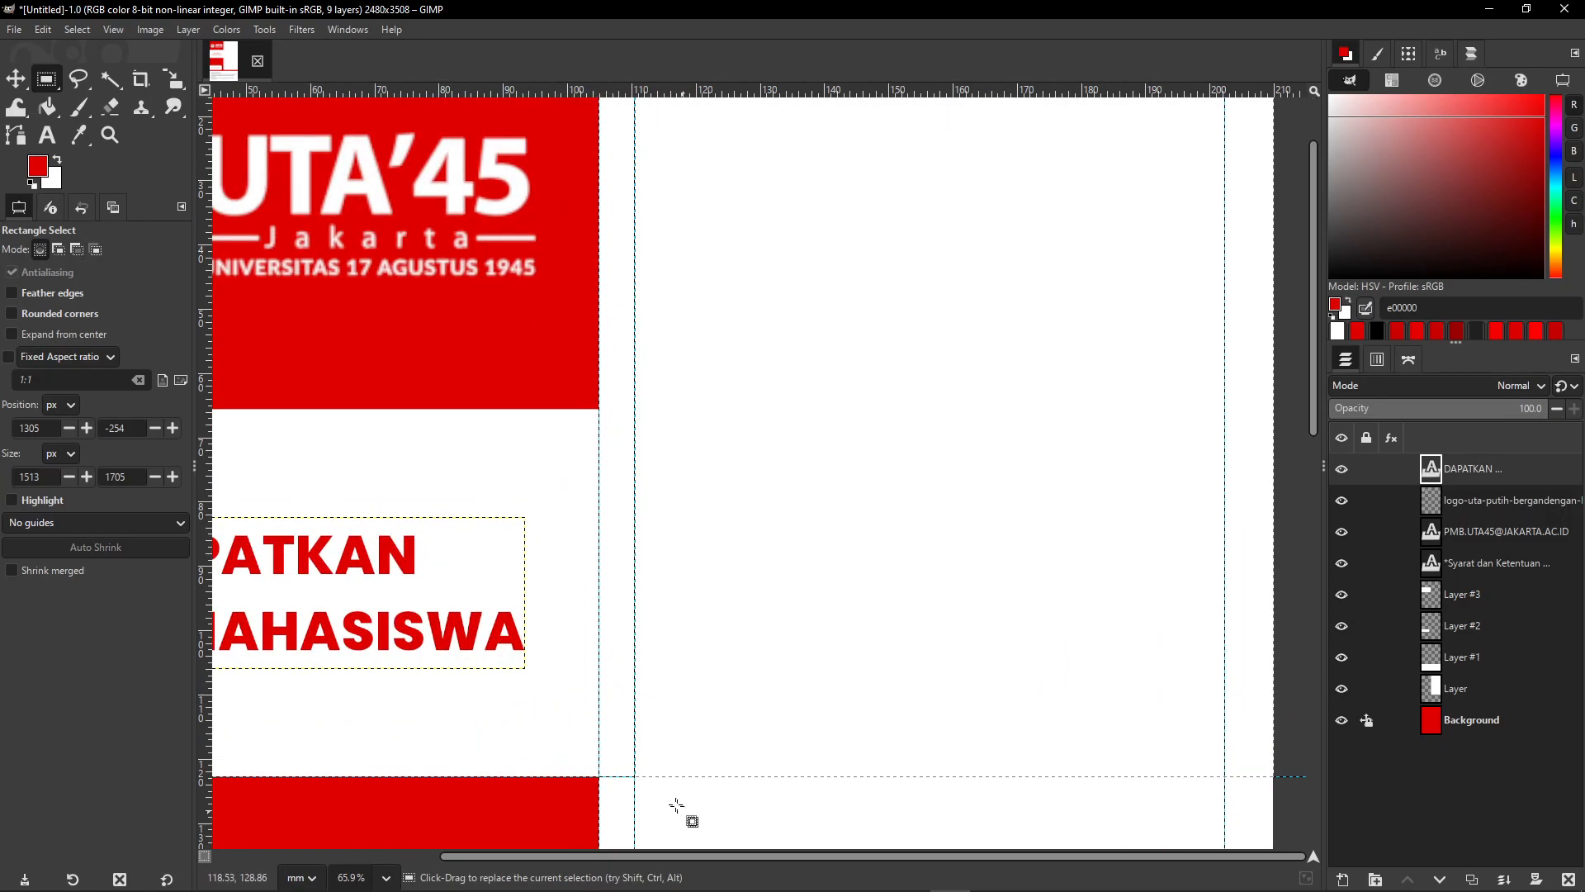
scroll(853, 326, down, 2)
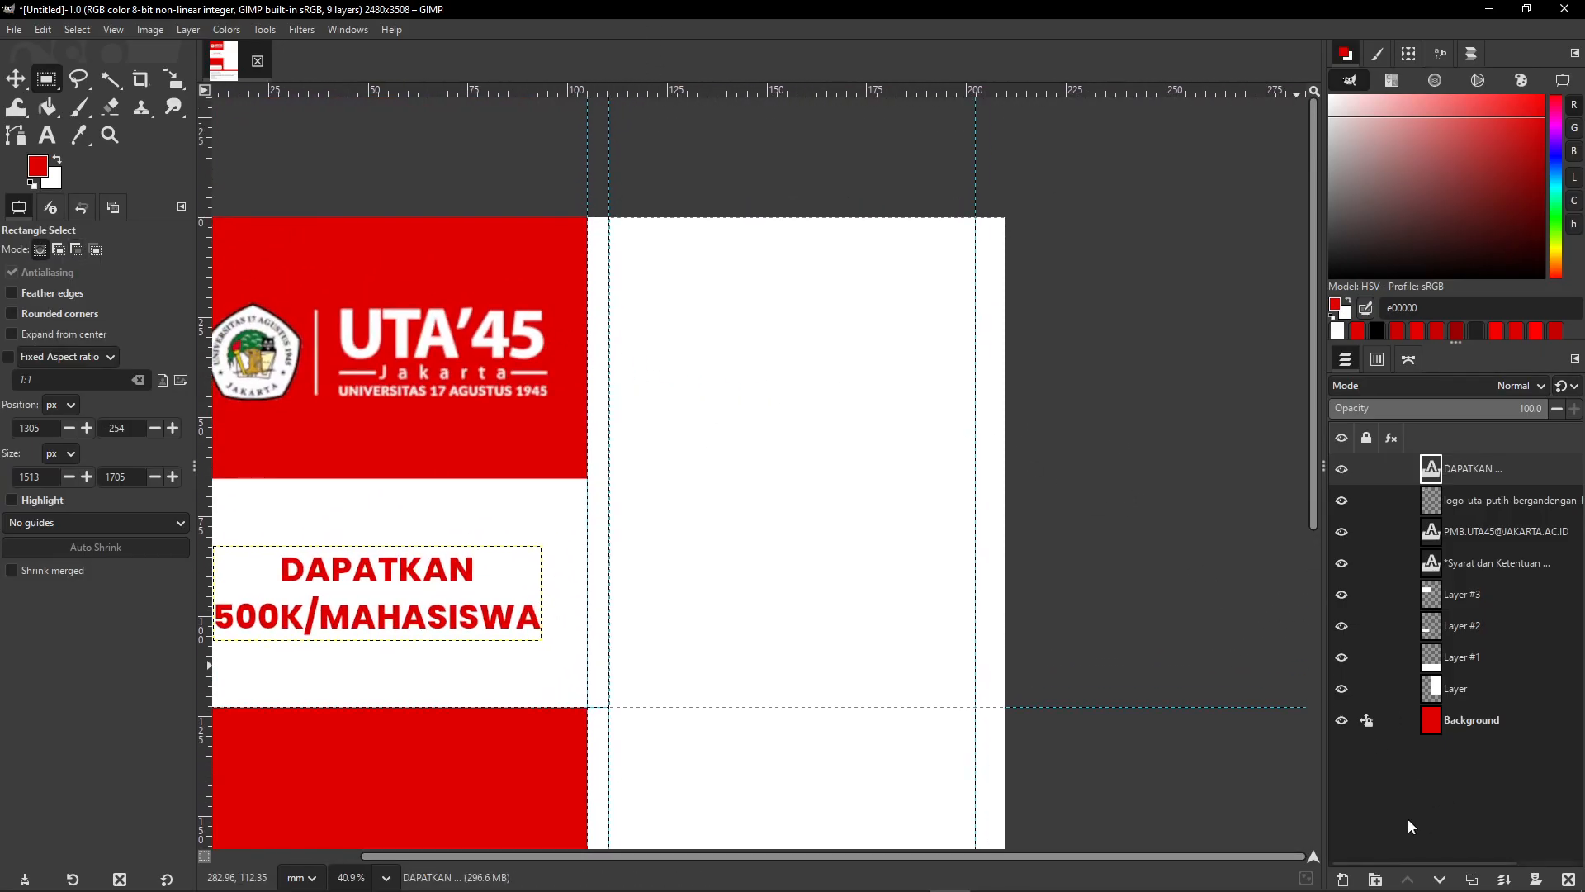
- Add a new transparent layer and bucket-fill the selection with black
click(1344, 880)
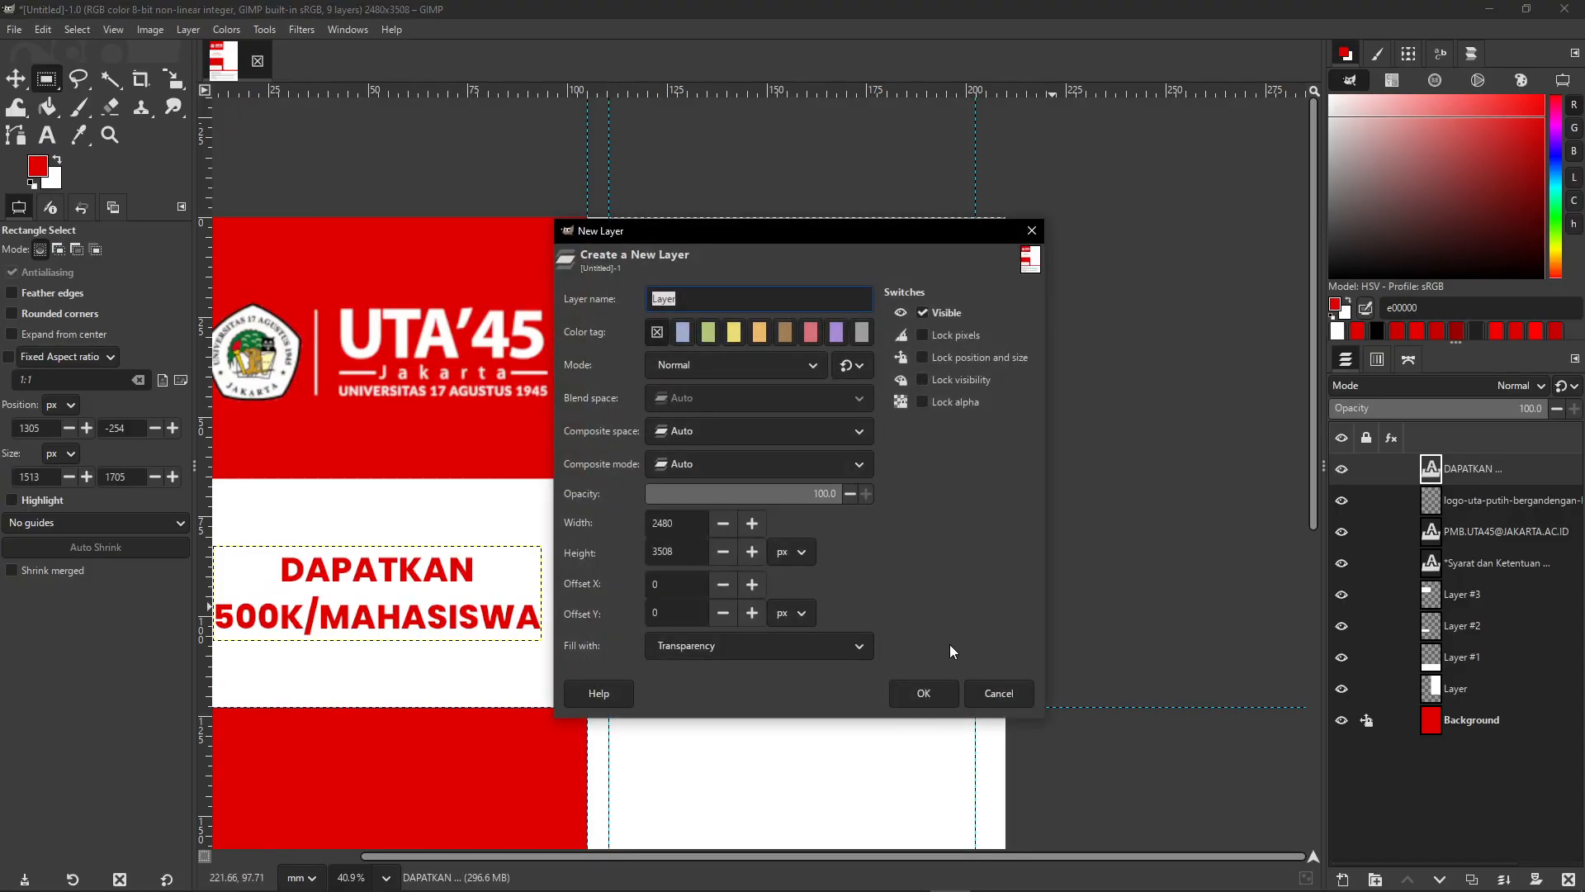
click(924, 691)
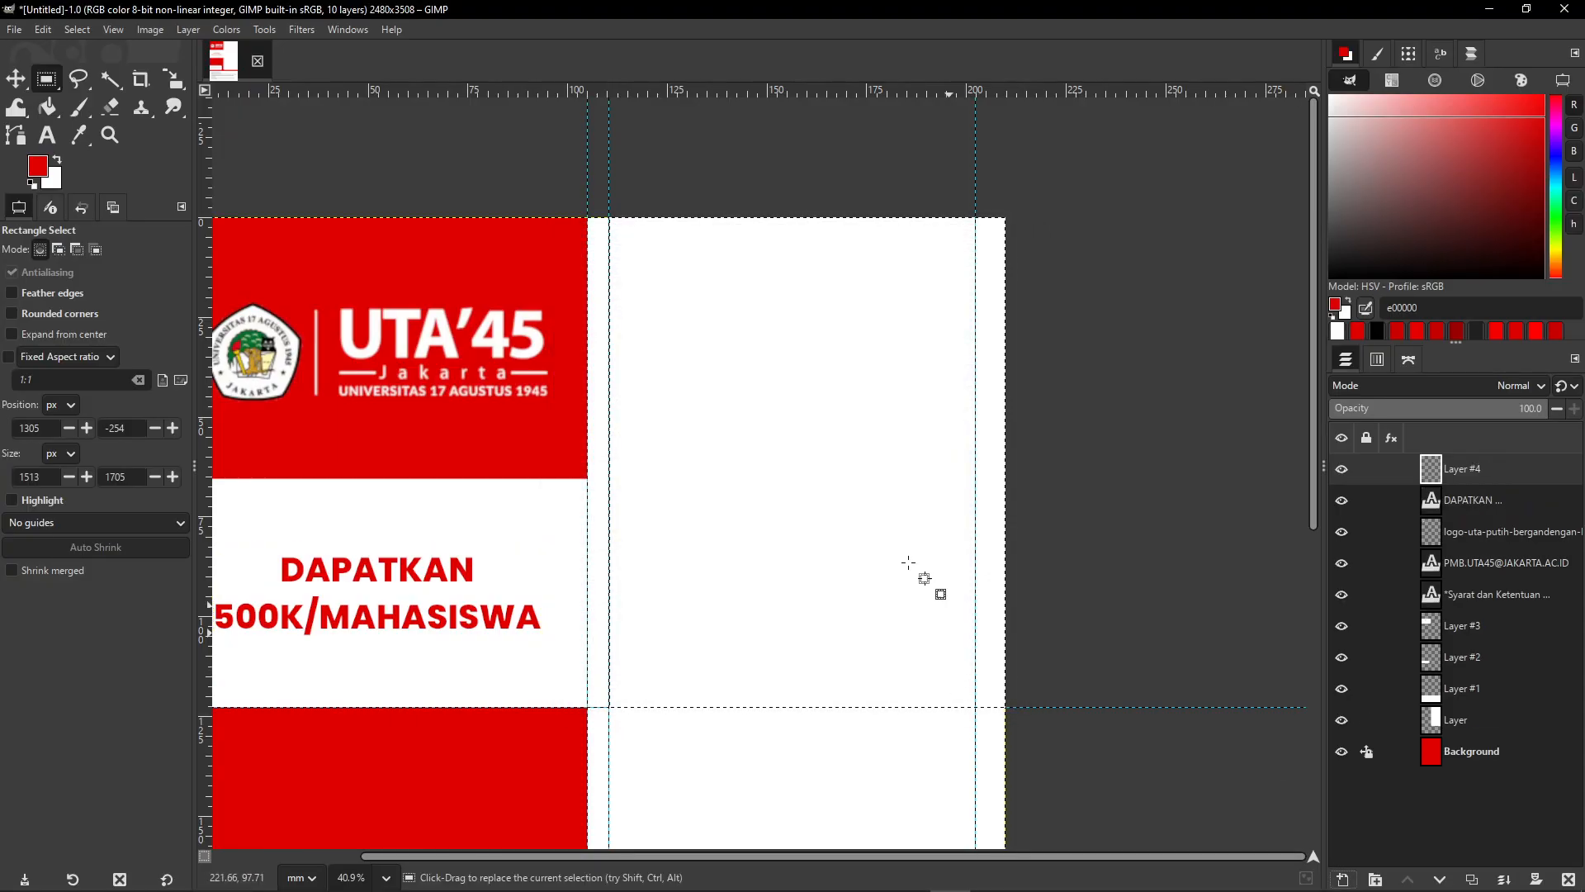
click(33, 173)
click(1008, 462)
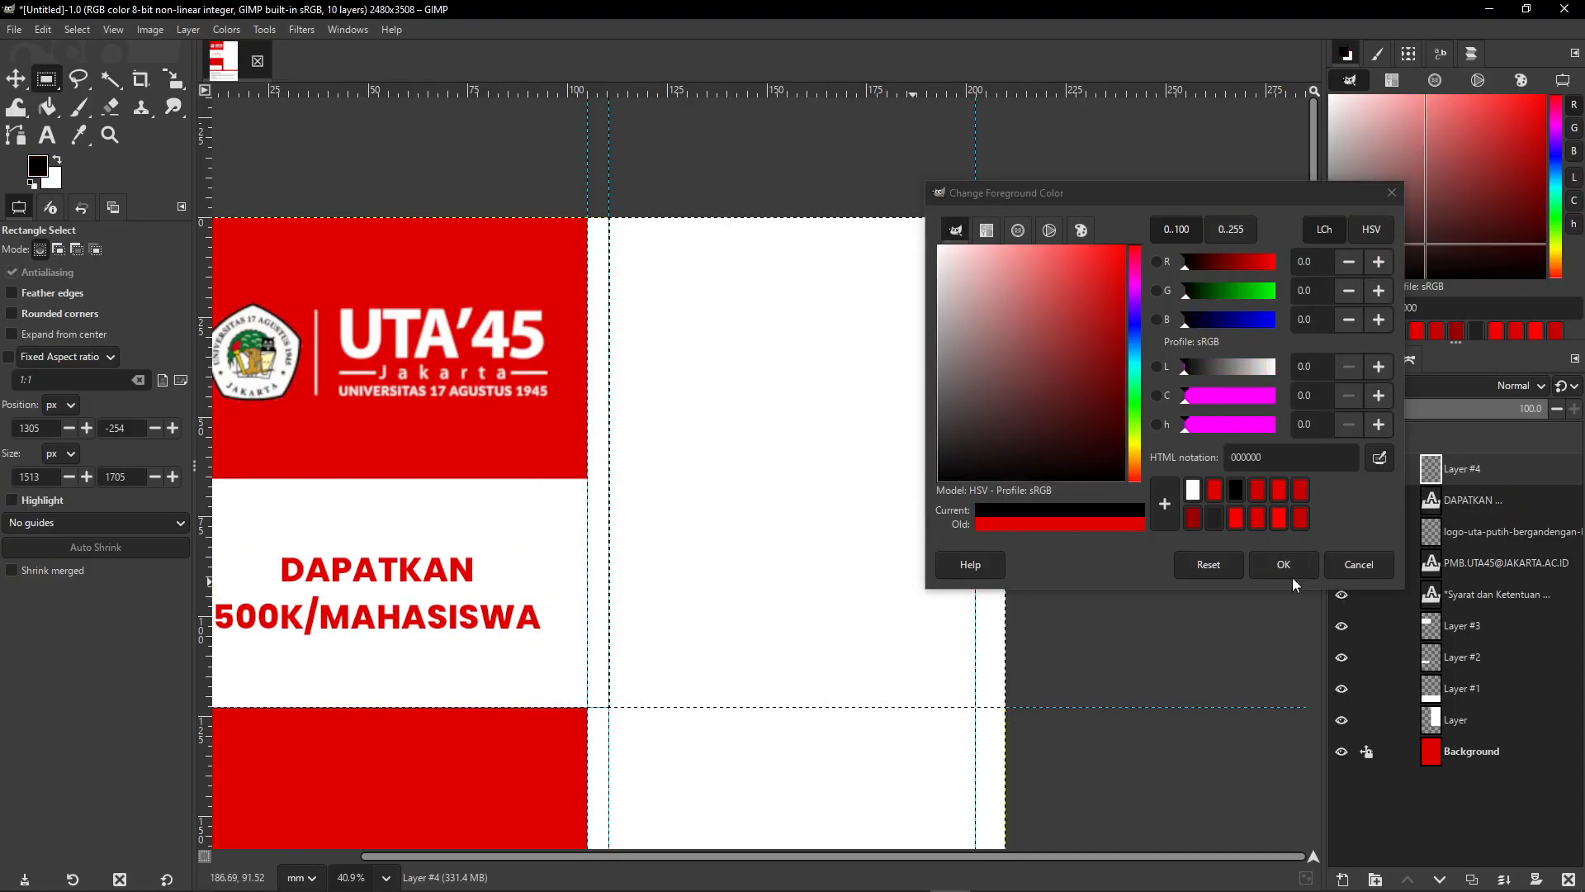
click(1288, 570)
click(47, 107)
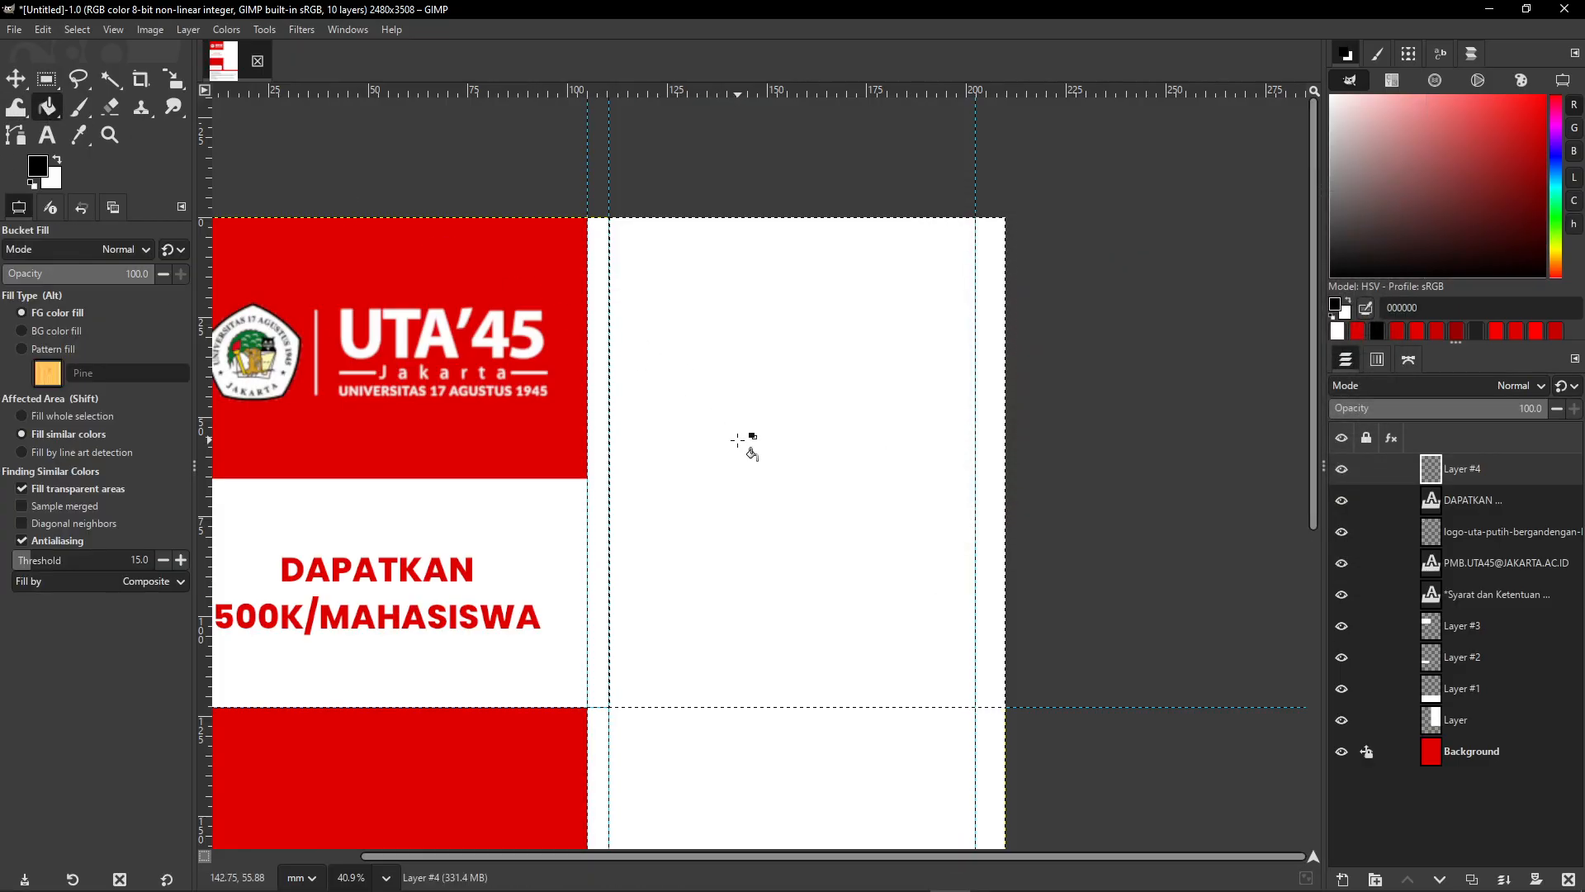
click(738, 440)
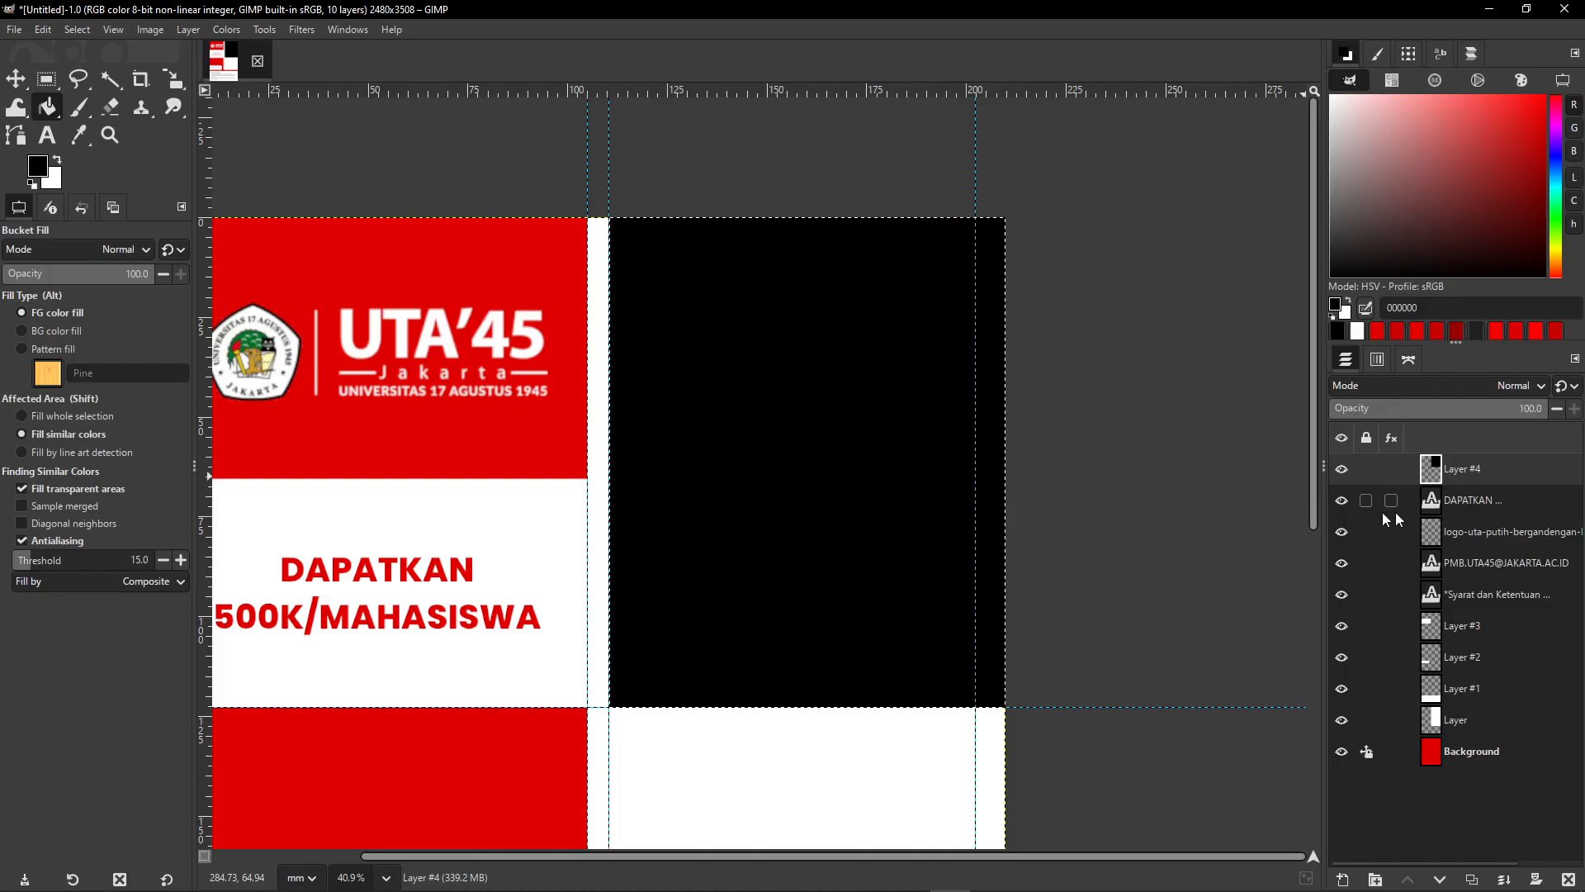
- Clear the selection and bring more of the poster into view
click(85, 30)
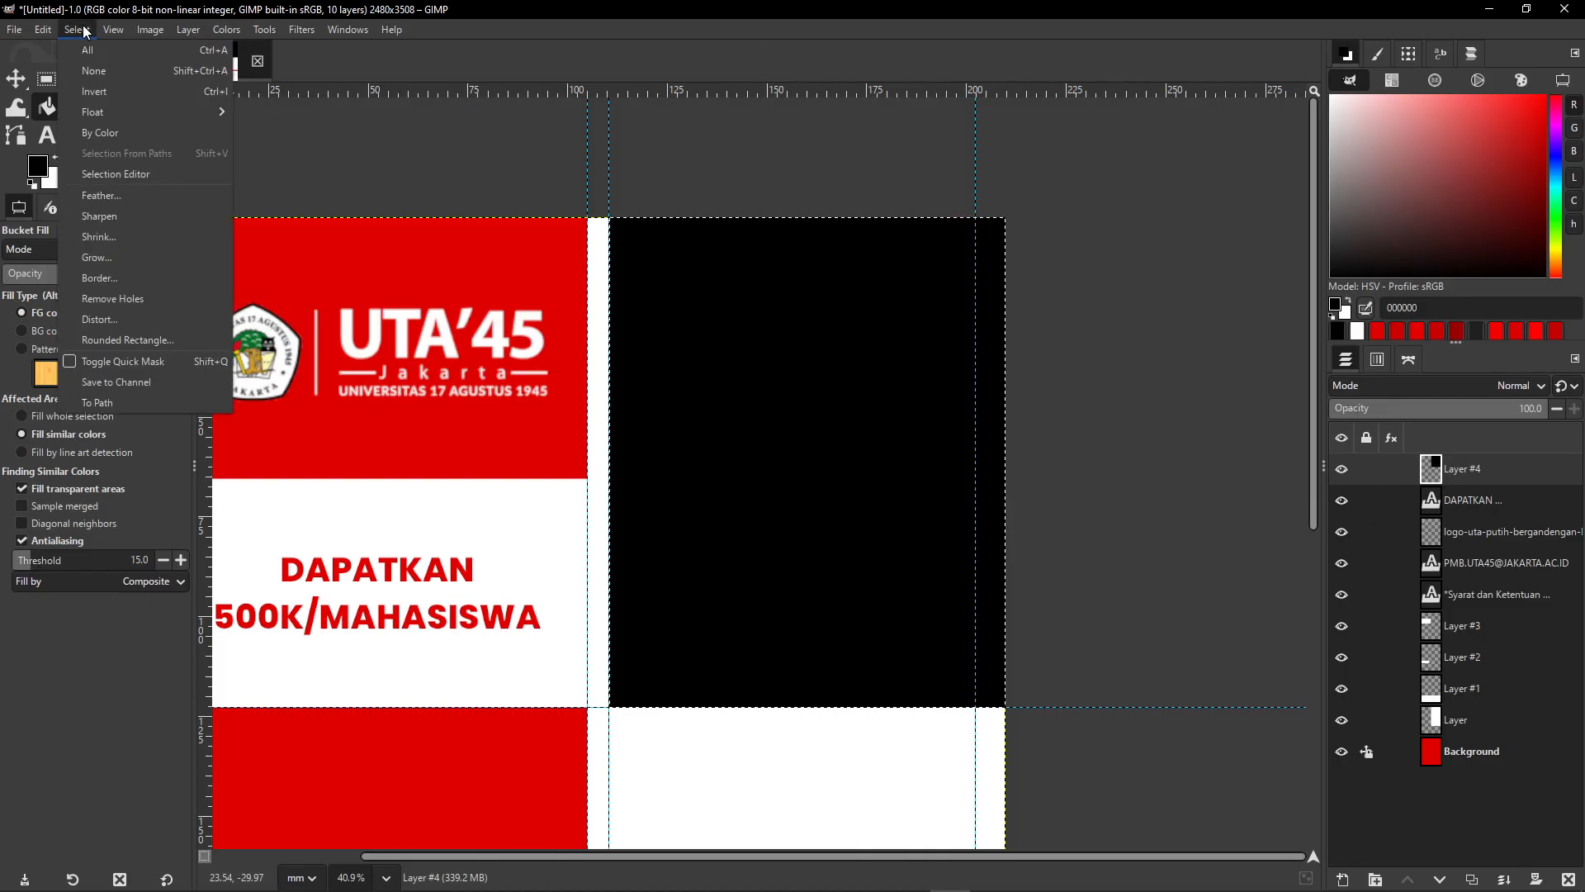
click(88, 74)
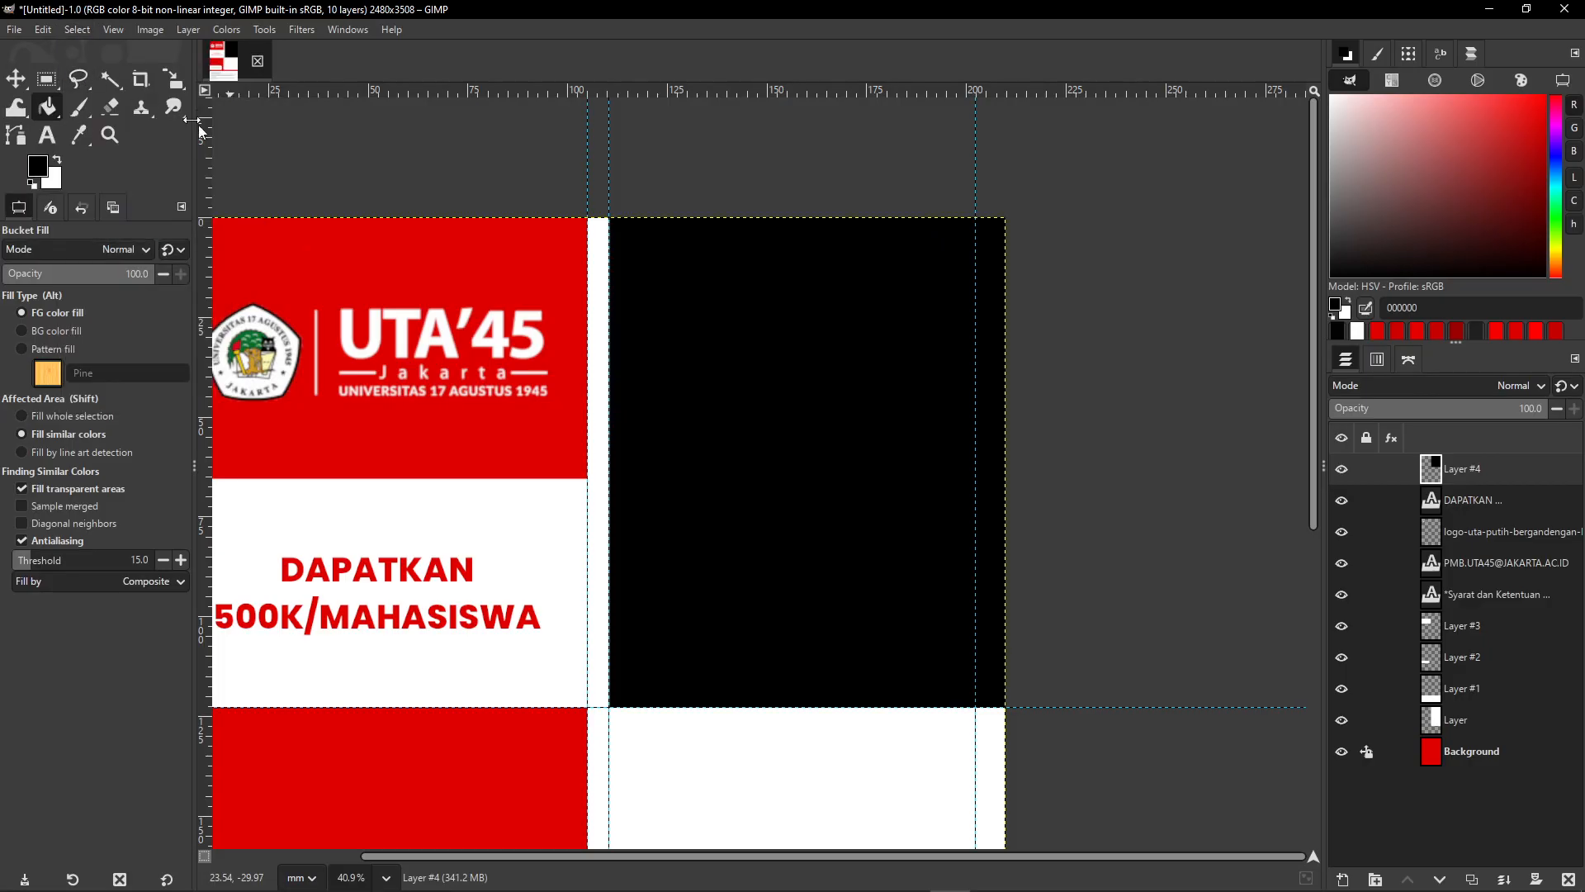
ctrl+scroll(718, 417, down, 3)
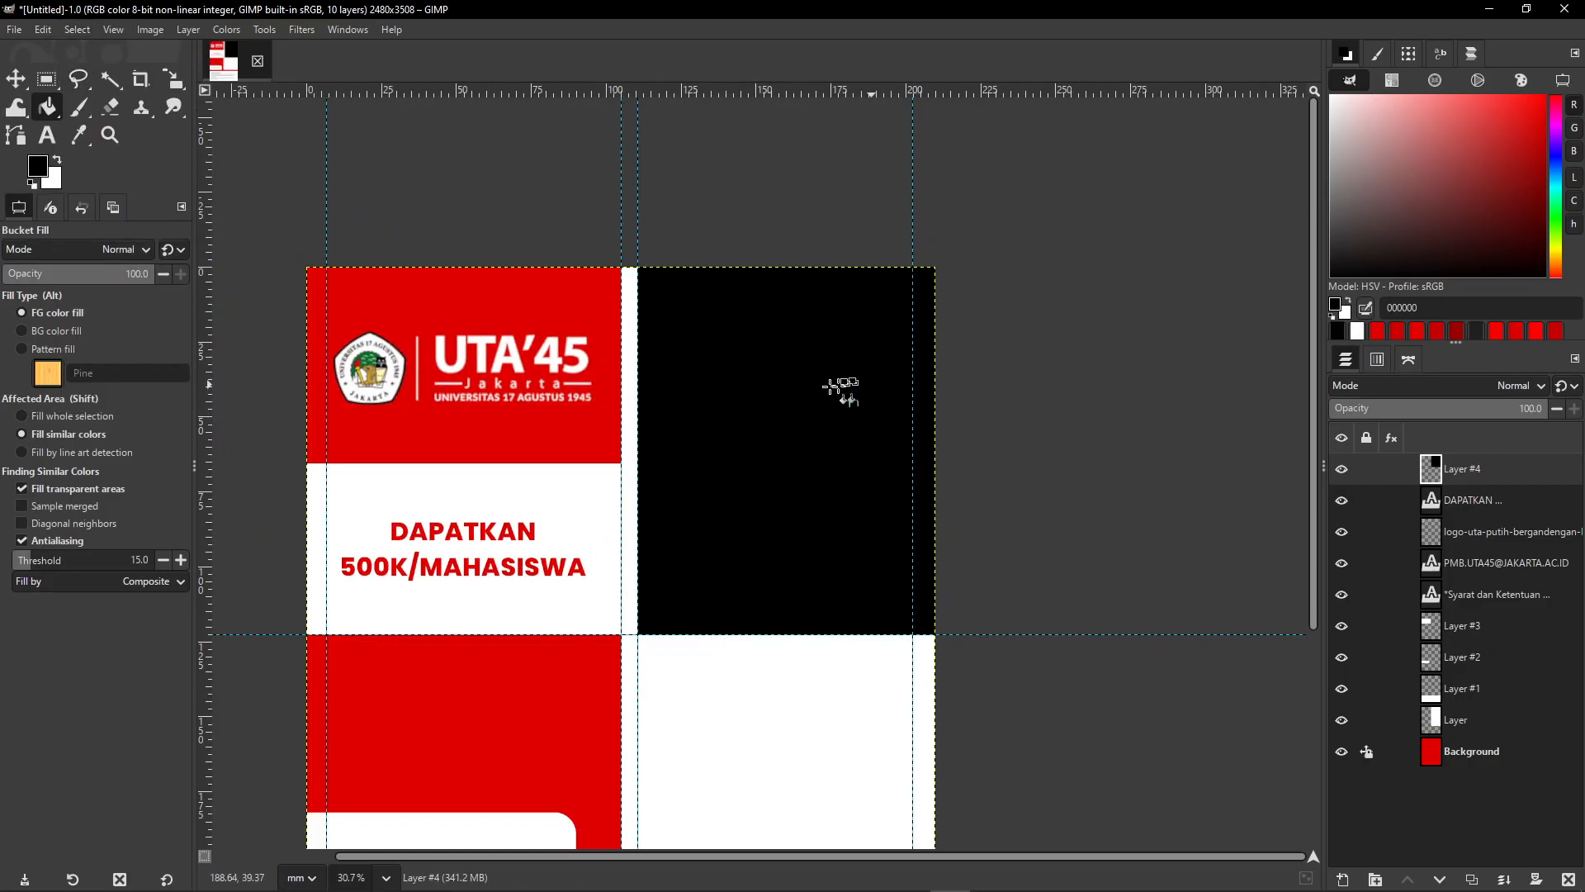
drag(753, 358, 784, 322)
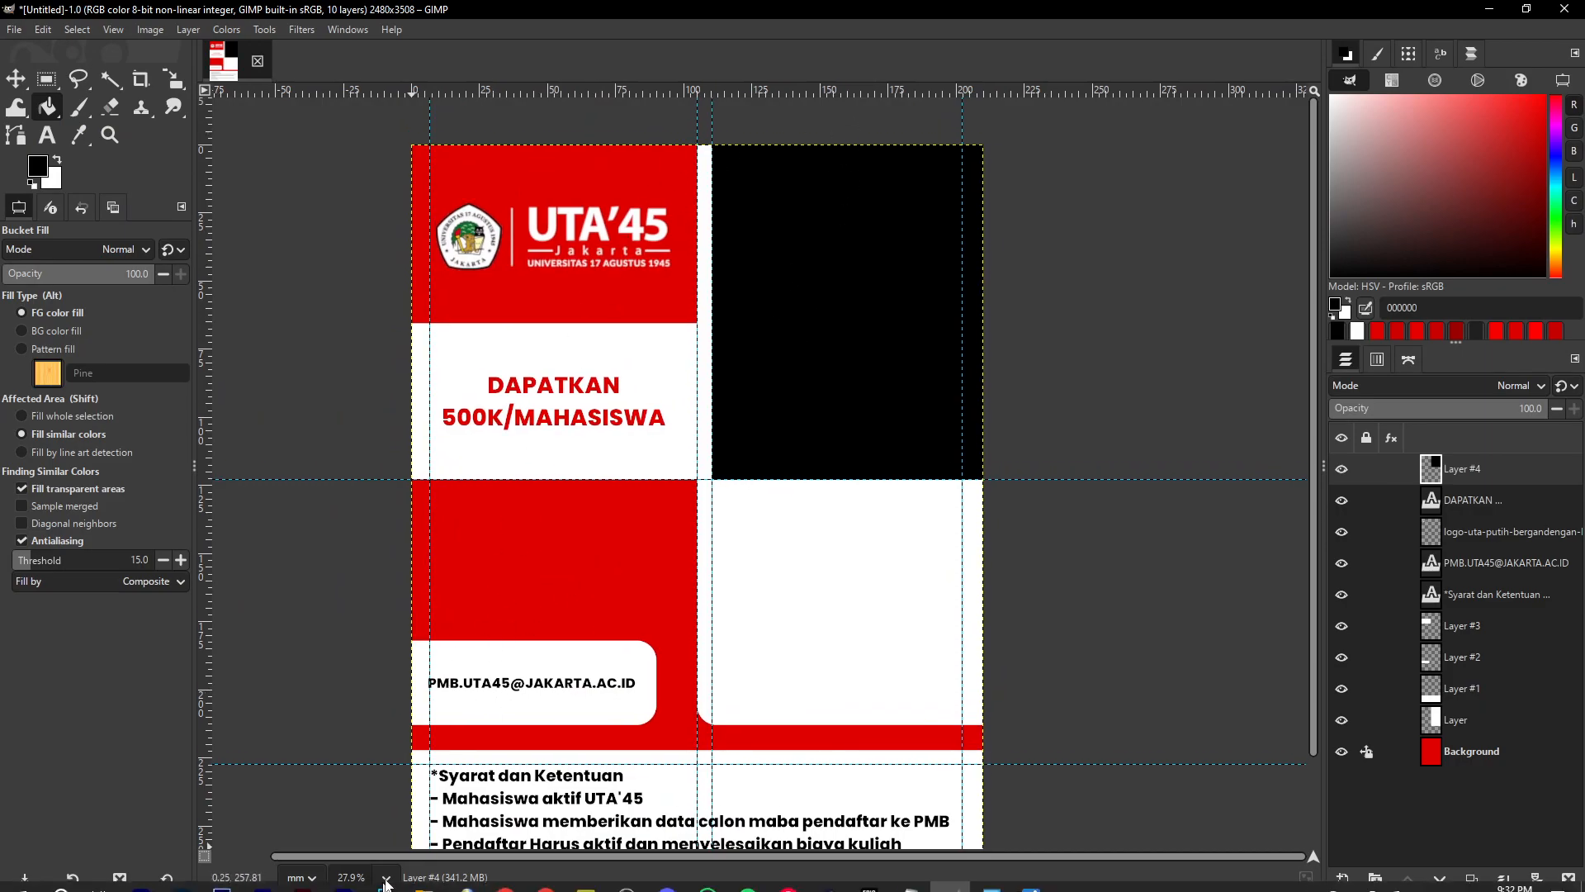
- Drag 'stock foto sgs' from File Explorer's Week 6 folder onto the GIMP poster canvas
click(423, 877)
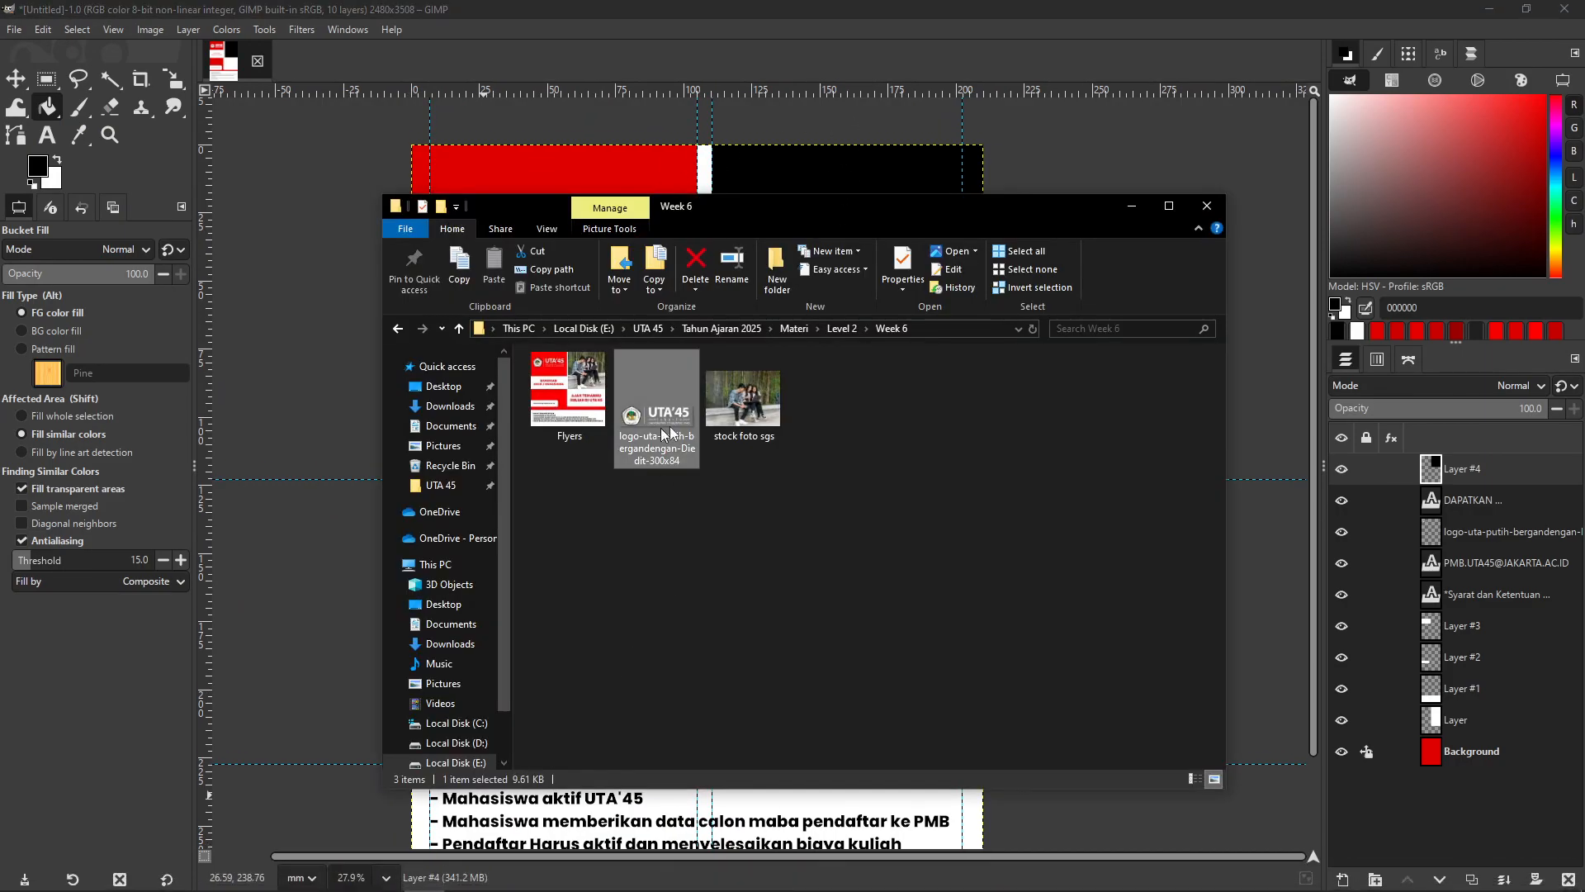
key(Right)
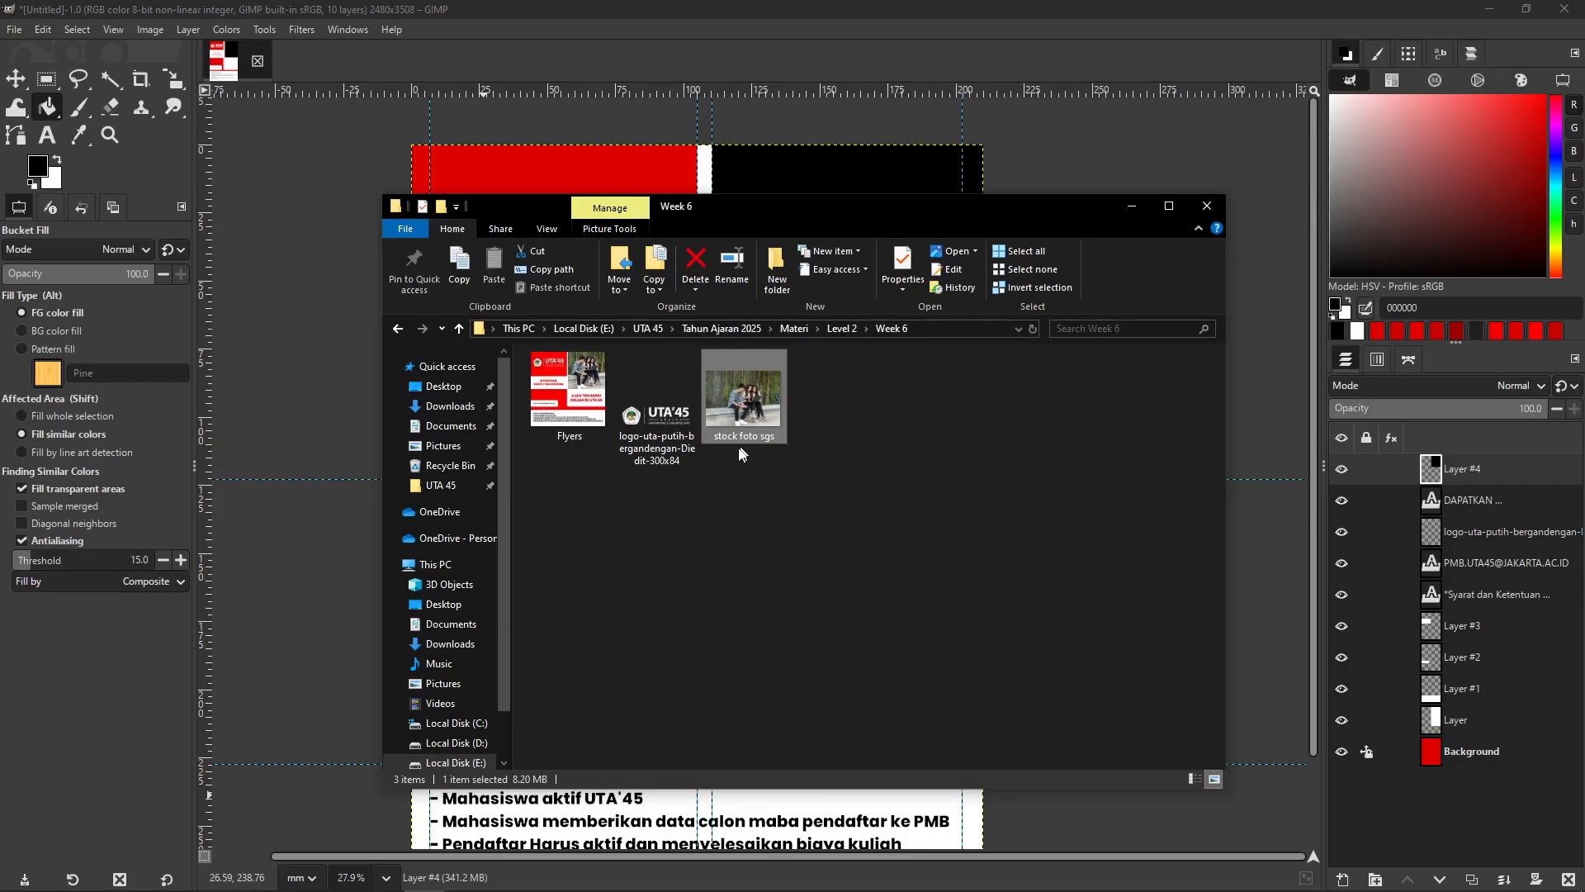
drag(727, 397, 1115, 217)
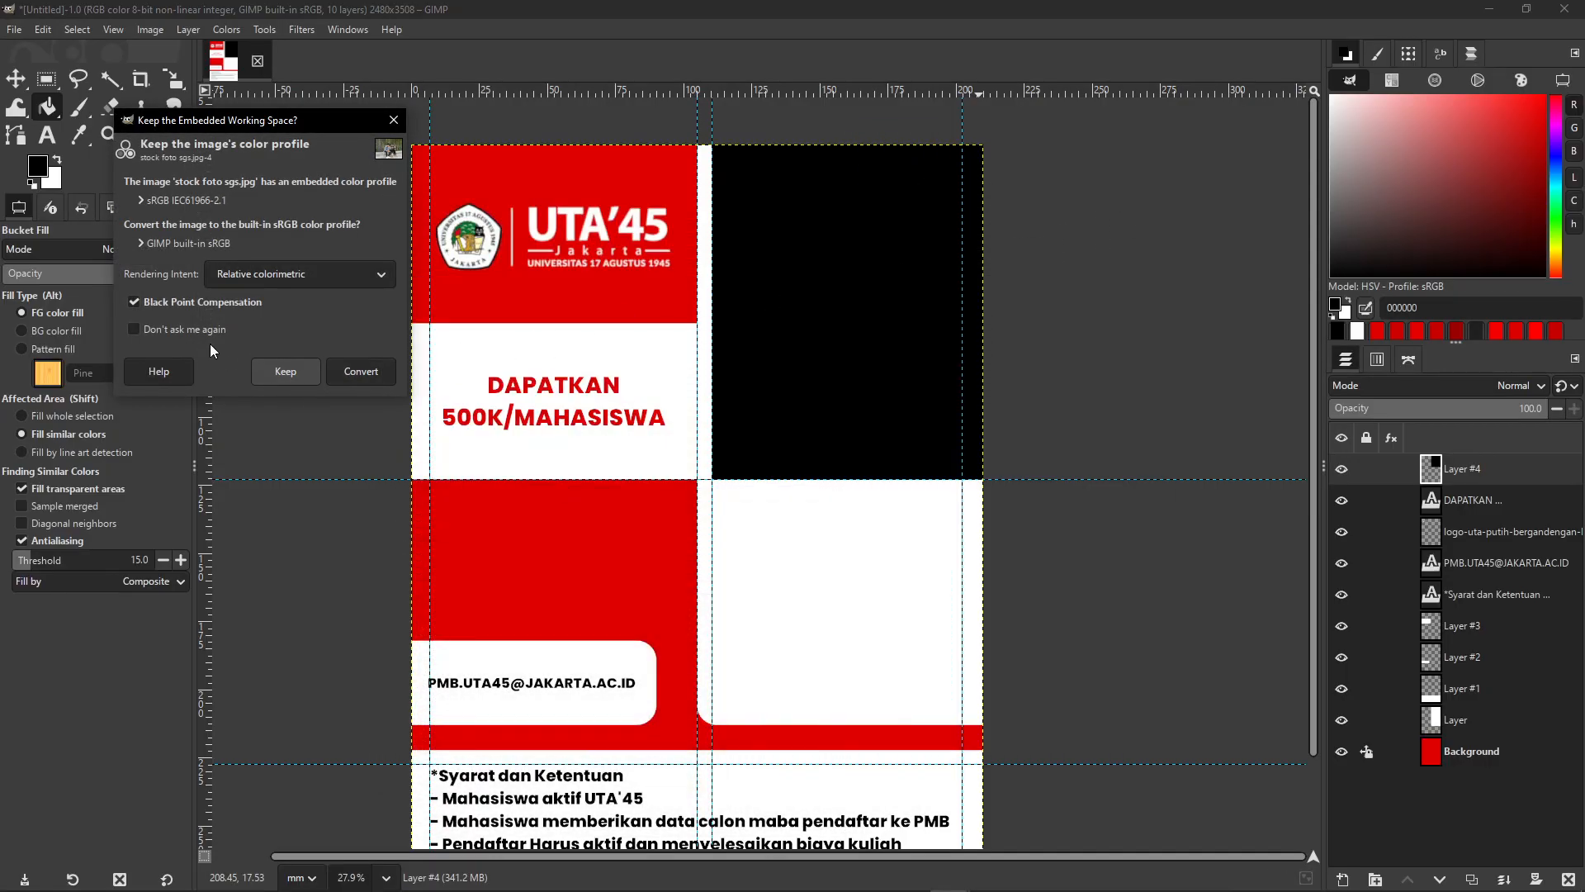
- Convert the dropped photo to GIMP's built-in sRGB and shrink it from its bottom-left corner
click(345, 374)
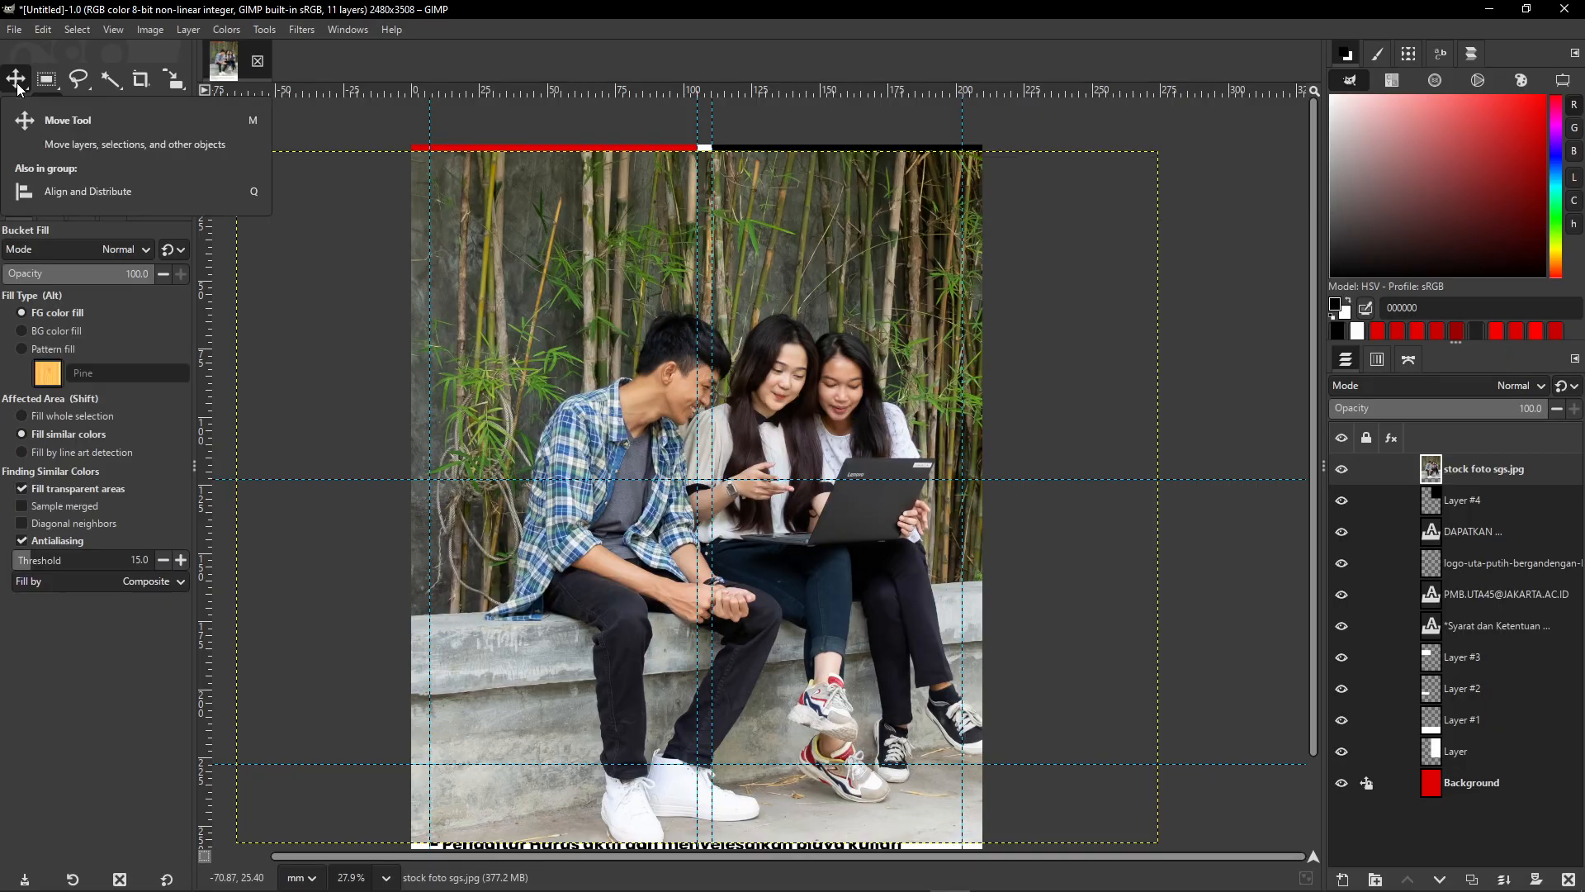
key(shift+s)
click(921, 382)
scroll(792, 488, down, 1)
drag(381, 749, 670, 535)
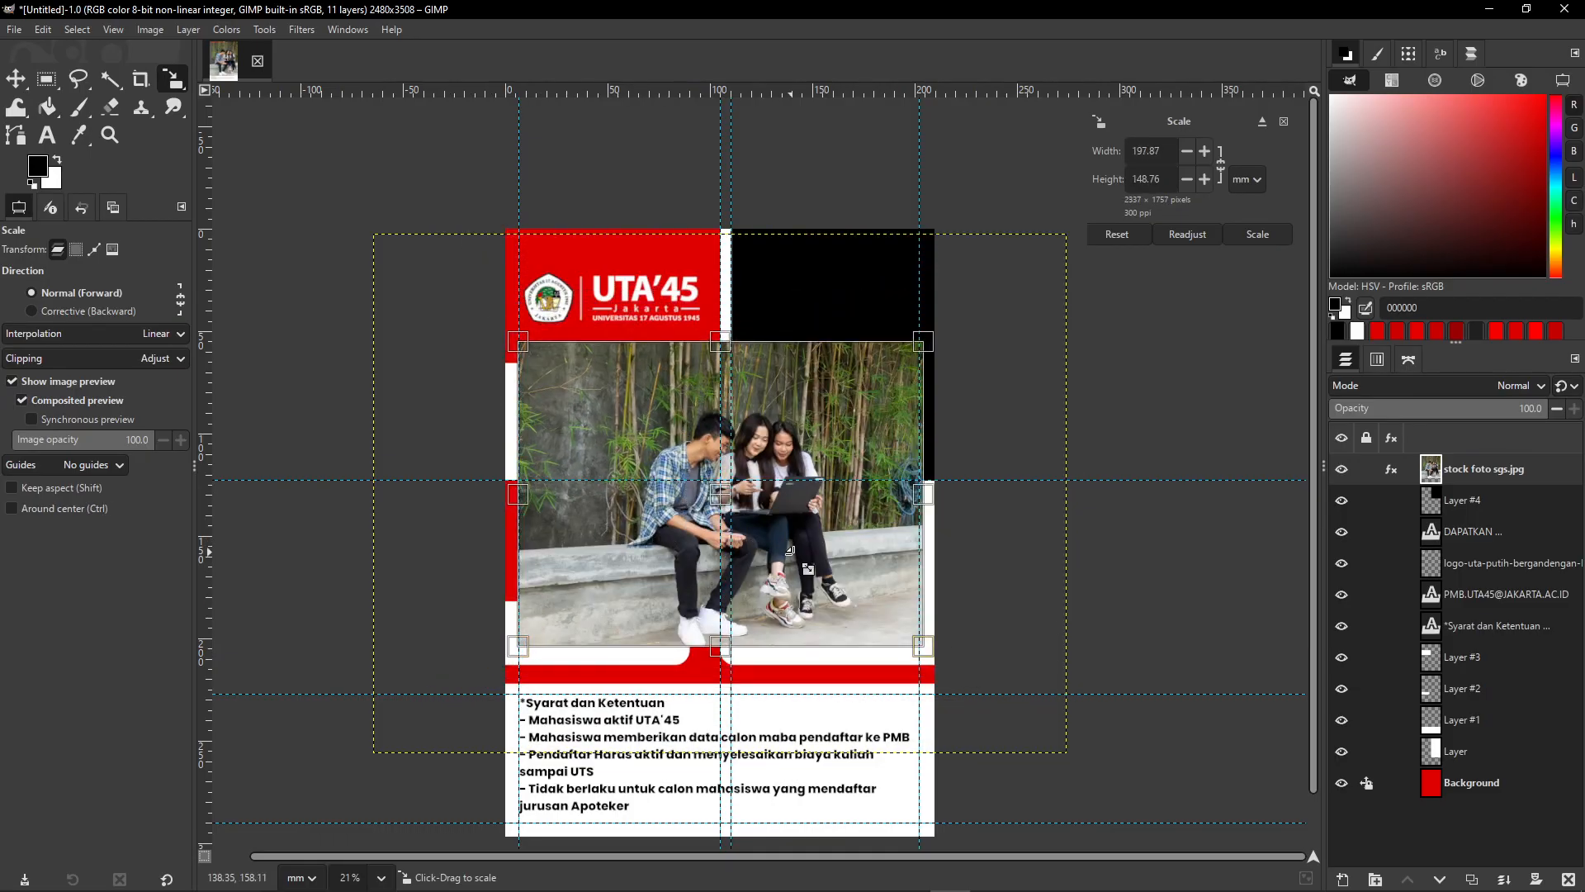
- Move the scaled photo up and right over the upper-right area and apply the scale
scroll(826, 569, up, 1)
drag(694, 475, 863, 238)
scroll(830, 384, up, 1)
drag(831, 384, 779, 497)
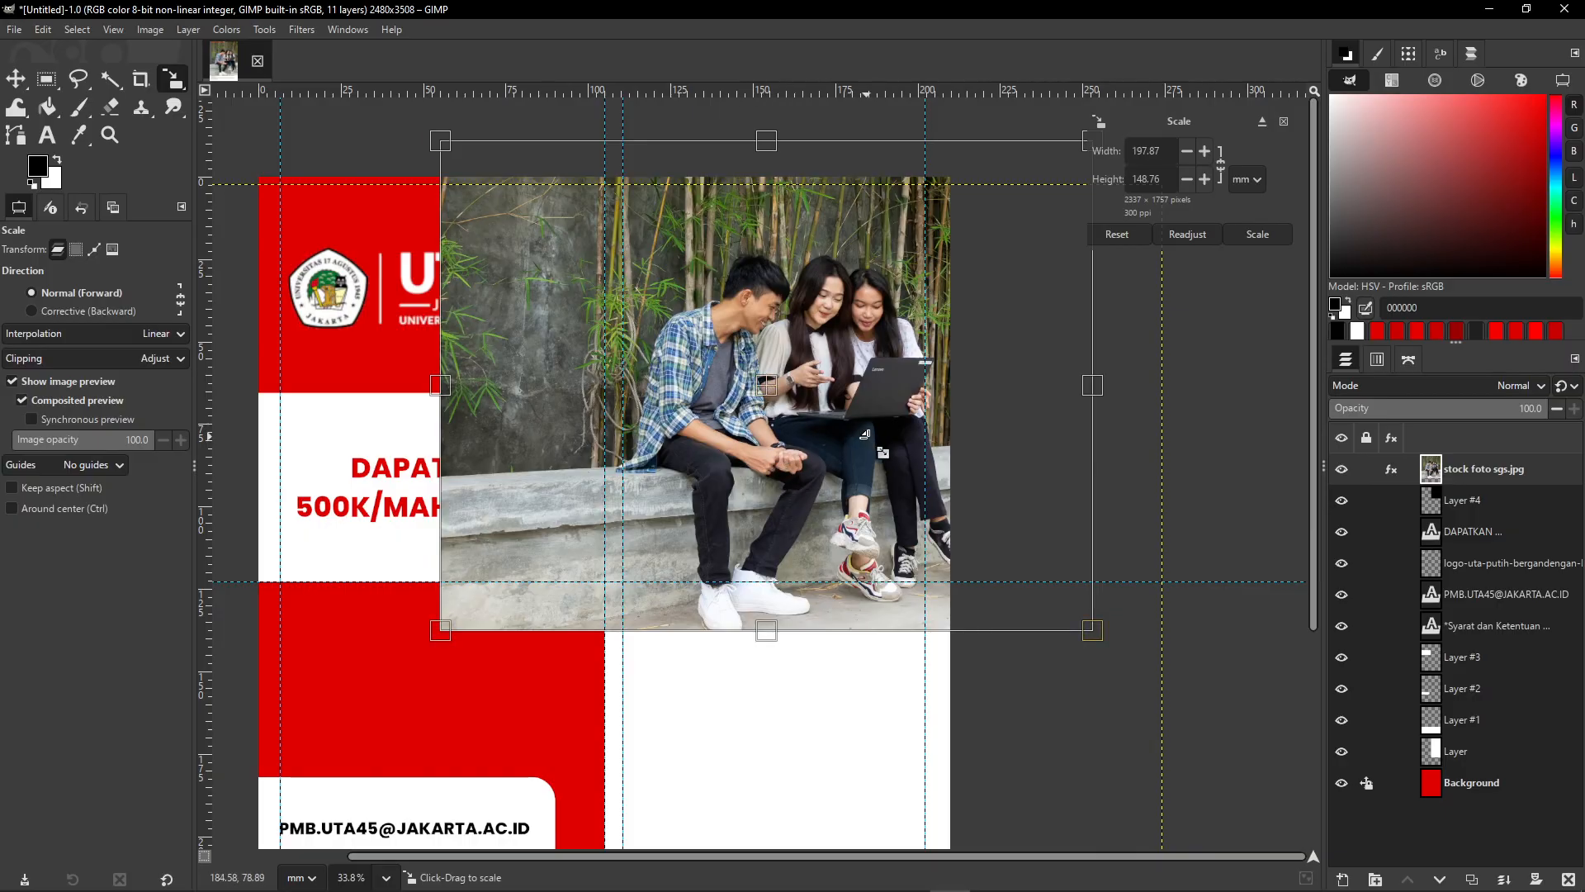
scroll(876, 443, up, 1)
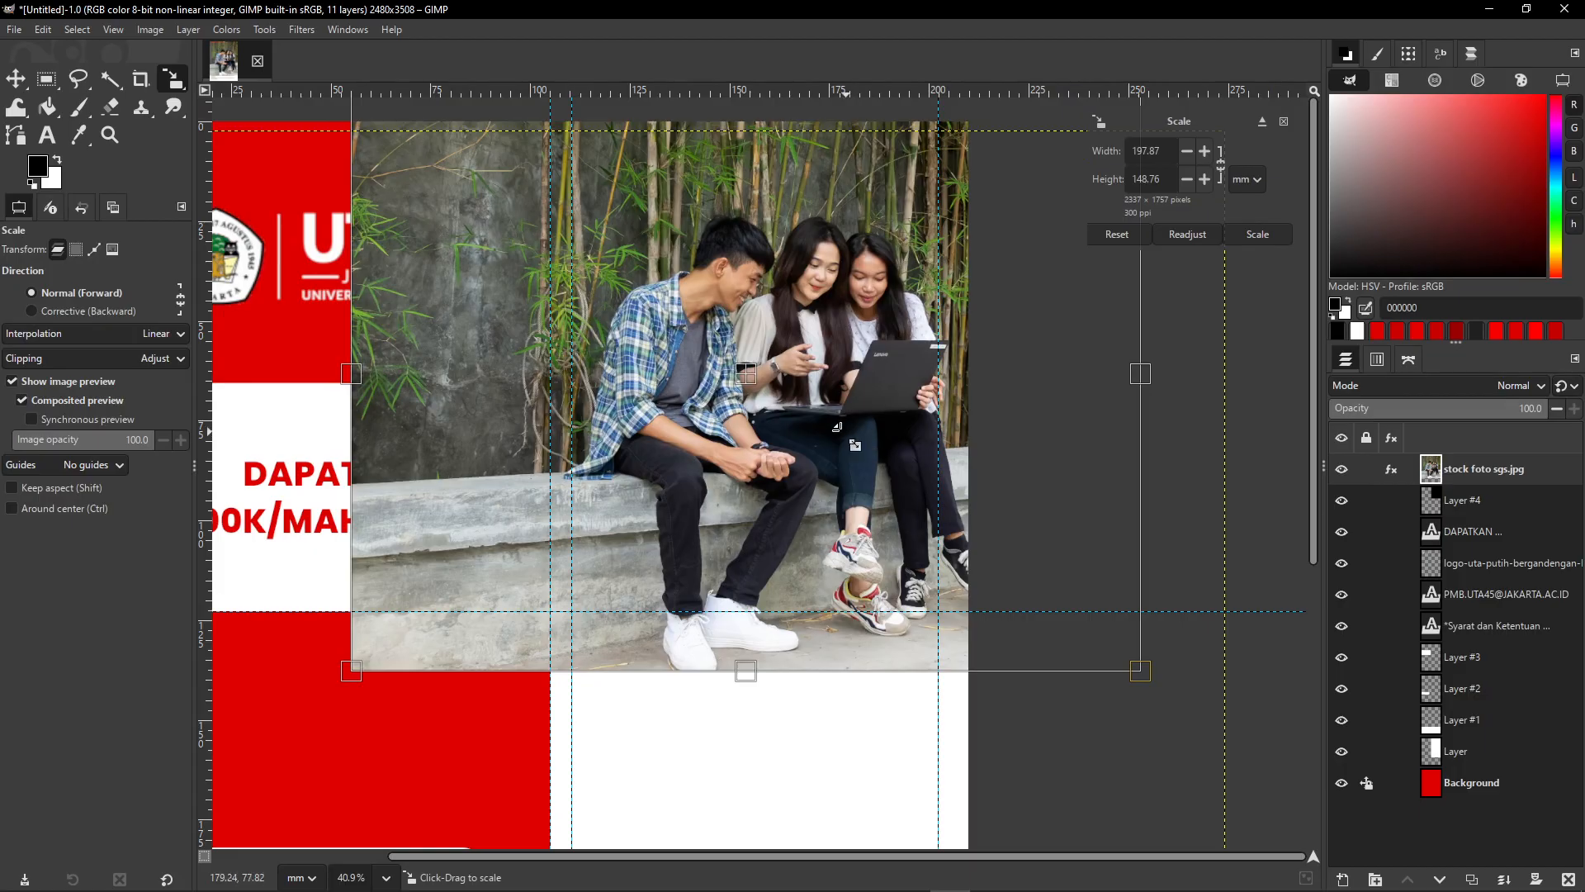
scroll(817, 429, up, 1)
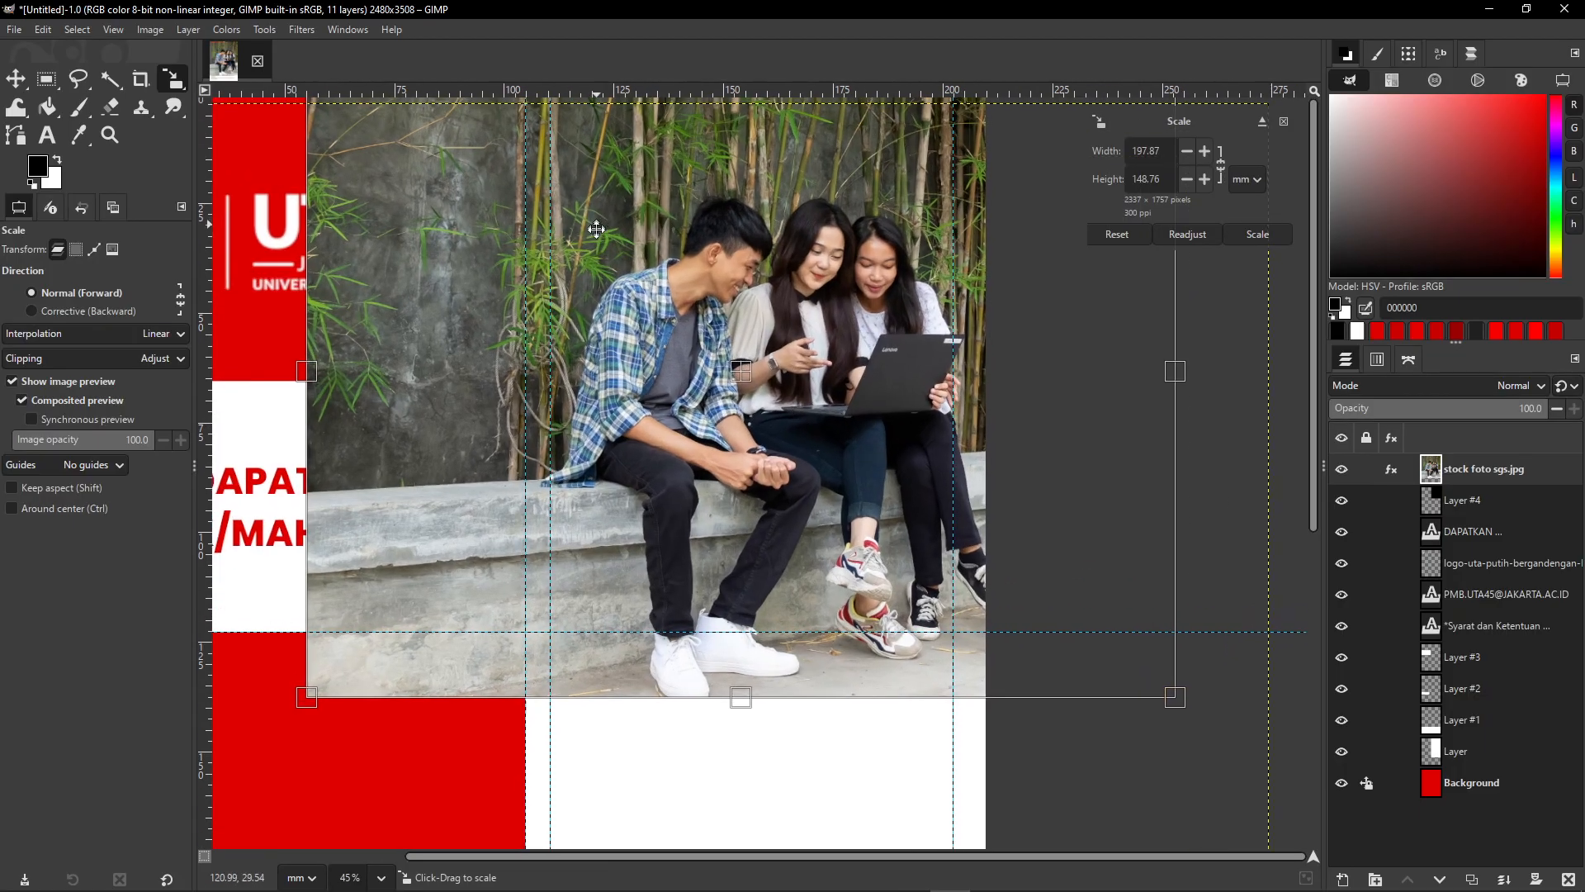
drag(596, 225, 590, 308)
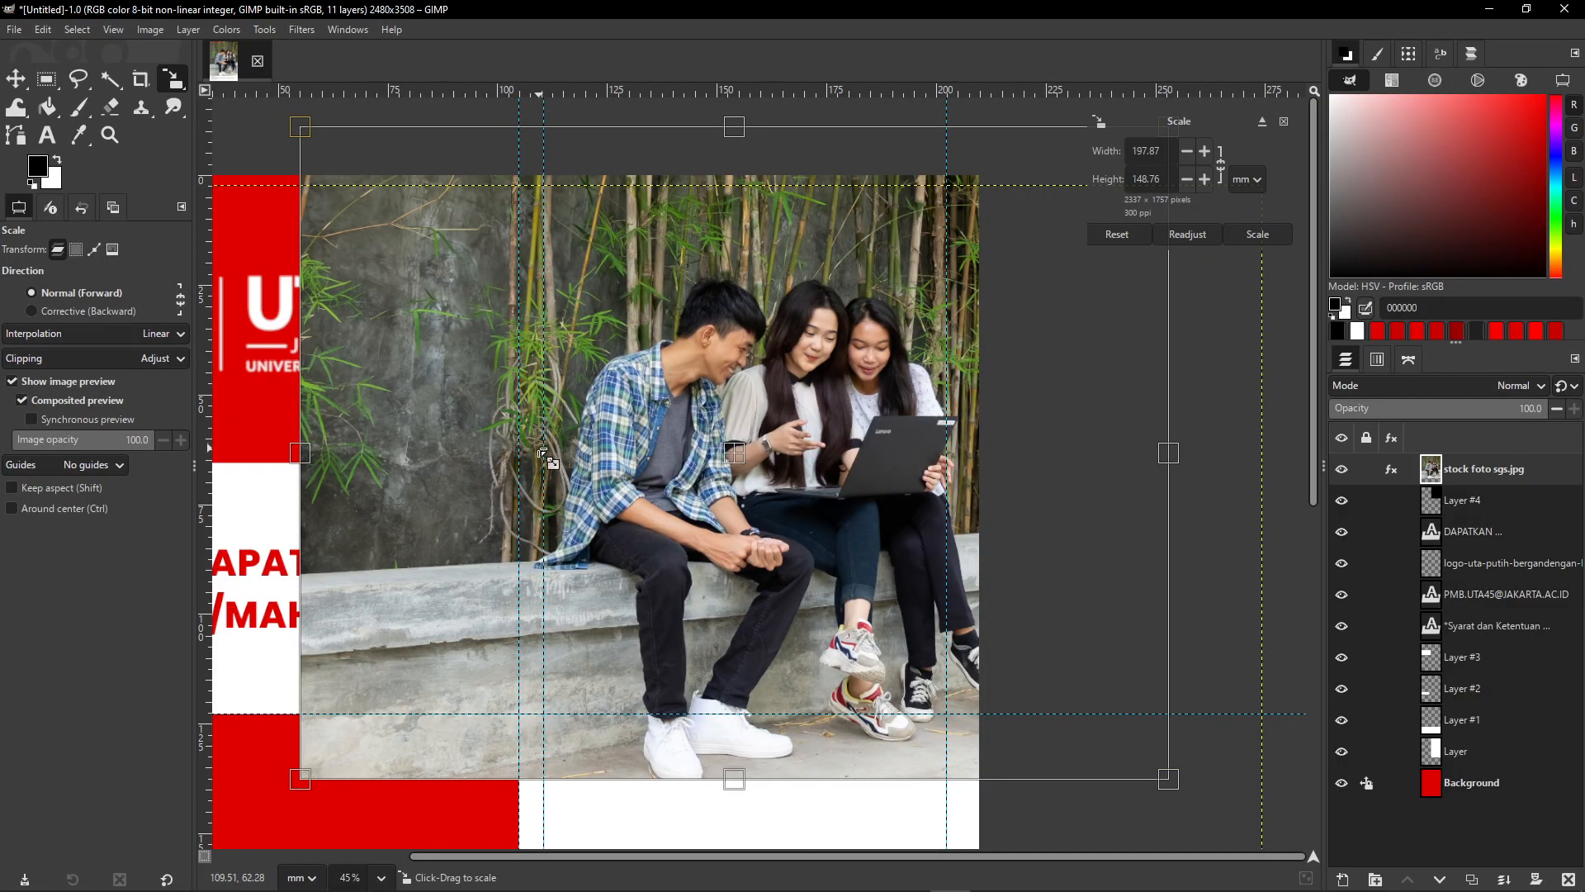
scroll(544, 455, up, 2)
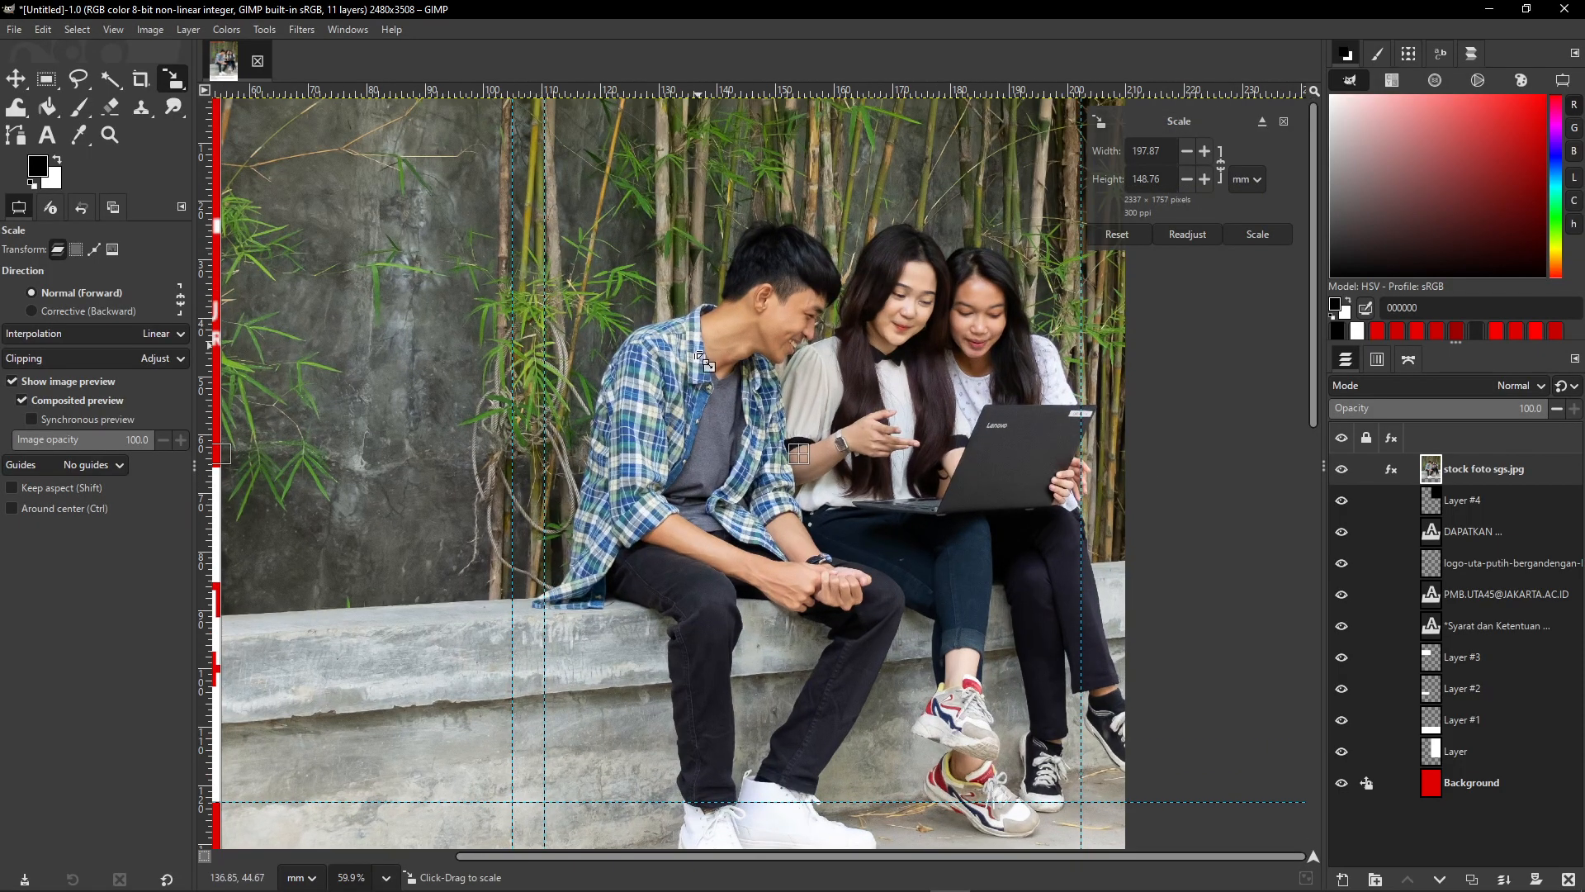
scroll(702, 351, down, 2)
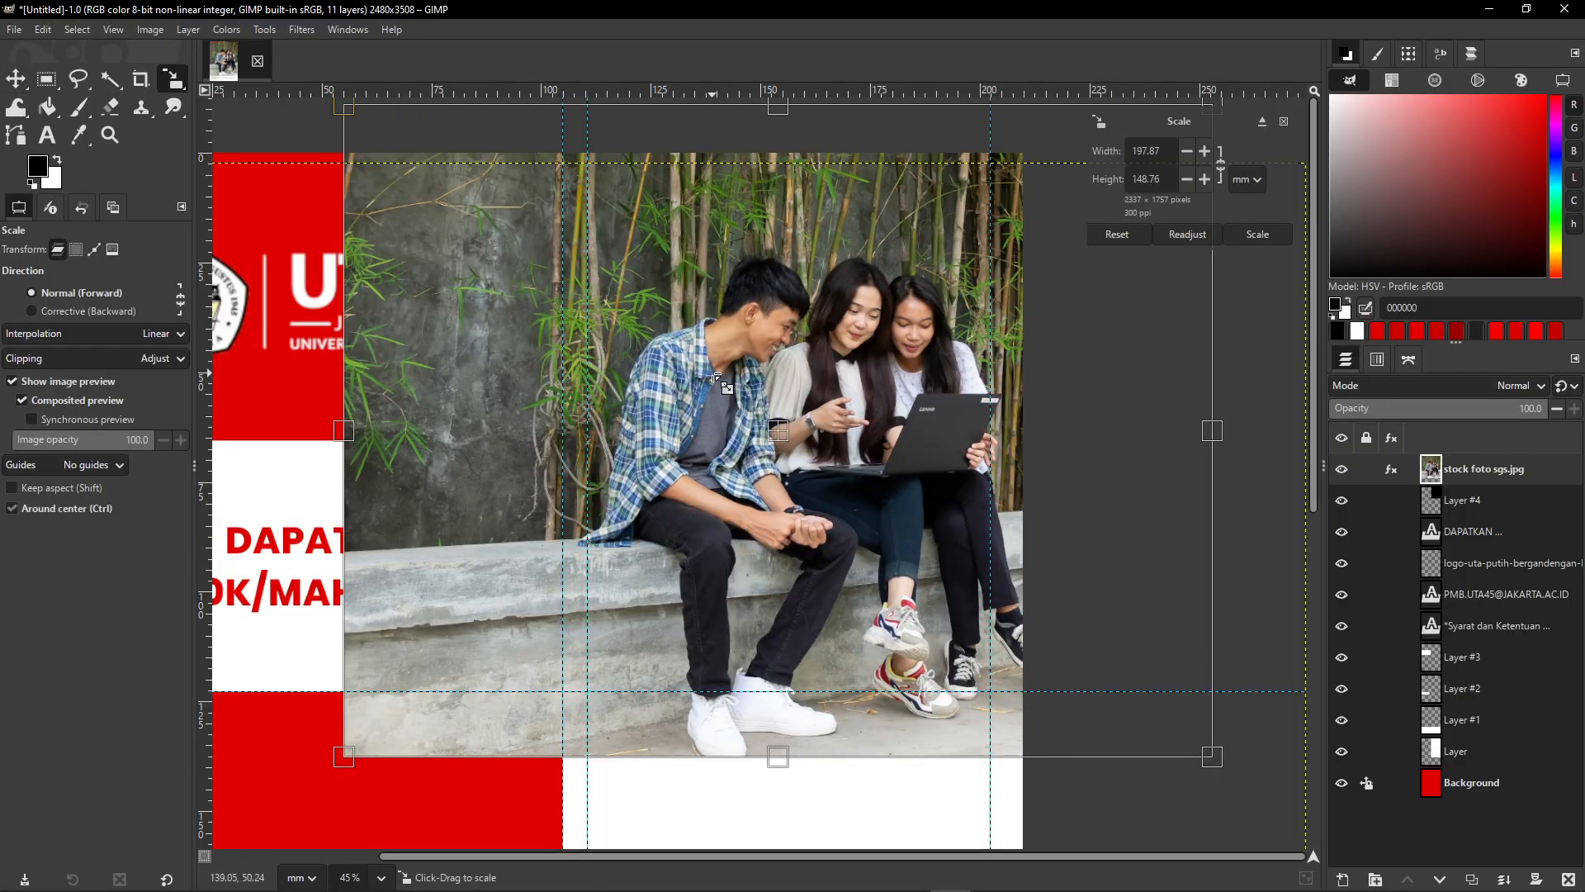
scroll(715, 378, down, 1)
key(Return)
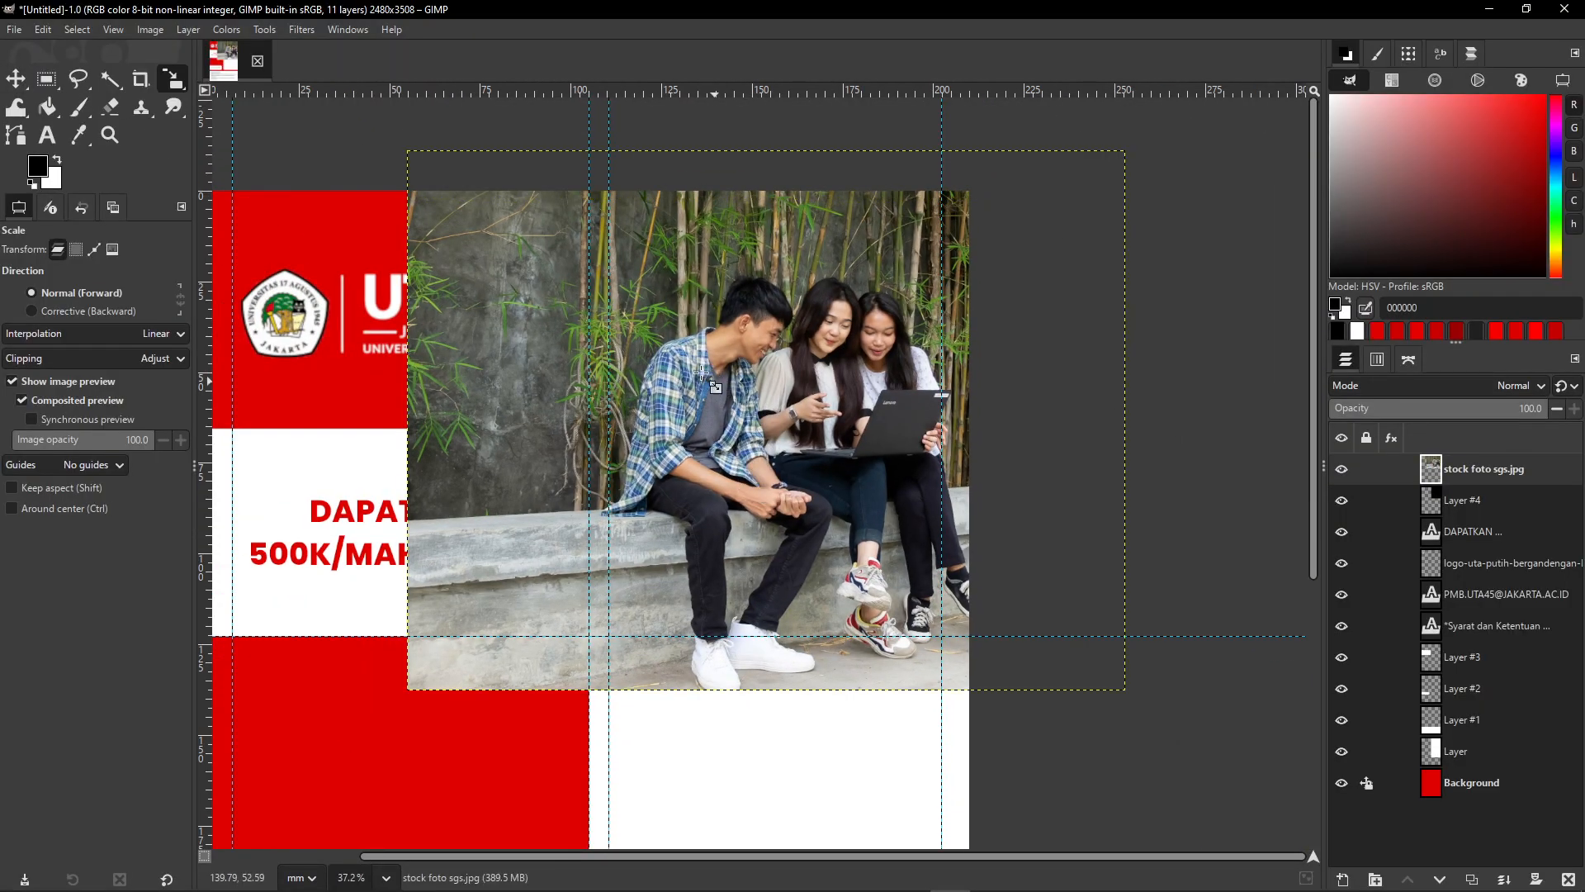
- With the Move tool, nudge the photo four pixels left, two up, then four right
click(20, 81)
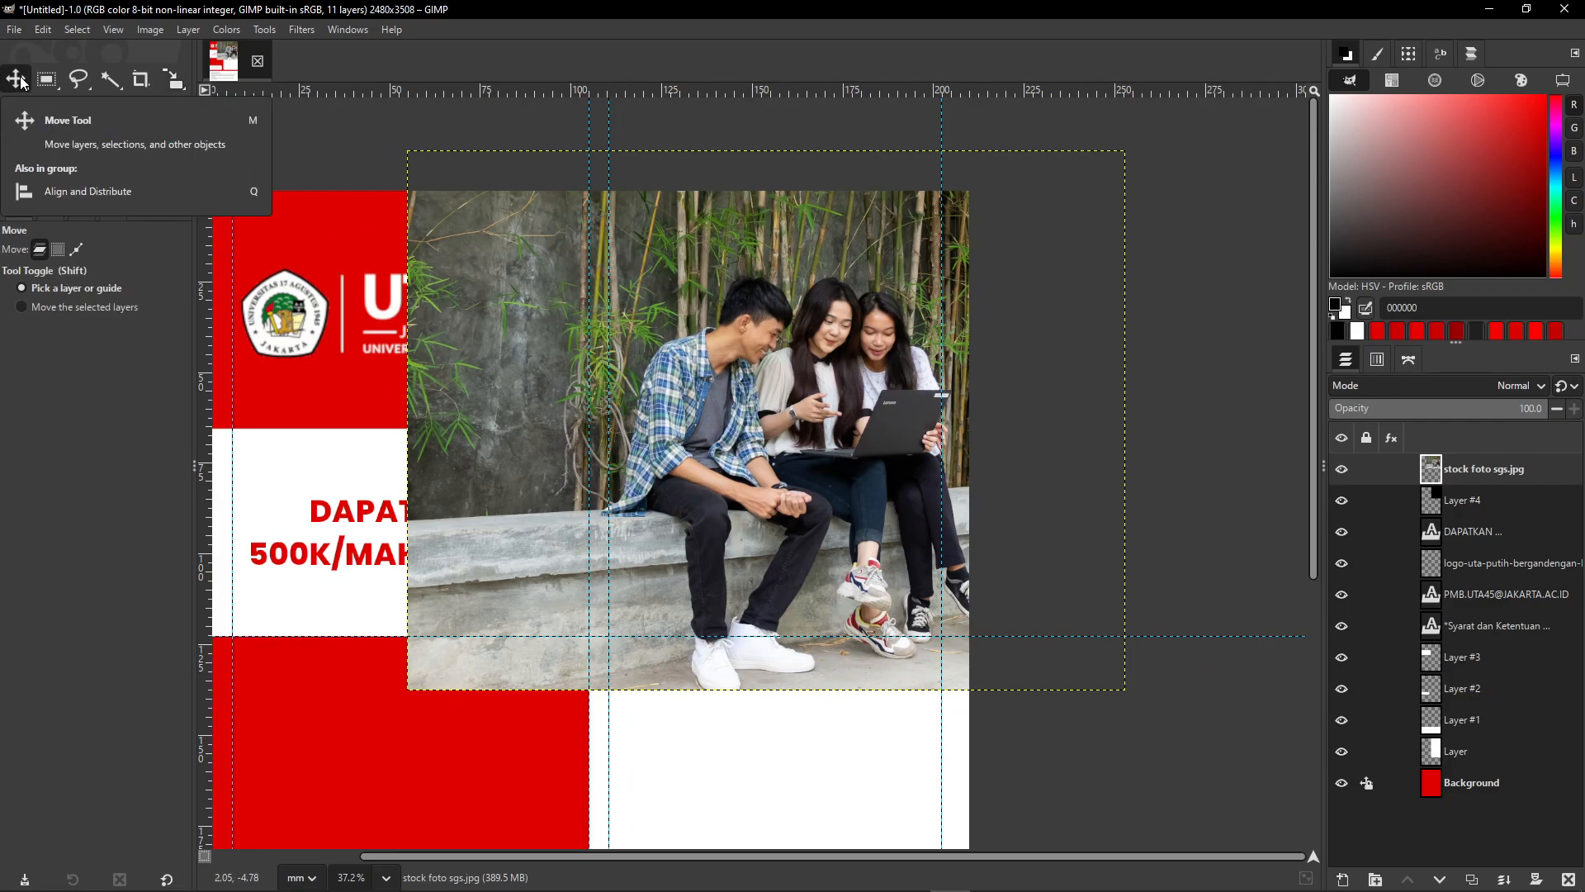
key(Left)
key(Left)
key(Left)
key(Left)
key(Left)
key(Left)
key(Left)
key(Left)
key(Left)
key(Left)
key(Left)
key(Left)
key(Left)
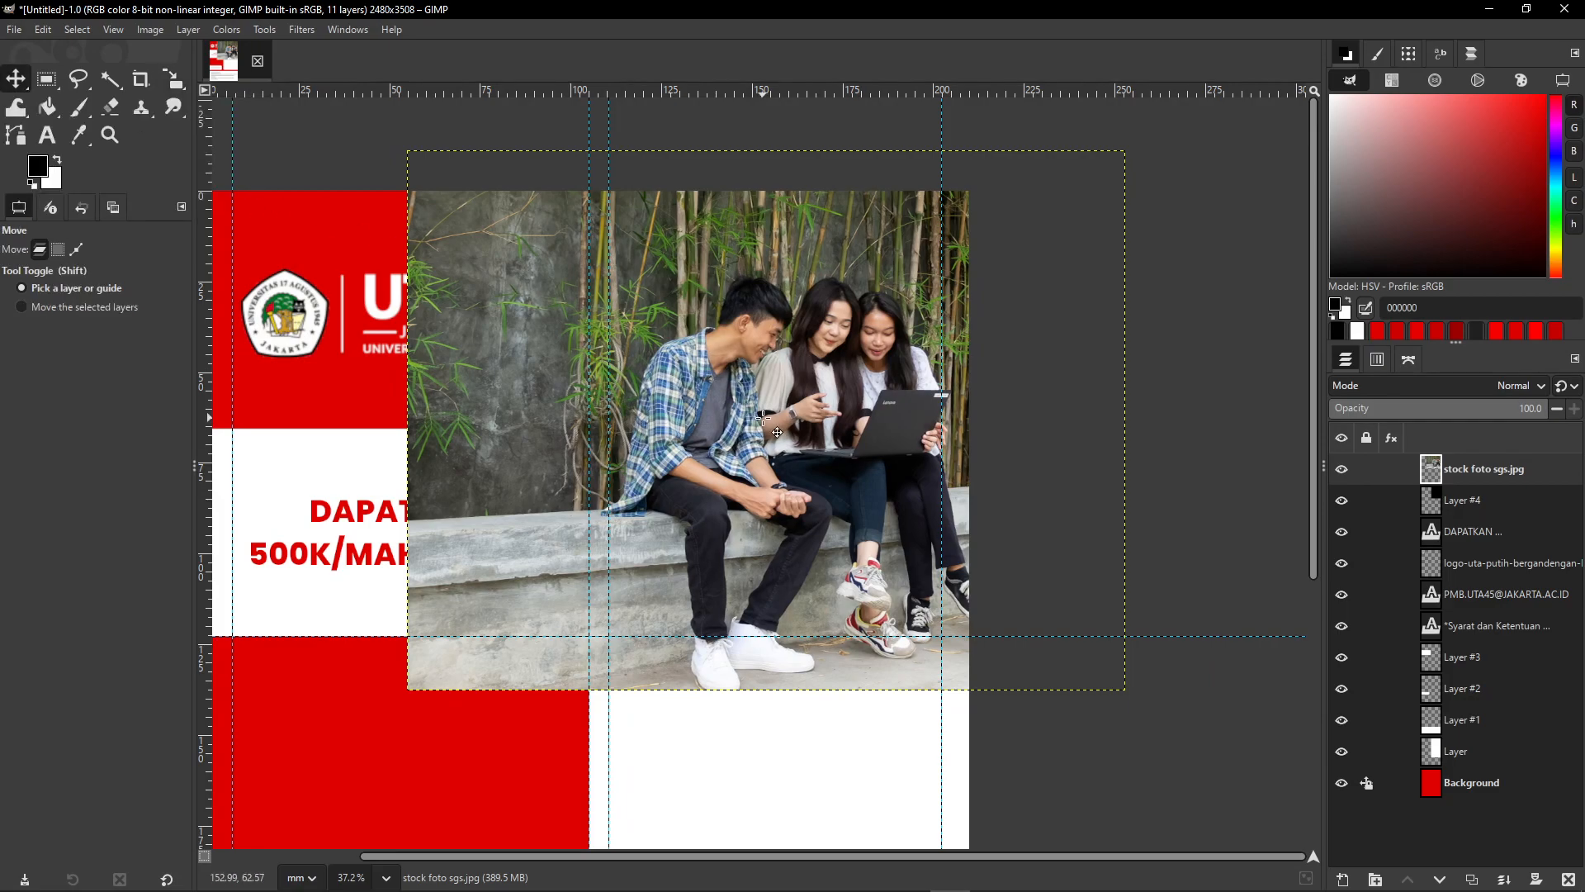
key(Left)
key(Left)
key(Left)
key(Left)
key(Left)
key(Left)
key(Left)
key(Left)
key(Left)
key(Left)
key(Left)
key(Left)
key(Left)
key(Left)
key(Left)
key(Left)
key(Left)
key(Left)
key(Left)
key(Left)
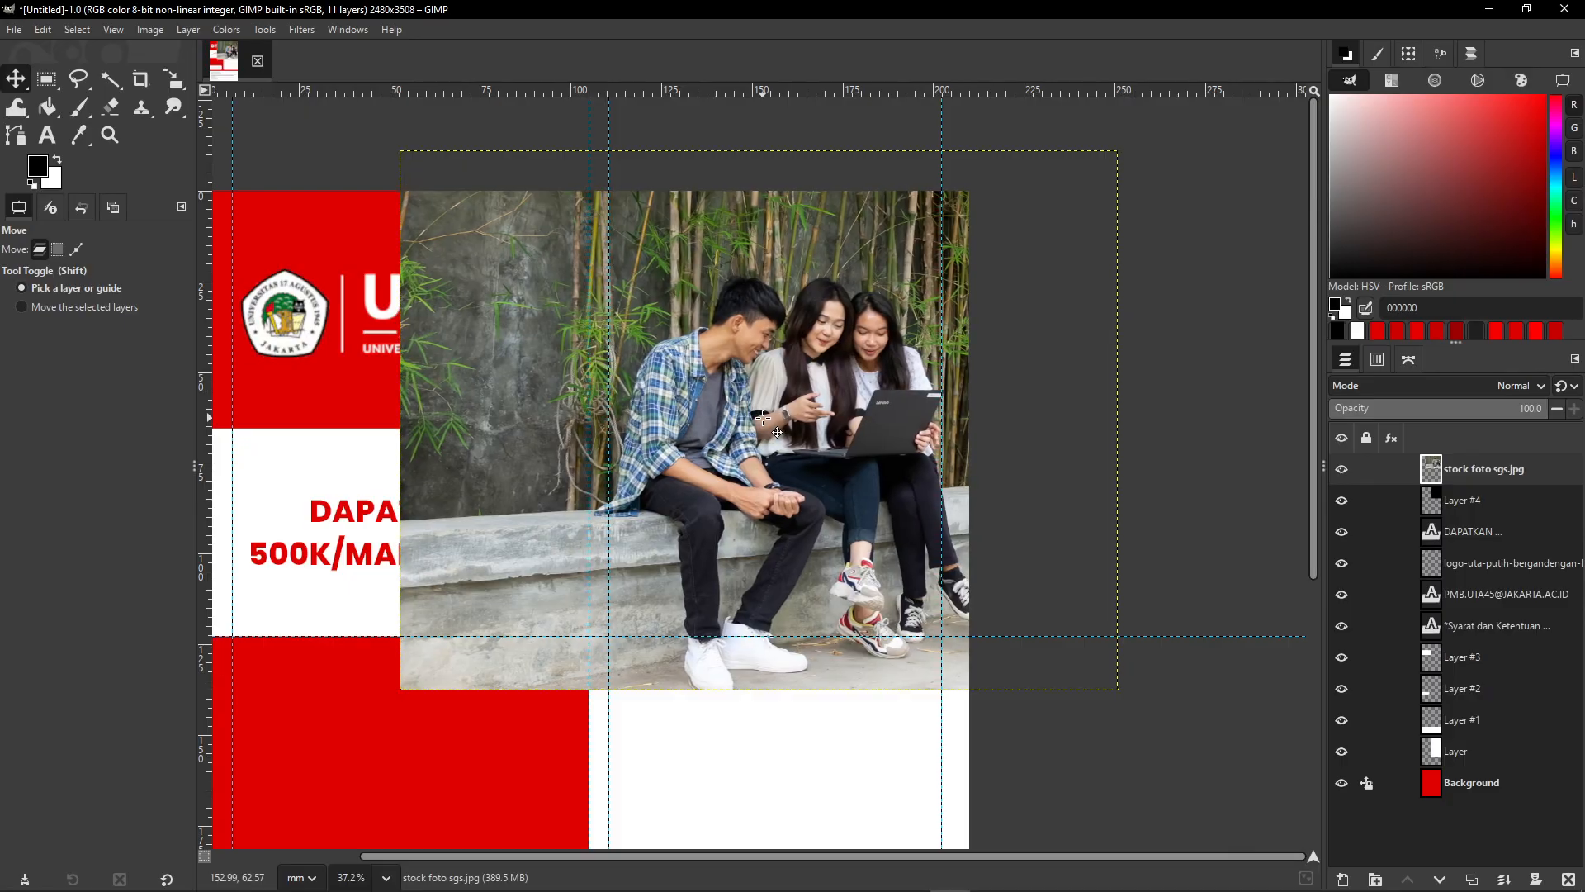
key(Left)
key(Left)
key(Left)
key(Left)
key(Left)
key(Left)
key(Left)
key(Left)
key(Left)
key(Left)
key(Left)
key(Left)
key(Left)
key(Left)
key(Left)
key(Left)
key(Left)
key(Left)
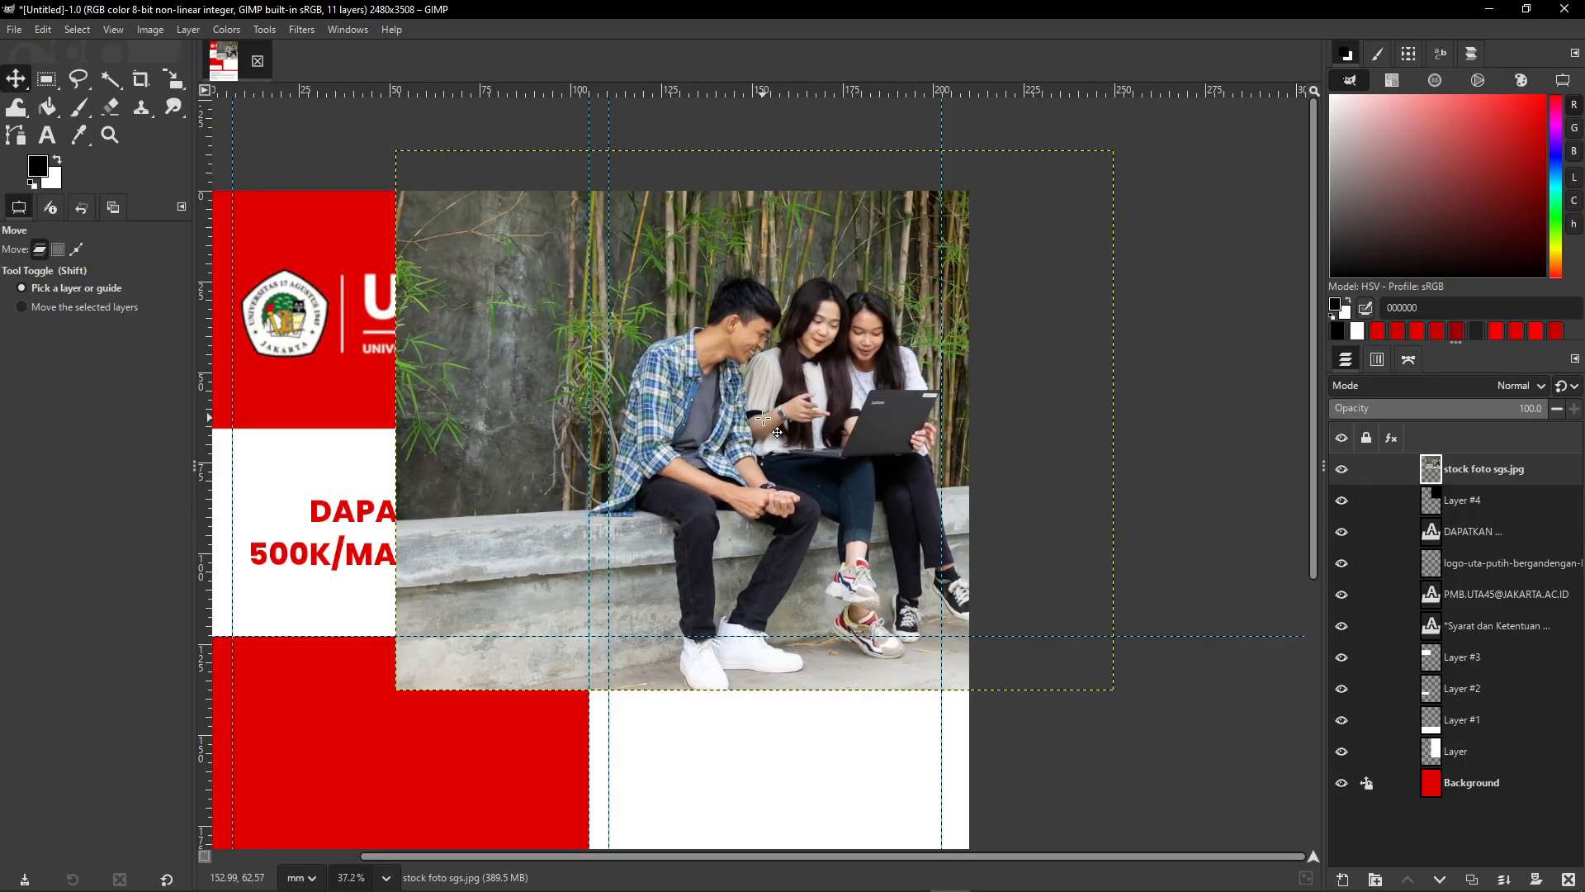
key(Left)
key(Left)
key(Left)
key(Left)
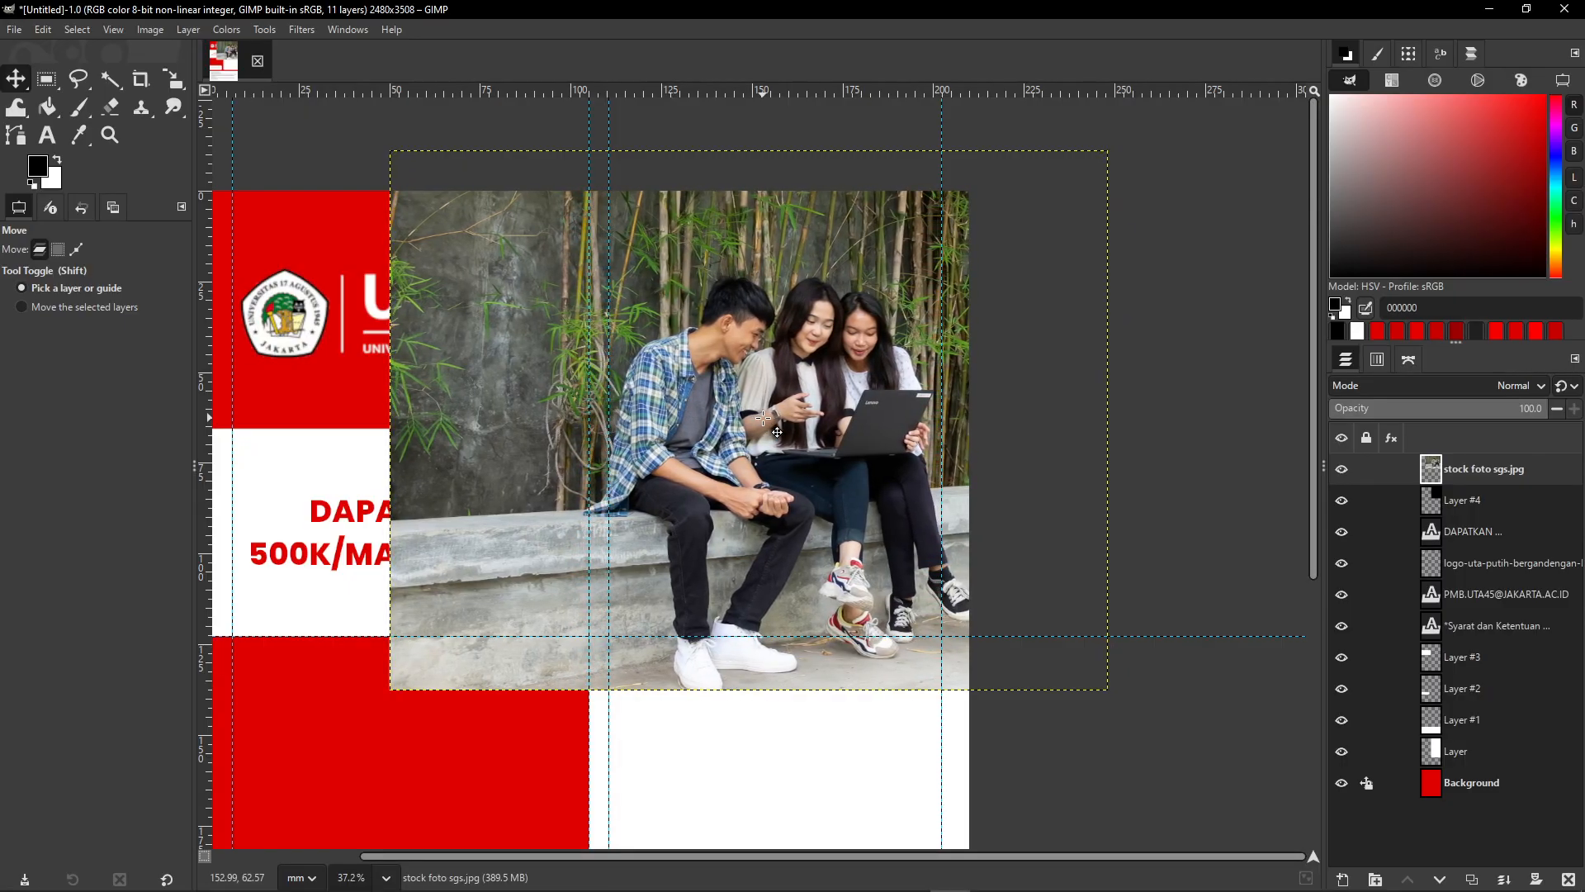
key(Up)
key(Up)
key(Up)
key(Up)
key(Up)
key(Up)
key(Up)
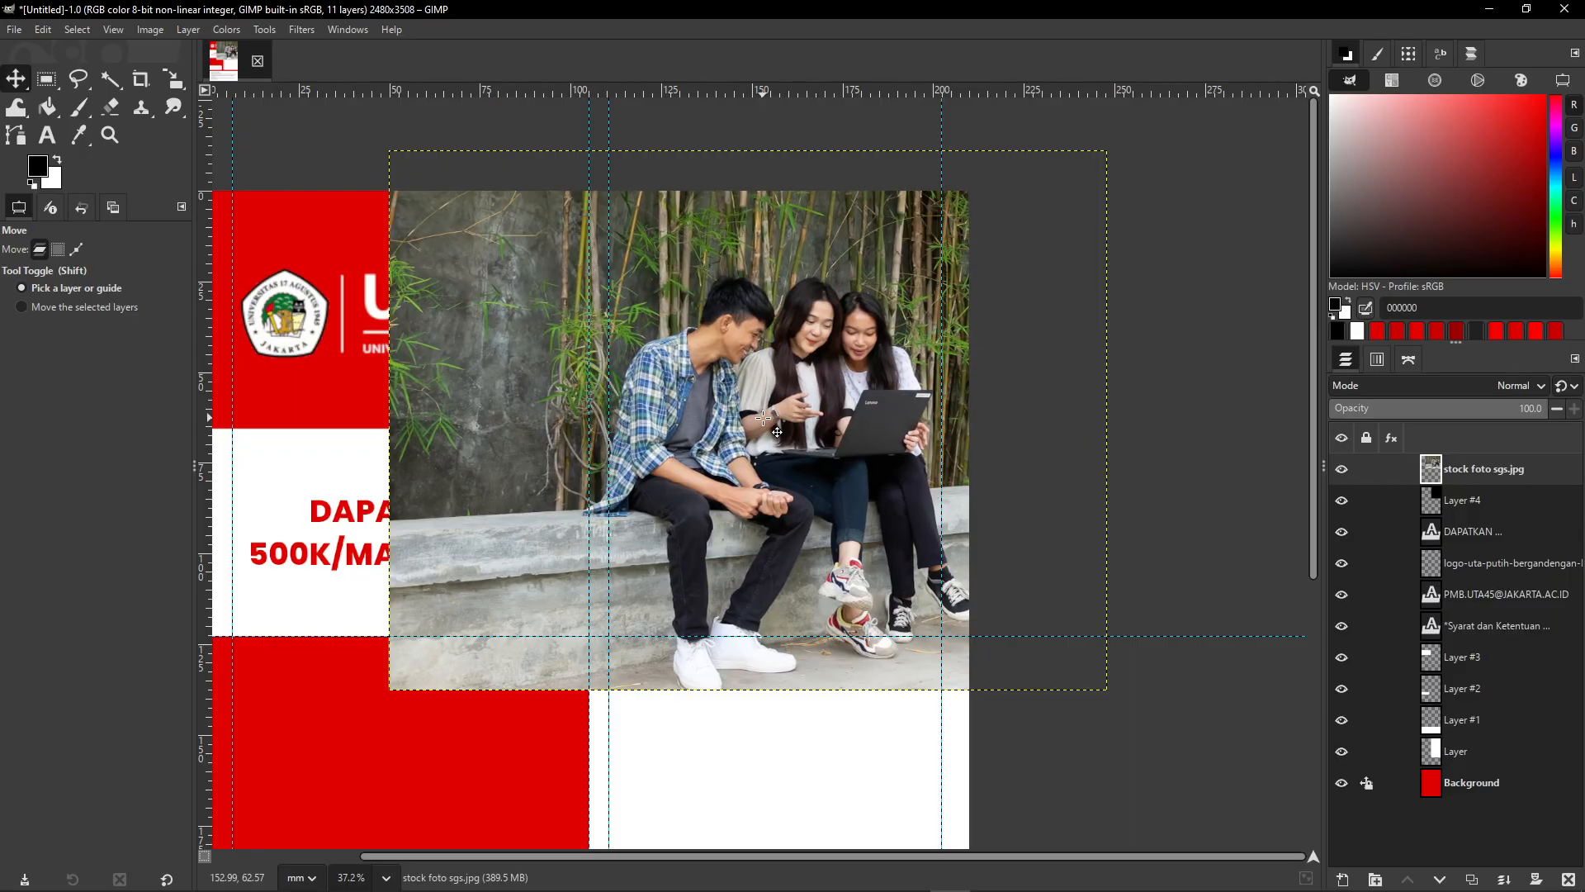
key(Up)
key(Up)
key(Up)
key(Up)
key(Up)
key(Up)
key(Up)
key(Up)
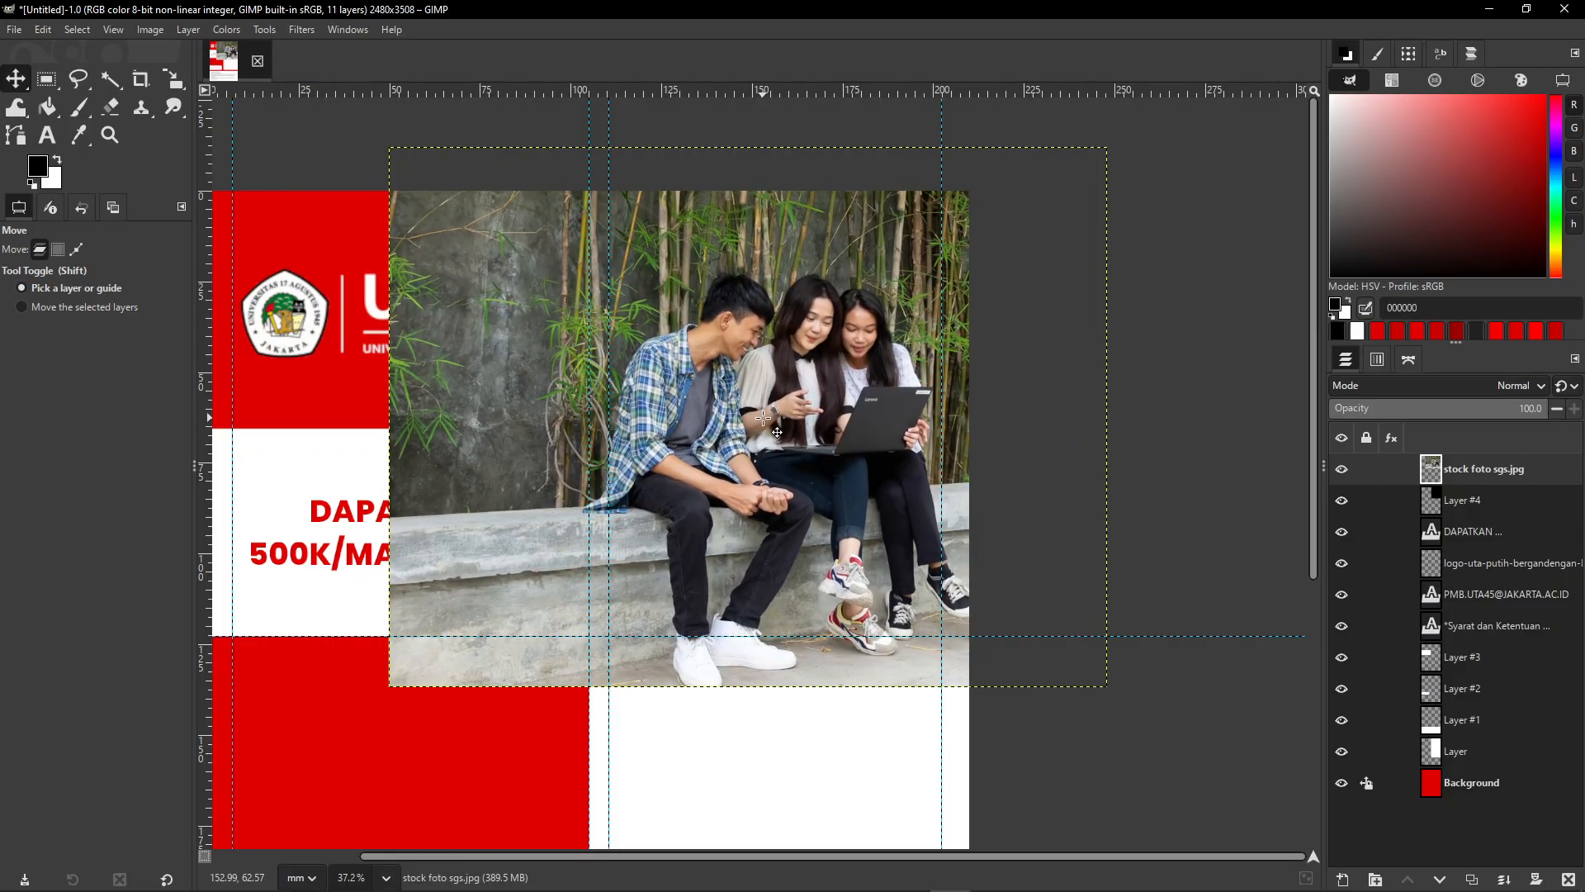
key(Right)
key(Right)
key(Right)
key(Right)
key(Right)
key(Right)
key(Right)
key(Right)
key(Right)
key(Right)
key(Right)
key(Right)
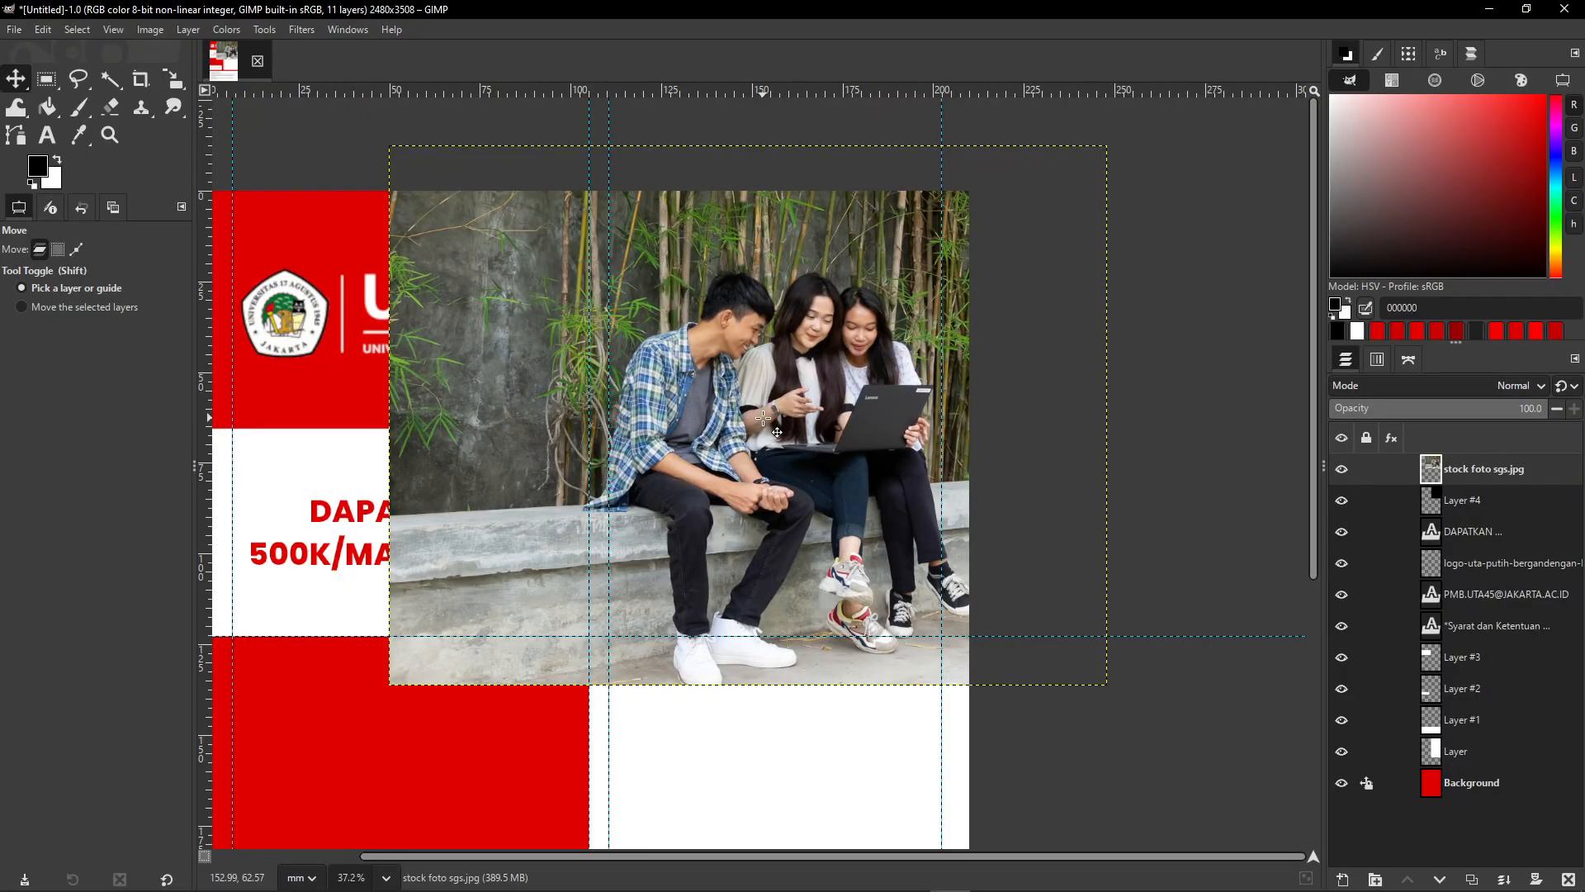
key(Right)
key(Right)
key(Right)
key(Right)
key(Right)
key(Right)
key(Right)
key(Right)
key(Right)
key(Right)
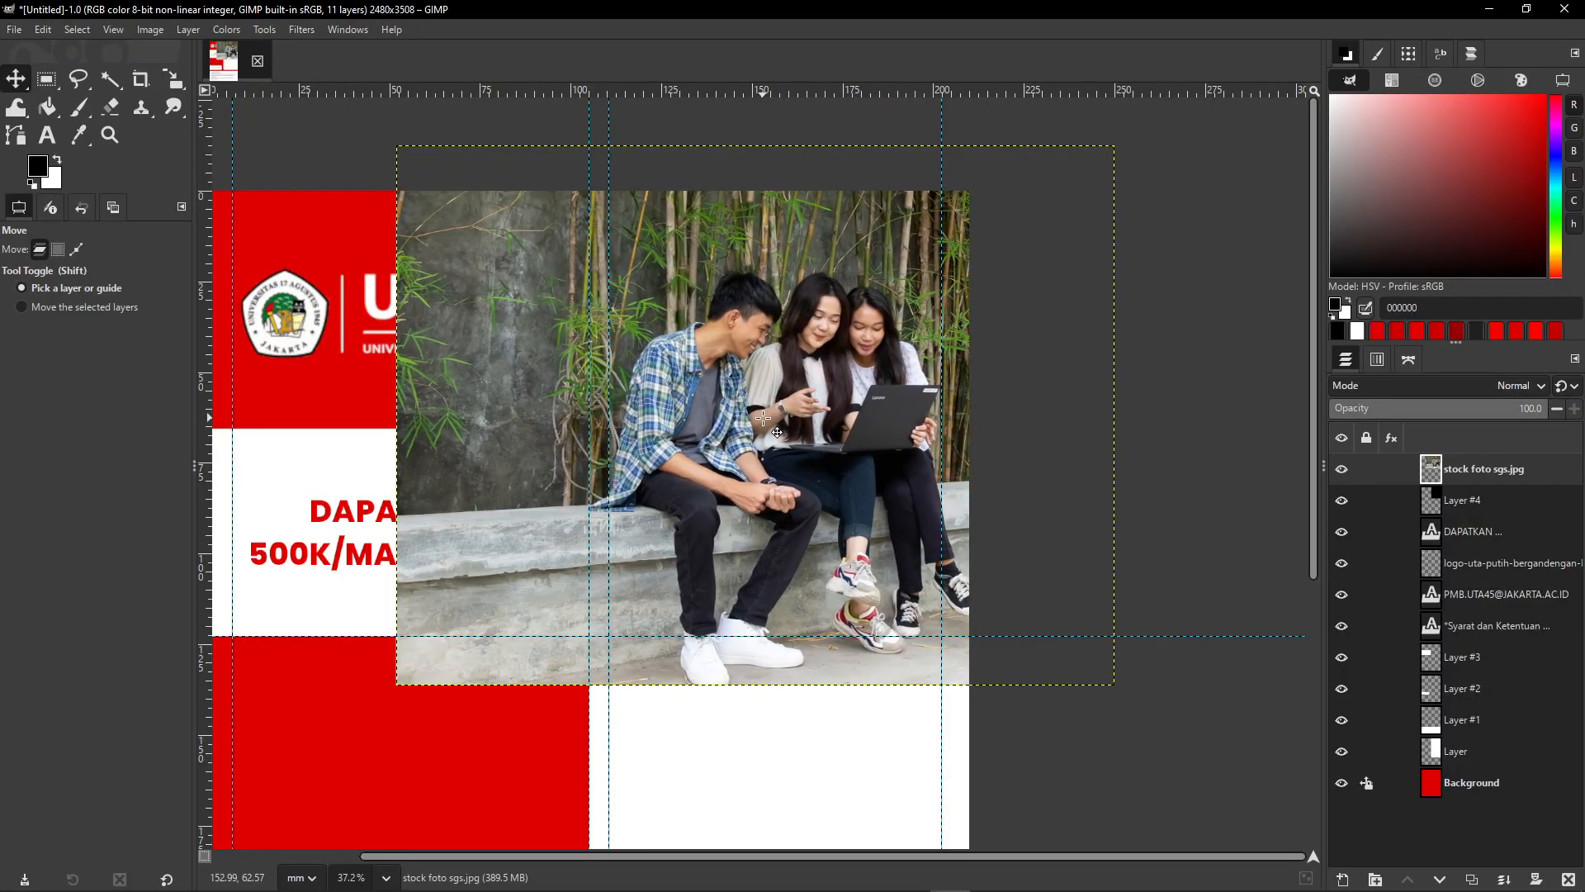
key(Right)
key(Right)
key(Right)
key(Right)
key(Right)
key(Right)
key(Right)
key(Right)
key(Right)
key(Right)
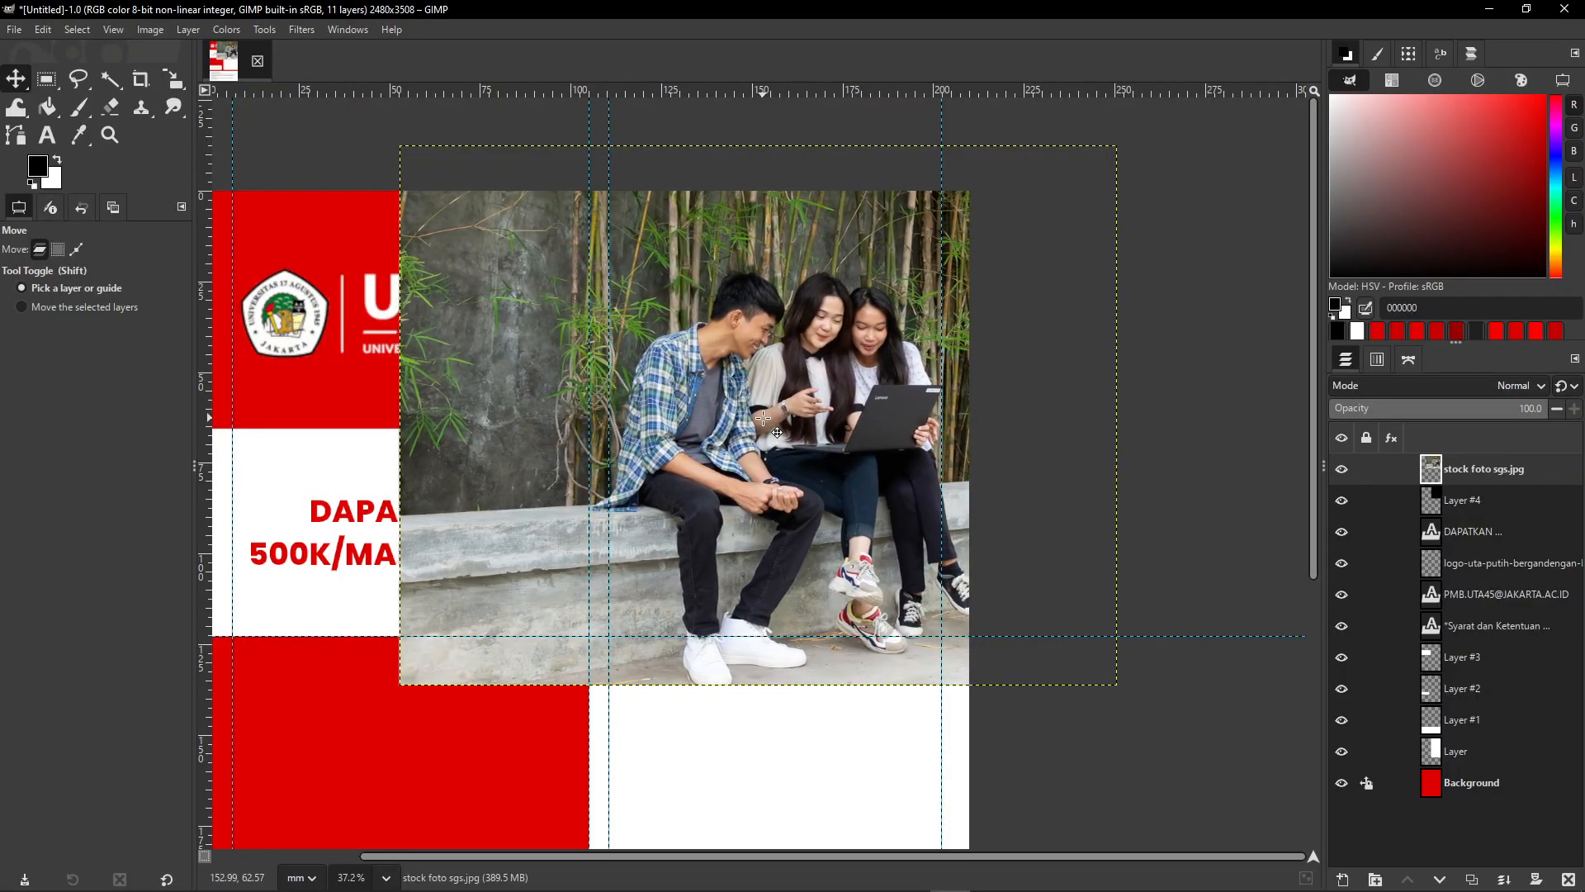
key(Right)
key(Right)
key(Right)
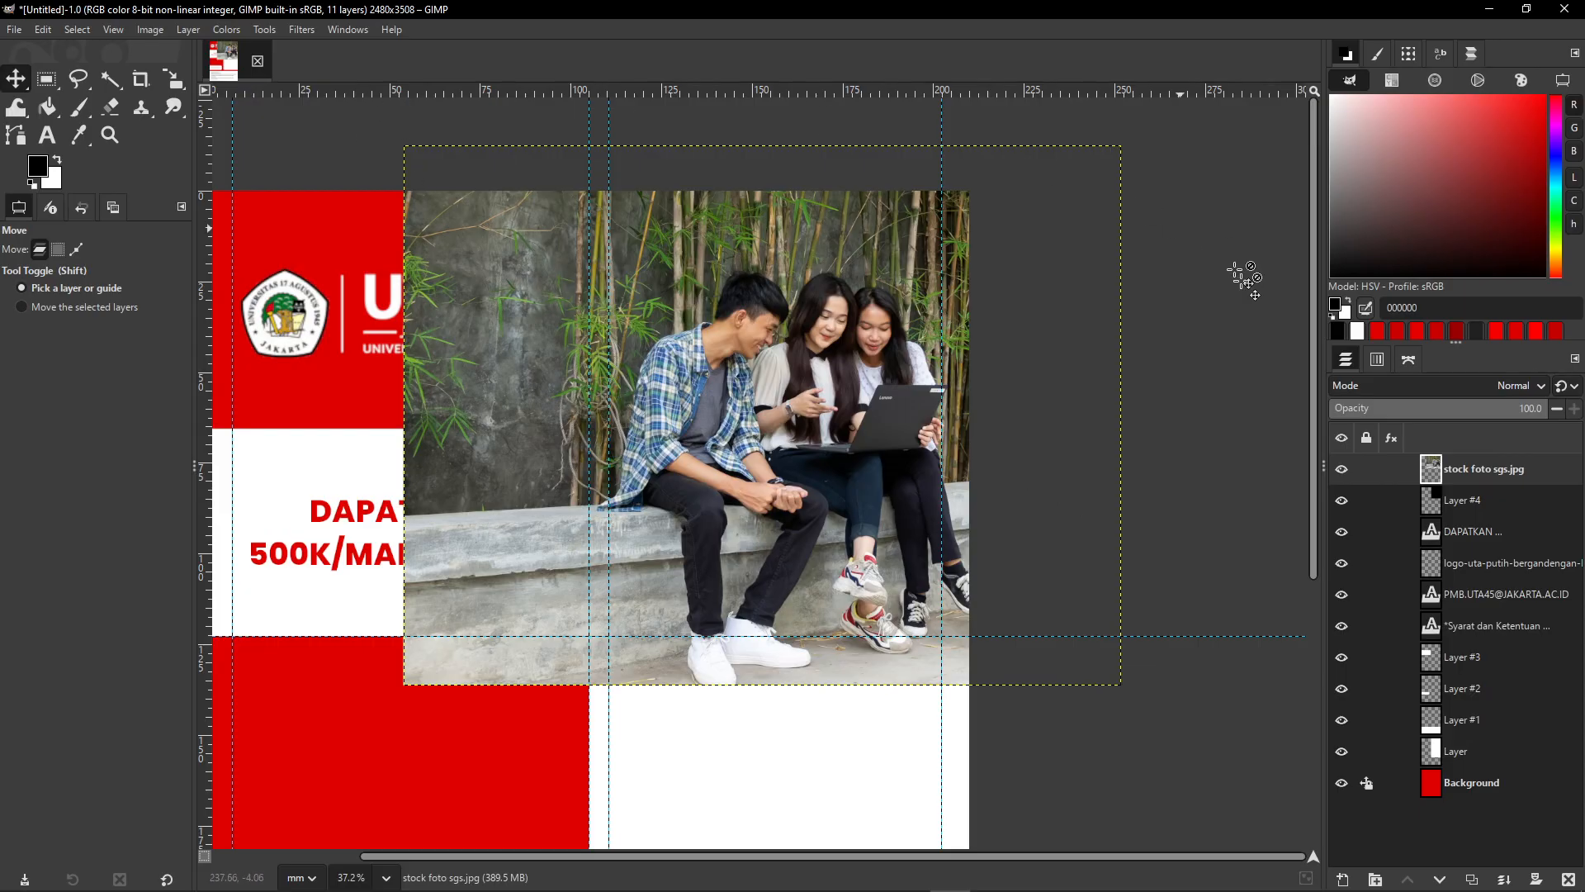
- Magnify the screen to 200% and turn Layer #4's black fill into a selection (Alpha to Selection)
mouse_move(1045, 875)
click(991, 875)
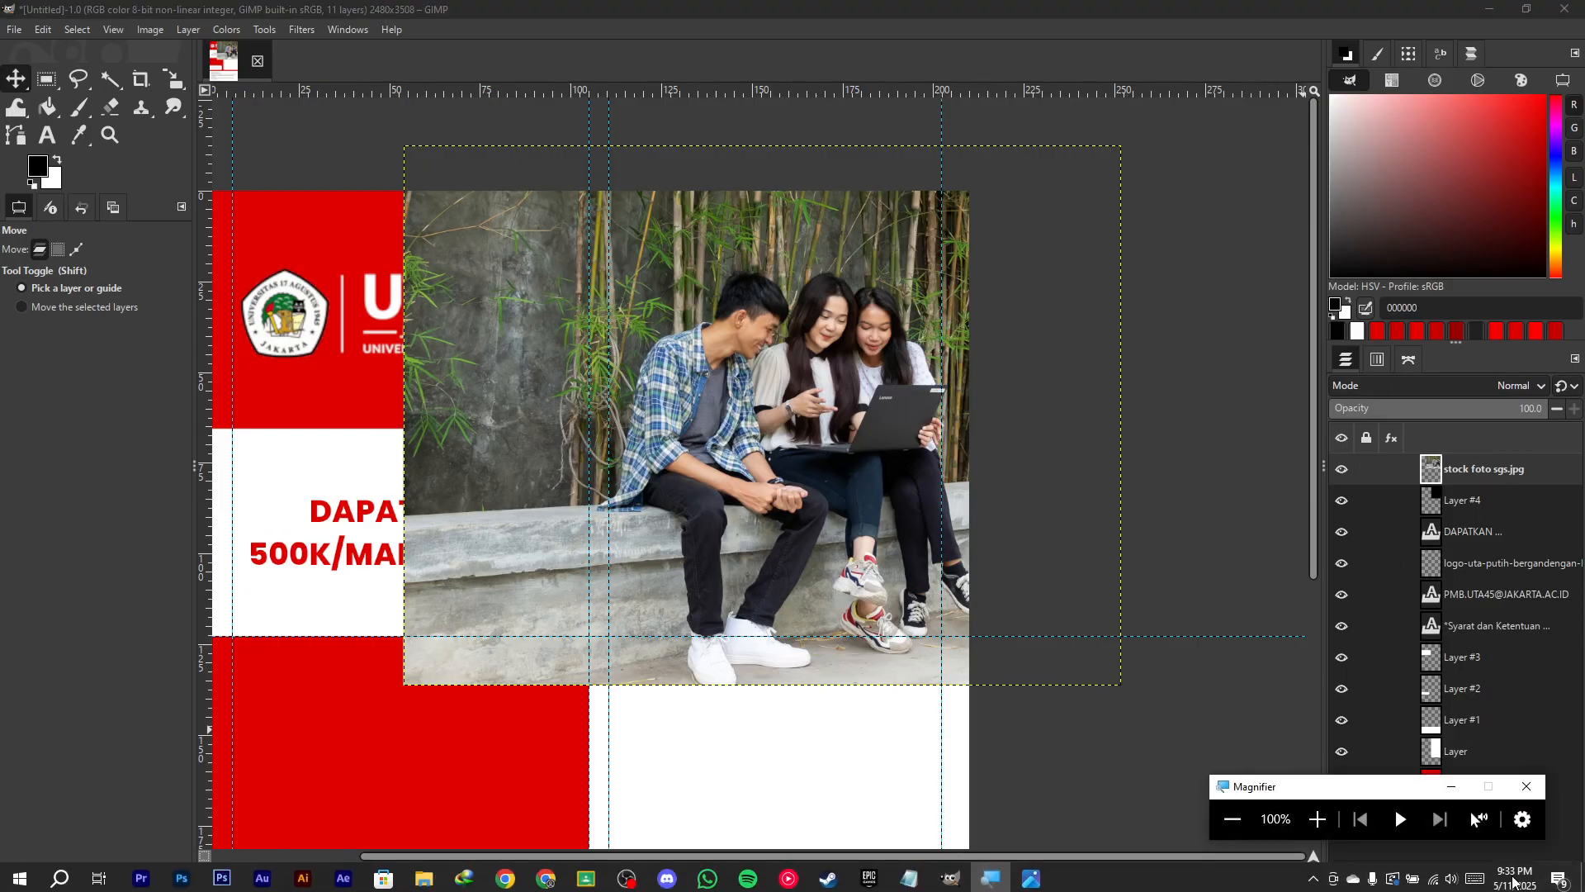
click(1318, 818)
click(1358, 198)
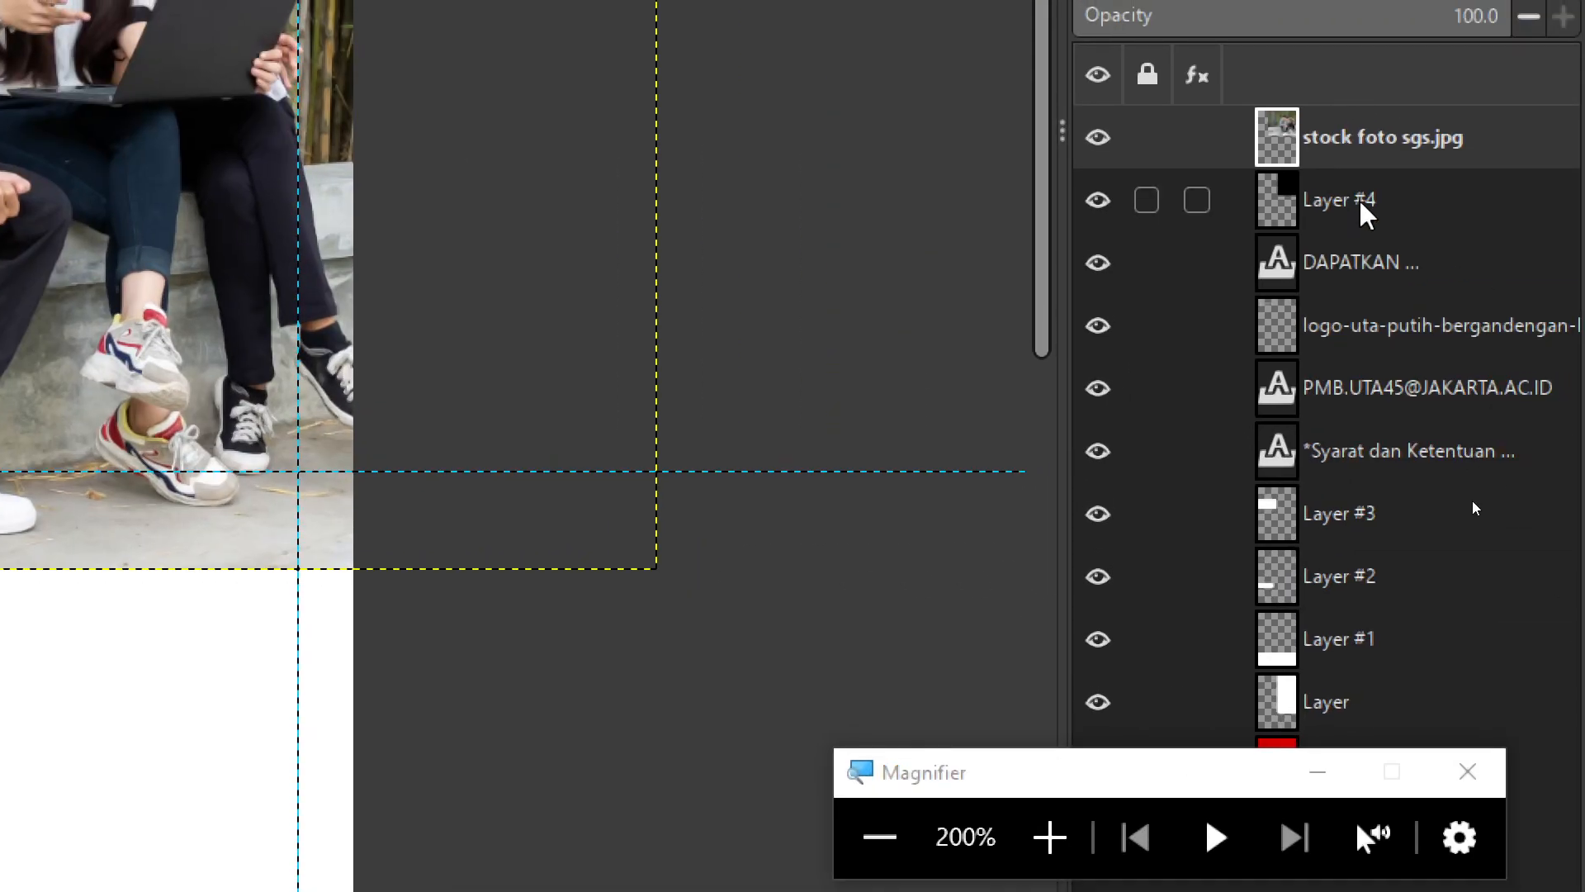
right_click(1352, 213)
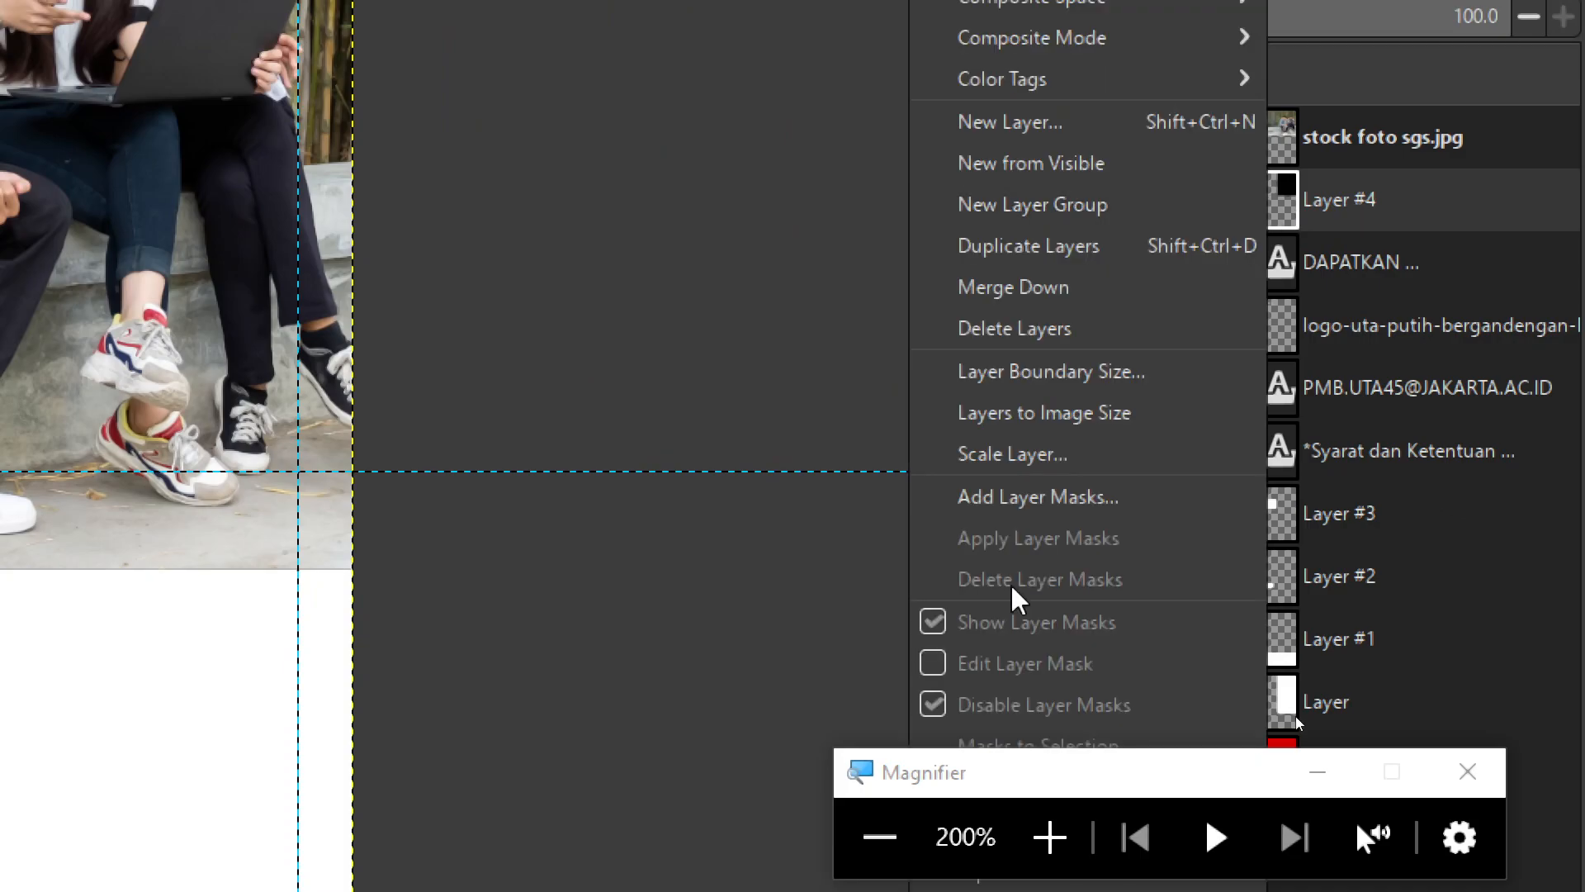
click(1335, 781)
right_click(1300, 197)
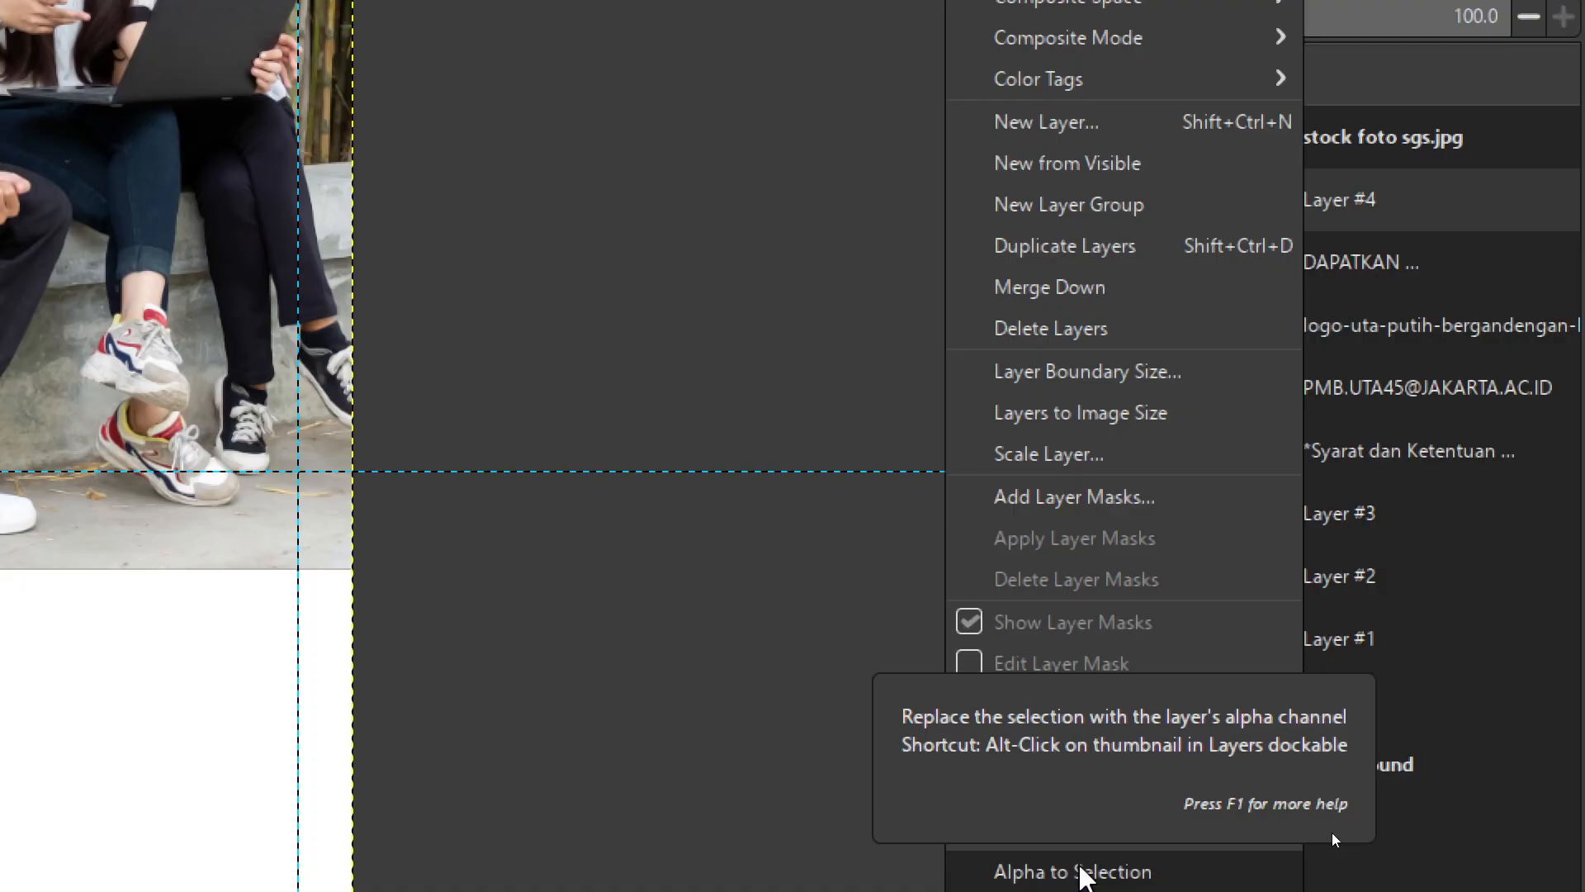
click(1089, 872)
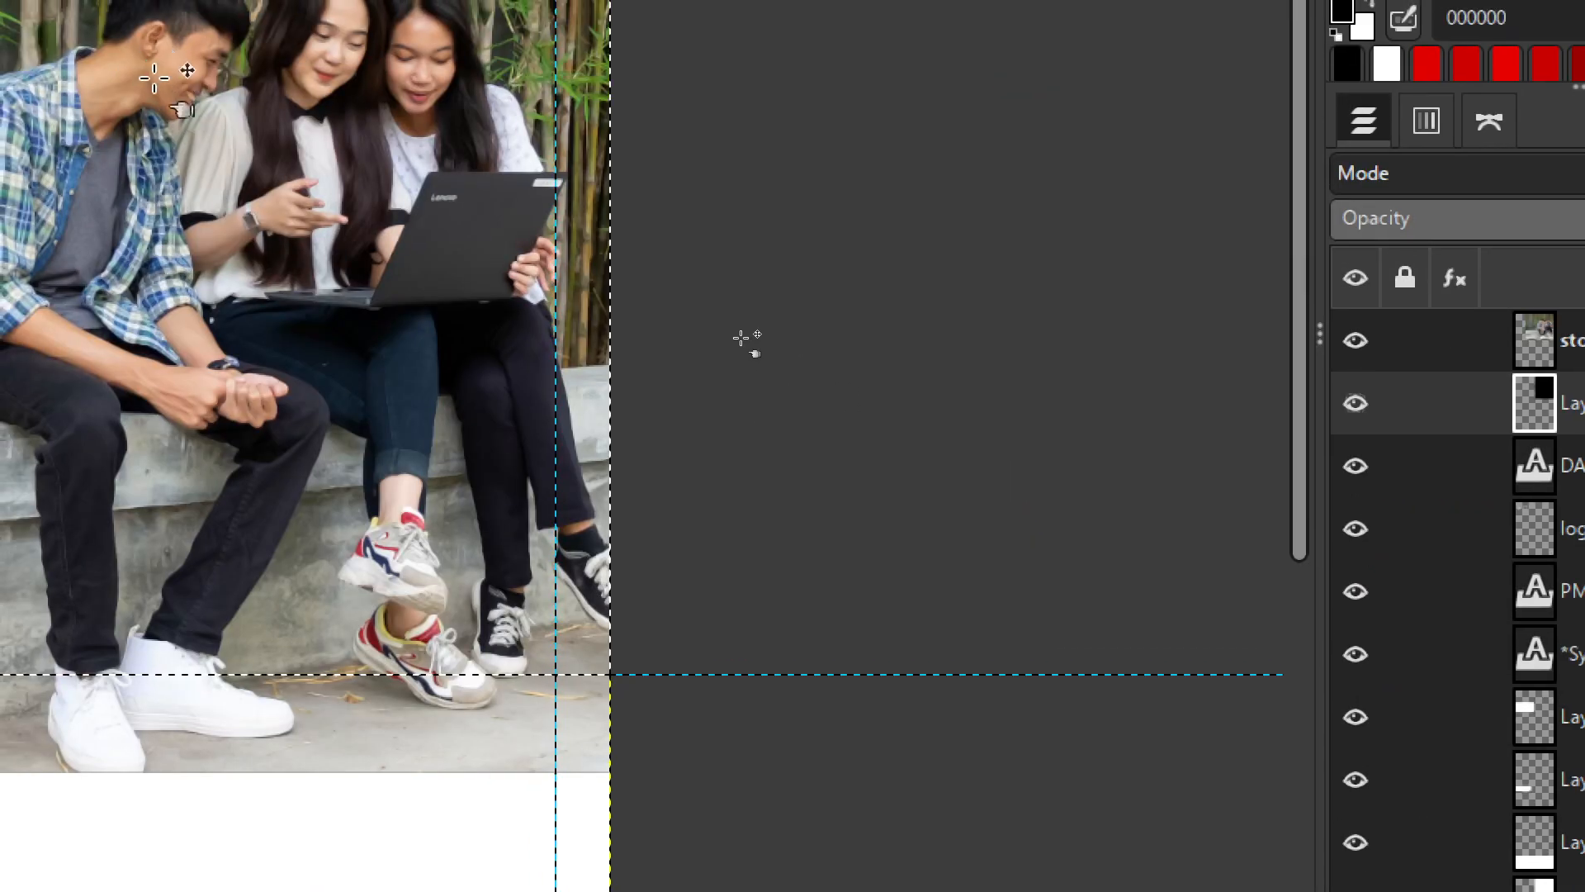
scroll(165, 82, down, 1)
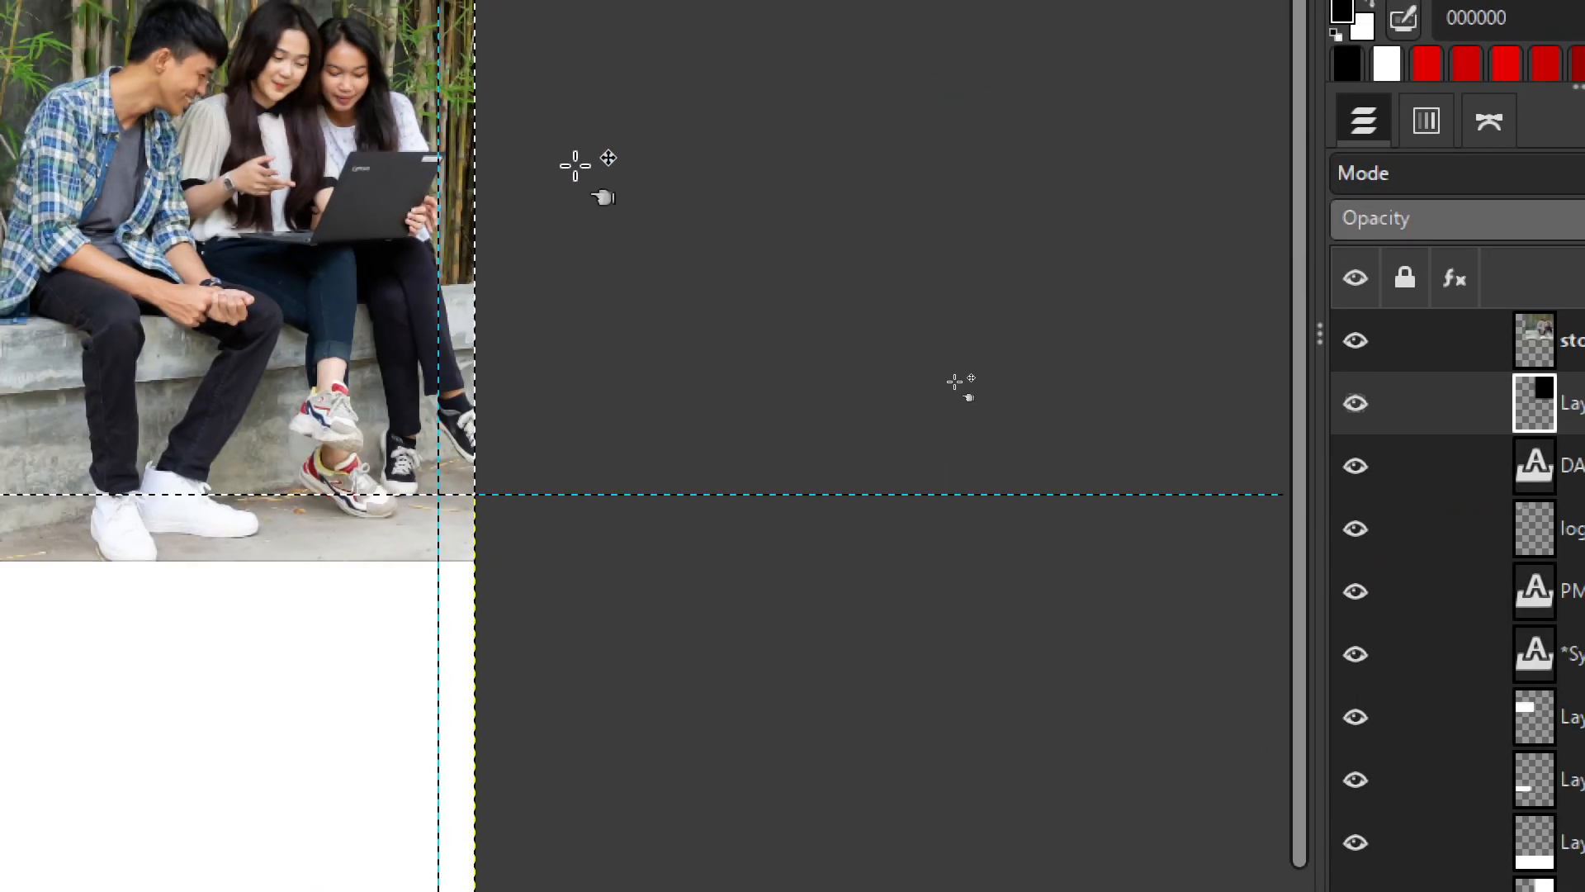
drag(574, 163, 955, 428)
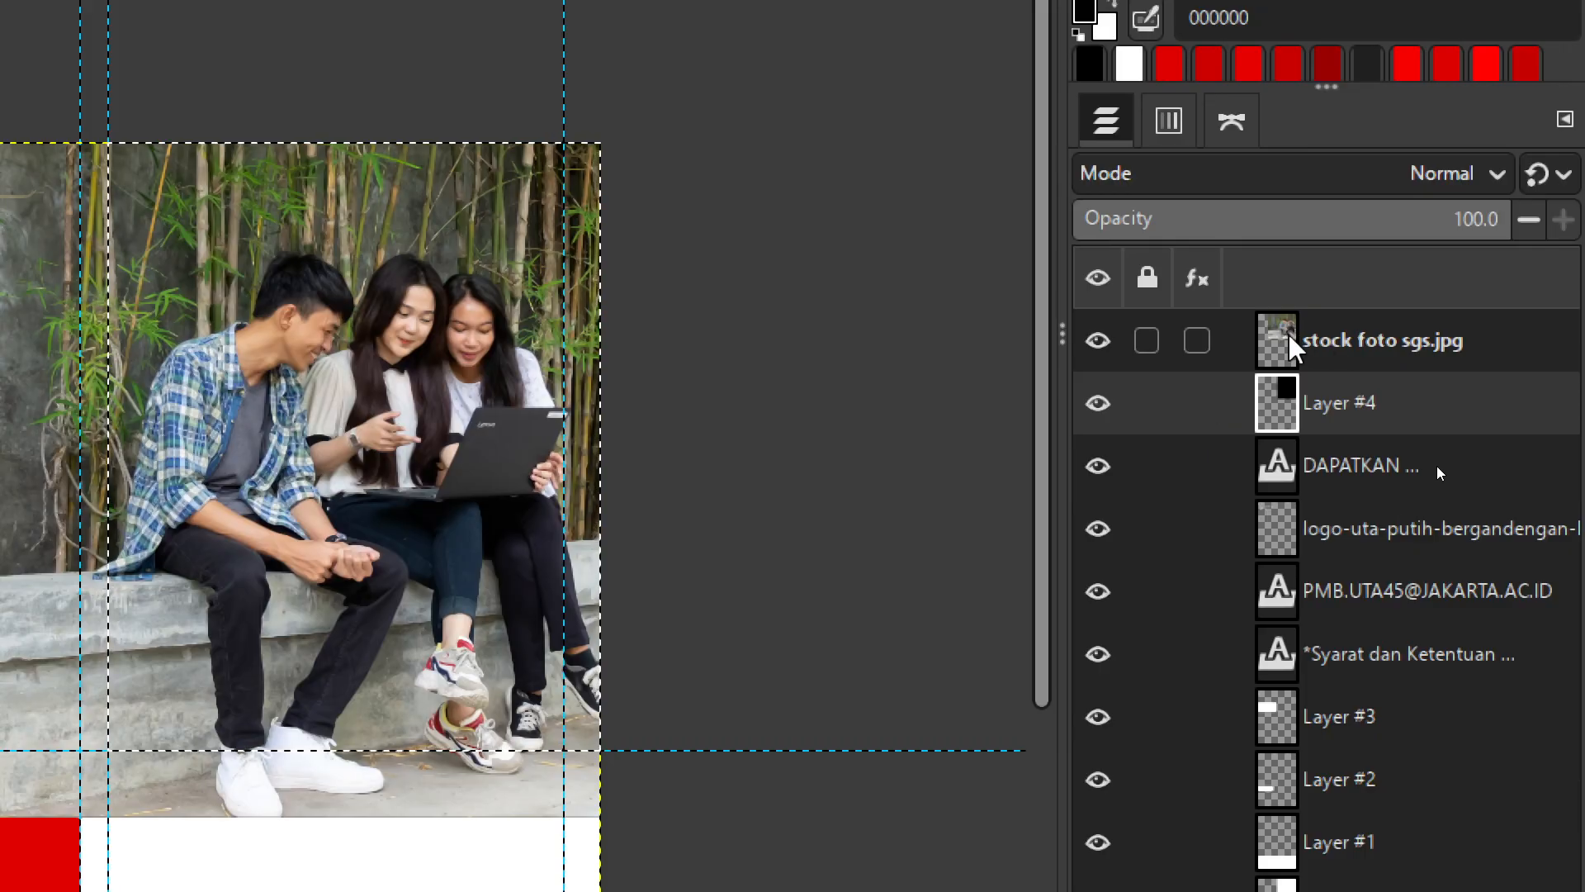
- Add a Selection-based layer mask to the stock foto sgs.jpg layer
click(1364, 343)
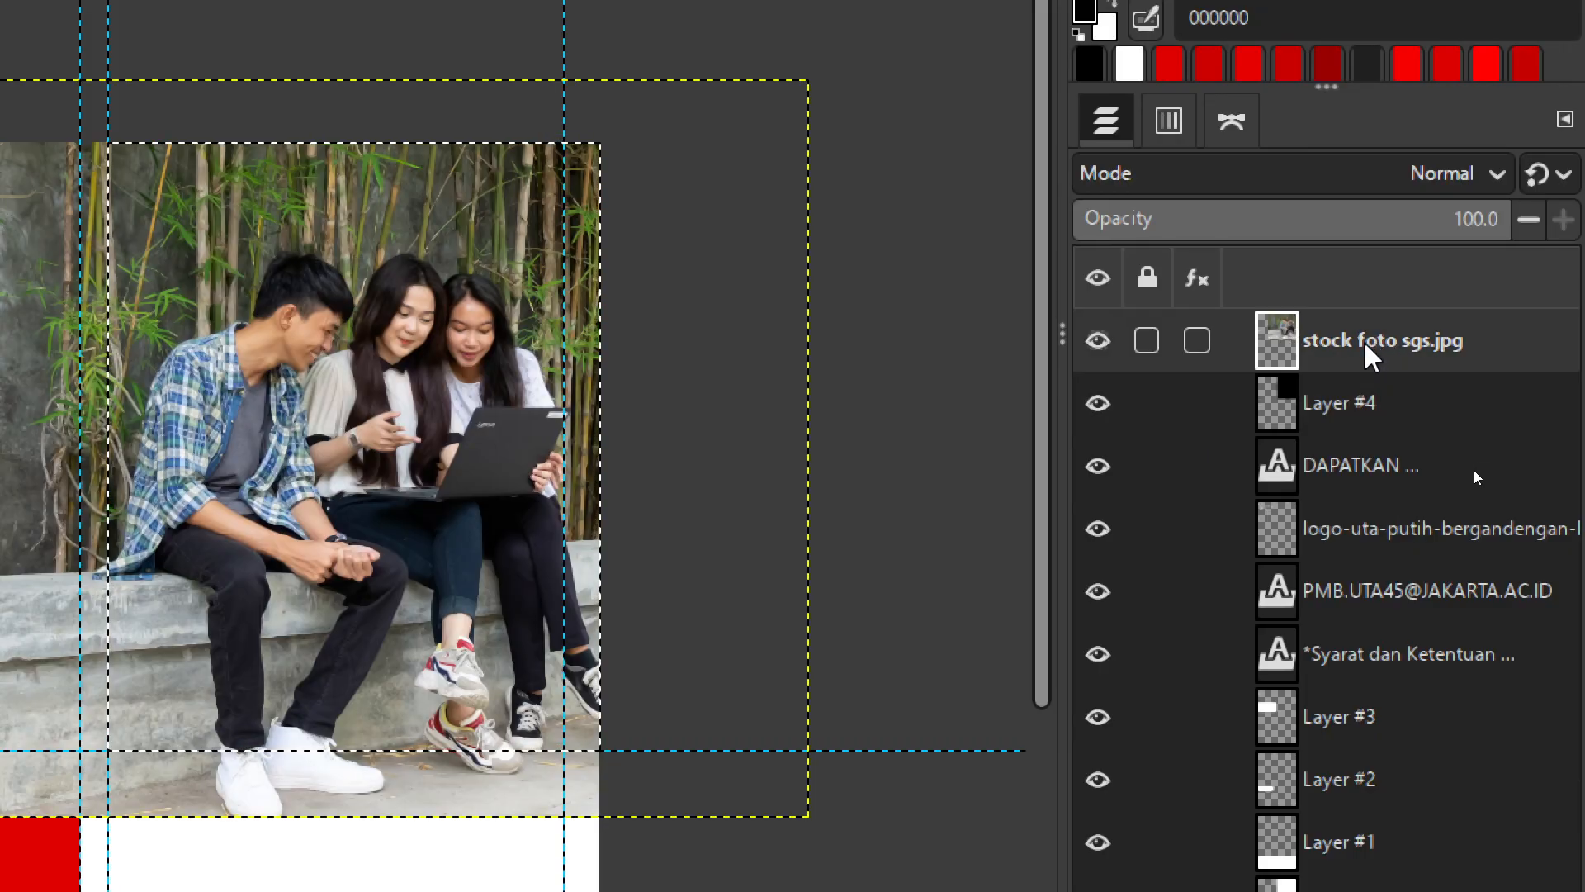
right_click(1274, 328)
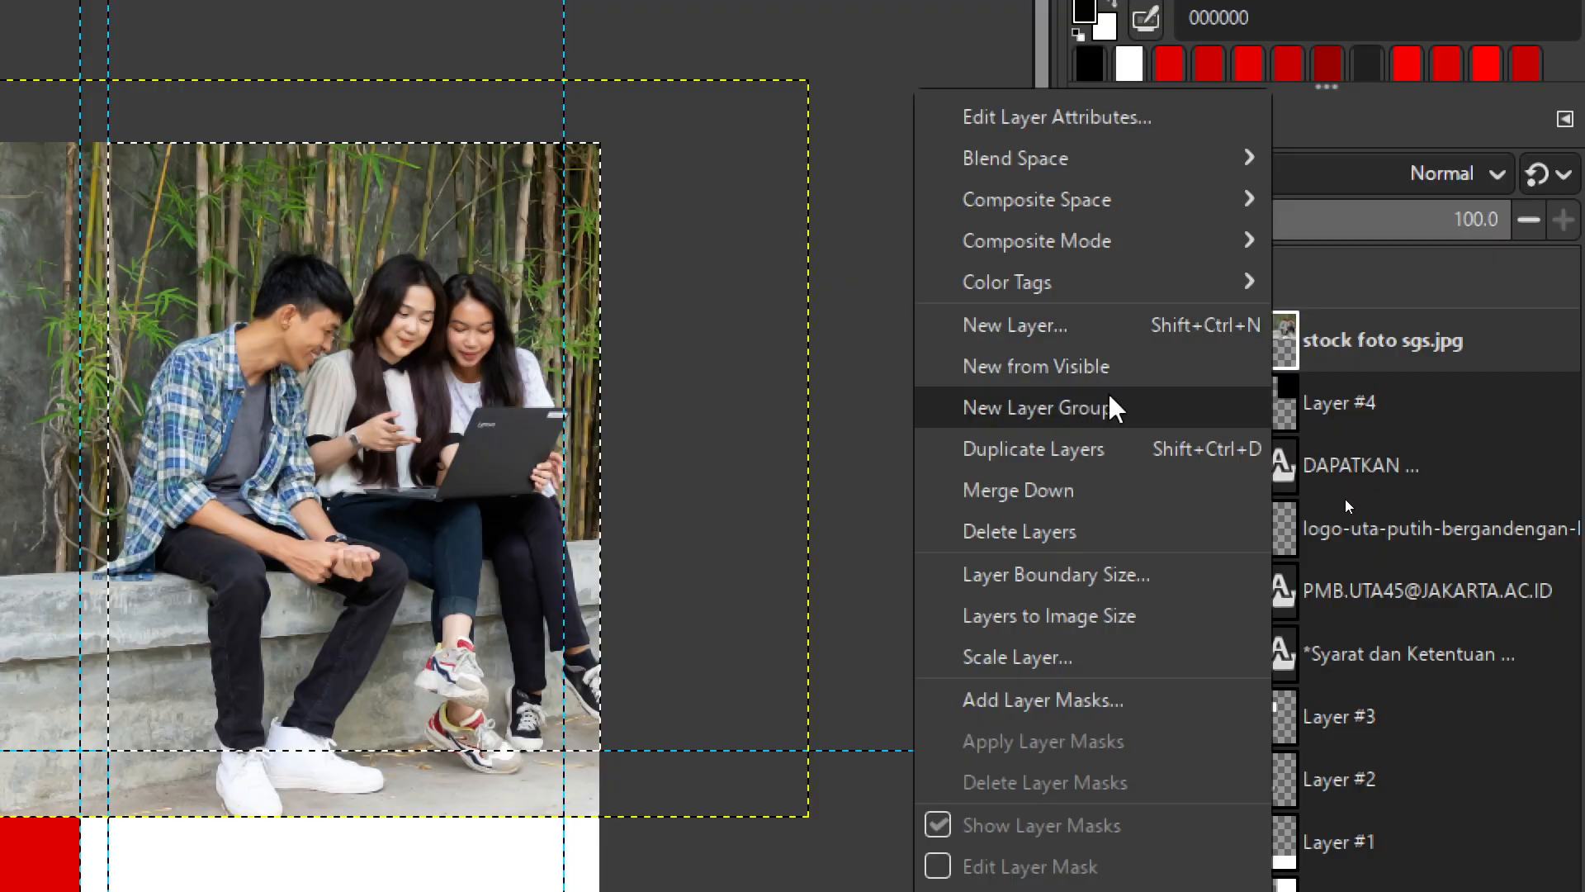
click(1028, 701)
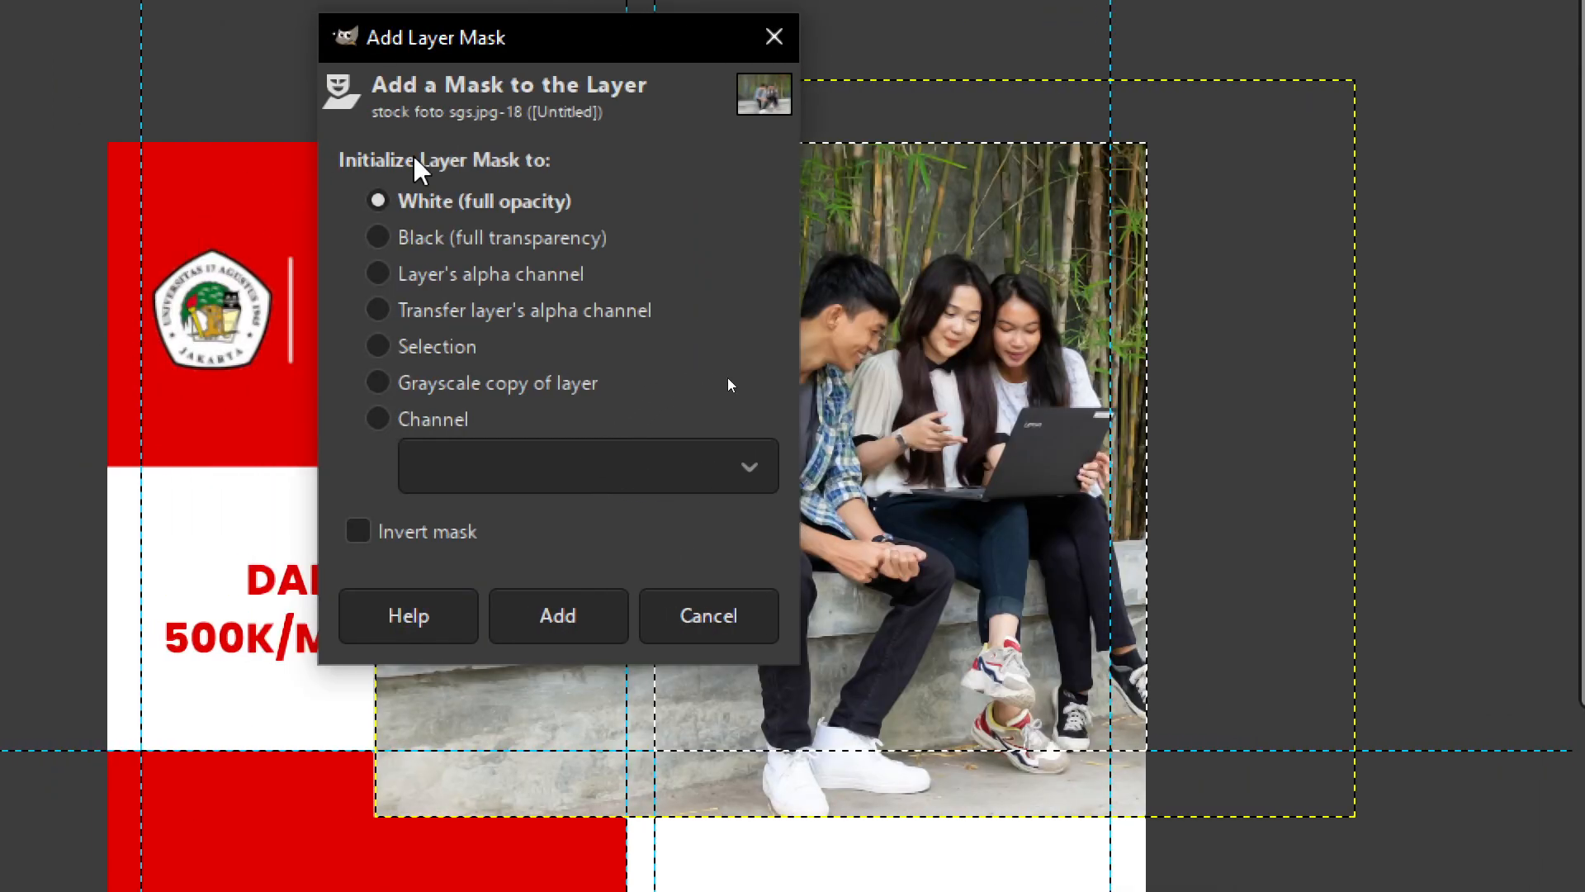
click(382, 348)
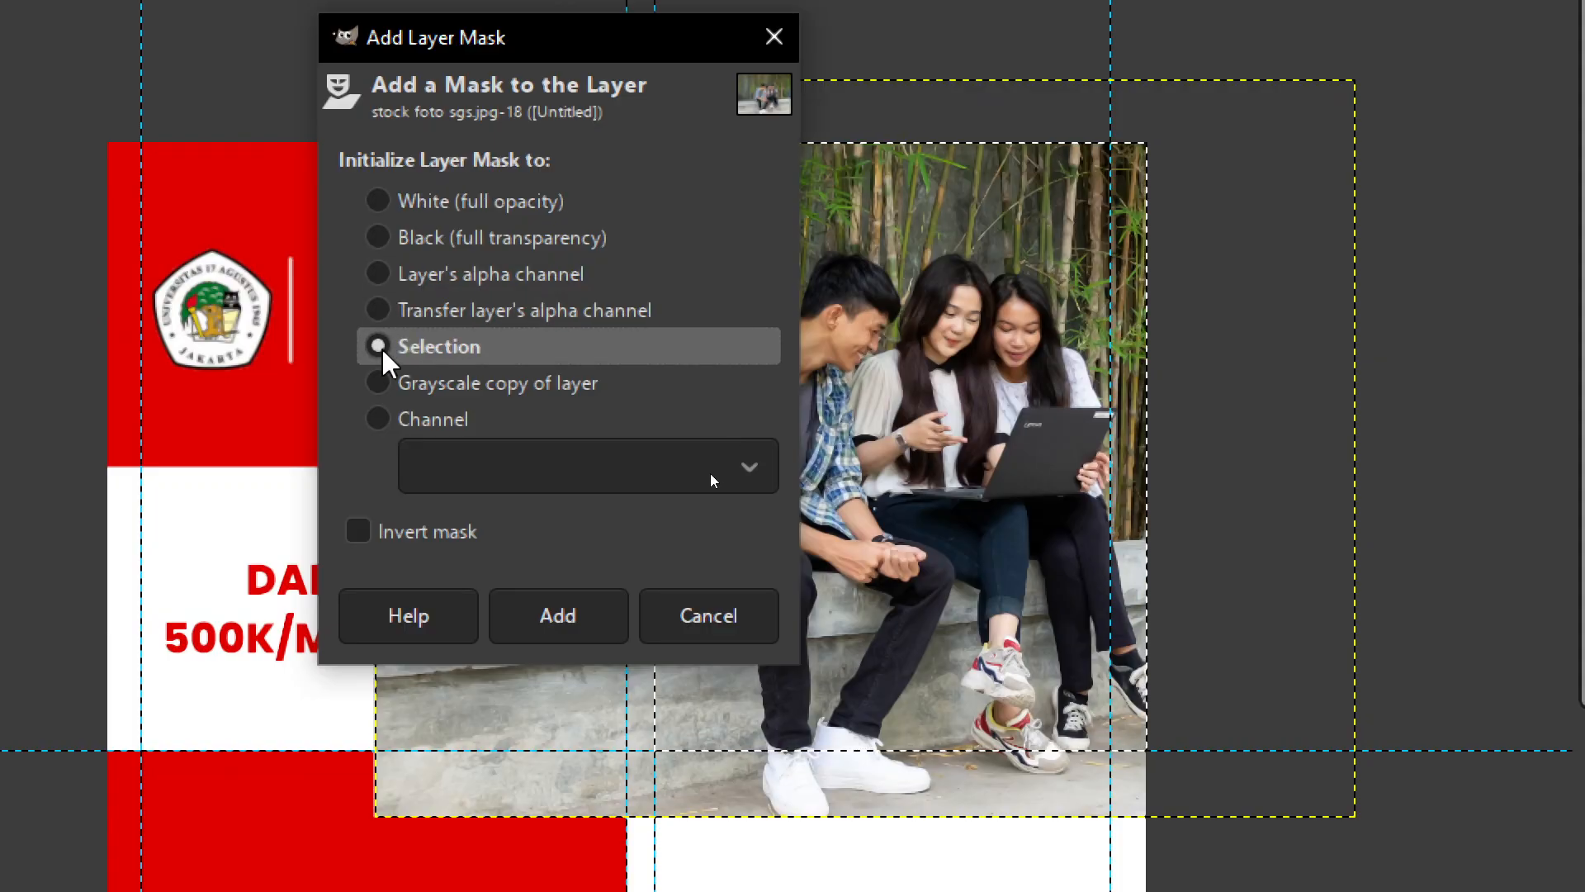
click(576, 630)
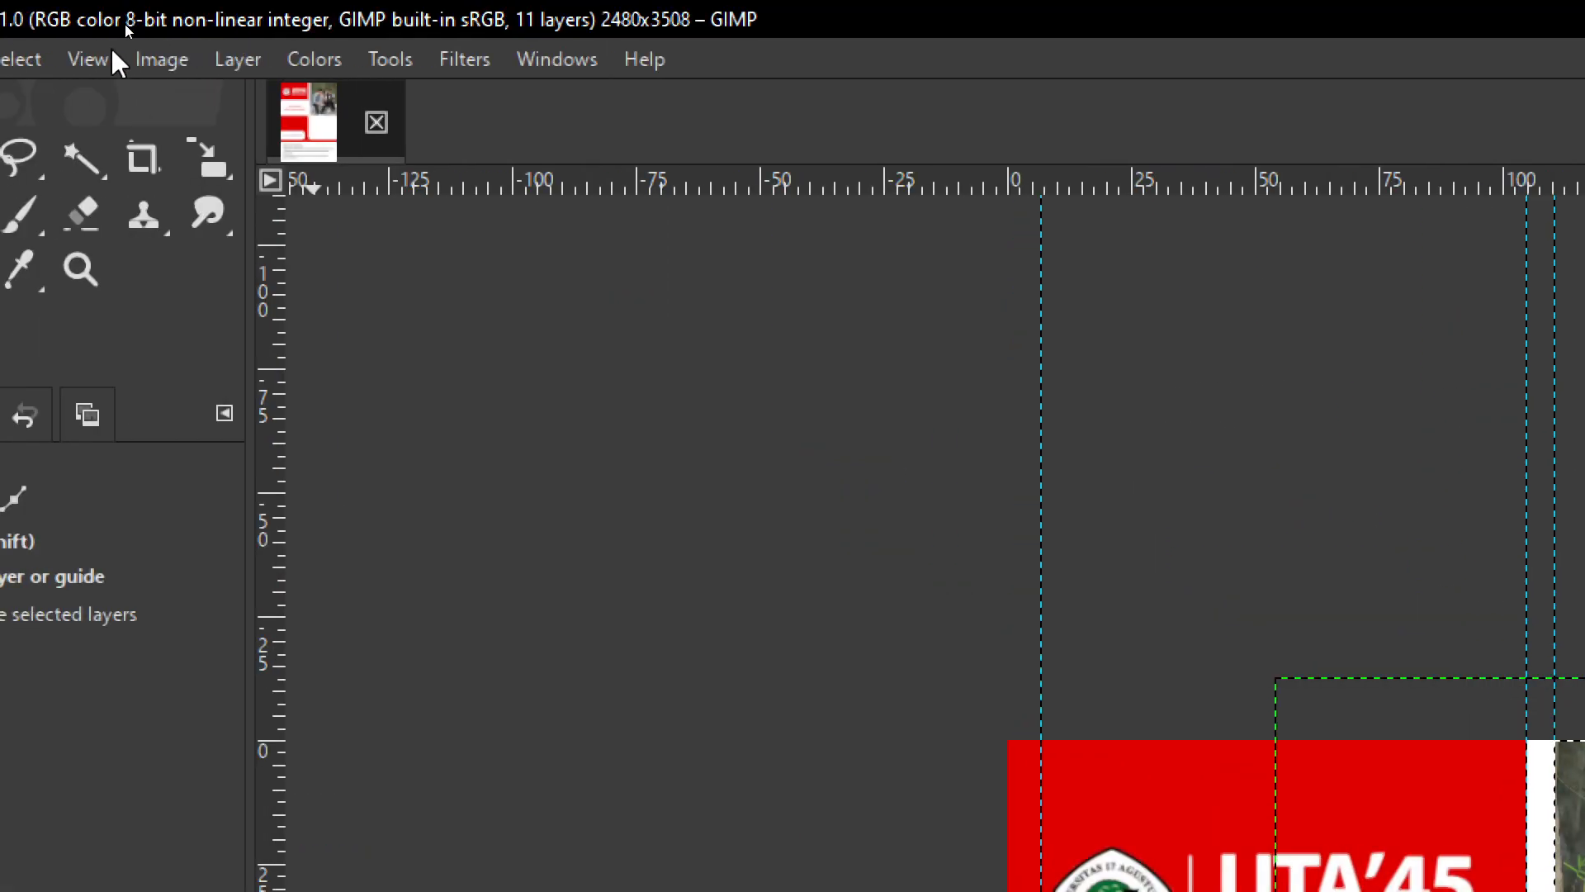
- Choose Select > None and switch off Layer #4's visibility to hide its black fill
click(140, 60)
mouse_move(52, 61)
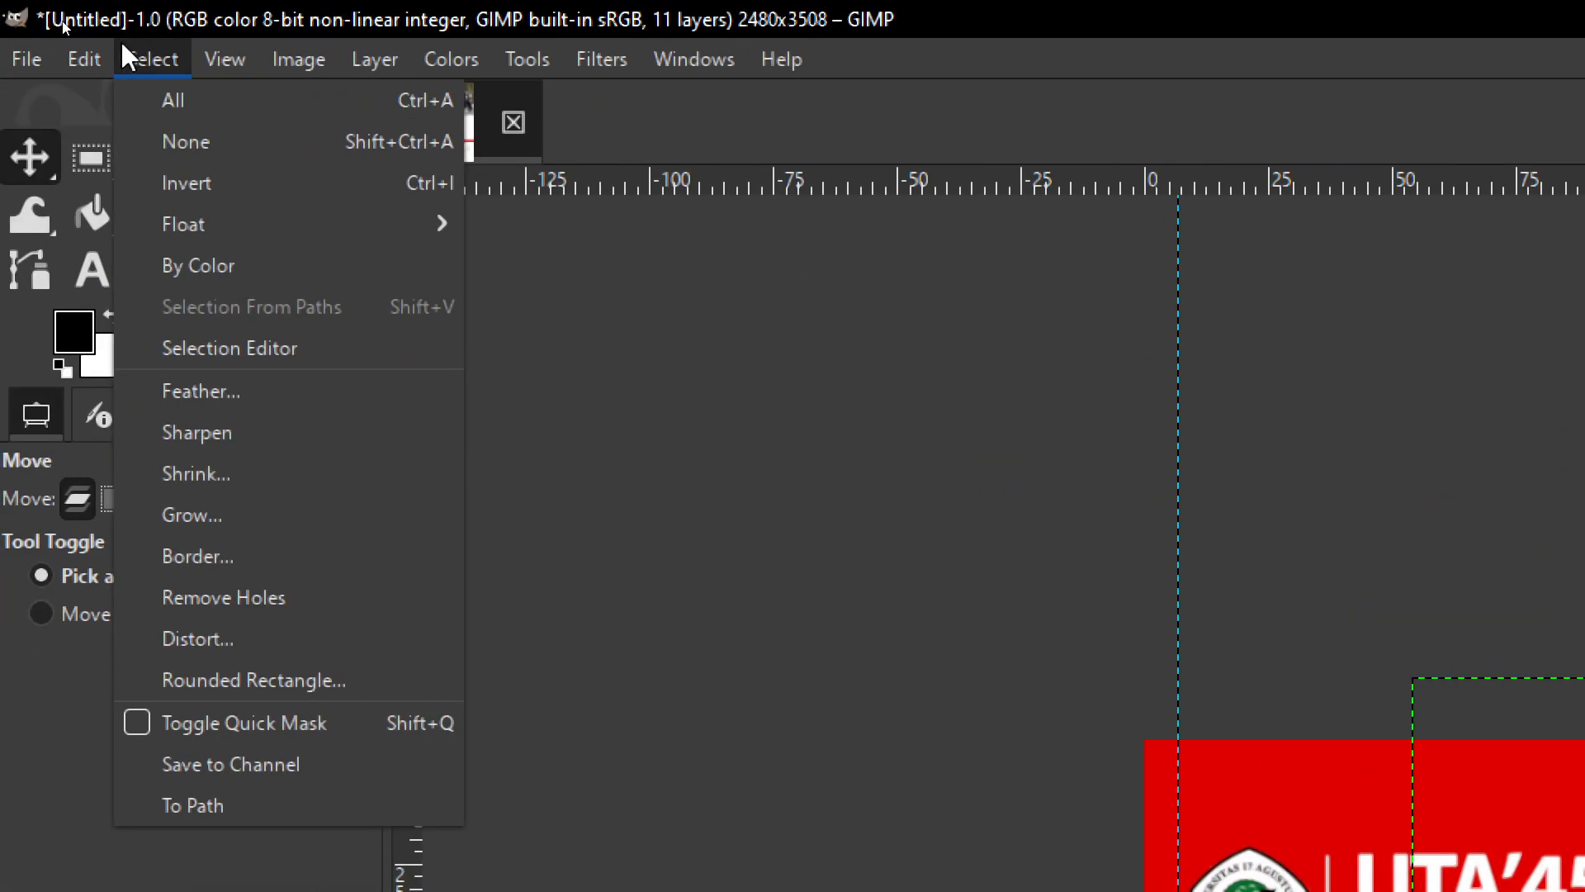
click(211, 147)
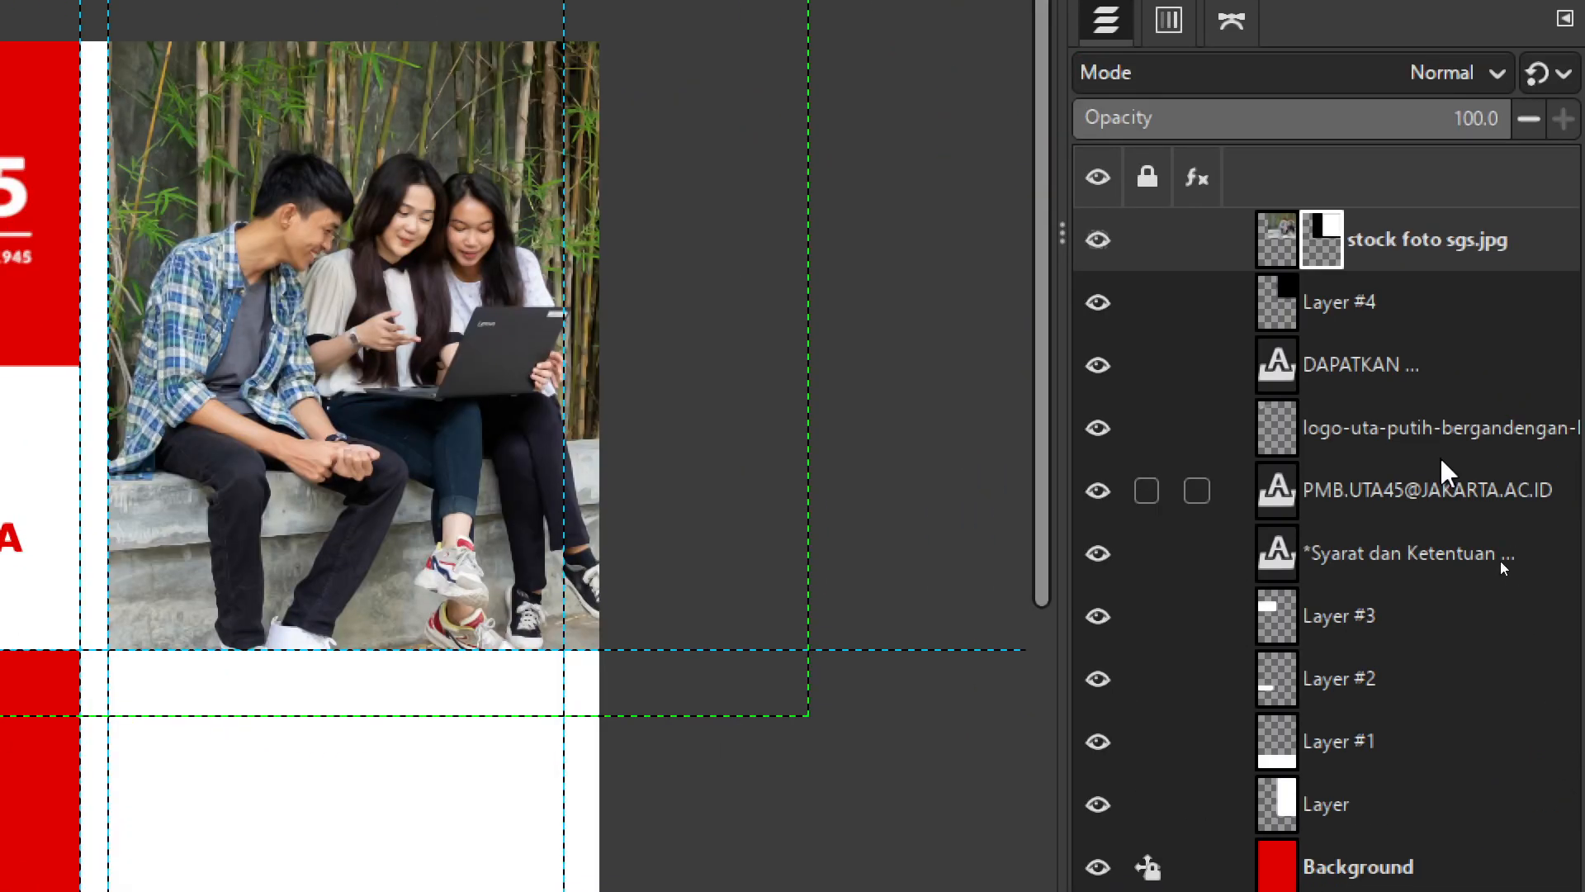
click(1348, 314)
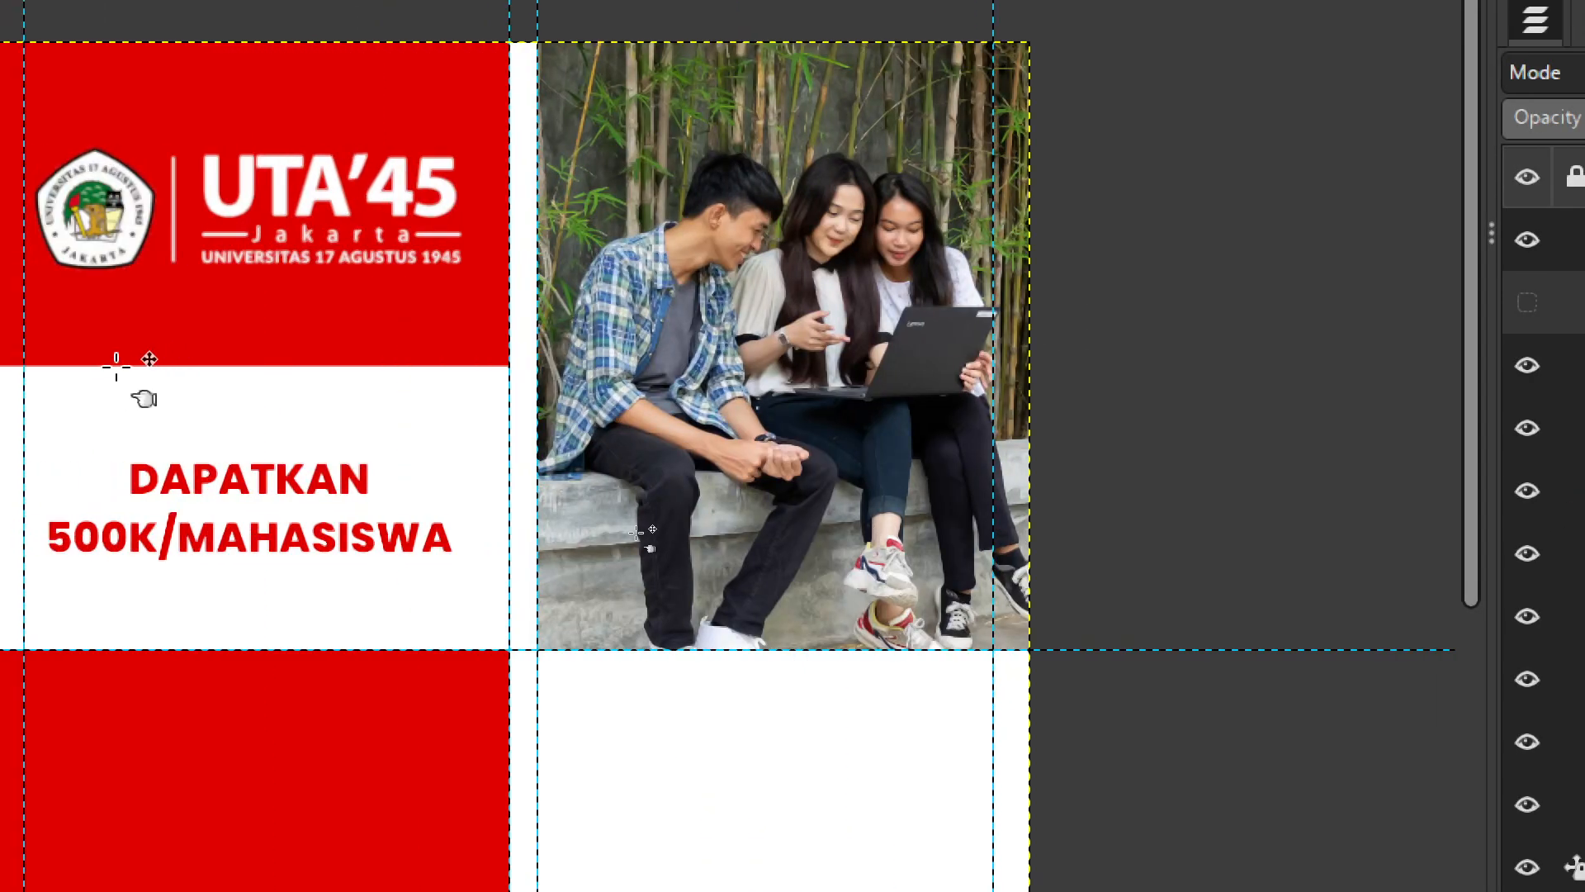
scroll(559, 506, down, 3)
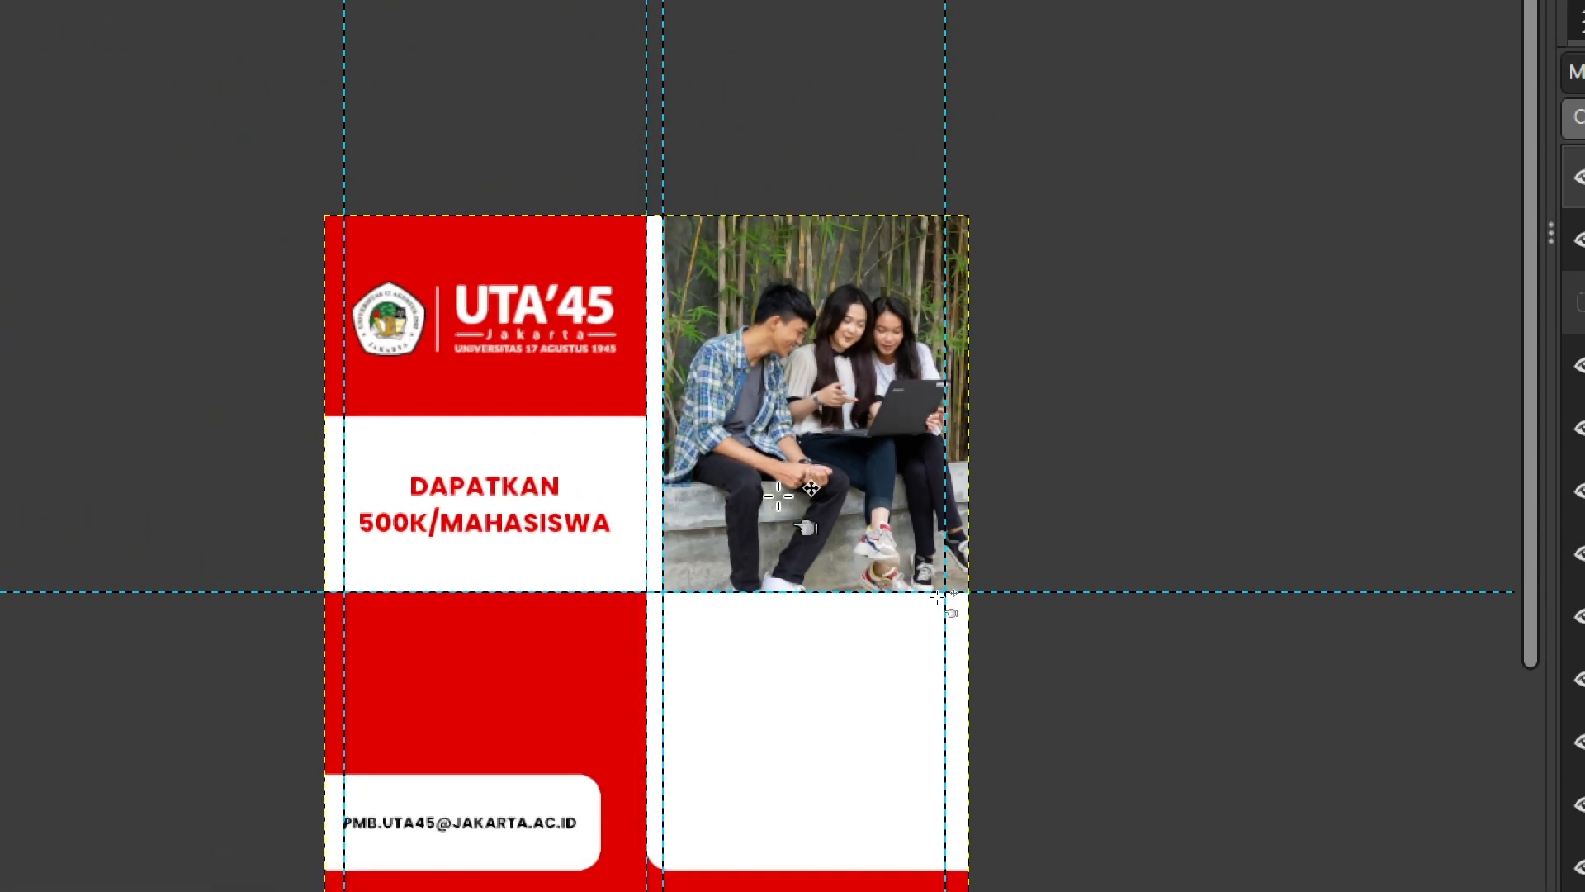
scroll(963, 583, up, 2)
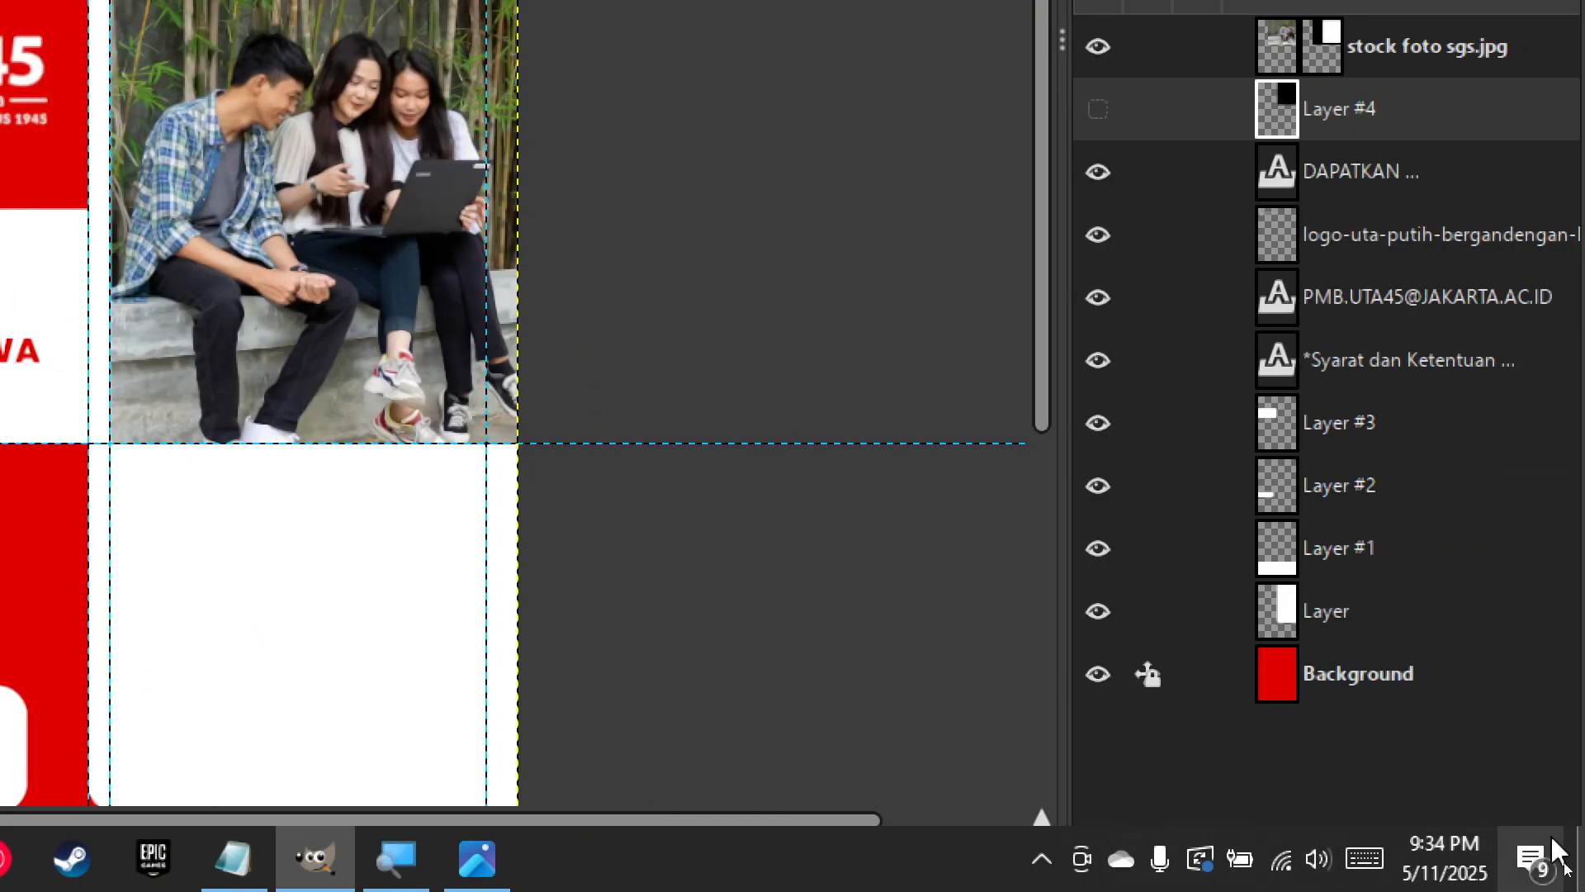
click(395, 861)
click(832, 757)
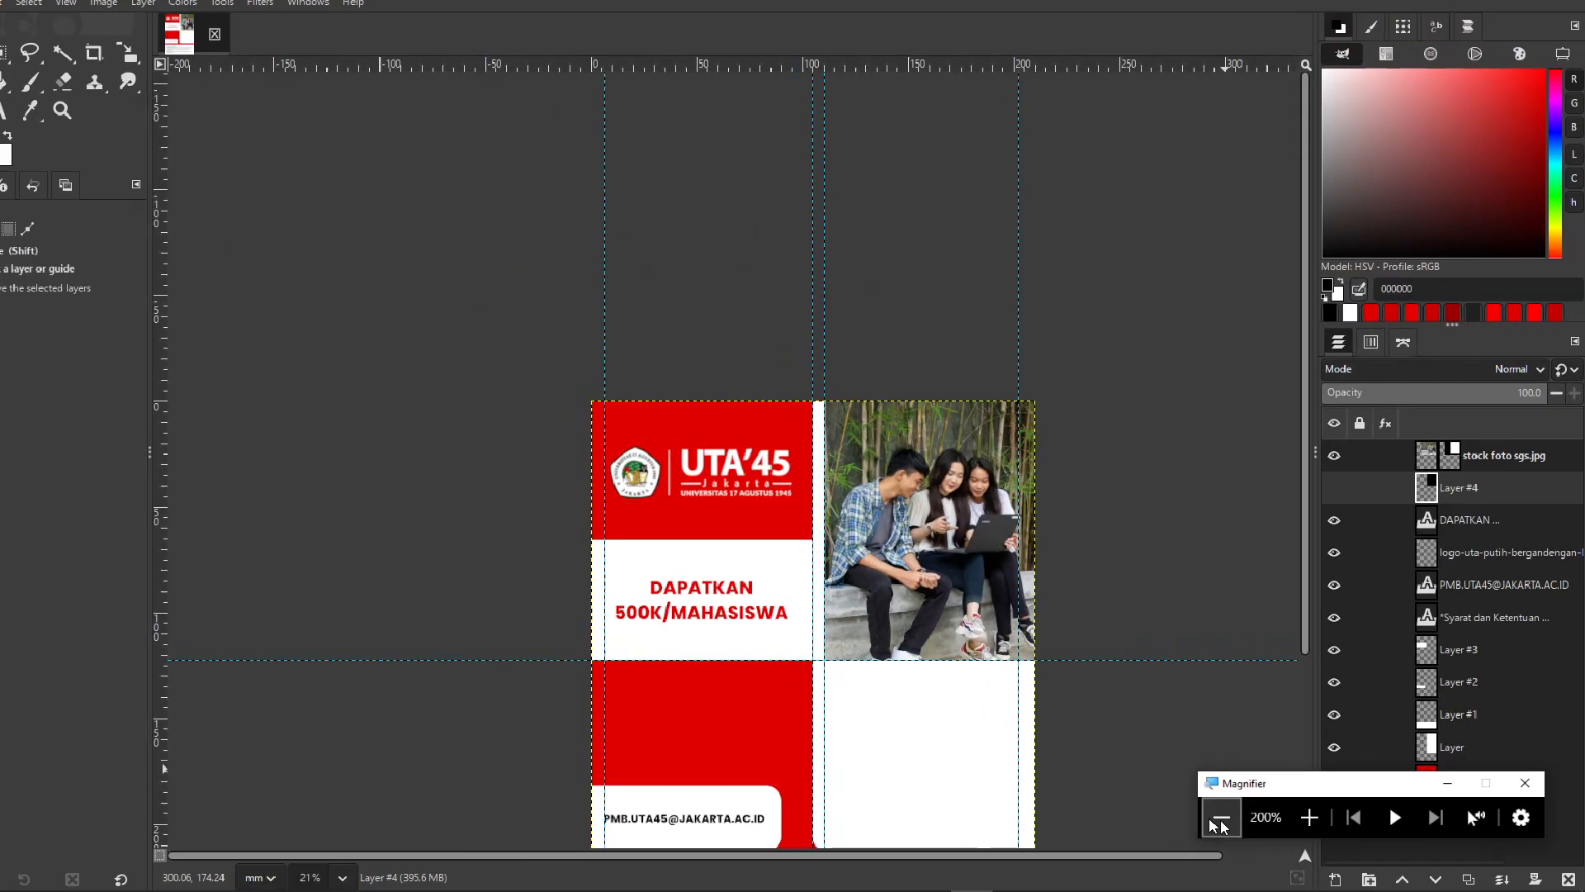
drag(1028, 367, 1022, 363)
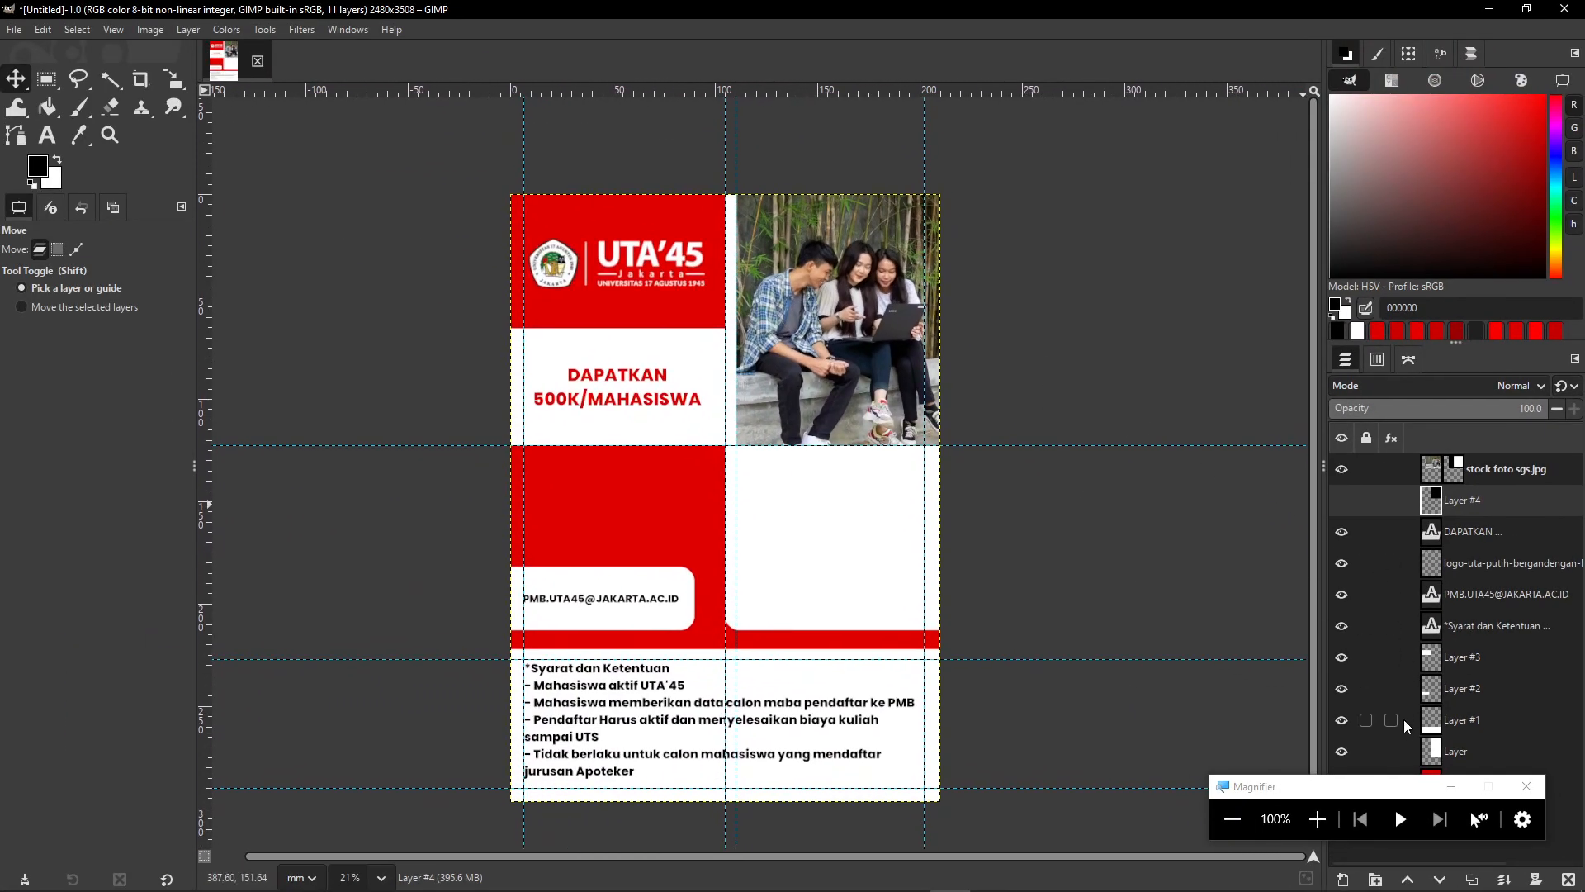
click(1451, 786)
scroll(840, 485, up, 2)
scroll(841, 485, up, 5)
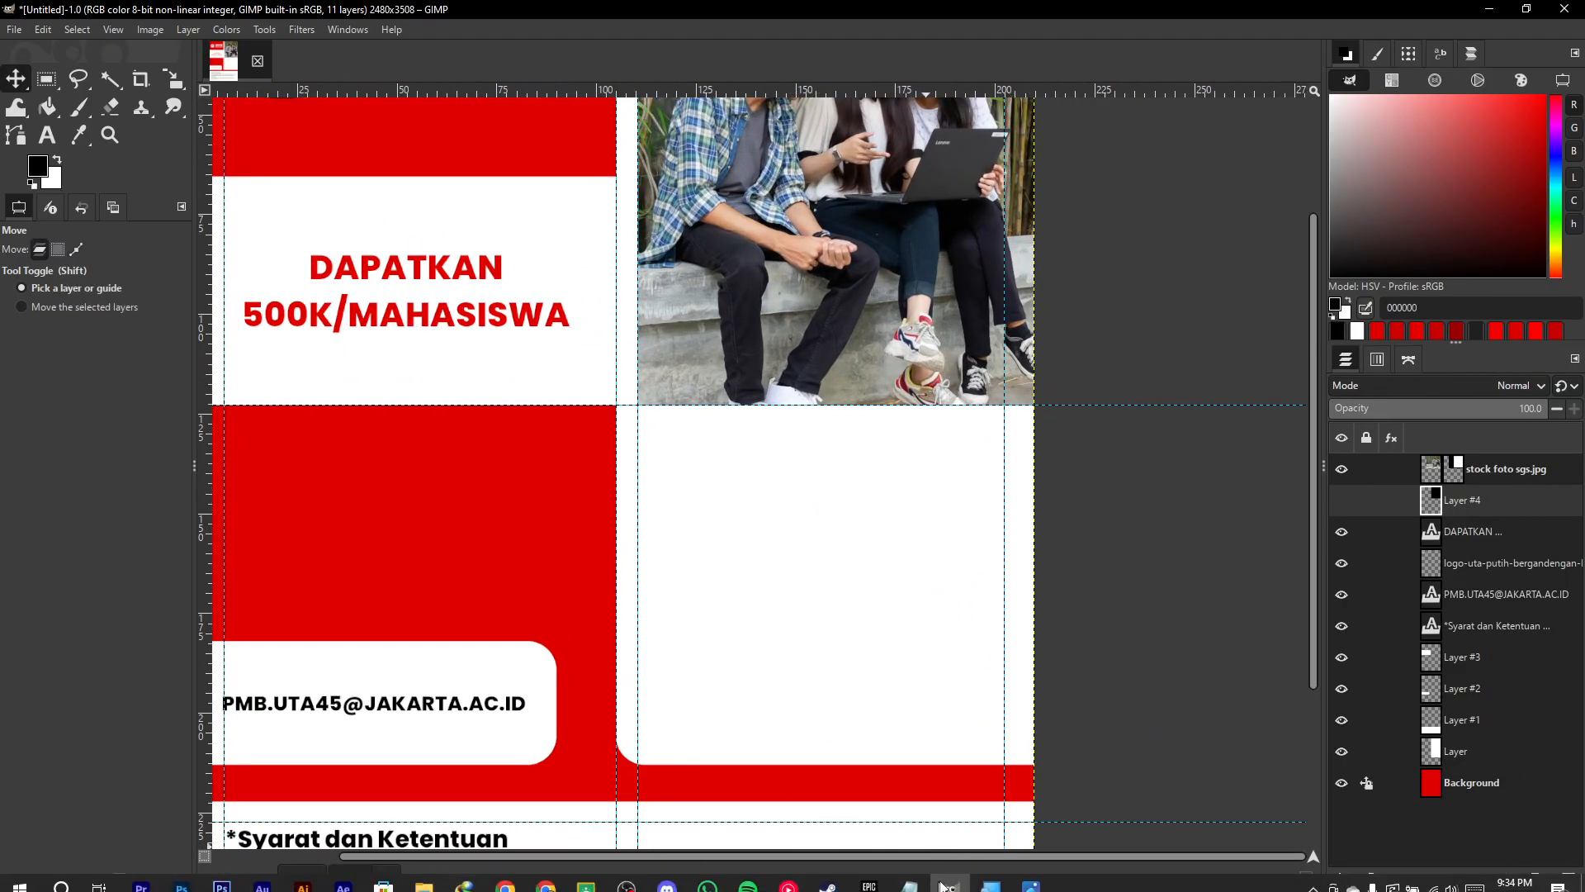
click(1029, 876)
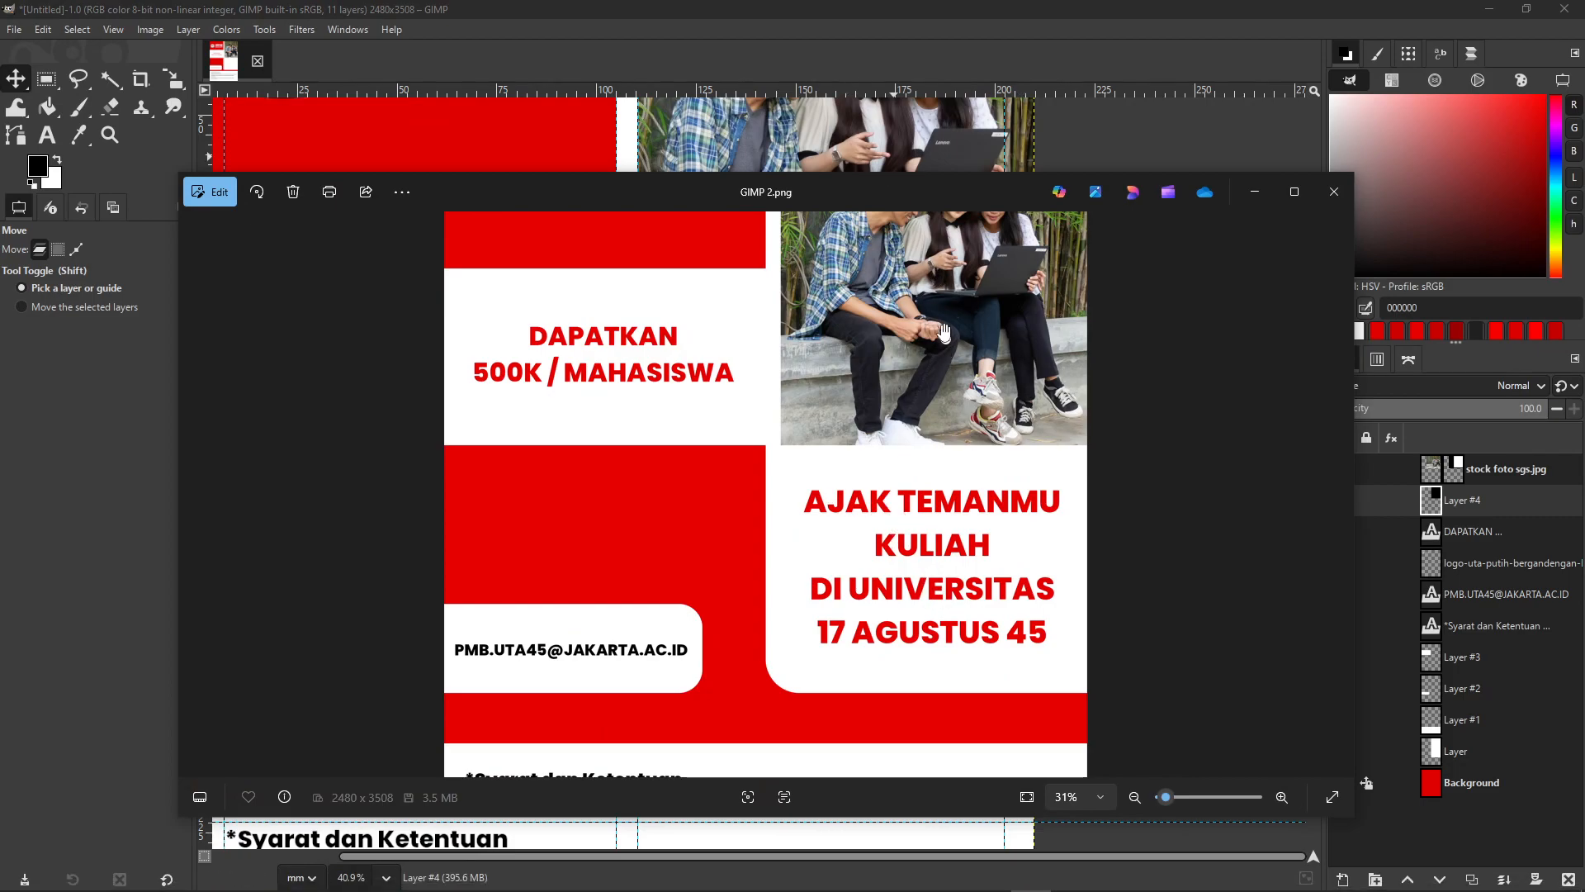
click(806, 7)
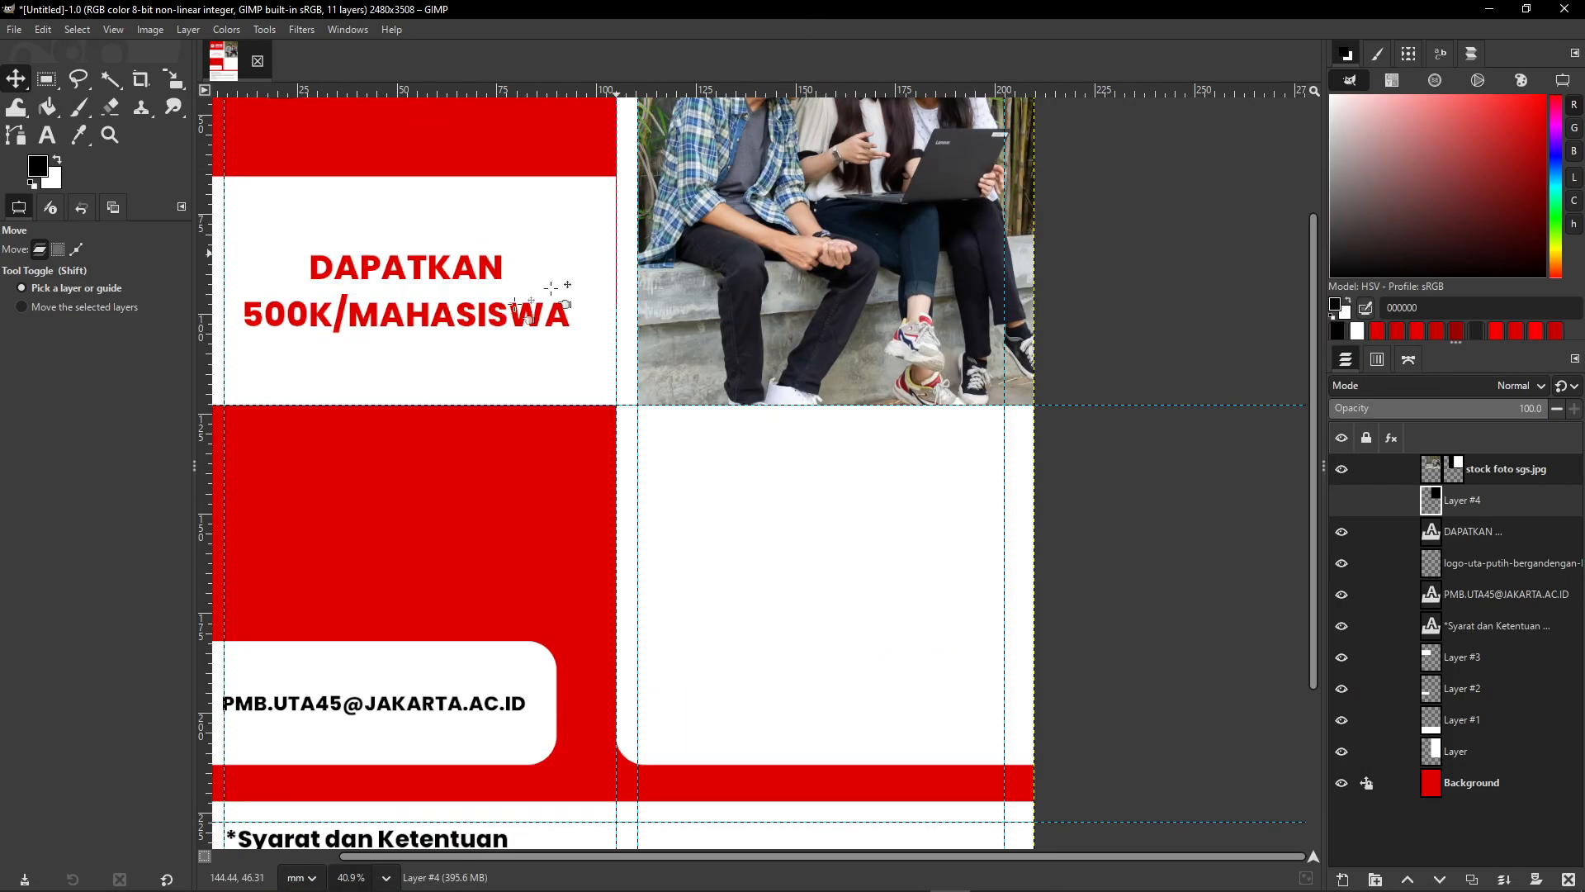
- Choose the Text tool and set its text colour to red
click(48, 140)
click(90, 395)
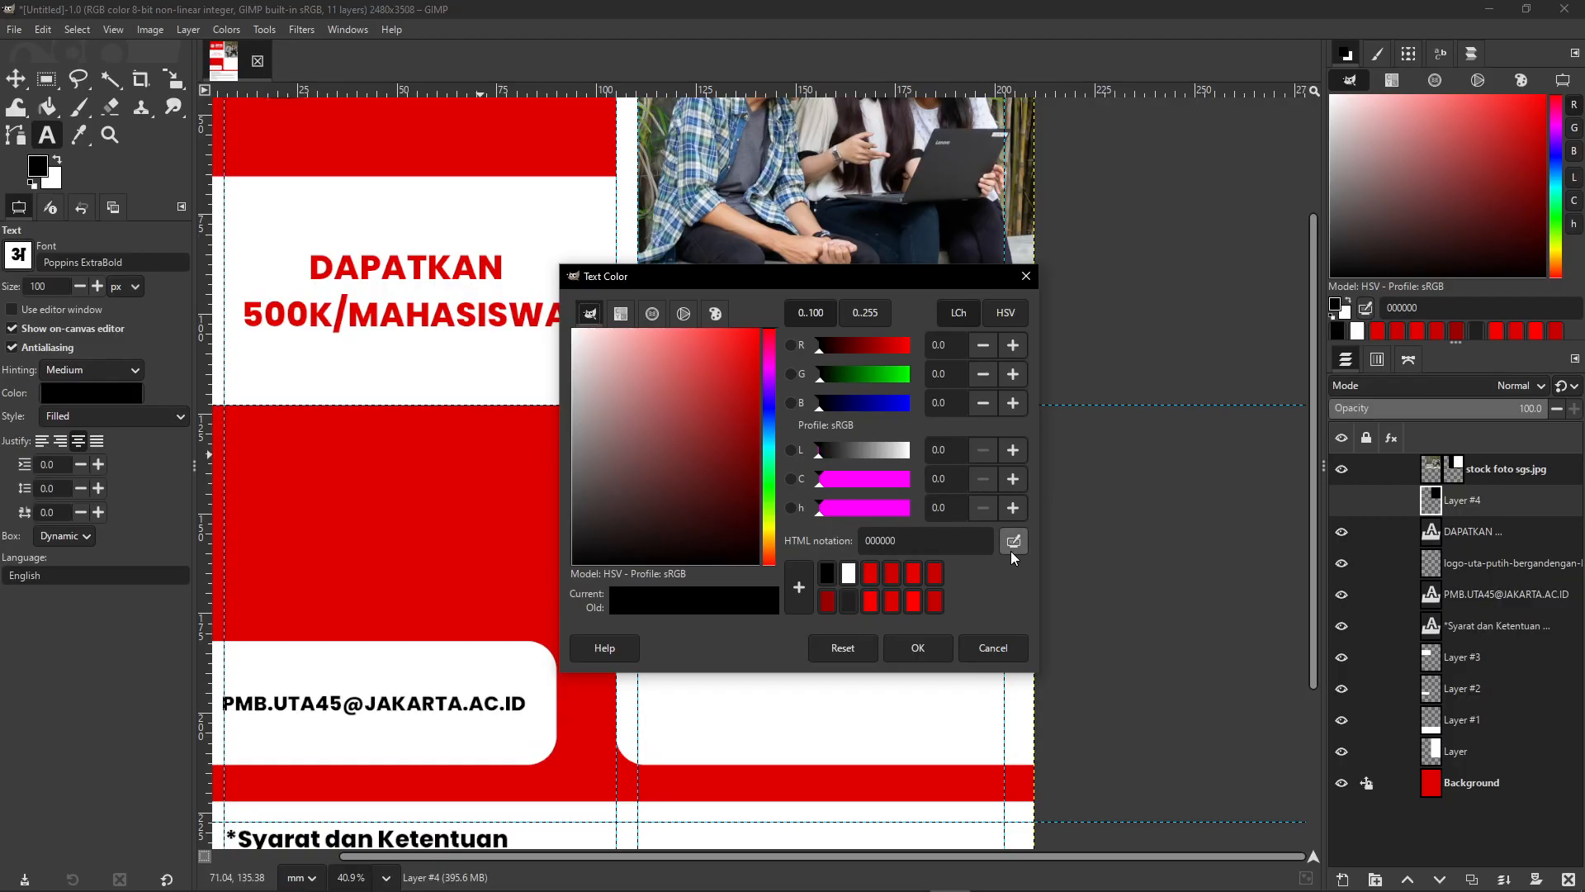
click(870, 578)
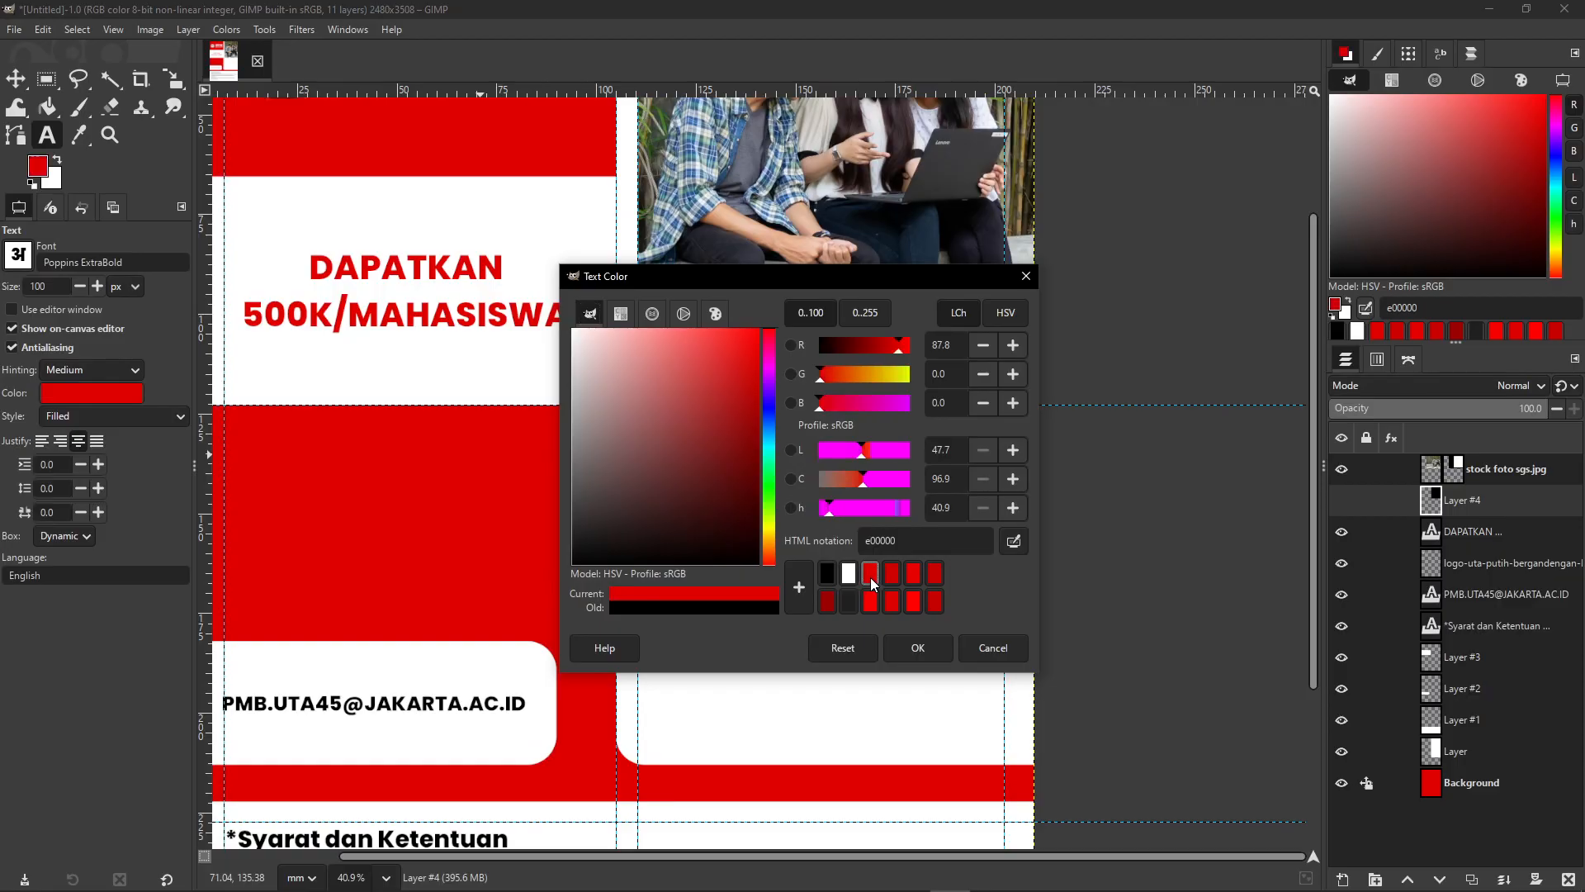
click(917, 647)
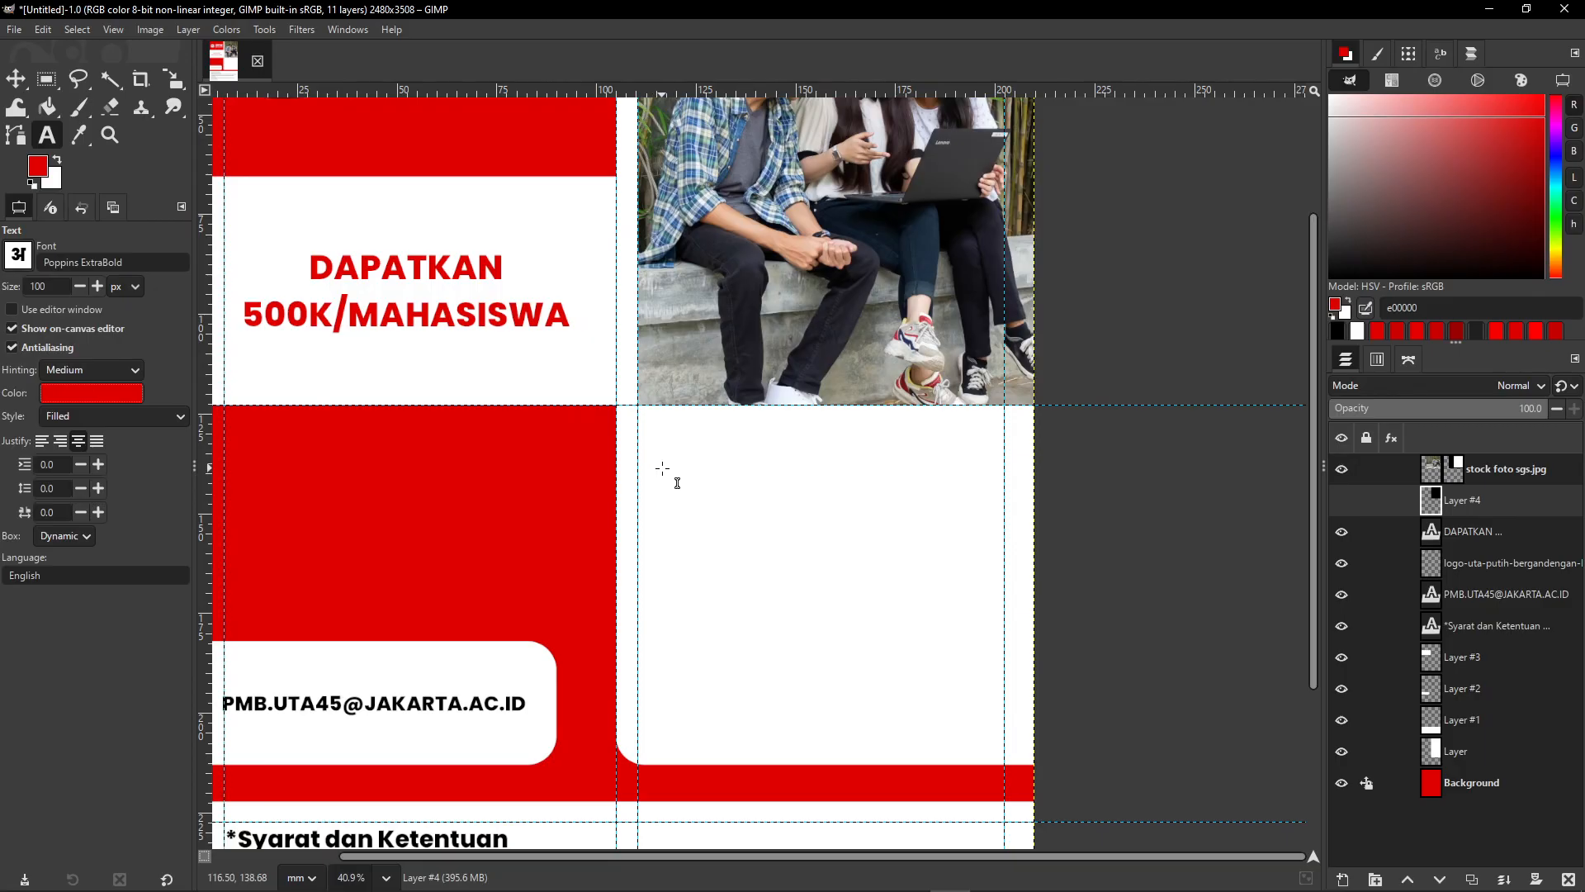
- Type 'AJAK TEMANMU', 'KULIAH', 'DI UNIVERSITAS', '17 AGUSTUS 45' on four lines in the white panel
click(663, 468)
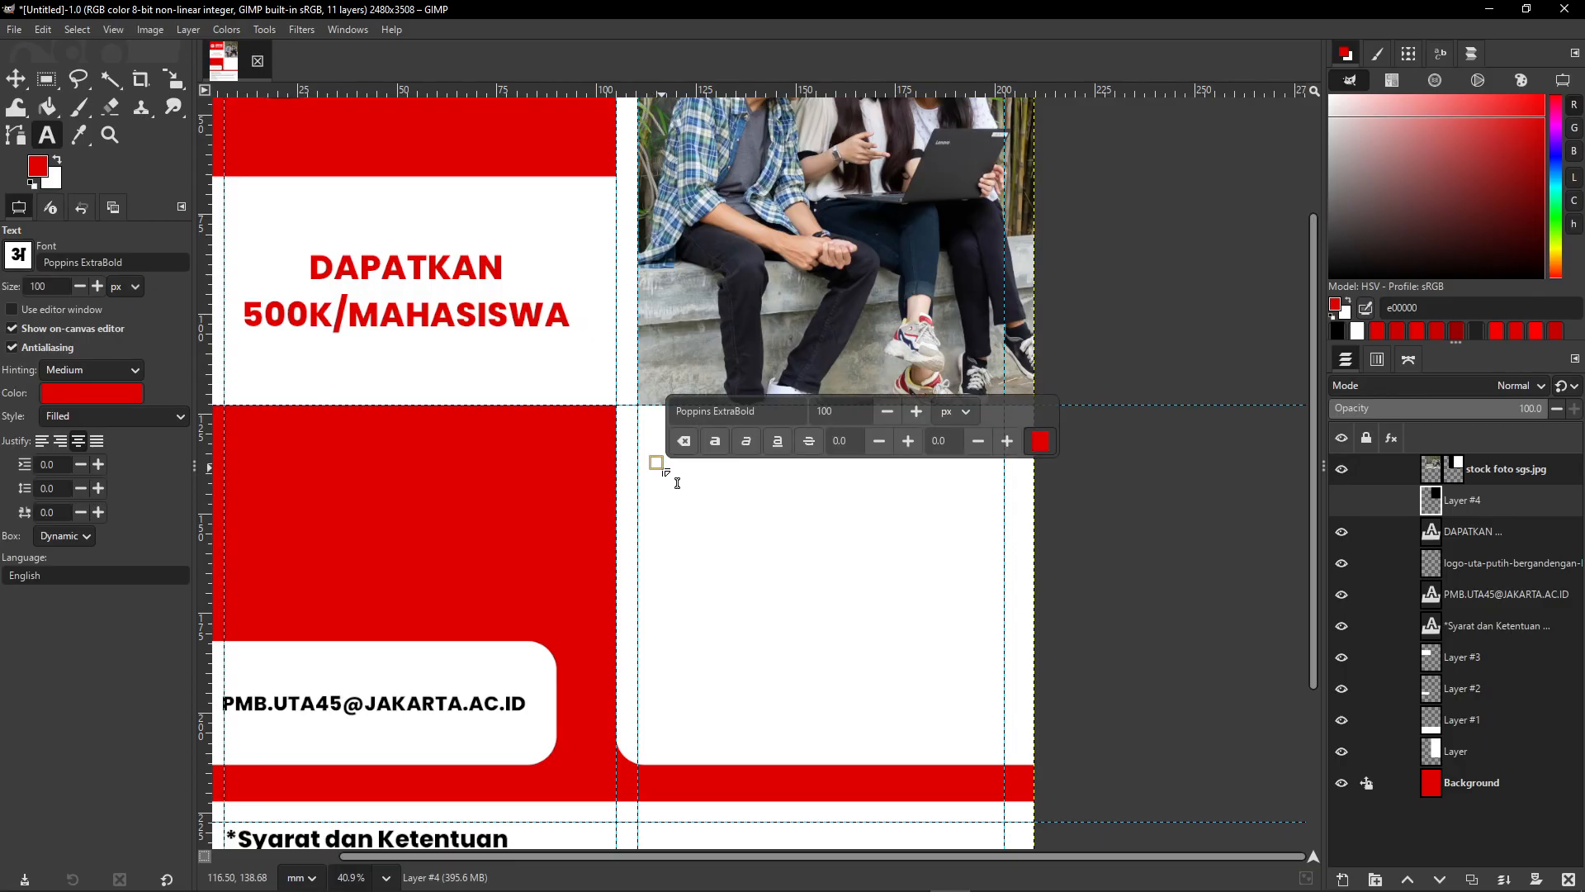
text(AJAK)
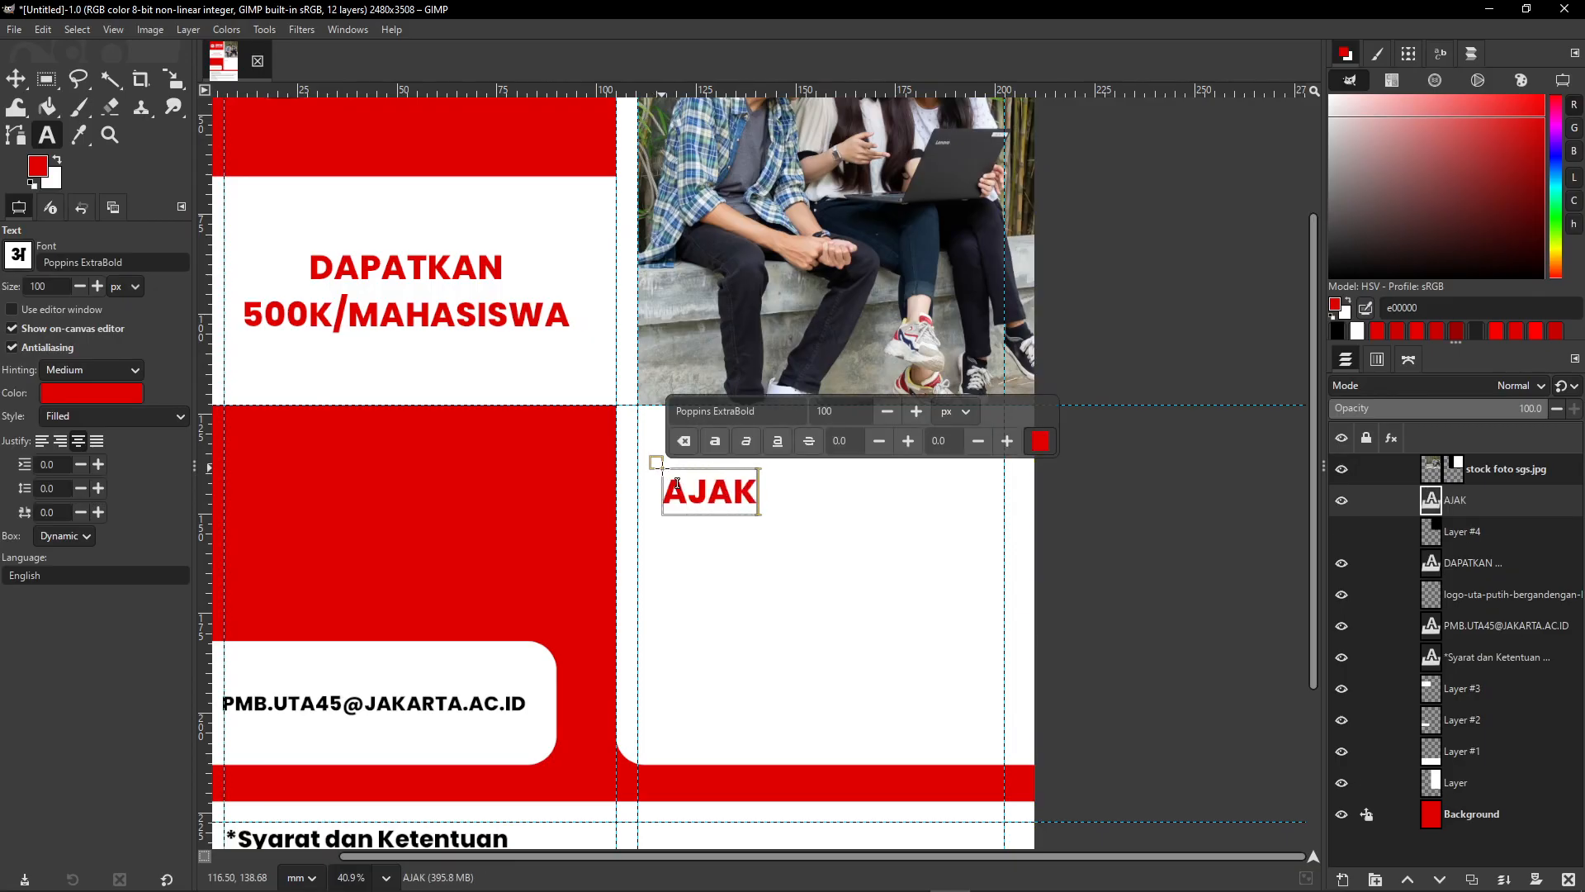
text( TEMANMU)
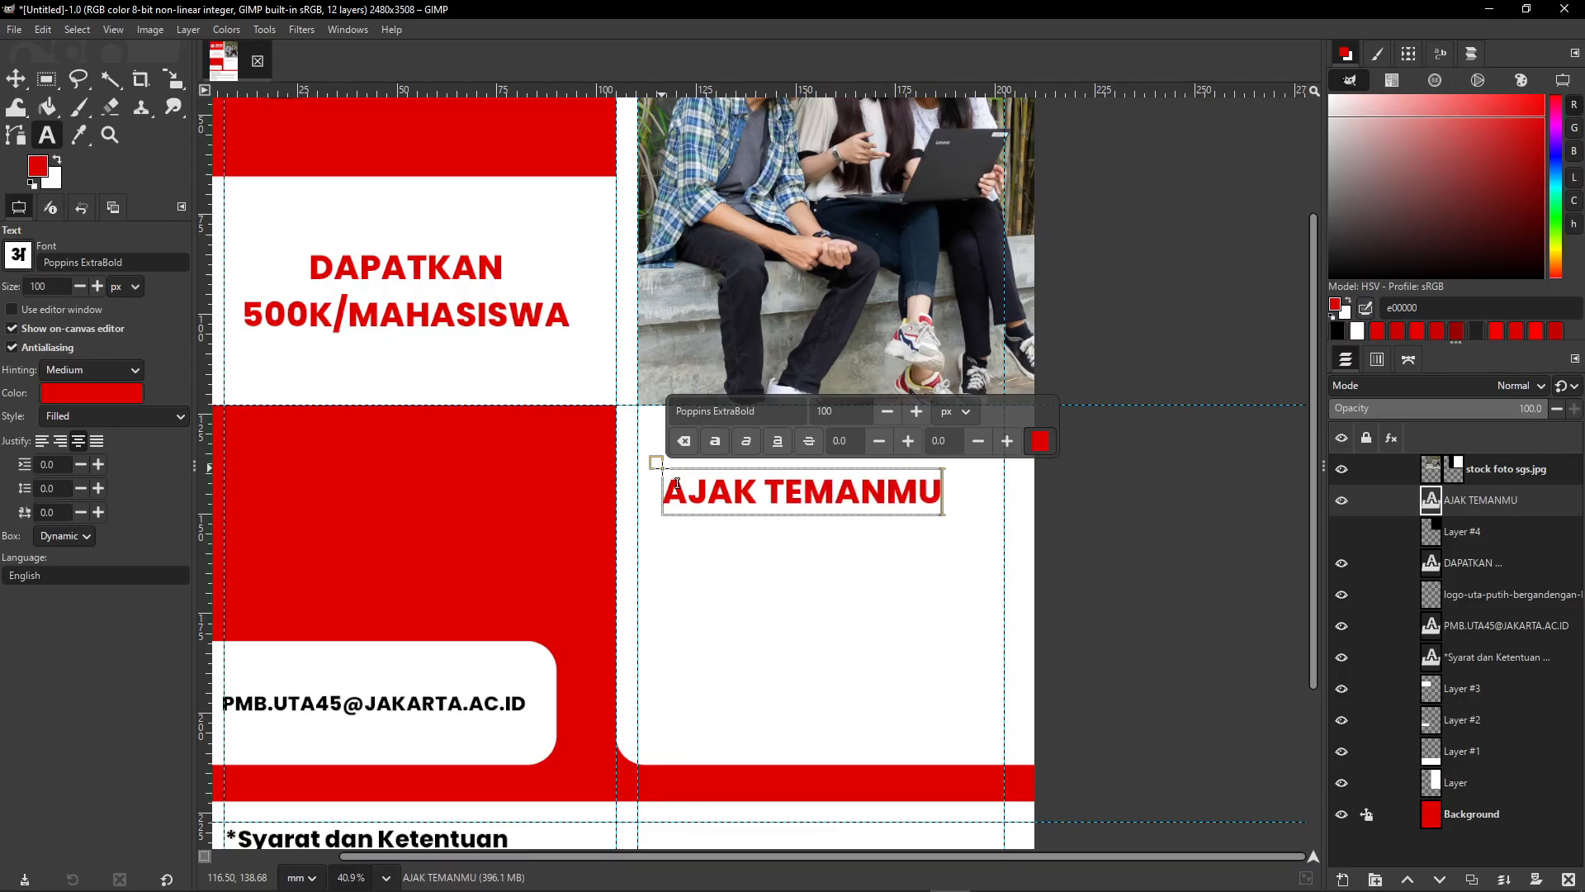
key(Return)
text(KULIAH)
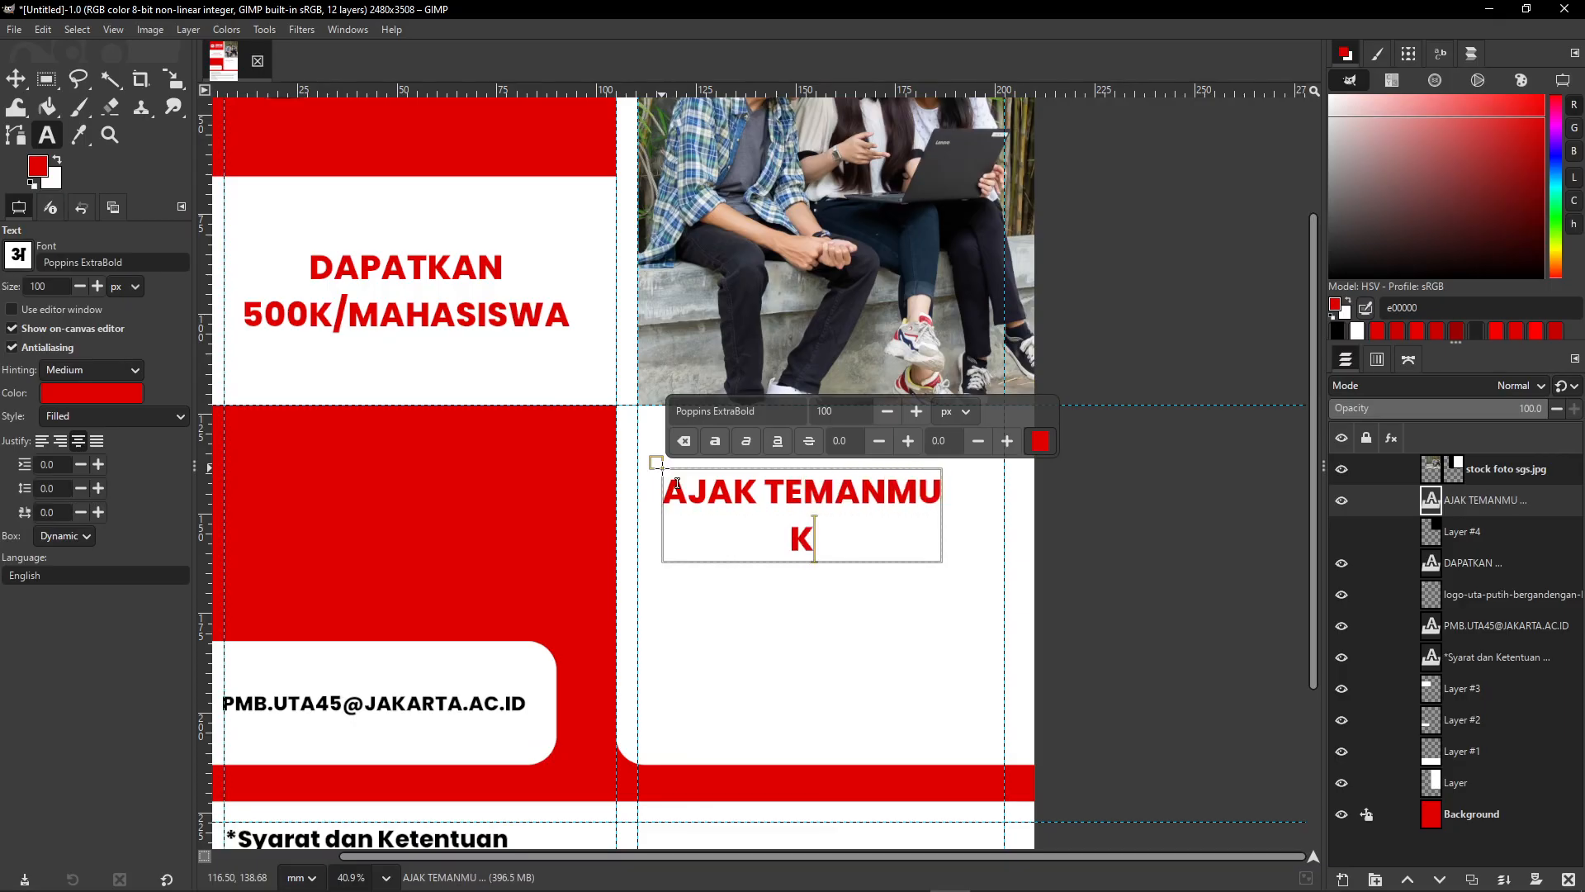
key(Return)
text(DI UNIVERSITAS)
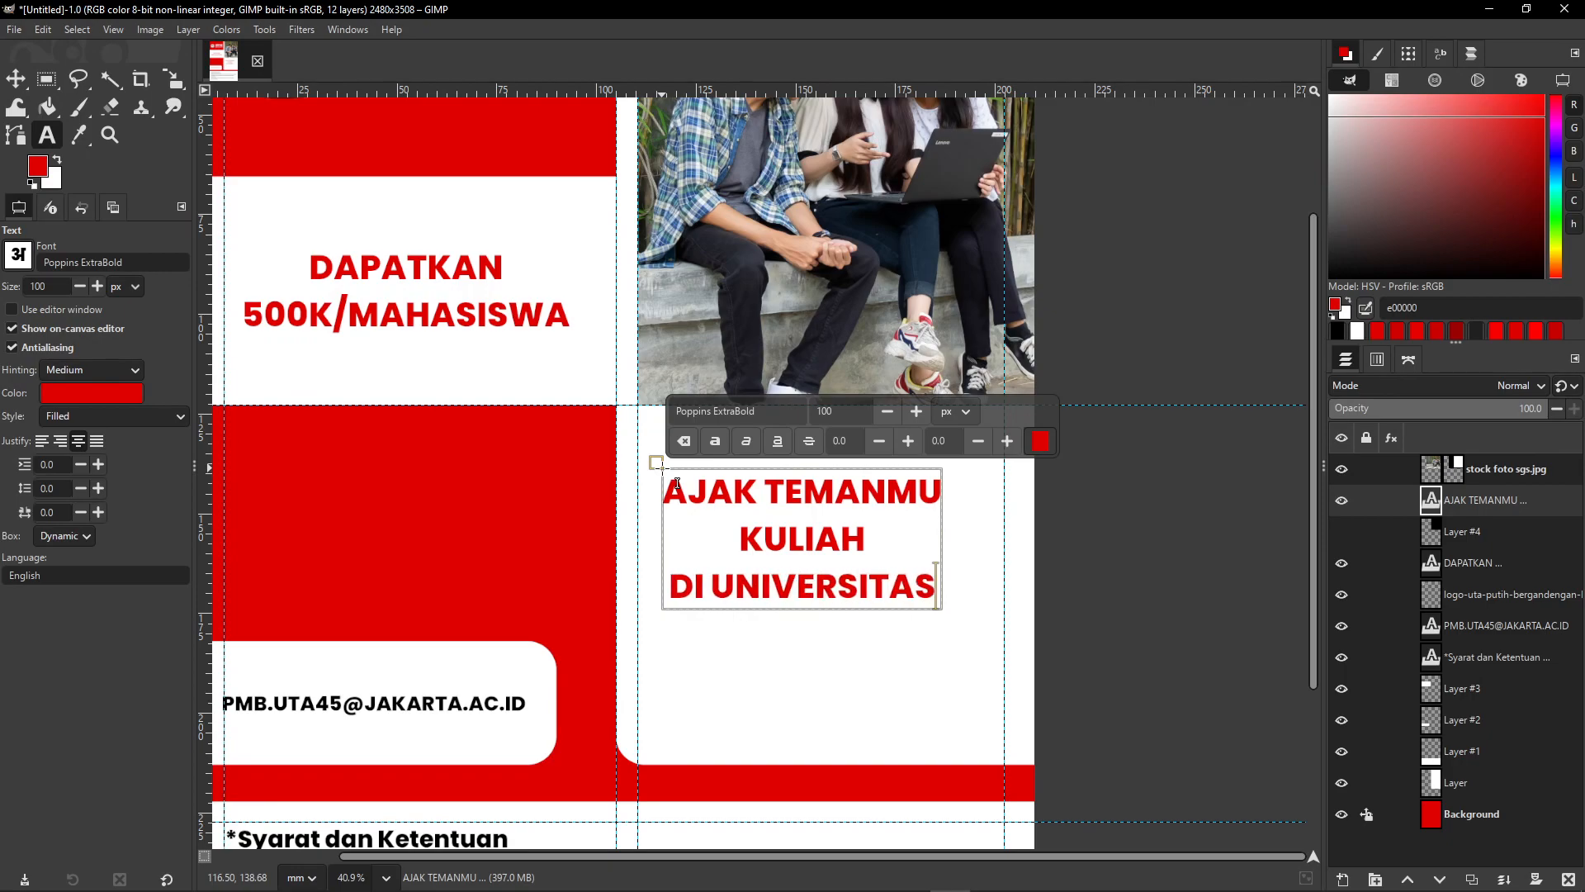
key(Return)
text(17 AGUSTUS)
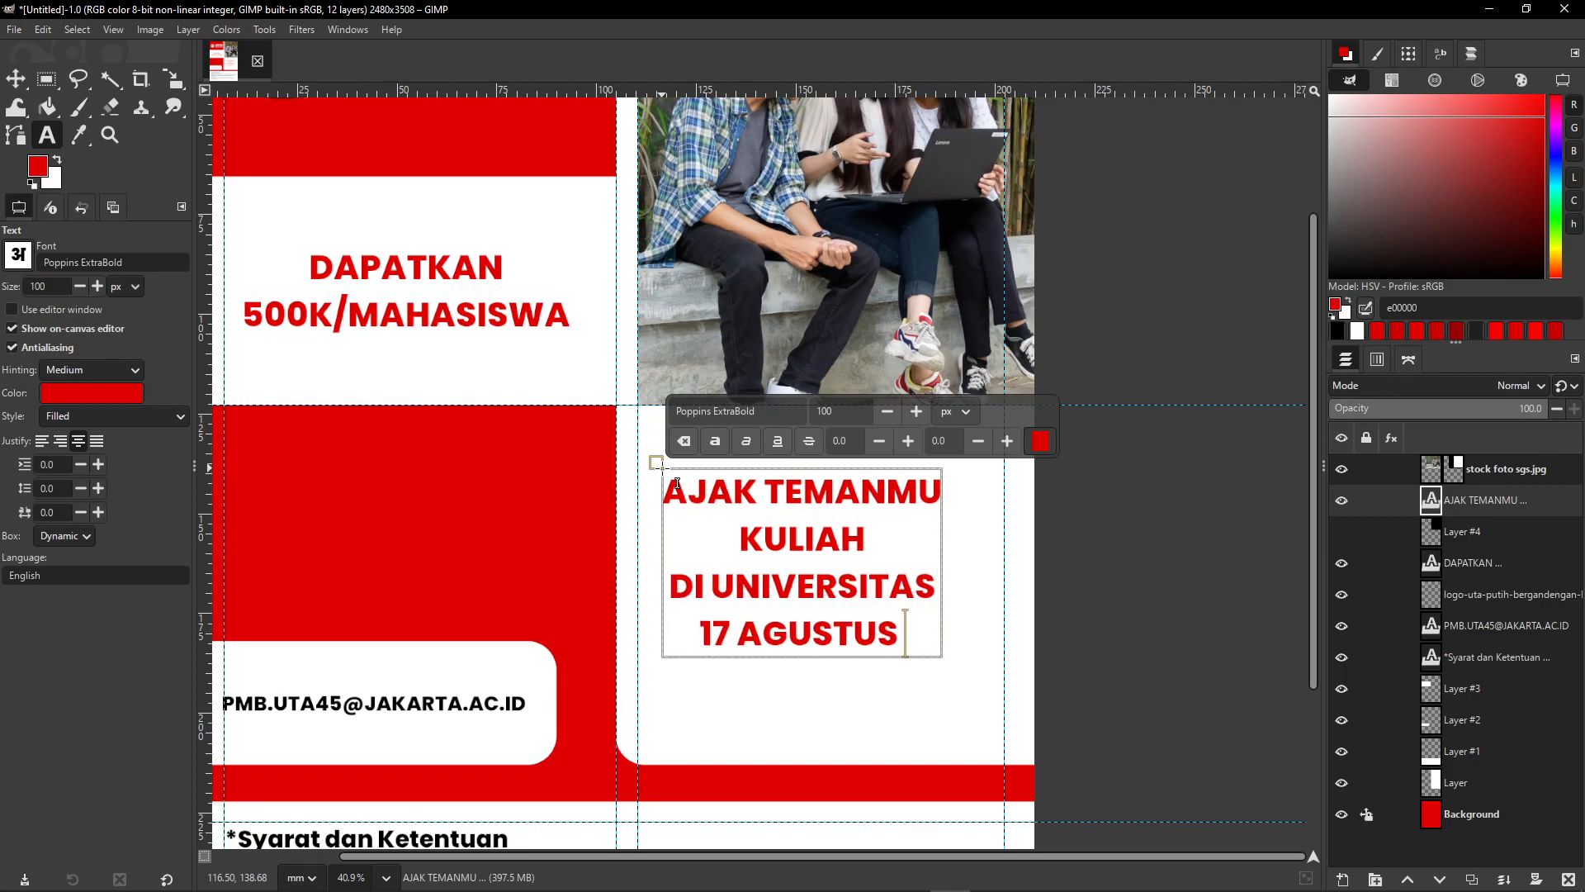
text( 45)
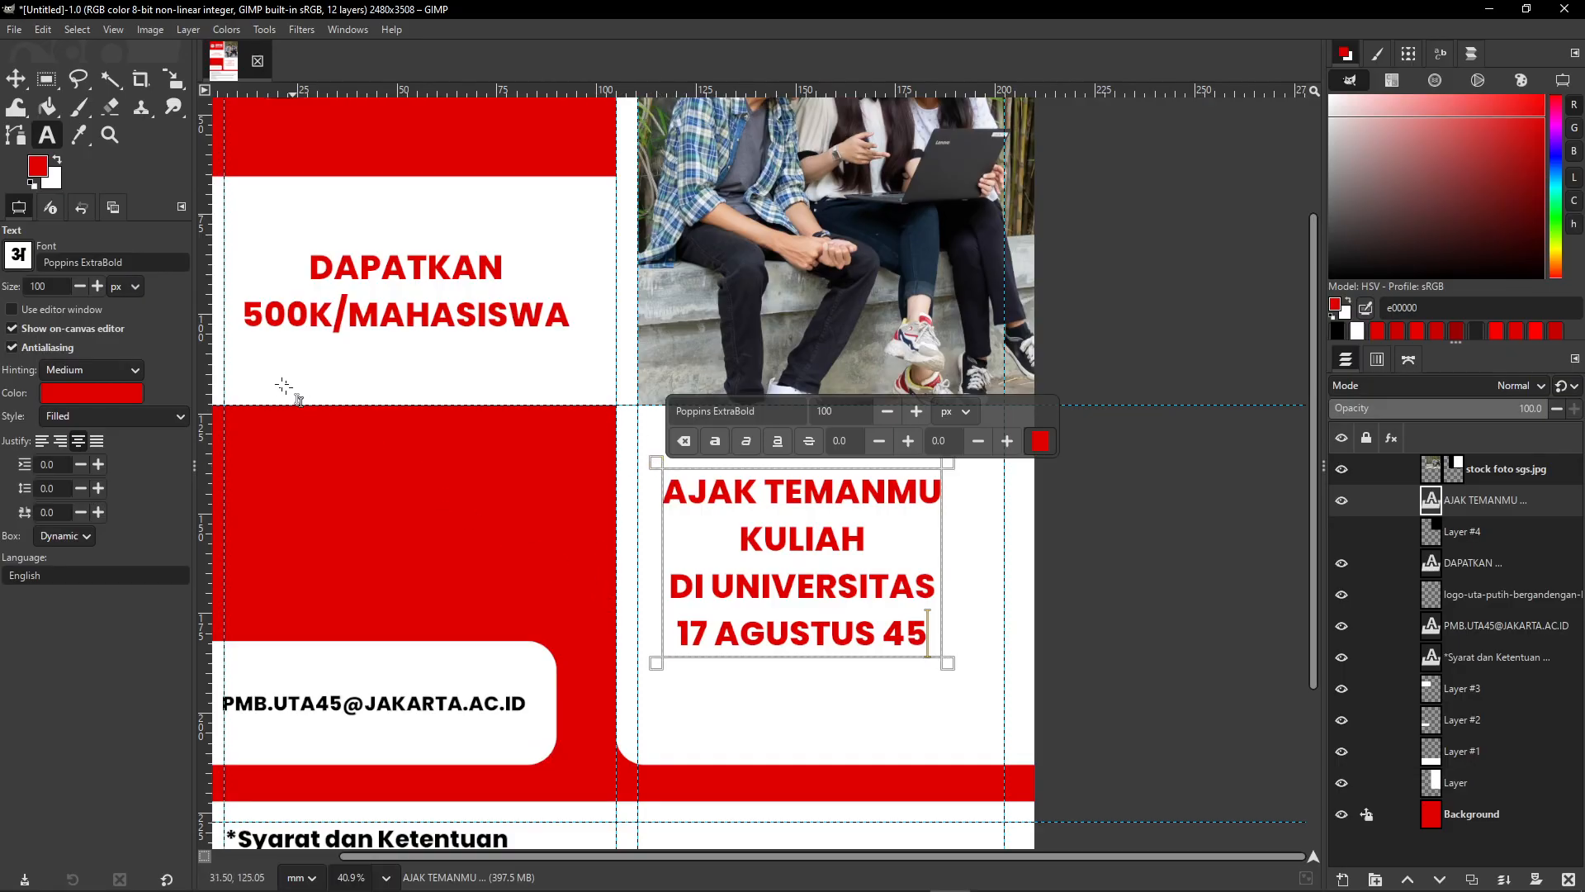
- Nudge the new headline slightly right and down with the Move tool
click(8, 83)
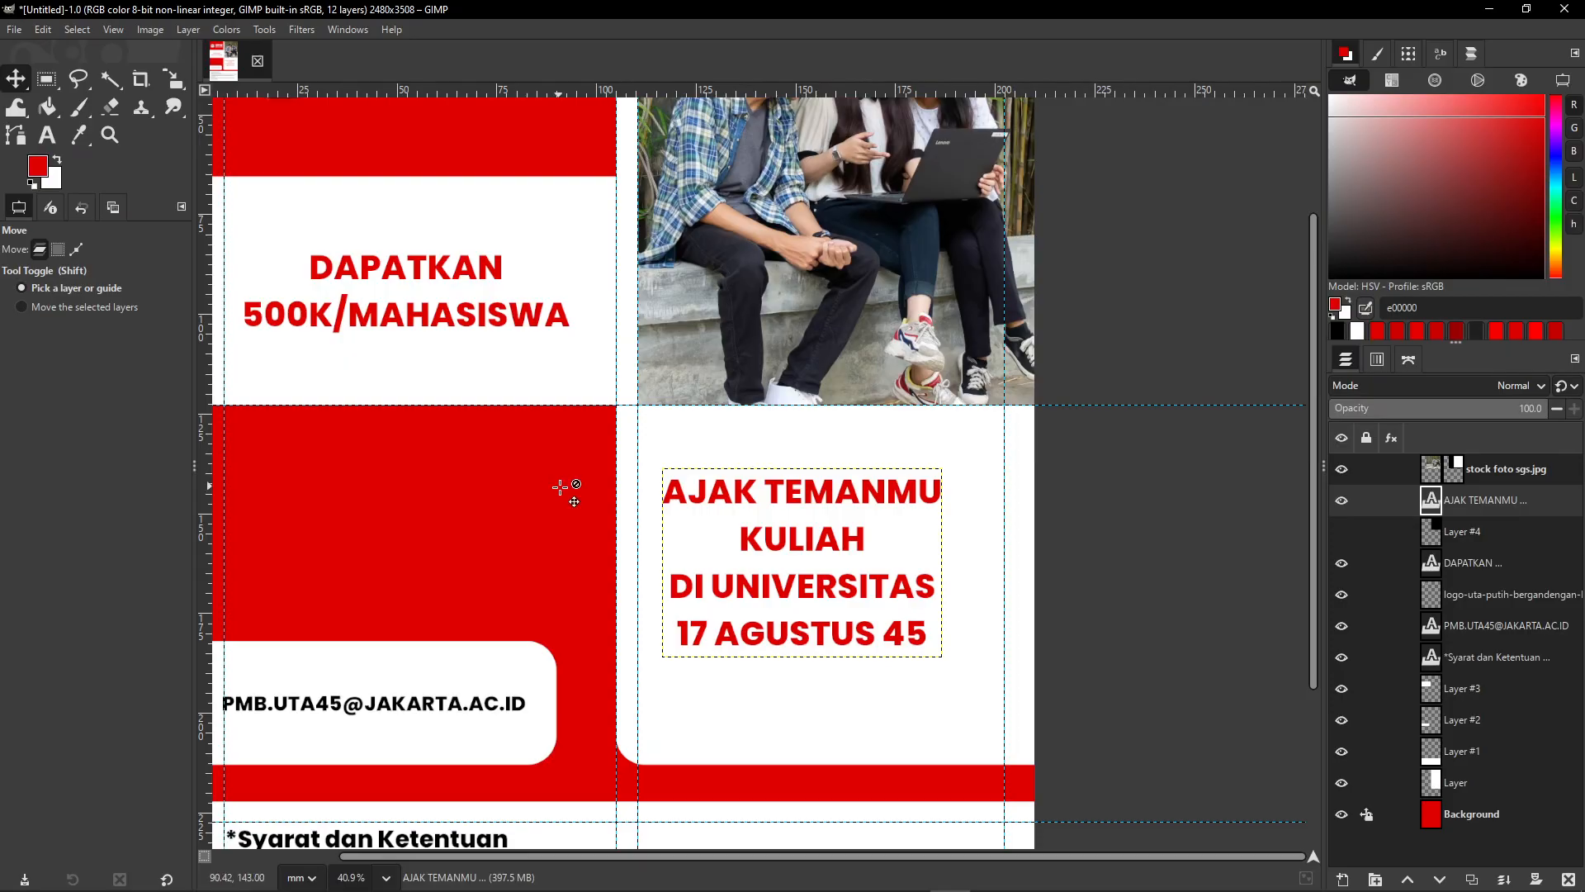
key(shift+Right)
key(Right)
key(shift+Down)
key(shift+Up)
key(Down)
key(Right)
key(Right)
key(Right)
key(Right)
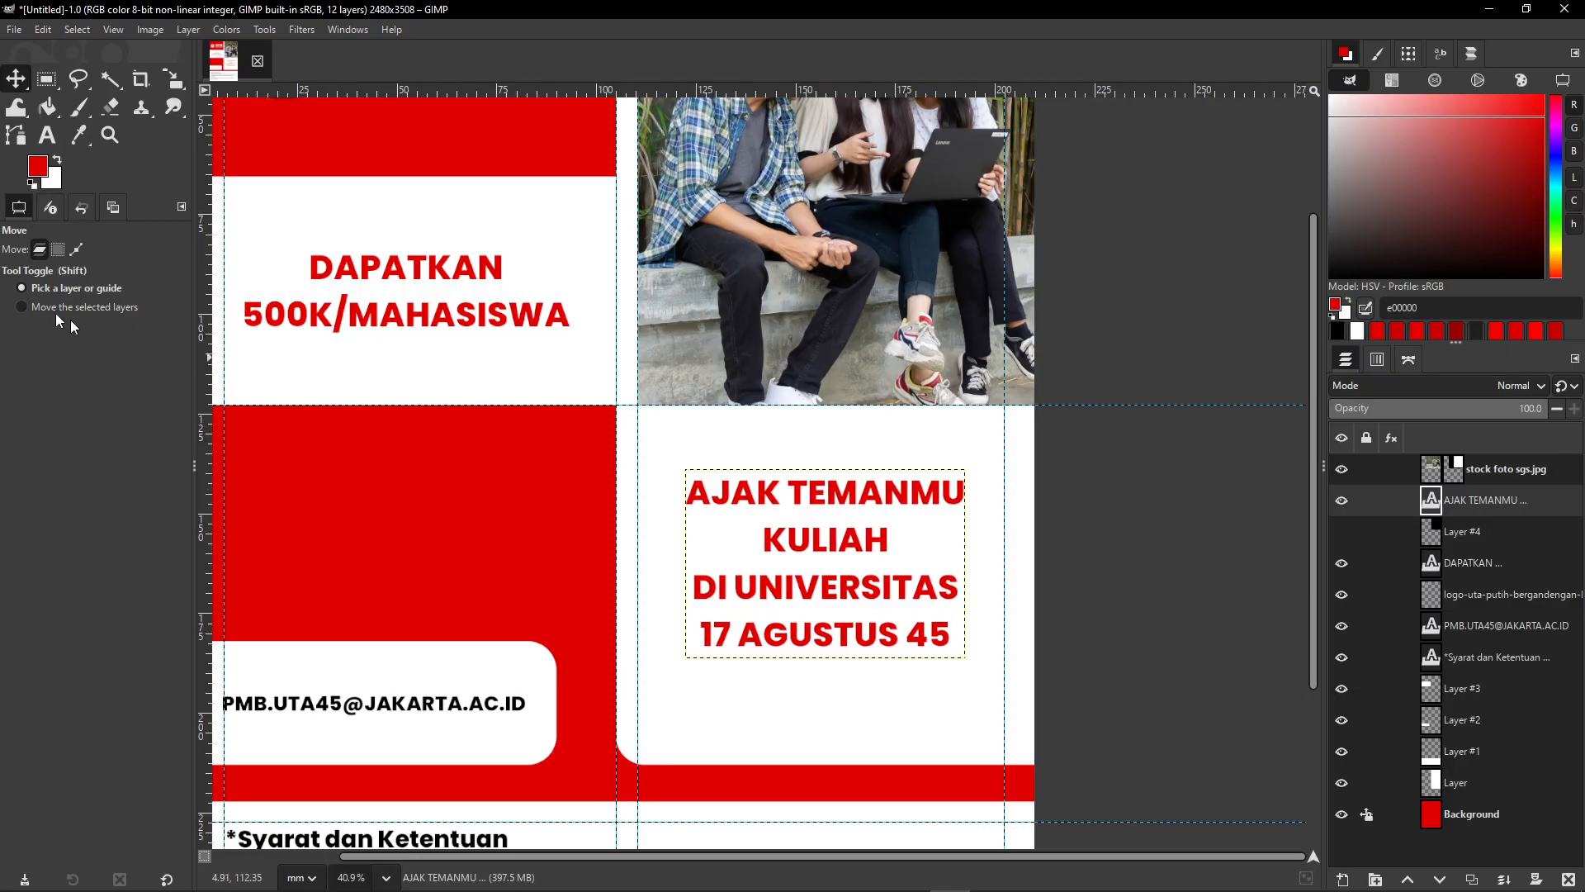
- Select all the headline text and set its font size to 120
click(47, 135)
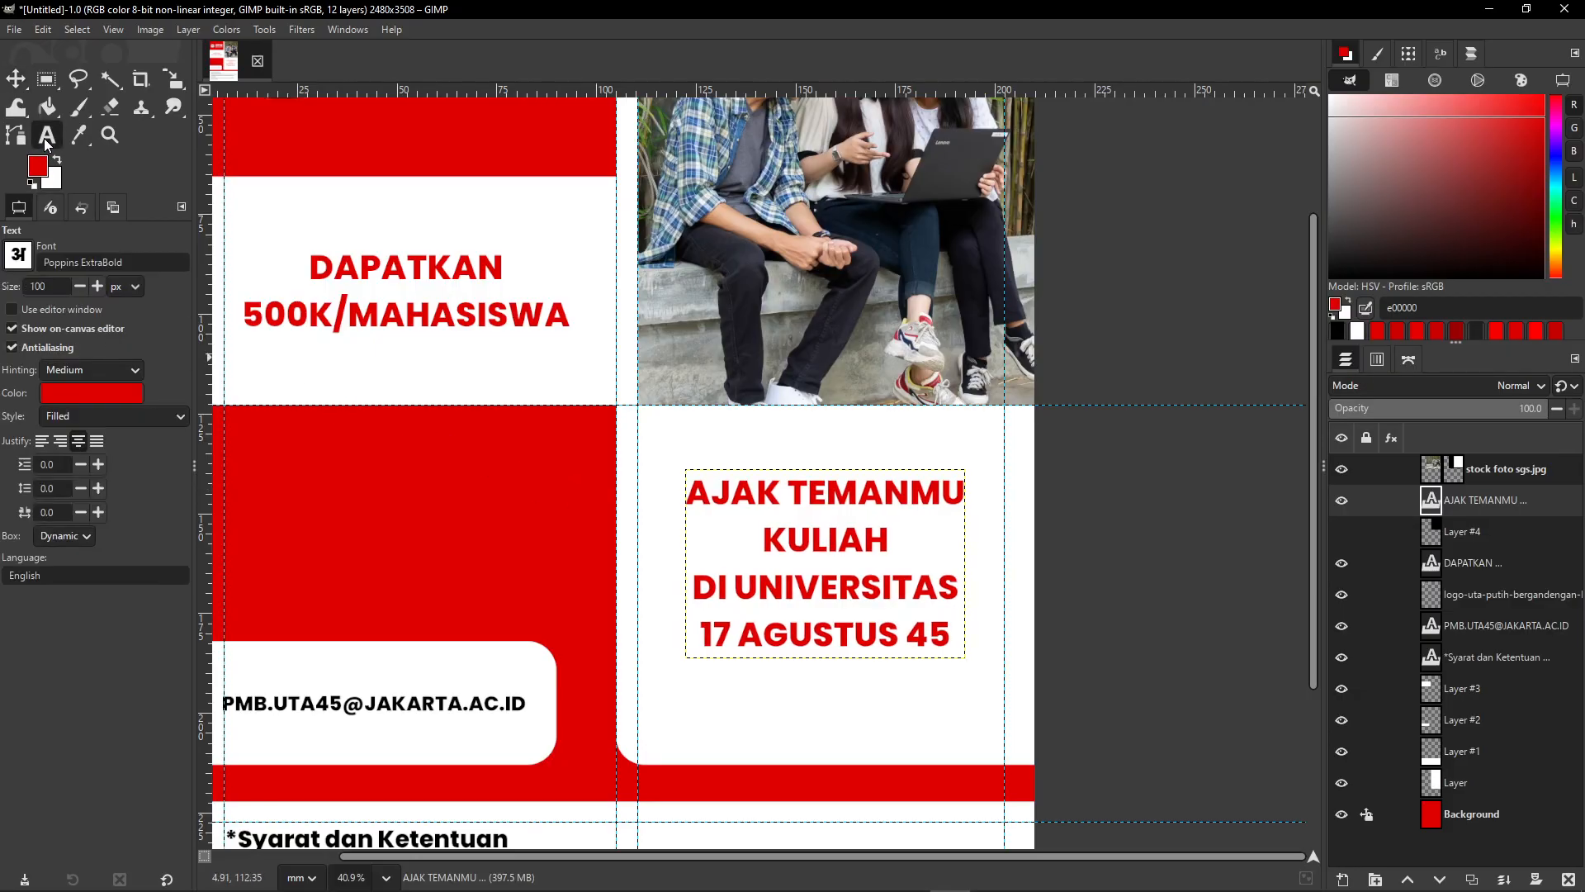
click(817, 547)
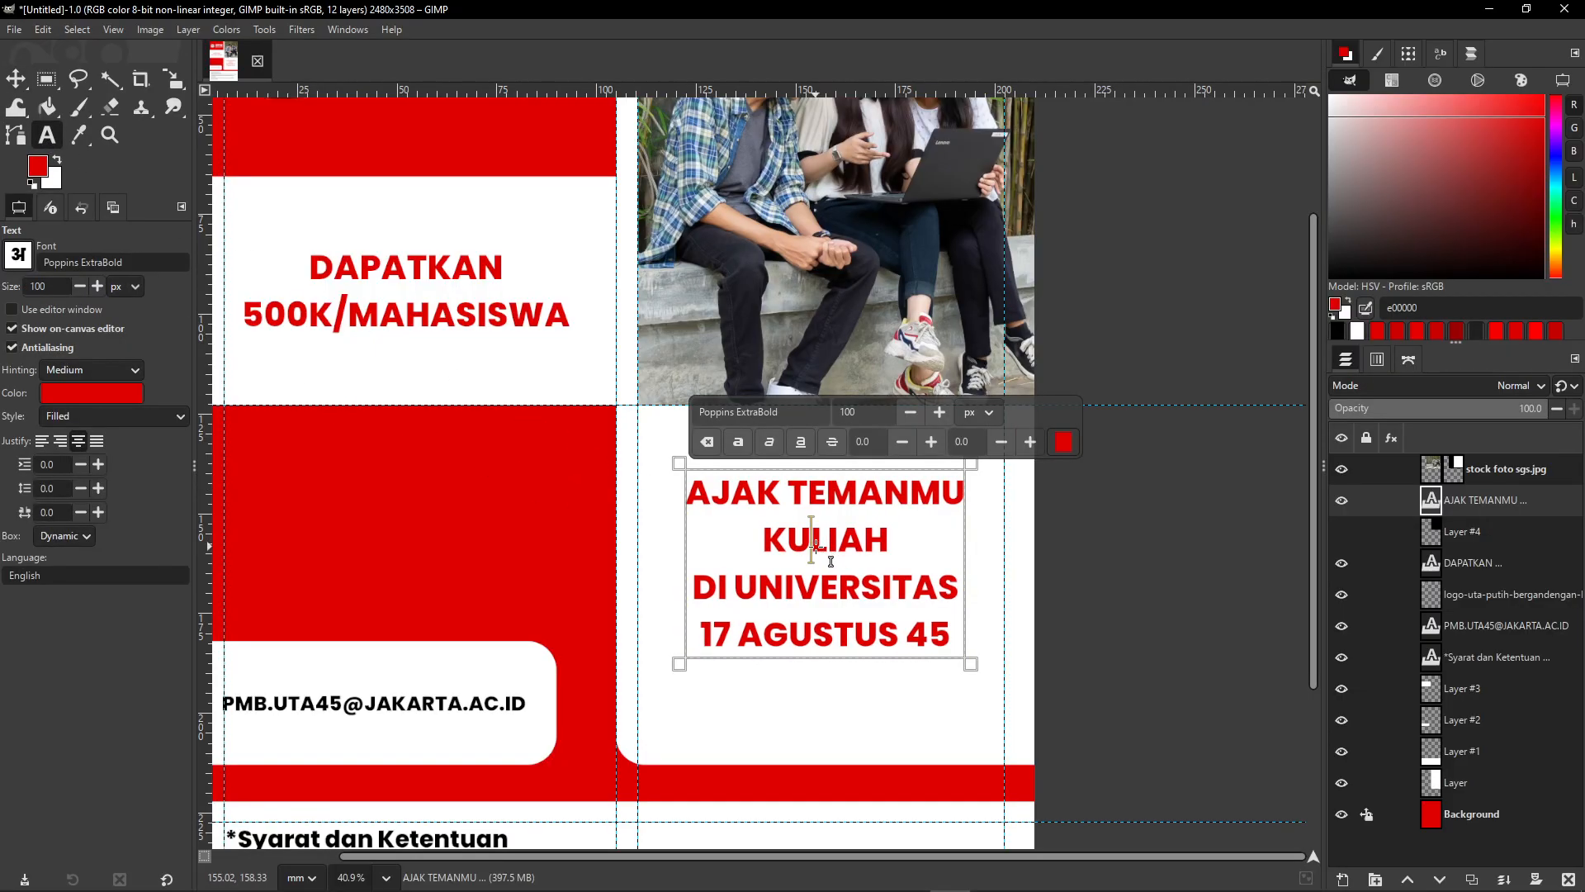
key(ctrl+a)
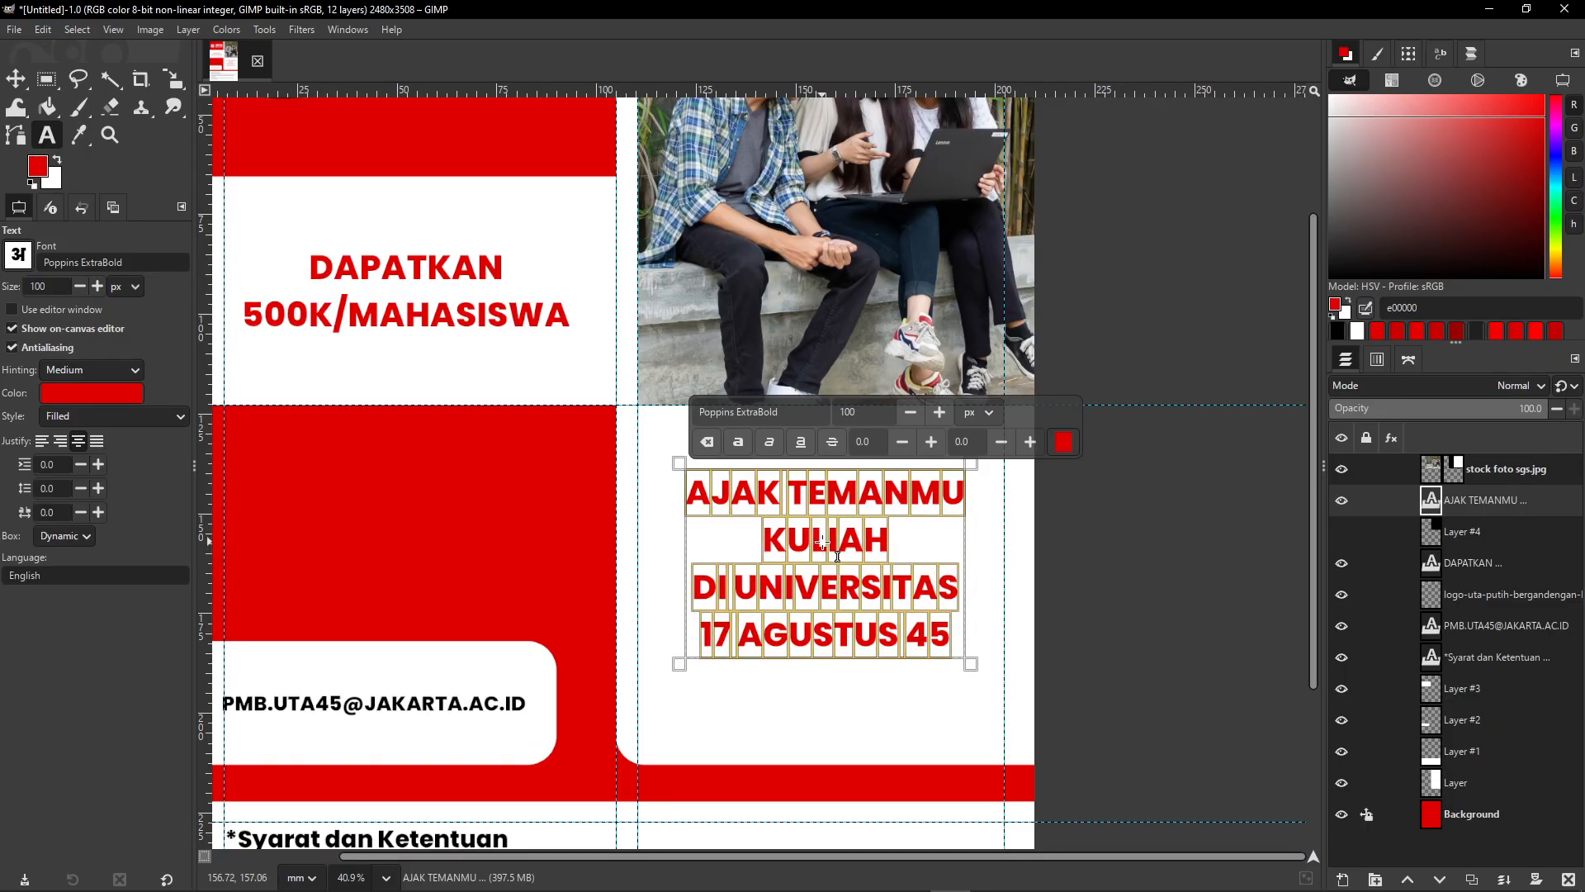
text(120)
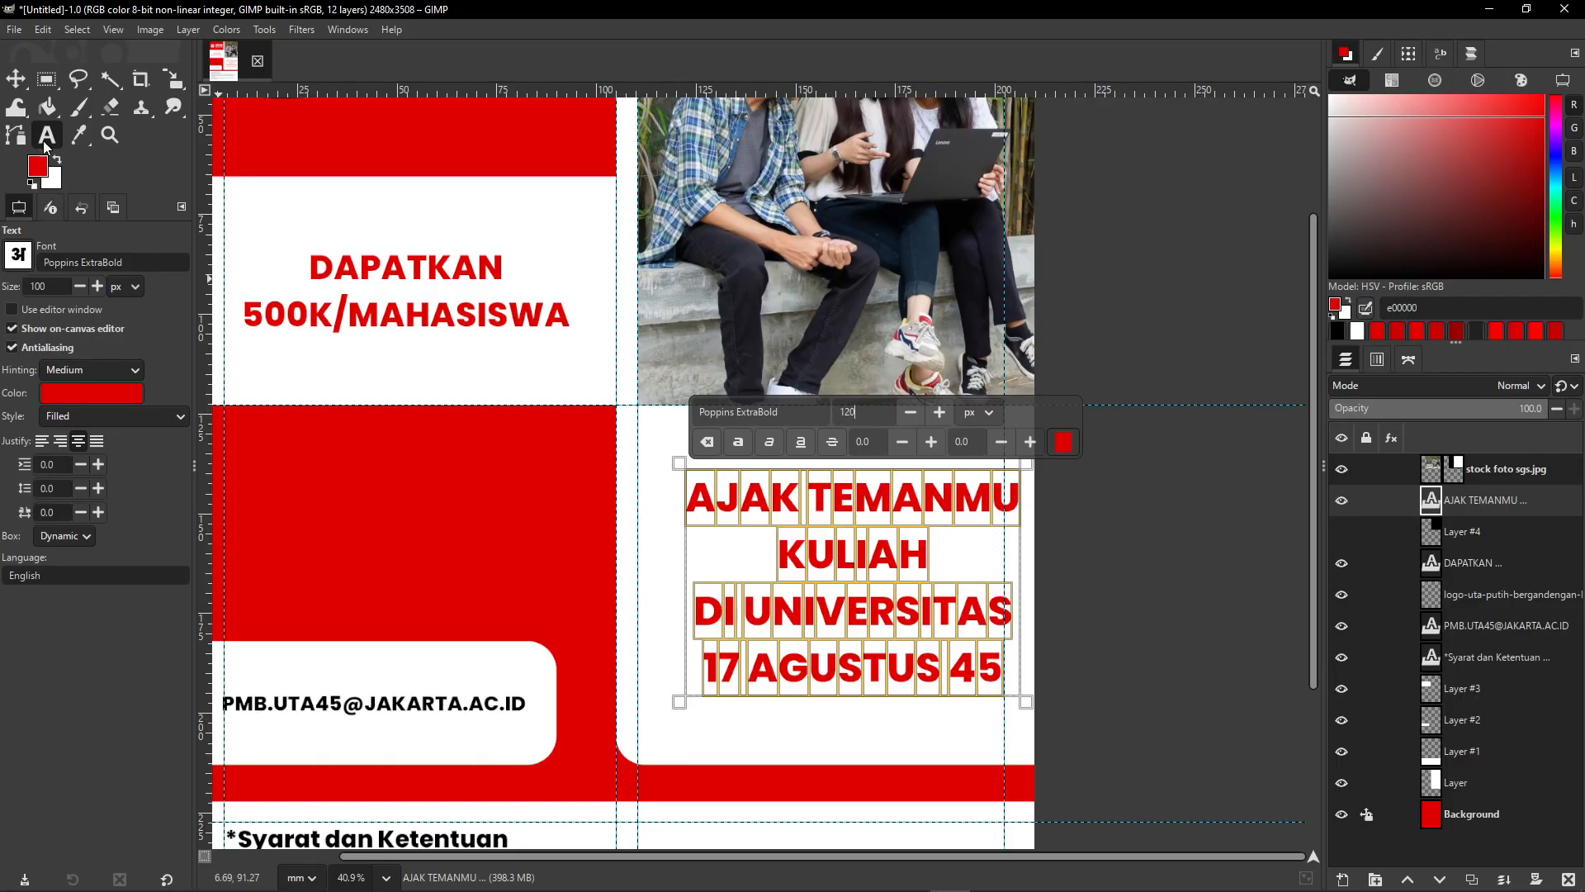
- Nudge the enlarged headline left, then up four times and right once into place
click(8, 81)
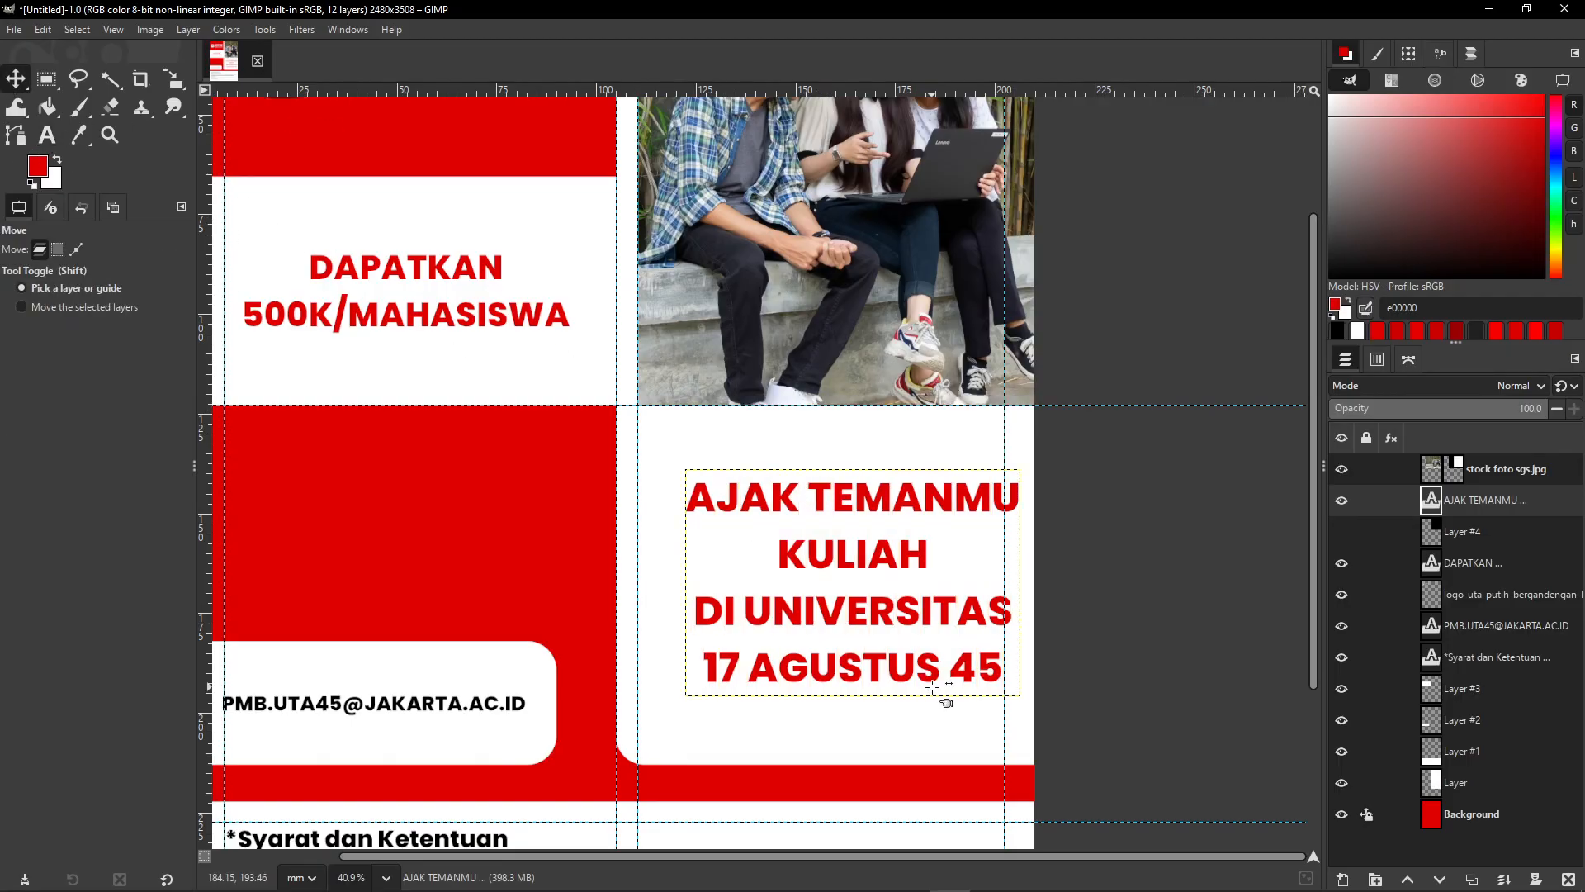
key(shift+Left)
key(Up)
key(Up)
key(Up)
key(Up)
key(Up)
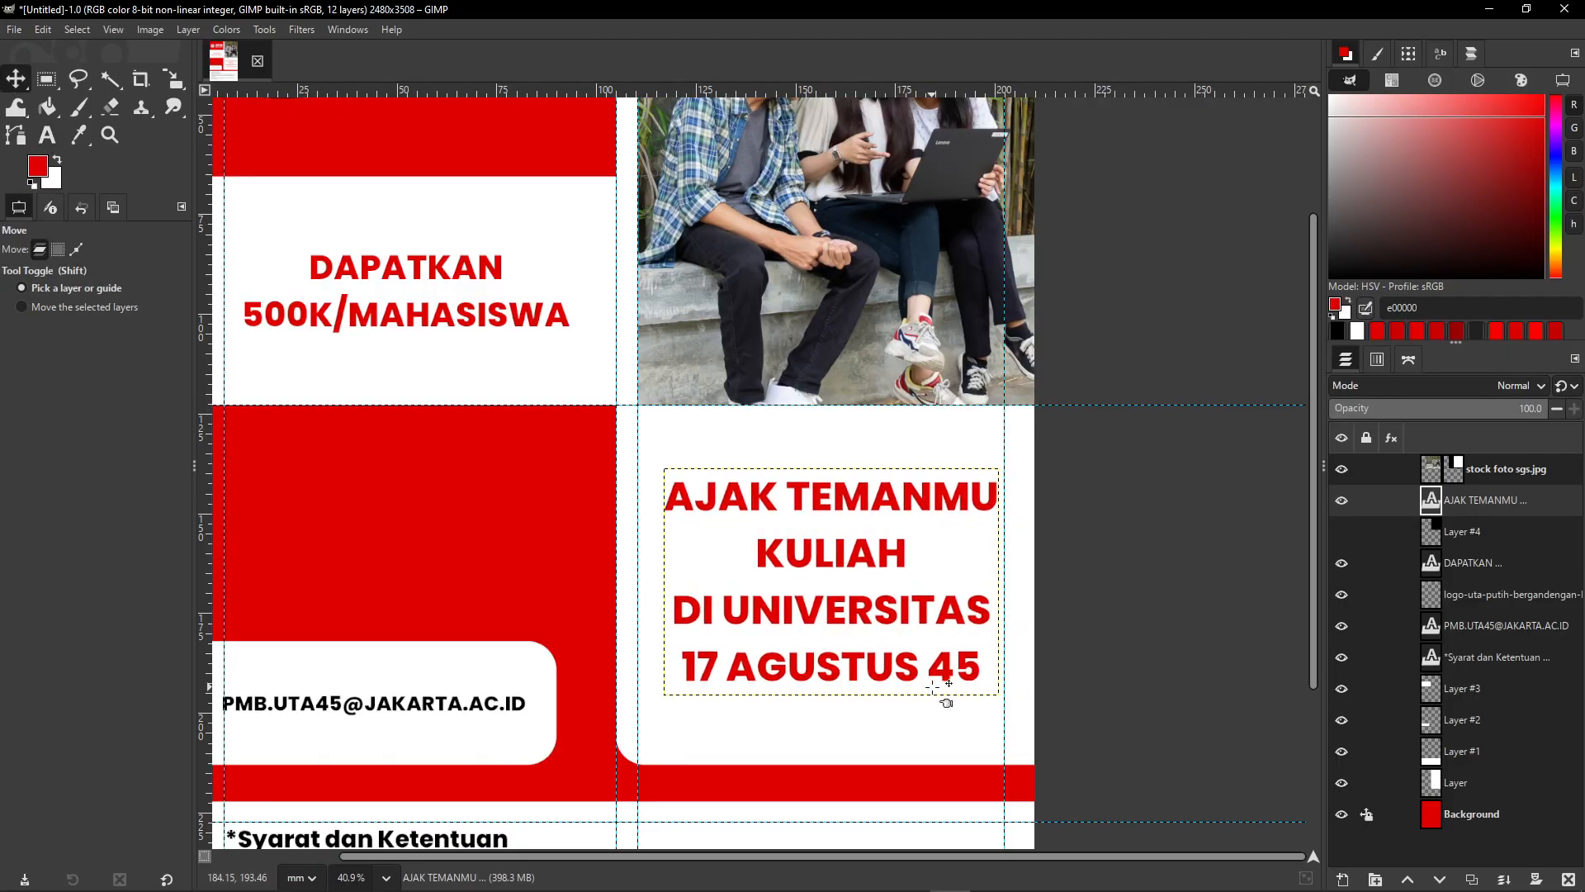
key(Right)
key(Right)
key(Right)
key(Right)
key(Right)
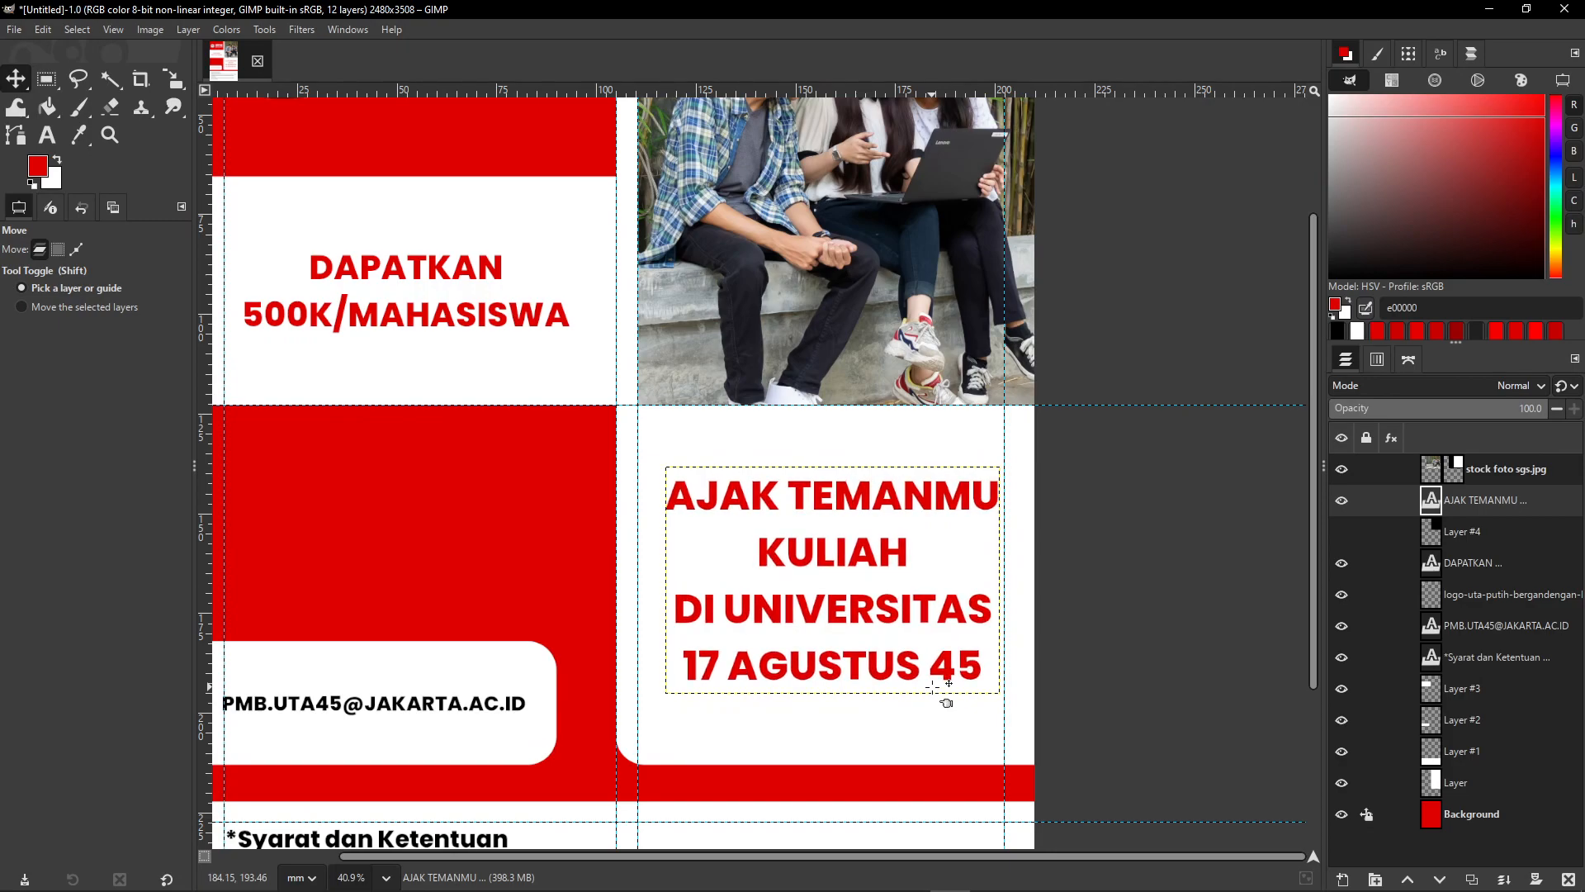
key(Up)
key(Up)
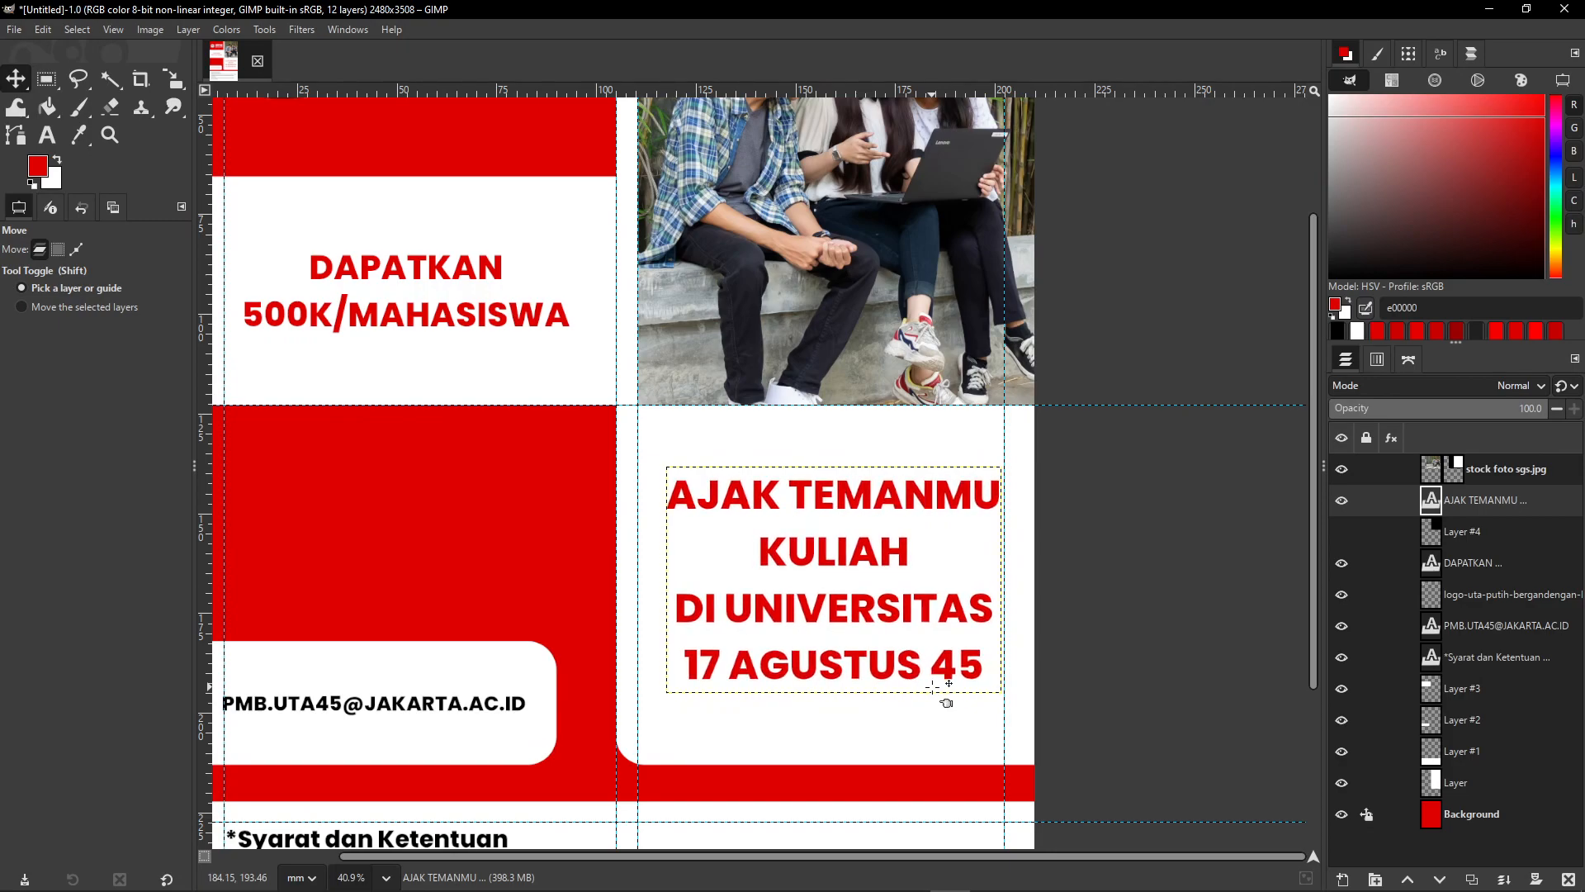
key(Up)
key(Up)
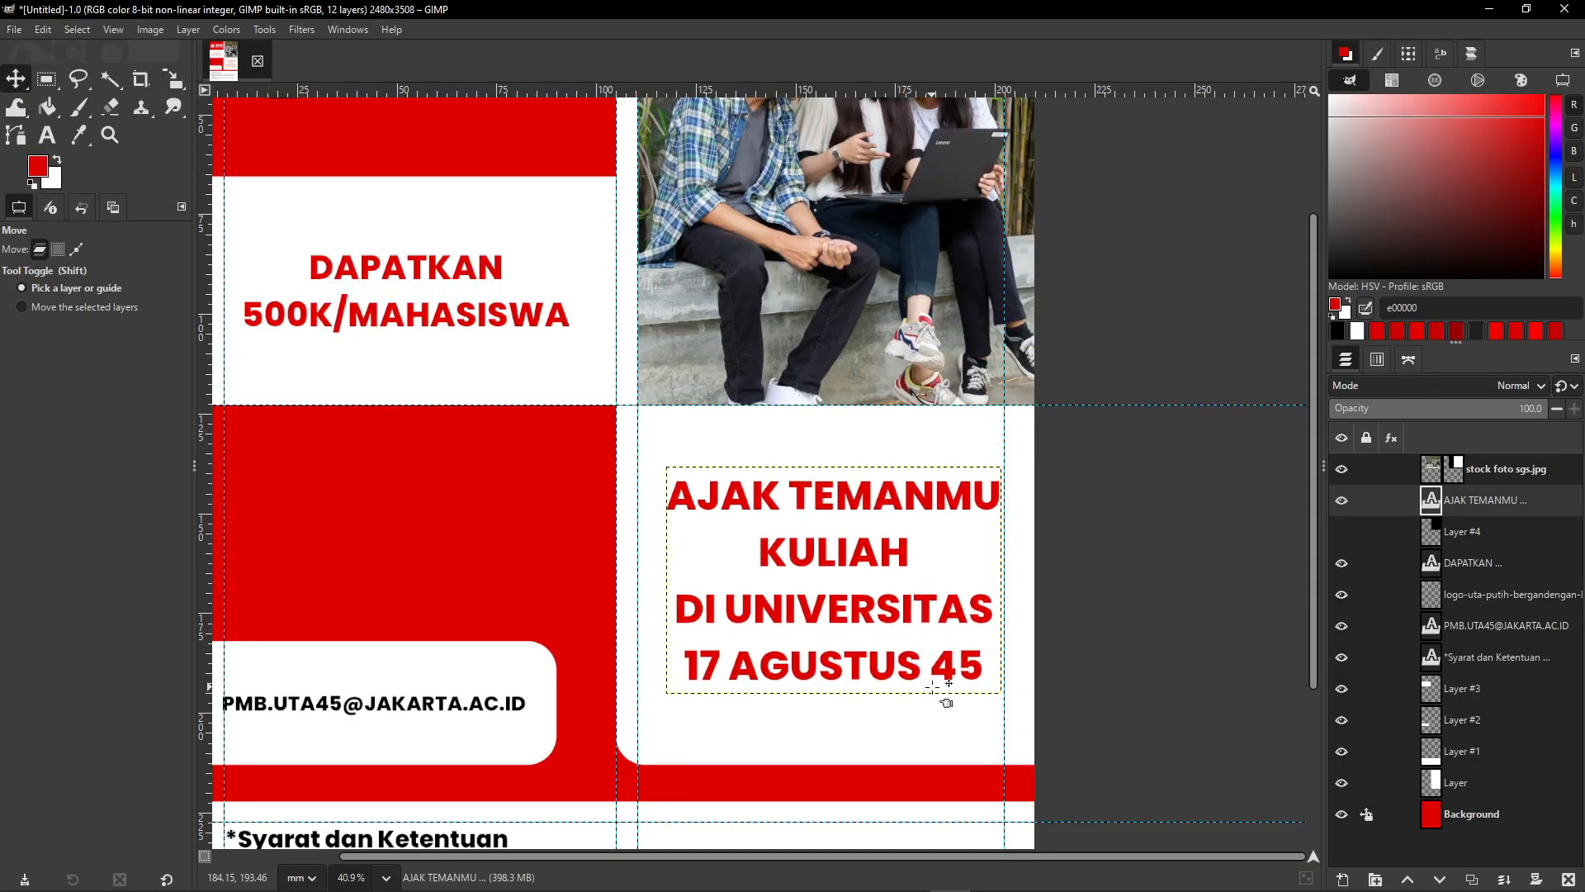
key(Up)
key(Up)
key(Up)
key(Up)
key(Up)
key(Up)
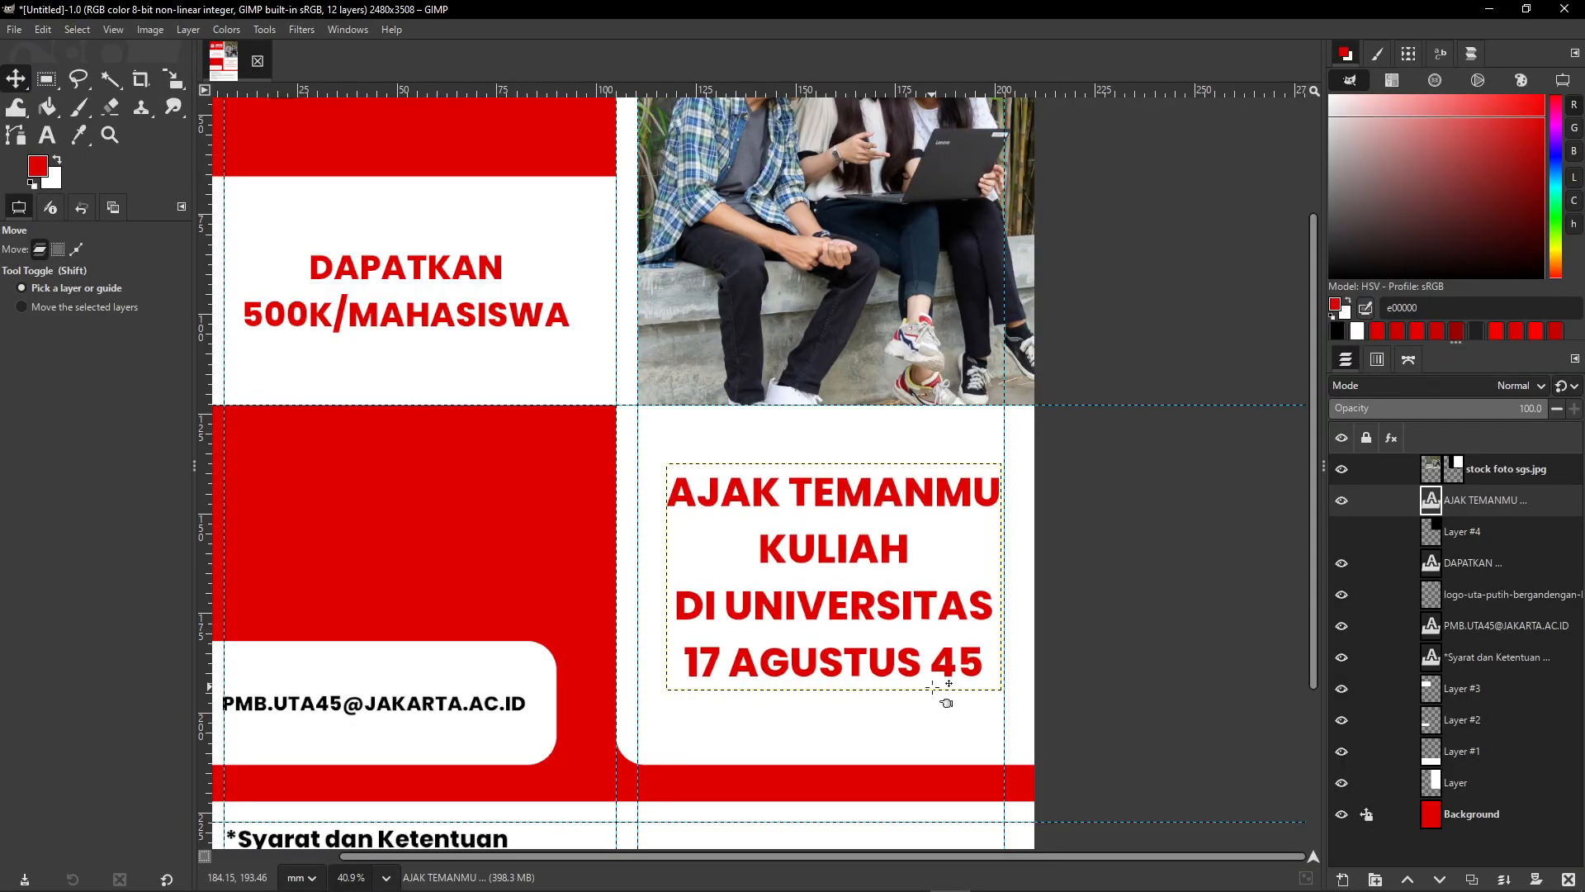
scroll(693, 555, down, 3)
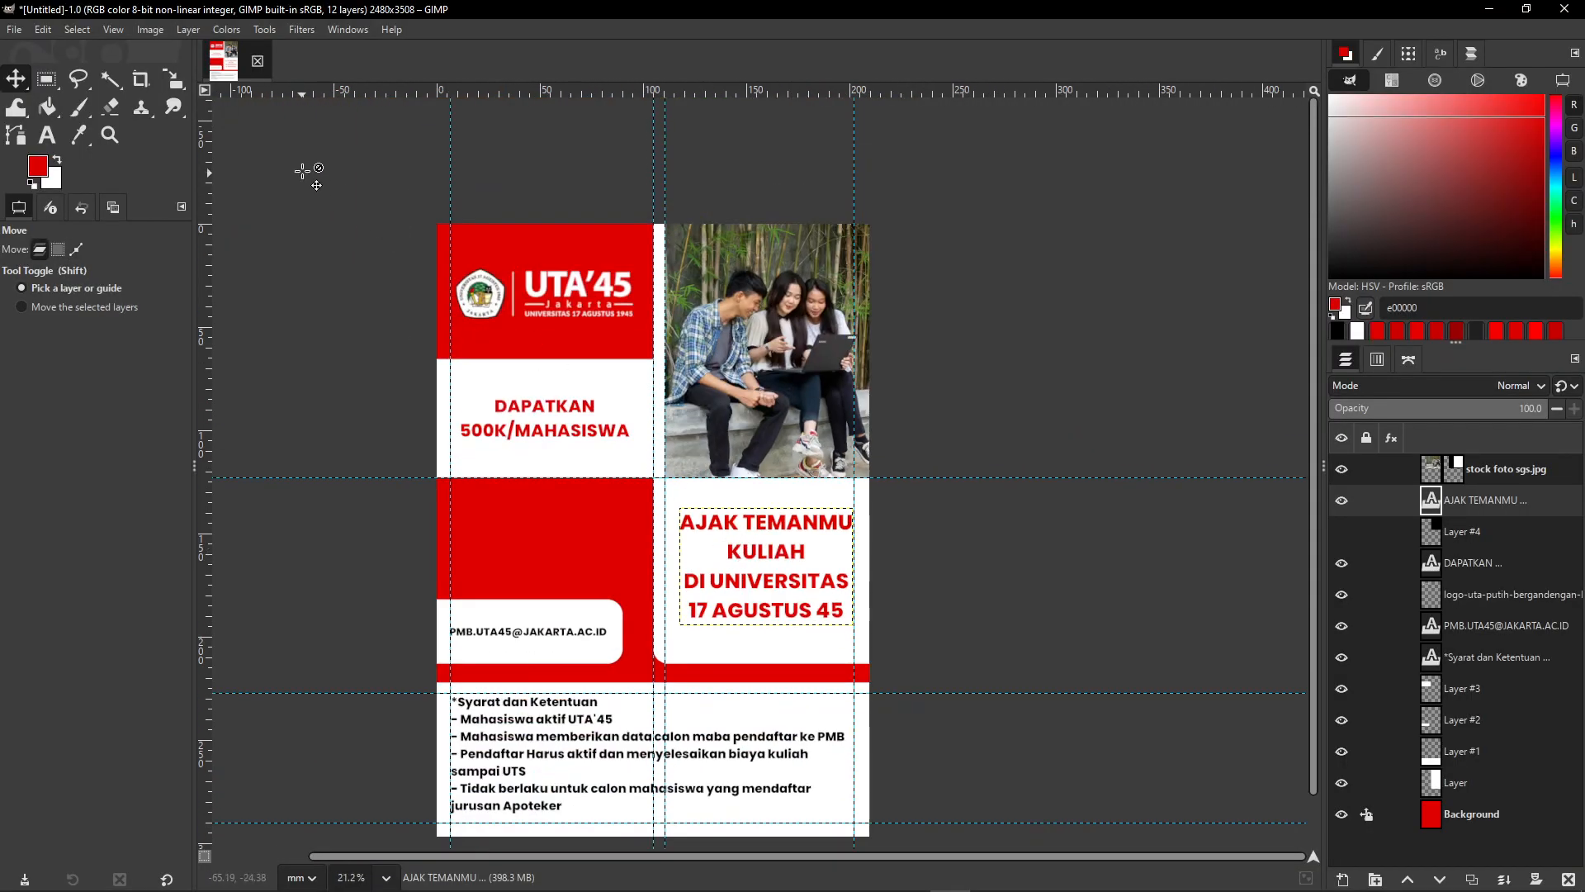
- Run Image > Guides > Remove all Guides and centre the finished poster in view
click(139, 29)
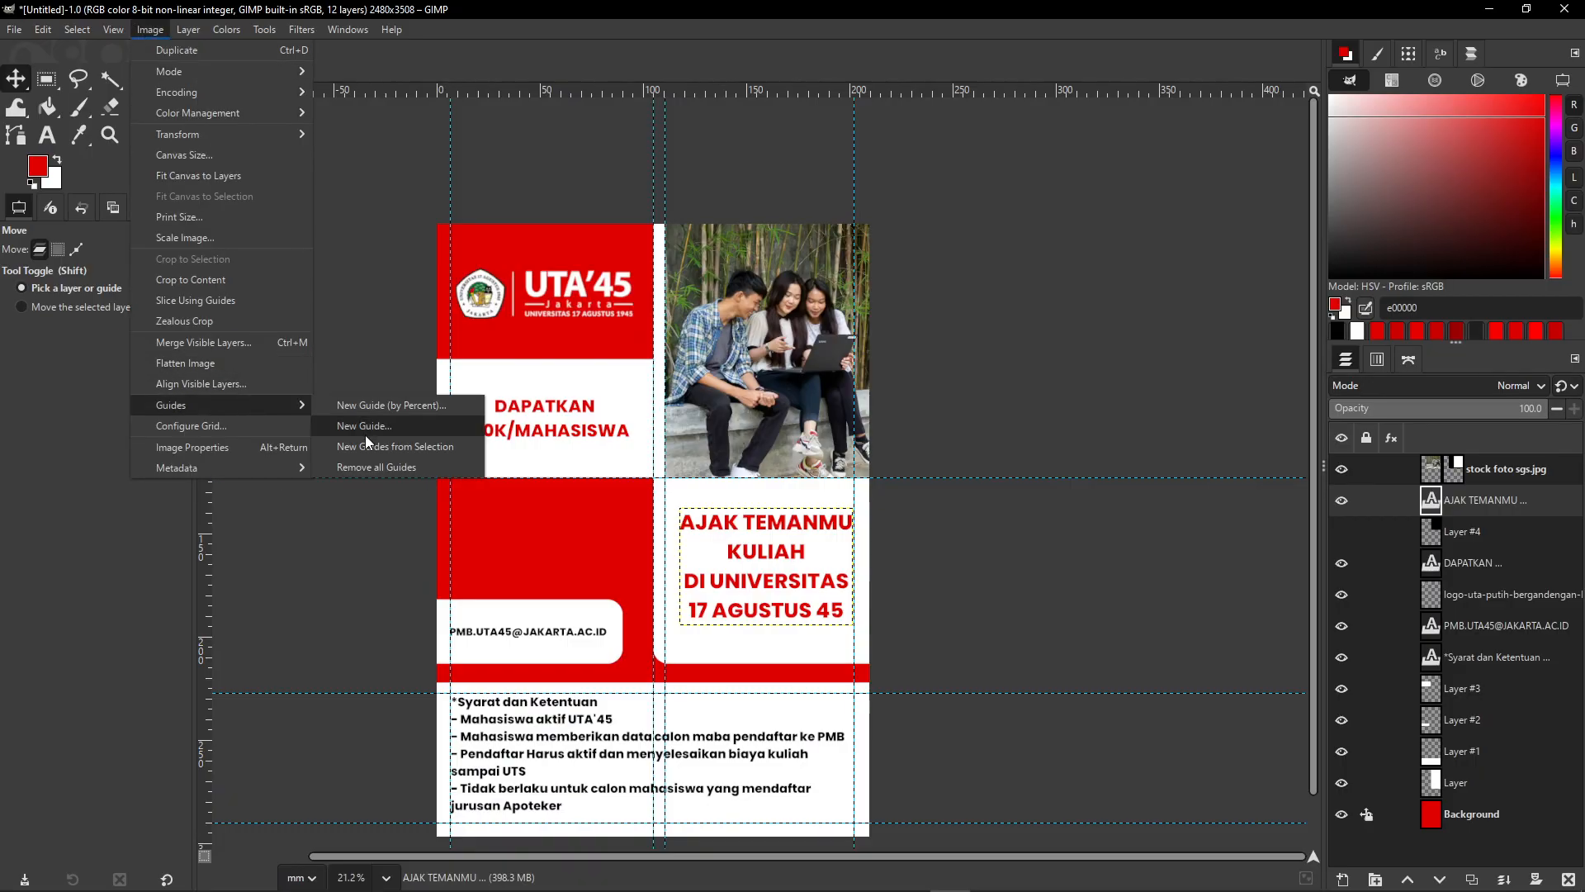
click(364, 463)
drag(791, 596, 820, 543)
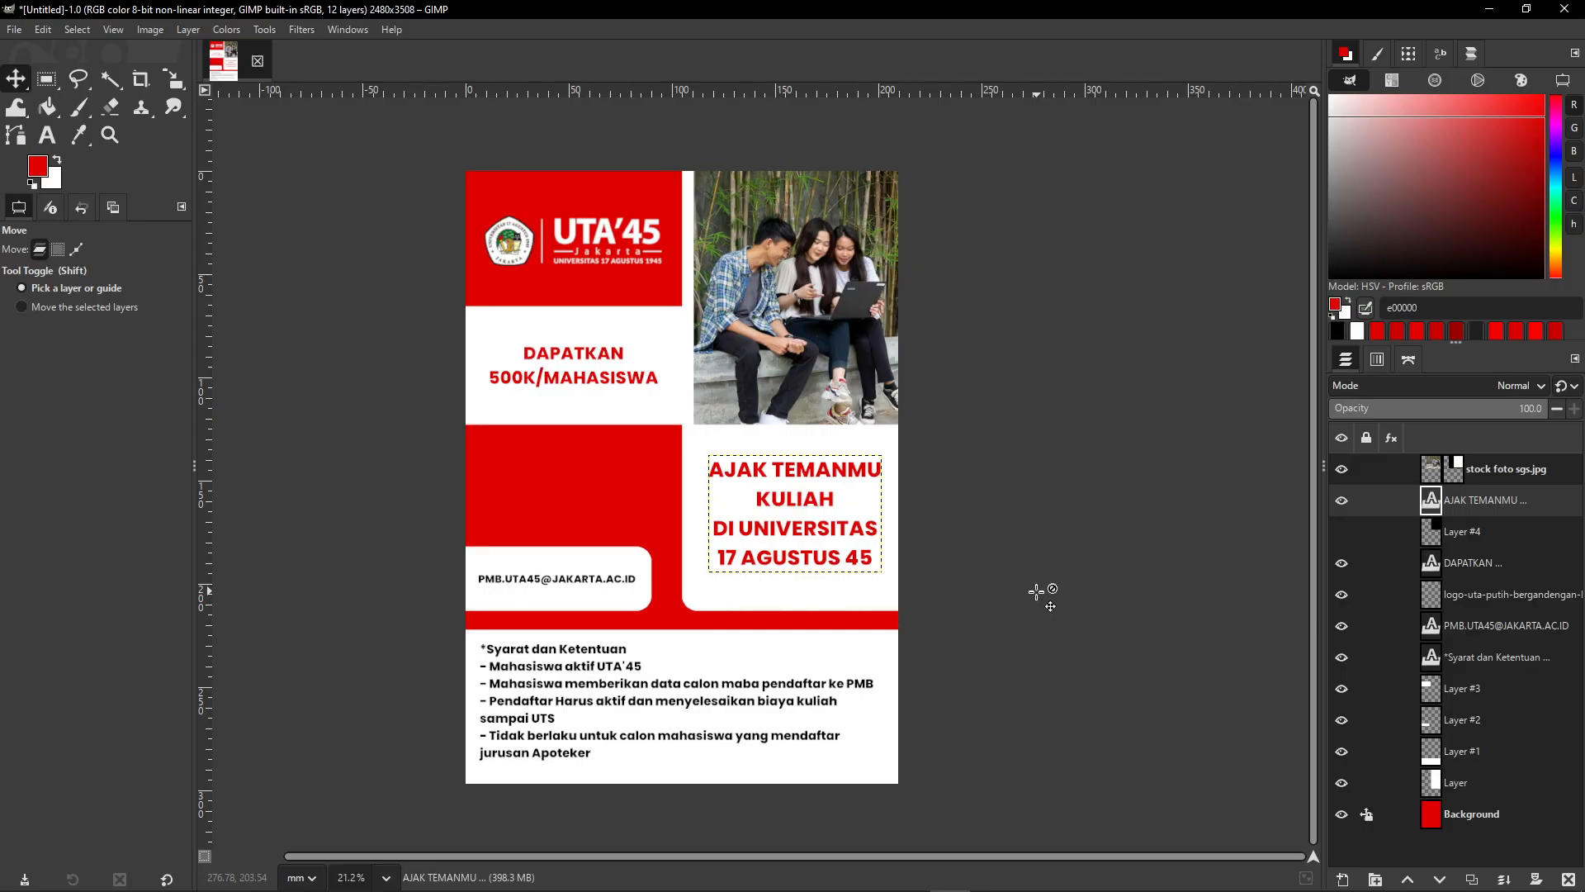
key(super+plus)
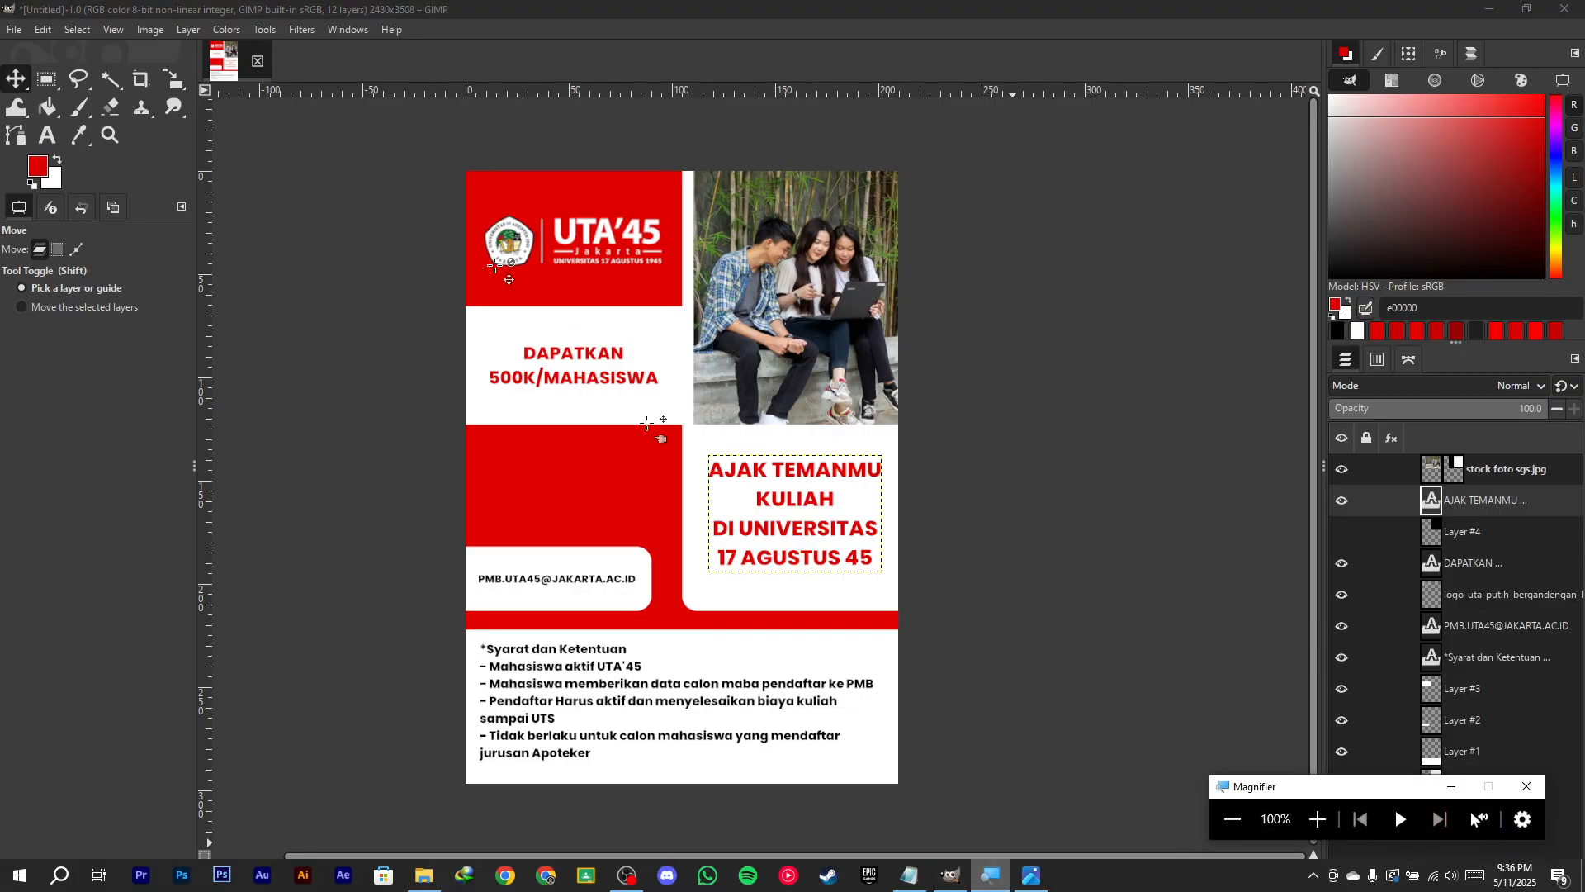
click(17, 32)
click(1318, 818)
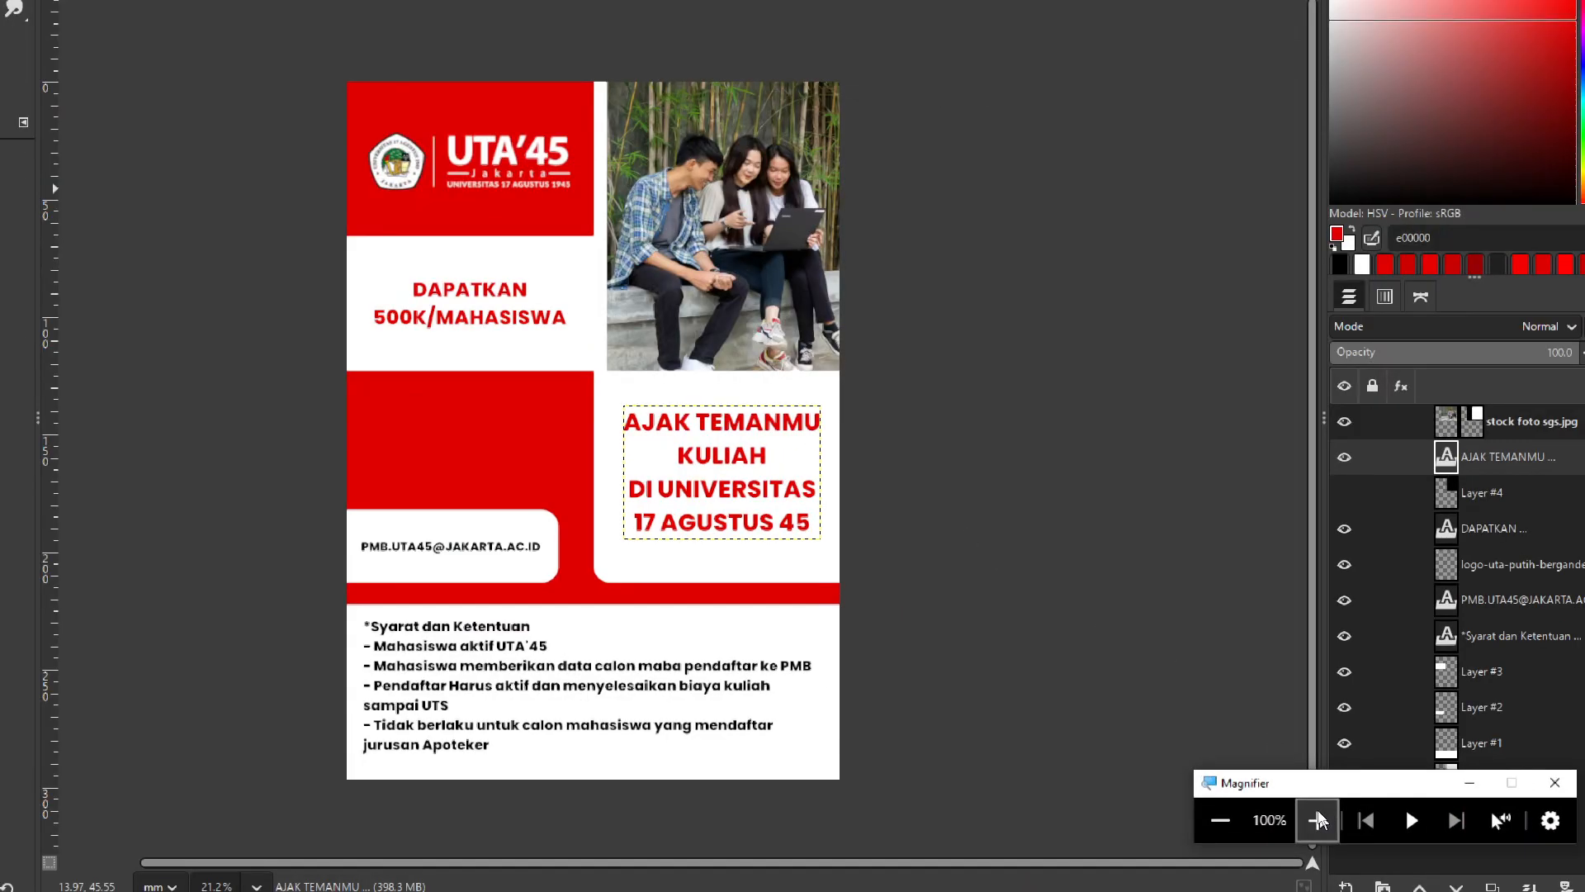
click(28, 59)
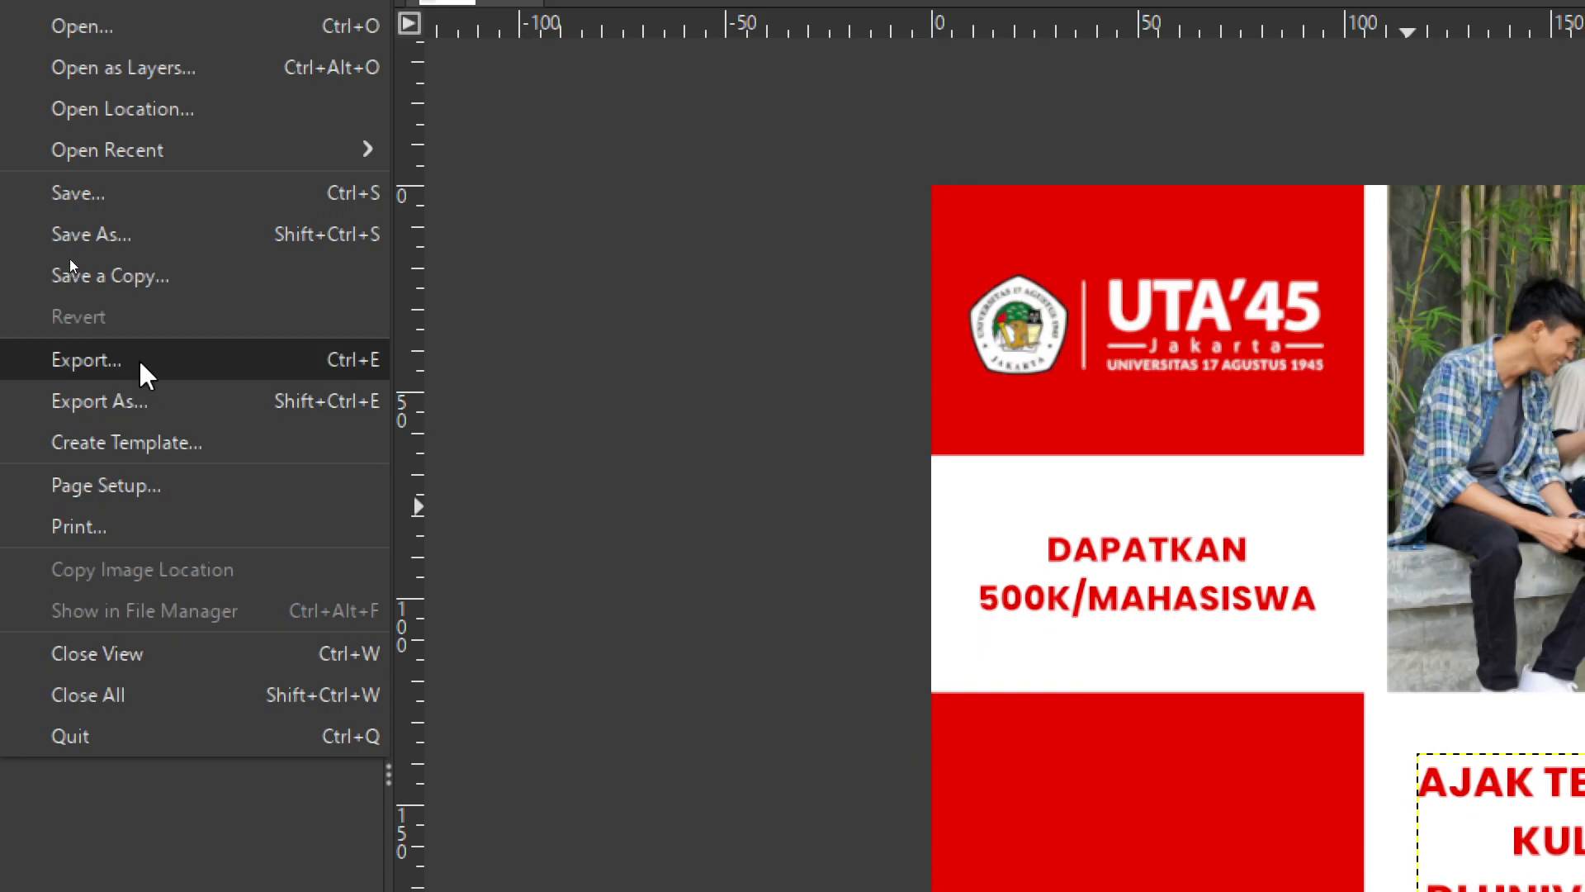
- Set the export destination to the Desktop with file name Nama_NPM_Week6.png
click(138, 516)
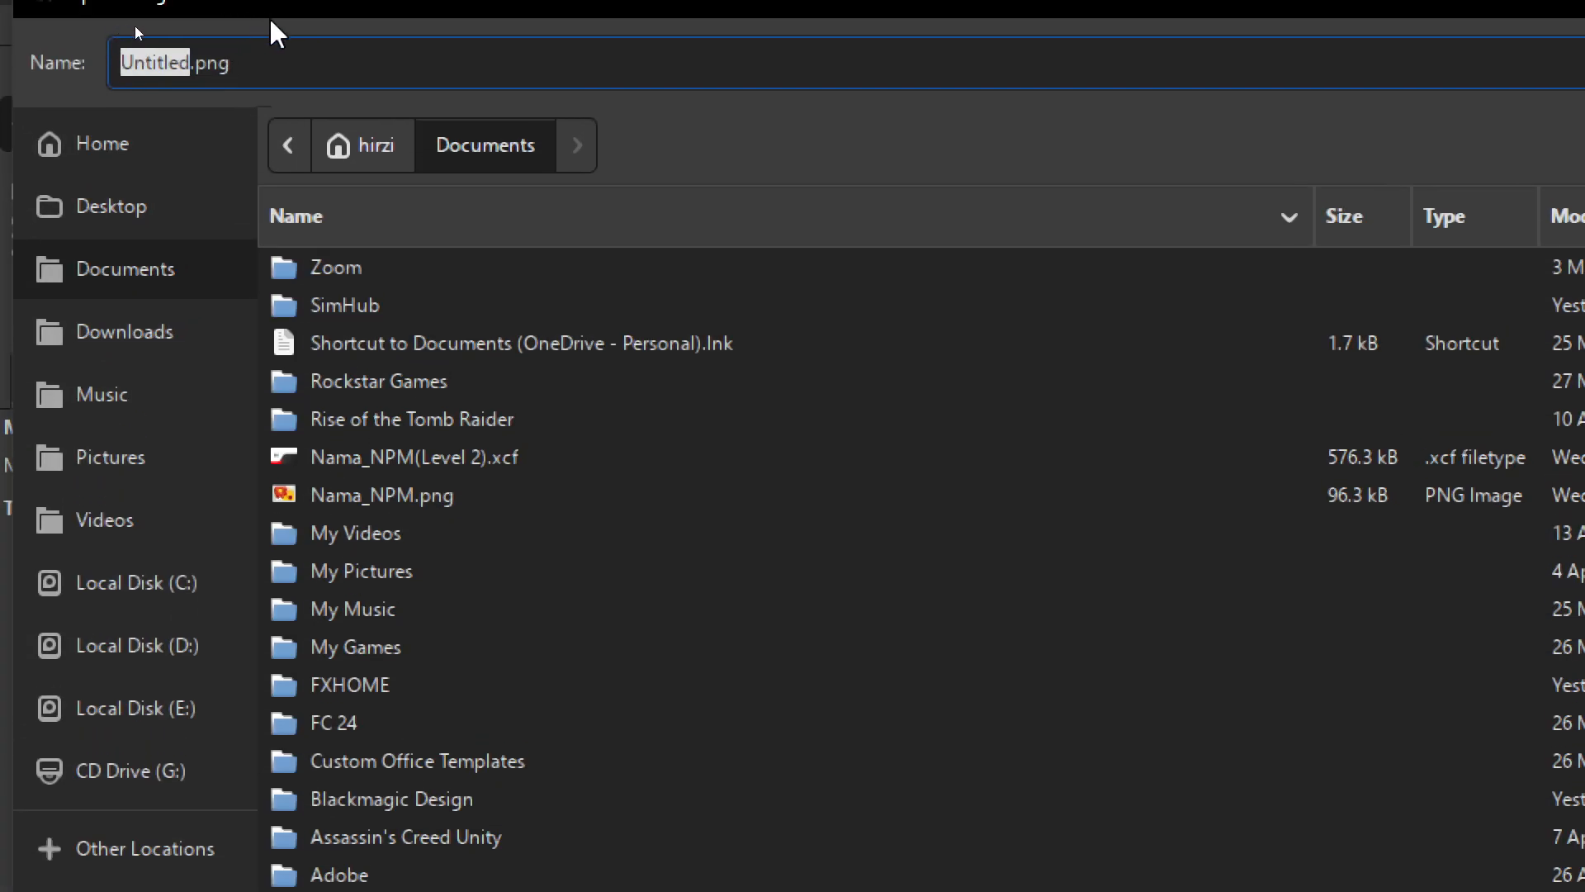
click(258, 68)
click(141, 213)
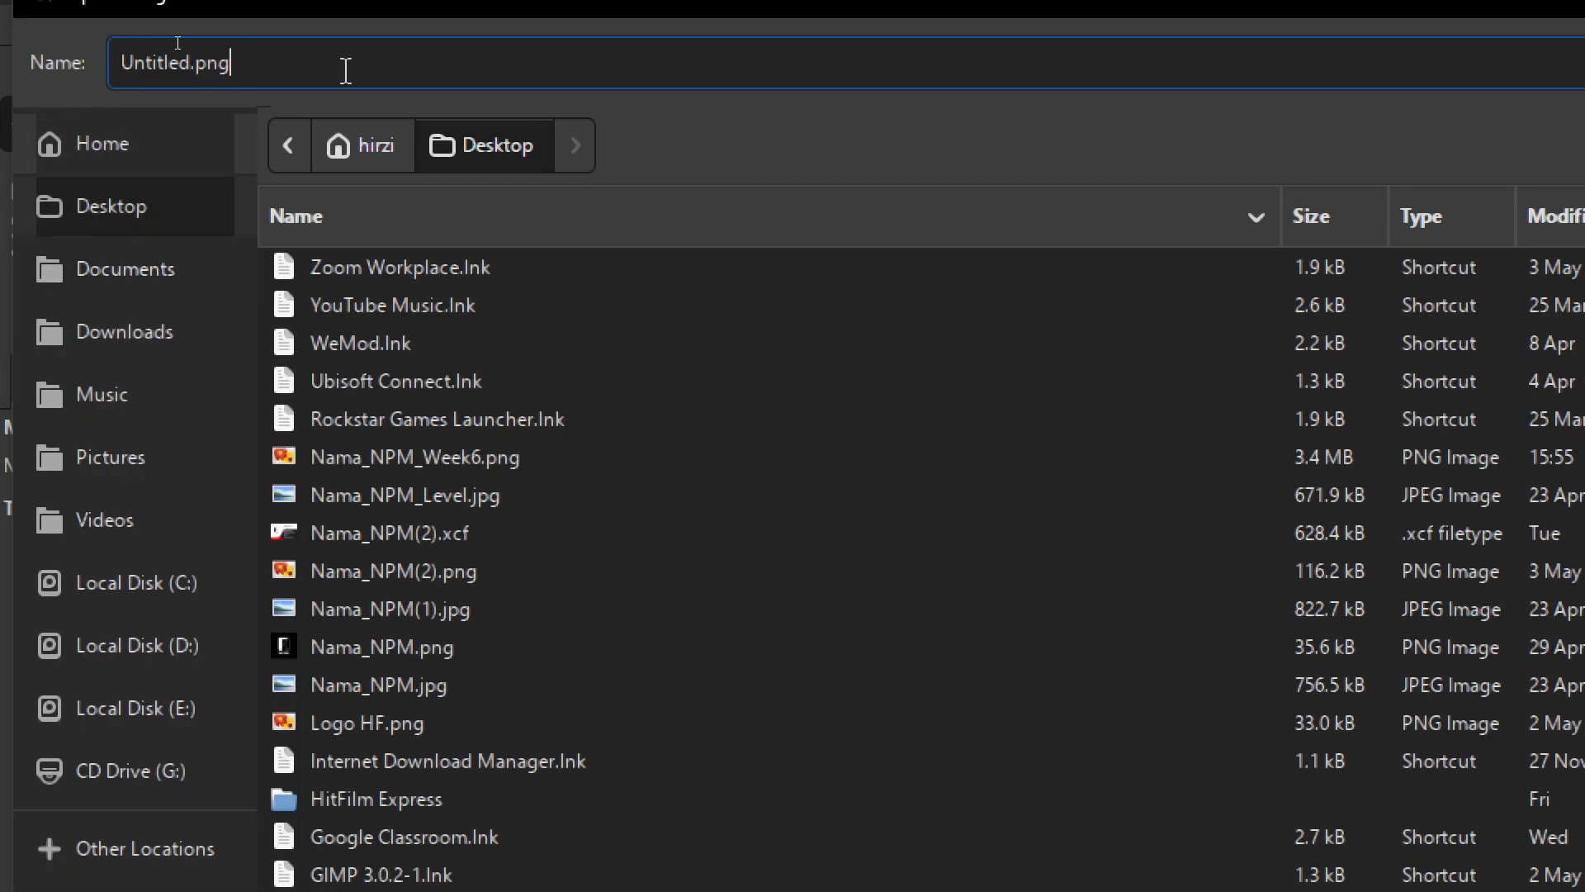
drag(285, 46, 43, 50)
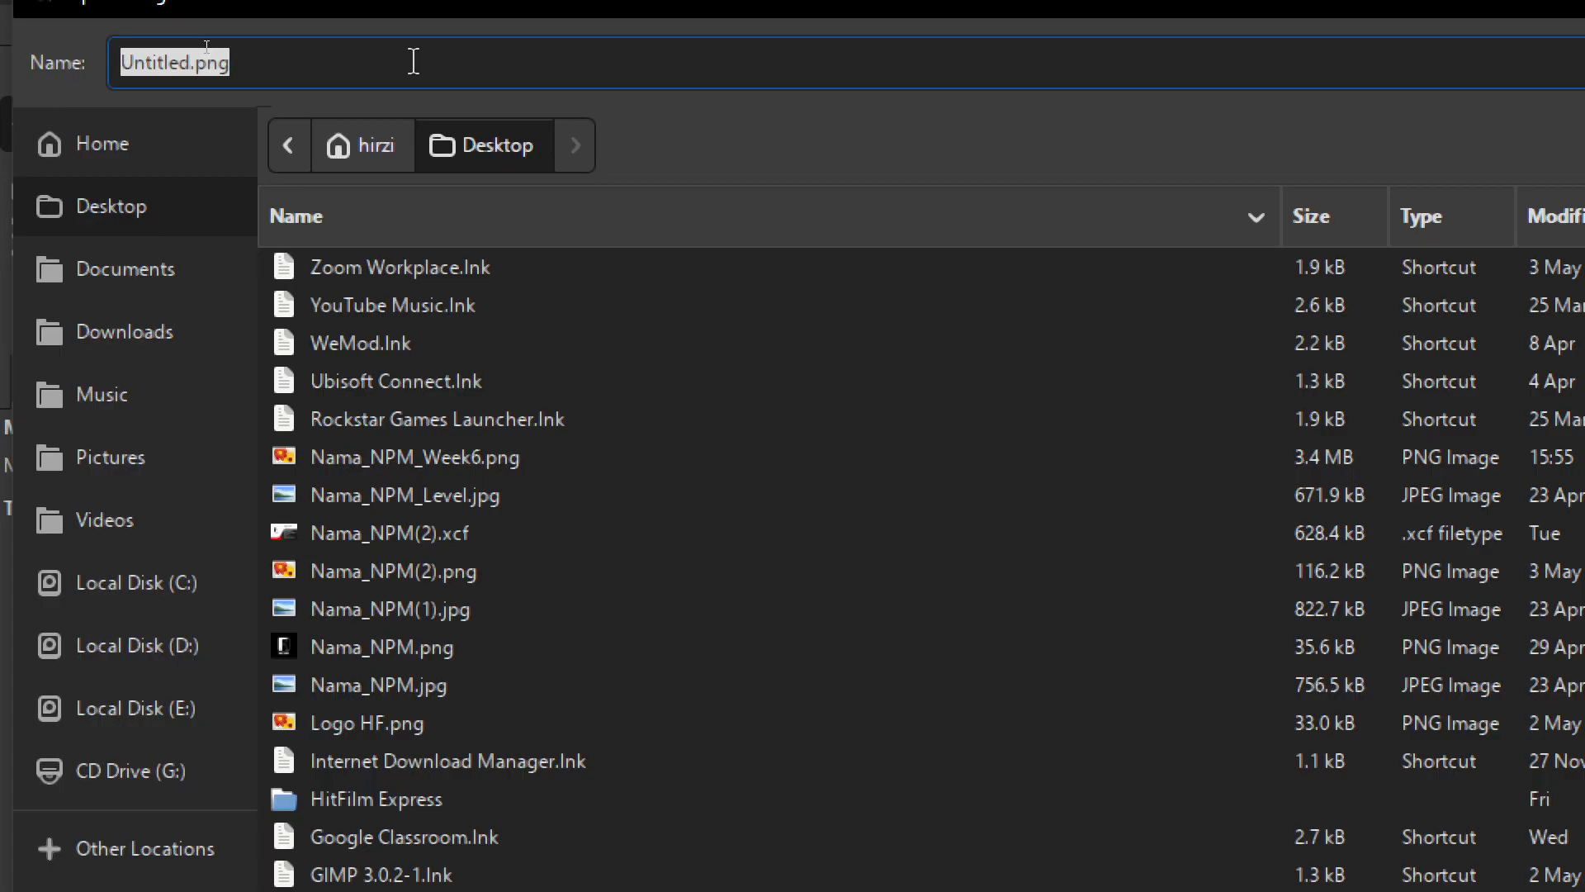
text(Nama)
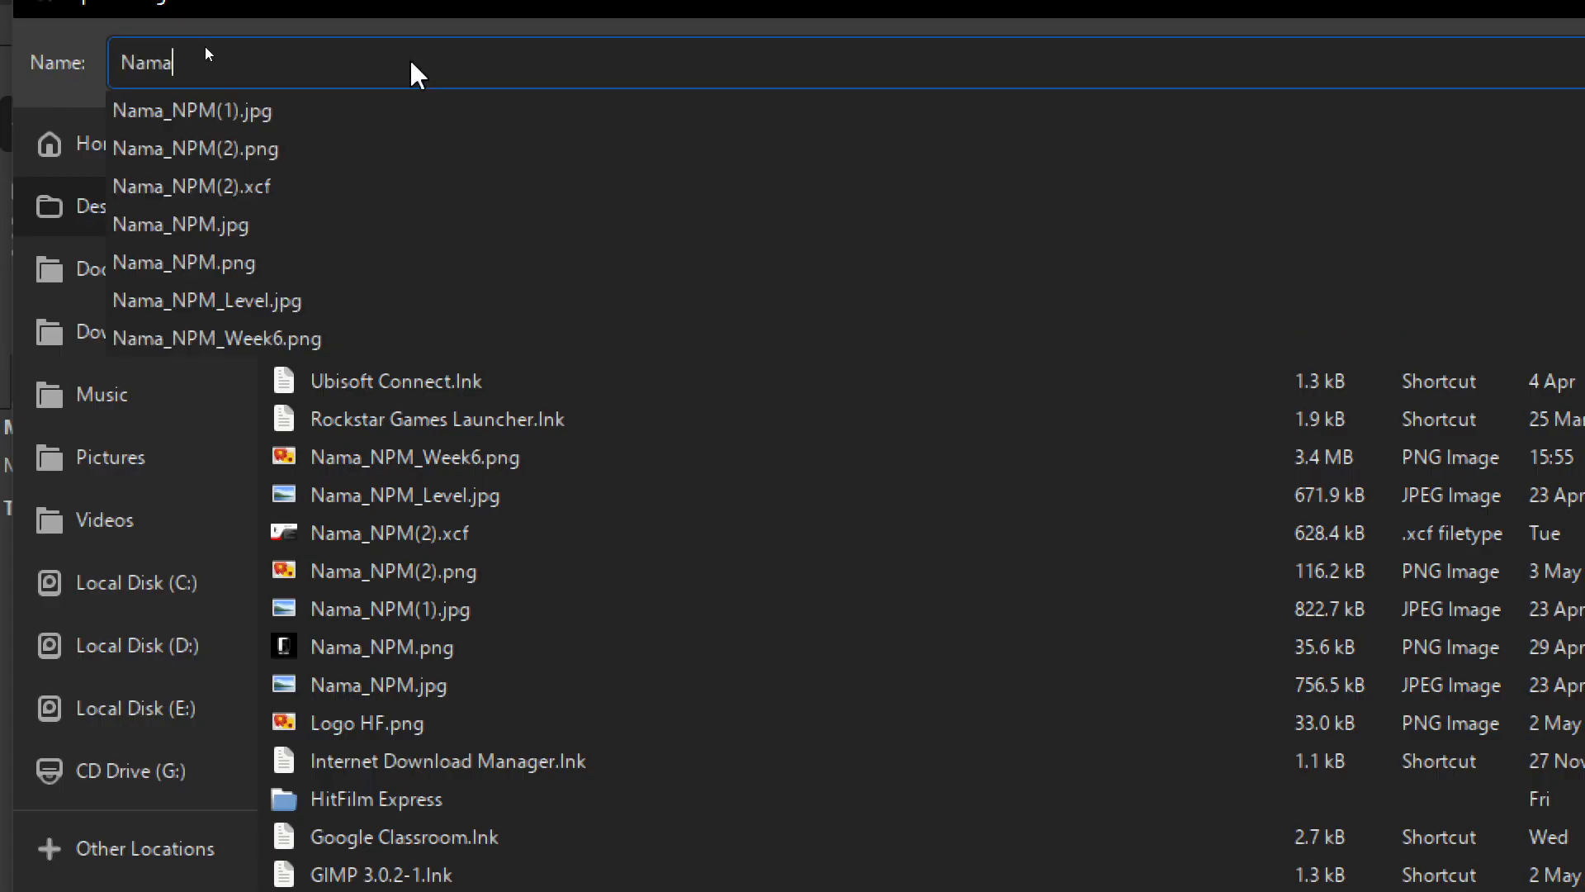
text(_NPM_)
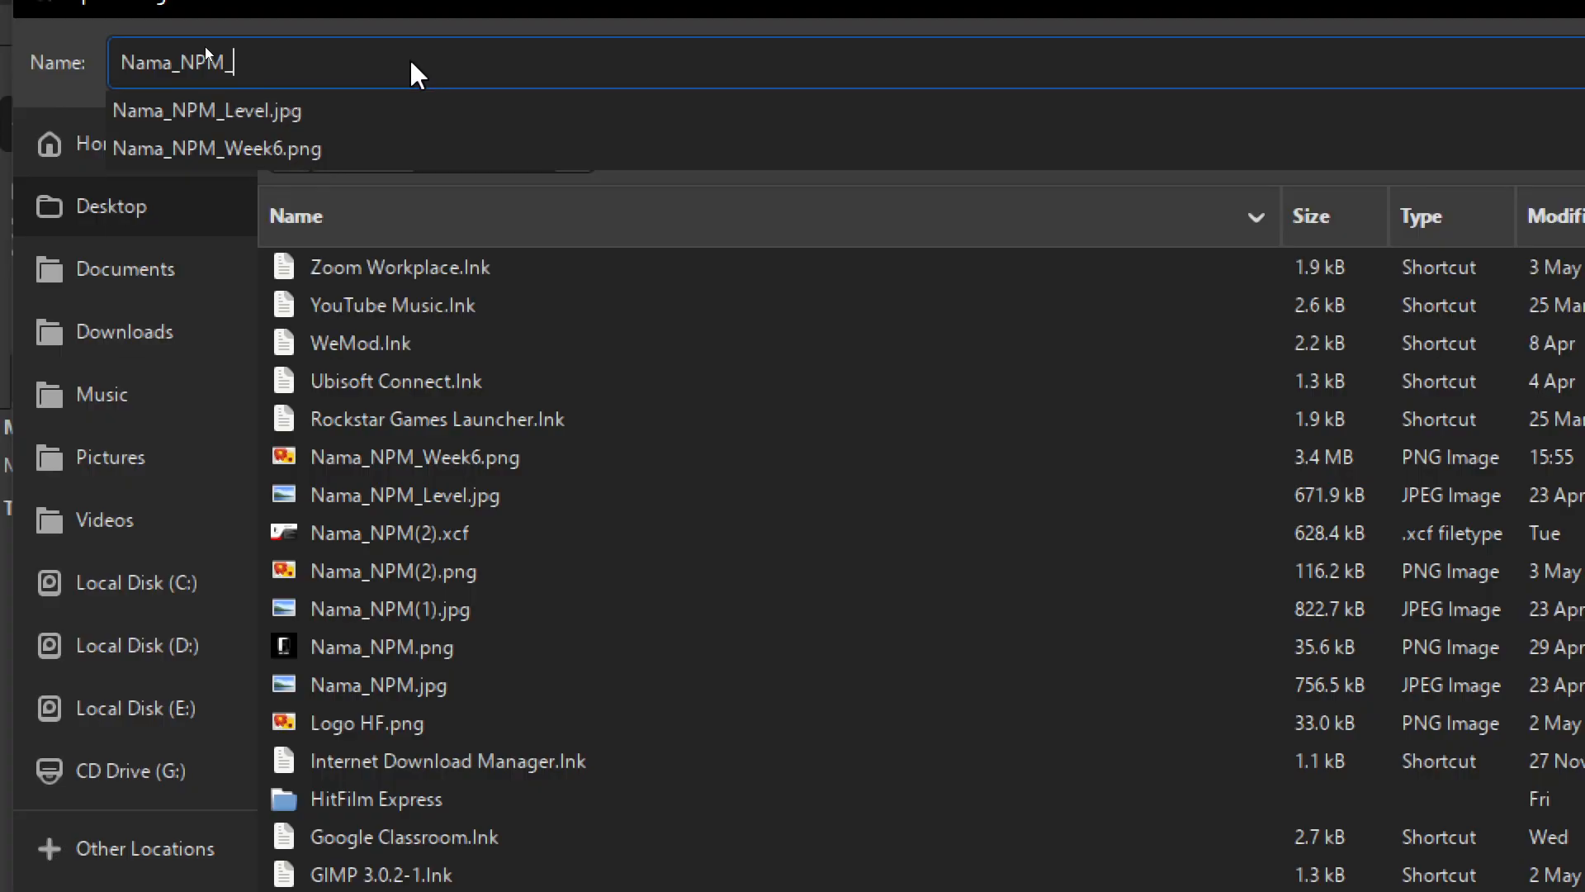
text(Week6)
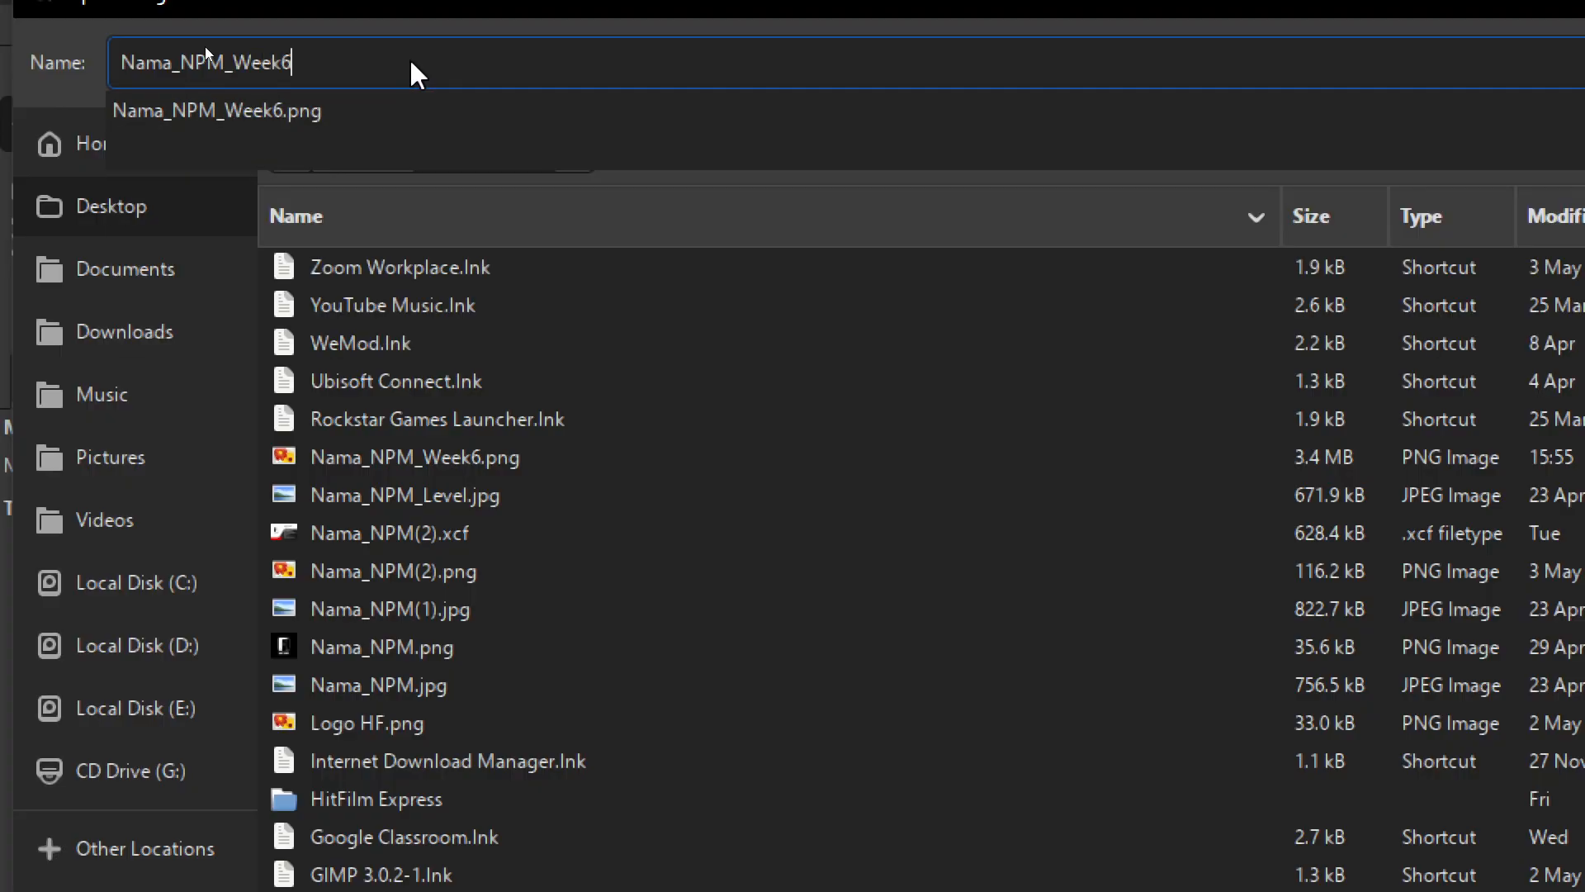
text(.png)
click(388, 111)
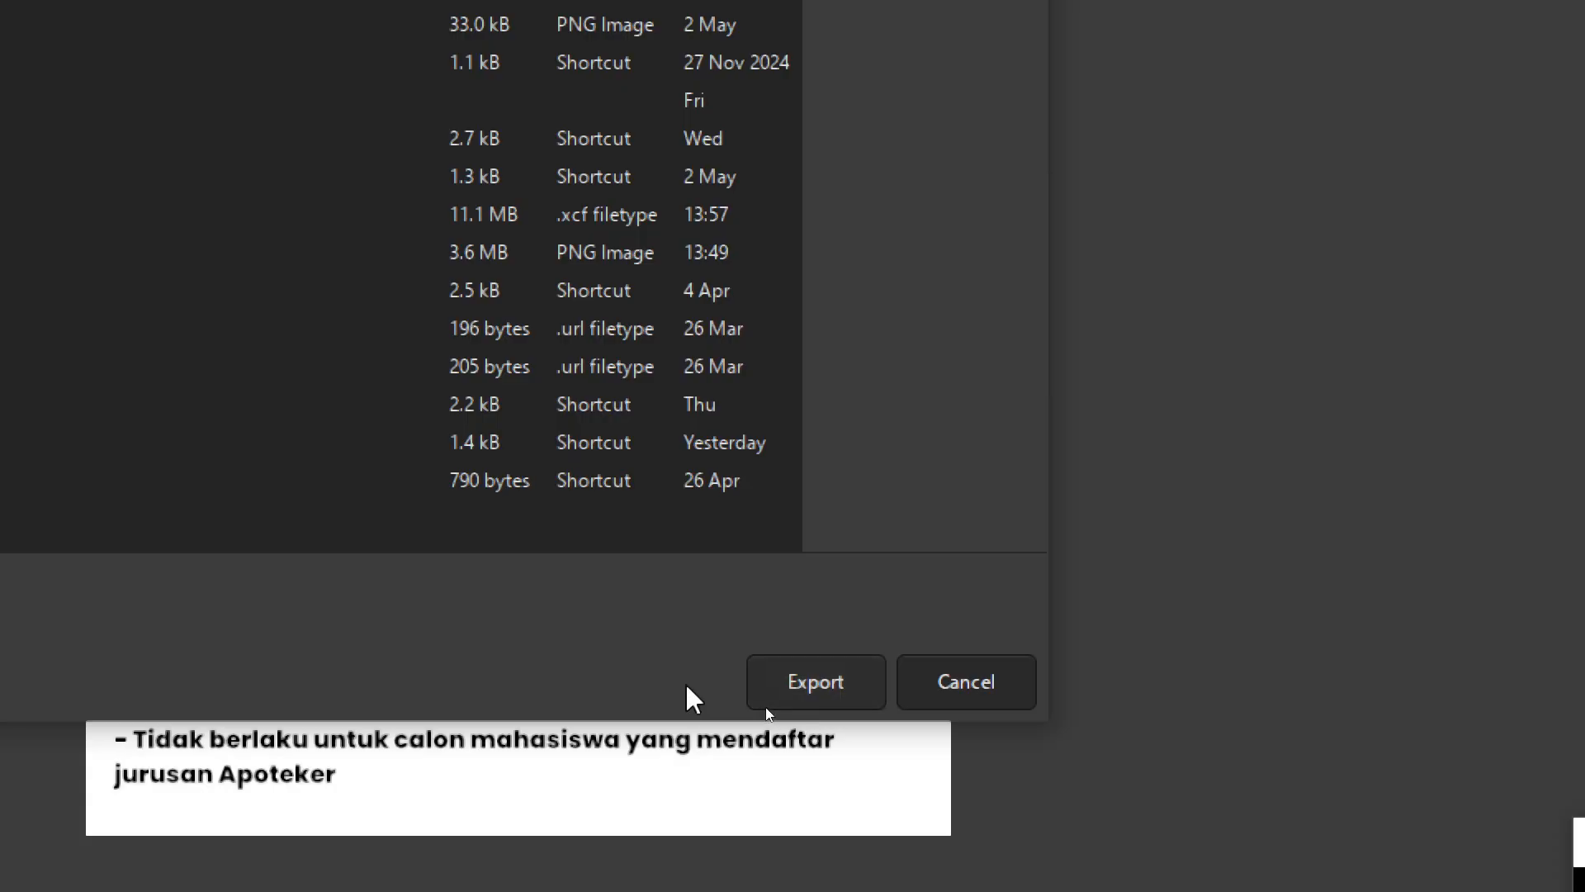
- Export the poster as PNG, replacing the existing Nama_NPM_Week6.png
click(784, 682)
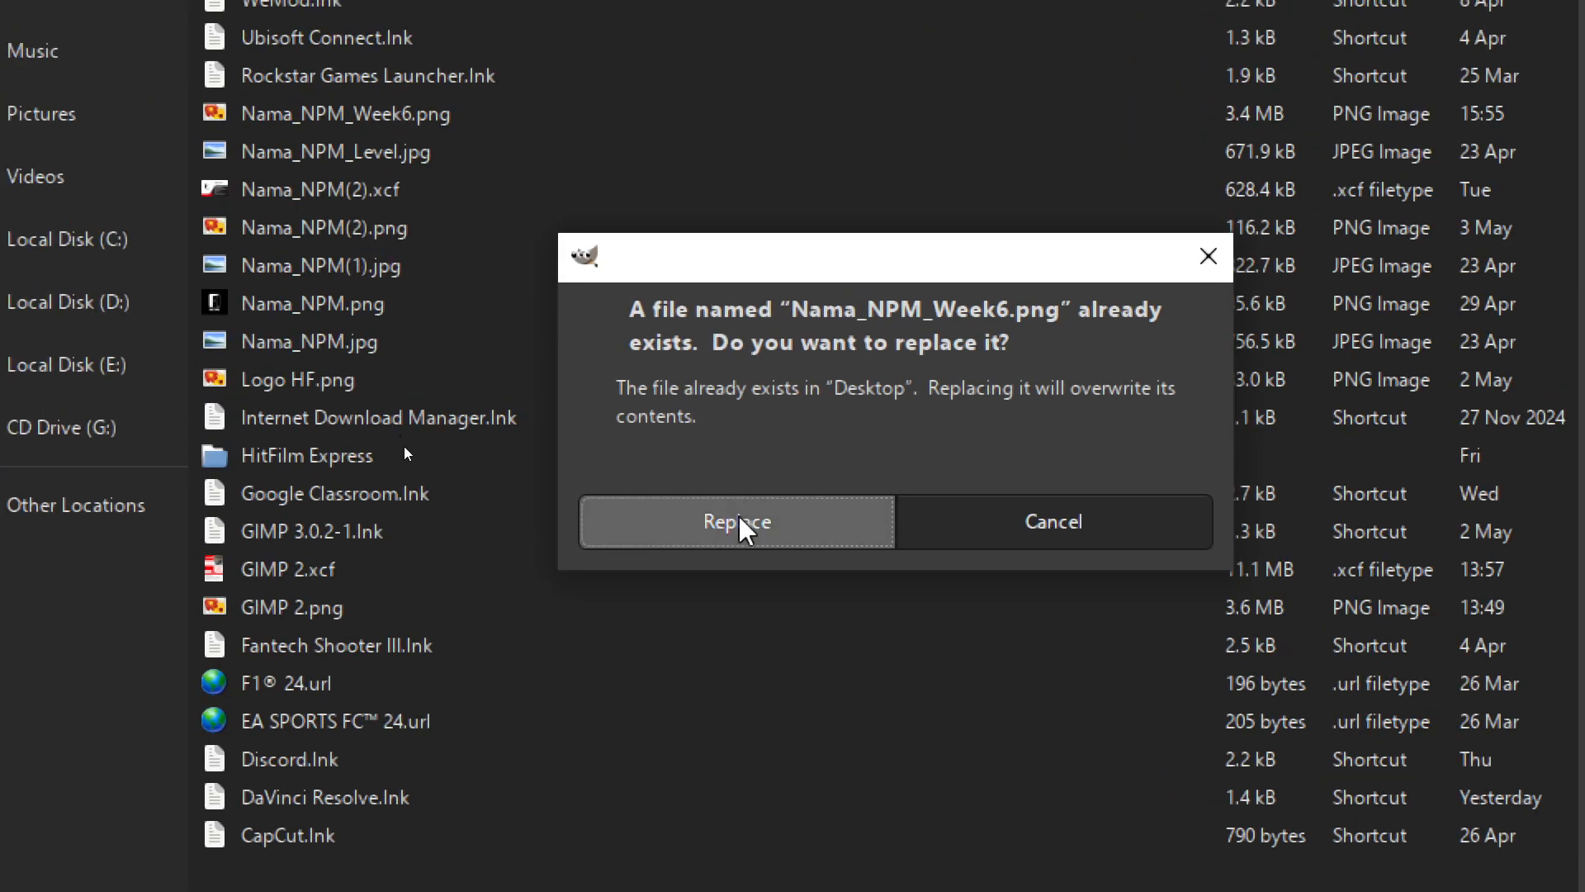
click(740, 523)
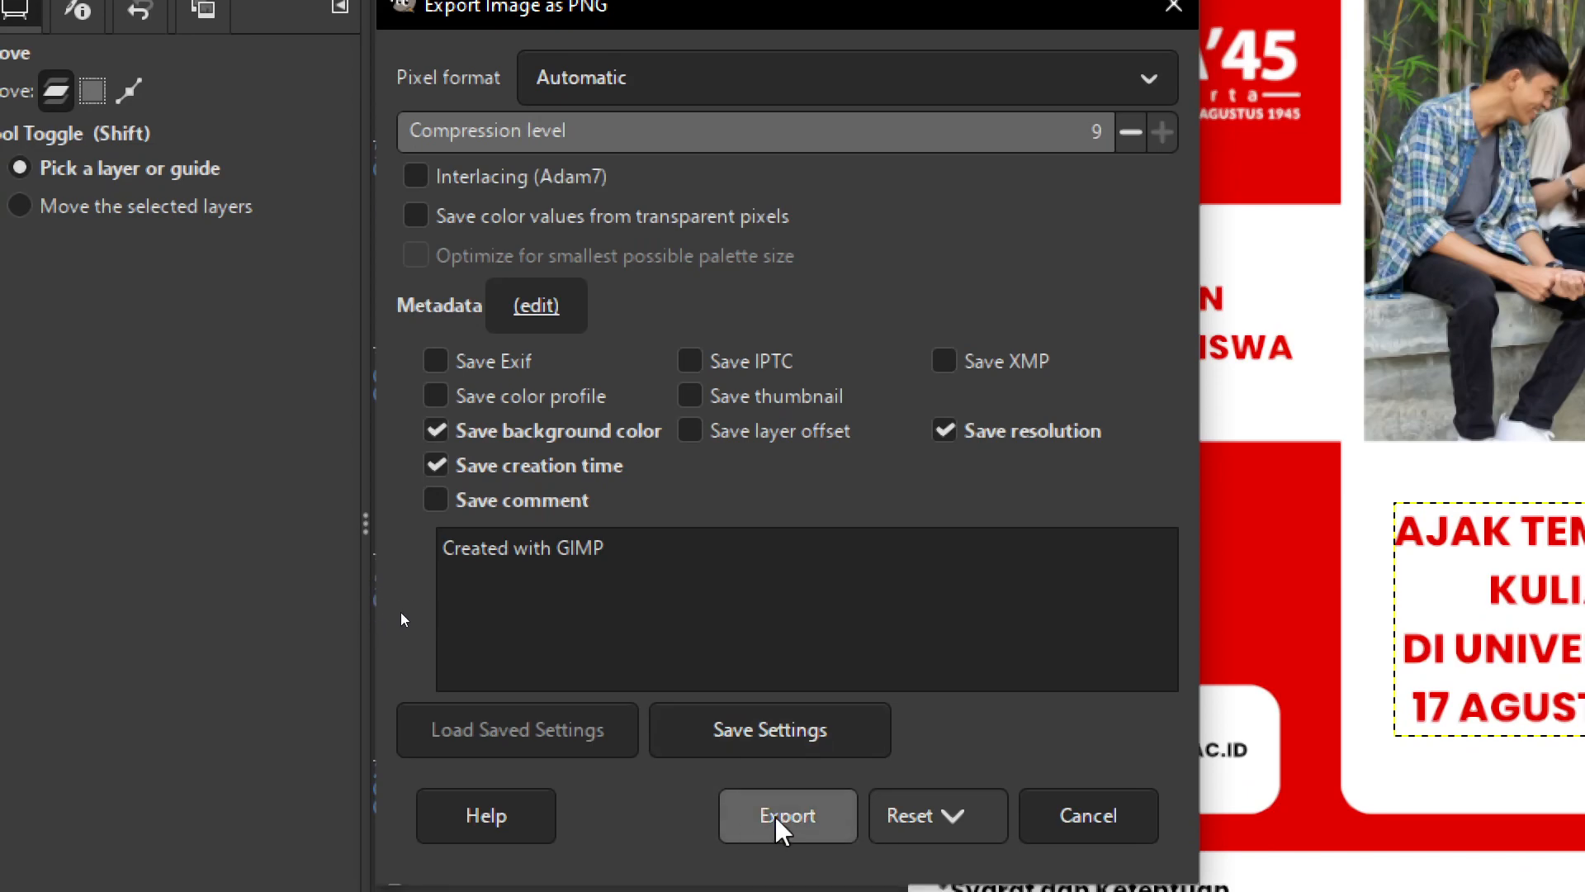
click(784, 822)
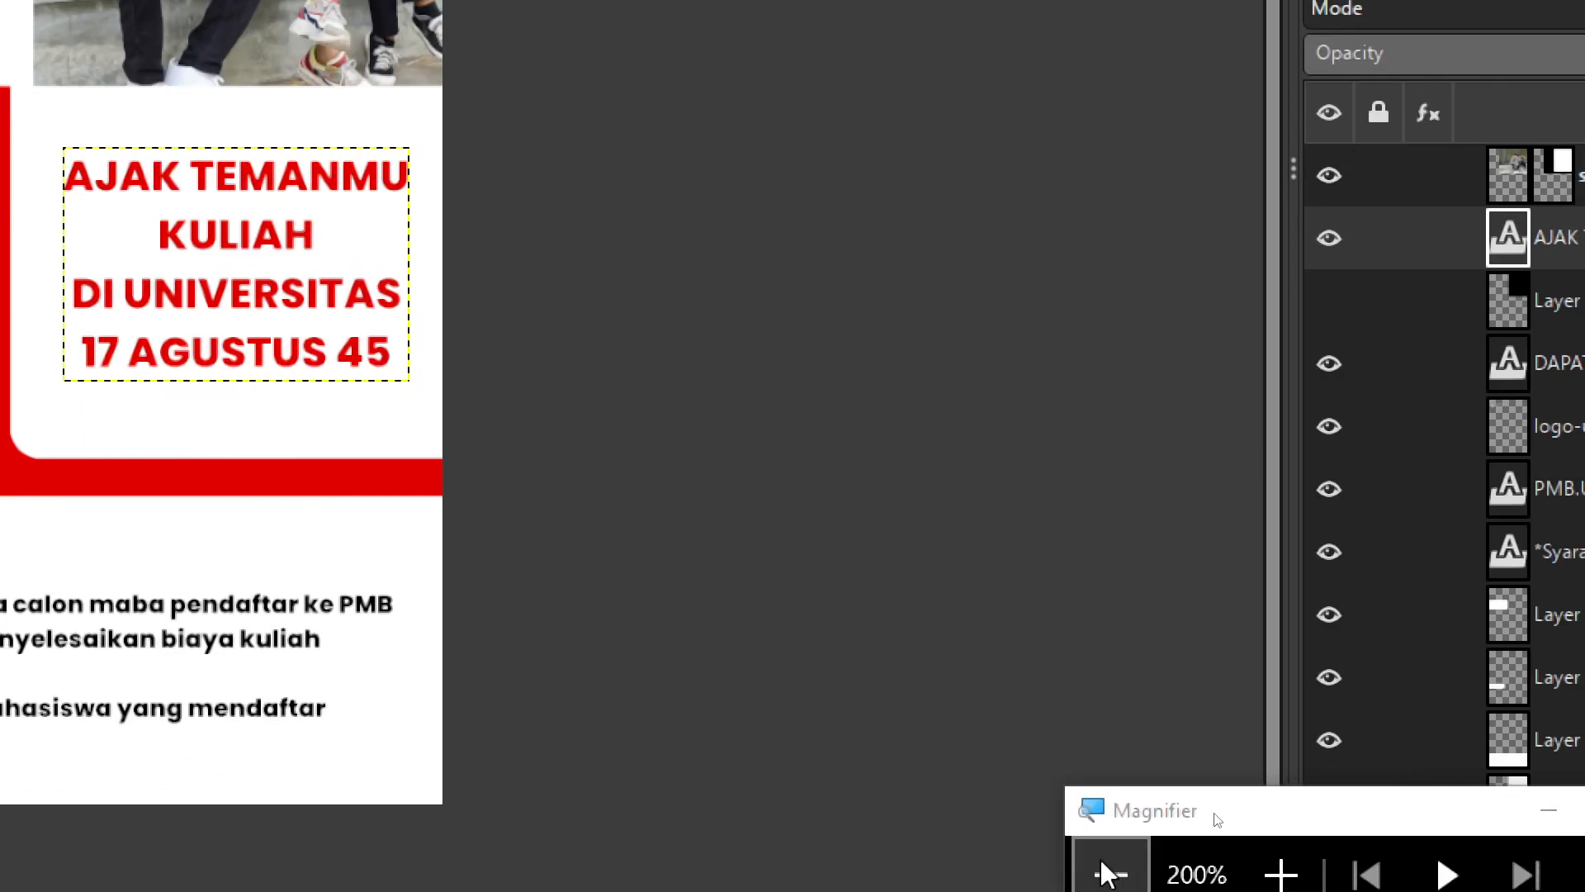
click(1111, 873)
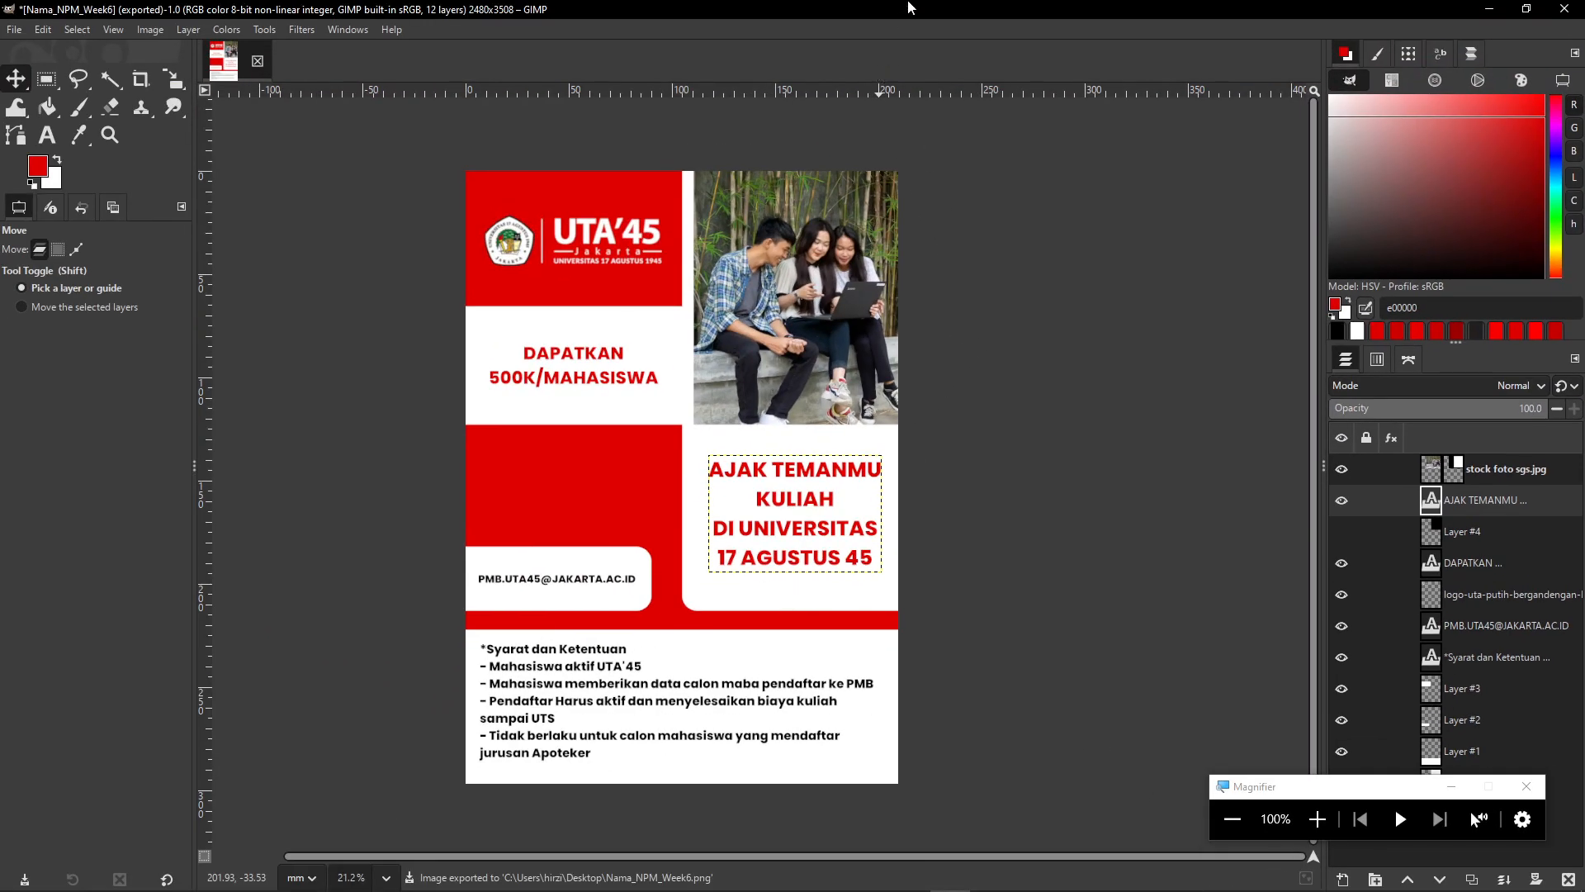
- Reveal the desktop and refresh it so the exported file's icon shows
click(1580, 877)
right_click(509, 423)
click(563, 474)
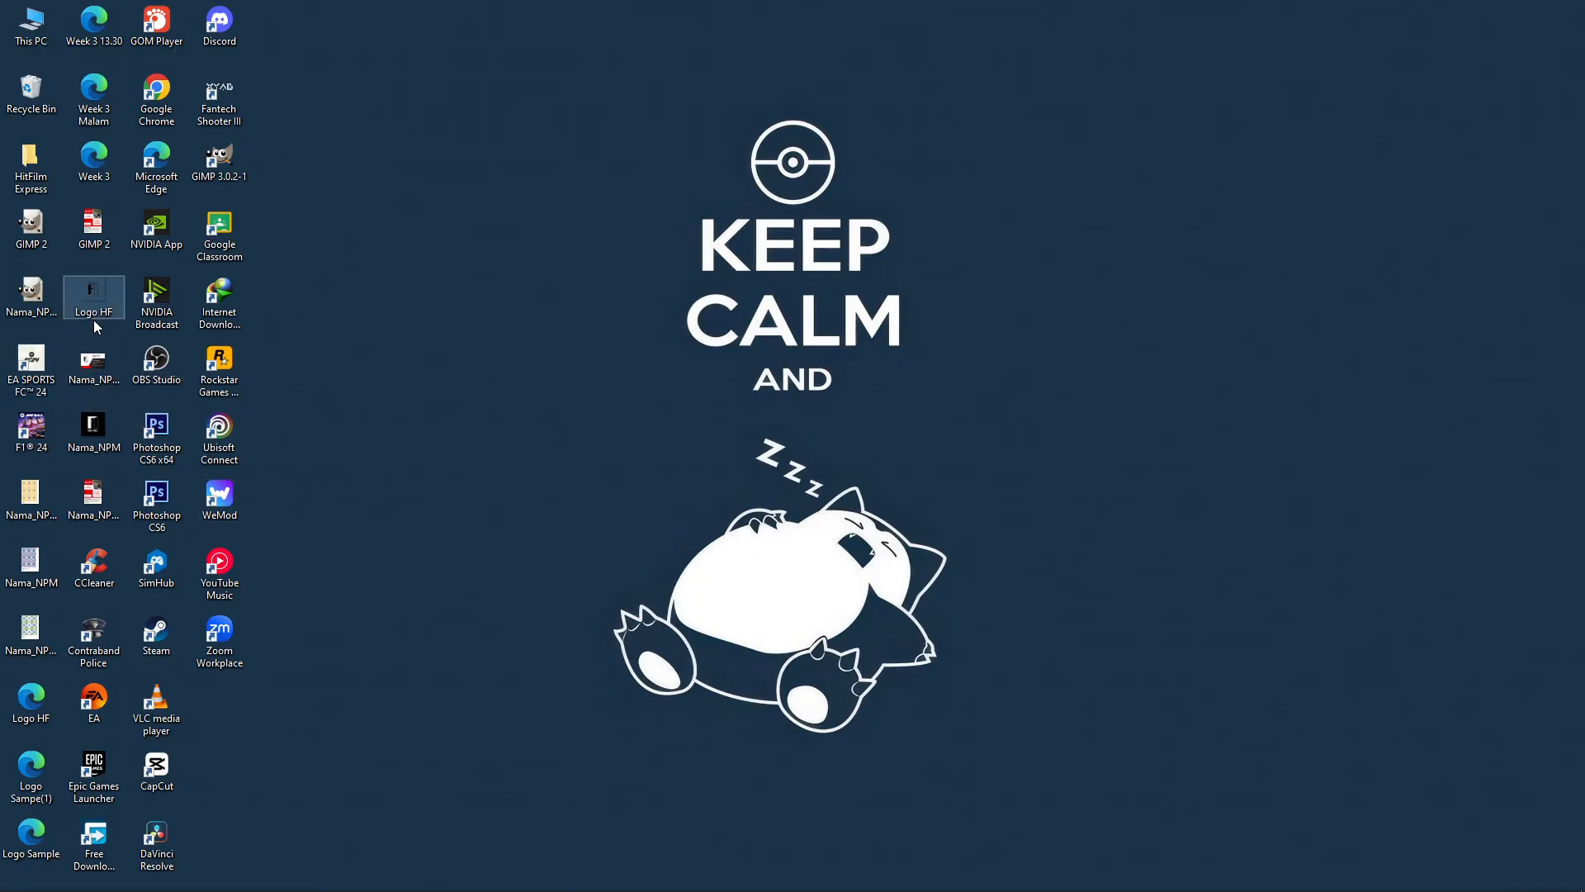
- Open Nama_NPM_Week6.png in Photos to view the 2480 x 3508 poster
double_click(106, 507)
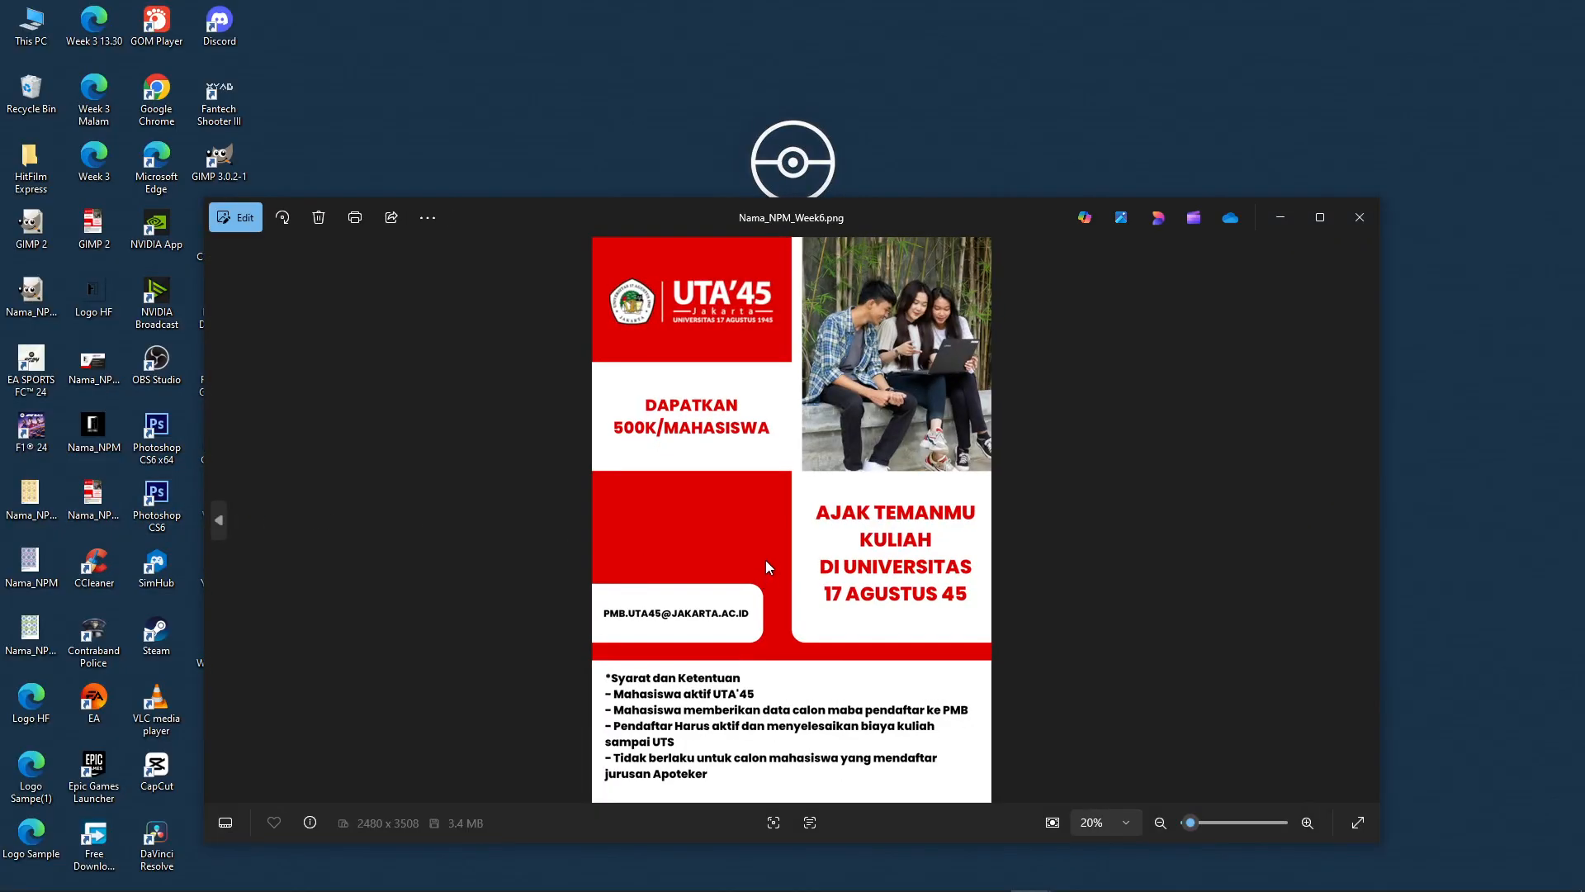
scroll(784, 471, up, 4)
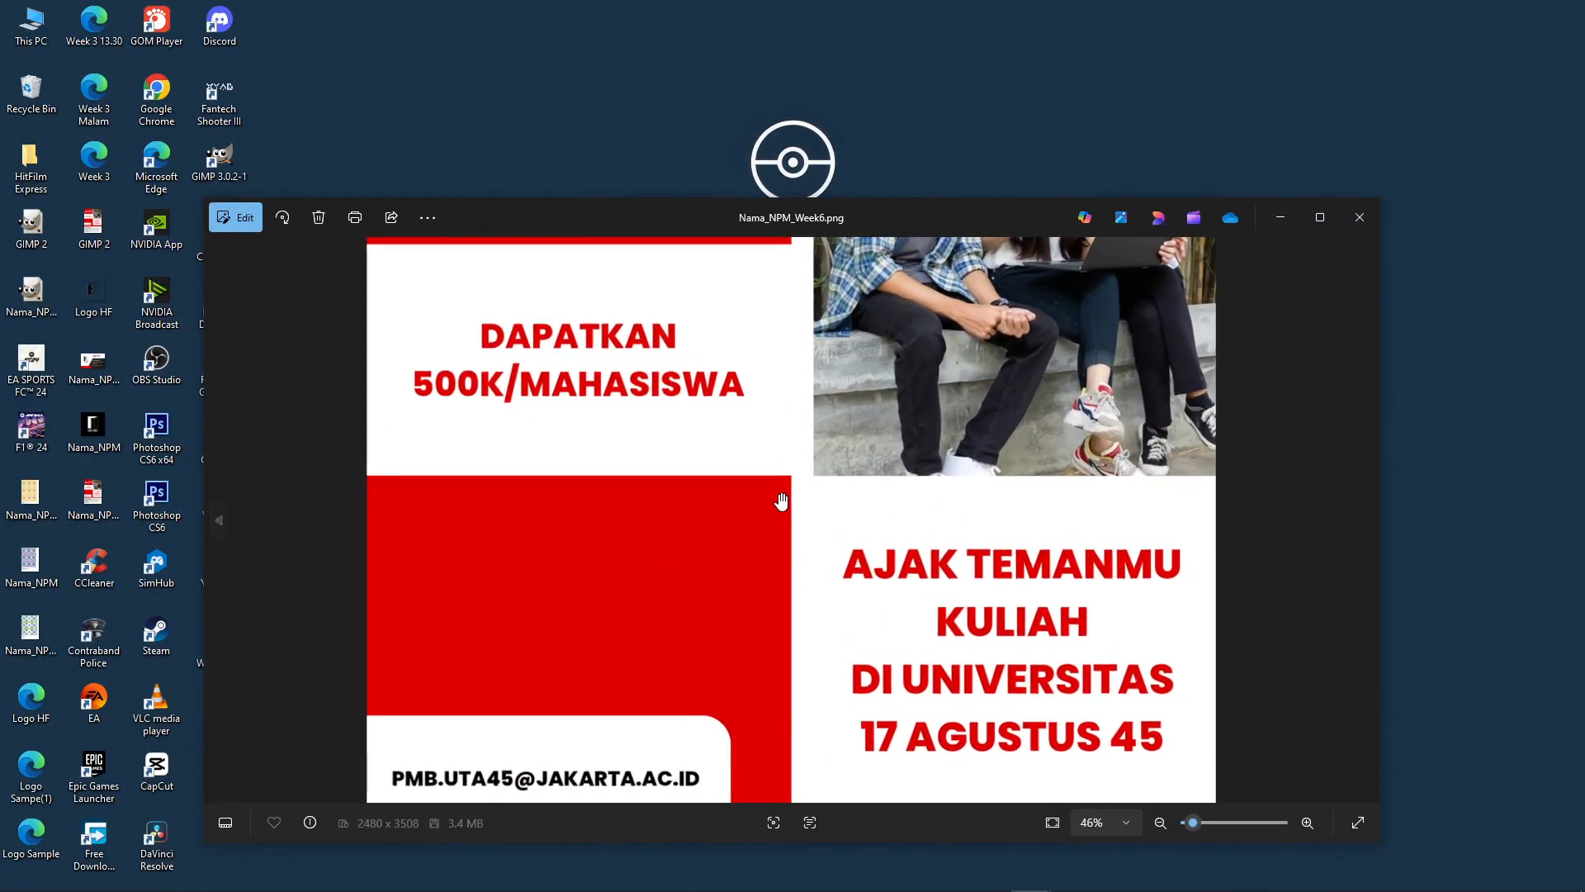
scroll(777, 499, down, 4)
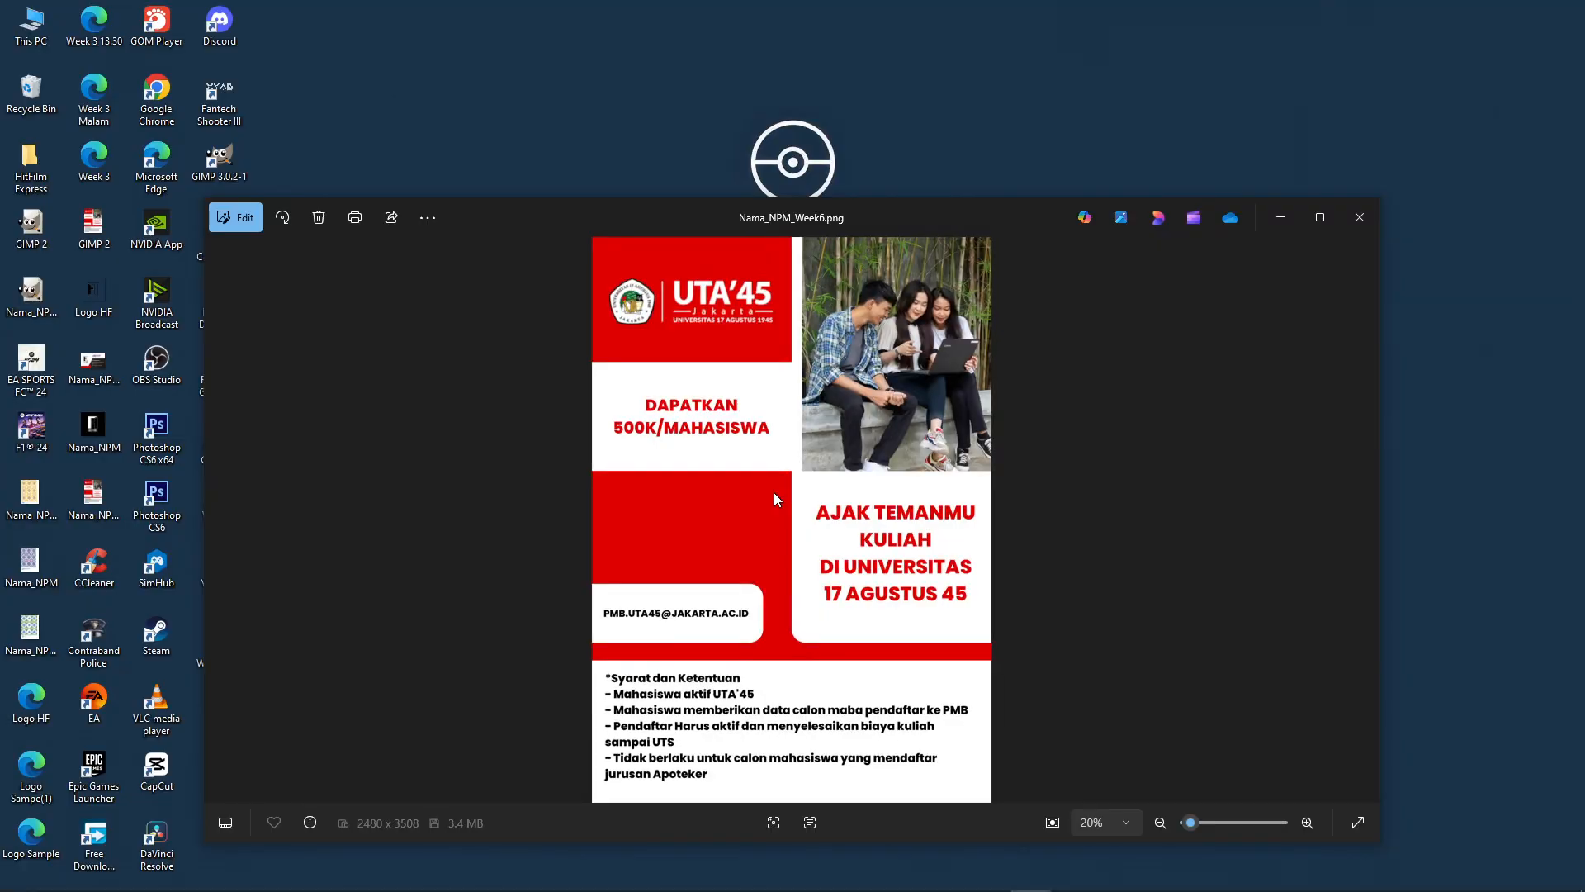